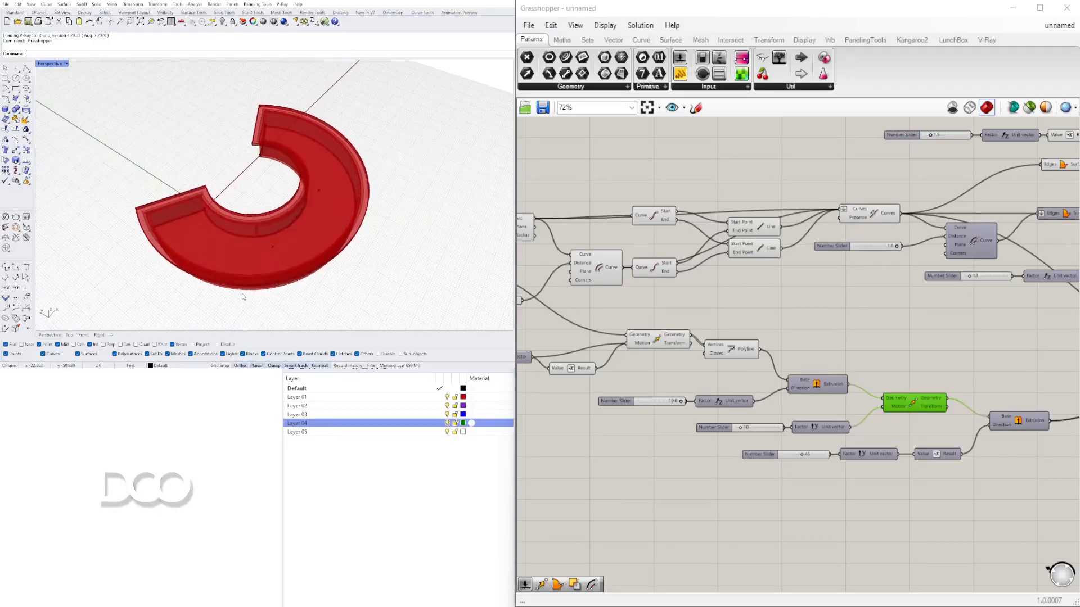
- Orbit the Rhino viewport to examine the finished red curved extruded model from several angles
{"action": "right_click_drag", "start_coordinate": [290, 243], "coordinate": [177, 193]}
{"action": "mouse_move", "coordinate": [298, 214]}
{"action": "right_mouse_down", "text": "shift"}
{"action": "mouse_move", "coordinate": [246, 205]}
{"action": "mouse_move", "coordinate": [233, 245]}
{"action": "mouse_move", "coordinate": [253, 213]}
{"action": "mouse_move", "coordinate": [261, 219]}
{"action": "mouse_move", "coordinate": [252, 205]}
{"action": "mouse_move", "coordinate": [295, 207]}
{"action": "mouse_move", "coordinate": [282, 228]}
{"action": "right_mouse_up", "text": "shift"}
{"action": "scroll", "coordinate": [255, 215], "scroll_direction": "down", "scroll_amount": 3}
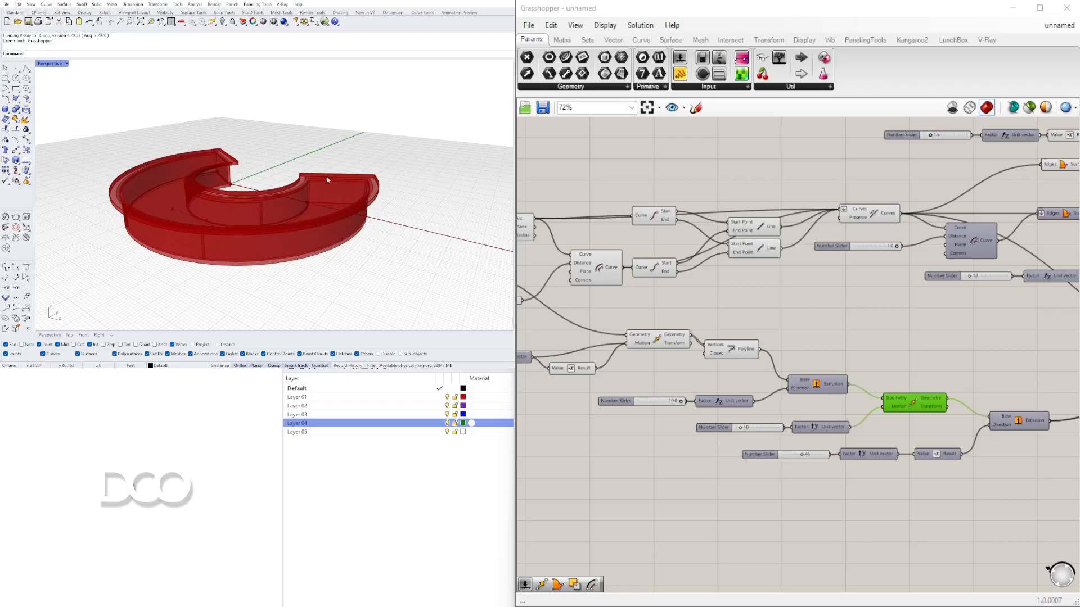
{"action": "right_click_drag", "start_coordinate": [310, 213], "coordinate": [267, 229]}
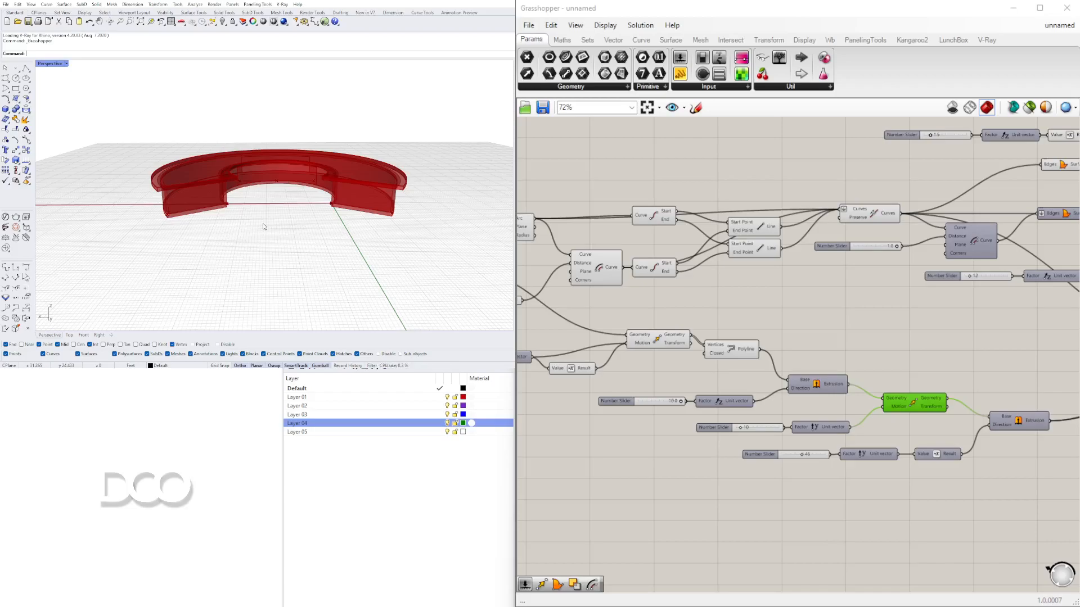
{"action": "mouse_move", "coordinate": [207, 196]}
{"action": "right_mouse_down"}
{"action": "mouse_move", "coordinate": [212, 187]}
{"action": "mouse_move", "coordinate": [241, 224]}
{"action": "mouse_move", "coordinate": [236, 240]}
{"action": "mouse_move", "coordinate": [232, 207]}
{"action": "mouse_move", "coordinate": [219, 207]}
{"action": "right_mouse_up"}
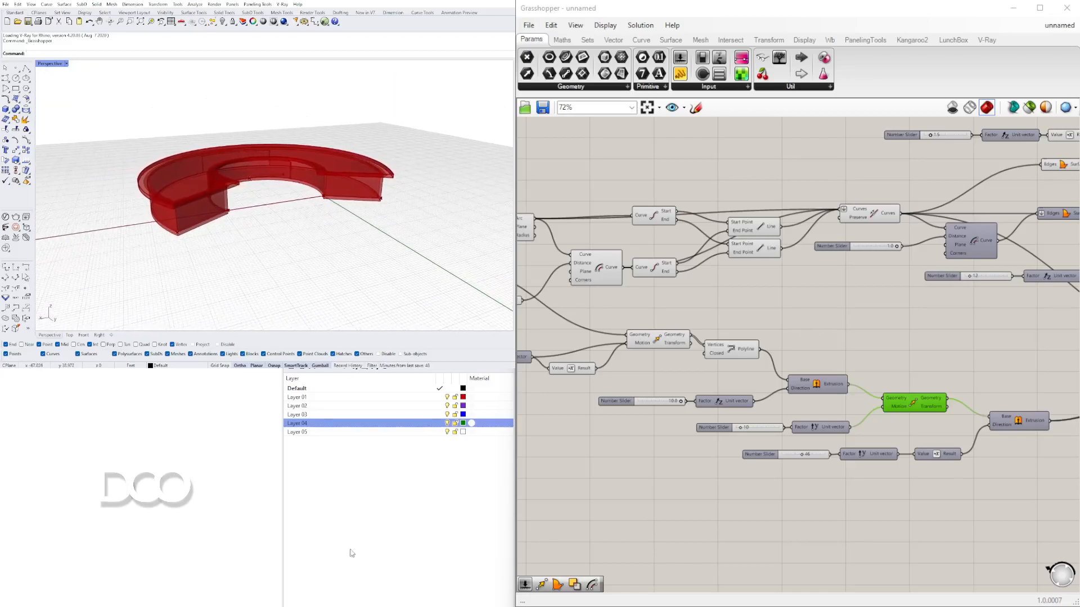
- Pan and zoom through the existing Grasshopper definition to inspect its line, move and unit vector components
{"action": "right_click_drag", "start_coordinate": [588, 300], "coordinate": [991, 295]}
{"action": "right_click_drag", "start_coordinate": [689, 271], "coordinate": [998, 339]}
{"action": "scroll", "coordinate": [720, 307], "scroll_direction": "up", "scroll_amount": 3}
{"action": "scroll", "coordinate": [688, 312], "scroll_direction": "up", "scroll_amount": 3}
{"action": "mouse_move", "coordinate": [695, 352]}
{"action": "left_mouse_down"}
{"action": "mouse_move", "coordinate": [675, 353]}
{"action": "mouse_move", "coordinate": [700, 355]}
{"action": "left_mouse_up"}
{"action": "scroll", "coordinate": [744, 357], "scroll_direction": "down", "scroll_amount": 5}
{"action": "right_click_drag", "start_coordinate": [922, 387], "coordinate": [745, 383]}
{"action": "scroll", "coordinate": [772, 377], "scroll_direction": "up", "scroll_amount": 6}
{"action": "mouse_move", "coordinate": [809, 376]}
{"action": "left_mouse_down"}
{"action": "mouse_move", "coordinate": [769, 371]}
{"action": "mouse_move", "coordinate": [820, 378]}
{"action": "mouse_move", "coordinate": [787, 369]}
{"action": "mouse_move", "coordinate": [804, 369]}
{"action": "left_mouse_up"}
{"action": "right_click_drag", "start_coordinate": [427, 225], "coordinate": [304, 186]}
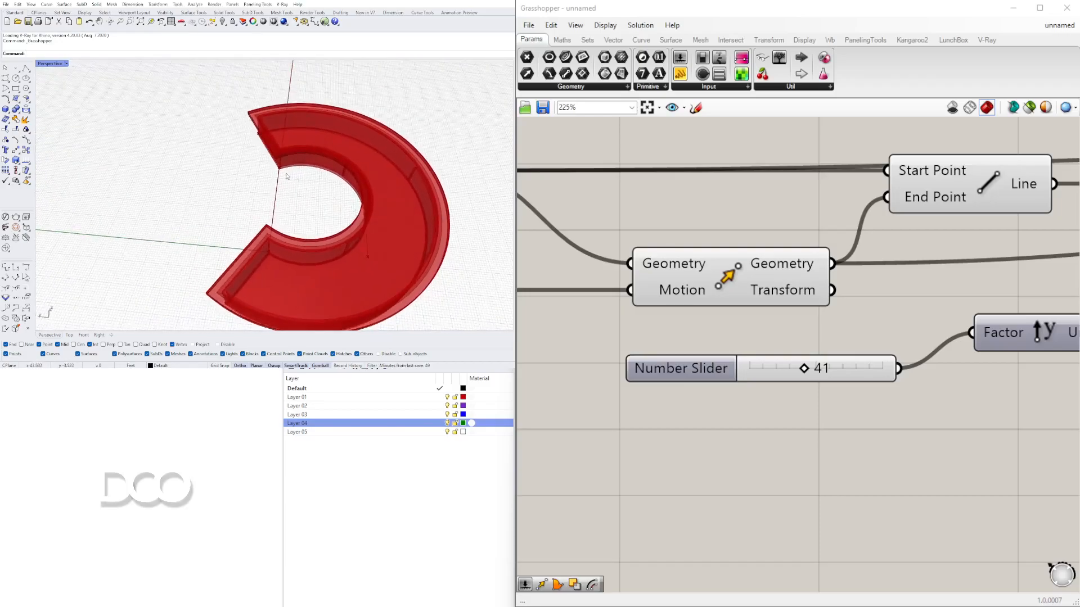
{"action": "right_click_drag", "start_coordinate": [268, 238], "coordinate": [343, 191]}
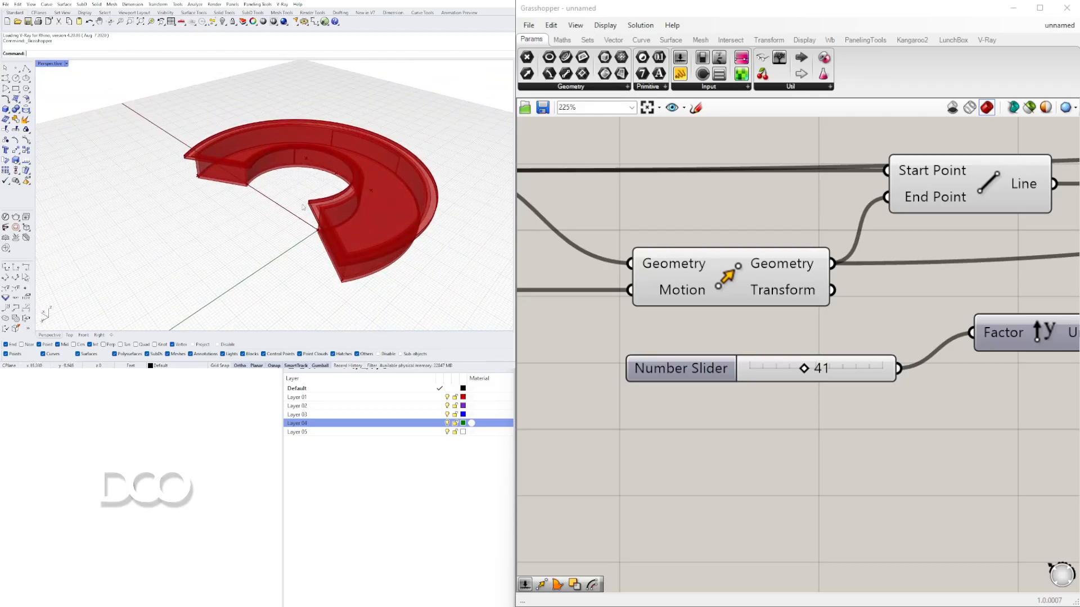
{"action": "scroll", "coordinate": [841, 217], "scroll_direction": "down", "scroll_amount": 10}
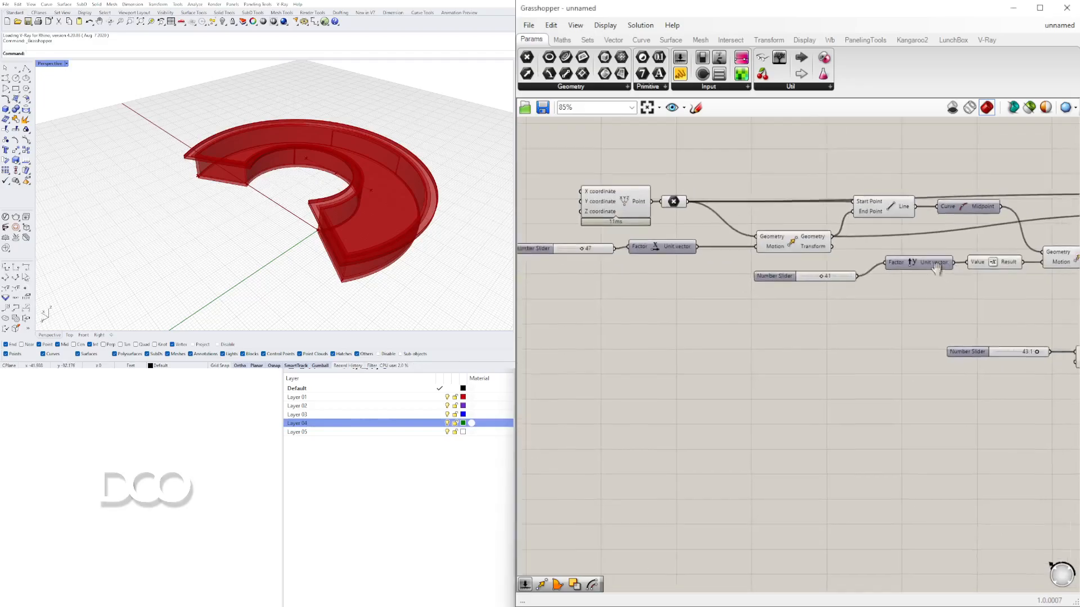
{"action": "right_click_drag", "start_coordinate": [387, 236], "coordinate": [361, 221]}
{"action": "scroll", "coordinate": [393, 191], "scroll_direction": "up", "scroll_amount": 6}
{"action": "scroll", "coordinate": [973, 316], "scroll_direction": "up", "scroll_amount": 3}
{"action": "scroll", "coordinate": [725, 273], "scroll_direction": "up", "scroll_amount": 8}
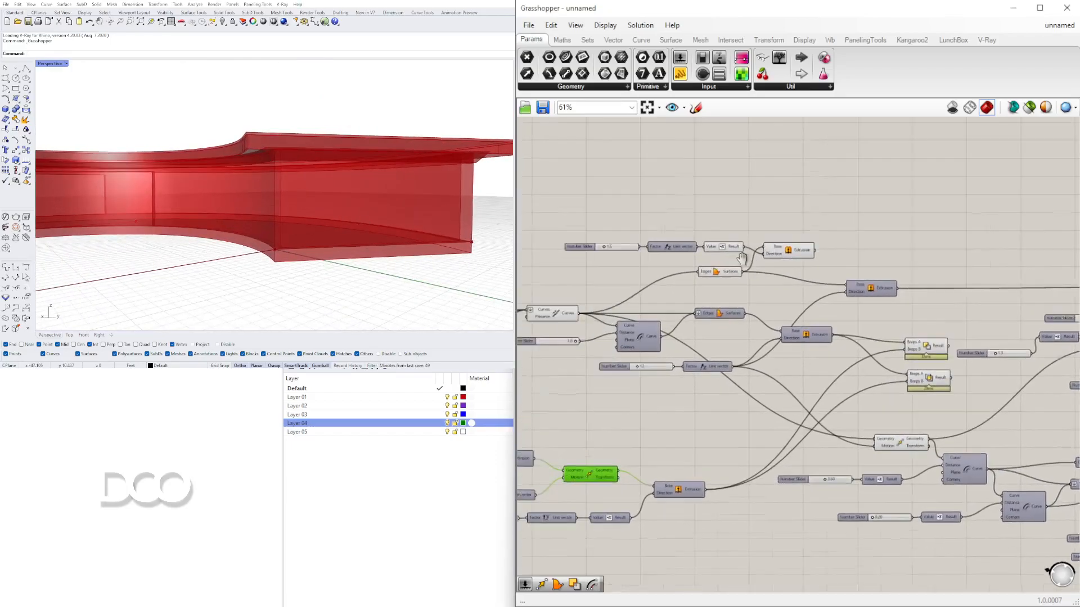
- Inspect the definition's Boolean, offset and edge surface components while orbiting the model in the viewport
{"action": "left_click_drag", "start_coordinate": [680, 273], "coordinate": [723, 276]}
{"action": "scroll", "coordinate": [783, 332], "scroll_direction": "down", "scroll_amount": 8}
{"action": "scroll", "coordinate": [617, 342], "scroll_direction": "up", "scroll_amount": 3}
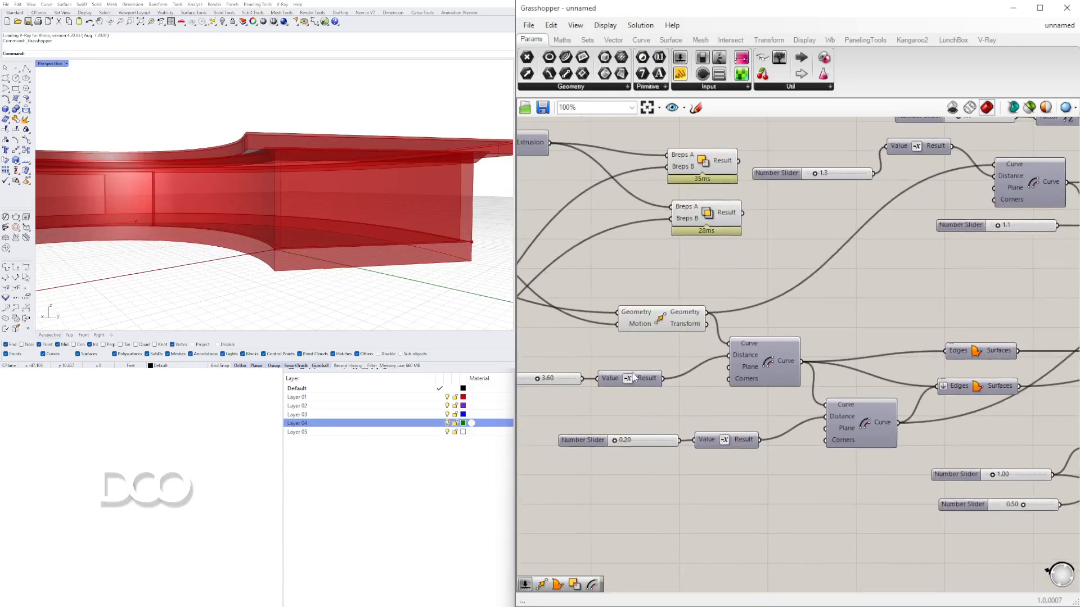
{"action": "mouse_move", "coordinate": [654, 336]}
{"action": "left_mouse_down"}
{"action": "mouse_move", "coordinate": [683, 332]}
{"action": "mouse_move", "coordinate": [653, 334]}
{"action": "left_mouse_up"}
{"action": "mouse_move", "coordinate": [799, 453]}
{"action": "left_mouse_down"}
{"action": "mouse_move", "coordinate": [831, 450]}
{"action": "mouse_move", "coordinate": [811, 449]}
{"action": "left_mouse_up"}
{"action": "scroll", "coordinate": [886, 349], "scroll_direction": "down", "scroll_amount": 5}
{"action": "right_click_drag", "start_coordinate": [1042, 245], "coordinate": [777, 323]}
{"action": "scroll", "coordinate": [710, 295], "scroll_direction": "up", "scroll_amount": 6}
{"action": "mouse_move", "coordinate": [679, 298]}
{"action": "left_mouse_down"}
{"action": "mouse_move", "coordinate": [719, 295]}
{"action": "mouse_move", "coordinate": [681, 297]}
{"action": "left_mouse_up"}
{"action": "scroll", "coordinate": [727, 241], "scroll_direction": "down", "scroll_amount": 7}
{"action": "right_click_drag", "start_coordinate": [1011, 222], "coordinate": [652, 335]}
{"action": "scroll", "coordinate": [648, 409], "scroll_direction": "up", "scroll_amount": 3}
{"action": "right_click_drag", "start_coordinate": [350, 224], "coordinate": [307, 247]}
{"action": "scroll", "coordinate": [972, 364], "scroll_direction": "down", "scroll_amount": 3}
{"action": "right_click_drag", "start_coordinate": [784, 374], "coordinate": [1037, 368]}
{"action": "right_click_drag", "start_coordinate": [547, 448], "coordinate": [847, 435]}
{"action": "scroll", "coordinate": [728, 388], "scroll_direction": "up", "scroll_amount": 4}
{"action": "right_click_drag", "start_coordinate": [728, 388], "coordinate": [799, 389]}
{"action": "right_click_drag", "start_coordinate": [254, 217], "coordinate": [254, 180]}
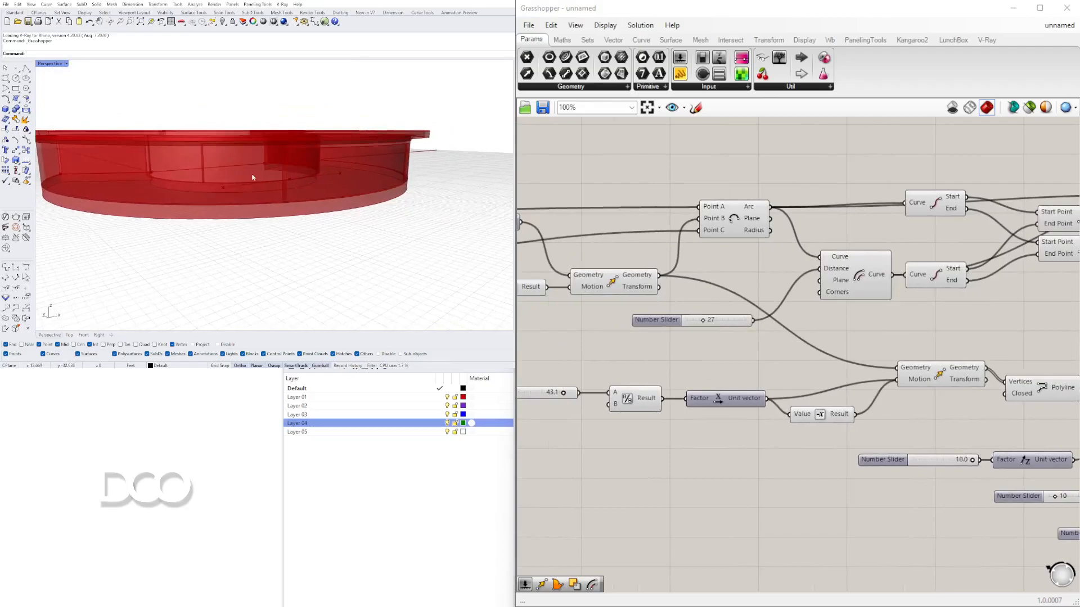
- Examine the move, polyline and extrusion components with their number sliders, and zoom into the model's wall
{"action": "scroll", "coordinate": [673, 397], "scroll_direction": "up", "scroll_amount": 4}
{"action": "left_click_drag", "start_coordinate": [621, 401], "coordinate": [641, 402]}
{"action": "mouse_move", "coordinate": [298, 232]}
{"action": "right_mouse_down"}
{"action": "mouse_move", "coordinate": [306, 200]}
{"action": "mouse_move", "coordinate": [236, 209]}
{"action": "mouse_move", "coordinate": [296, 224]}
{"action": "mouse_move", "coordinate": [363, 209]}
{"action": "mouse_move", "coordinate": [358, 197]}
{"action": "mouse_move", "coordinate": [297, 219]}
{"action": "right_mouse_up"}
{"action": "scroll", "coordinate": [866, 314], "scroll_direction": "down", "scroll_amount": 4}
{"action": "right_click_drag", "start_coordinate": [914, 383], "coordinate": [703, 452]}
{"action": "right_click_drag", "start_coordinate": [931, 476], "coordinate": [769, 406]}
{"action": "scroll", "coordinate": [759, 422], "scroll_direction": "up", "scroll_amount": 4}
{"action": "mouse_move", "coordinate": [808, 417]}
{"action": "left_mouse_down"}
{"action": "mouse_move", "coordinate": [751, 419]}
{"action": "mouse_move", "coordinate": [812, 419]}
{"action": "left_mouse_up"}
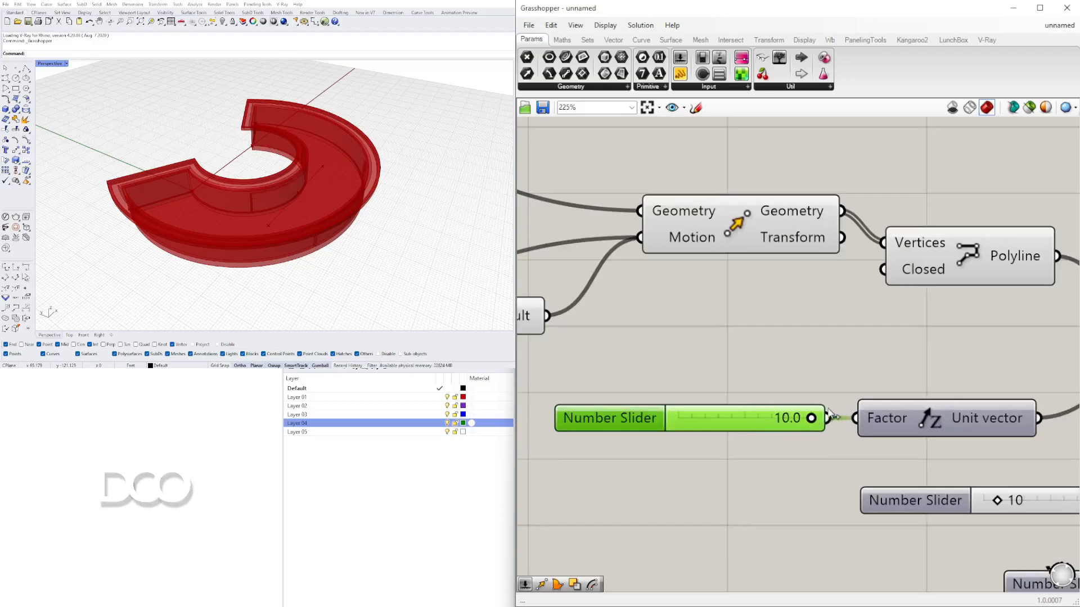
{"action": "scroll", "coordinate": [810, 417], "scroll_direction": "down", "scroll_amount": 5}
{"action": "scroll", "coordinate": [861, 416], "scroll_direction": "up", "scroll_amount": 7}
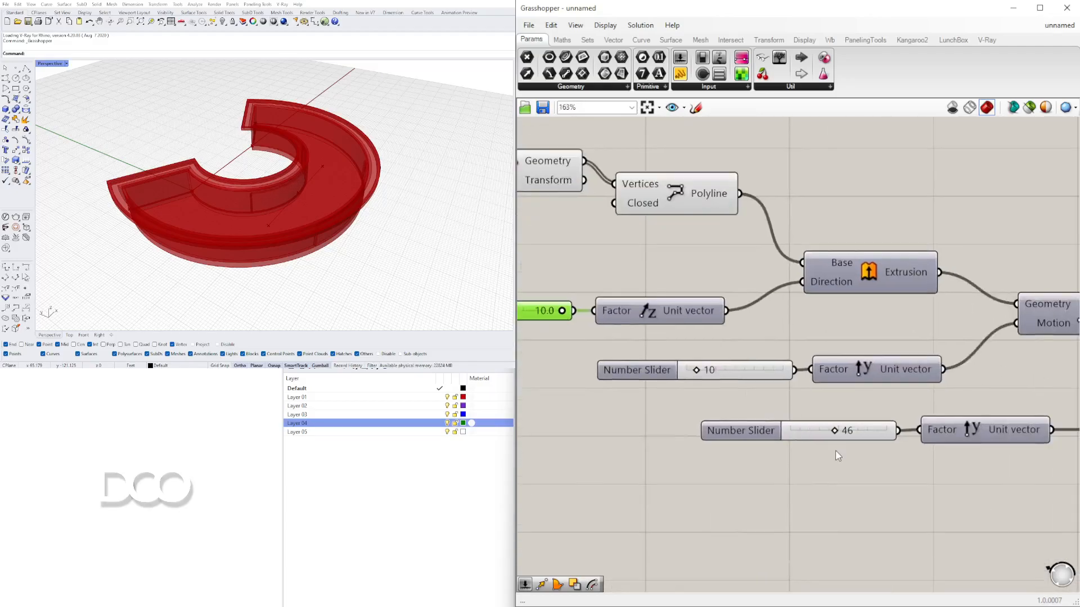
{"action": "left_click_drag", "start_coordinate": [831, 419], "coordinate": [793, 416]}
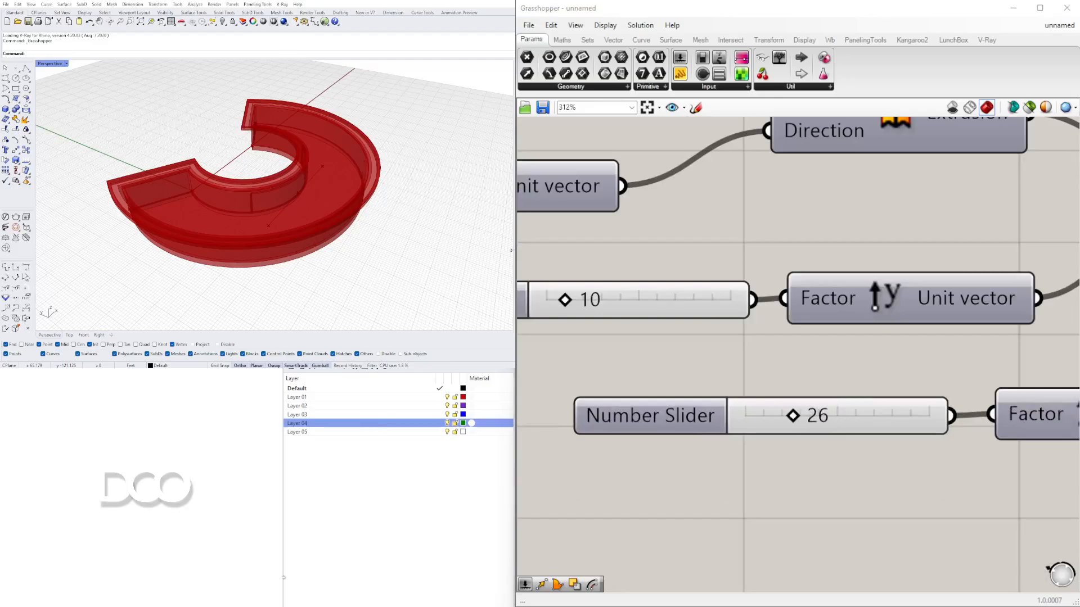
{"action": "right_click_drag", "start_coordinate": [264, 304], "coordinate": [257, 209]}
{"action": "scroll", "coordinate": [257, 210], "scroll_direction": "up", "scroll_amount": 10}
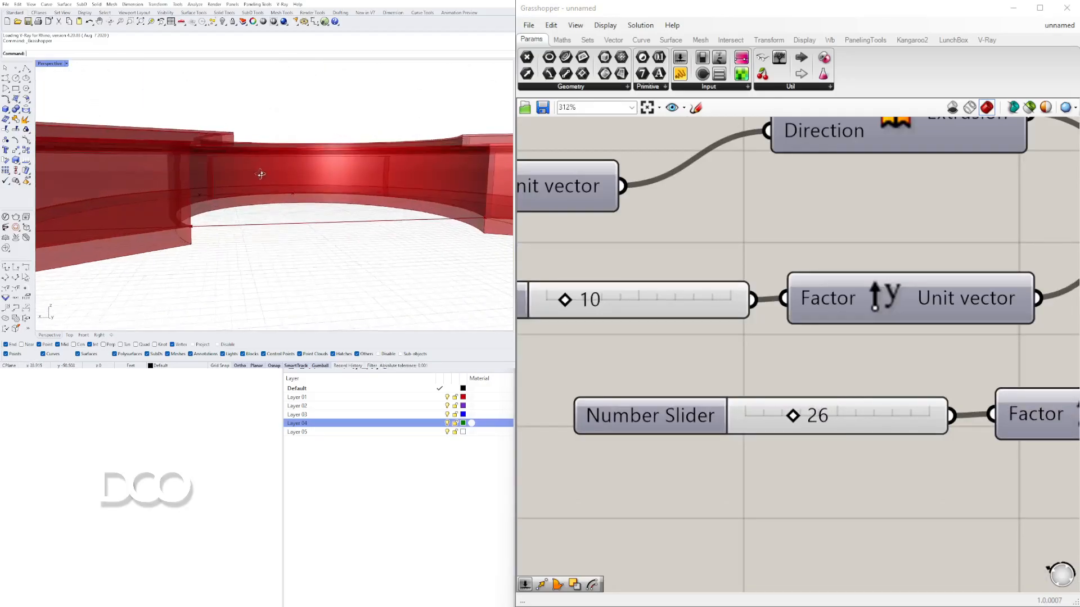
{"action": "scroll", "coordinate": [237, 171], "scroll_direction": "down", "scroll_amount": 5}
{"action": "right_click_drag", "start_coordinate": [236, 172], "coordinate": [239, 236]}
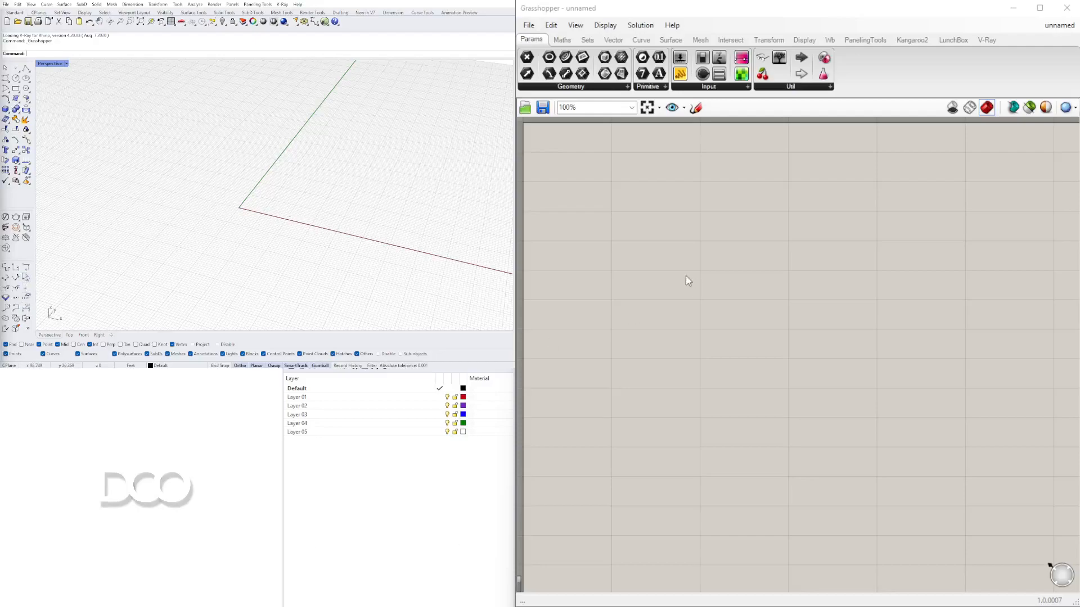
- On the empty canvas, search for and place a Construct Point component
{"action": "double_click", "coordinate": [711, 272]}
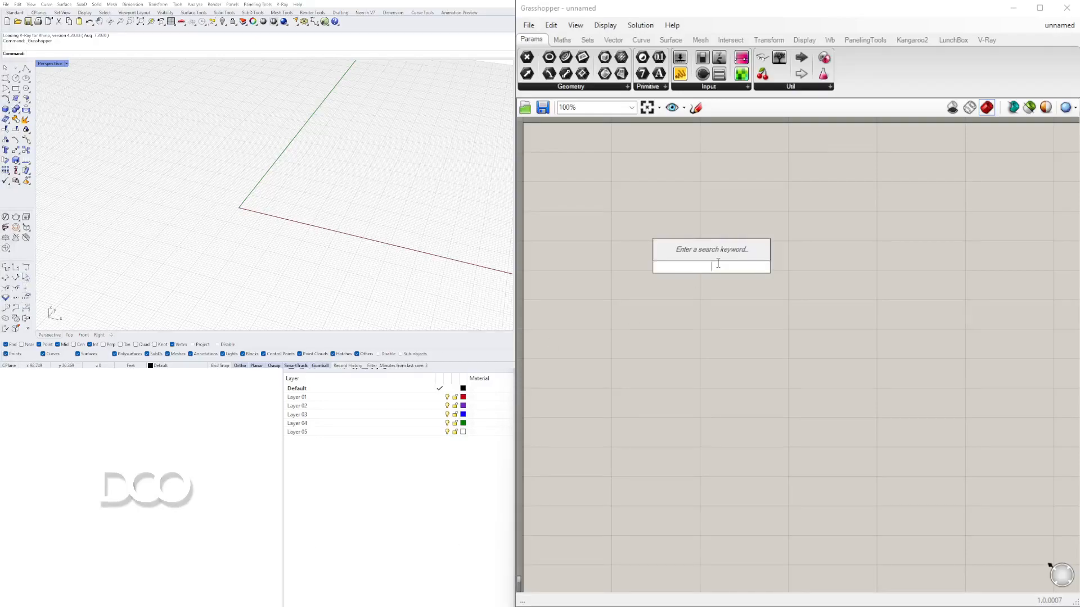
{"action": "type", "text": "CONSTRUCT"}
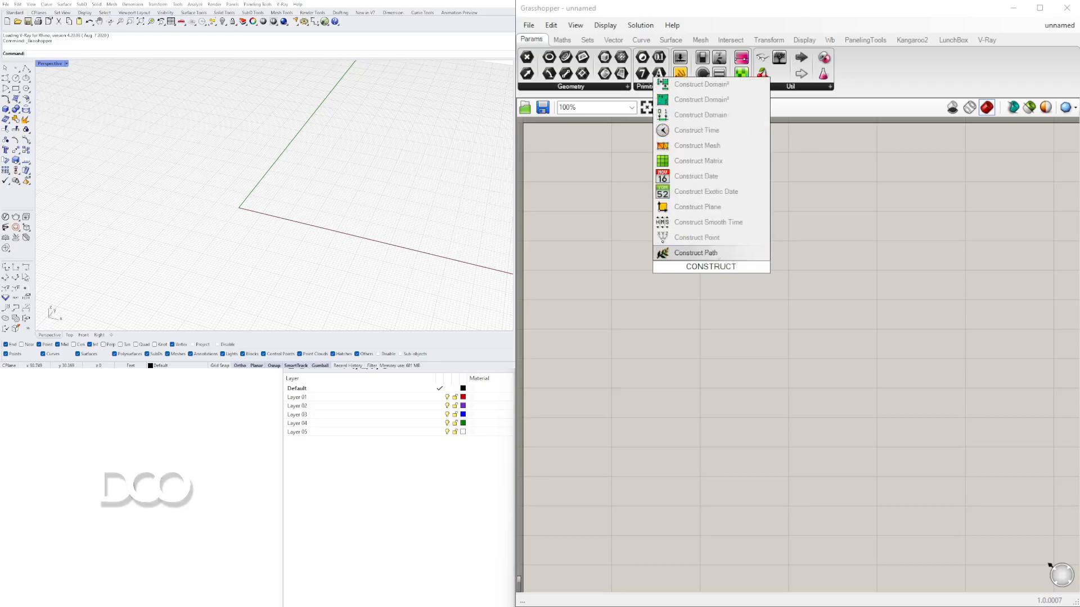
{"action": "left_click", "coordinate": [696, 239]}
{"action": "left_click_drag", "start_coordinate": [716, 271], "coordinate": [788, 244]}
{"action": "left_click", "coordinate": [819, 315]}
{"action": "right_click_drag", "start_coordinate": [361, 200], "coordinate": [184, 209]}
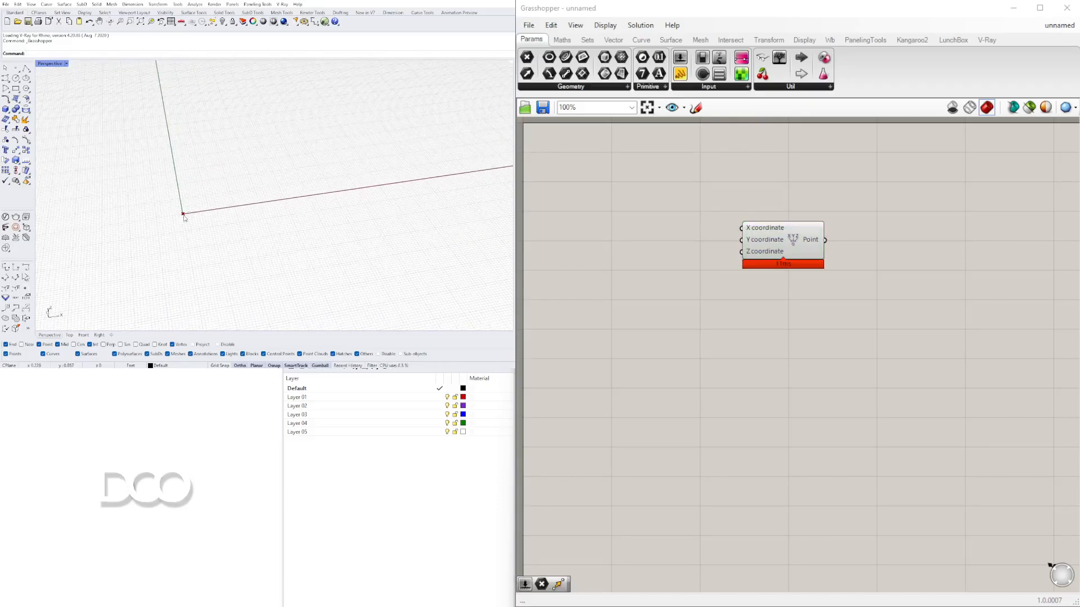
- Add a Point parameter and connect the Construct Point output to it
{"action": "right_click_drag", "start_coordinate": [874, 262], "coordinate": [780, 250]}
{"action": "left_click", "coordinate": [703, 231]}
{"action": "double_click", "coordinate": [845, 246]}
{"action": "type", "text": "POINT"}
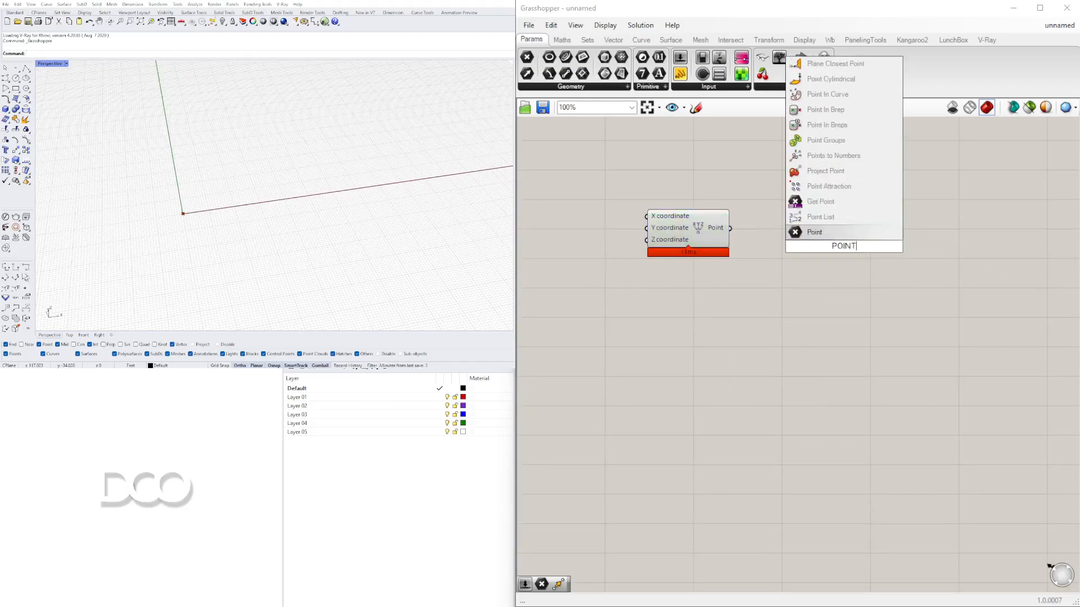
{"action": "left_click", "coordinate": [818, 233]}
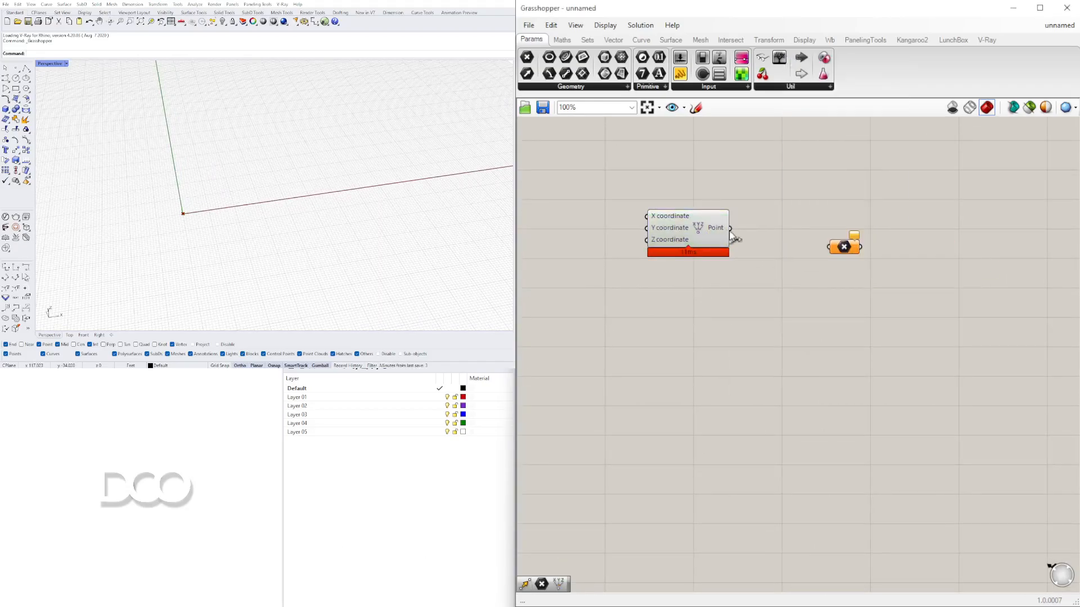
{"action": "left_click_drag", "start_coordinate": [830, 253], "coordinate": [810, 235]}
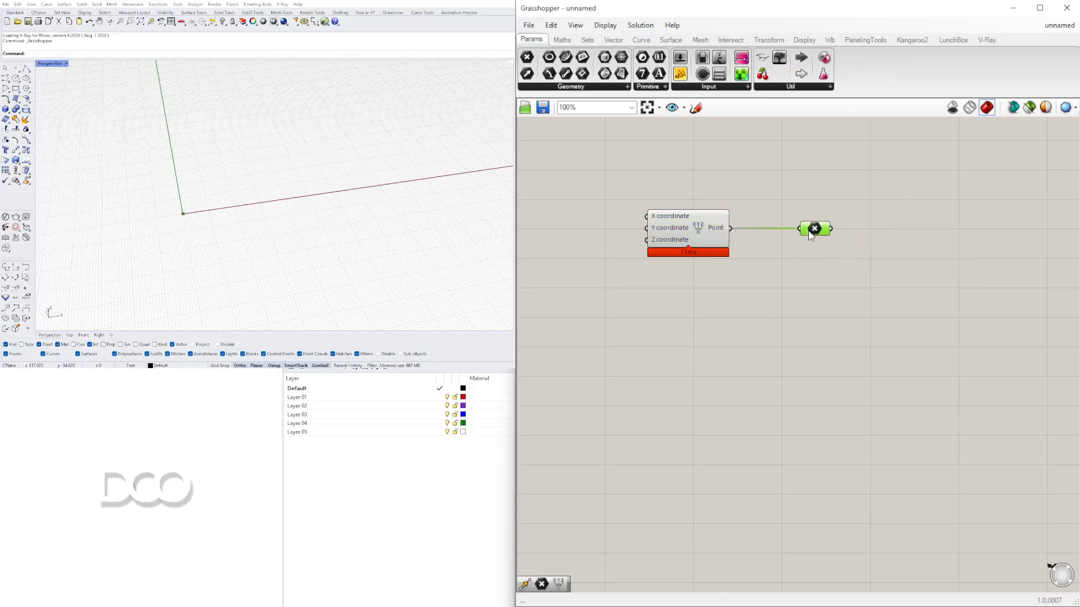
- Add a Move component and wire the point parameter into its Geometry input
{"action": "double_click", "coordinate": [886, 284]}
{"action": "type", "text": "MOVE"}
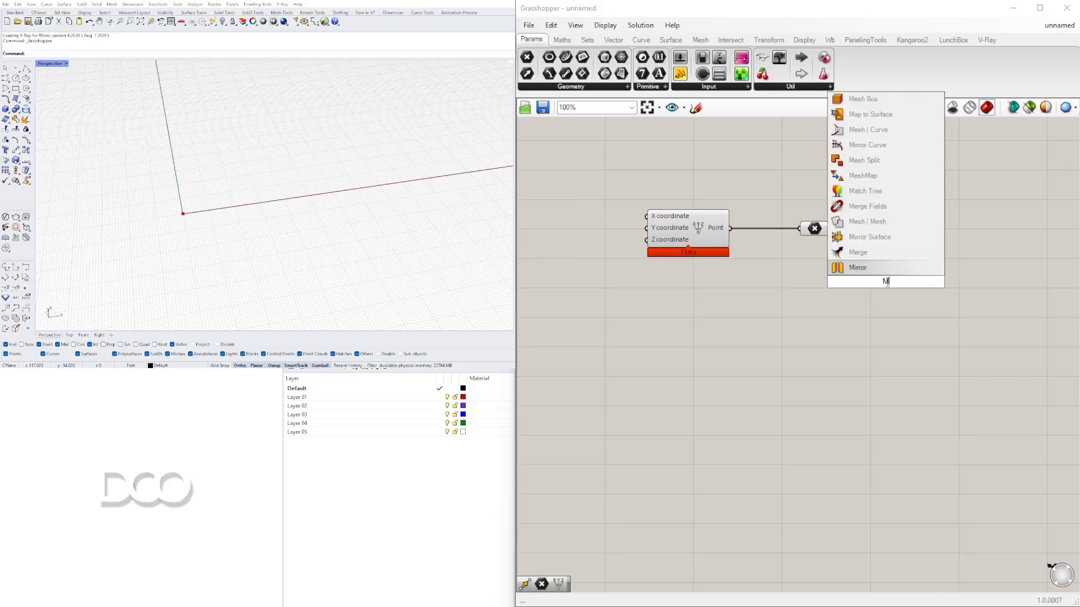
{"action": "key", "text": "Return"}
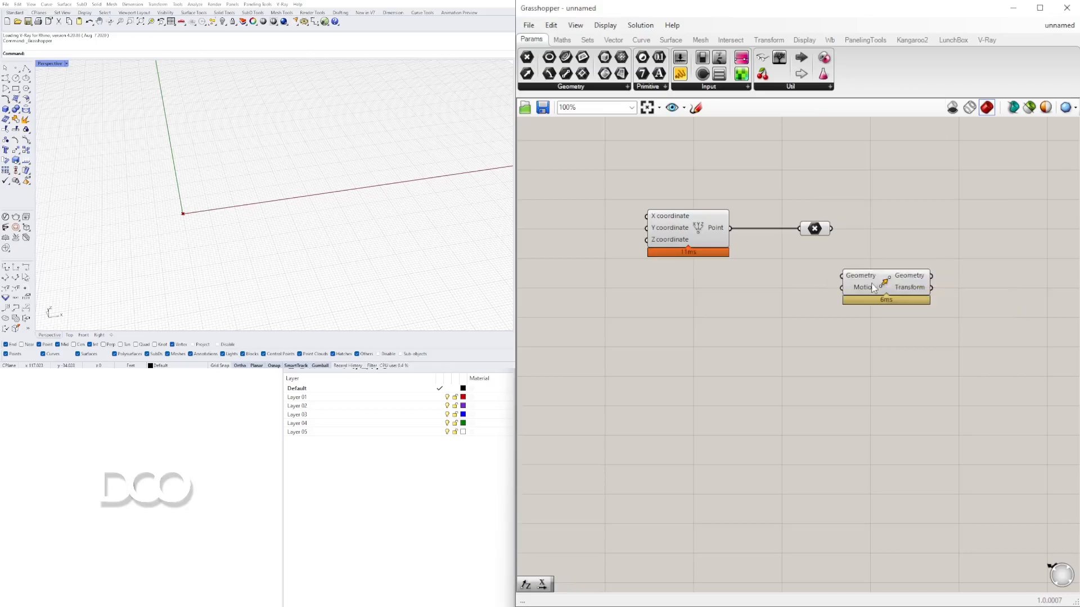
{"action": "left_click_drag", "start_coordinate": [871, 286], "coordinate": [931, 246]}
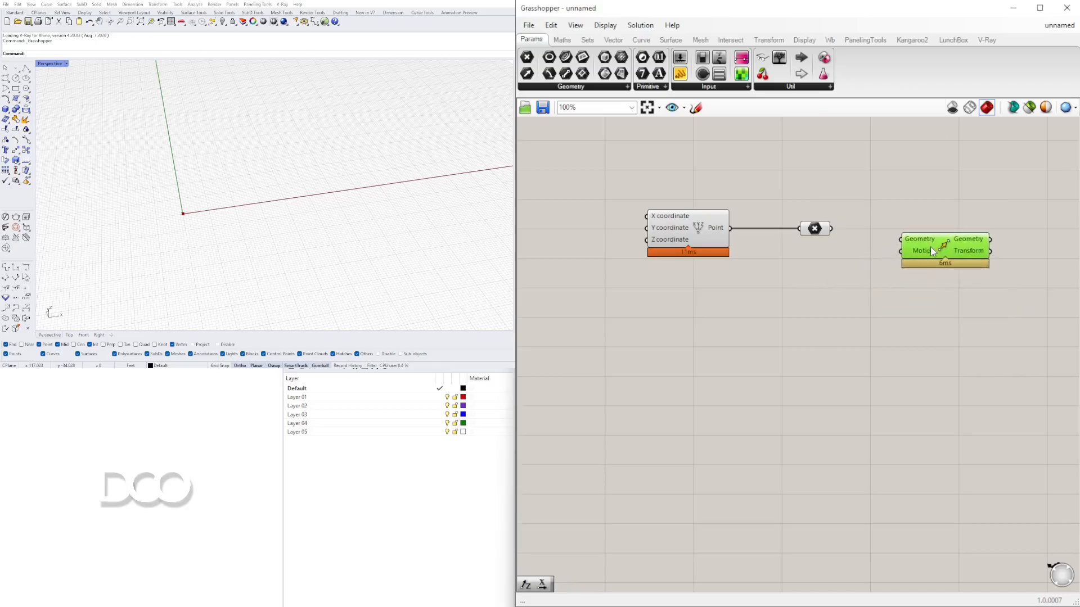
{"action": "left_click", "coordinate": [814, 230]}
{"action": "left_click_drag", "start_coordinate": [841, 231], "coordinate": [951, 244]}
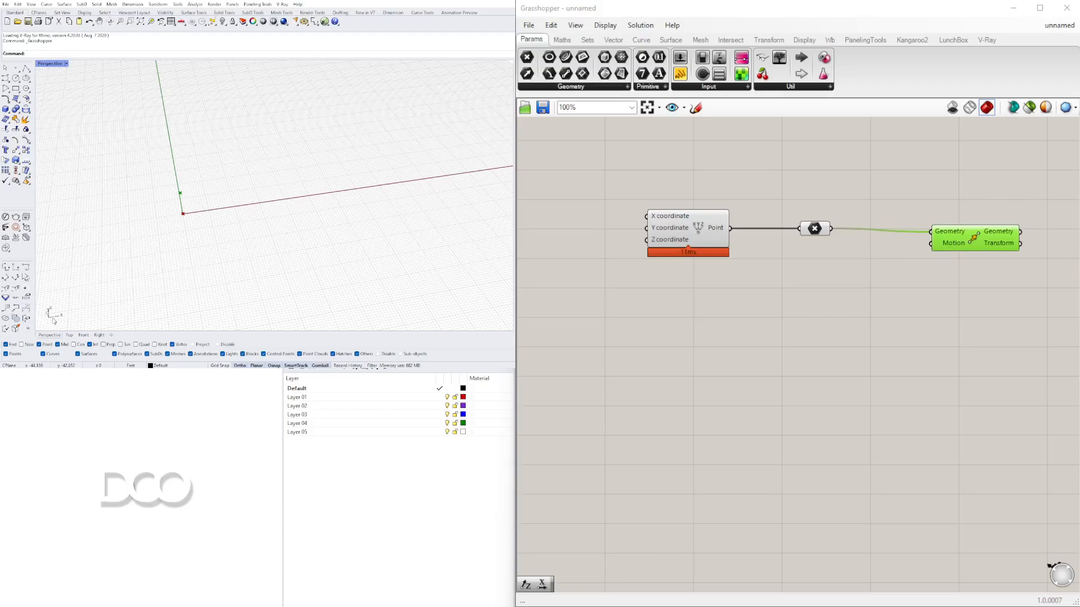
- Add a Unit X vector component below the point
{"action": "double_click", "coordinate": [819, 290]}
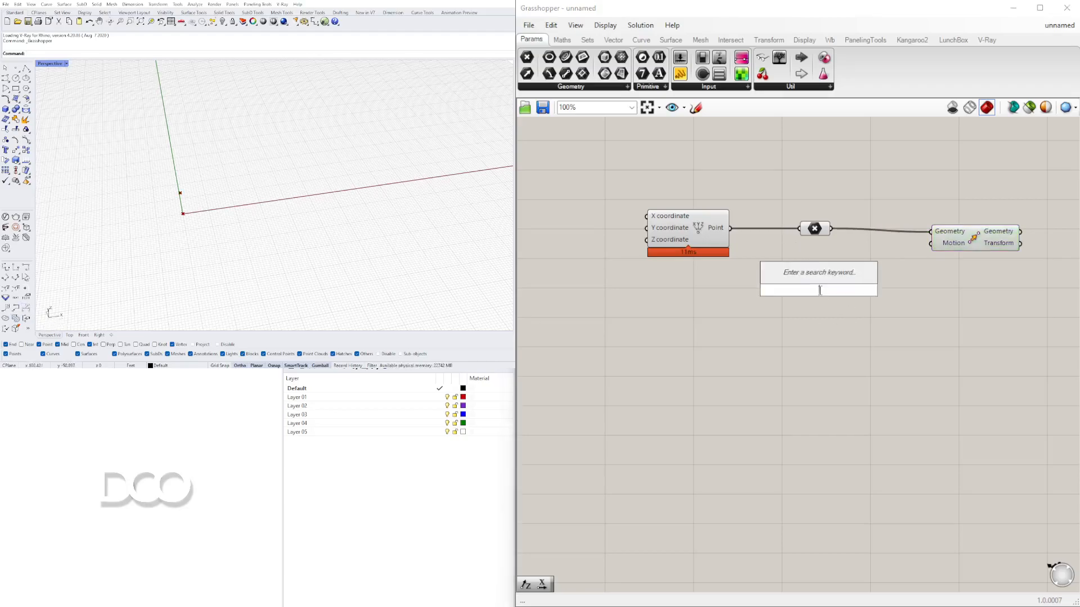
{"action": "type", "text": "x"}
{"action": "left_click", "coordinate": [803, 277]}
{"action": "left_click_drag", "start_coordinate": [823, 291], "coordinate": [806, 283]}
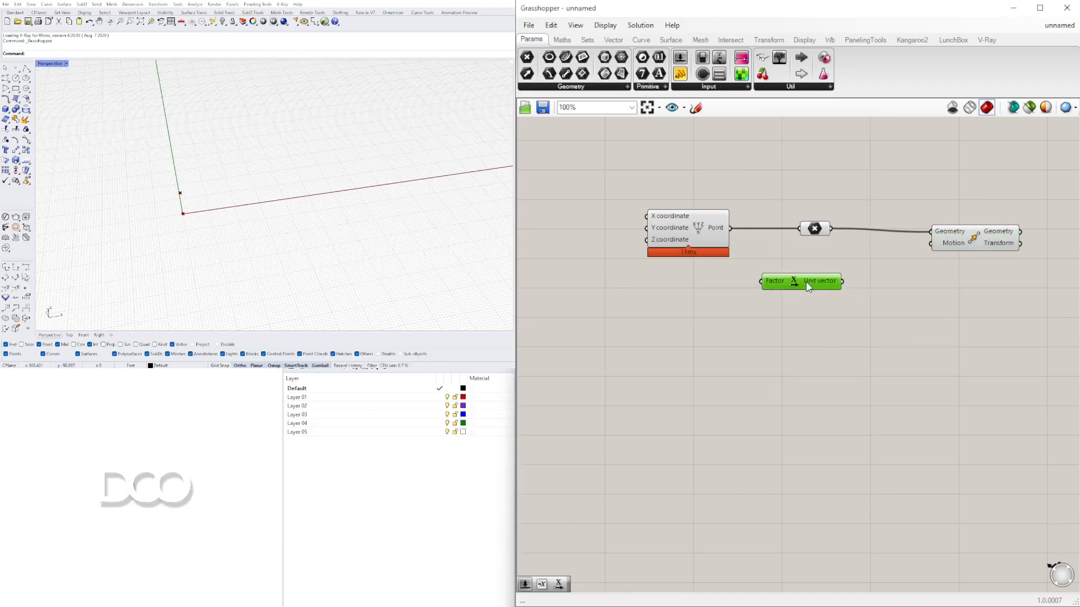
- Create a number slider with value 15 and connect it to the Unit X factor input
{"action": "double_click", "coordinate": [662, 299]}
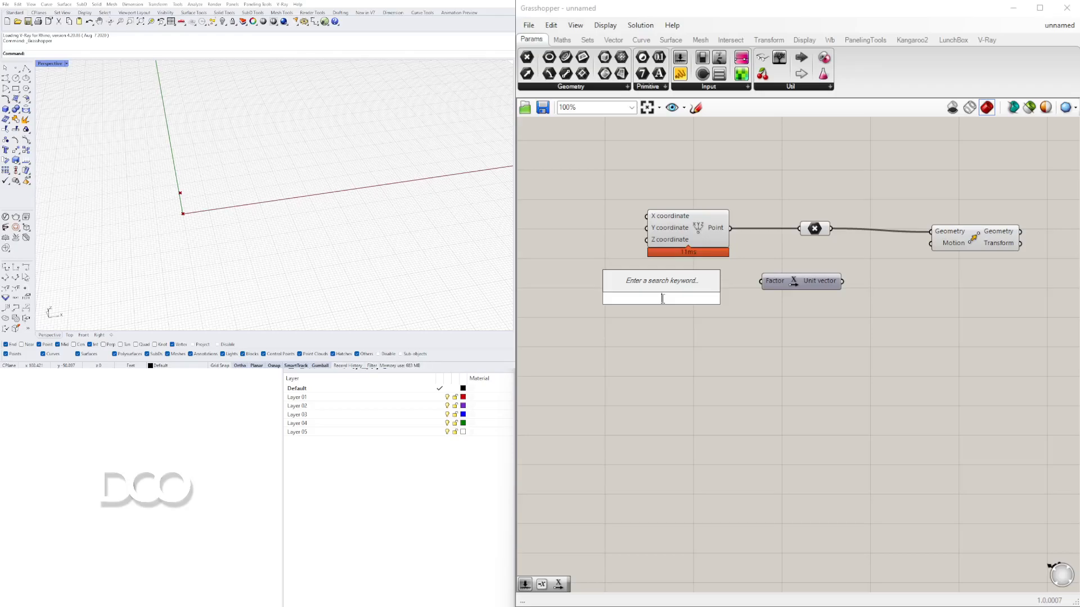
{"action": "type", "text": "15"}
{"action": "key", "text": "Return"}
{"action": "scroll", "coordinate": [626, 295], "scroll_direction": "up", "scroll_amount": 2}
{"action": "scroll", "coordinate": [627, 299], "scroll_direction": "up", "scroll_amount": 1}
{"action": "left_click_drag", "start_coordinate": [628, 299], "coordinate": [657, 278]}
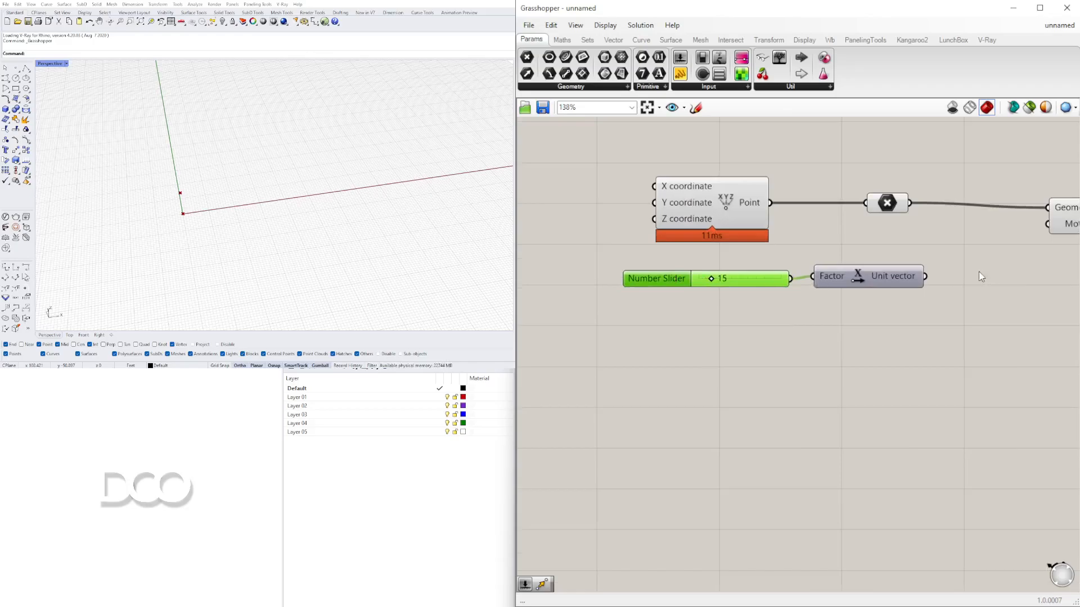
- Connect the Unit X vector output to the Move component's Motion input
{"action": "scroll", "coordinate": [842, 276], "scroll_direction": "down", "scroll_amount": 2}
{"action": "left_click_drag", "start_coordinate": [825, 274], "coordinate": [913, 236]}
{"action": "left_click", "coordinate": [954, 227]}
{"action": "scroll", "coordinate": [771, 226], "scroll_direction": "up", "scroll_amount": 2}
- Set the number slider to 37 to shift the moved point along X
{"action": "left_click_drag", "start_coordinate": [629, 243], "coordinate": [709, 244]}
{"action": "left_click_drag", "start_coordinate": [636, 299], "coordinate": [669, 300]}
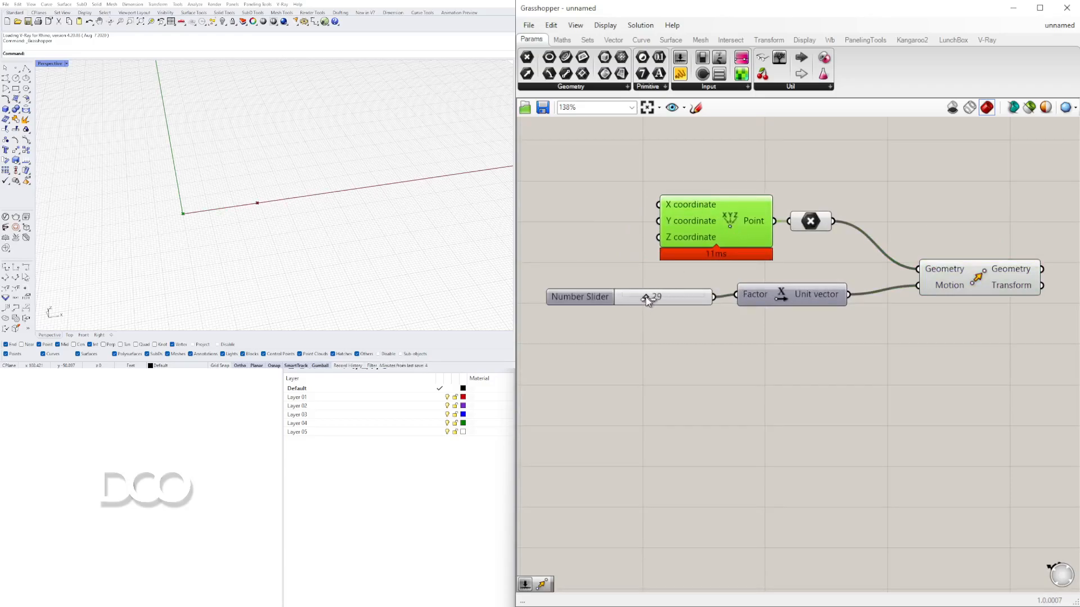
{"action": "left_click", "coordinate": [784, 331]}
{"action": "scroll", "coordinate": [784, 332], "scroll_direction": "down", "scroll_amount": 2}
{"action": "right_click_drag", "start_coordinate": [832, 329], "coordinate": [710, 324]}
{"action": "left_click_drag", "start_coordinate": [795, 283], "coordinate": [814, 290]}
{"action": "left_click", "coordinate": [887, 352]}
- Search for and place an Arc 3Pt component on the canvas
{"action": "double_click", "coordinate": [989, 251]}
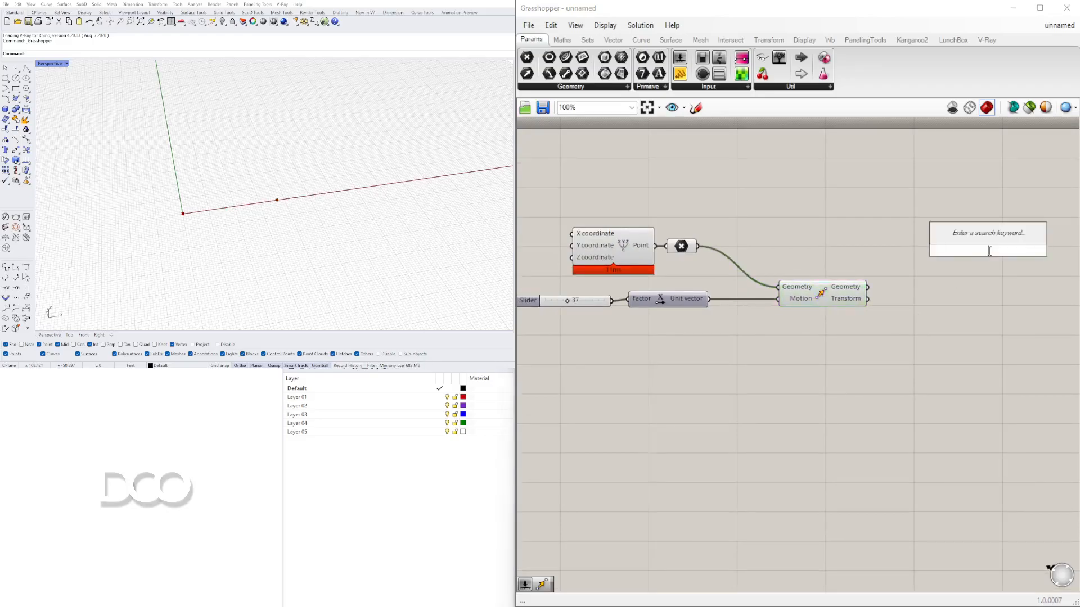
{"action": "type", "text": "arc"}
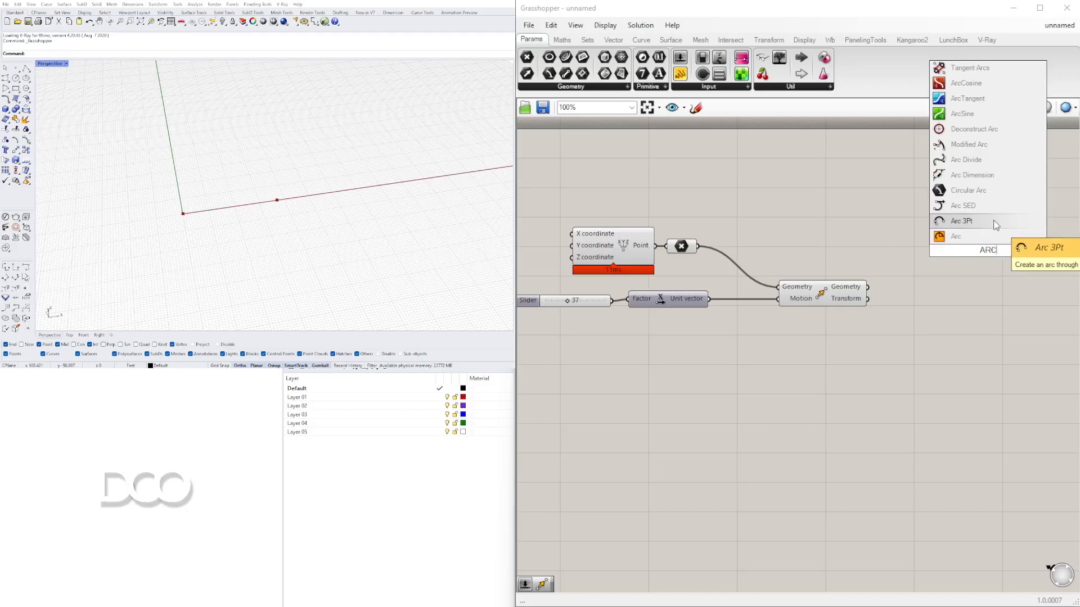
{"action": "left_click", "coordinate": [991, 221]}
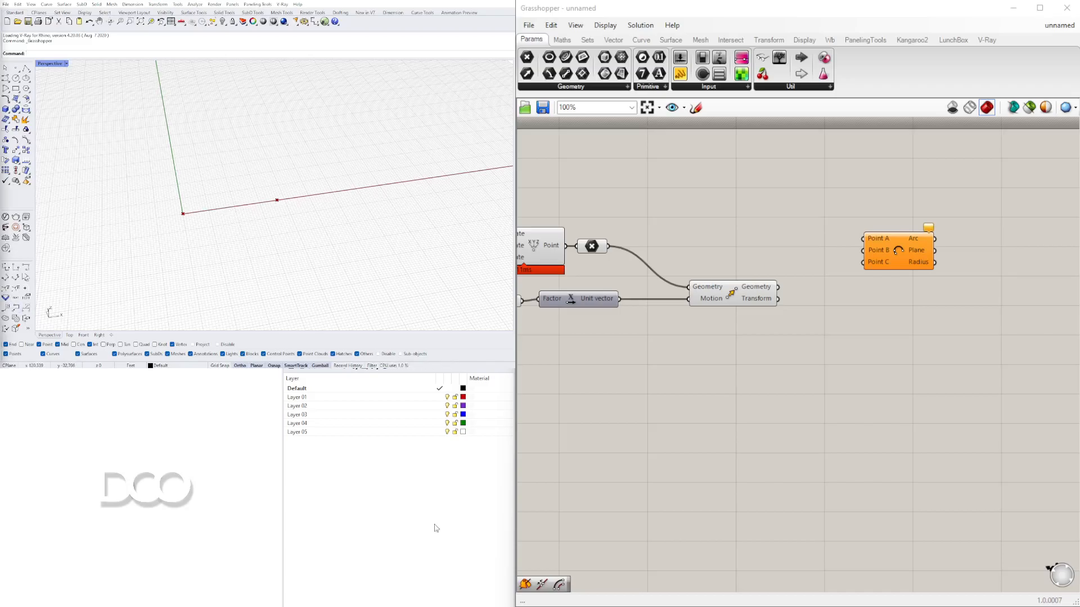
- Search for and place a Line component, moving the Arc 3Pt component aside to make room
{"action": "left_click", "coordinate": [759, 289]}
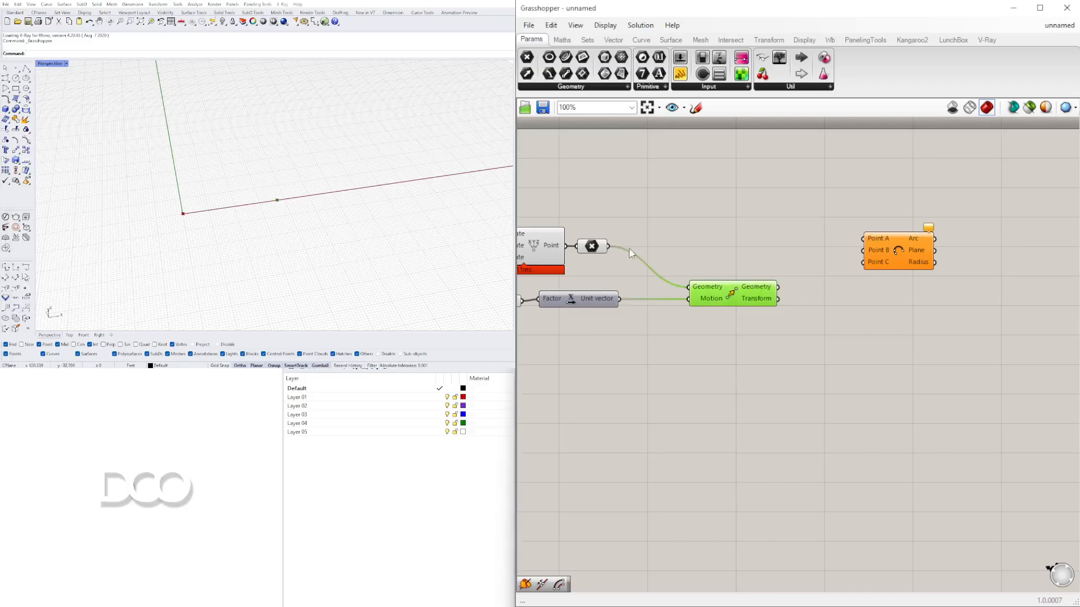
{"action": "left_click", "coordinate": [600, 247]}
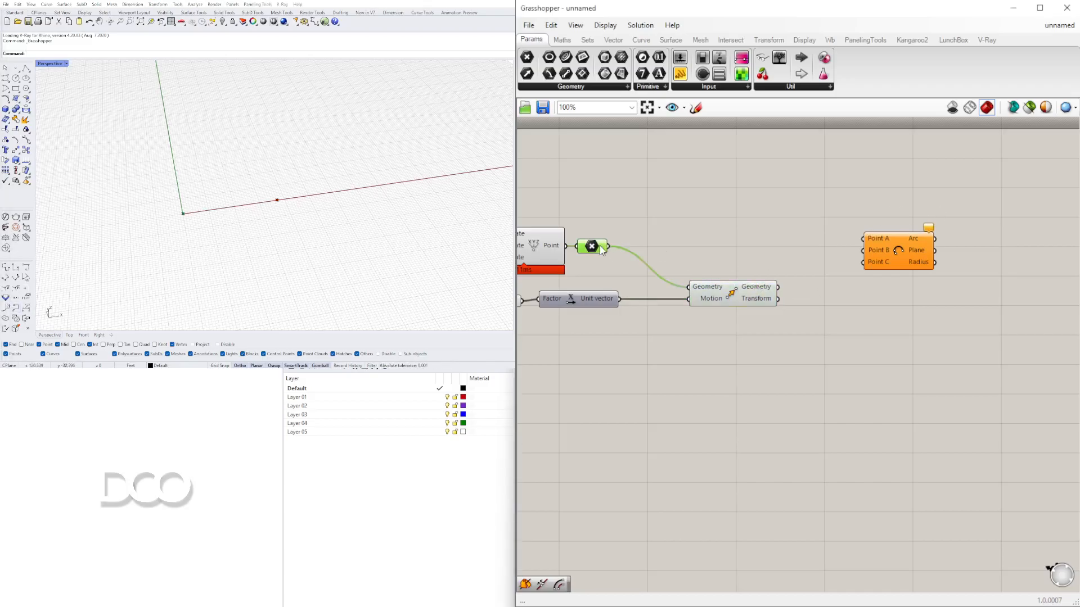
{"action": "double_click", "coordinate": [730, 233]}
{"action": "type", "text": "LINE"}
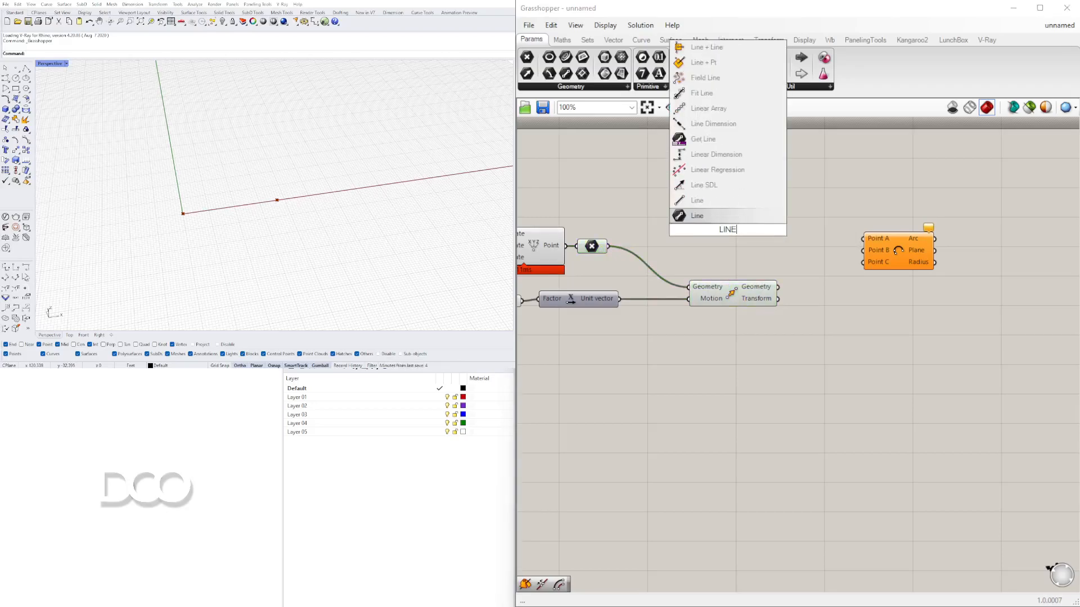
{"action": "left_click", "coordinate": [710, 216]}
{"action": "left_click_drag", "start_coordinate": [898, 251], "coordinate": [1031, 266]}
{"action": "left_click_drag", "start_coordinate": [733, 236], "coordinate": [892, 253]}
- Connect the original point to the Line's Start Point and the moved point to its End Point
{"action": "left_click", "coordinate": [596, 248]}
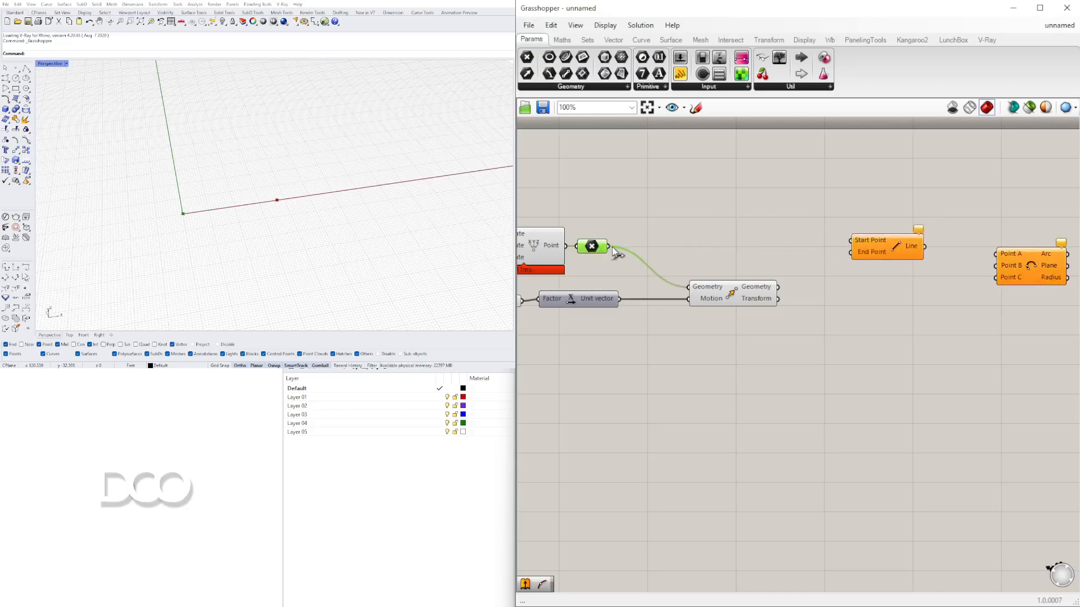
{"action": "left_click_drag", "start_coordinate": [609, 246], "coordinate": [848, 263]}
{"action": "left_click", "coordinate": [769, 294]}
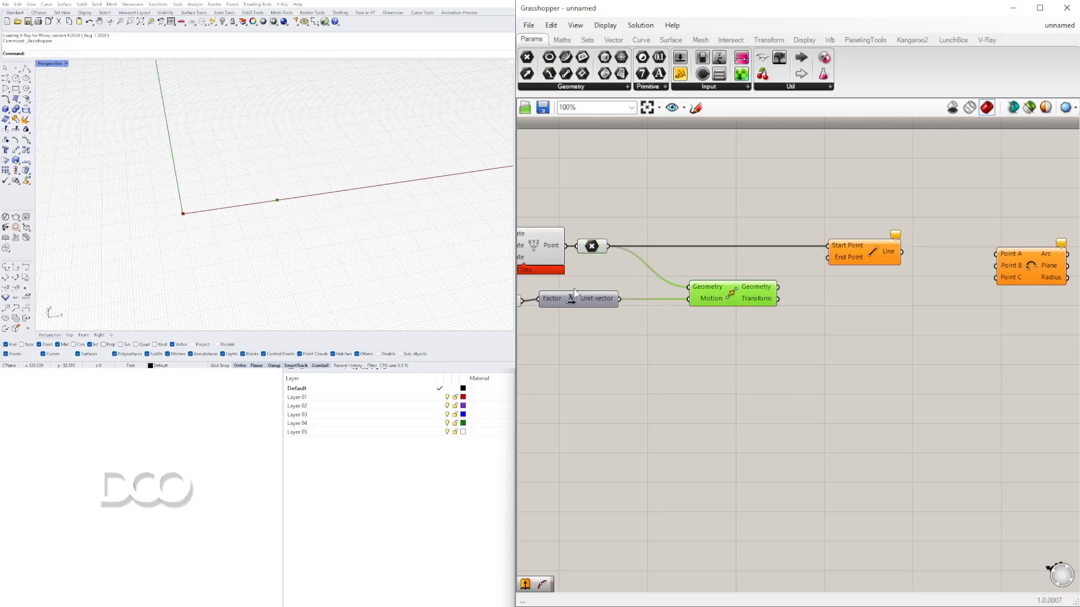
{"action": "left_click_drag", "start_coordinate": [780, 291], "coordinate": [833, 252]}
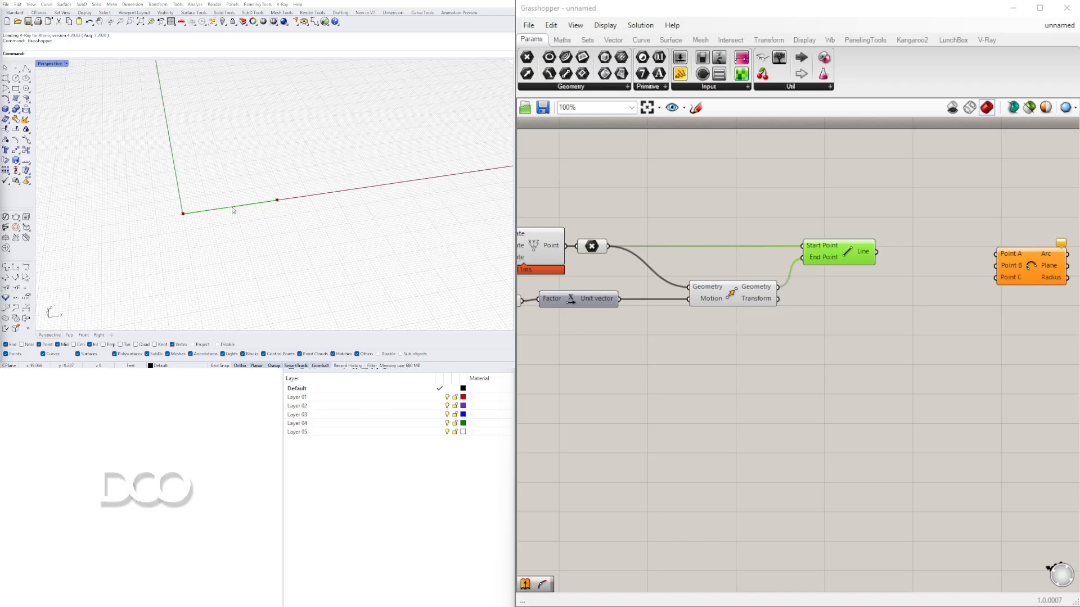
- Search for and place a Curve Middle component next to the Line component
{"action": "right_click_drag", "start_coordinate": [892, 339], "coordinate": [800, 337]}
{"action": "scroll", "coordinate": [830, 309], "scroll_direction": "down", "scroll_amount": 2}
{"action": "double_click", "coordinate": [814, 295]}
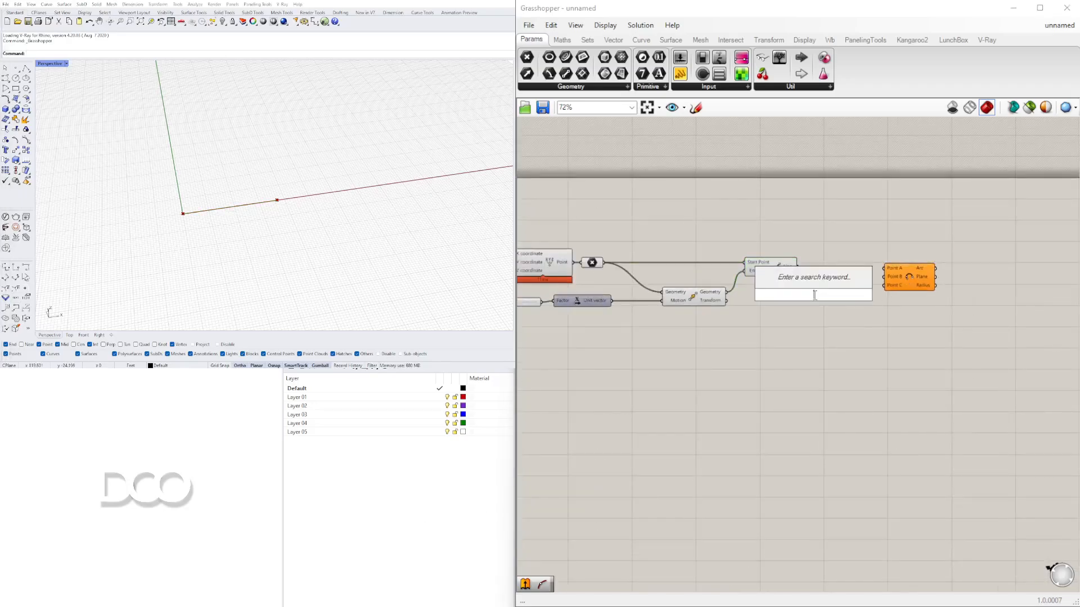
{"action": "type", "text": "MID"}
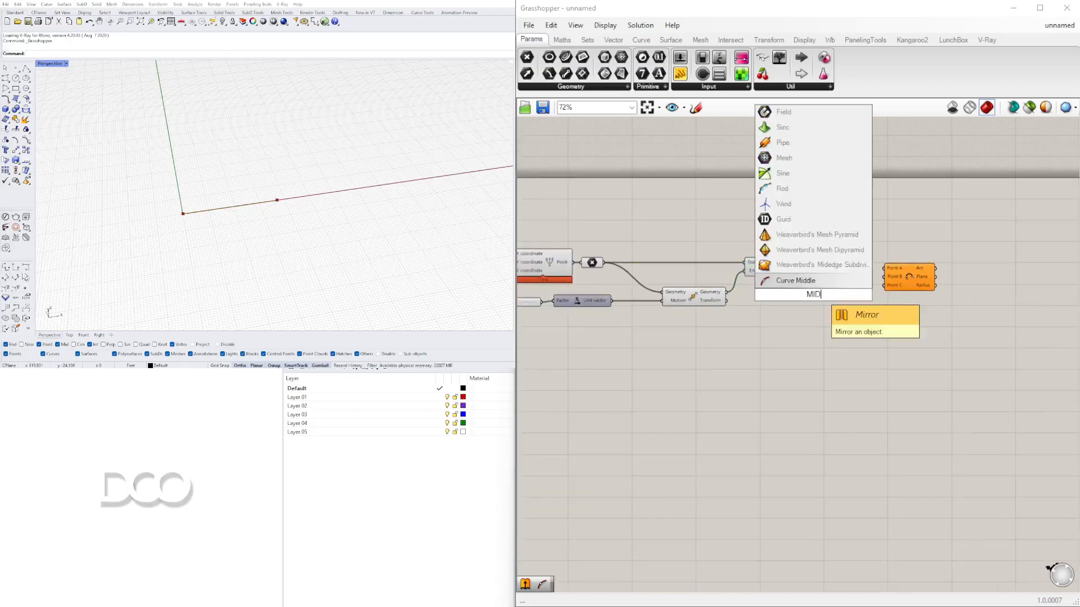
{"action": "left_click", "coordinate": [795, 280]}
{"action": "left_click_drag", "start_coordinate": [900, 278], "coordinate": [980, 285]}
{"action": "left_click_drag", "start_coordinate": [814, 300], "coordinate": [848, 271]}
{"action": "left_click", "coordinate": [785, 267]}
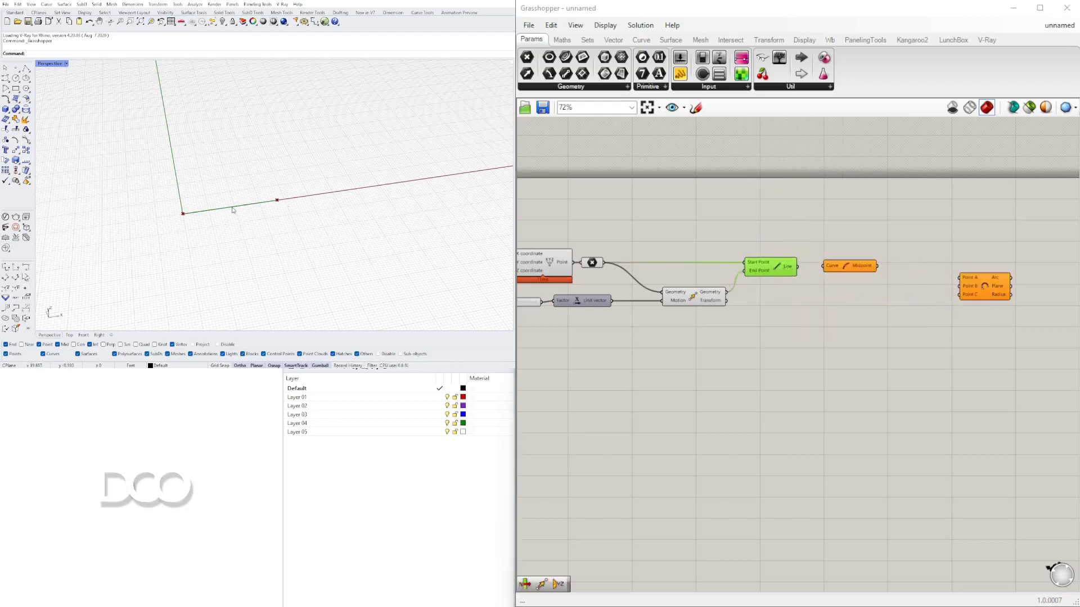
- Connect the Line output to the Curve Middle component's Curve input
{"action": "scroll", "coordinate": [798, 270], "scroll_direction": "up", "scroll_amount": 3}
{"action": "left_click_drag", "start_coordinate": [797, 262], "coordinate": [843, 261]}
{"action": "right_click_drag", "start_coordinate": [931, 320], "coordinate": [768, 313]}
{"action": "scroll", "coordinate": [769, 313], "scroll_direction": "down", "scroll_amount": 2}
{"action": "left_click", "coordinate": [776, 277]}
{"action": "left_click_drag", "start_coordinate": [751, 276], "coordinate": [768, 273]}
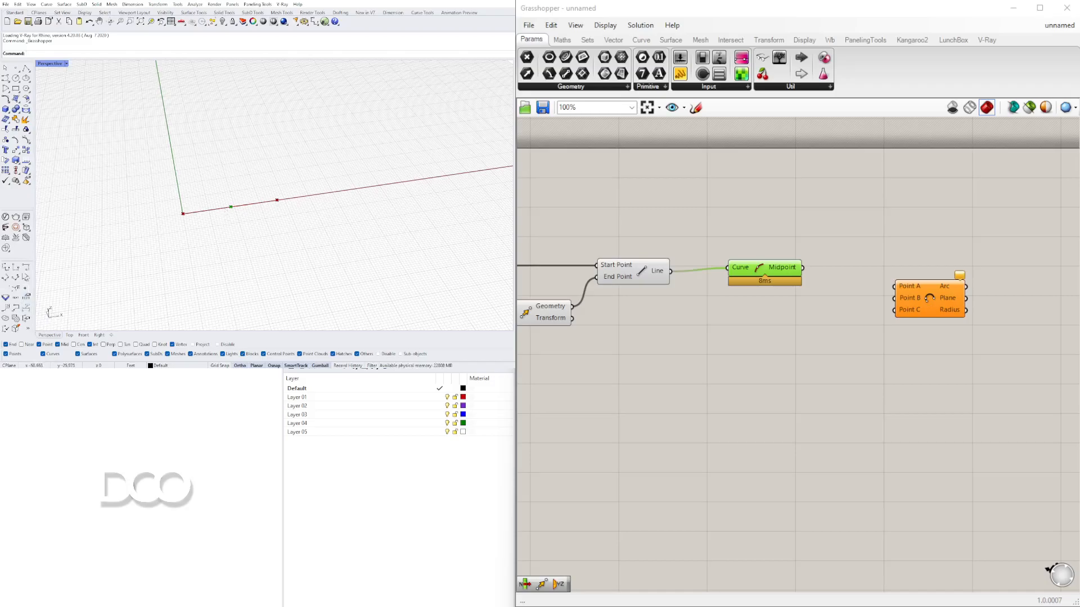
- Add a second Move component and feed the curve's midpoint into its Geometry input
{"action": "double_click", "coordinate": [753, 353]}
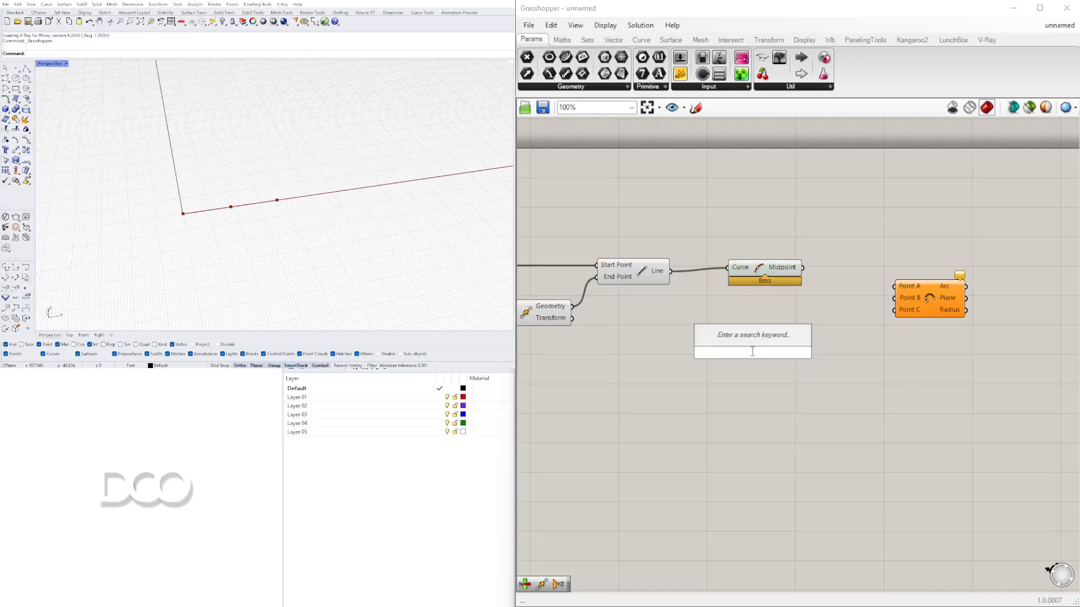
{"action": "type", "text": "MOVE"}
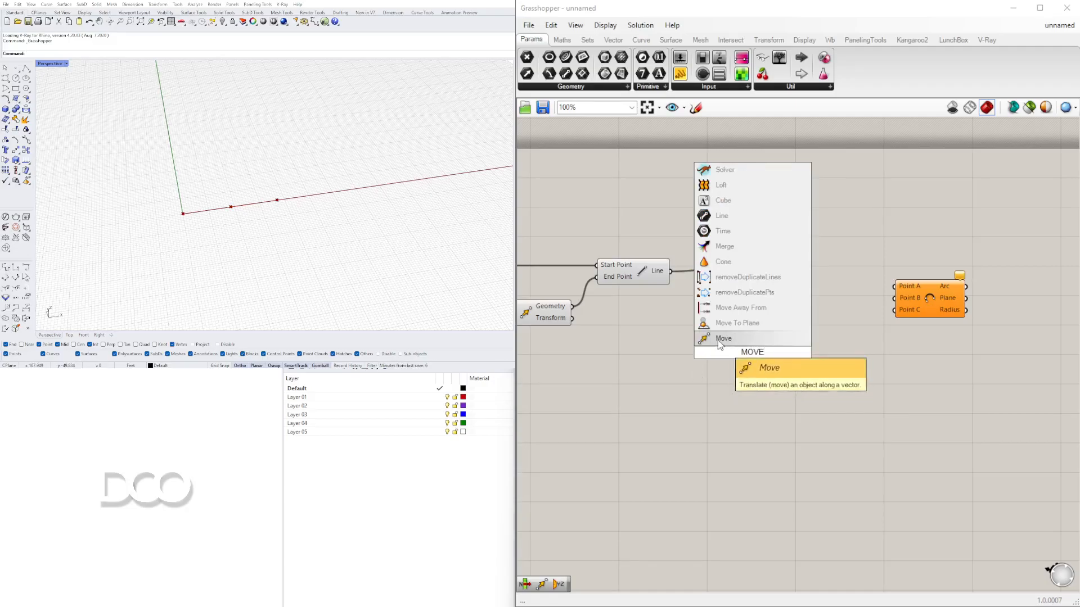
{"action": "key", "text": "Return"}
{"action": "right_click_drag", "start_coordinate": [797, 379], "coordinate": [729, 379]}
{"action": "left_click_drag", "start_coordinate": [707, 271], "coordinate": [674, 277]}
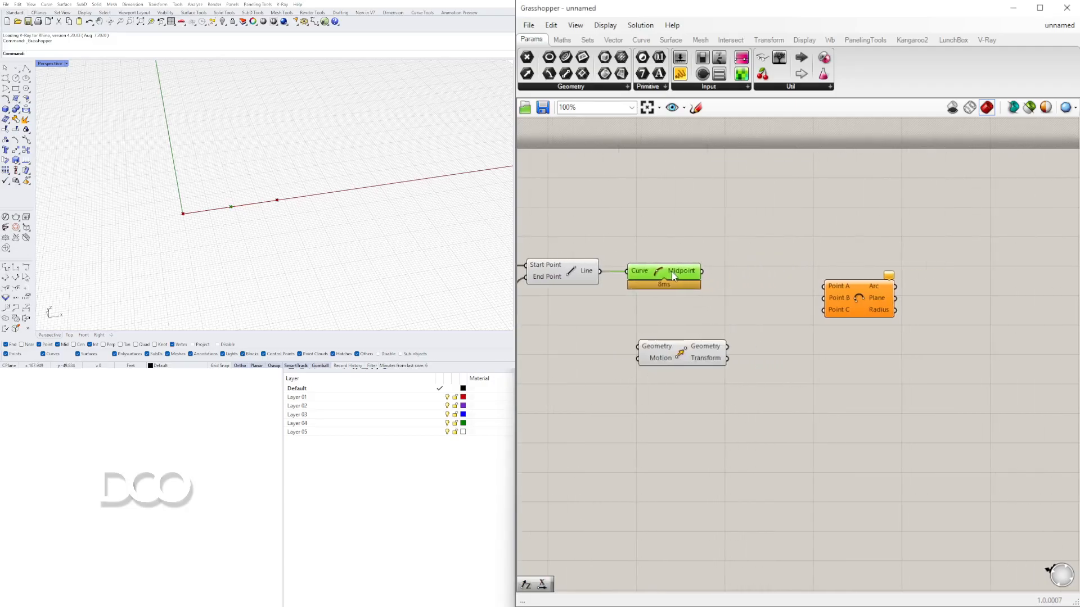
{"action": "left_click_drag", "start_coordinate": [681, 351], "coordinate": [767, 288]}
{"action": "mouse_move", "coordinate": [647, 277]}
{"action": "left_mouse_down"}
{"action": "mouse_move", "coordinate": [723, 283]}
{"action": "mouse_move", "coordinate": [668, 274]}
{"action": "left_mouse_up"}
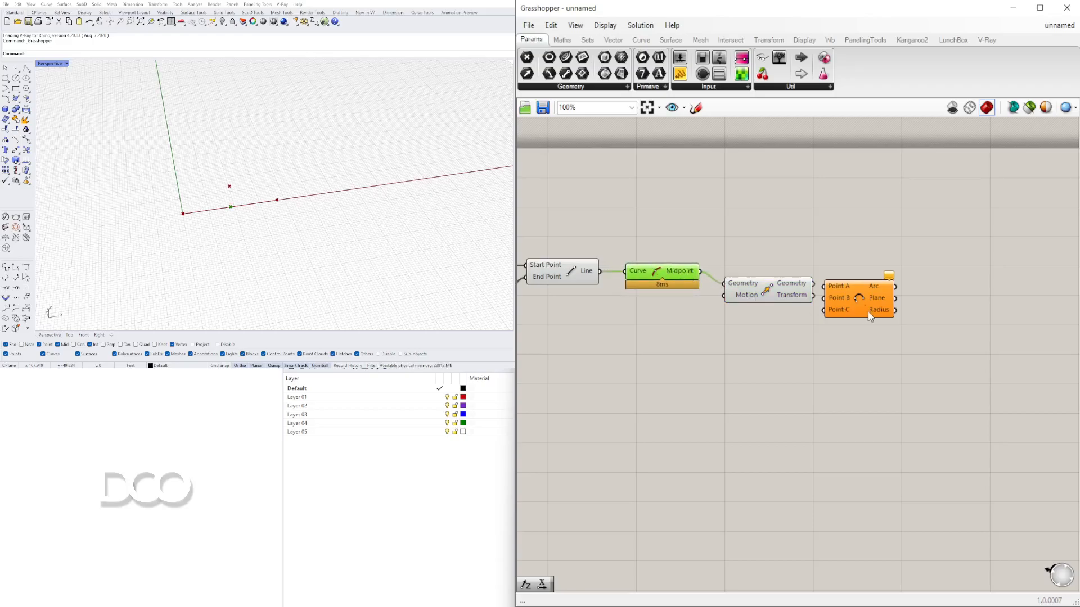
- Search for and place a Unit Y vector component below the second Move component
{"action": "left_click_drag", "start_coordinate": [861, 306], "coordinate": [934, 329]}
{"action": "left_click_drag", "start_coordinate": [743, 299], "coordinate": [770, 300]}
{"action": "right_click_drag", "start_coordinate": [743, 336], "coordinate": [832, 338]}
{"action": "left_click", "coordinate": [734, 335]}
{"action": "double_click", "coordinate": [734, 336]}
{"action": "type", "text": "Y"}
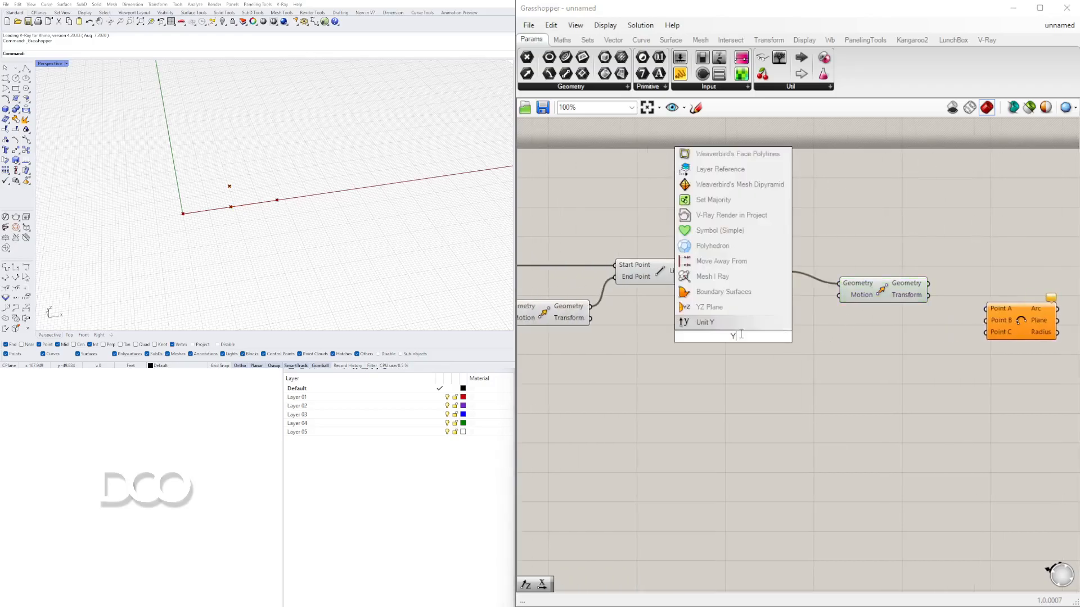
{"action": "left_click", "coordinate": [711, 324]}
- Insert a Negative component between the Unit Y vector and the second Move's Motion input
{"action": "double_click", "coordinate": [769, 356]}
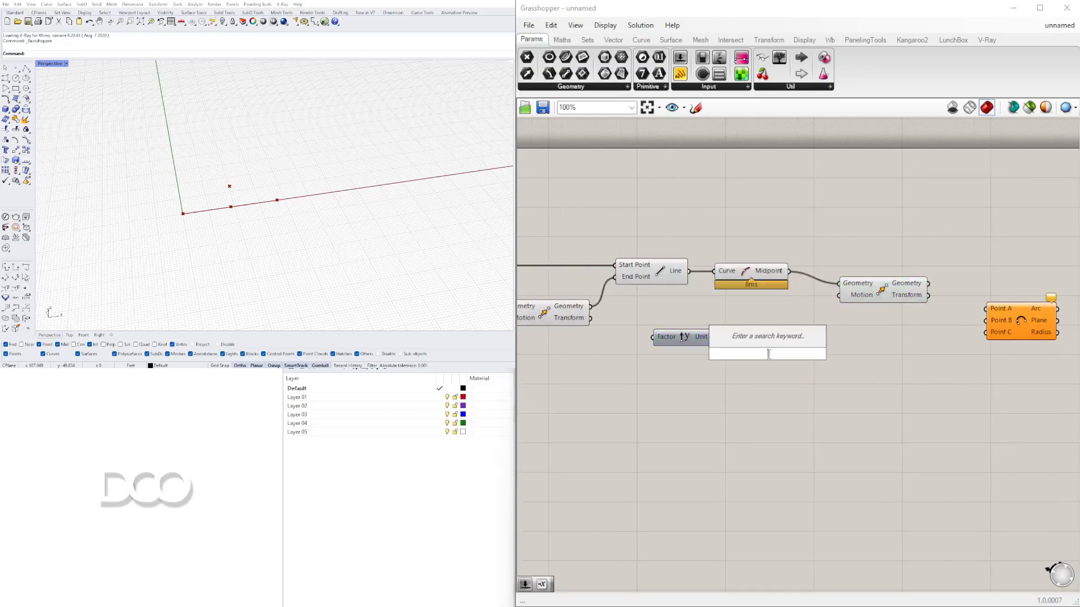
{"action": "type", "text": "neg"}
{"action": "left_click", "coordinate": [791, 339]}
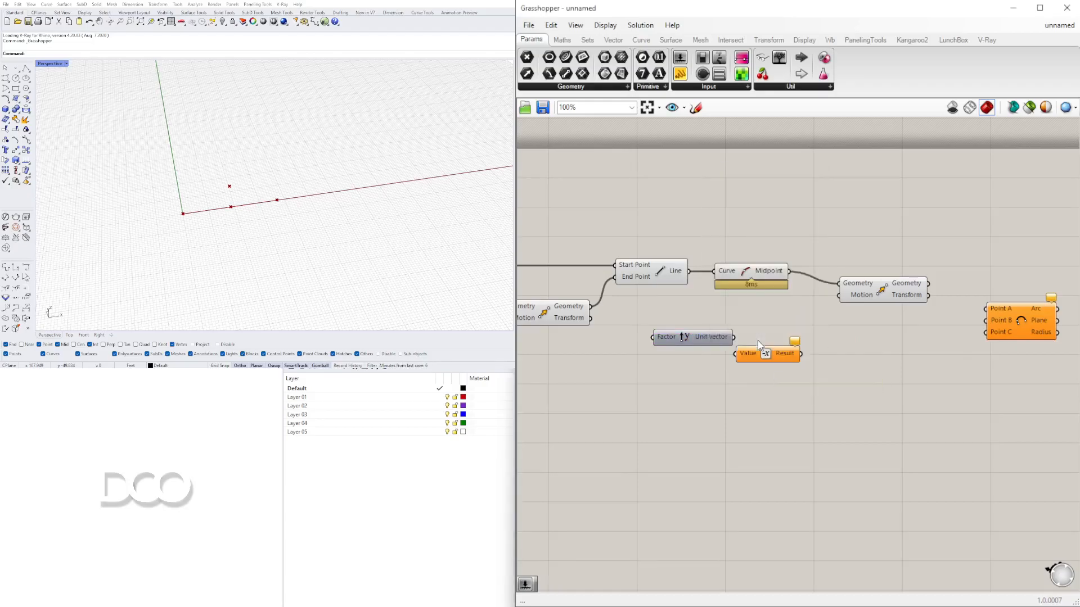
{"action": "left_click_drag", "start_coordinate": [789, 335], "coordinate": [751, 338]}
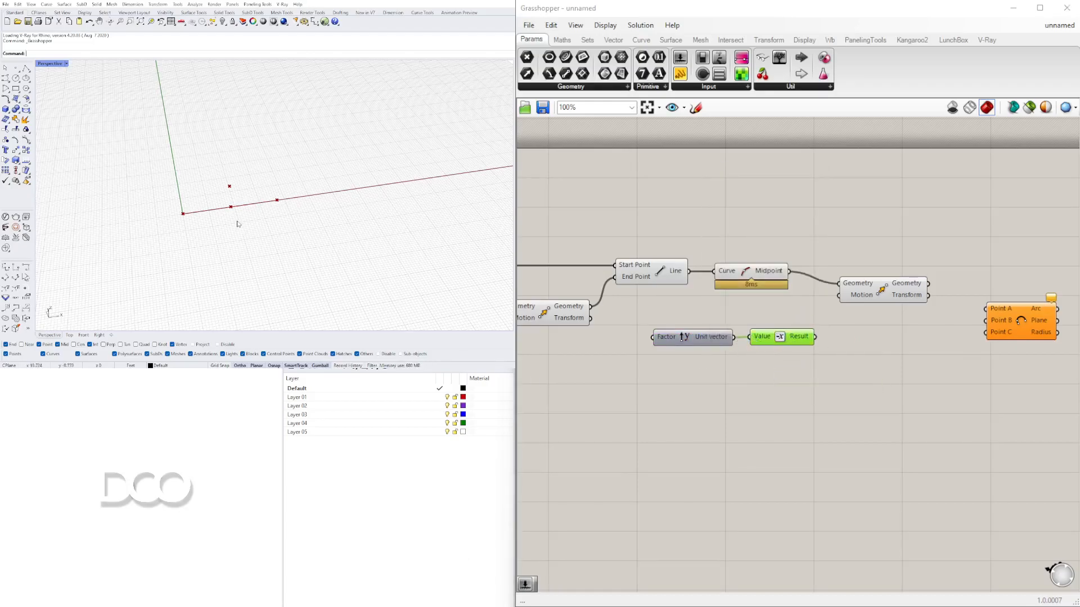
{"action": "left_click_drag", "start_coordinate": [815, 337], "coordinate": [839, 295]}
- Create a number slider with value 15 and connect it to the Unit Y Factor input
{"action": "right_click_drag", "start_coordinate": [680, 364], "coordinate": [804, 366]}
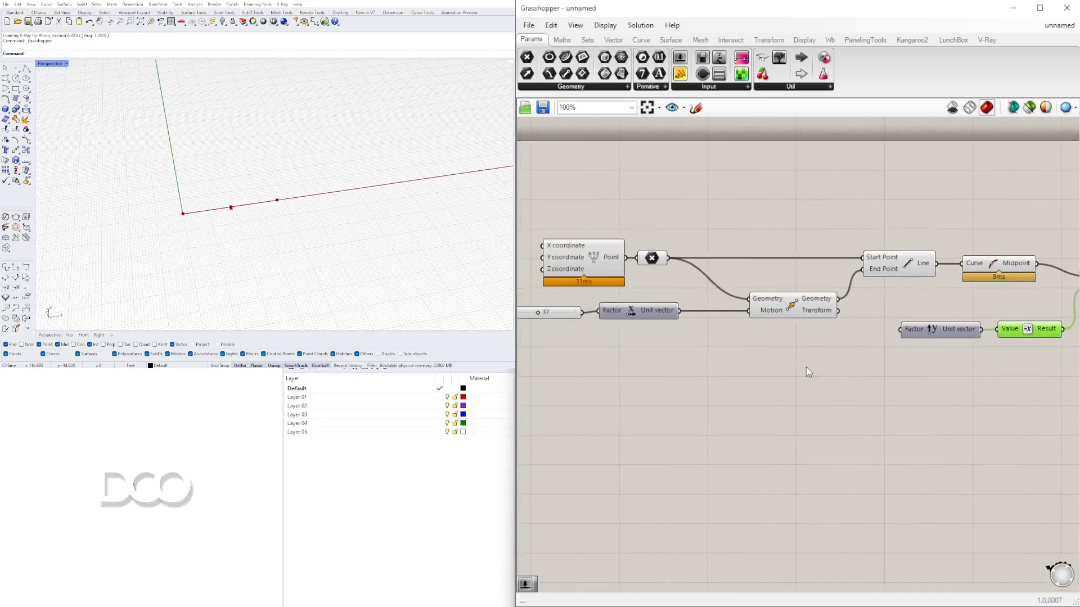
{"action": "scroll", "coordinate": [787, 366], "scroll_direction": "down", "scroll_amount": 3}
{"action": "scroll", "coordinate": [793, 368], "scroll_direction": "up", "scroll_amount": 3}
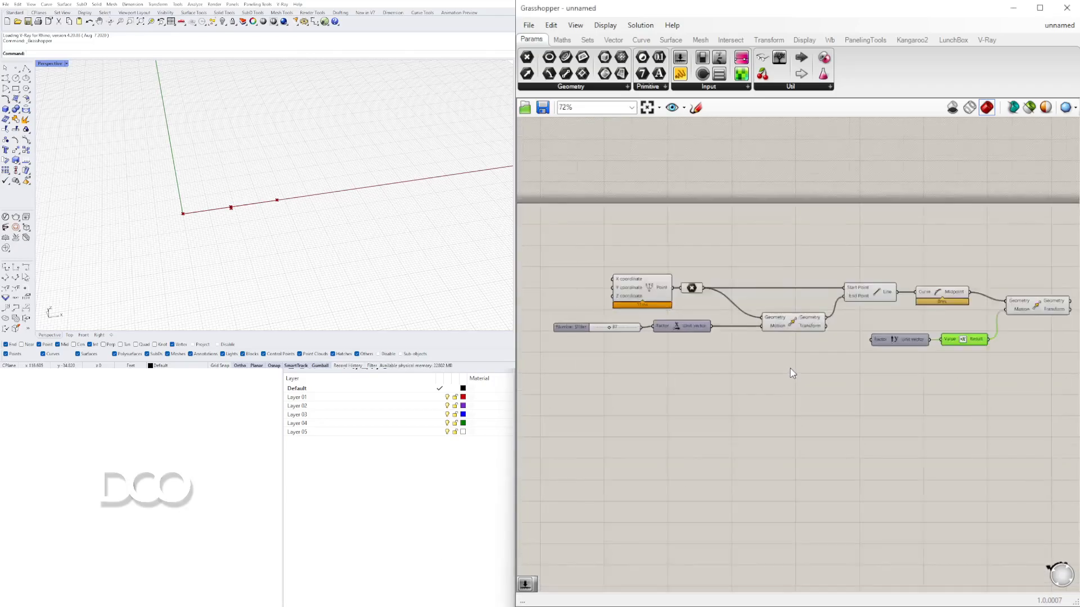
{"action": "double_click", "coordinate": [824, 357]}
{"action": "type", "text": "15"}
{"action": "key", "text": "Return"}
{"action": "left_click_drag", "start_coordinate": [884, 355], "coordinate": [902, 328]}
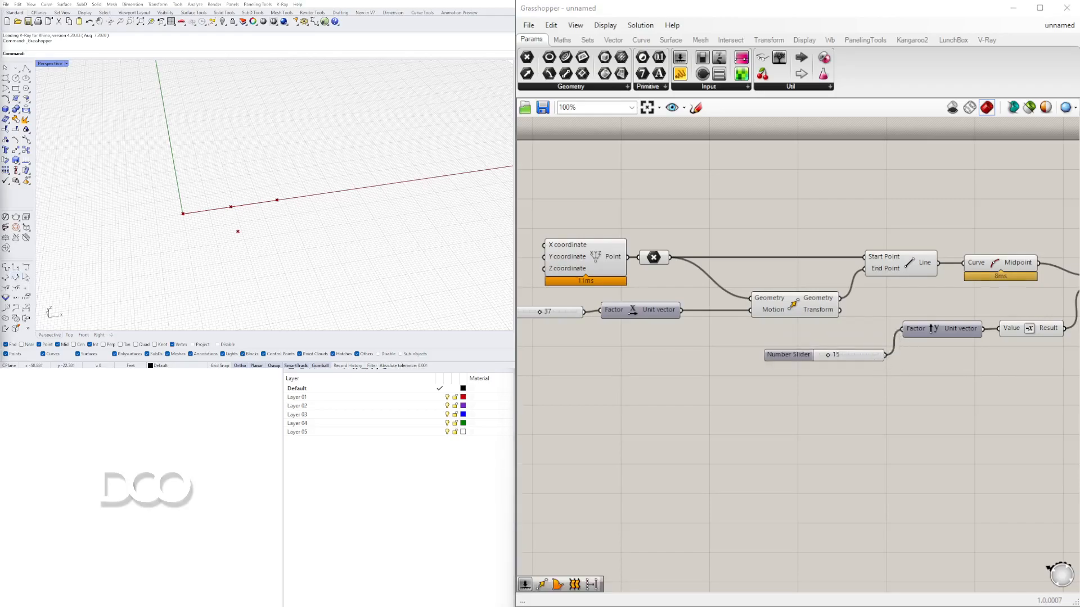
{"action": "left_click", "coordinate": [787, 356]}
- Set the Unit Y slider to 21 to push the midpoint further along negative Y
{"action": "scroll", "coordinate": [852, 364], "scroll_direction": "up", "scroll_amount": 3}
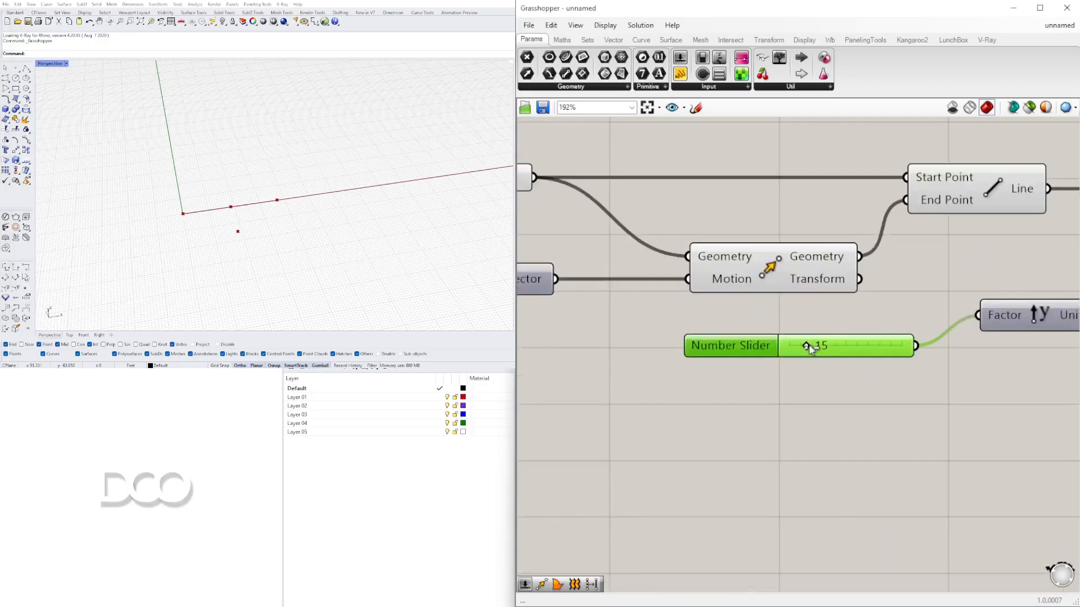
{"action": "mouse_move", "coordinate": [808, 344]}
{"action": "left_mouse_down"}
{"action": "mouse_move", "coordinate": [822, 349]}
{"action": "mouse_move", "coordinate": [803, 349]}
{"action": "mouse_move", "coordinate": [814, 355]}
{"action": "left_mouse_up"}
{"action": "scroll", "coordinate": [817, 358], "scroll_direction": "down", "scroll_amount": 6}
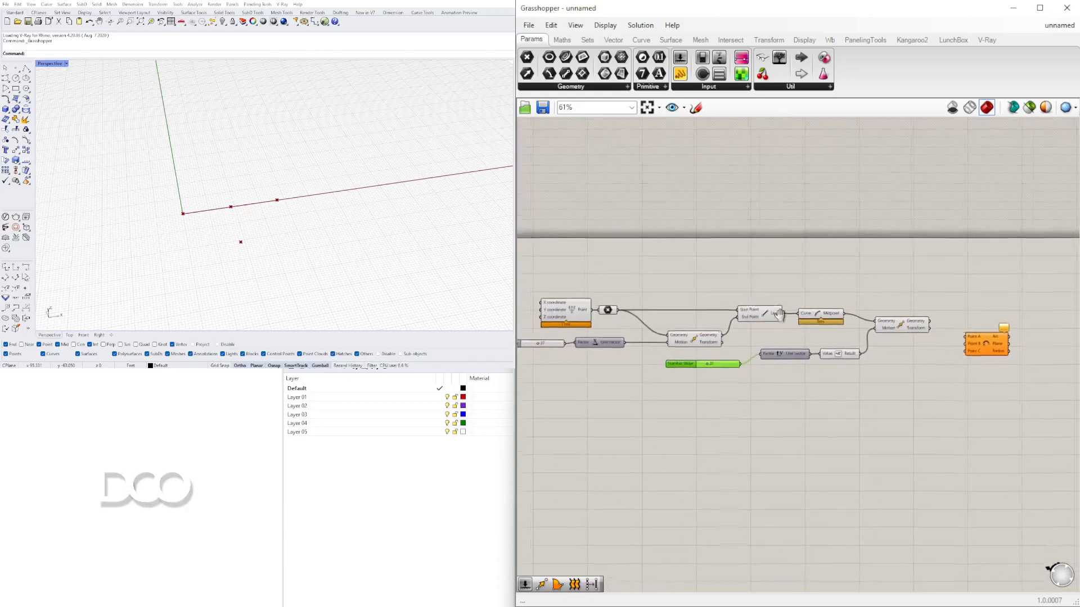
- Connect the original point and the shifted midpoint to the Arc 3Pt component's point inputs
{"action": "left_click", "coordinate": [826, 286]}
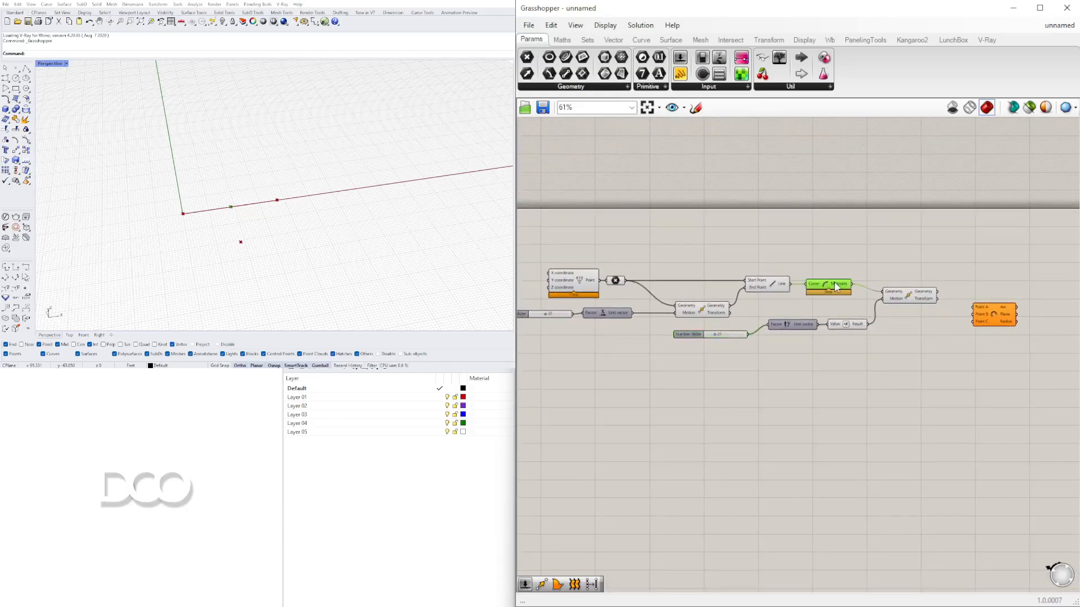
{"action": "right_click", "coordinate": [826, 283]}
{"action": "left_click", "coordinate": [854, 306]}
{"action": "scroll", "coordinate": [878, 294], "scroll_direction": "up", "scroll_amount": 3}
{"action": "left_click", "coordinate": [921, 302]}
{"action": "right_click_drag", "start_coordinate": [948, 309], "coordinate": [916, 292]}
{"action": "scroll", "coordinate": [915, 290], "scroll_direction": "down", "scroll_amount": 1}
{"action": "scroll", "coordinate": [913, 288], "scroll_direction": "up", "scroll_amount": 1}
{"action": "left_click_drag", "start_coordinate": [912, 288], "coordinate": [1051, 273]}
{"action": "scroll", "coordinate": [754, 280], "scroll_direction": "down", "scroll_amount": 2}
{"action": "right_click_drag", "start_coordinate": [721, 275], "coordinate": [860, 272]}
{"action": "left_click", "coordinate": [657, 261]}
{"action": "scroll", "coordinate": [692, 260], "scroll_direction": "down", "scroll_amount": 2}
{"action": "left_click_drag", "start_coordinate": [665, 261], "coordinate": [901, 261]}
{"action": "scroll", "coordinate": [1000, 260], "scroll_direction": "up", "scroll_amount": 4}
{"action": "right_click_drag", "start_coordinate": [1000, 260], "coordinate": [901, 261]}
{"action": "left_click_drag", "start_coordinate": [900, 261], "coordinate": [855, 216]}
{"action": "left_click", "coordinate": [868, 257]}
{"action": "scroll", "coordinate": [641, 305], "scroll_direction": "down", "scroll_amount": 1}
{"action": "right_click_drag", "start_coordinate": [624, 333], "coordinate": [812, 333]}
{"action": "left_click", "coordinate": [612, 335]}
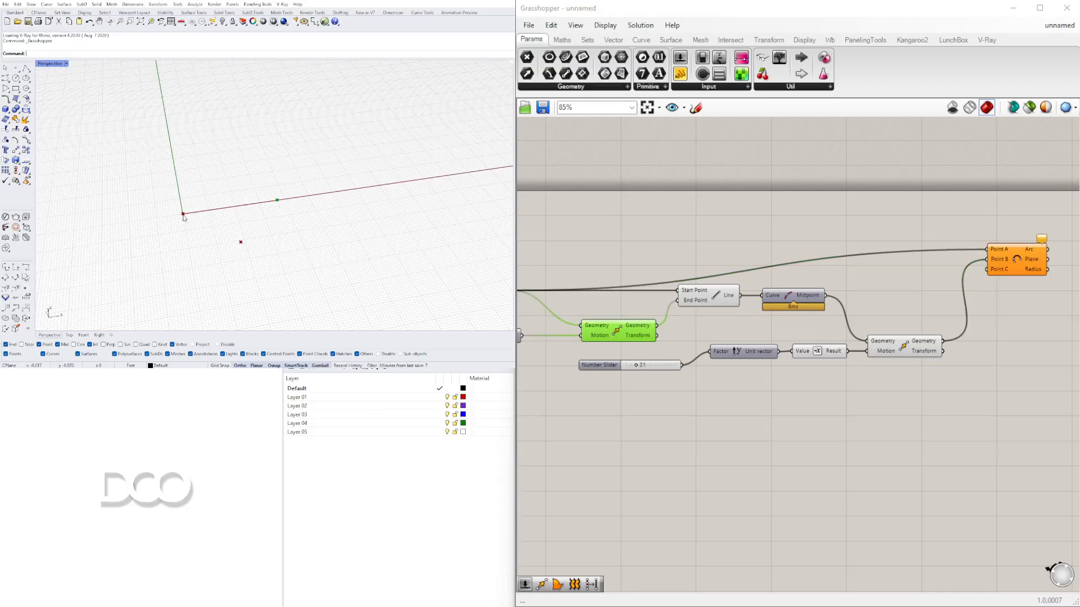
- Connect the X-moved point to the remaining Arc 3Pt point input to form the arc
{"action": "left_click_drag", "start_coordinate": [656, 325], "coordinate": [1008, 292]}
{"action": "left_click", "coordinate": [994, 258]}
{"action": "right_click_drag", "start_coordinate": [746, 323], "coordinate": [936, 314]}
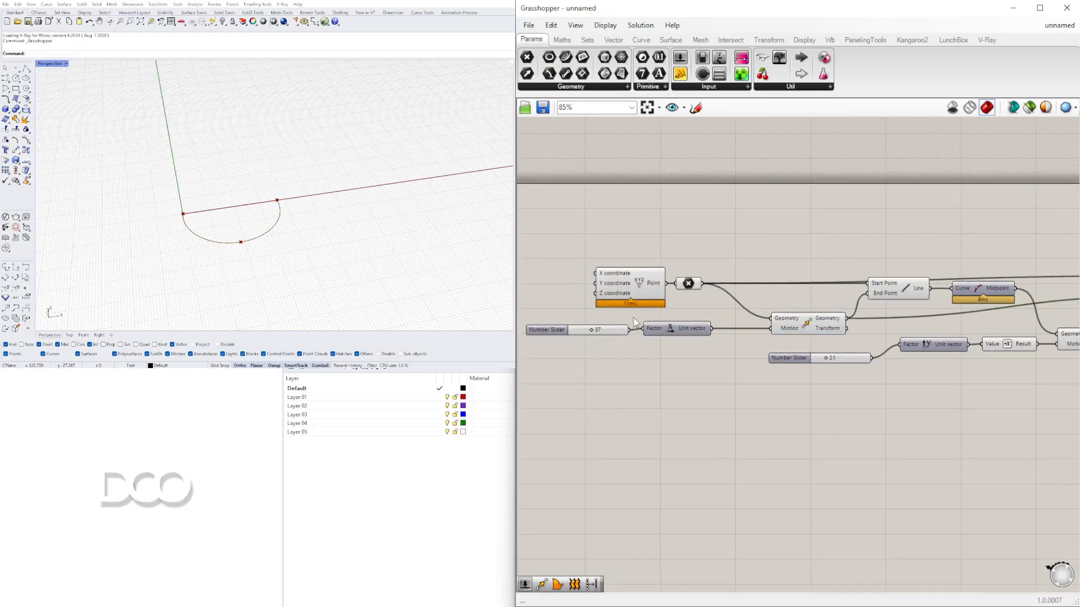
- Rearrange the definition's components and fine-tune the slider values
{"action": "scroll", "coordinate": [579, 341], "scroll_direction": "up", "scroll_amount": 5}
{"action": "scroll", "coordinate": [597, 349], "scroll_direction": "up", "scroll_amount": 1}
{"action": "mouse_move", "coordinate": [634, 297]}
{"action": "left_mouse_down"}
{"action": "mouse_move", "coordinate": [694, 298]}
{"action": "mouse_move", "coordinate": [642, 303]}
{"action": "left_mouse_up"}
{"action": "scroll", "coordinate": [681, 290], "scroll_direction": "down", "scroll_amount": 4}
{"action": "right_click_drag", "start_coordinate": [845, 324], "coordinate": [653, 333]}
{"action": "scroll", "coordinate": [945, 356], "scroll_direction": "up", "scroll_amount": 3}
{"action": "mouse_move", "coordinate": [776, 369]}
{"action": "left_mouse_down"}
{"action": "mouse_move", "coordinate": [745, 369]}
{"action": "mouse_move", "coordinate": [807, 369]}
{"action": "mouse_move", "coordinate": [779, 369]}
{"action": "left_mouse_up"}
{"action": "scroll", "coordinate": [821, 381], "scroll_direction": "down", "scroll_amount": 5}
{"action": "scroll", "coordinate": [821, 381], "scroll_direction": "down", "scroll_amount": 3}
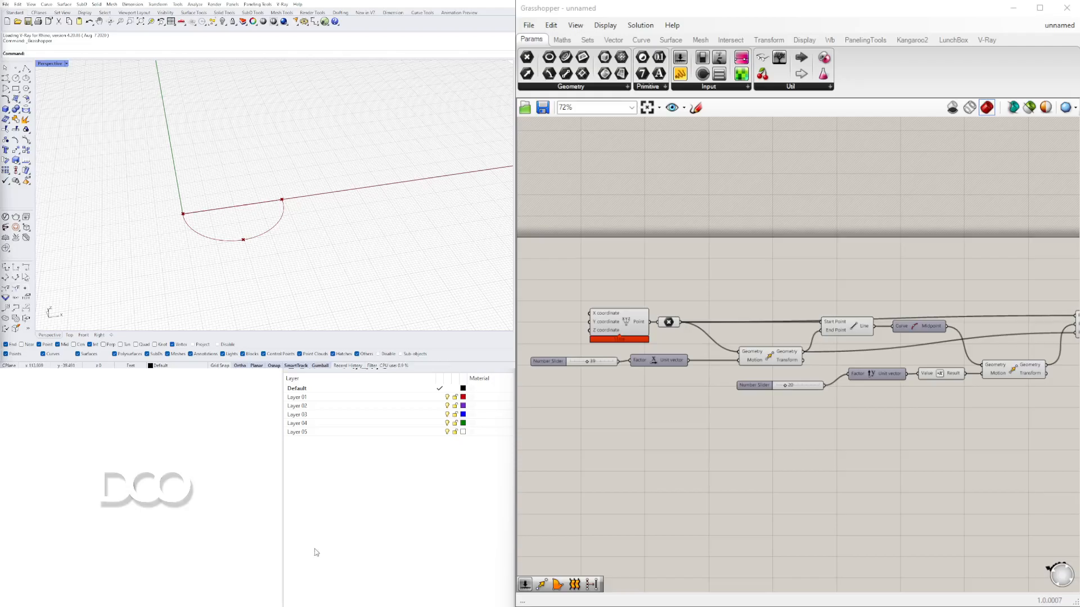
{"action": "scroll", "coordinate": [602, 272], "scroll_direction": "down", "scroll_amount": 2}
{"action": "right_click_drag", "start_coordinate": [883, 275], "coordinate": [940, 285]}
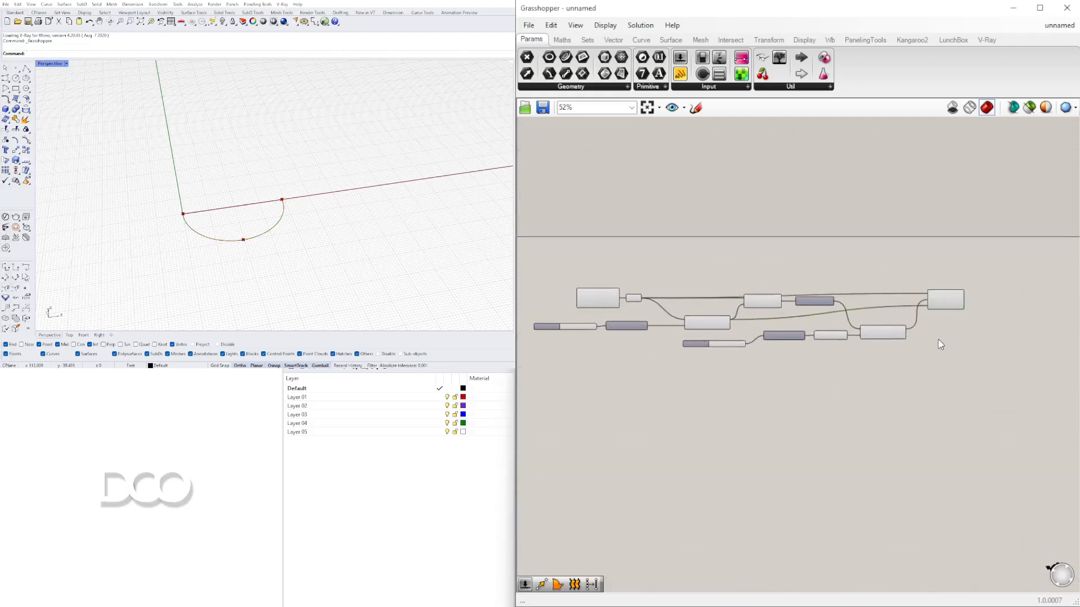
- Search for and place an Offset Curve component and connect the Arc output to its Curve input
{"action": "mouse_move", "coordinate": [292, 231]}
{"action": "right_mouse_down"}
{"action": "mouse_move", "coordinate": [313, 197]}
{"action": "mouse_move", "coordinate": [248, 229]}
{"action": "mouse_move", "coordinate": [284, 221]}
{"action": "right_mouse_up"}
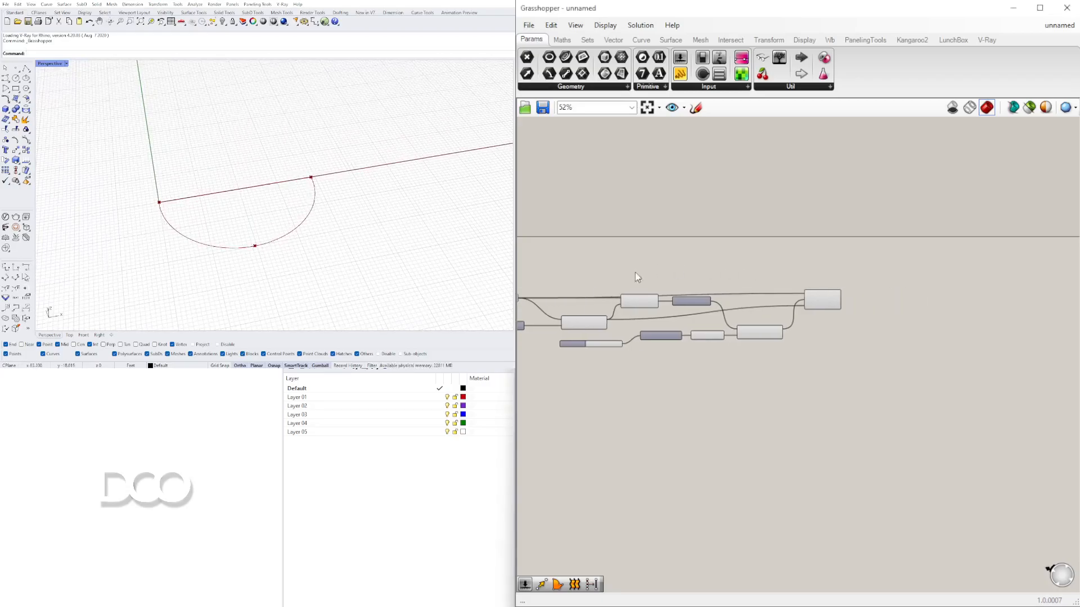
{"action": "scroll", "coordinate": [634, 270], "scroll_direction": "up", "scroll_amount": 4}
{"action": "double_click", "coordinate": [870, 338]}
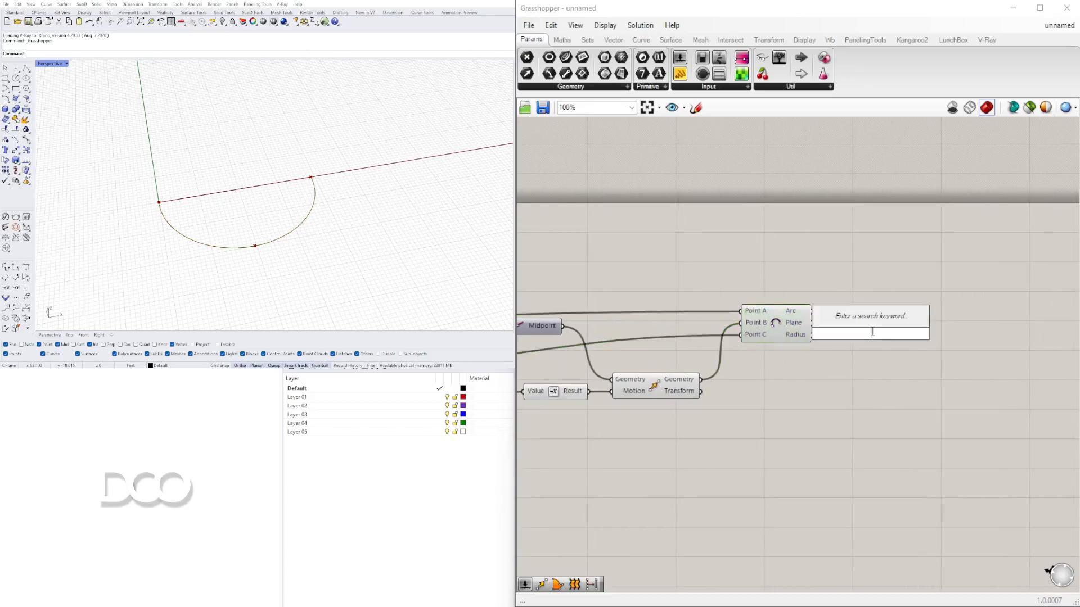
{"action": "type", "text": "OFF"}
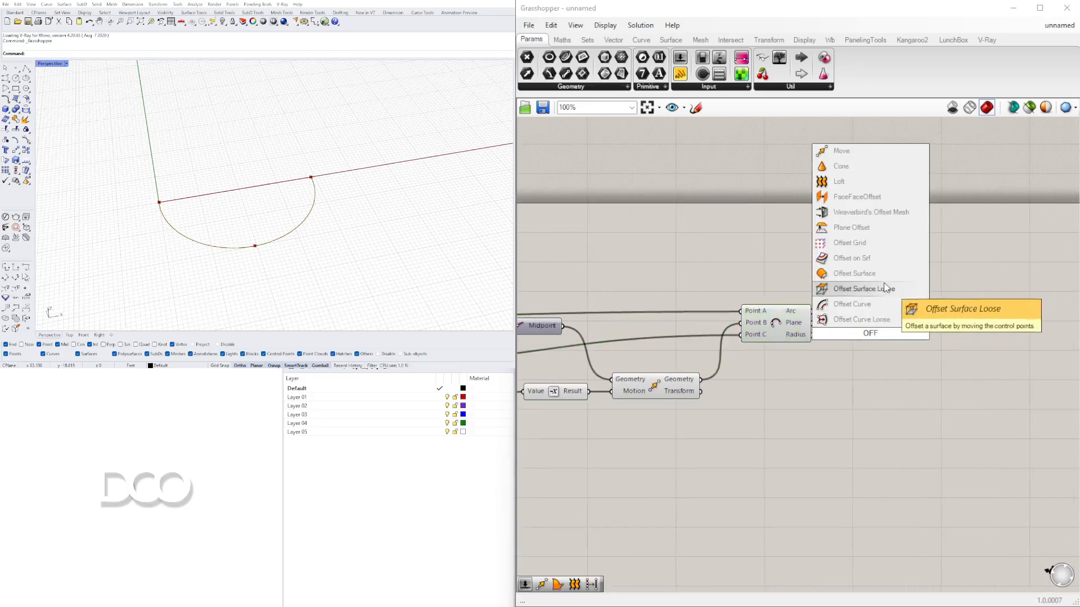
{"action": "left_click", "coordinate": [869, 304]}
{"action": "left_click_drag", "start_coordinate": [888, 324], "coordinate": [964, 349]}
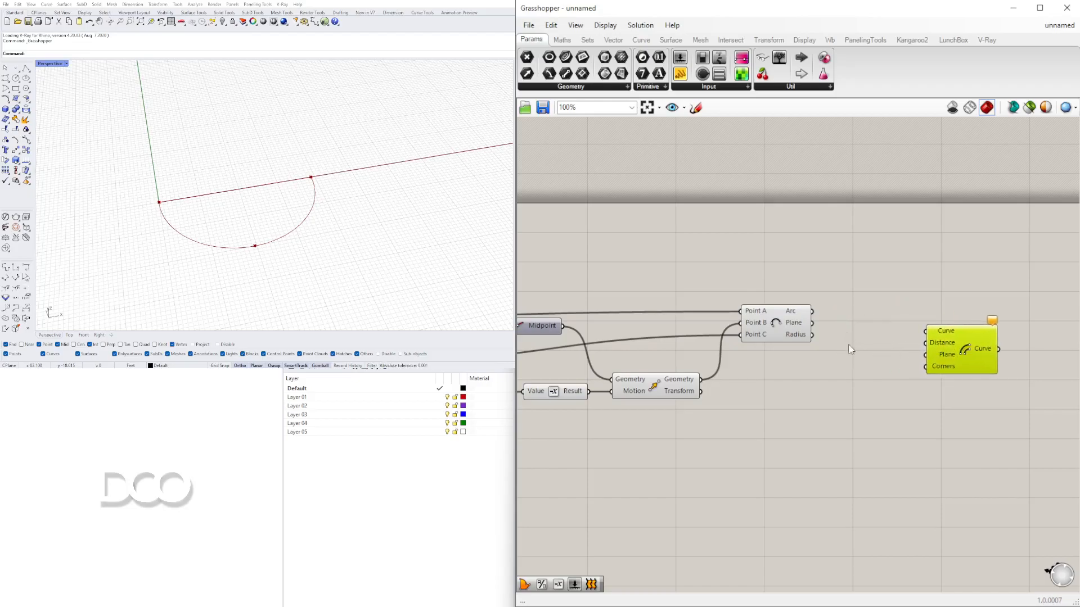
{"action": "left_click", "coordinate": [797, 310]}
{"action": "left_click_drag", "start_coordinate": [812, 311], "coordinate": [925, 330]}
{"action": "left_click_drag", "start_coordinate": [984, 355], "coordinate": [1046, 381]}
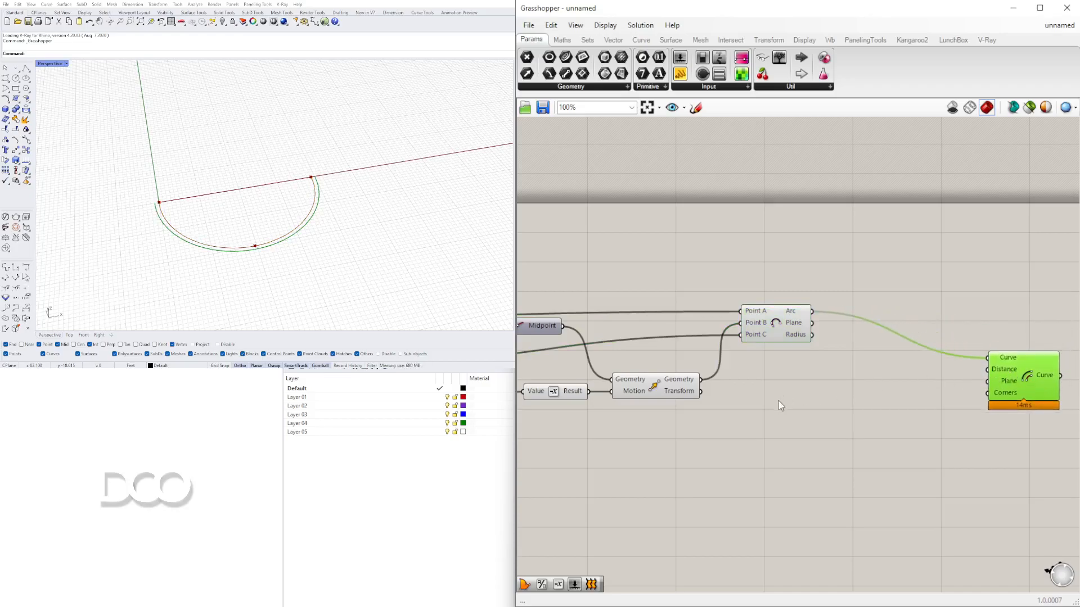
- Create a new number slider with value 15 near the Offset Curve component
{"action": "double_click", "coordinate": [832, 413]}
{"action": "type", "text": "15"}
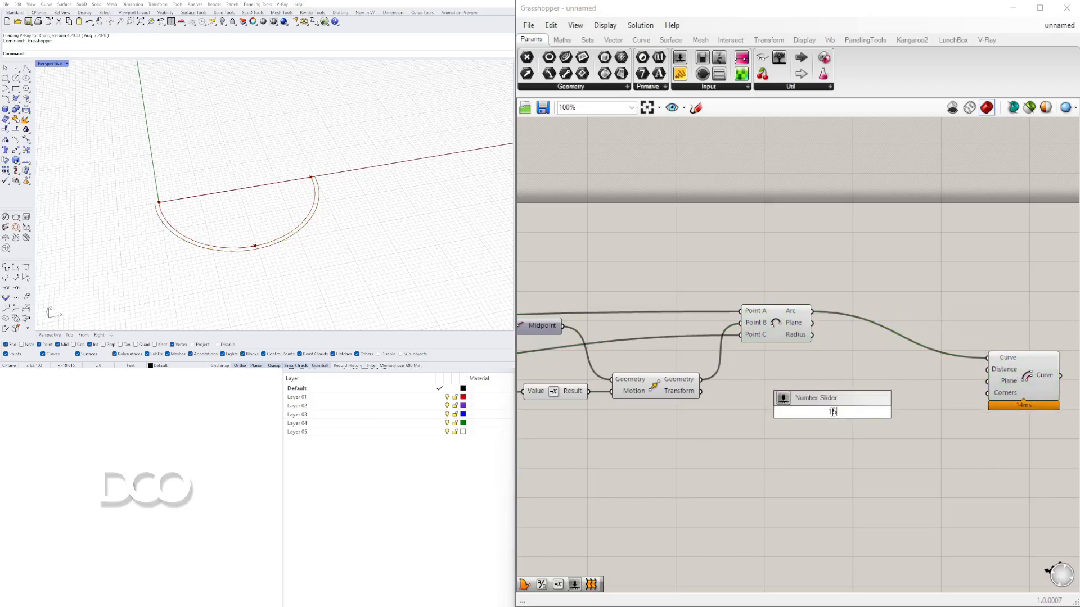
{"action": "key", "text": "Return"}
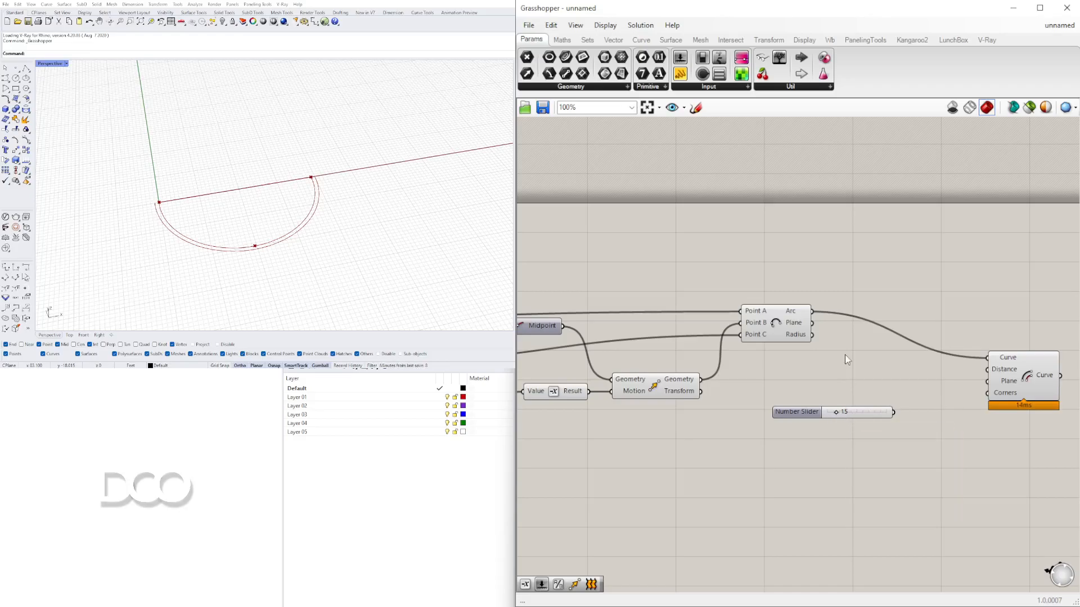
- Connect the new number slider to the Offset Curve component's Distance input
{"action": "left_click_drag", "start_coordinate": [816, 417], "coordinate": [1027, 353]}
{"action": "scroll", "coordinate": [829, 400], "scroll_direction": "up", "scroll_amount": 3}
{"action": "scroll", "coordinate": [895, 396], "scroll_direction": "down", "scroll_amount": 4}
{"action": "scroll", "coordinate": [866, 396], "scroll_direction": "up", "scroll_amount": 3}
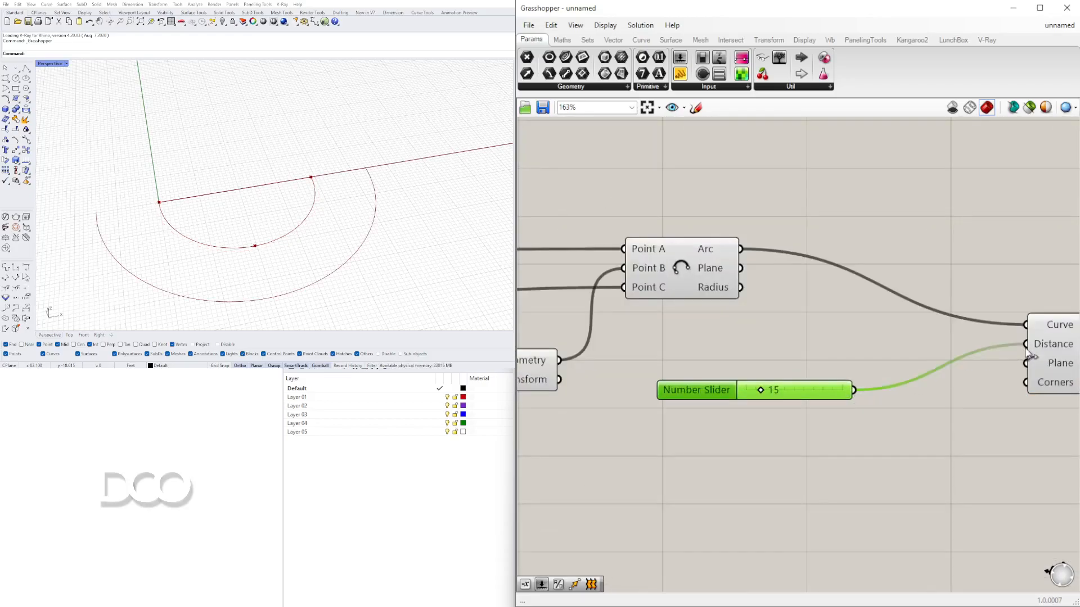
- Rearrange the Arc, Move, slider and Offset Curve components on the canvas
{"action": "right_click_drag", "start_coordinate": [1001, 361], "coordinate": [871, 350]}
{"action": "scroll", "coordinate": [649, 379], "scroll_direction": "up", "scroll_amount": 5}
{"action": "mouse_move", "coordinate": [603, 397]}
{"action": "left_mouse_down"}
{"action": "mouse_move", "coordinate": [627, 396]}
{"action": "mouse_move", "coordinate": [606, 397]}
{"action": "left_mouse_up"}
{"action": "scroll", "coordinate": [645, 283], "scroll_direction": "down", "scroll_amount": 5}
{"action": "left_click", "coordinate": [643, 278]}
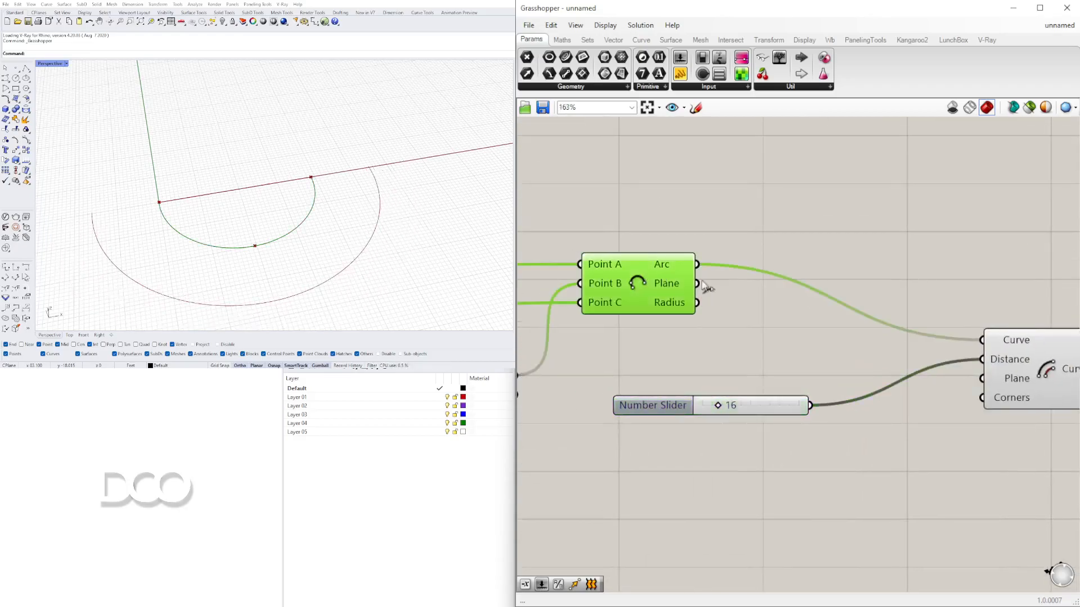
{"action": "right_click_drag", "start_coordinate": [961, 338], "coordinate": [856, 287]}
{"action": "left_click_drag", "start_coordinate": [940, 318], "coordinate": [846, 301]}
{"action": "right_click_drag", "start_coordinate": [599, 388], "coordinate": [750, 380]}
{"action": "left_click_drag", "start_coordinate": [713, 355], "coordinate": [573, 397]}
{"action": "right_click_drag", "start_coordinate": [678, 375], "coordinate": [763, 338]}
{"action": "left_click_drag", "start_coordinate": [1048, 258], "coordinate": [933, 269]}
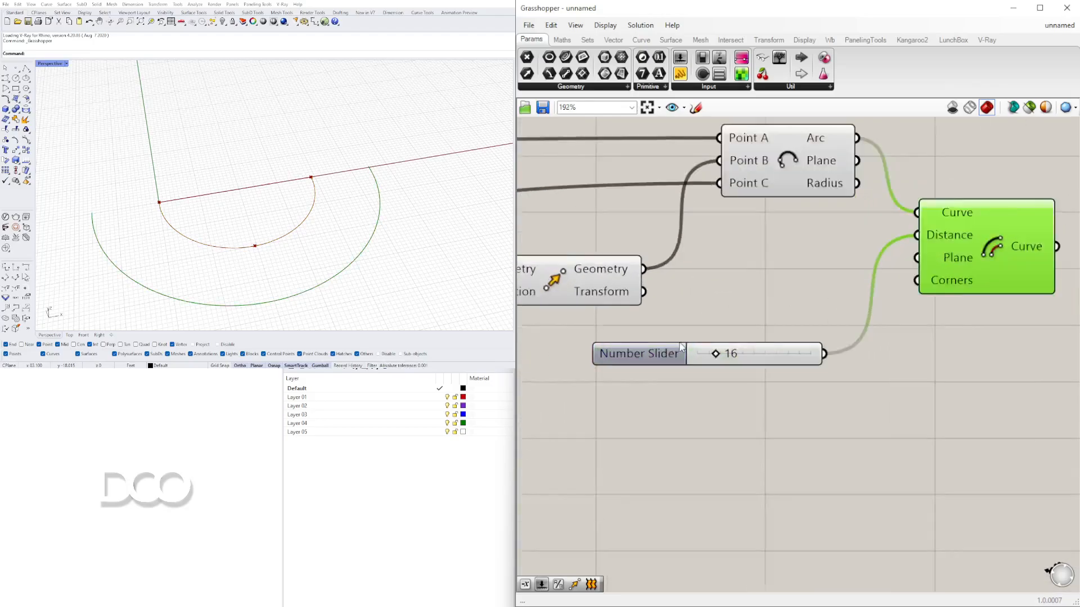
- Set the offset distance slider to 28
{"action": "scroll", "coordinate": [691, 345], "scroll_direction": "up", "scroll_amount": 3}
{"action": "left_click_drag", "start_coordinate": [724, 357], "coordinate": [751, 353]}
{"action": "scroll", "coordinate": [787, 242], "scroll_direction": "down", "scroll_amount": 5}
{"action": "right_click_drag", "start_coordinate": [787, 242], "coordinate": [694, 324]}
{"action": "left_click", "coordinate": [724, 270]}
{"action": "left_click_drag", "start_coordinate": [839, 307], "coordinate": [861, 320]}
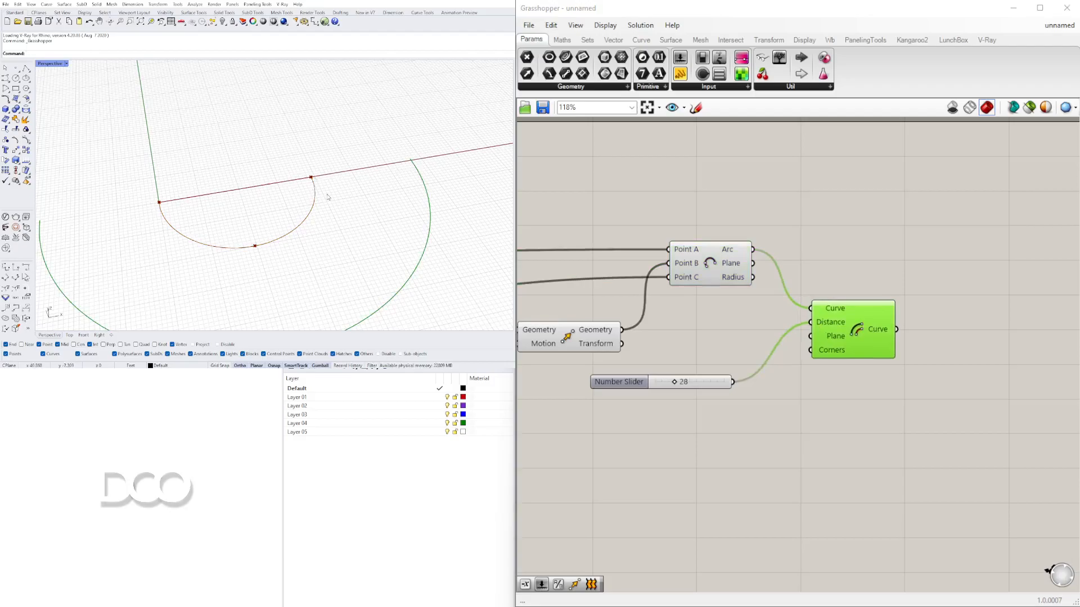
{"action": "scroll", "coordinate": [241, 189], "scroll_direction": "down", "scroll_amount": 2}
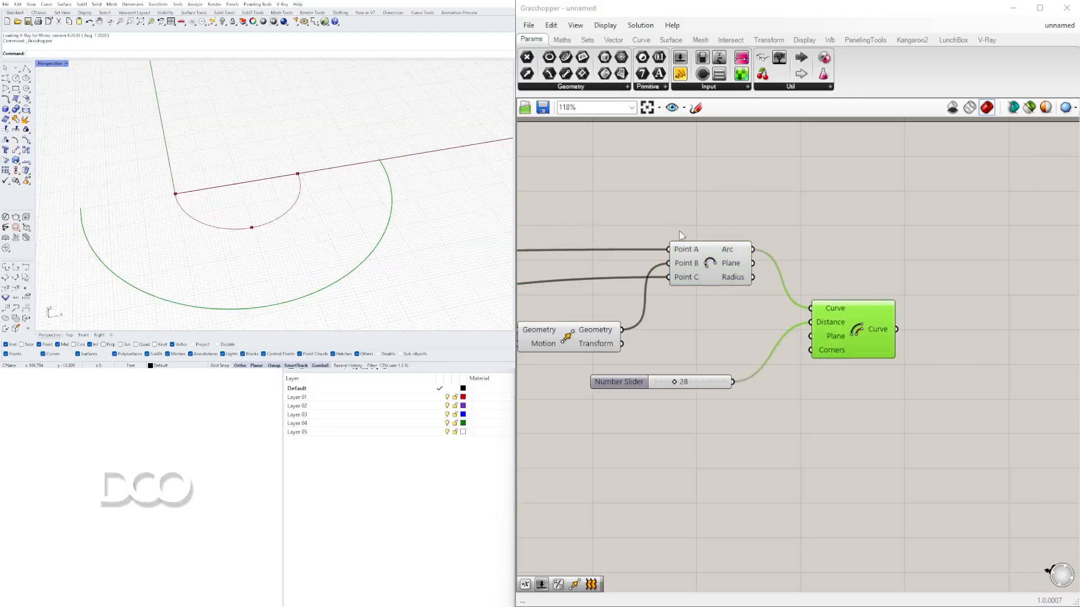
- Search for and place an End Points component and connect the Arc output to its Curve input
{"action": "left_click", "coordinate": [710, 264]}
{"action": "left_click", "coordinate": [856, 318]}
{"action": "double_click", "coordinate": [799, 237]}
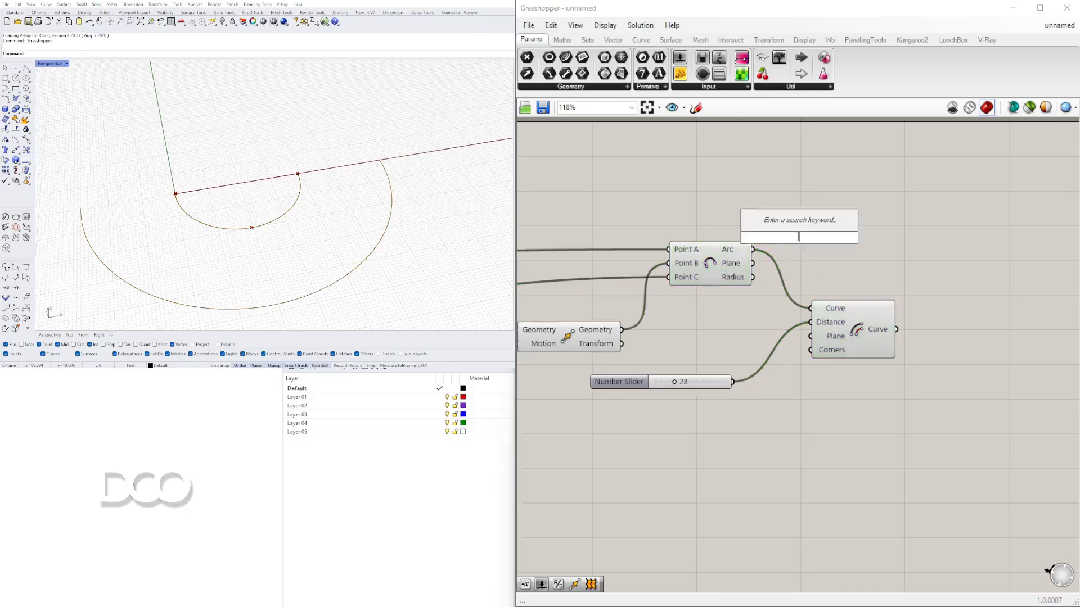
{"action": "type", "text": "END"}
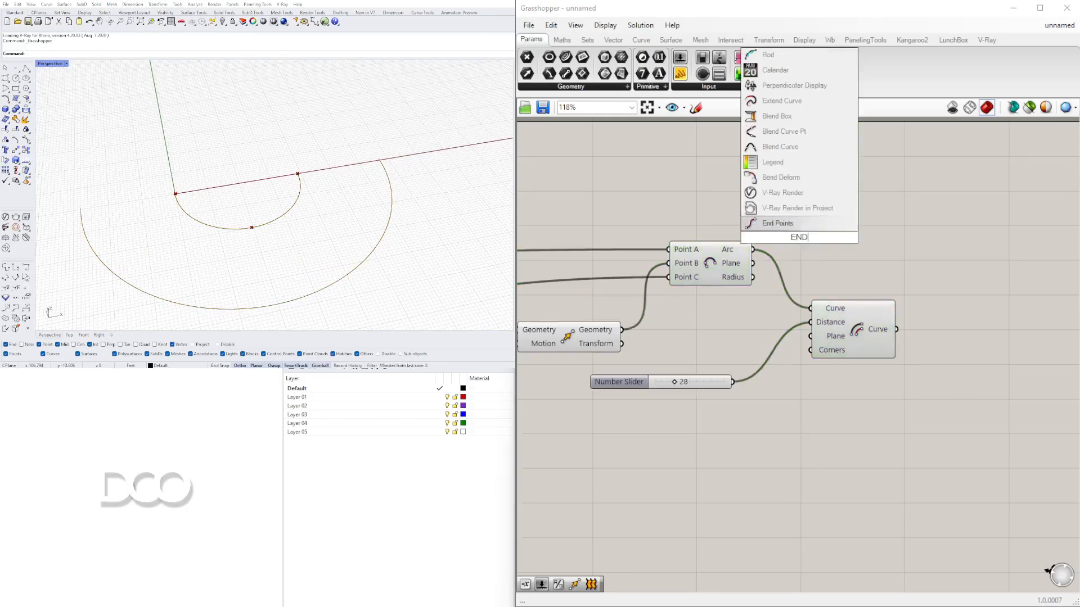
{"action": "left_click_drag", "start_coordinate": [793, 237], "coordinate": [856, 217]}
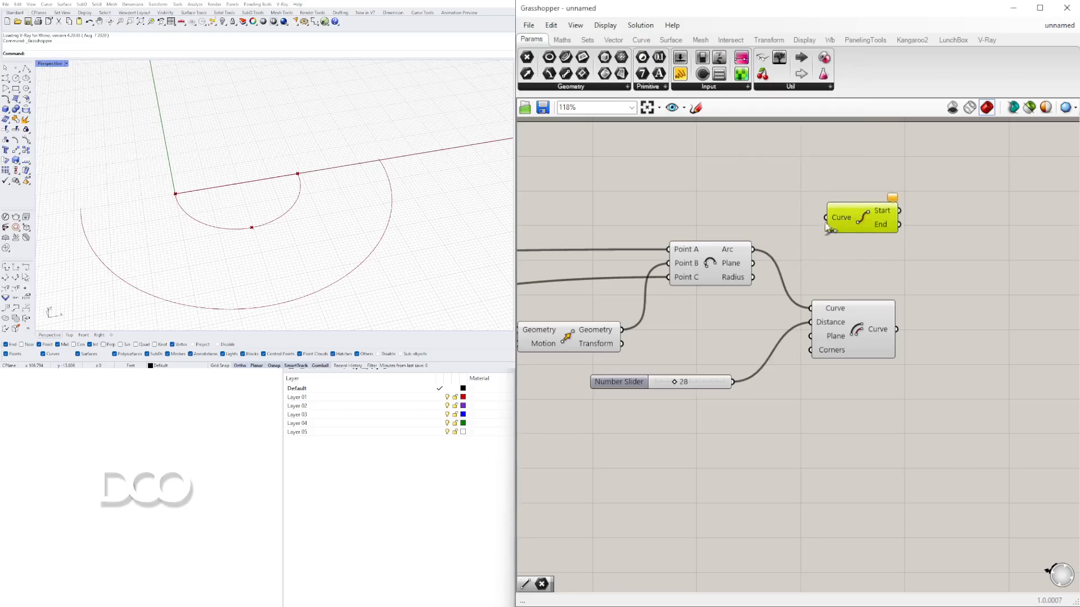
{"action": "left_click_drag", "start_coordinate": [753, 250], "coordinate": [826, 217]}
{"action": "right_click_drag", "start_coordinate": [850, 217], "coordinate": [794, 193]}
{"action": "left_click_drag", "start_coordinate": [817, 185], "coordinate": [822, 179]}
- Add a second End Points component fed by the Offset Curve output and arrange both components
{"action": "double_click", "coordinate": [917, 301]}
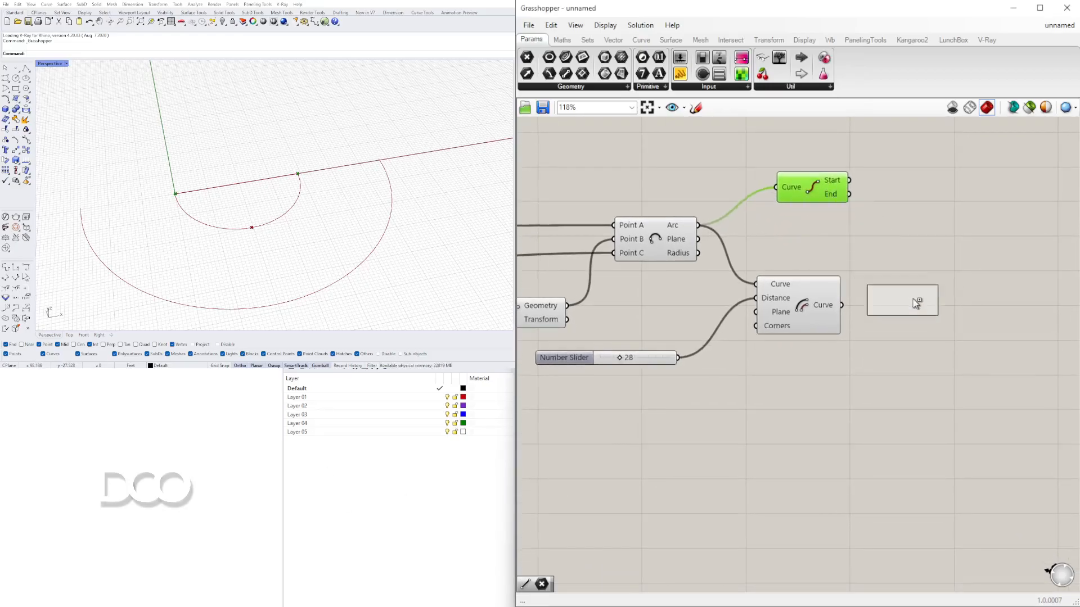
{"action": "mouse_move", "coordinate": [917, 302]}
{"action": "left_mouse_down", "text": "alt"}
{"action": "mouse_move", "coordinate": [875, 309]}
{"action": "mouse_move", "coordinate": [906, 301]}
{"action": "left_mouse_up", "text": "alt"}
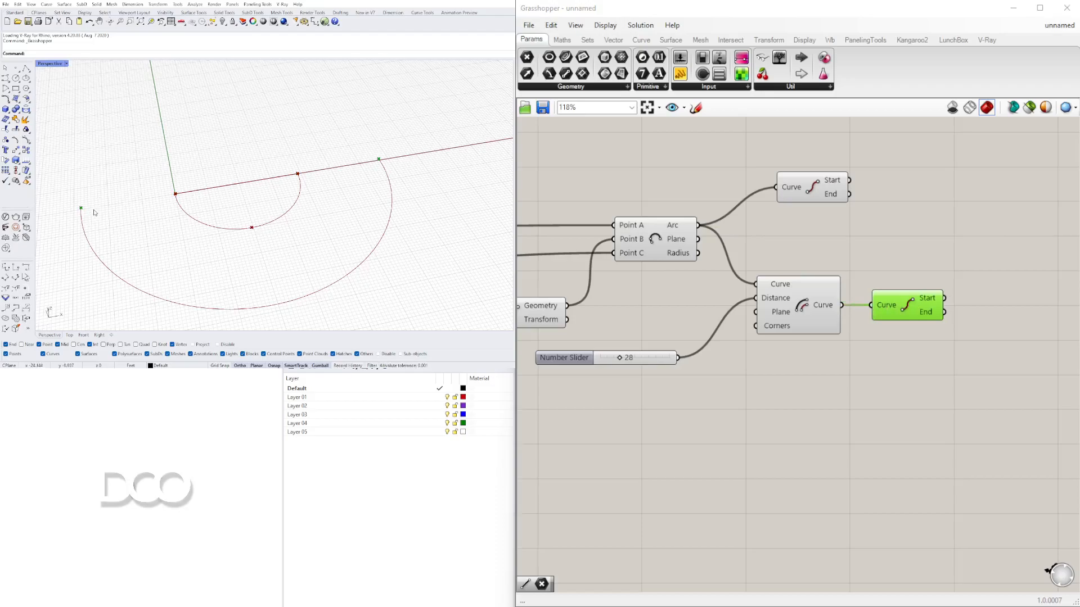
{"action": "left_click", "coordinate": [810, 306]}
{"action": "left_click_drag", "start_coordinate": [900, 305], "coordinate": [887, 305]}
{"action": "right_click_drag", "start_coordinate": [938, 300], "coordinate": [852, 292]}
{"action": "left_click_drag", "start_coordinate": [731, 180], "coordinate": [812, 213]}
- Search for and place two Line components beside the End Points components
{"action": "double_click", "coordinate": [920, 223]}
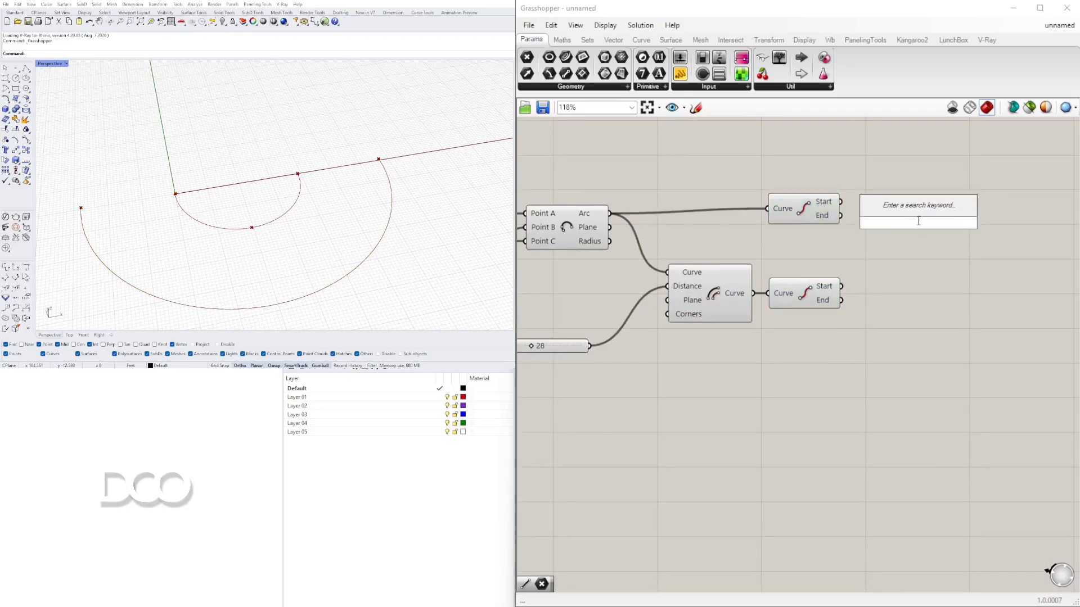
{"action": "type", "text": "LINE"}
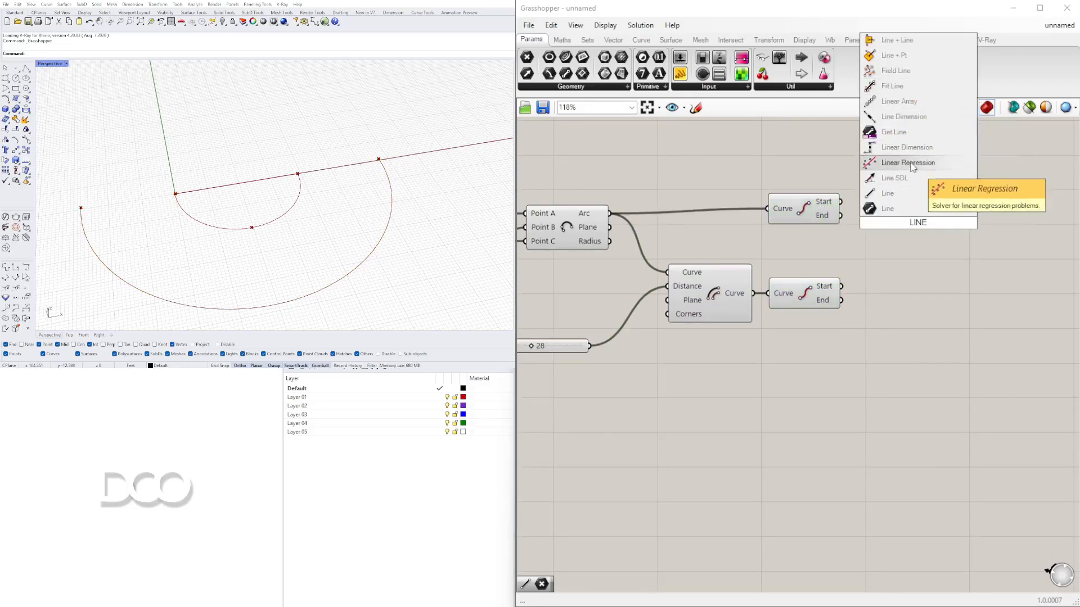
{"action": "left_click", "coordinate": [922, 209]}
{"action": "left_click_drag", "start_coordinate": [957, 234], "coordinate": [958, 269]}
{"action": "left_click", "coordinate": [983, 305]}
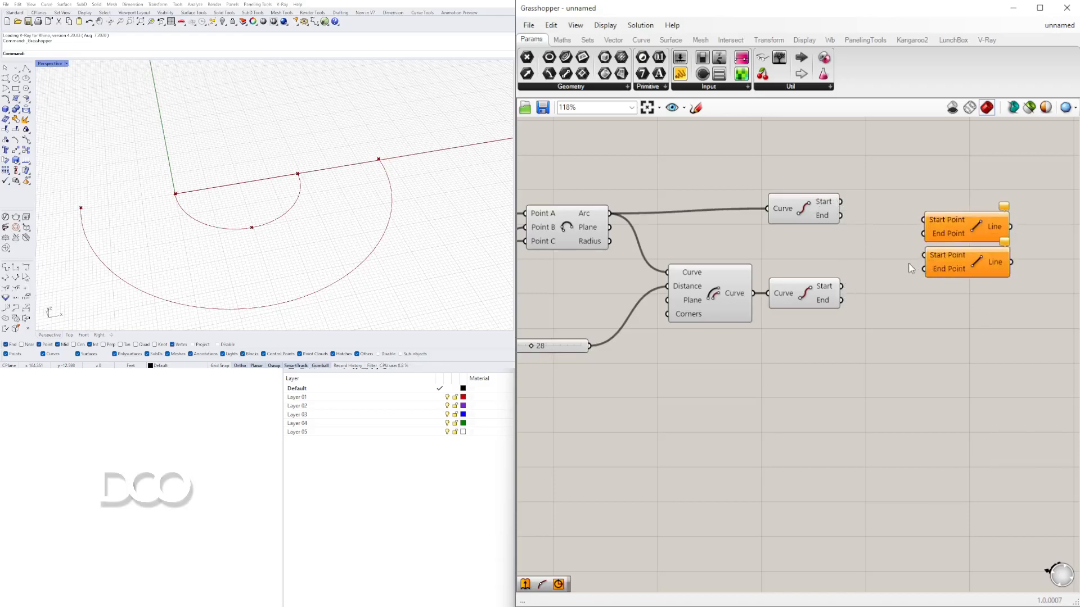
- Connect the start points of the arc and offset curve to the first Line's Start and End Point inputs
{"action": "left_click_drag", "start_coordinate": [840, 202], "coordinate": [925, 216]}
{"action": "left_click_drag", "start_coordinate": [841, 286], "coordinate": [925, 234]}
{"action": "left_click", "coordinate": [976, 214]}
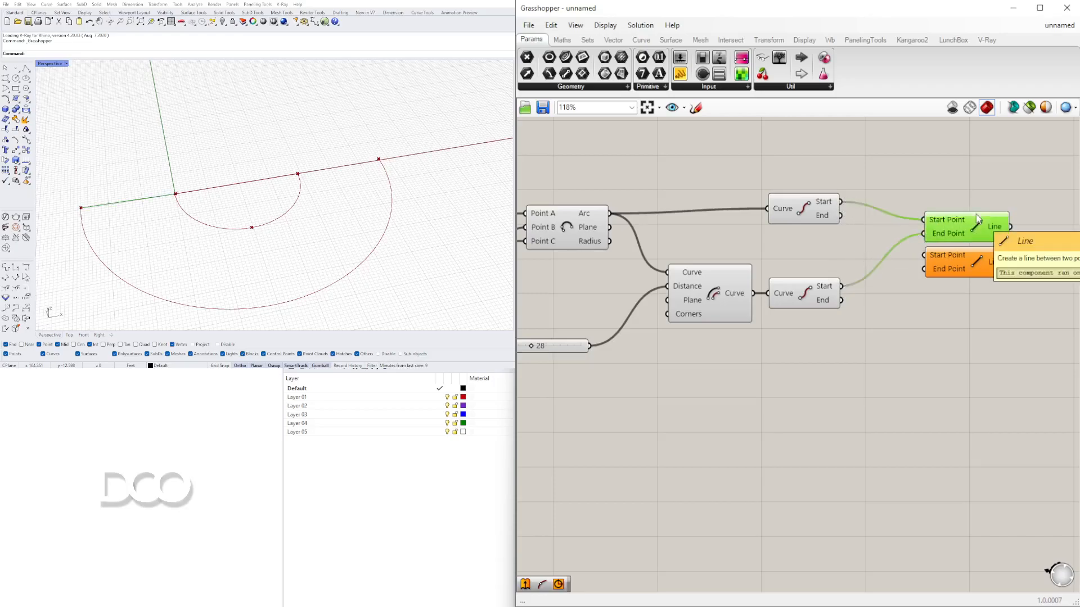
- Connect the end points of the arc and offset curve to the second Line's Start and End Point inputs
{"action": "left_click_drag", "start_coordinate": [841, 215], "coordinate": [925, 255]}
{"action": "left_click_drag", "start_coordinate": [841, 300], "coordinate": [927, 270]}
{"action": "left_click", "coordinate": [963, 252]}
{"action": "left_click", "coordinate": [955, 213]}
{"action": "left_click", "coordinate": [495, 194]}
{"action": "left_click", "coordinate": [894, 295]}
{"action": "left_click", "coordinate": [968, 229]}
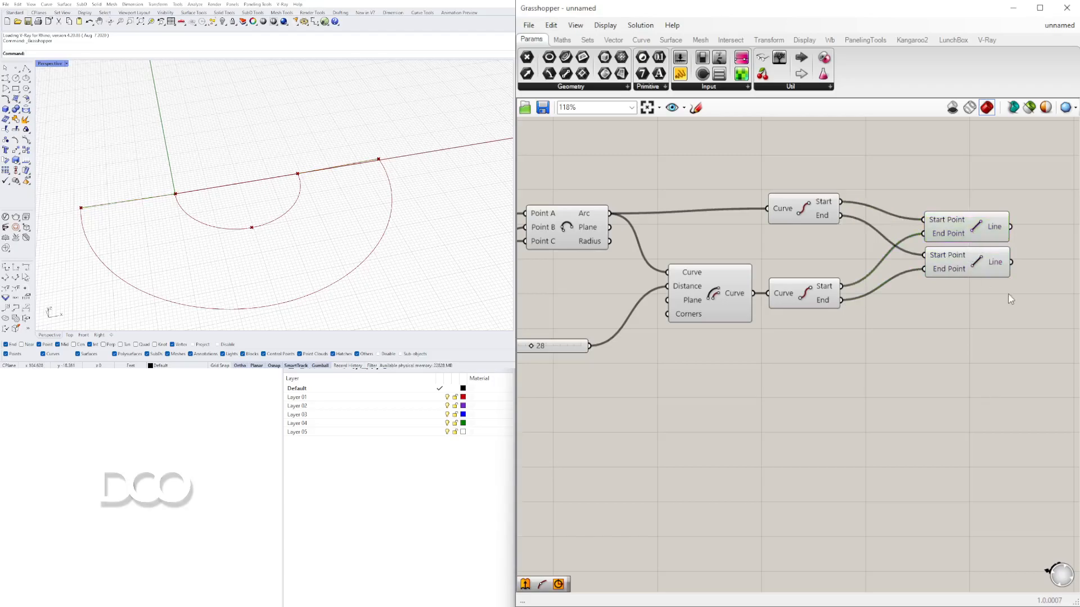
{"action": "left_click_drag", "start_coordinate": [1010, 298], "coordinate": [964, 225]}
- Set the Unit Y factor slider to 54 and orbit the Rhino view to inspect the shape
{"action": "left_click", "coordinate": [480, 194]}
{"action": "scroll", "coordinate": [879, 299], "scroll_direction": "down", "scroll_amount": 4}
{"action": "right_click_drag", "start_coordinate": [588, 303], "coordinate": [880, 301]}
{"action": "scroll", "coordinate": [838, 302], "scroll_direction": "up", "scroll_amount": 3}
{"action": "scroll", "coordinate": [774, 339], "scroll_direction": "down", "scroll_amount": 3}
{"action": "scroll", "coordinate": [774, 340], "scroll_direction": "up", "scroll_amount": 5}
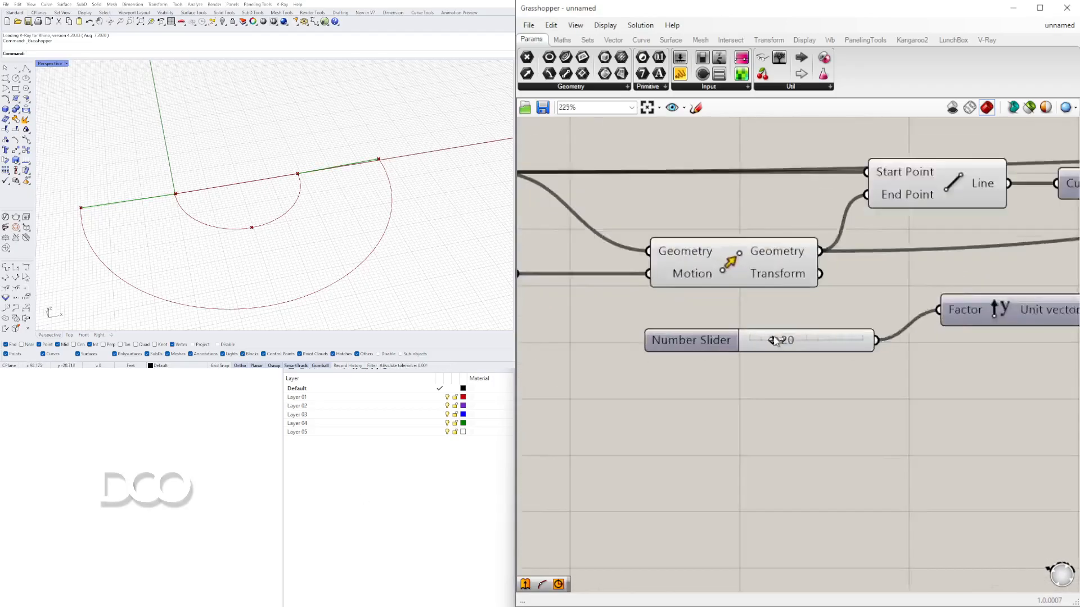
{"action": "left_click_drag", "start_coordinate": [773, 343], "coordinate": [818, 342]}
{"action": "scroll", "coordinate": [164, 194], "scroll_direction": "down", "scroll_amount": 2}
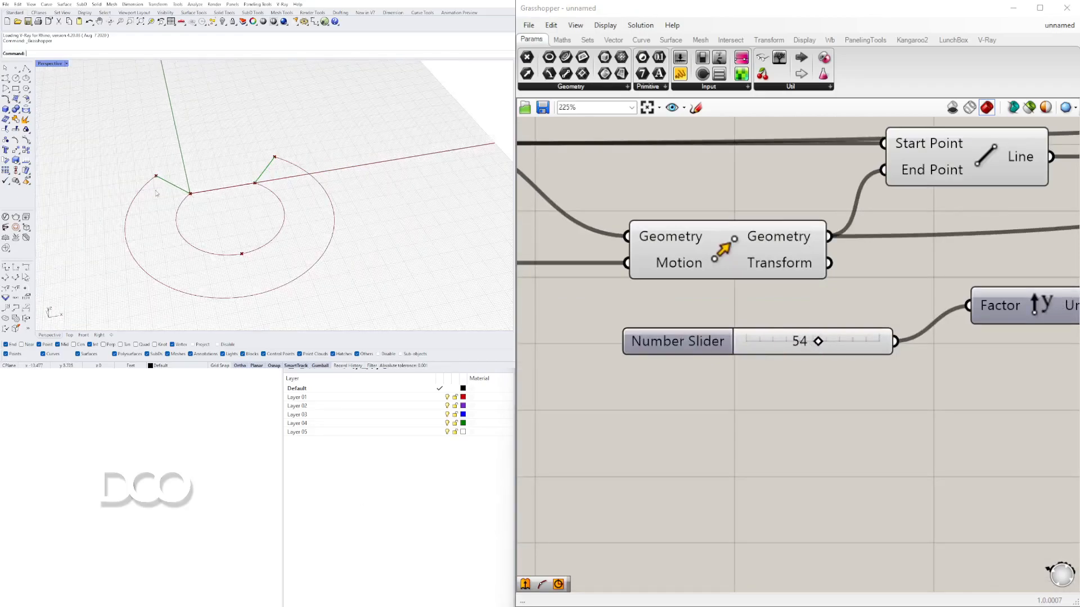
{"action": "right_click_drag", "start_coordinate": [219, 193], "coordinate": [300, 175]}
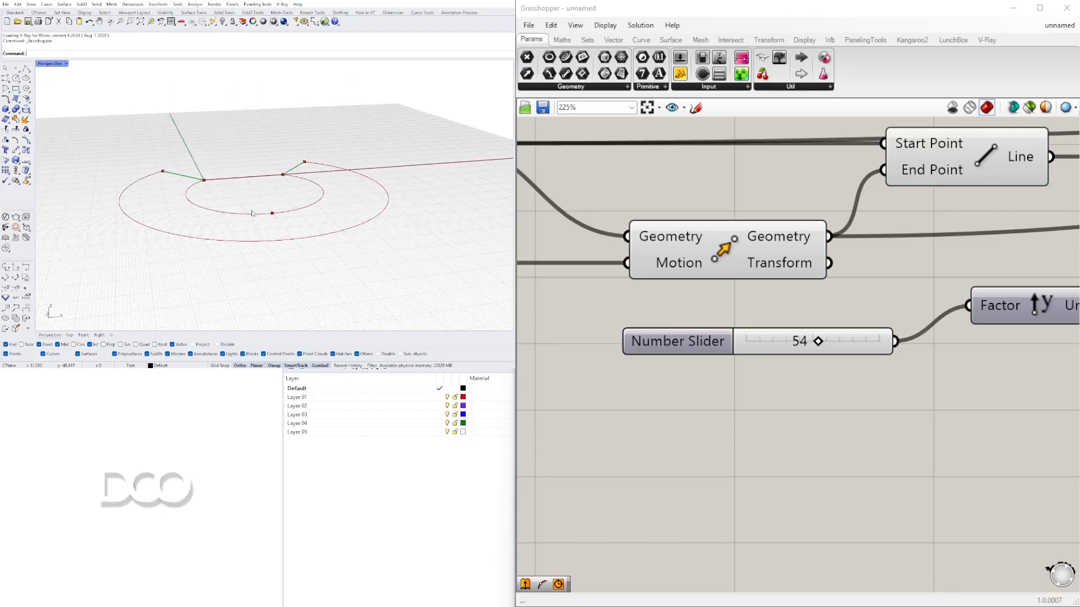
{"action": "scroll", "coordinate": [325, 187], "scroll_direction": "down", "scroll_amount": 4}
{"action": "right_click_drag", "start_coordinate": [325, 187], "coordinate": [354, 168]}
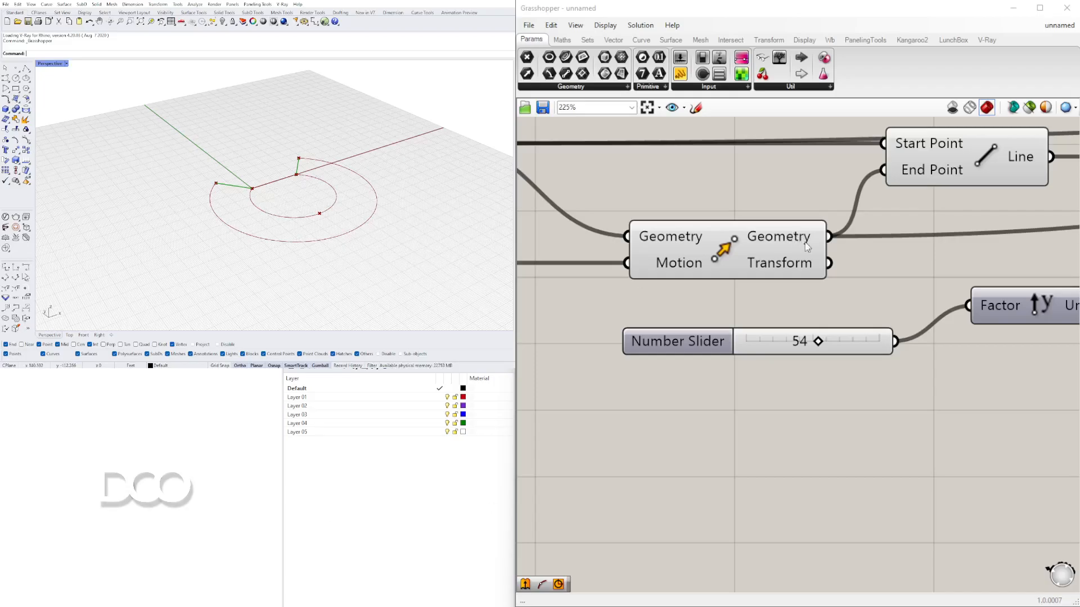
- Rearrange the End Points and Line components into a tidier layout on the canvas
{"action": "scroll", "coordinate": [803, 242], "scroll_direction": "down", "scroll_amount": 4}
{"action": "right_click_drag", "start_coordinate": [802, 243], "coordinate": [562, 290]}
{"action": "right_click_drag", "start_coordinate": [1015, 268], "coordinate": [835, 265]}
{"action": "scroll", "coordinate": [835, 264], "scroll_direction": "down", "scroll_amount": 2}
{"action": "right_click_drag", "start_coordinate": [1057, 269], "coordinate": [833, 294]}
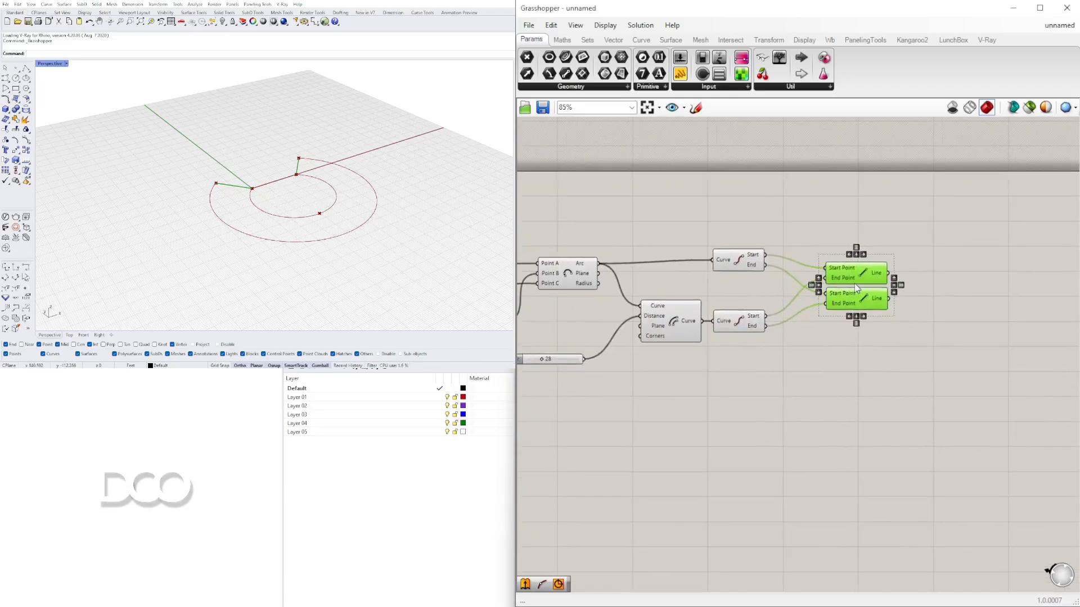
{"action": "right_click_drag", "start_coordinate": [659, 275], "coordinate": [740, 272]}
{"action": "left_click", "coordinate": [658, 266], "text": "shift"}
{"action": "left_click", "coordinate": [750, 311], "text": "shift"}
{"action": "right_click_drag", "start_coordinate": [879, 319], "coordinate": [797, 316]}
{"action": "scroll", "coordinate": [221, 187], "scroll_direction": "up", "scroll_amount": 6}
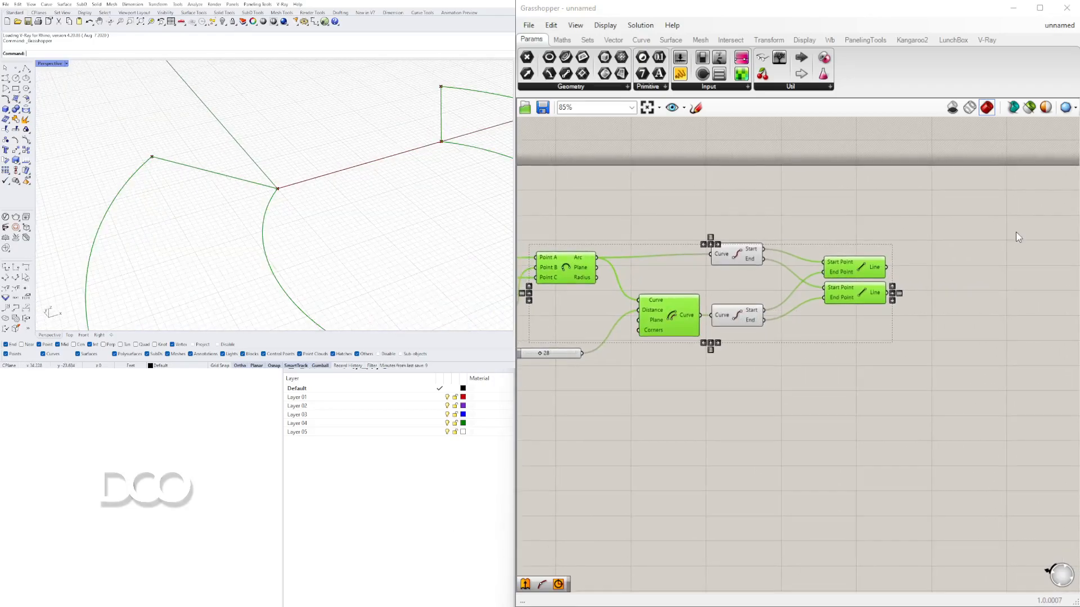
{"action": "scroll", "coordinate": [370, 205], "scroll_direction": "down", "scroll_amount": 3}
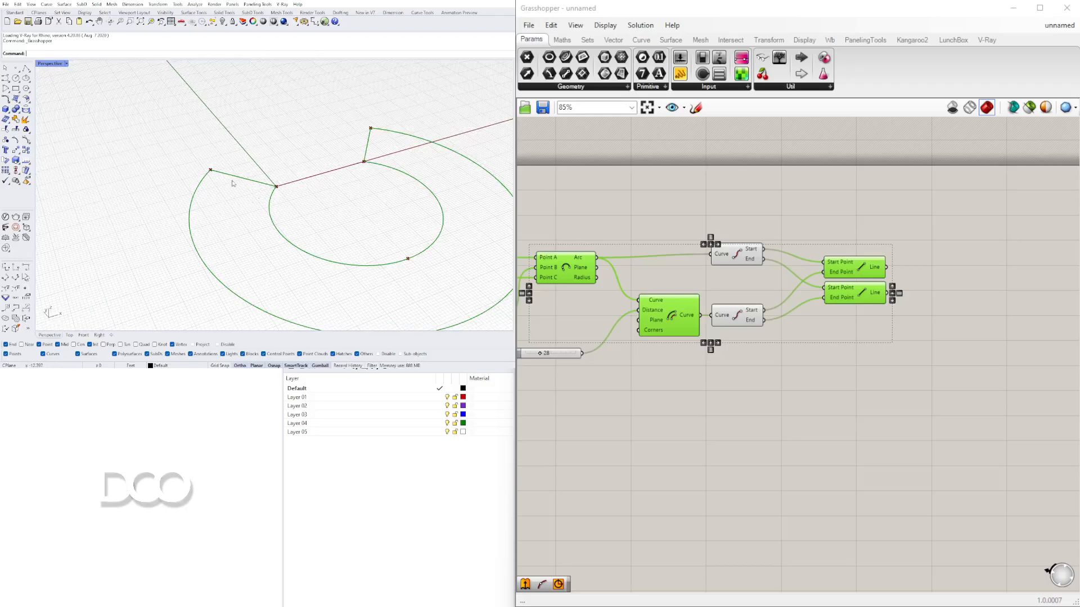
- Place a Join Curves component and connect the arc, offset curve and both lines to its Curves input
{"action": "double_click", "coordinate": [921, 214]}
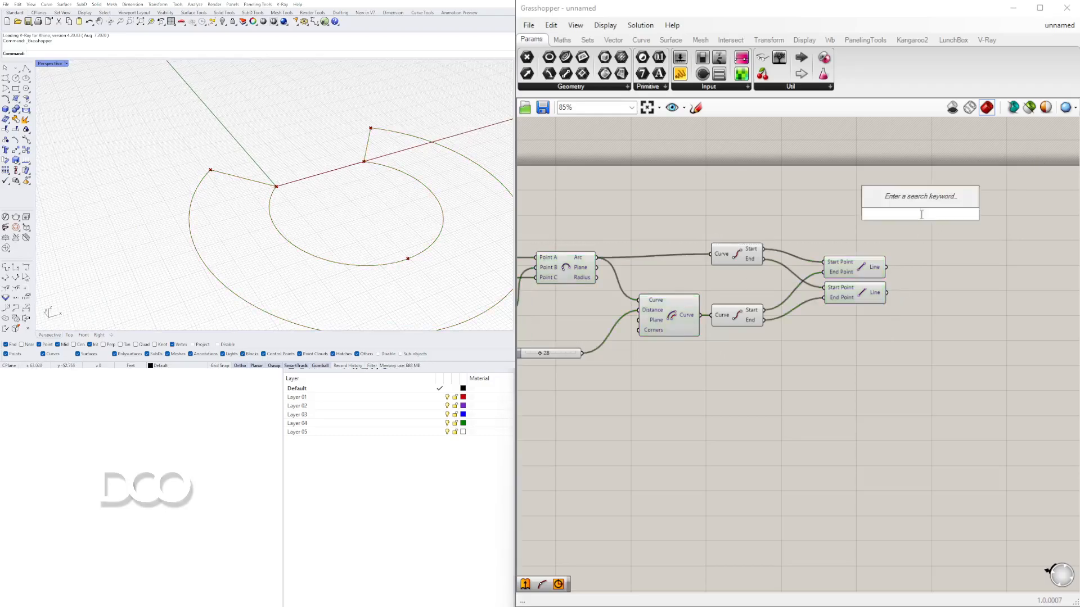
{"action": "type", "text": "JOIN"}
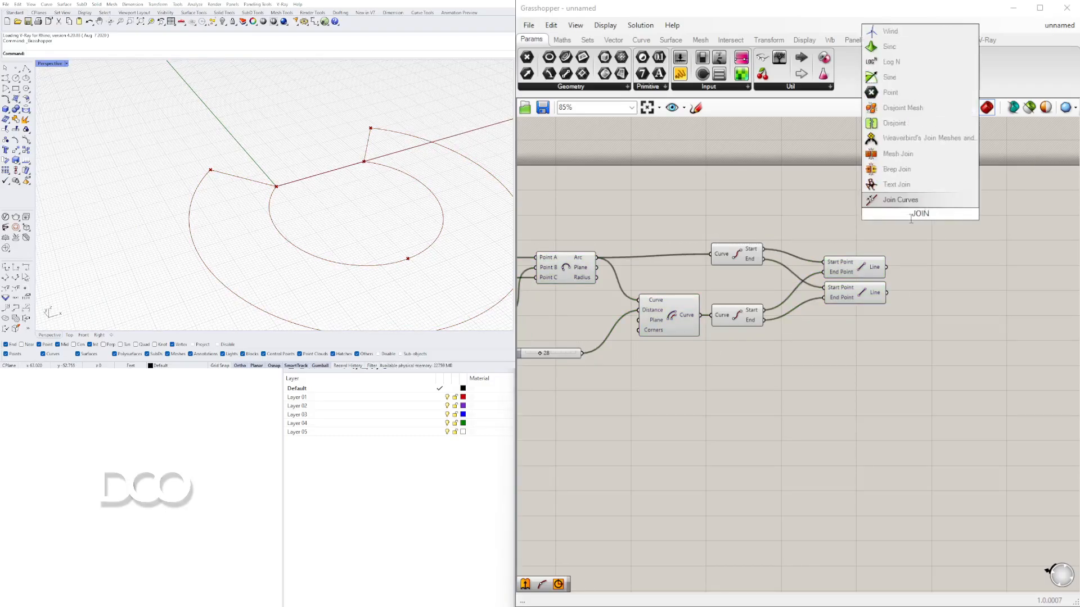
{"action": "key", "text": "Return"}
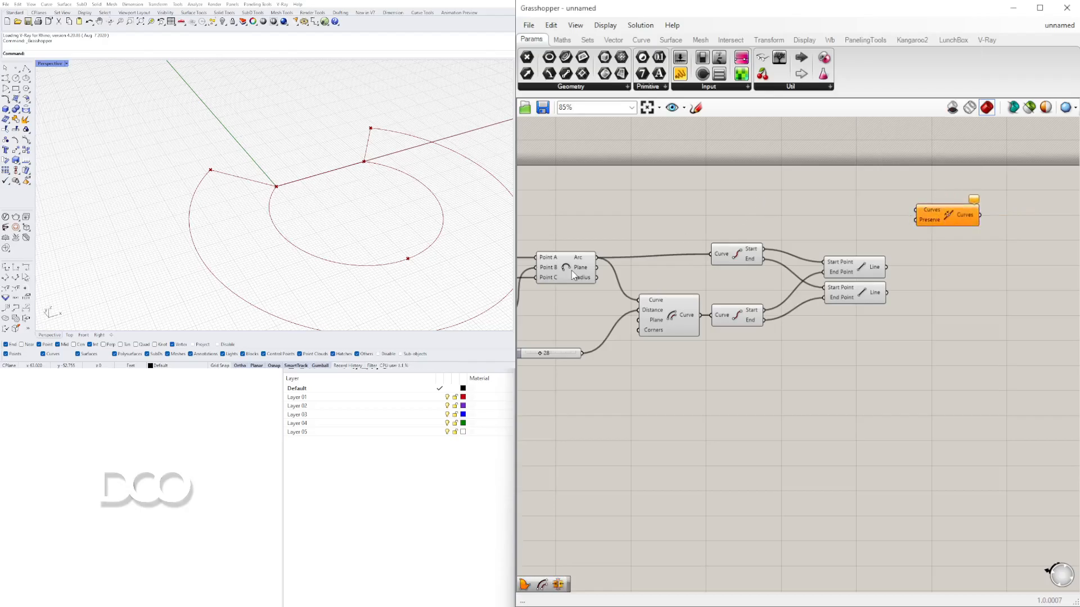
{"action": "left_click", "coordinate": [574, 258]}
{"action": "left_click_drag", "start_coordinate": [597, 257], "coordinate": [915, 210]}
{"action": "left_click", "coordinate": [684, 317]}
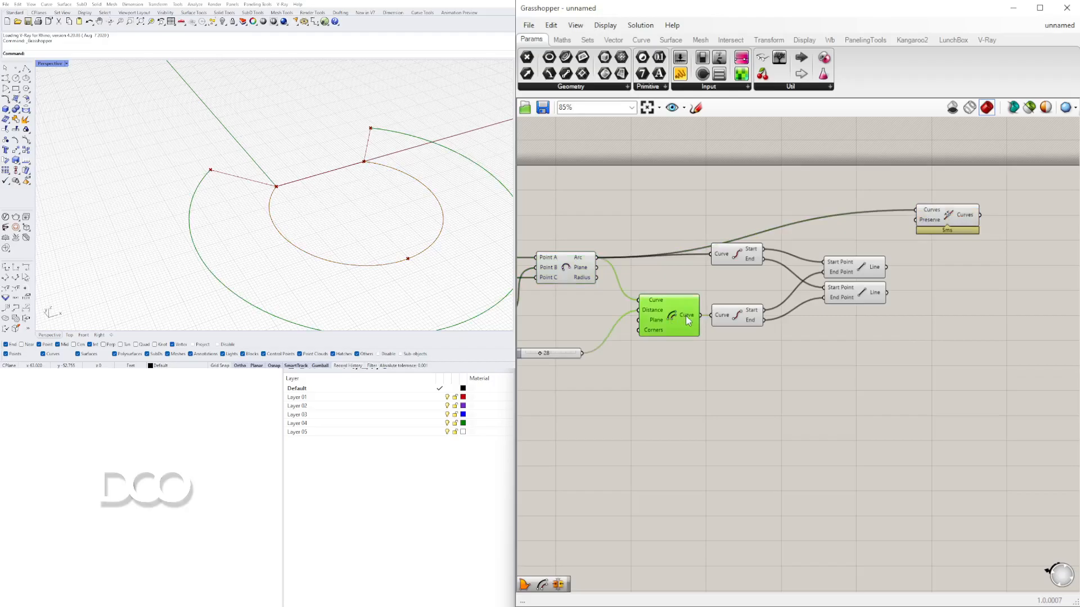
{"action": "left_click_drag", "start_coordinate": [701, 316], "coordinate": [951, 240], "text": "shift"}
{"action": "left_click_drag", "start_coordinate": [887, 267], "coordinate": [918, 232]}
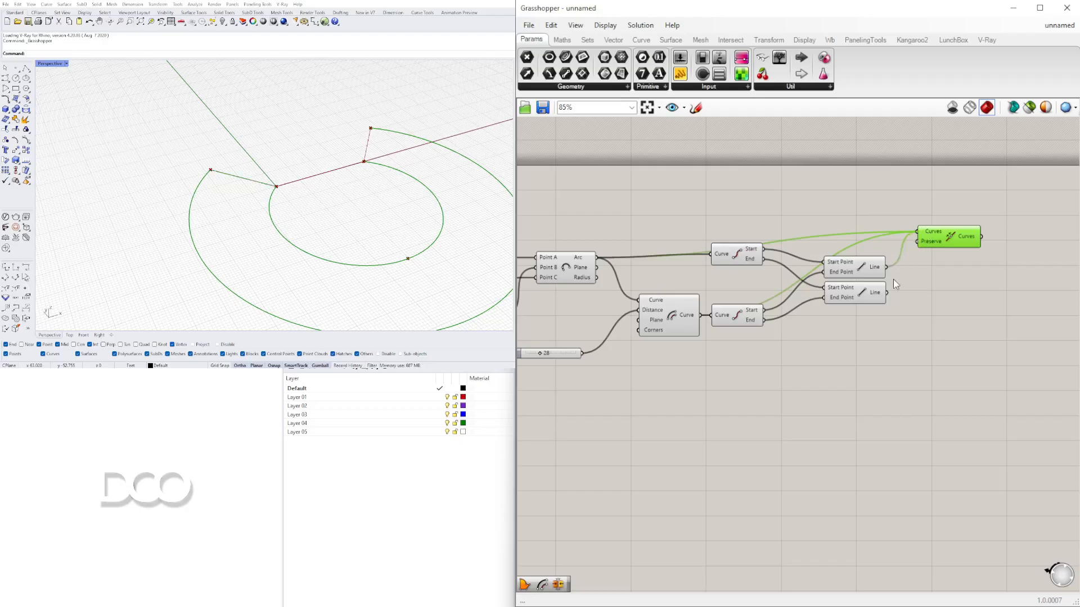
{"action": "left_click_drag", "start_coordinate": [890, 298], "coordinate": [973, 256], "text": "shift"}
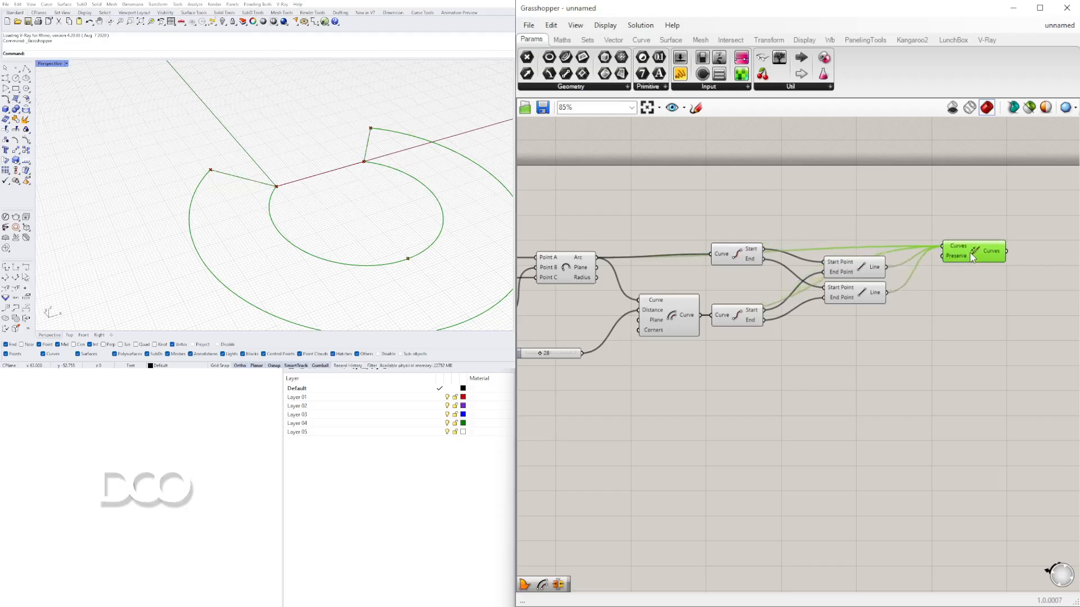
- Flatten the Join Curves component's Curves input
{"action": "scroll", "coordinate": [961, 250], "scroll_direction": "up", "scroll_amount": 4}
{"action": "right_click", "coordinate": [959, 245]}
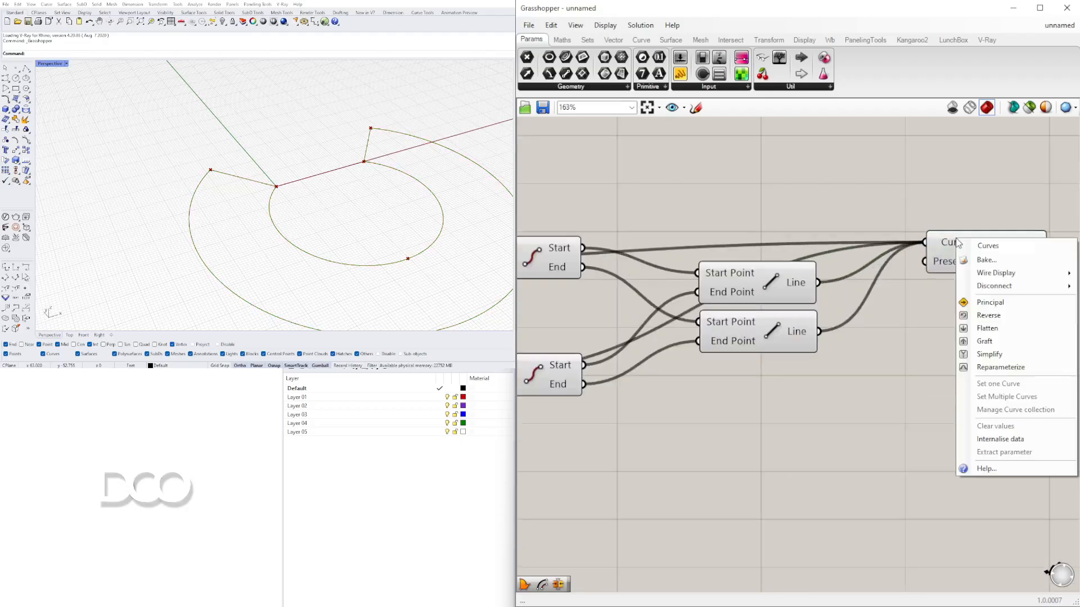
{"action": "left_click", "coordinate": [987, 328]}
{"action": "right_click_drag", "start_coordinate": [978, 326], "coordinate": [807, 324]}
{"action": "mouse_move", "coordinate": [850, 263]}
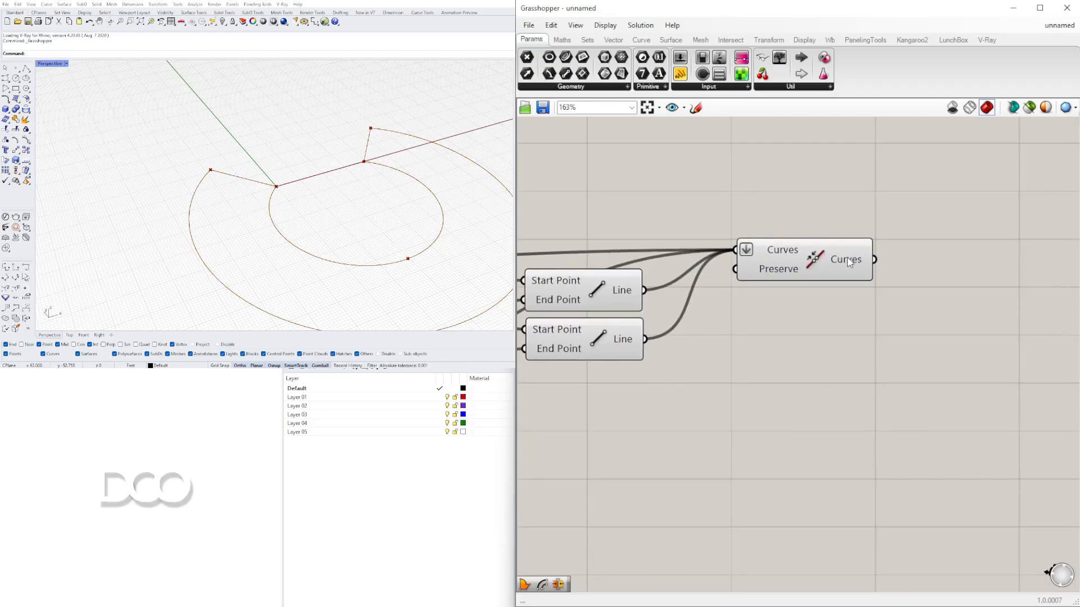
{"action": "left_click_drag", "start_coordinate": [849, 263], "coordinate": [882, 274]}
{"action": "left_click", "coordinate": [882, 274]}
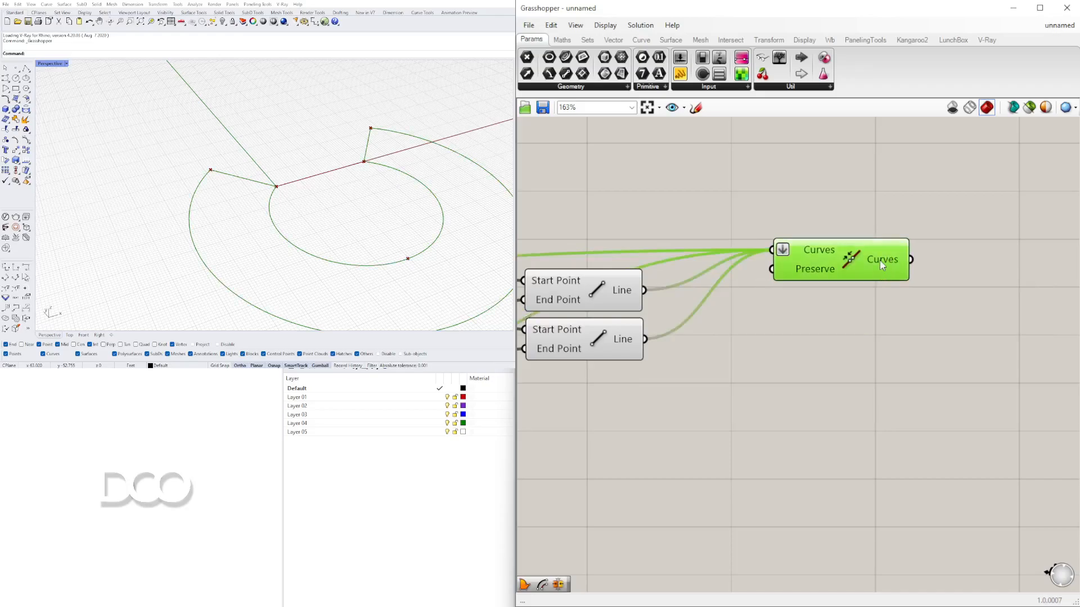
- Adjust the Unit X factor slider and set the Unit Y factor slider to 21
{"action": "mouse_move", "coordinate": [882, 264]}
{"action": "scroll", "coordinate": [225, 148], "scroll_direction": "down", "scroll_amount": 3}
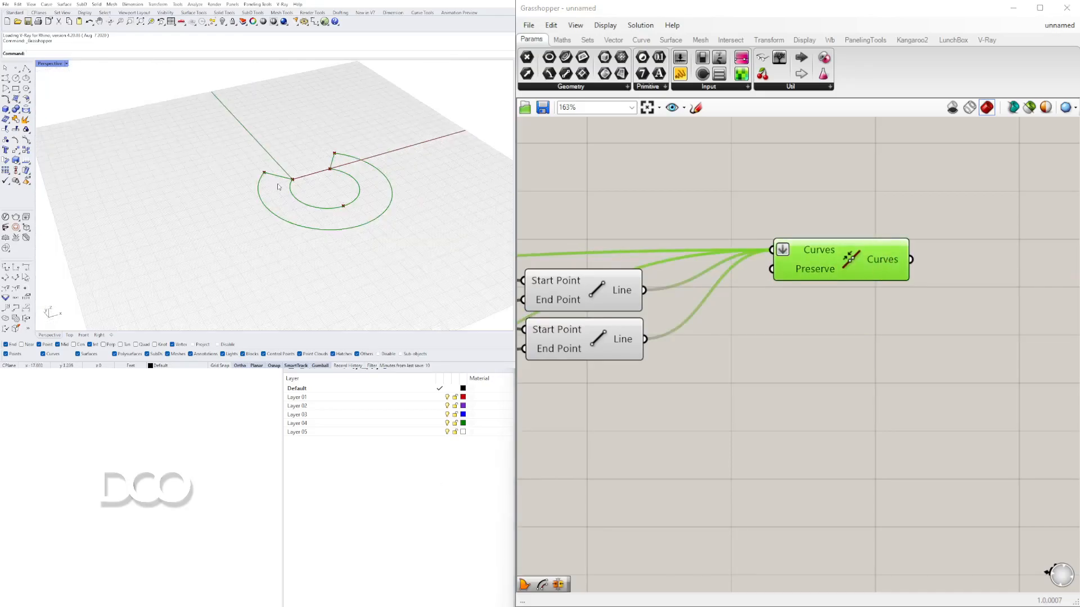
{"action": "scroll", "coordinate": [230, 146], "scroll_direction": "up", "scroll_amount": 8}
{"action": "scroll", "coordinate": [228, 146], "scroll_direction": "down", "scroll_amount": 5}
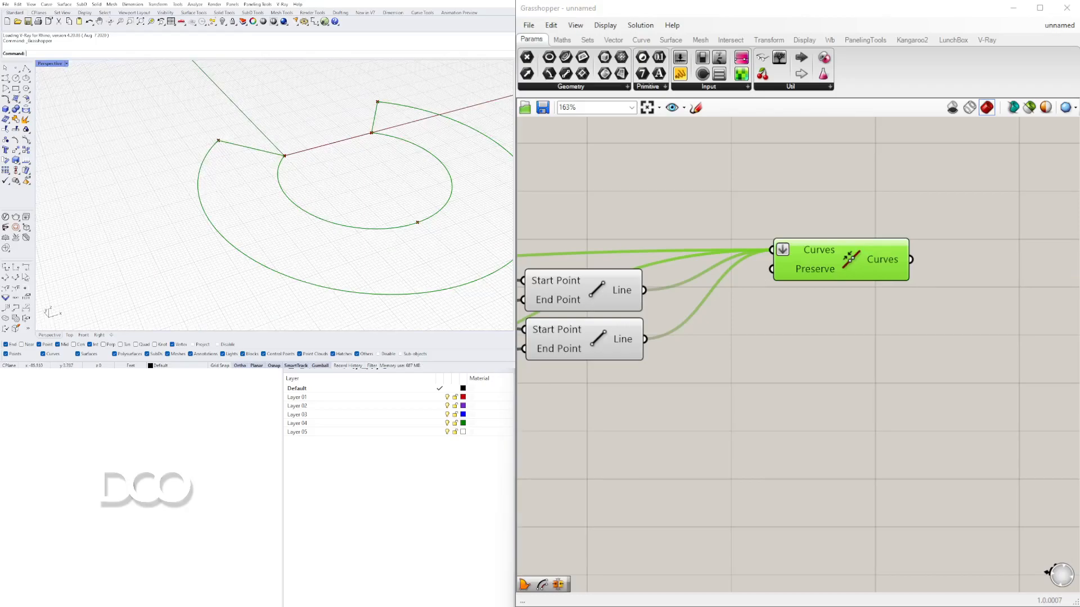
{"action": "left_click", "coordinate": [804, 356]}
{"action": "scroll", "coordinate": [804, 356], "scroll_direction": "down", "scroll_amount": 4}
{"action": "right_click_drag", "start_coordinate": [733, 396], "coordinate": [1060, 370]}
{"action": "right_click_drag", "start_coordinate": [568, 354], "coordinate": [929, 343]}
{"action": "scroll", "coordinate": [636, 331], "scroll_direction": "up", "scroll_amount": 2}
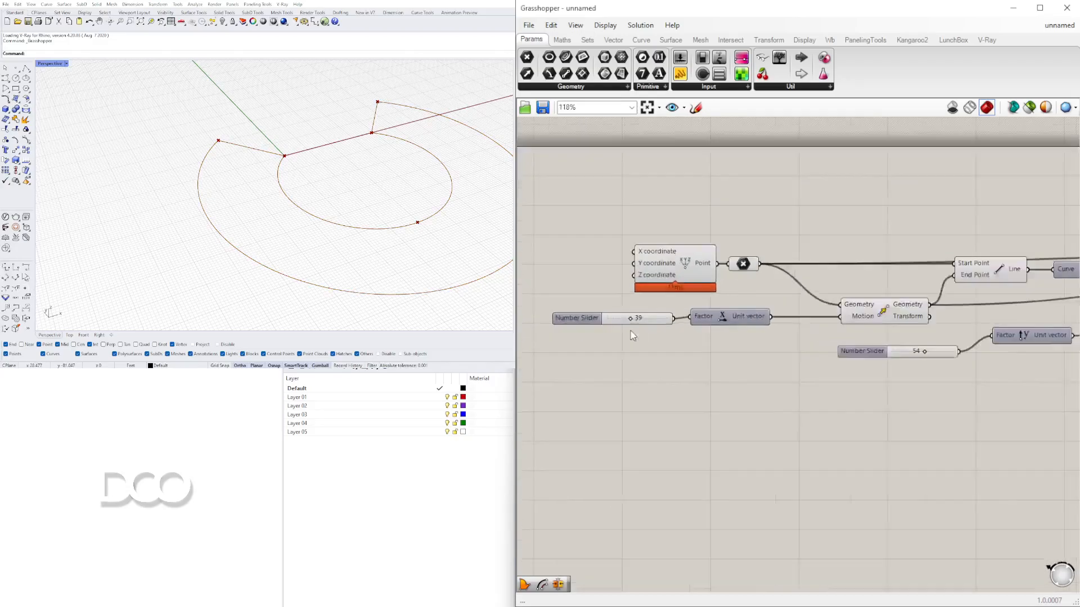
{"action": "scroll", "coordinate": [635, 323], "scroll_direction": "up", "scroll_amount": 6}
{"action": "left_click_drag", "start_coordinate": [627, 314], "coordinate": [612, 313]}
{"action": "scroll", "coordinate": [613, 314], "scroll_direction": "down", "scroll_amount": 5}
{"action": "right_click_drag", "start_coordinate": [804, 348], "coordinate": [736, 372]}
{"action": "scroll", "coordinate": [843, 371], "scroll_direction": "up", "scroll_amount": 4}
{"action": "left_click_drag", "start_coordinate": [880, 374], "coordinate": [823, 374]}
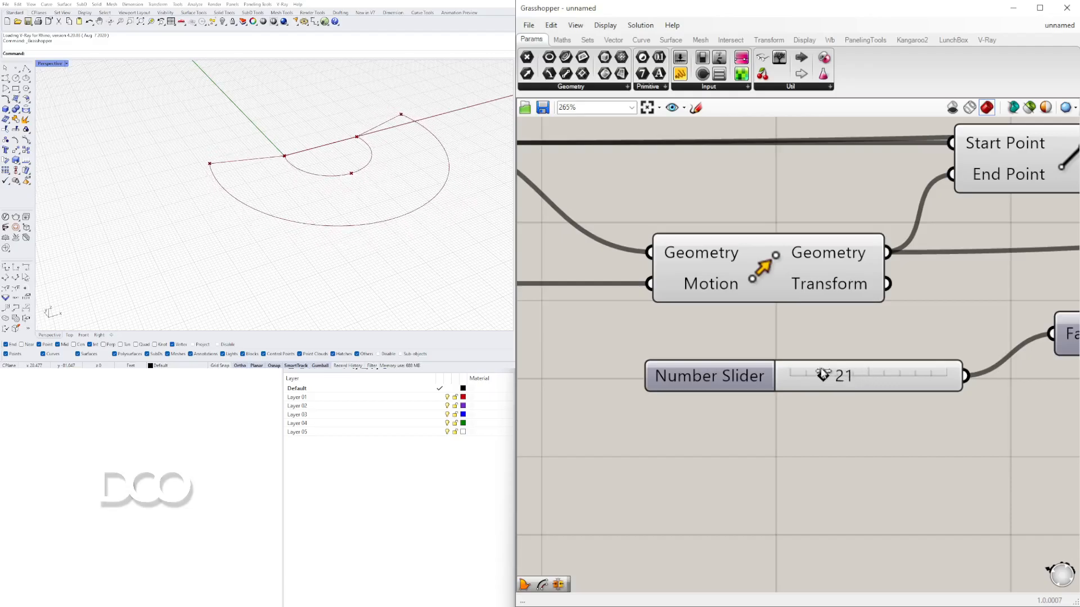
- Set the Unit Y factor slider to 25
{"action": "scroll", "coordinate": [838, 349], "scroll_direction": "down", "scroll_amount": 7}
{"action": "scroll", "coordinate": [877, 380], "scroll_direction": "up", "scroll_amount": 8}
{"action": "left_click_drag", "start_coordinate": [760, 397], "coordinate": [797, 406]}
{"action": "double_click", "coordinate": [797, 406]}
{"action": "type", "text": "25"}
{"action": "key", "text": "Return"}
- Place an Offset Curve component on the canvas
{"action": "right_click_drag", "start_coordinate": [353, 201], "coordinate": [336, 166]}
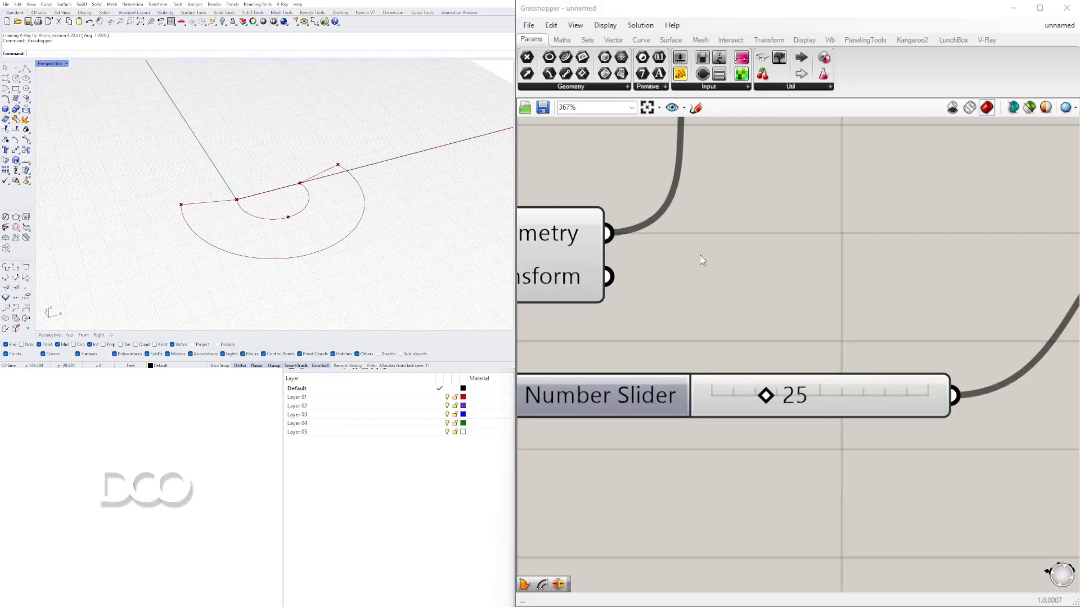
{"action": "scroll", "coordinate": [238, 200], "scroll_direction": "up", "scroll_amount": 3}
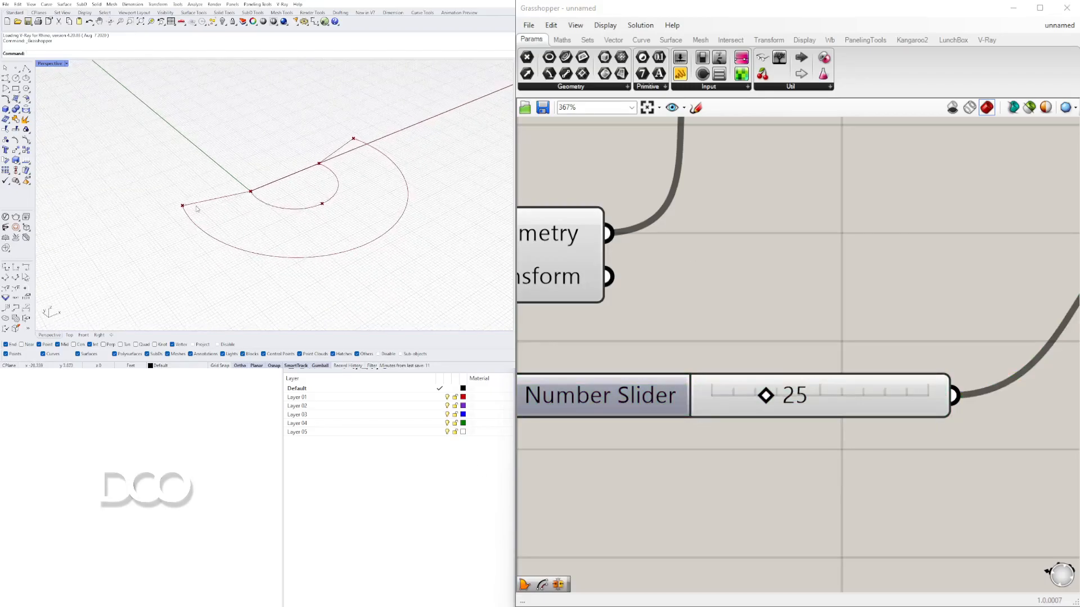
{"action": "scroll", "coordinate": [855, 248], "scroll_direction": "down", "scroll_amount": 8}
{"action": "left_click", "coordinate": [855, 250]}
{"action": "scroll", "coordinate": [939, 248], "scroll_direction": "up", "scroll_amount": 5}
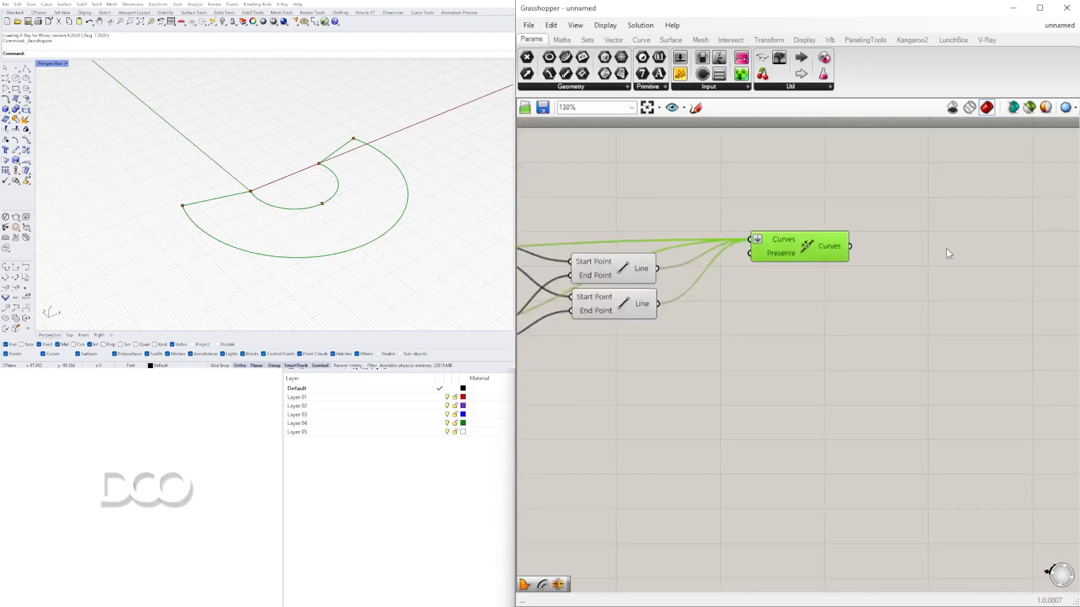
{"action": "left_click", "coordinate": [895, 249]}
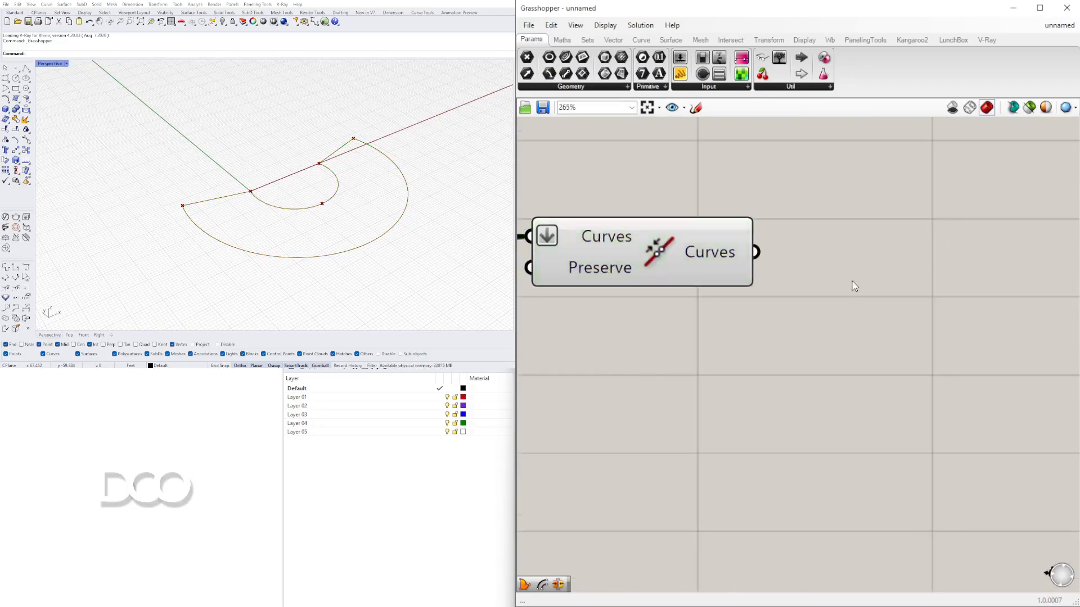
{"action": "double_click", "coordinate": [863, 251]}
{"action": "type", "text": "offset"}
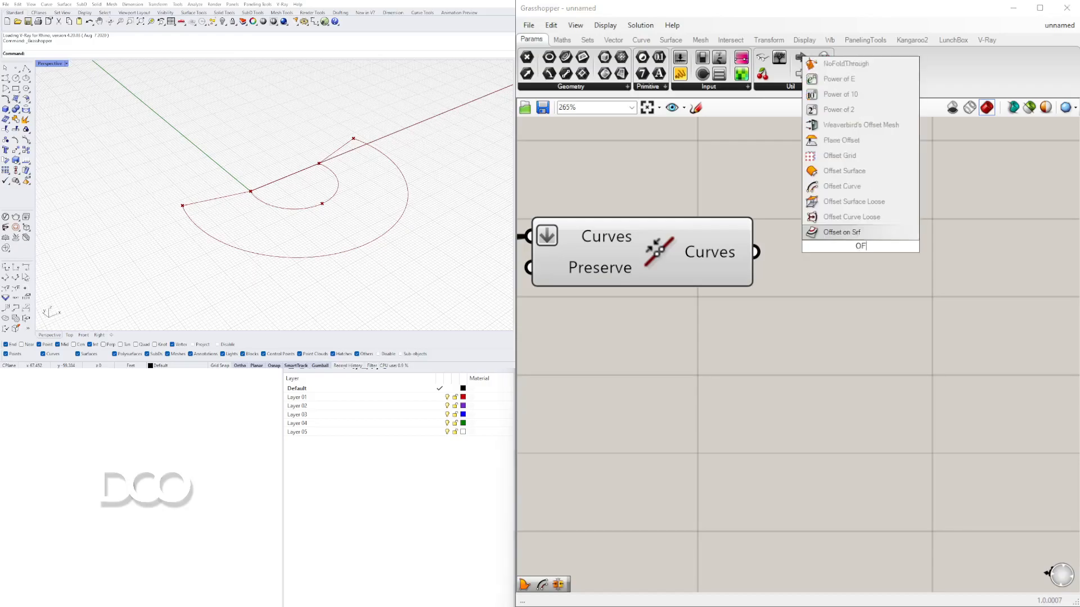
{"action": "left_click", "coordinate": [835, 219]}
- Connect the Join Curves output to the Offset Curve component's Curve input
{"action": "left_click_drag", "start_coordinate": [846, 228], "coordinate": [976, 284]}
{"action": "scroll", "coordinate": [816, 282], "scroll_direction": "down", "scroll_amount": 2}
{"action": "right_click_drag", "start_coordinate": [801, 283], "coordinate": [756, 260]}
{"action": "left_click", "coordinate": [679, 230]}
{"action": "left_click_drag", "start_coordinate": [725, 237], "coordinate": [833, 242]}
{"action": "left_click_drag", "start_coordinate": [891, 268], "coordinate": [931, 271]}
{"action": "left_click", "coordinate": [700, 232]}
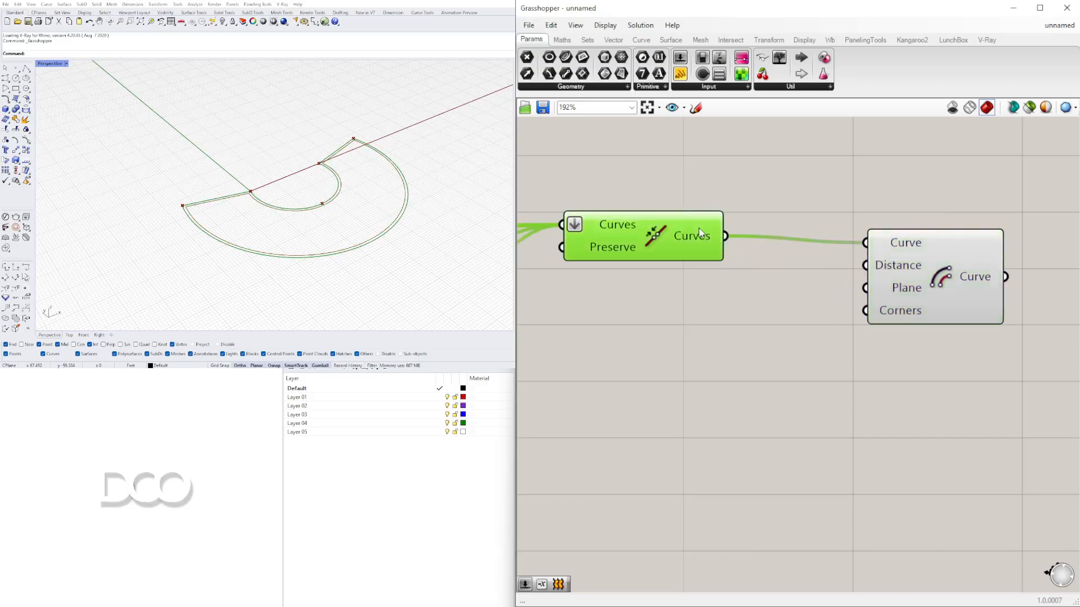
{"action": "left_click_drag", "start_coordinate": [698, 227], "coordinate": [699, 229]}
{"action": "left_click", "coordinate": [911, 274]}
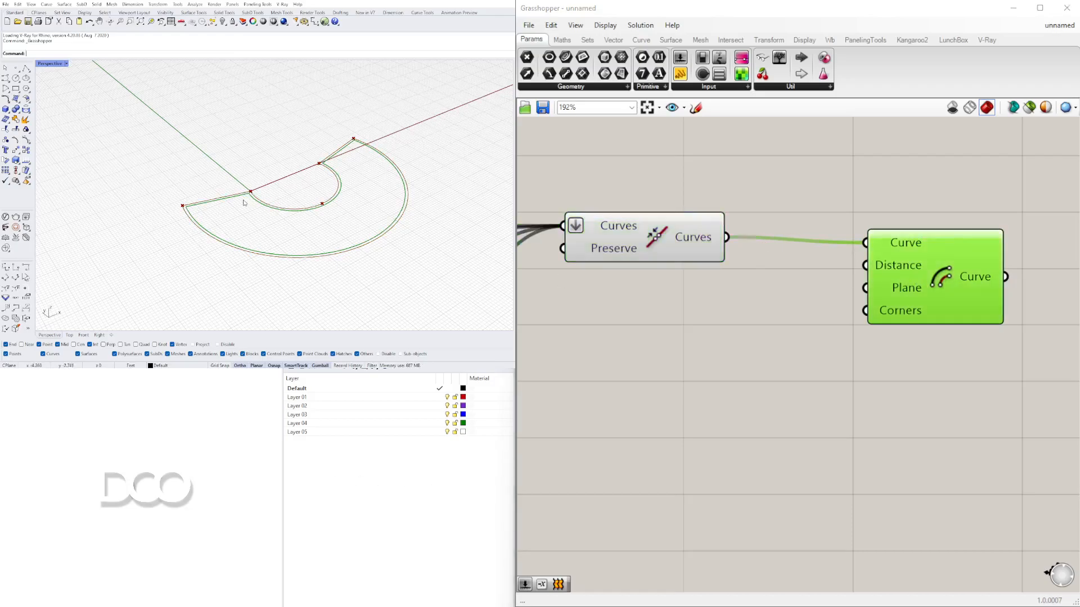
{"action": "left_click_drag", "start_coordinate": [868, 266], "coordinate": [860, 305]}
- Add a number slider, connect it to Offset Curve's Distance input, and set it to 1.0
{"action": "double_click", "coordinate": [641, 343]}
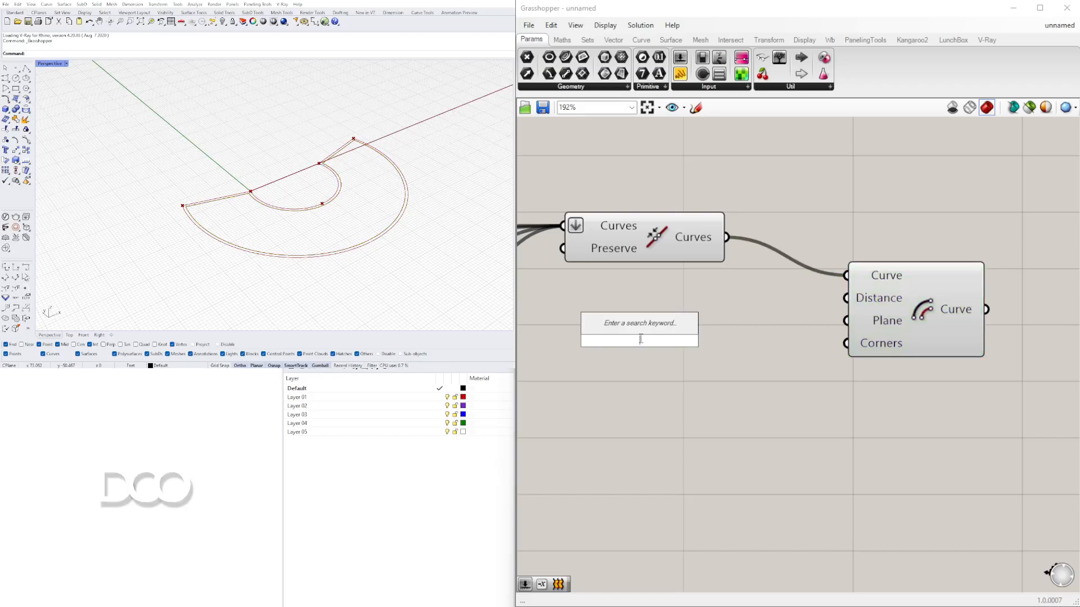
{"action": "type", "text": "slider"}
{"action": "key", "text": "Return"}
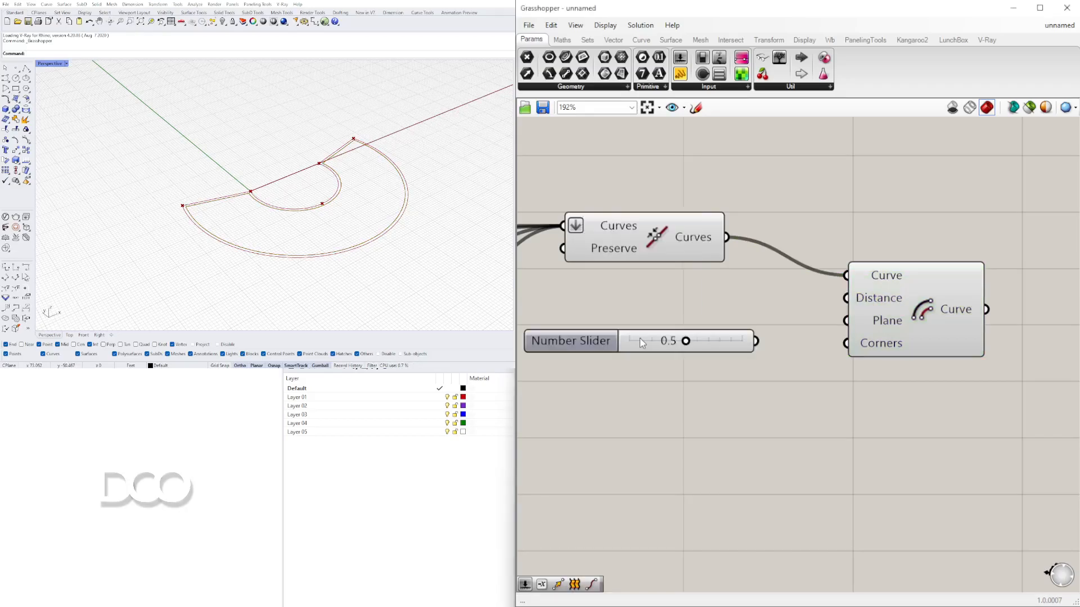
{"action": "scroll", "coordinate": [745, 337], "scroll_direction": "up", "scroll_amount": 2}
{"action": "left_click_drag", "start_coordinate": [756, 341], "coordinate": [846, 298]}
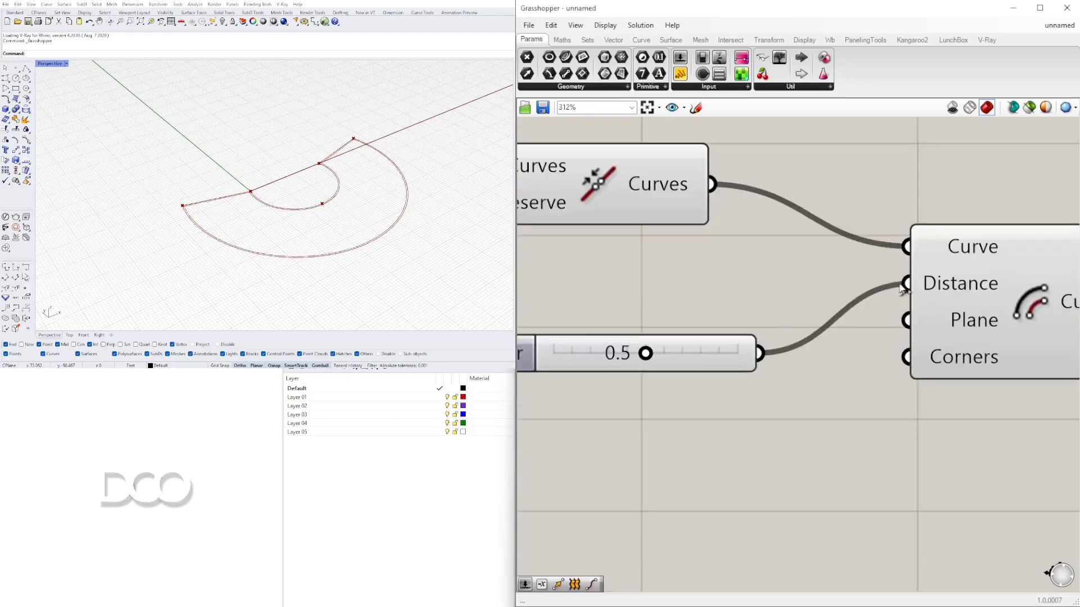
{"action": "scroll", "coordinate": [648, 357], "scroll_direction": "up", "scroll_amount": 3}
{"action": "scroll", "coordinate": [649, 360], "scroll_direction": "down", "scroll_amount": 3}
{"action": "right_click_drag", "start_coordinate": [689, 360], "coordinate": [881, 364]}
{"action": "left_click_drag", "start_coordinate": [892, 365], "coordinate": [982, 340]}
- Rearrange the Offset Curve component and its slider on the canvas
{"action": "scroll", "coordinate": [797, 341], "scroll_direction": "up", "scroll_amount": 3}
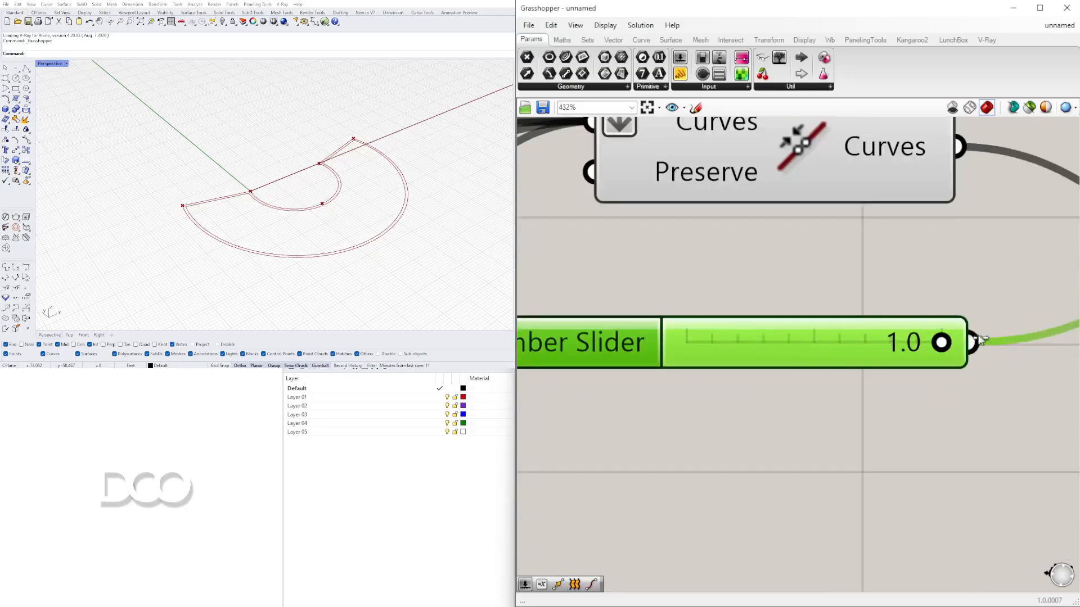
{"action": "scroll", "coordinate": [1000, 340], "scroll_direction": "down", "scroll_amount": 3}
{"action": "right_click_drag", "start_coordinate": [961, 363], "coordinate": [647, 346]}
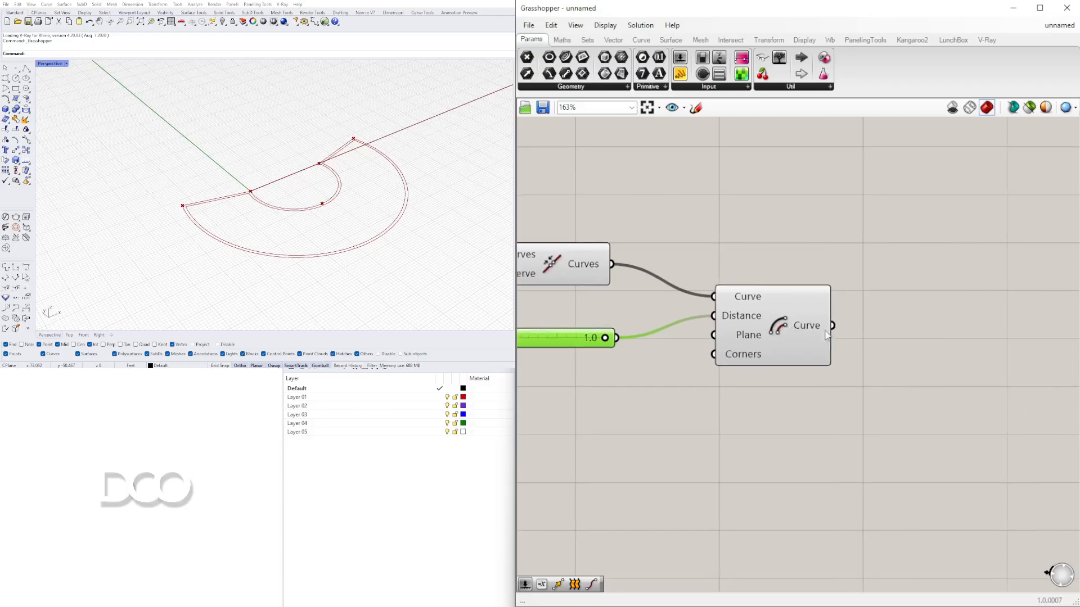
{"action": "right_click_drag", "start_coordinate": [845, 334], "coordinate": [788, 330]}
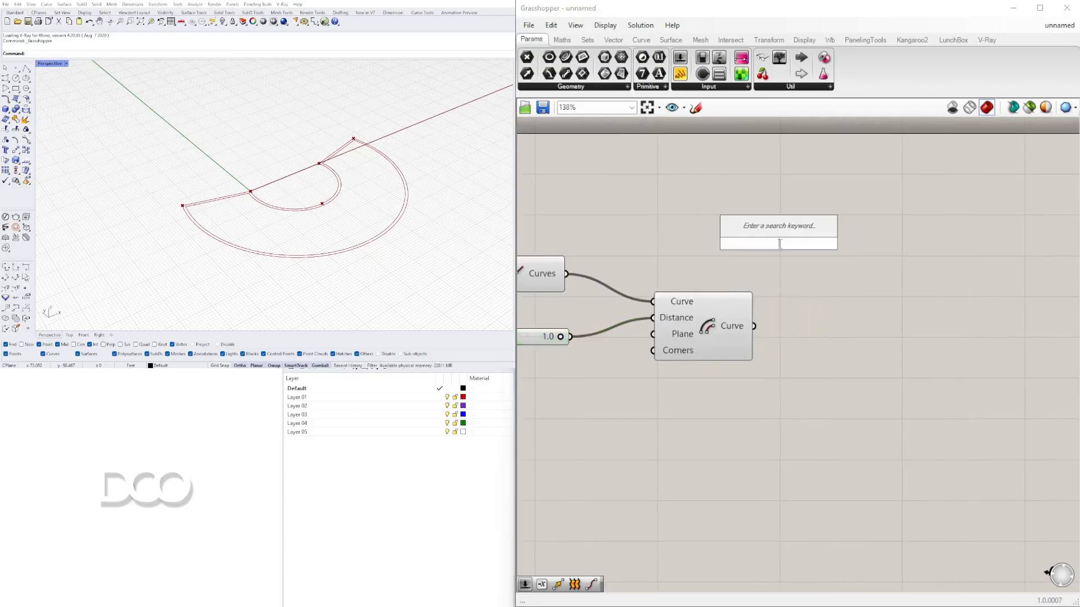
{"action": "right_click_drag", "start_coordinate": [678, 251], "coordinate": [878, 259]}
{"action": "left_click", "coordinate": [733, 285]}
{"action": "right_click_drag", "start_coordinate": [774, 291], "coordinate": [714, 264]}
{"action": "left_click", "coordinate": [846, 290]}
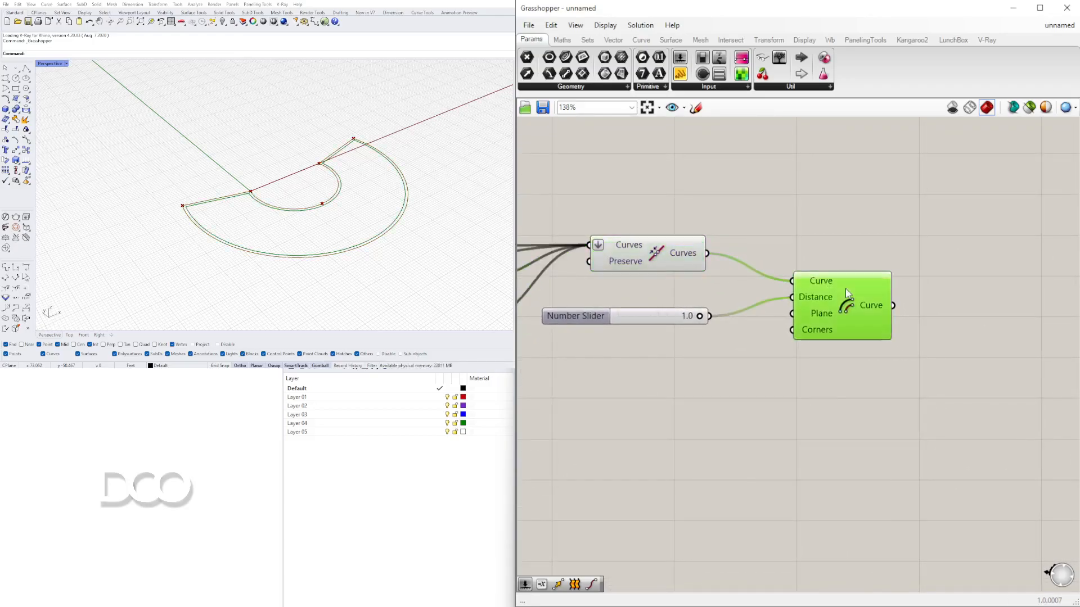
{"action": "double_click", "coordinate": [889, 231]}
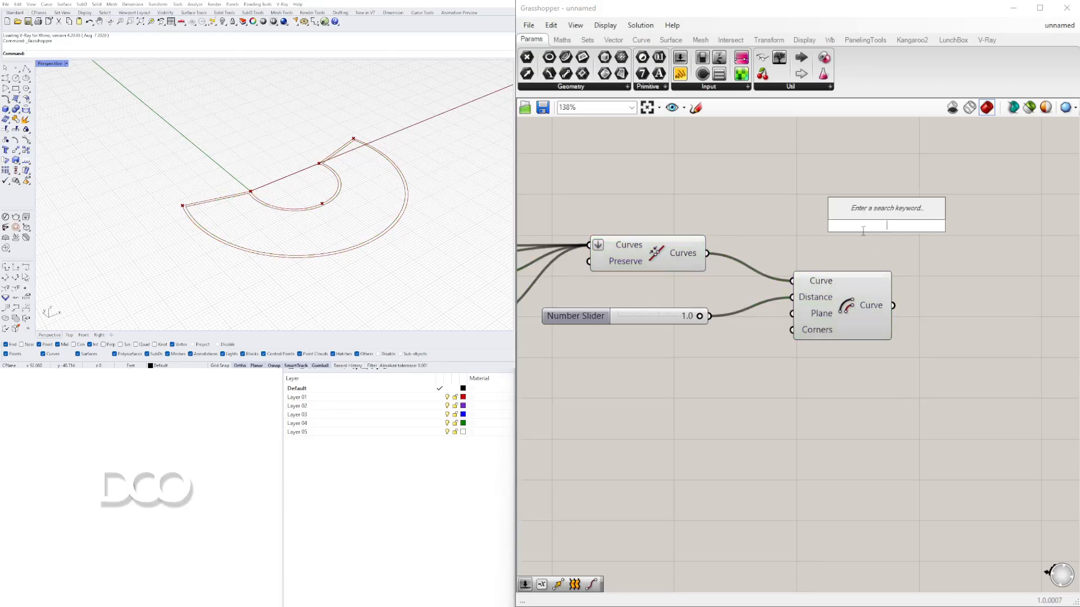
{"action": "left_click", "coordinate": [419, 493]}
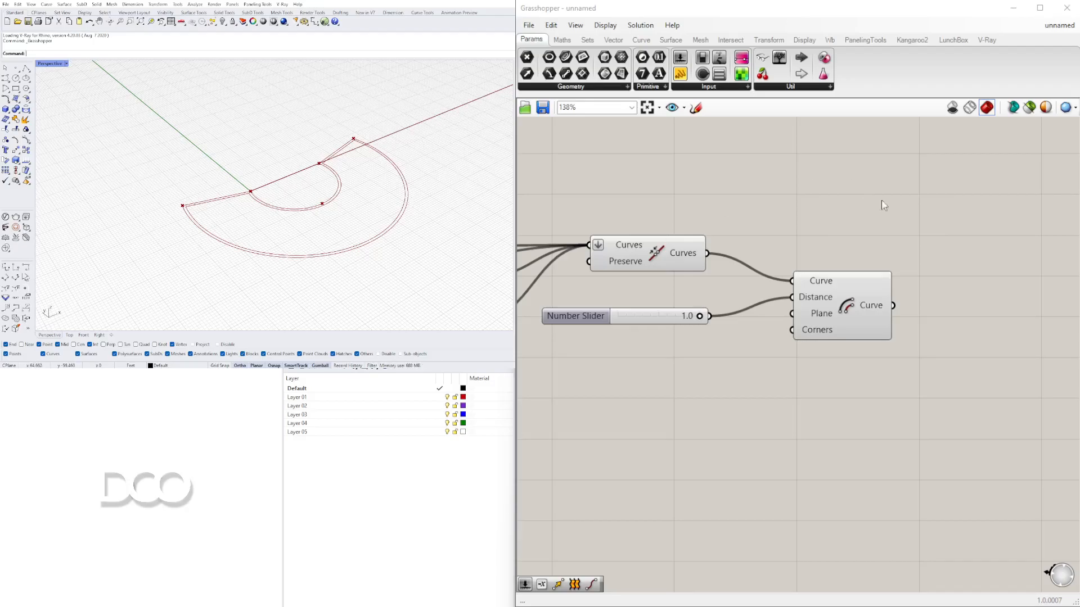
- Place a Boundary Surfaces component and connect both the joined curve and the offset curve to its Edges input
{"action": "double_click", "coordinate": [892, 238]}
{"action": "type", "text": "BOUND"}
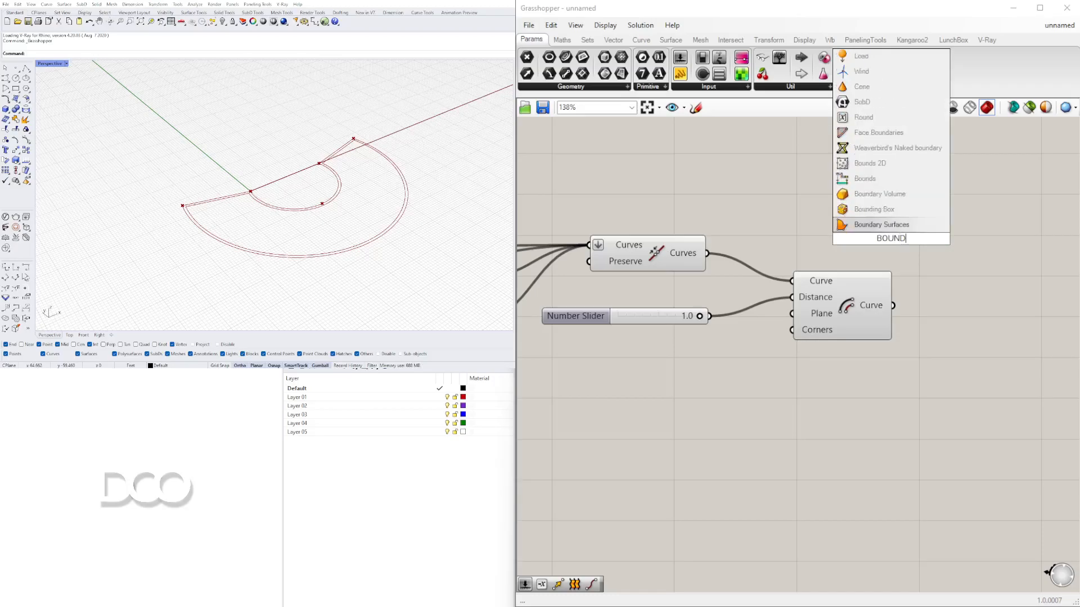
{"action": "left_click", "coordinate": [934, 226]}
{"action": "left_click_drag", "start_coordinate": [933, 231], "coordinate": [985, 214]}
{"action": "left_click", "coordinate": [646, 260]}
{"action": "left_click_drag", "start_coordinate": [707, 253], "coordinate": [994, 237]}
{"action": "left_click_drag", "start_coordinate": [893, 305], "coordinate": [988, 255], "text": "shift"}
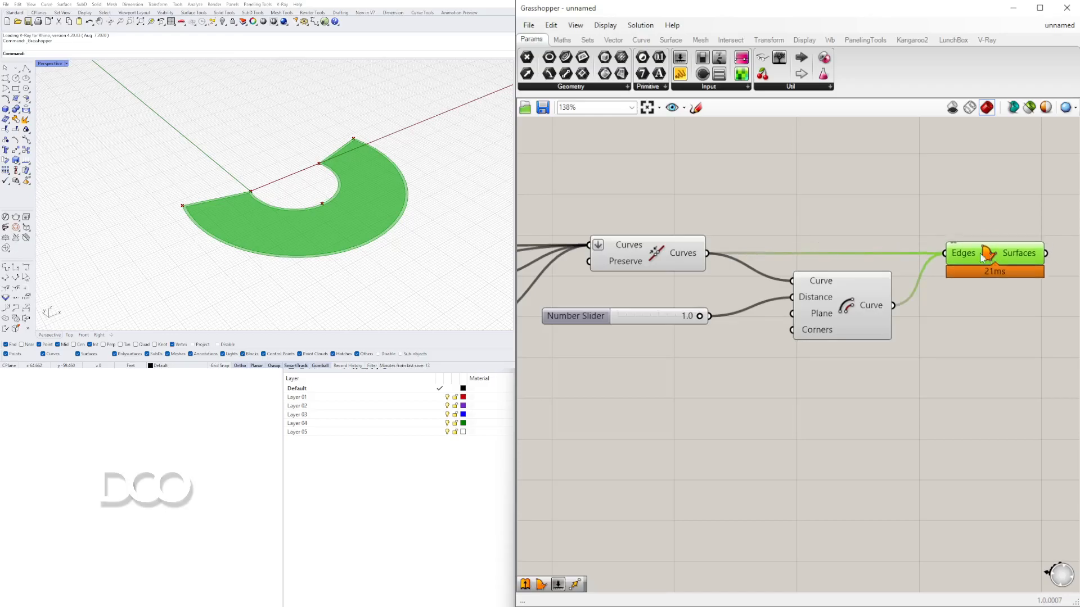
- Flatten the Boundary Surfaces component's Edges input
{"action": "left_click", "coordinate": [357, 176]}
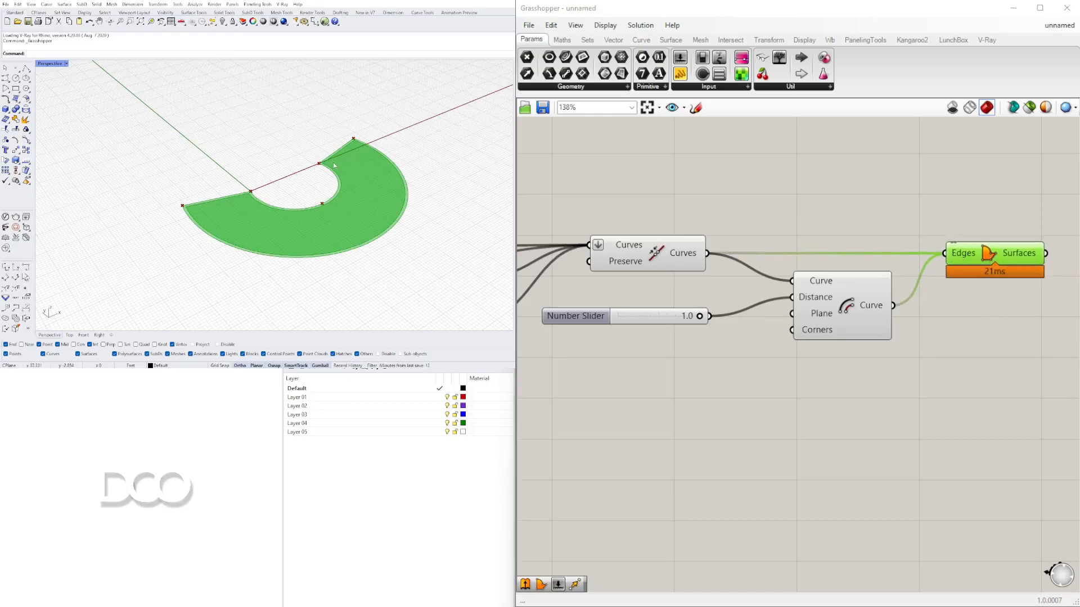
{"action": "right_click_drag", "start_coordinate": [330, 176], "coordinate": [276, 158], "text": "shift"}
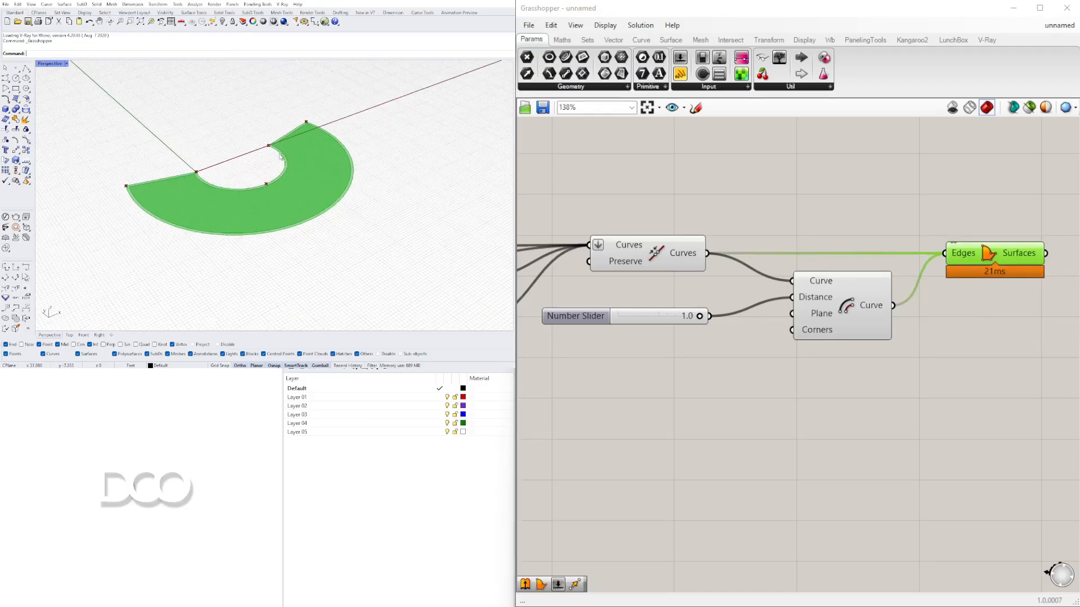
{"action": "scroll", "coordinate": [280, 156], "scroll_direction": "up", "scroll_amount": 5}
{"action": "right_click_drag", "start_coordinate": [935, 262], "coordinate": [805, 264]}
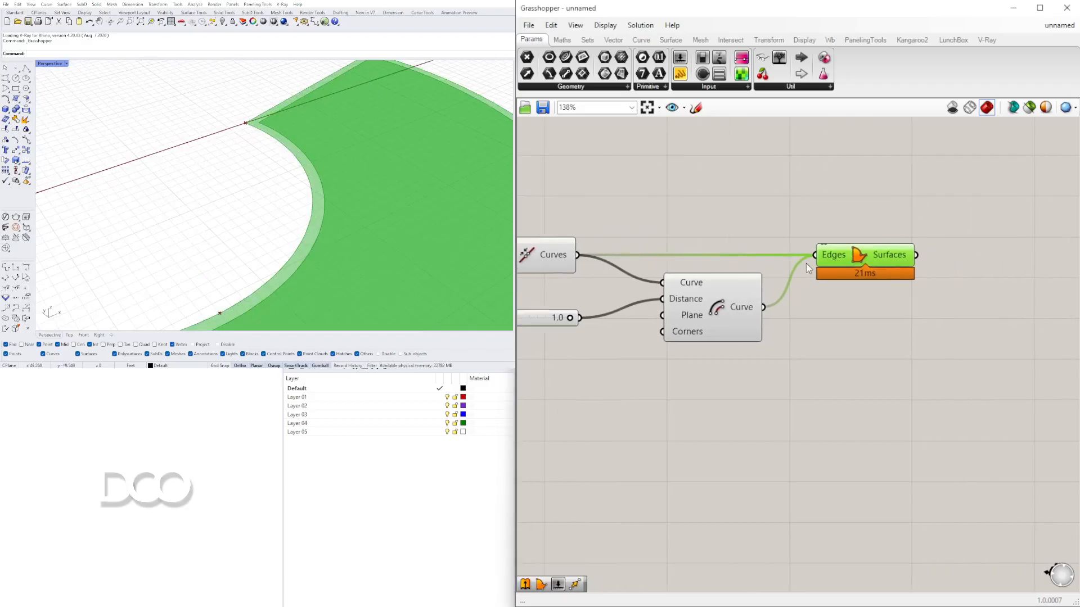
{"action": "right_click", "coordinate": [829, 255]}
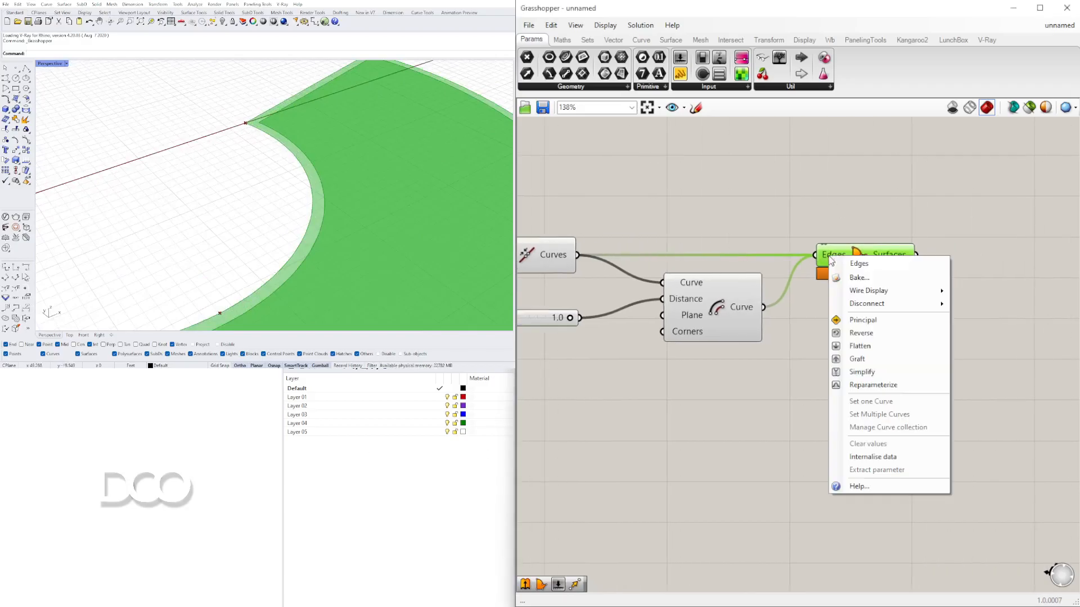
{"action": "left_click", "coordinate": [877, 347]}
{"action": "left_click_drag", "start_coordinate": [864, 257], "coordinate": [893, 257]}
{"action": "left_click", "coordinate": [831, 226]}
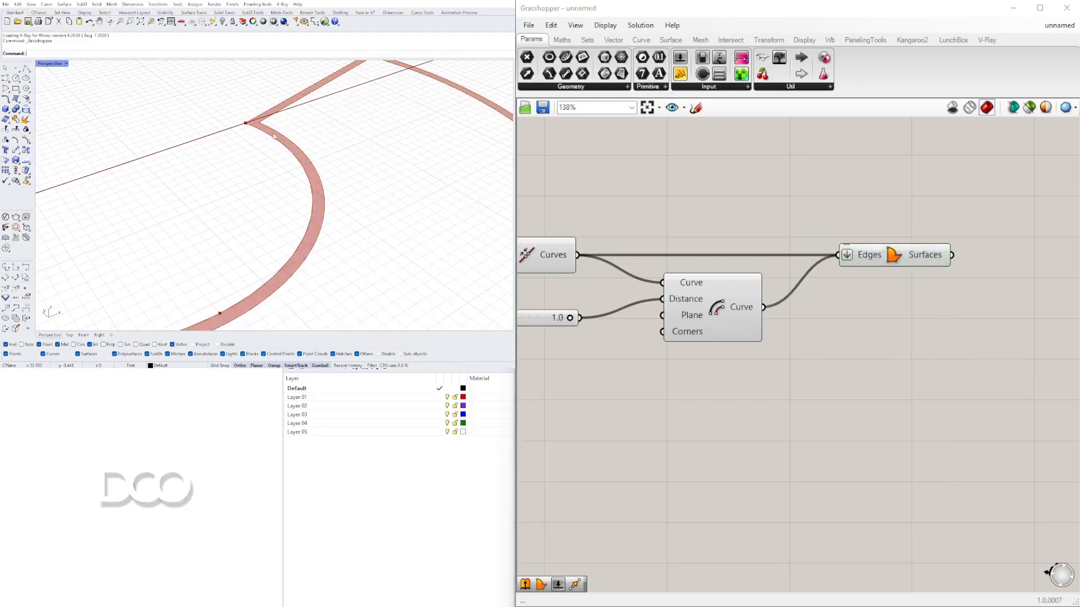
- Place an Extrude component and connect the boundary surfaces to its Base input
{"action": "scroll", "coordinate": [811, 258], "scroll_direction": "down", "scroll_amount": 4}
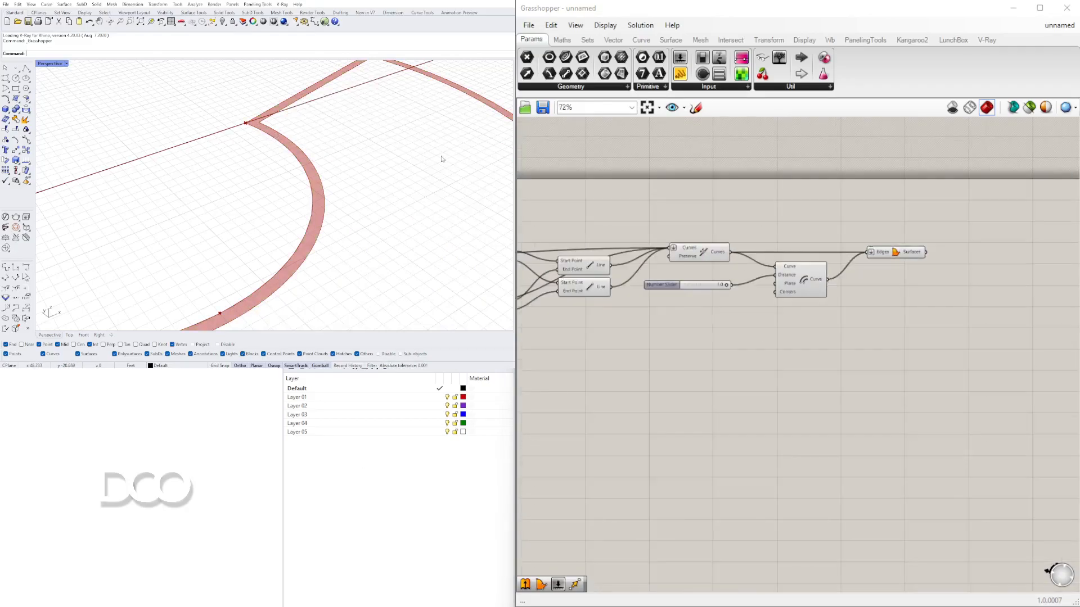
{"action": "scroll", "coordinate": [273, 199], "scroll_direction": "down", "scroll_amount": 4}
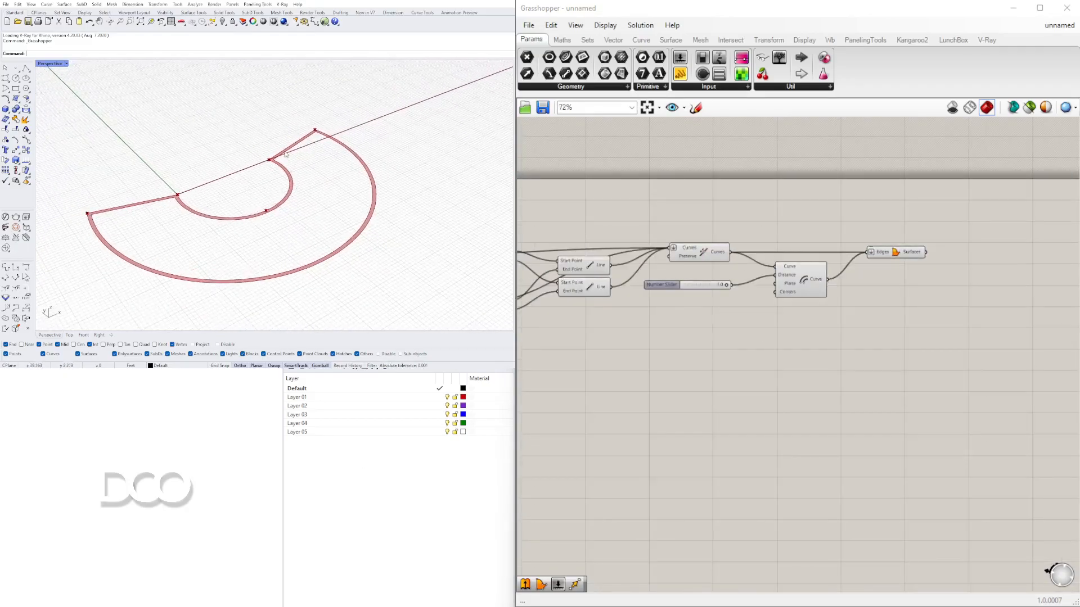
{"action": "scroll", "coordinate": [284, 153], "scroll_direction": "up", "scroll_amount": 3}
{"action": "scroll", "coordinate": [290, 154], "scroll_direction": "down", "scroll_amount": 5}
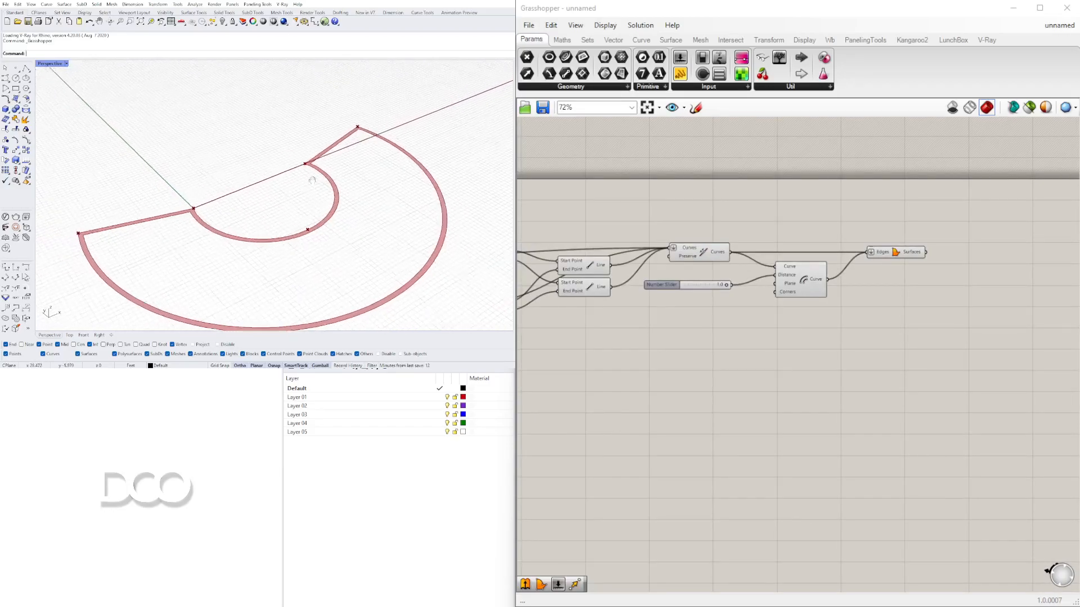
{"action": "left_click", "coordinate": [881, 258]}
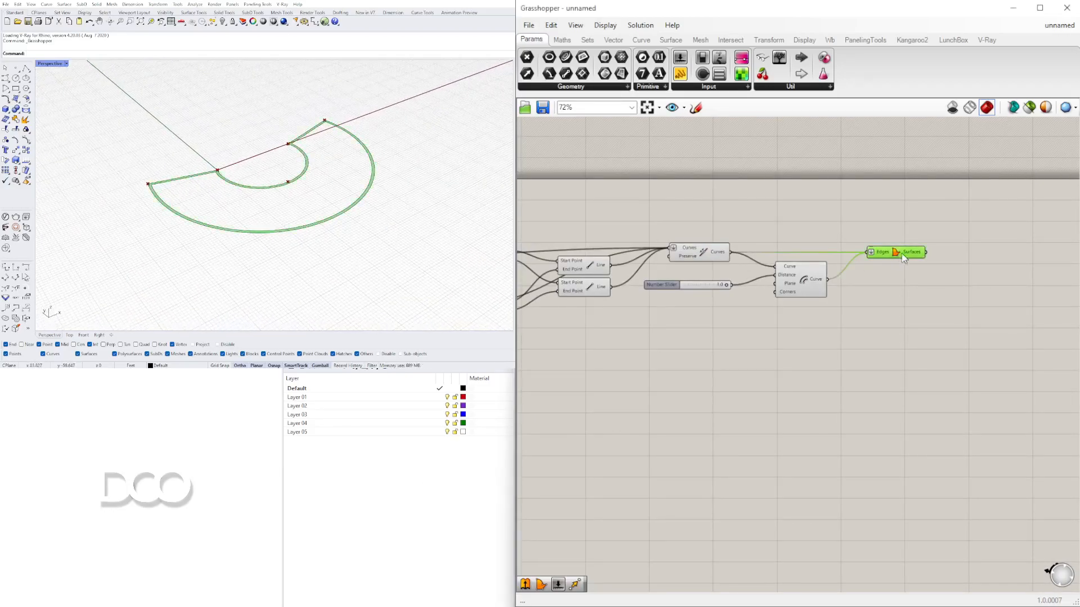
{"action": "right_click_drag", "start_coordinate": [984, 291], "coordinate": [939, 291]}
{"action": "double_click", "coordinate": [940, 291]}
{"action": "type", "text": "EXTR"}
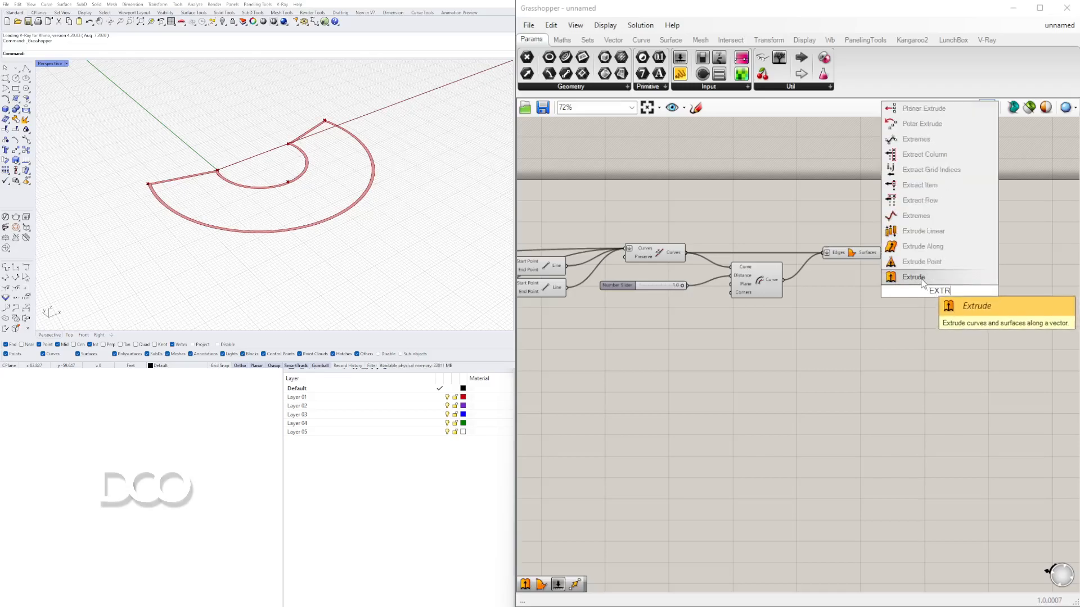
{"action": "left_click", "coordinate": [923, 278]}
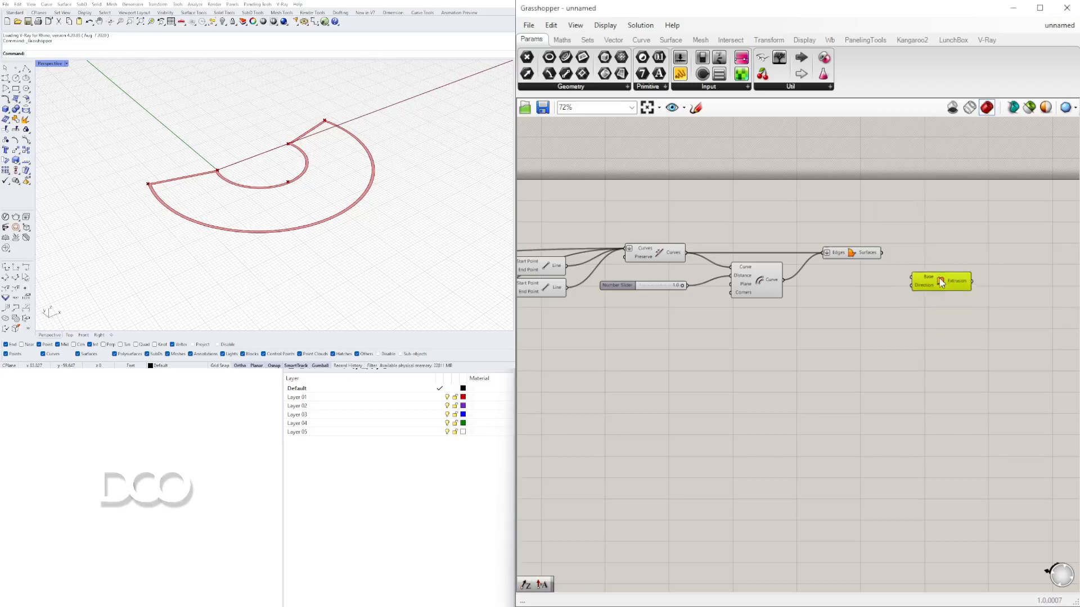
{"action": "left_click", "coordinate": [870, 254]}
{"action": "left_click_drag", "start_coordinate": [882, 252], "coordinate": [926, 275]}
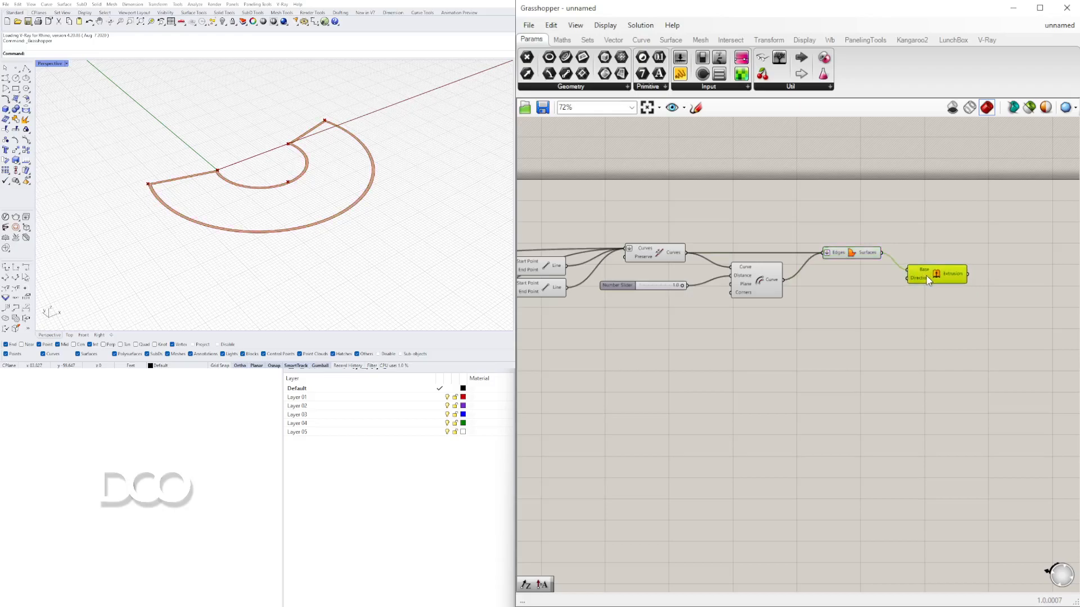
- Place a Unit Z vector component next to the Extrude component
{"action": "double_click", "coordinate": [851, 298]}
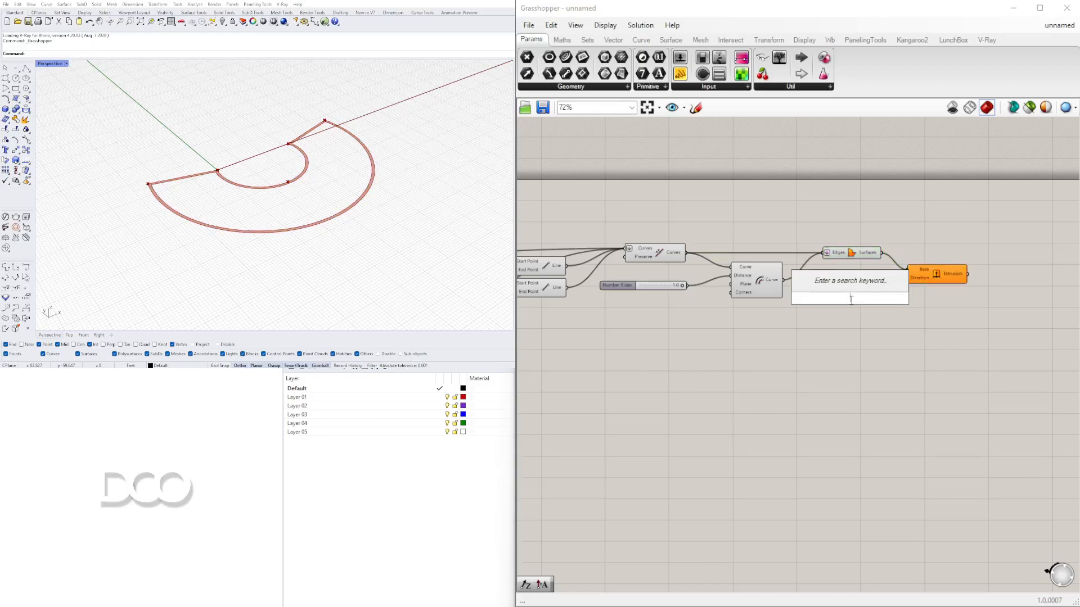
{"action": "type", "text": "z"}
{"action": "left_click", "coordinate": [842, 288]}
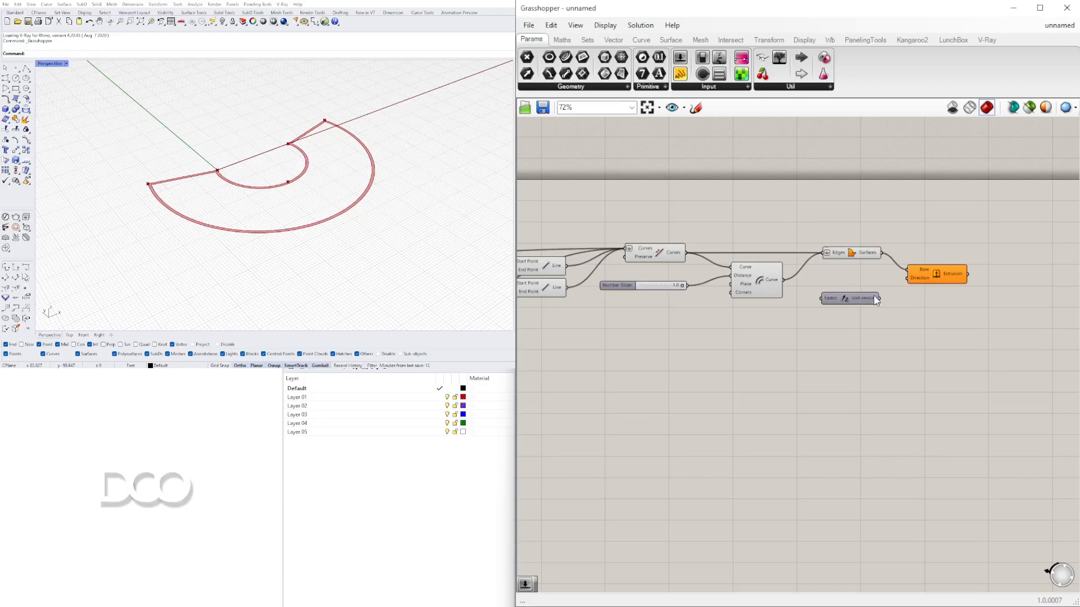
- Add a number slider set to 12 below the Unit Z component
{"action": "scroll", "coordinate": [876, 300], "scroll_direction": "up", "scroll_amount": 2}
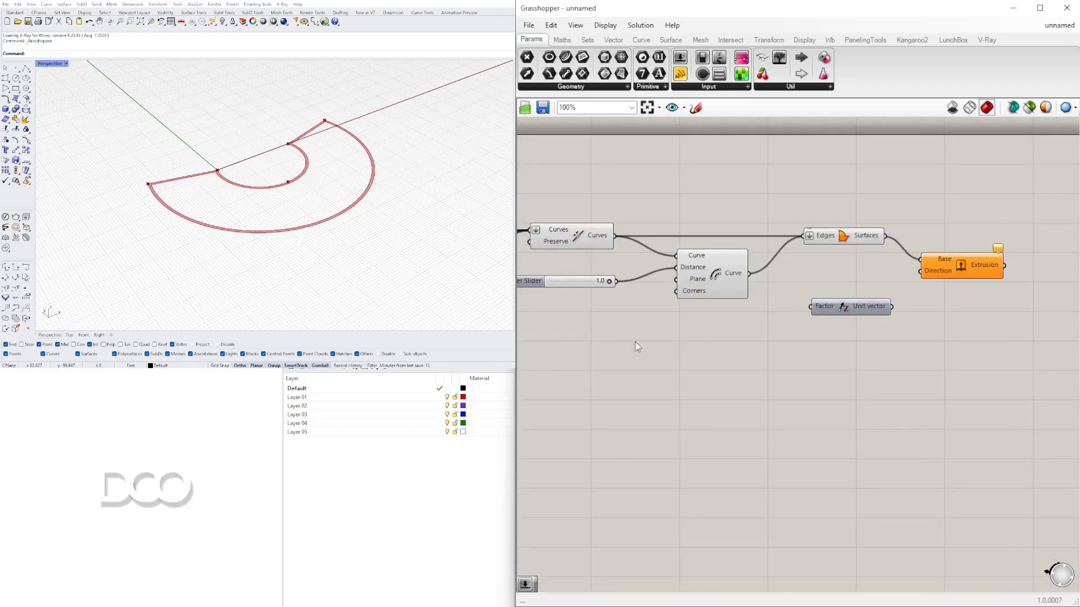
{"action": "right_click_drag", "start_coordinate": [646, 341], "coordinate": [720, 344]}
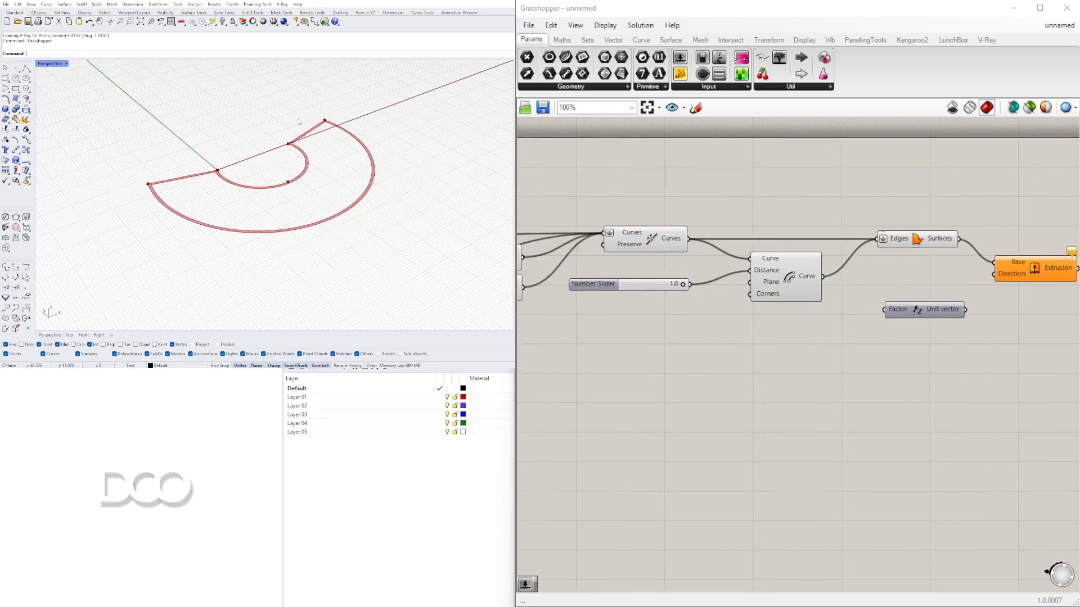
{"action": "double_click", "coordinate": [779, 359]}
{"action": "type", "text": "12"}
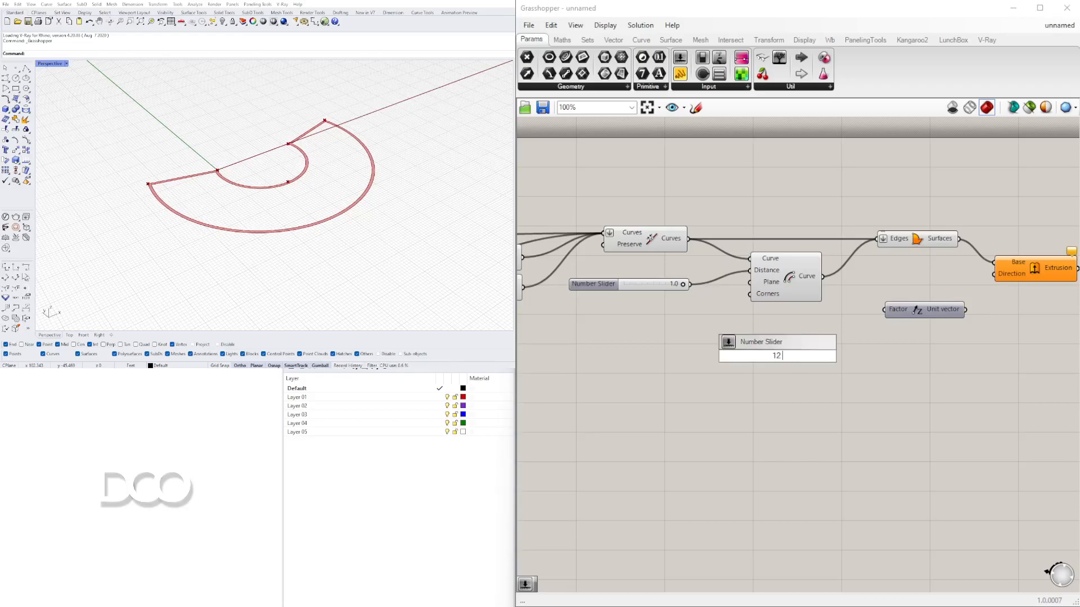
{"action": "key", "text": "Return"}
- Wire the 12 slider into Unit Z's Factor and the Unit Z vector into the Extrude Direction input
{"action": "scroll", "coordinate": [795, 352], "scroll_direction": "up", "scroll_amount": 3}
{"action": "left_click", "coordinate": [753, 318]}
{"action": "left_click_drag", "start_coordinate": [754, 316], "coordinate": [751, 310]}
{"action": "left_click_drag", "start_coordinate": [870, 312], "coordinate": [914, 308]}
{"action": "scroll", "coordinate": [809, 351], "scroll_direction": "down", "scroll_amount": 3}
{"action": "left_click_drag", "start_coordinate": [811, 325], "coordinate": [877, 264]}
{"action": "left_click_drag", "start_coordinate": [951, 258], "coordinate": [970, 269]}
{"action": "left_click", "coordinate": [973, 353]}
- Rearrange the slider, Unit Z and Extrude components neatly on the canvas
{"action": "scroll", "coordinate": [759, 316], "scroll_direction": "down", "scroll_amount": 2}
{"action": "right_click_drag", "start_coordinate": [760, 316], "coordinate": [878, 320]}
{"action": "left_click_drag", "start_coordinate": [913, 284], "coordinate": [763, 246]}
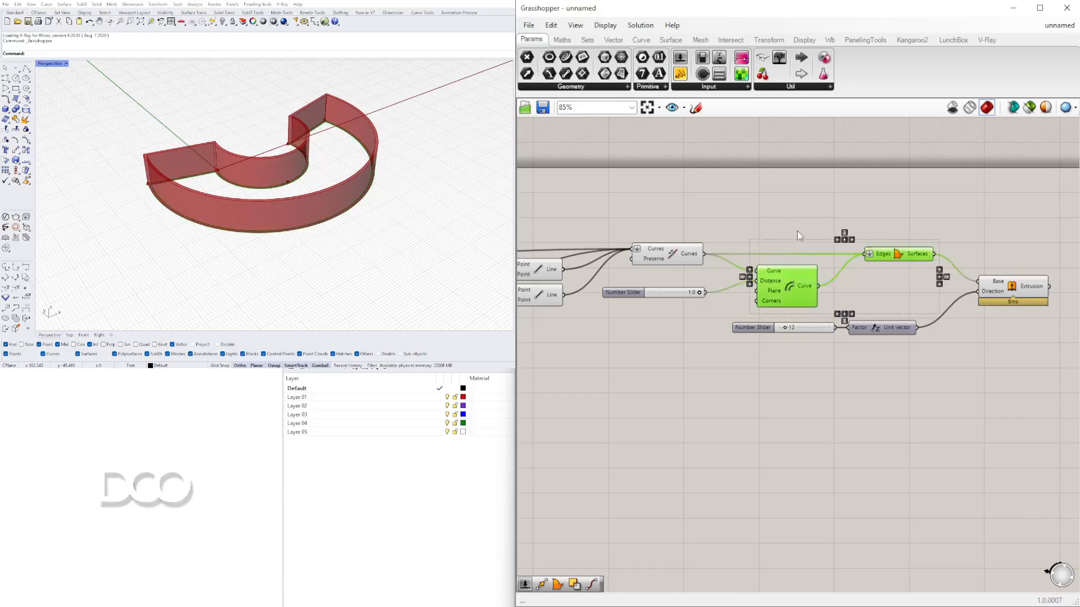
{"action": "scroll", "coordinate": [927, 197], "scroll_direction": "up", "scroll_amount": 1}
{"action": "left_click", "coordinate": [912, 314]}
{"action": "left_click_drag", "start_coordinate": [911, 313], "coordinate": [789, 246]}
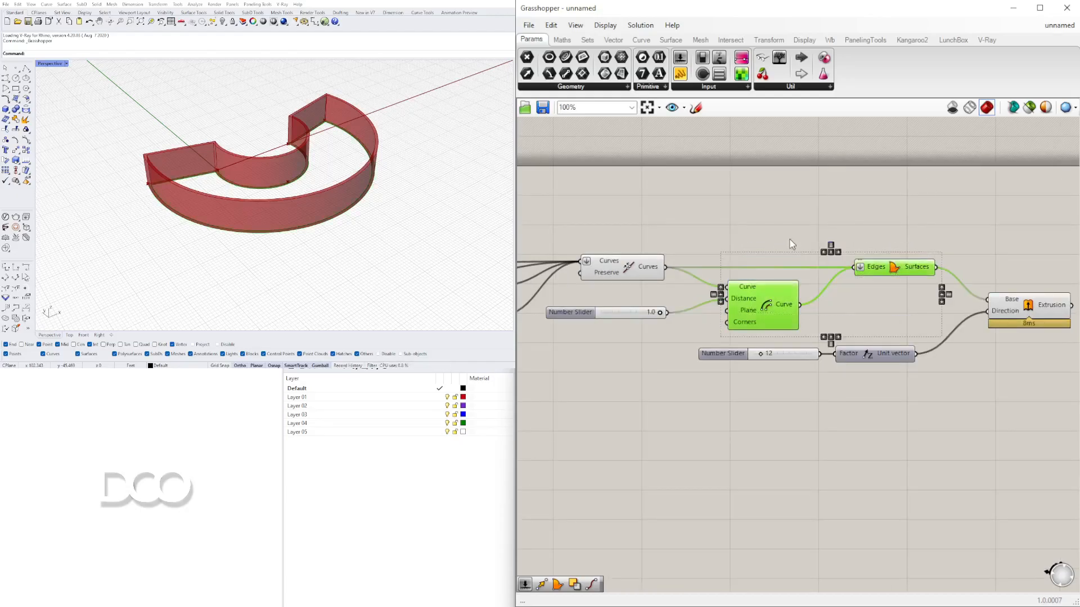
{"action": "middle_click", "coordinate": [795, 238]}
{"action": "left_click", "coordinate": [834, 200]}
- Orbit and zoom the Rhino viewport to inspect the extruded model
{"action": "right_click_drag", "start_coordinate": [287, 240], "coordinate": [248, 220]}
{"action": "scroll", "coordinate": [281, 152], "scroll_direction": "up", "scroll_amount": 3}
{"action": "right_click_drag", "start_coordinate": [162, 196], "coordinate": [398, 185]}
{"action": "scroll", "coordinate": [299, 179], "scroll_direction": "up", "scroll_amount": 5}
{"action": "scroll", "coordinate": [292, 189], "scroll_direction": "down", "scroll_amount": 6}
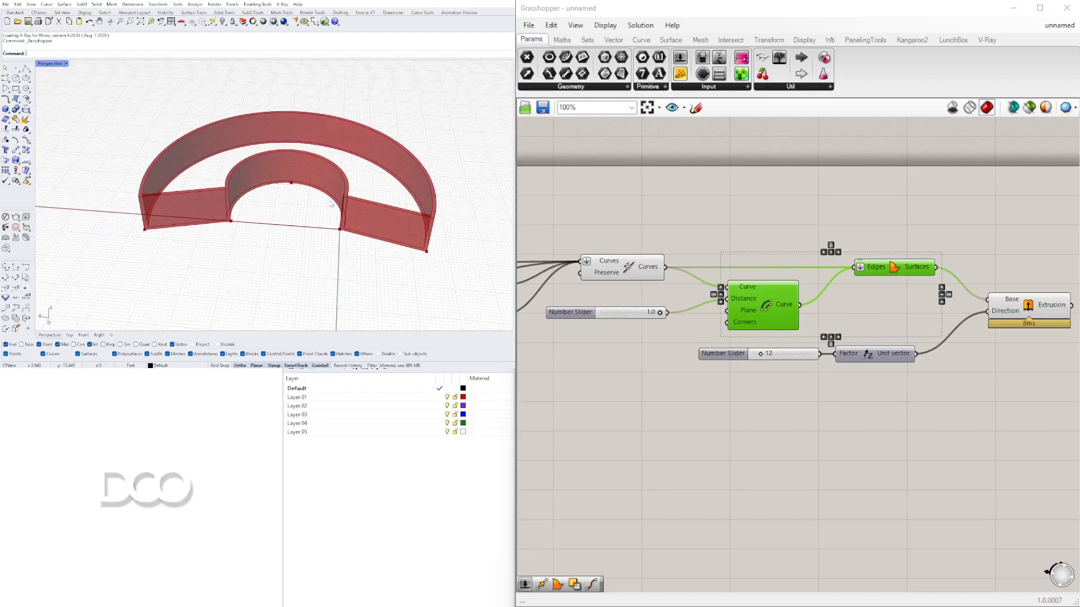
{"action": "right_click_drag", "start_coordinate": [399, 212], "coordinate": [269, 236]}
- Pan across the definition and viewport to review the earlier arc and move components
{"action": "scroll", "coordinate": [646, 277], "scroll_direction": "down", "scroll_amount": 1}
{"action": "right_click_drag", "start_coordinate": [640, 278], "coordinate": [966, 268]}
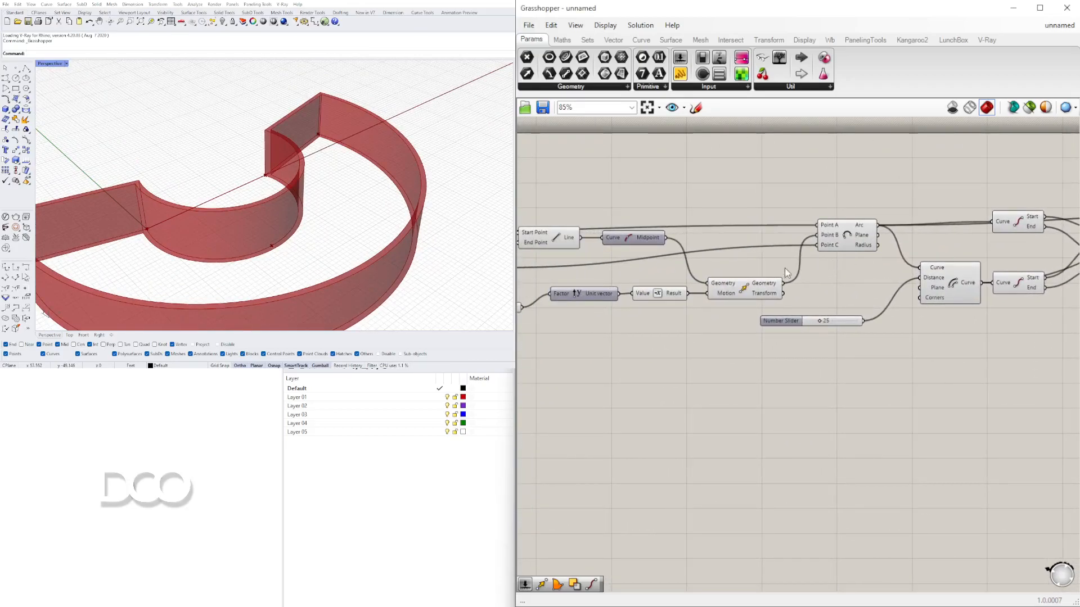
{"action": "right_click_drag", "start_coordinate": [602, 280], "coordinate": [831, 278]}
{"action": "right_click_drag", "start_coordinate": [992, 289], "coordinate": [884, 291]}
{"action": "left_click", "coordinate": [884, 291]}
{"action": "left_click", "coordinate": [250, 228]}
{"action": "scroll", "coordinate": [273, 247], "scroll_direction": "down", "scroll_amount": 4}
{"action": "mouse_move", "coordinate": [272, 247]}
{"action": "right_mouse_down"}
{"action": "mouse_move", "coordinate": [261, 248]}
{"action": "mouse_move", "coordinate": [394, 208]}
{"action": "mouse_move", "coordinate": [258, 255]}
{"action": "mouse_move", "coordinate": [253, 228]}
{"action": "mouse_move", "coordinate": [275, 201]}
{"action": "mouse_move", "coordinate": [293, 209]}
{"action": "mouse_move", "coordinate": [288, 233]}
{"action": "mouse_move", "coordinate": [265, 250]}
{"action": "right_mouse_up"}
{"action": "scroll", "coordinate": [261, 248], "scroll_direction": "up", "scroll_amount": 7}
{"action": "scroll", "coordinate": [267, 244], "scroll_direction": "down", "scroll_amount": 6}
{"action": "scroll", "coordinate": [275, 200], "scroll_direction": "up", "scroll_amount": 4}
{"action": "scroll", "coordinate": [294, 209], "scroll_direction": "down", "scroll_amount": 5}
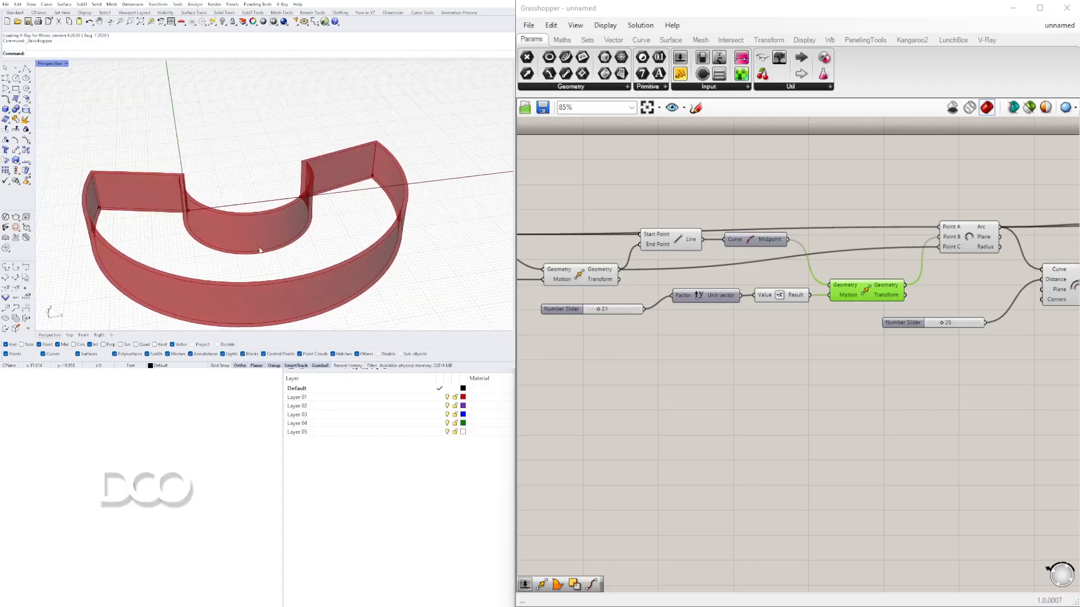
{"action": "right_click_drag", "start_coordinate": [906, 220], "coordinate": [736, 170]}
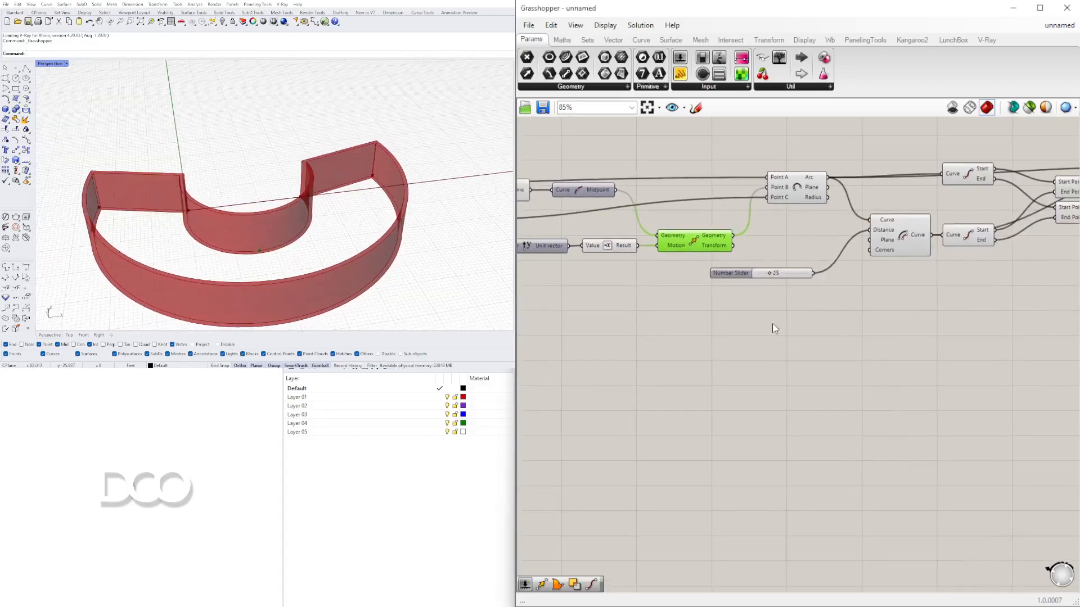
- Place a new Move component and feed it the geometry output of the earlier Move component
{"action": "double_click", "coordinate": [809, 335]}
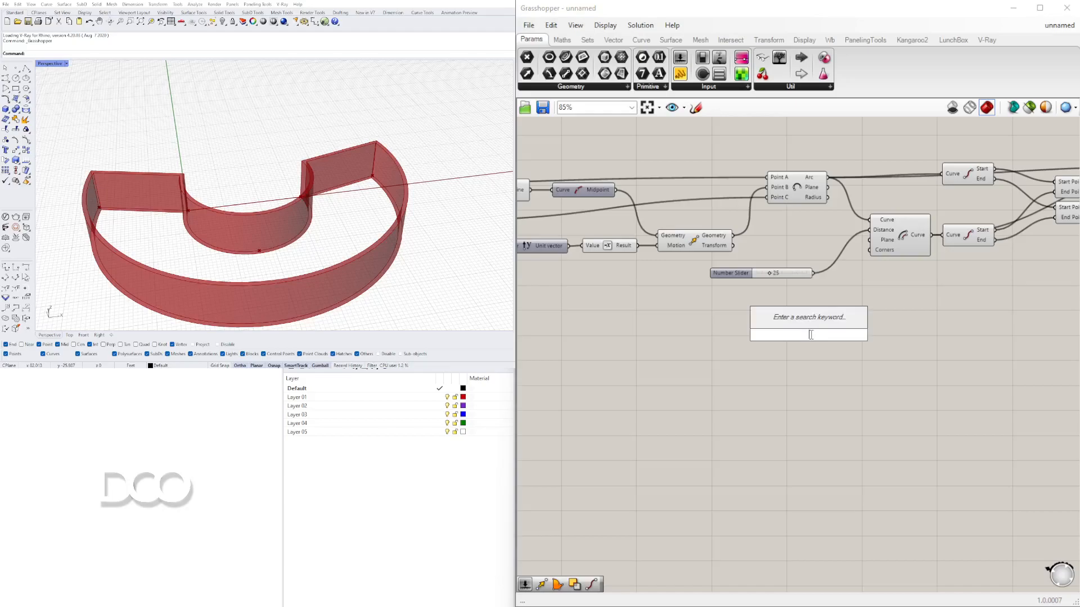
{"action": "type", "text": "move"}
{"action": "left_click", "coordinate": [776, 352]}
{"action": "left_click_drag", "start_coordinate": [875, 340], "coordinate": [914, 338]}
{"action": "left_click", "coordinate": [707, 238]}
{"action": "left_click_drag", "start_coordinate": [732, 236], "coordinate": [849, 329]}
{"action": "left_click", "coordinate": [885, 334]}
- Add a Unit X vector component and connect it to the new Move component's Motion input
{"action": "double_click", "coordinate": [770, 363]}
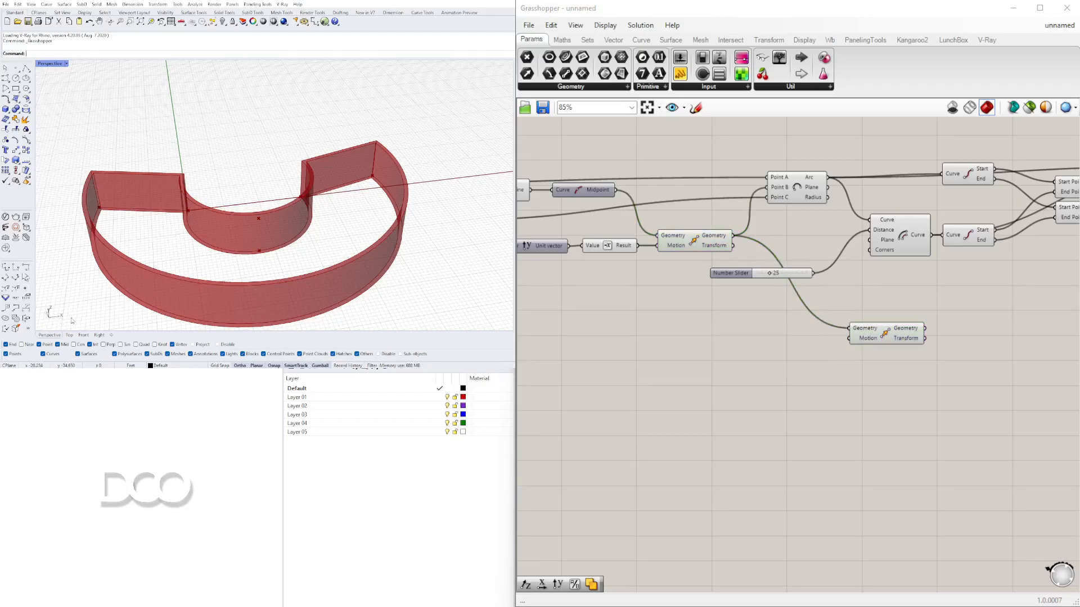
{"action": "double_click", "coordinate": [764, 339]}
{"action": "type", "text": "x"}
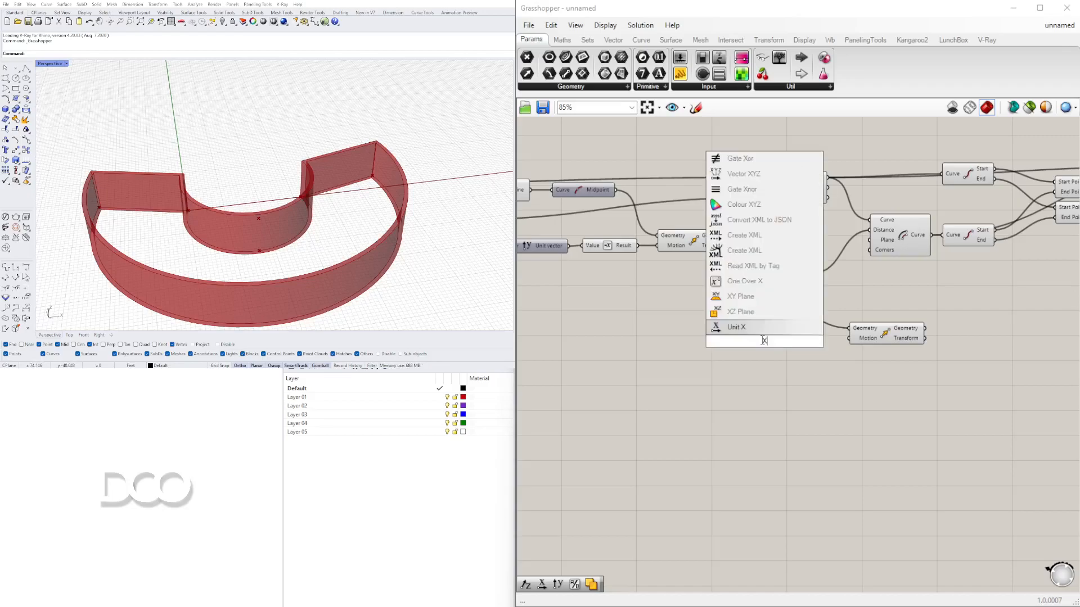
{"action": "left_click", "coordinate": [756, 328]}
{"action": "scroll", "coordinate": [806, 329], "scroll_direction": "up", "scroll_amount": 3}
{"action": "left_click_drag", "start_coordinate": [793, 352], "coordinate": [888, 347]}
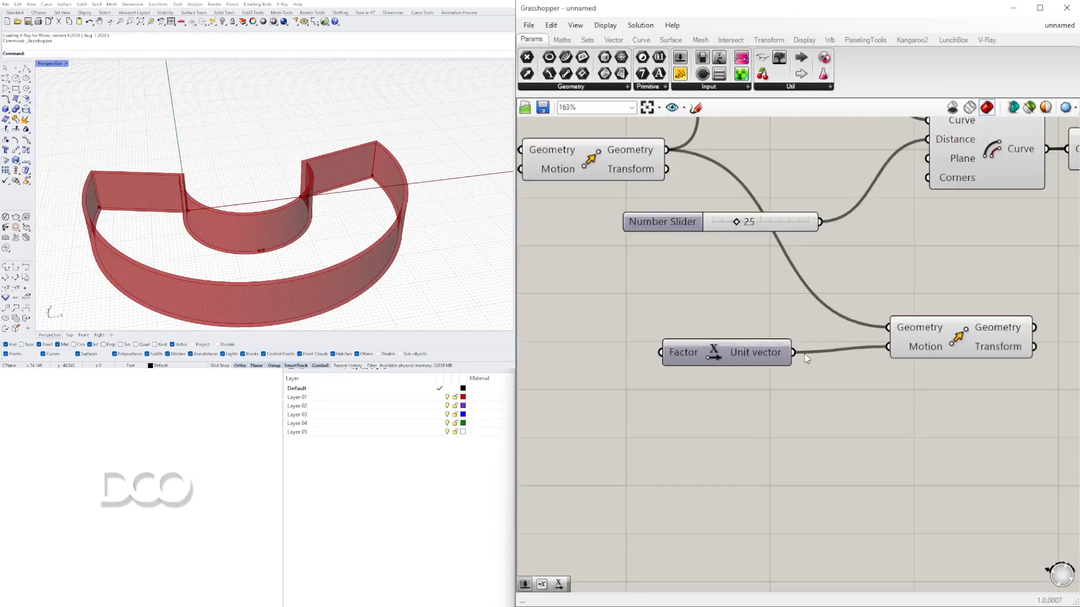
{"action": "left_click_drag", "start_coordinate": [734, 358], "coordinate": [768, 352]}
{"action": "right_click_drag", "start_coordinate": [615, 384], "coordinate": [692, 393]}
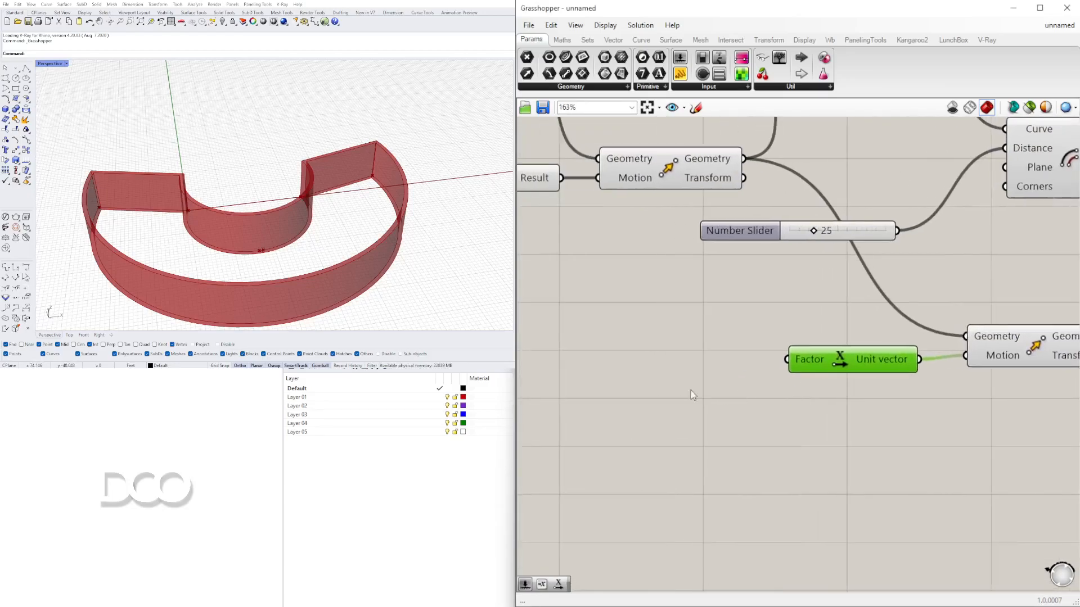
- Create a number slider of 4.5 and connect it to the Unit X Factor input
{"action": "double_click", "coordinate": [648, 384]}
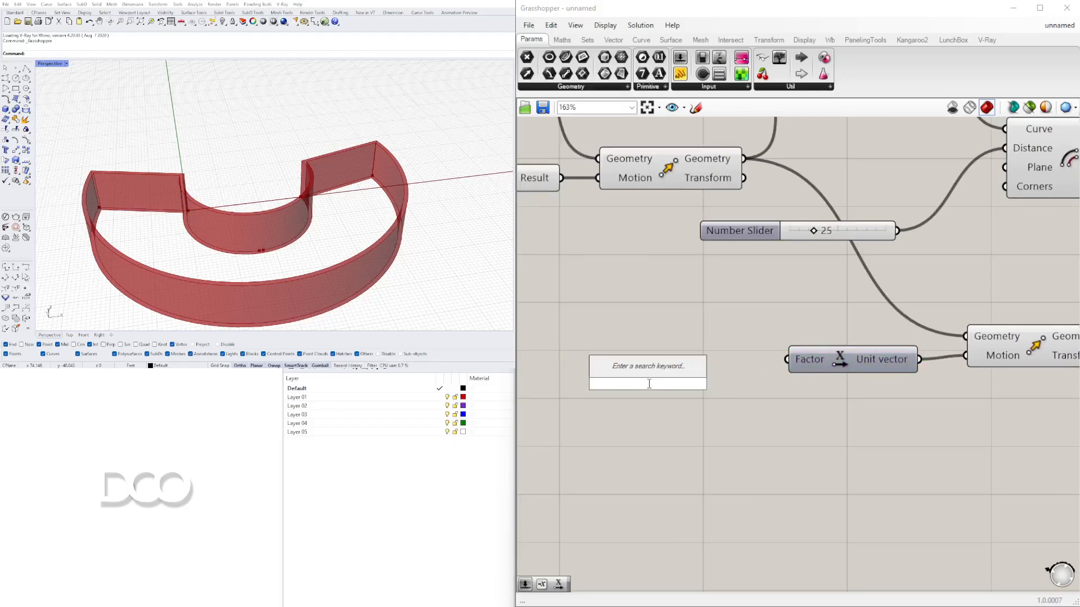
{"action": "type", "text": "4.5"}
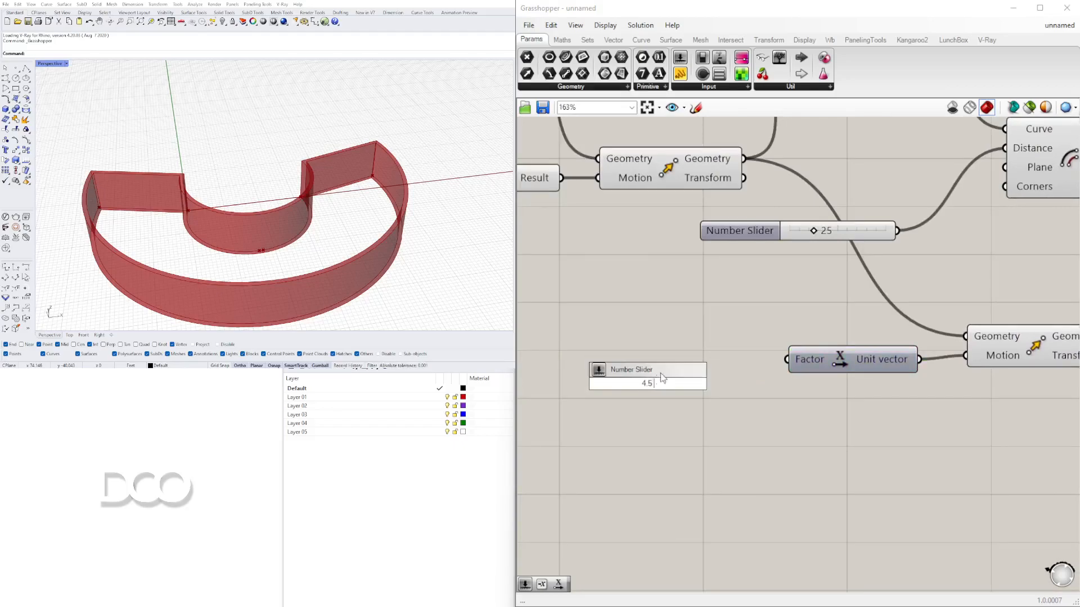
{"action": "key", "text": "Return"}
{"action": "left_click_drag", "start_coordinate": [747, 384], "coordinate": [787, 360]}
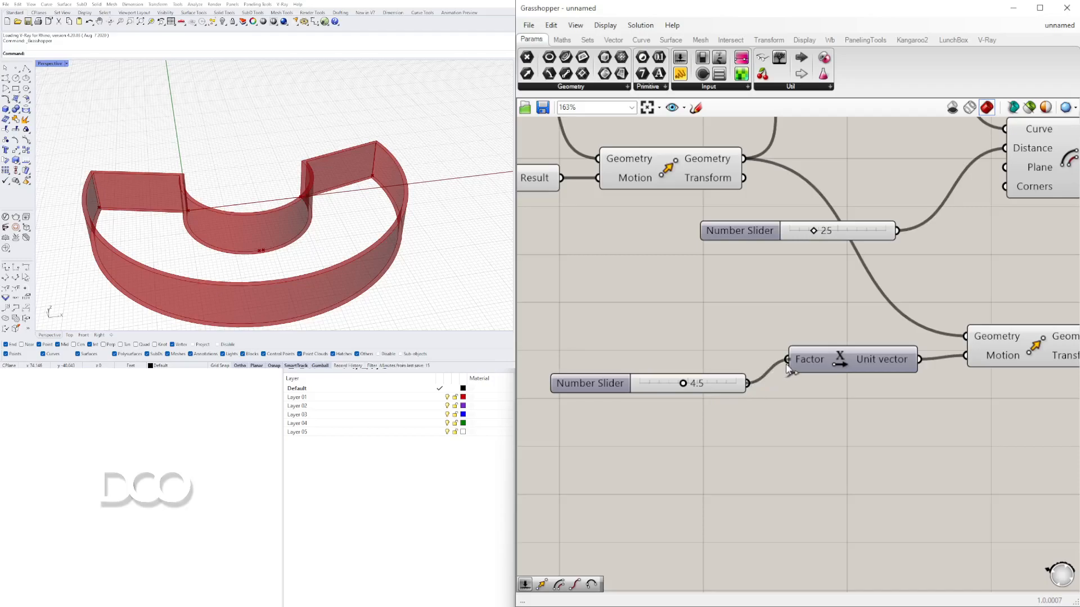
- Drag the Unit X factor slider to 10
{"action": "left_click_drag", "start_coordinate": [684, 390], "coordinate": [741, 369]}
{"action": "right_click_drag", "start_coordinate": [567, 369], "coordinate": [727, 381]}
{"action": "scroll", "coordinate": [724, 382], "scroll_direction": "down", "scroll_amount": 2}
{"action": "left_click_drag", "start_coordinate": [725, 382], "coordinate": [564, 376]}
{"action": "scroll", "coordinate": [643, 376], "scroll_direction": "down", "scroll_amount": 3}
{"action": "left_click", "coordinate": [285, 251]}
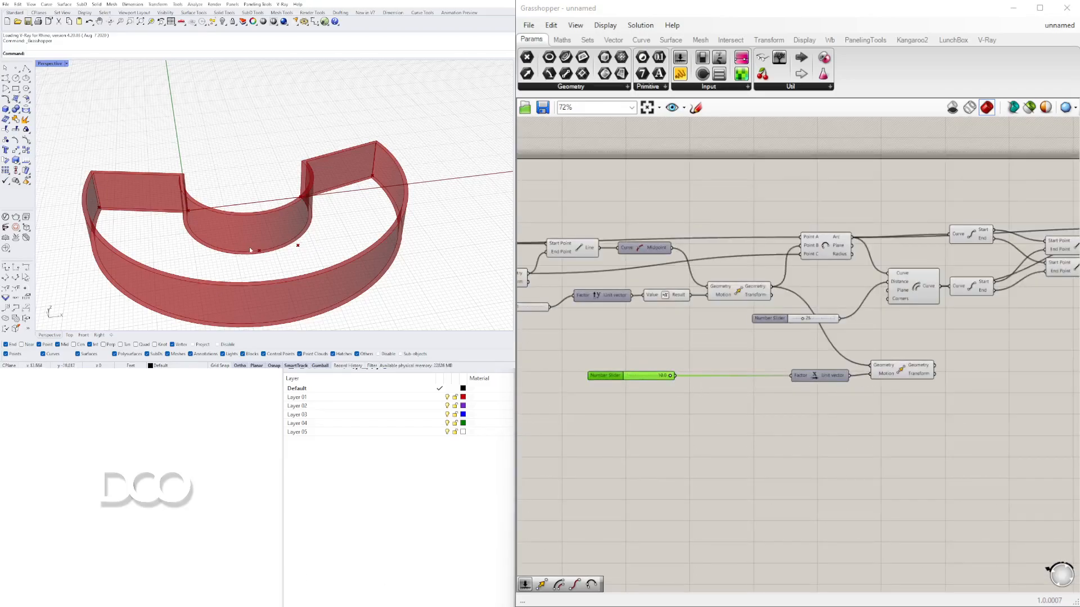
{"action": "scroll", "coordinate": [697, 391], "scroll_direction": "up", "scroll_amount": 3}
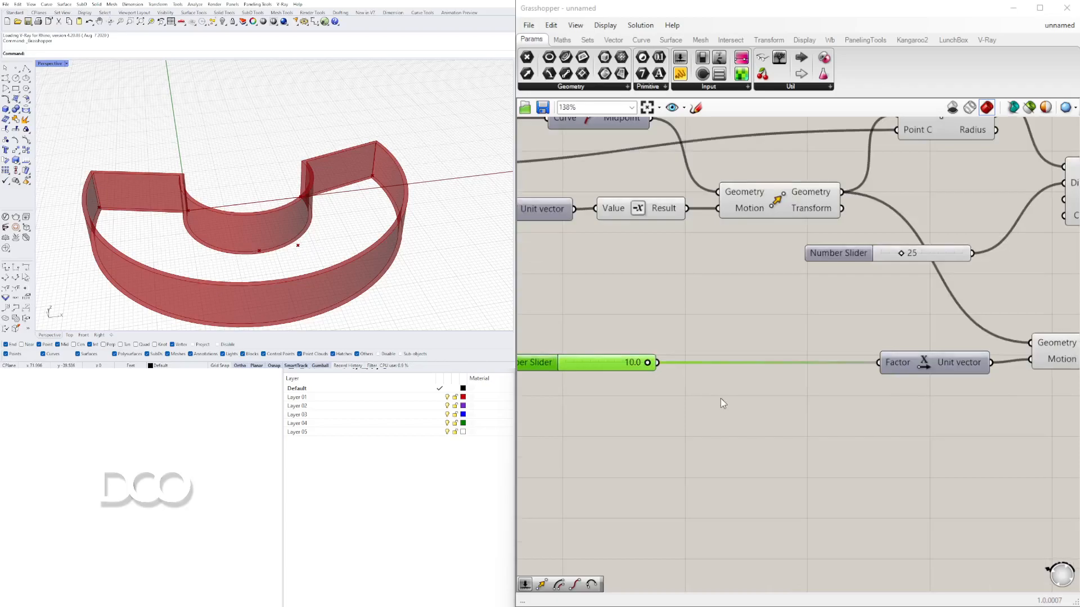
- Insert a Division component between the slider and the Unit X Factor, feeding the slider into A
{"action": "double_click", "coordinate": [720, 398]}
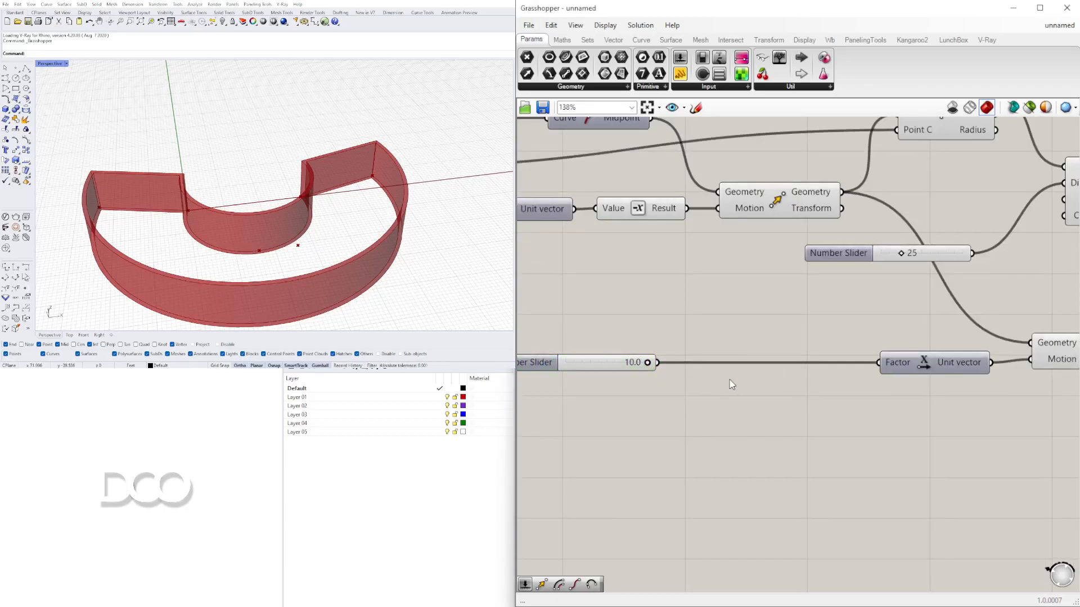
{"action": "double_click", "coordinate": [730, 379]}
{"action": "type", "text": "/"}
{"action": "key", "text": "Return"}
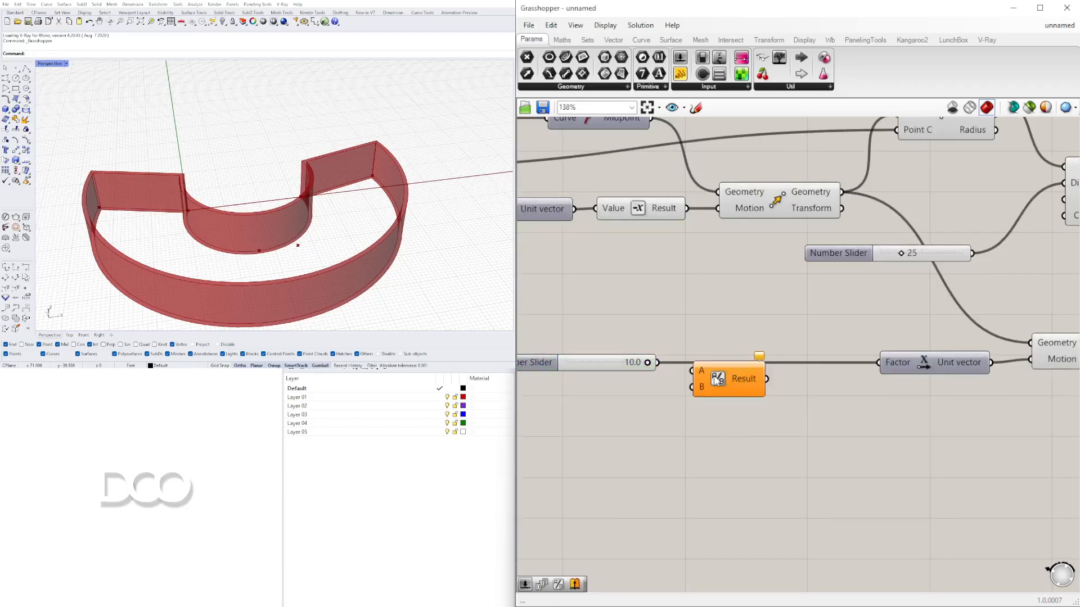
{"action": "left_click_drag", "start_coordinate": [649, 362], "coordinate": [726, 388]}
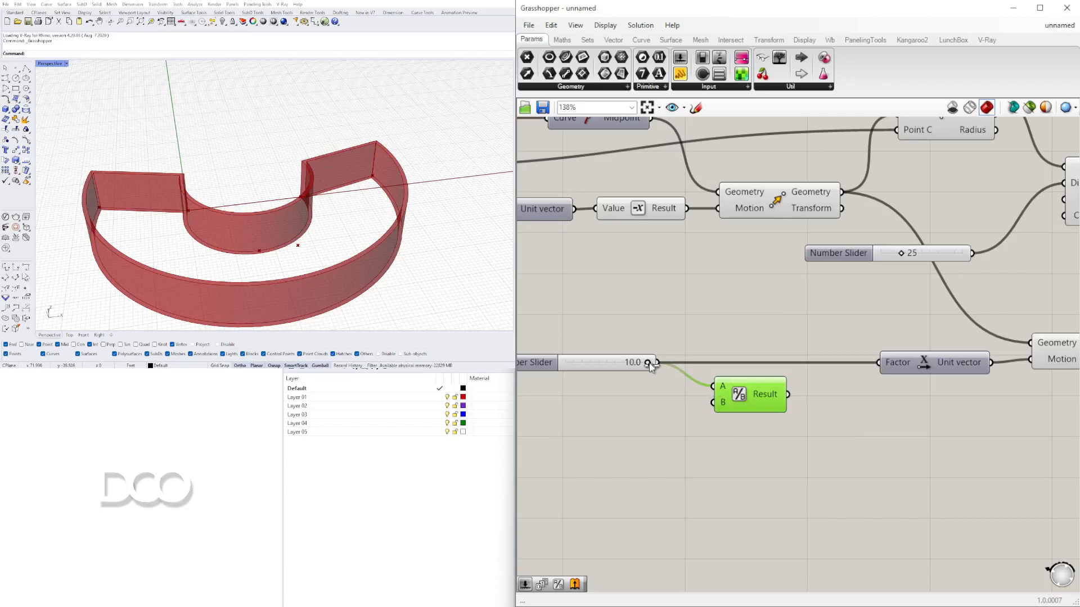
{"action": "left_click_drag", "start_coordinate": [788, 394], "coordinate": [877, 363]}
{"action": "left_click_drag", "start_coordinate": [755, 395], "coordinate": [814, 363]}
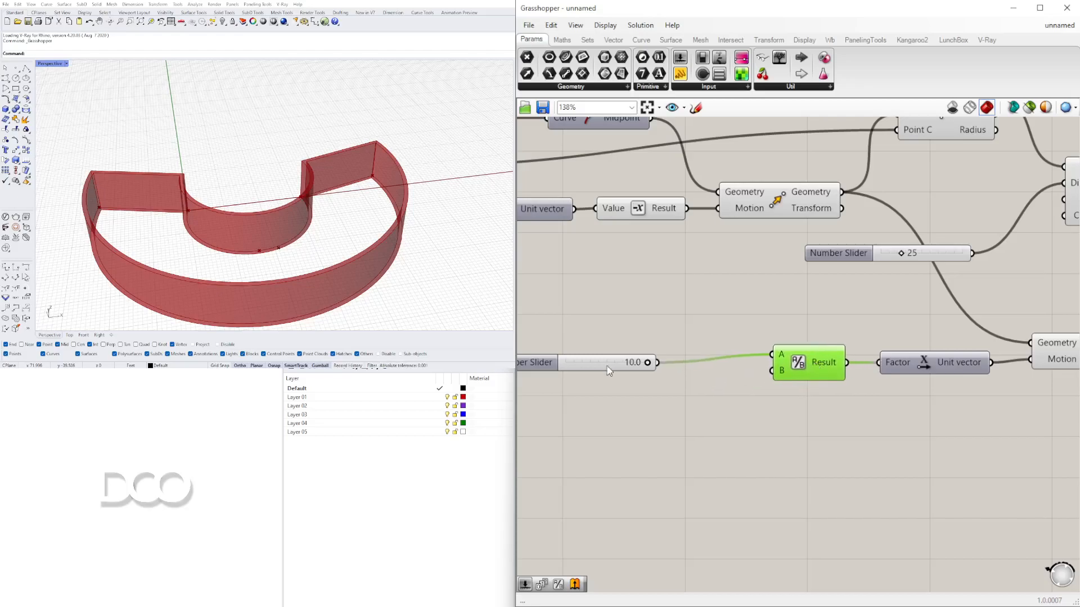
{"action": "left_click_drag", "start_coordinate": [609, 368], "coordinate": [640, 360]}
- Add a Negative component that reverses the Unit X vector and feeds the new Move component's Motion
{"action": "scroll", "coordinate": [884, 371], "scroll_direction": "down", "scroll_amount": 2}
{"action": "left_click_drag", "start_coordinate": [855, 349], "coordinate": [982, 319]}
{"action": "double_click", "coordinate": [839, 385]}
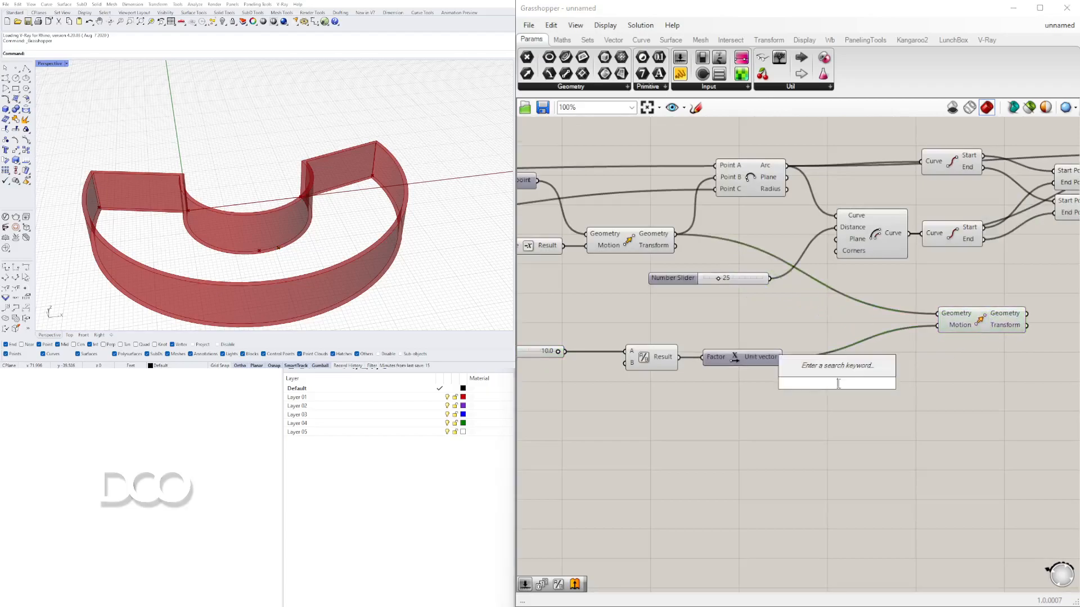
{"action": "type", "text": "Neg"}
{"action": "key", "text": "Return"}
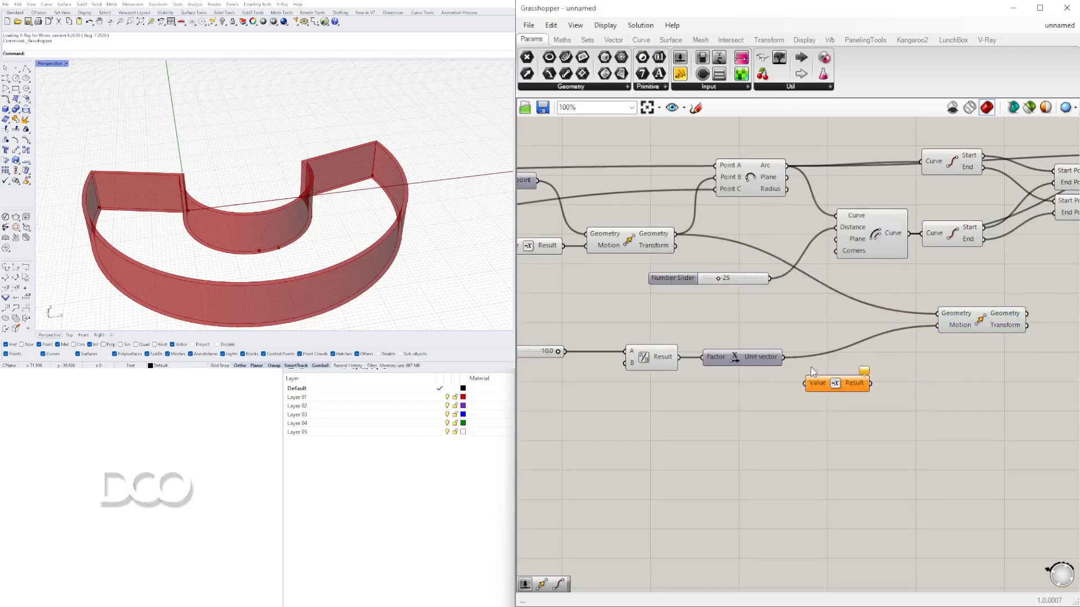
{"action": "left_click_drag", "start_coordinate": [782, 358], "coordinate": [936, 331]}
{"action": "left_click", "coordinate": [835, 387]}
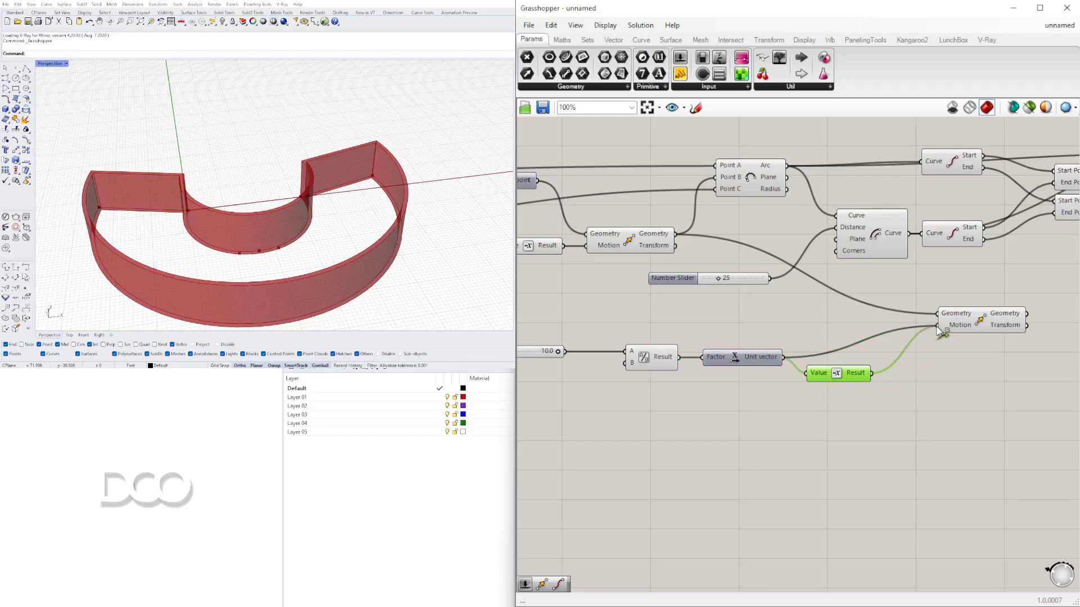
{"action": "left_click", "coordinate": [979, 330]}
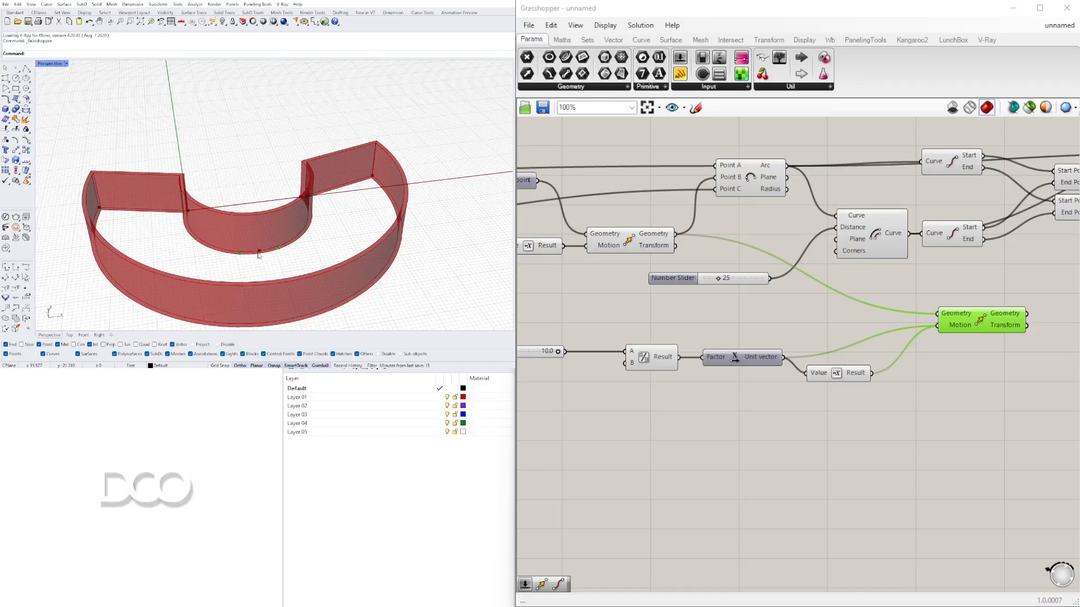
- Place a Polyline component and connect the new Move component's geometry to its Vertices input
{"action": "right_click_drag", "start_coordinate": [553, 350], "coordinate": [644, 346]}
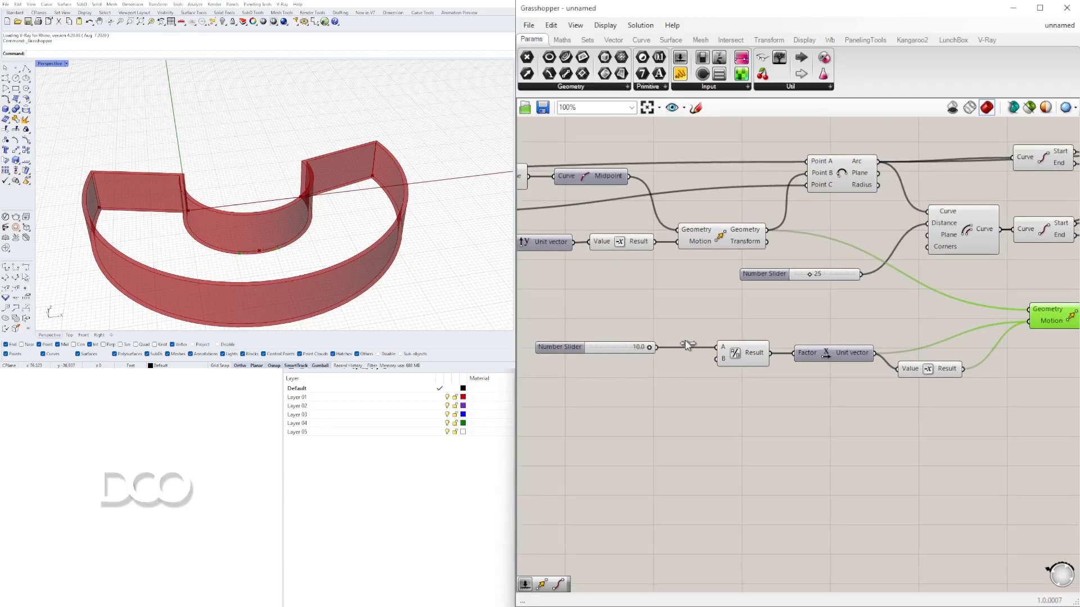
{"action": "left_click", "coordinate": [578, 348]}
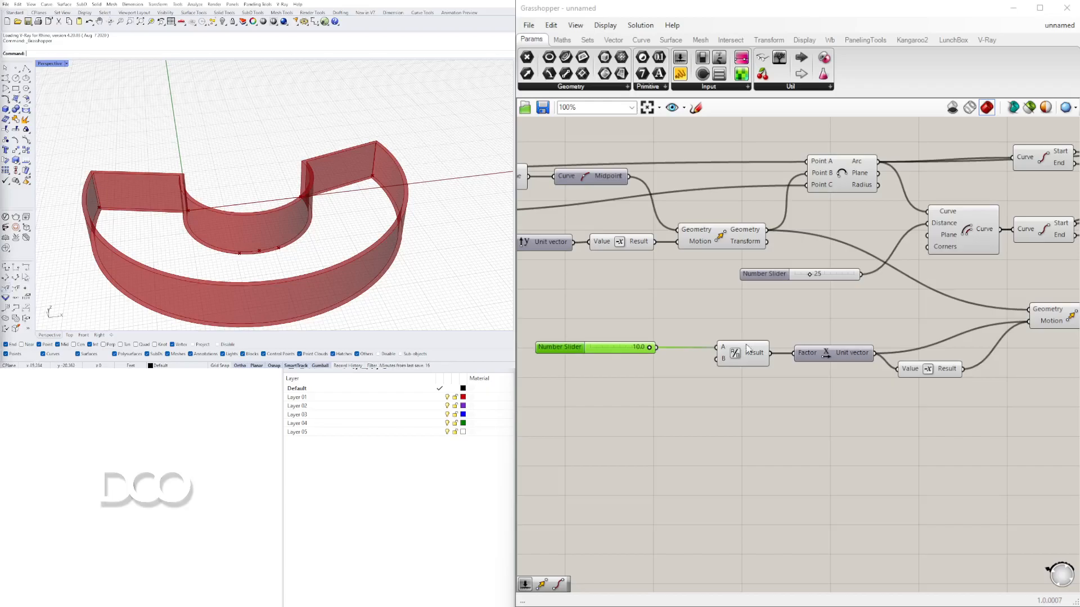
{"action": "scroll", "coordinate": [940, 318], "scroll_direction": "down", "scroll_amount": 2}
{"action": "right_click_drag", "start_coordinate": [940, 318], "coordinate": [843, 320]}
{"action": "scroll", "coordinate": [843, 318], "scroll_direction": "up", "scroll_amount": 2}
{"action": "left_click_drag", "start_coordinate": [843, 319], "coordinate": [820, 332]}
{"action": "double_click", "coordinate": [922, 325]}
{"action": "type", "text": "POLY"}
{"action": "left_click", "coordinate": [897, 173]}
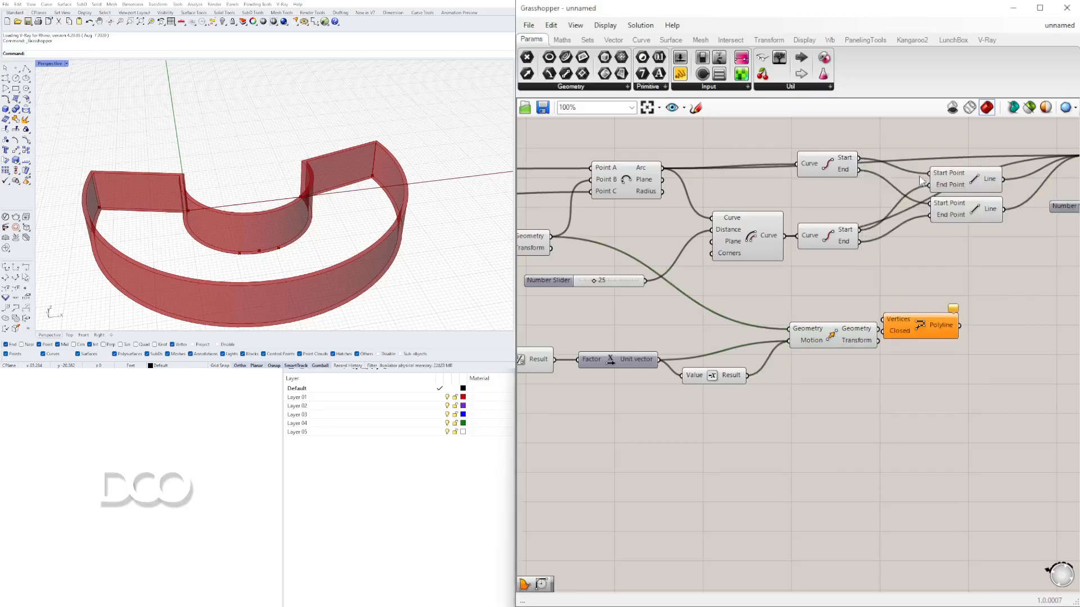
{"action": "left_click", "coordinate": [859, 337]}
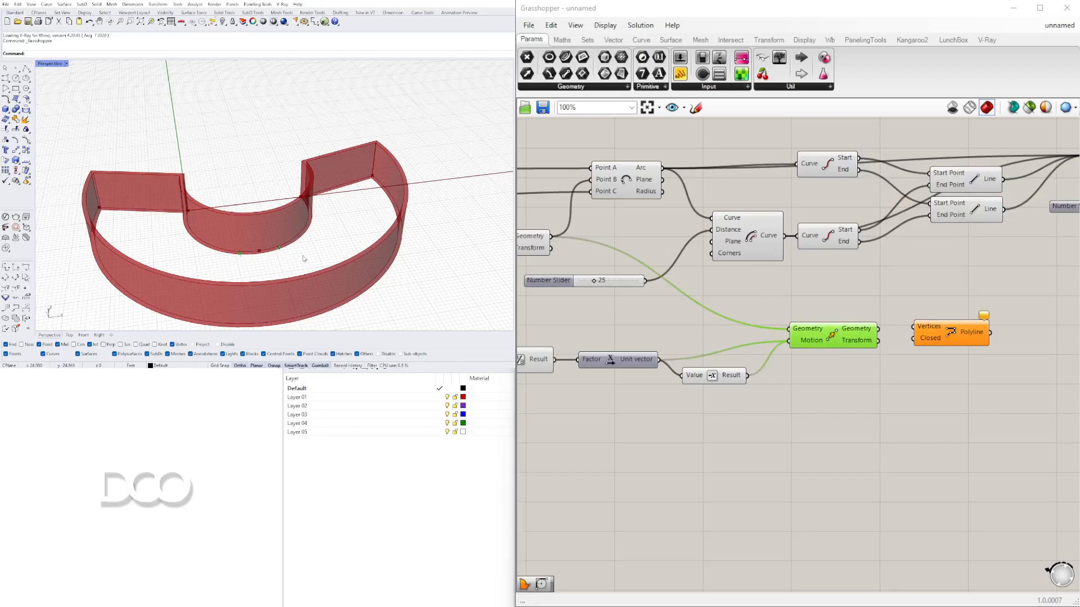
{"action": "left_click_drag", "start_coordinate": [878, 329], "coordinate": [984, 328]}
{"action": "left_click", "coordinate": [900, 372]}
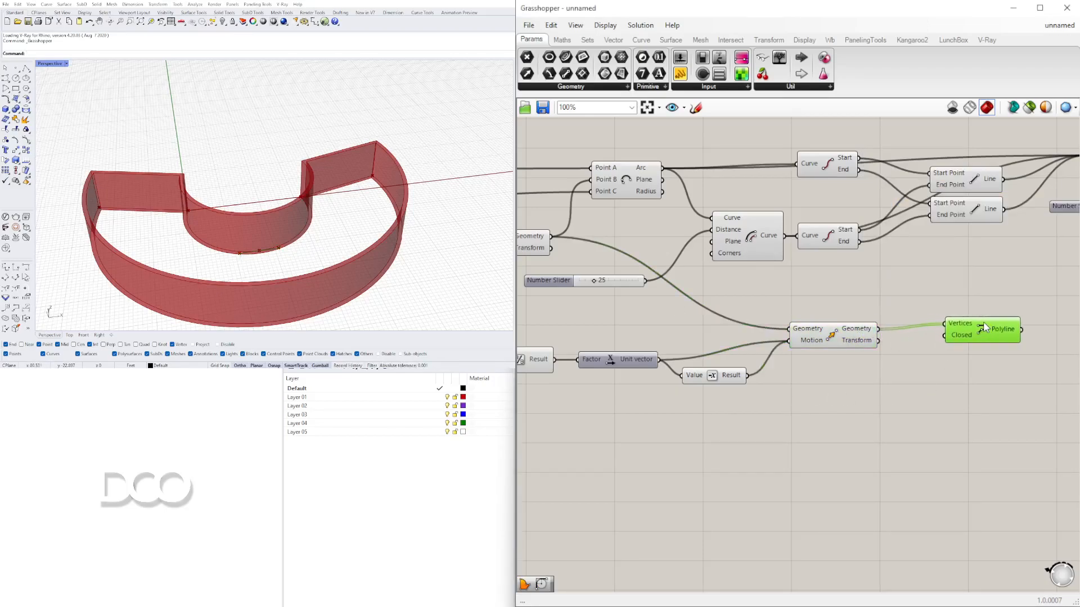
- Set the division Number Slider's maximum to 50 in its slider settings
{"action": "right_click_drag", "start_coordinate": [562, 360], "coordinate": [759, 329]}
{"action": "right_click_drag", "start_coordinate": [534, 334], "coordinate": [797, 335]}
{"action": "left_click_drag", "start_coordinate": [725, 332], "coordinate": [753, 332]}
{"action": "left_click_drag", "start_coordinate": [814, 326], "coordinate": [755, 328]}
{"action": "left_click", "coordinate": [752, 354]}
{"action": "double_click", "coordinate": [757, 332]}
{"action": "double_click", "coordinate": [775, 359]}
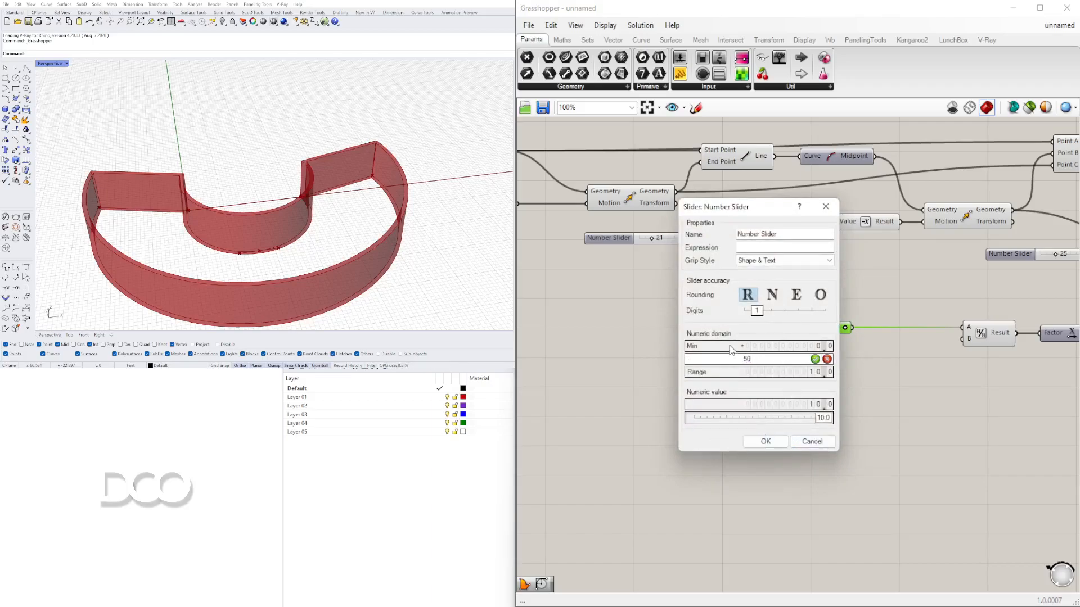
{"action": "type", "text": "50"}
{"action": "left_click", "coordinate": [765, 442]}
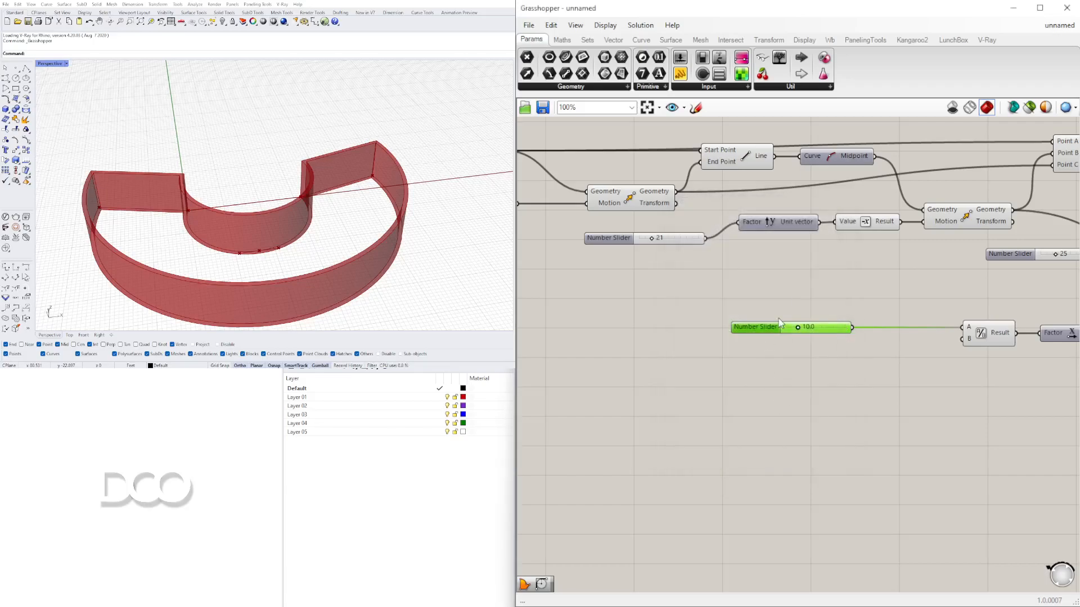
- Examine the moved polyline against the model from several angles in the Rhino viewport
{"action": "scroll", "coordinate": [793, 329], "scroll_direction": "up", "scroll_amount": 3}
{"action": "scroll", "coordinate": [792, 329], "scroll_direction": "up", "scroll_amount": 1}
{"action": "left_click_drag", "start_coordinate": [803, 329], "coordinate": [828, 326]}
{"action": "scroll", "coordinate": [793, 326], "scroll_direction": "down", "scroll_amount": 7}
{"action": "right_click_drag", "start_coordinate": [902, 366], "coordinate": [634, 371]}
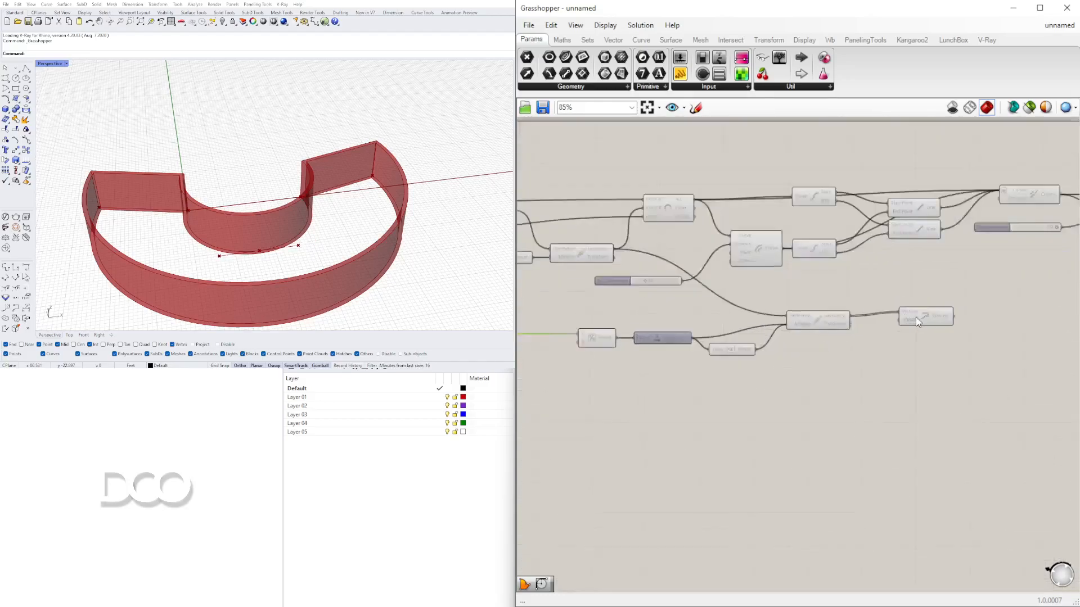
{"action": "scroll", "coordinate": [915, 317], "scroll_direction": "up", "scroll_amount": 3}
{"action": "left_click", "coordinate": [946, 319]}
{"action": "right_click_drag", "start_coordinate": [292, 231], "coordinate": [363, 217]}
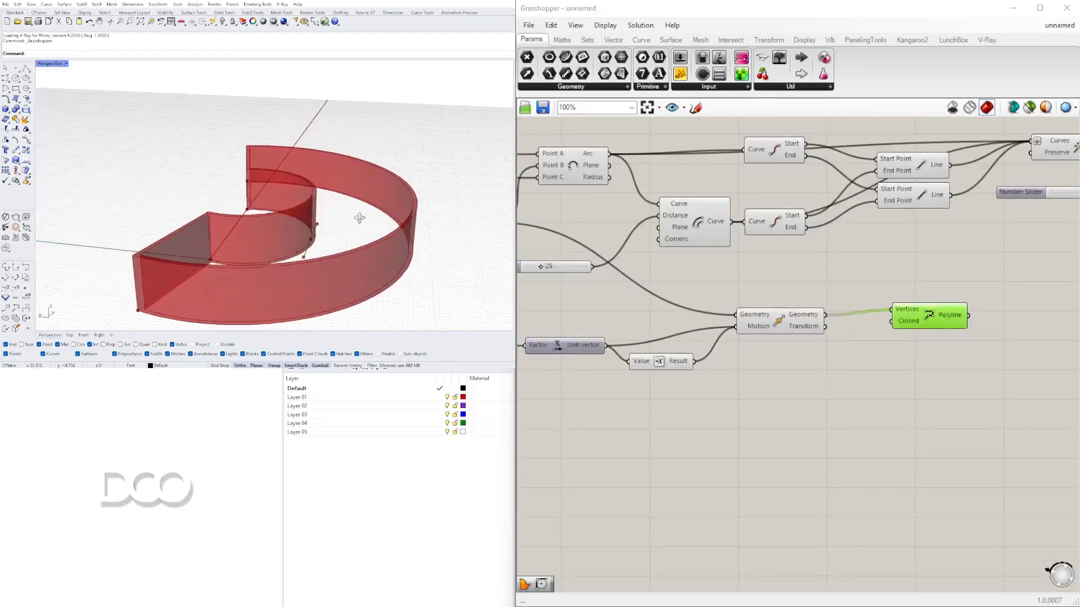
{"action": "scroll", "coordinate": [315, 250], "scroll_direction": "up", "scroll_amount": 6}
{"action": "right_click_drag", "start_coordinate": [315, 251], "coordinate": [322, 200]}
{"action": "scroll", "coordinate": [319, 265], "scroll_direction": "down", "scroll_amount": 6}
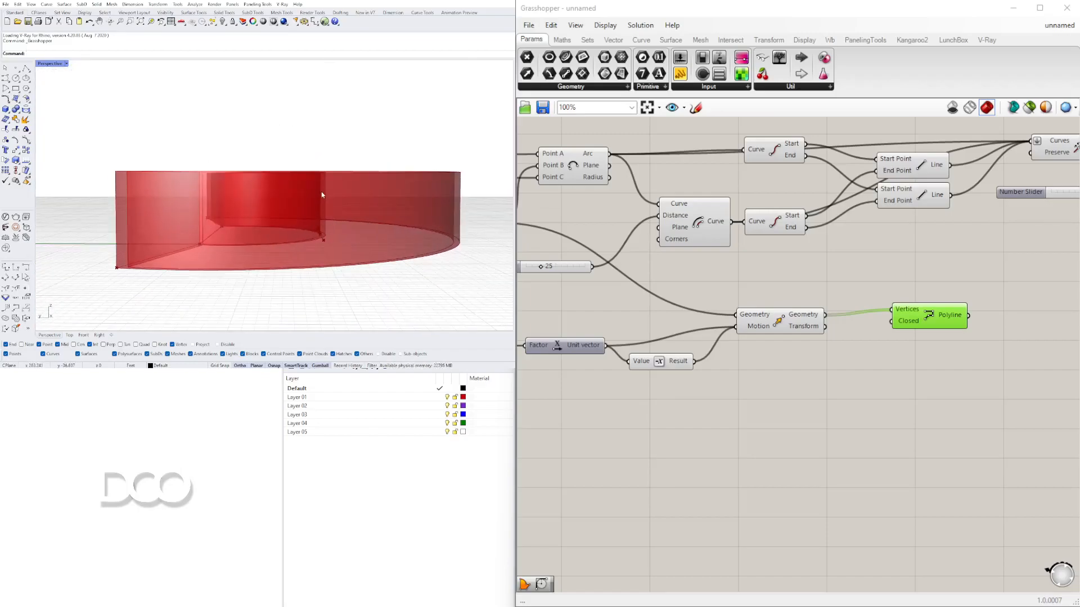
{"action": "mouse_move", "coordinate": [306, 235]}
{"action": "right_mouse_down"}
{"action": "mouse_move", "coordinate": [294, 235]}
{"action": "mouse_move", "coordinate": [307, 228]}
{"action": "right_mouse_up"}
{"action": "scroll", "coordinate": [984, 295], "scroll_direction": "down", "scroll_amount": 2}
{"action": "scroll", "coordinate": [984, 295], "scroll_direction": "up", "scroll_amount": 3}
- Add an Extrude component and connect the Polyline output to its Base input
{"action": "left_click_drag", "start_coordinate": [880, 325], "coordinate": [824, 348]}
{"action": "double_click", "coordinate": [959, 382]}
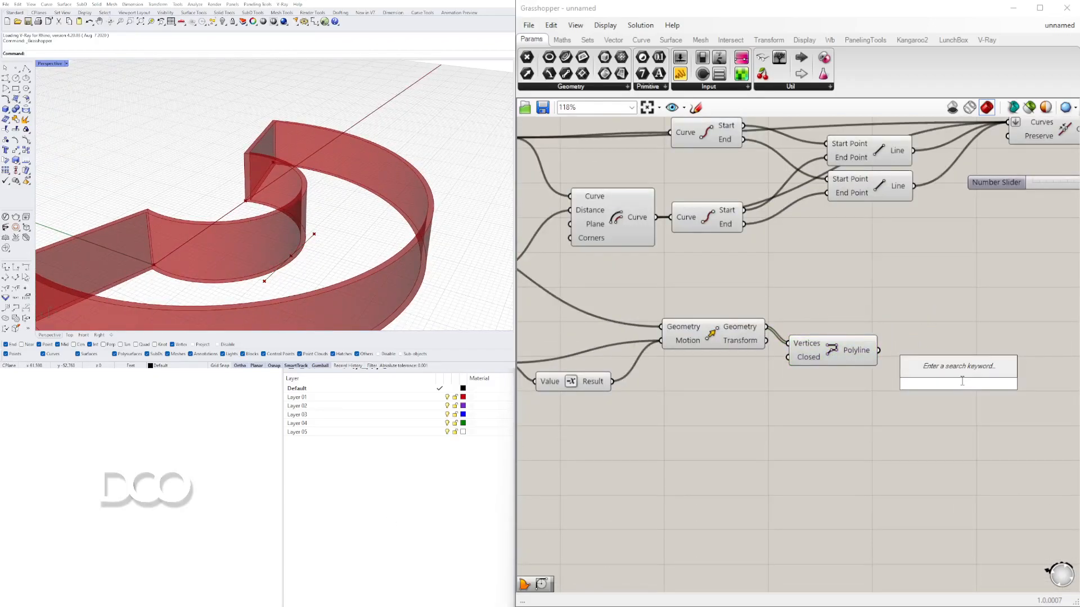
{"action": "type", "text": "extr"}
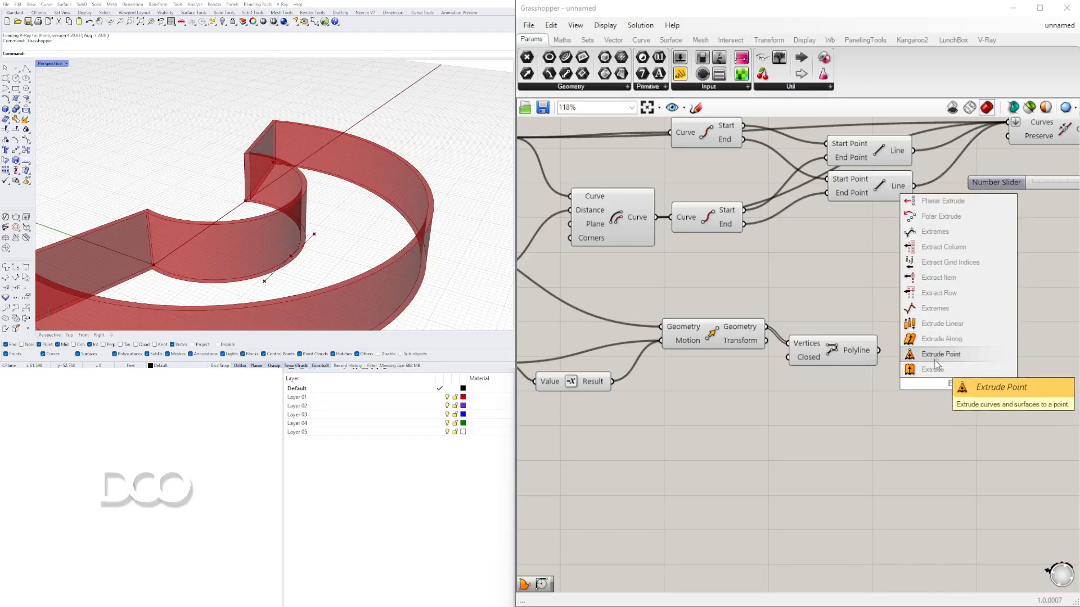
{"action": "left_click", "coordinate": [935, 369]}
{"action": "left_click_drag", "start_coordinate": [878, 352], "coordinate": [937, 366]}
- Add a Unit Z vector component and connect it to the Extrude component's Direction
{"action": "double_click", "coordinate": [794, 402]}
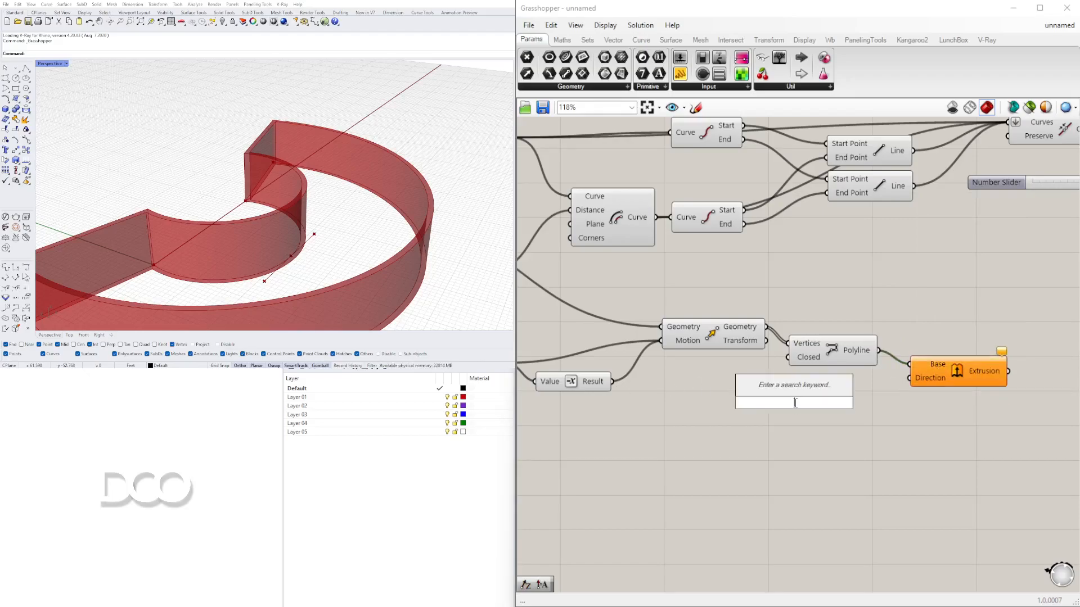
{"action": "type", "text": "z"}
{"action": "left_click", "coordinate": [789, 389]}
{"action": "left_click_drag", "start_coordinate": [802, 406], "coordinate": [909, 378]}
{"action": "left_click", "coordinate": [966, 372]}
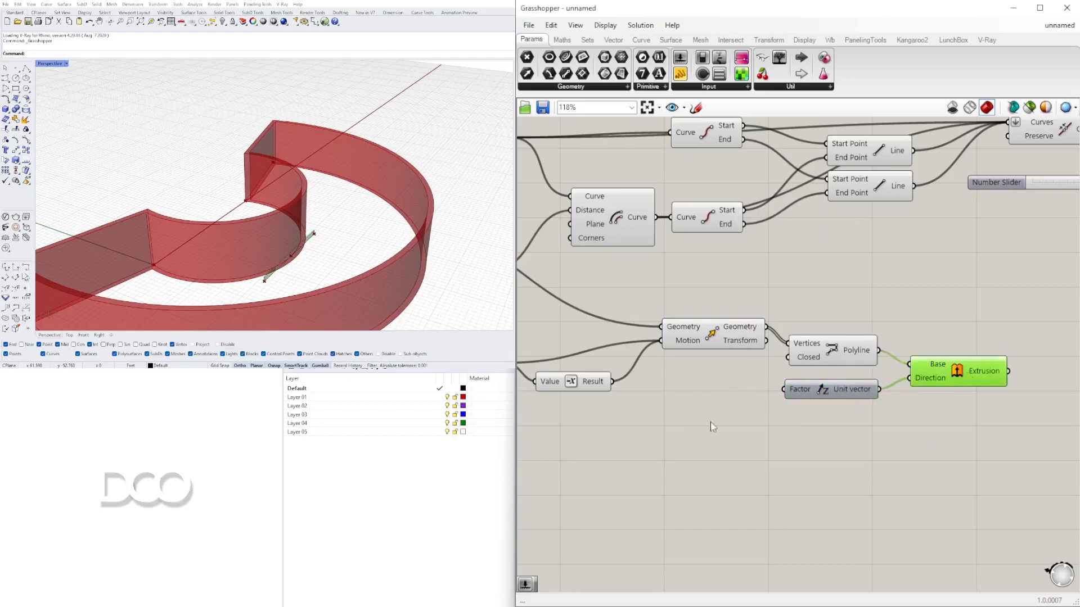
- Create a Number Slider with value 9 and connect it to the Unit Z Factor
{"action": "double_click", "coordinate": [679, 422]}
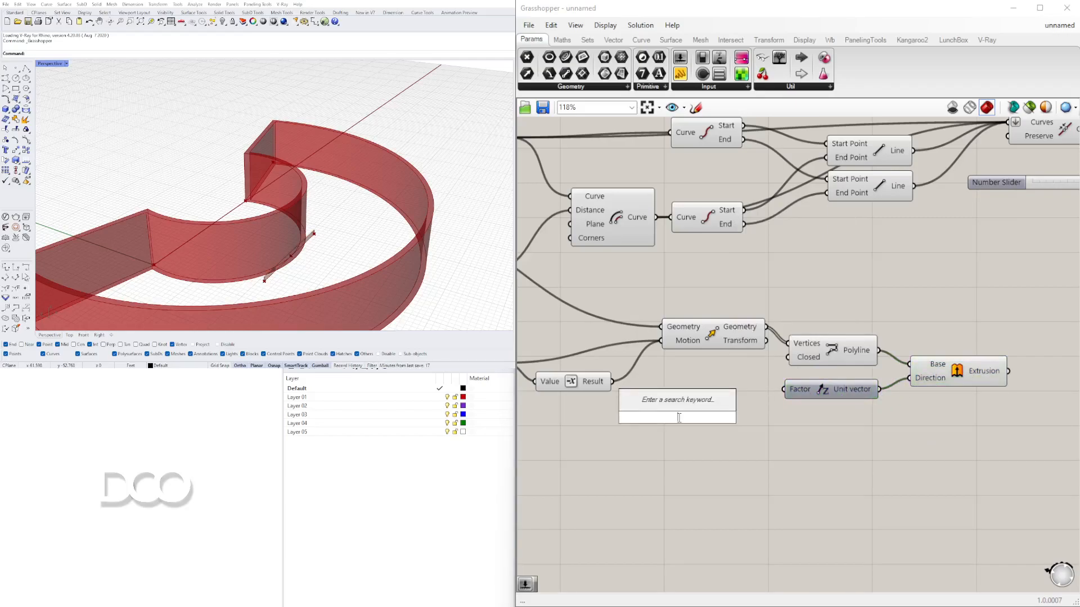
{"action": "type", "text": "8.5"}
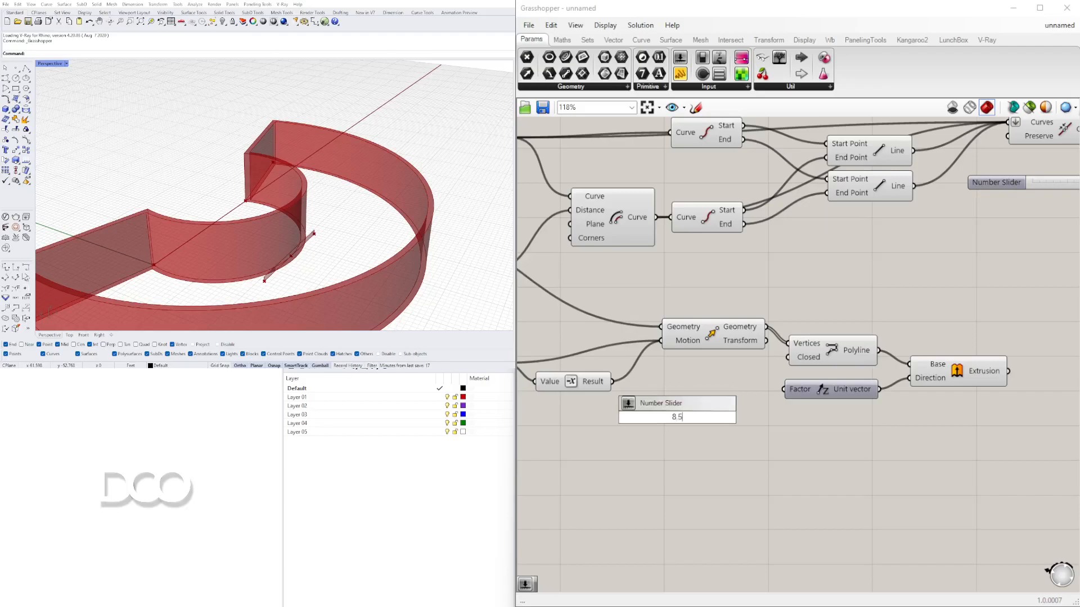
{"action": "key", "text": "Return"}
{"action": "scroll", "coordinate": [768, 400], "scroll_direction": "up", "scroll_amount": 3}
{"action": "left_click_drag", "start_coordinate": [747, 420], "coordinate": [795, 381]}
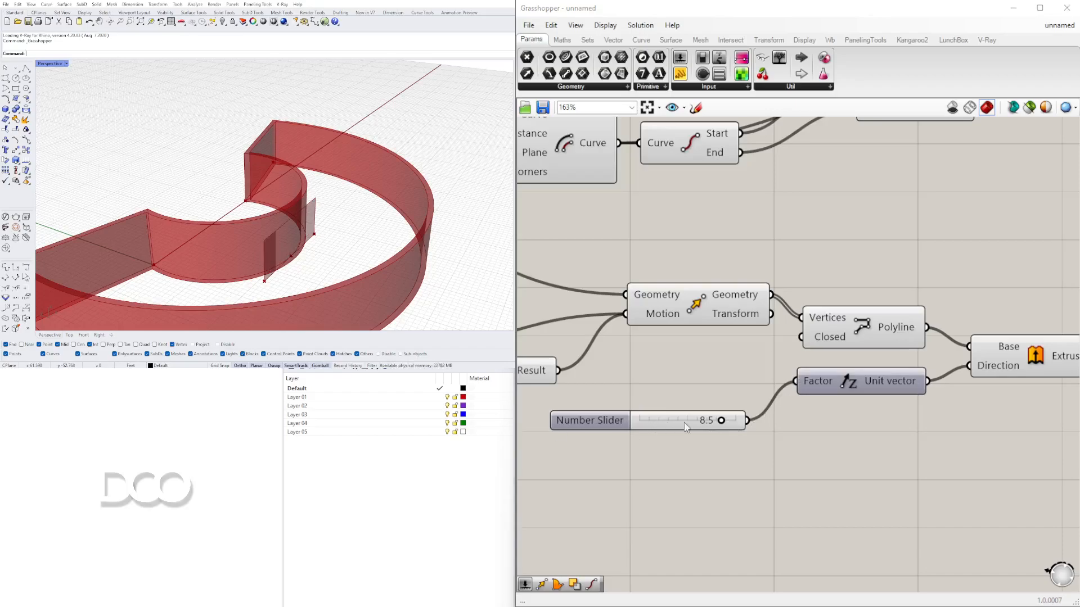
{"action": "scroll", "coordinate": [718, 428], "scroll_direction": "up", "scroll_amount": 4}
{"action": "double_click", "coordinate": [707, 423]}
{"action": "type", "text": "9"}
{"action": "key", "text": "Return"}
{"action": "right_click_drag", "start_coordinate": [337, 221], "coordinate": [304, 247]}
{"action": "scroll", "coordinate": [929, 289], "scroll_direction": "down", "scroll_amount": 5}
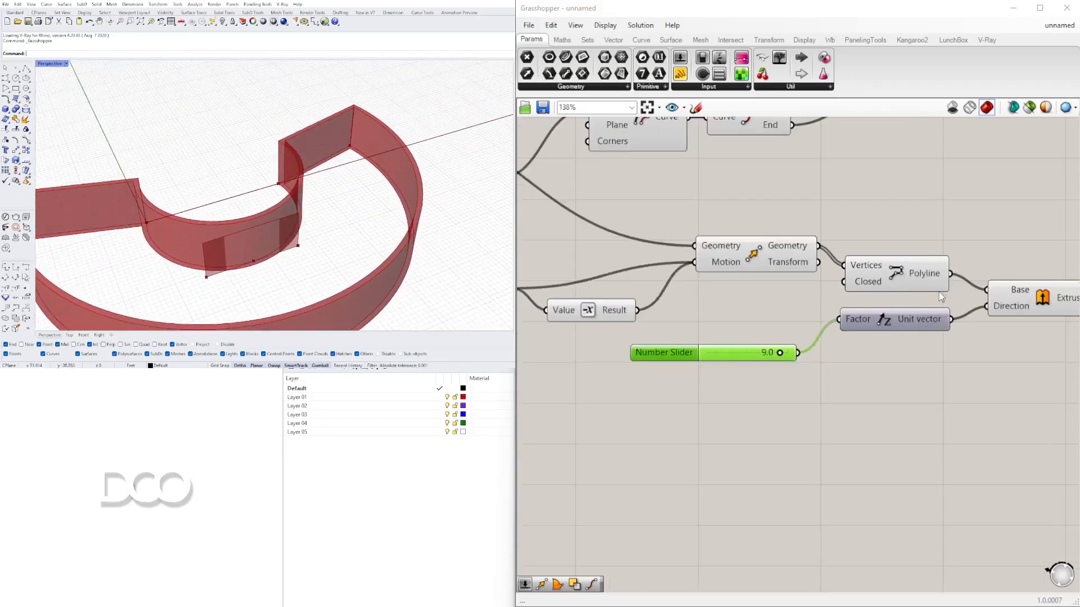
- Rearrange the Extrude, Unit Z and slider components on the canvas
{"action": "right_click_drag", "start_coordinate": [929, 290], "coordinate": [890, 347]}
{"action": "left_click_drag", "start_coordinate": [830, 379], "coordinate": [802, 413]}
{"action": "left_click_drag", "start_coordinate": [872, 460], "coordinate": [678, 387]}
{"action": "left_click_drag", "start_coordinate": [782, 412], "coordinate": [797, 432]}
{"action": "left_click", "coordinate": [922, 410]}
{"action": "left_click_drag", "start_coordinate": [994, 350], "coordinate": [1012, 376]}
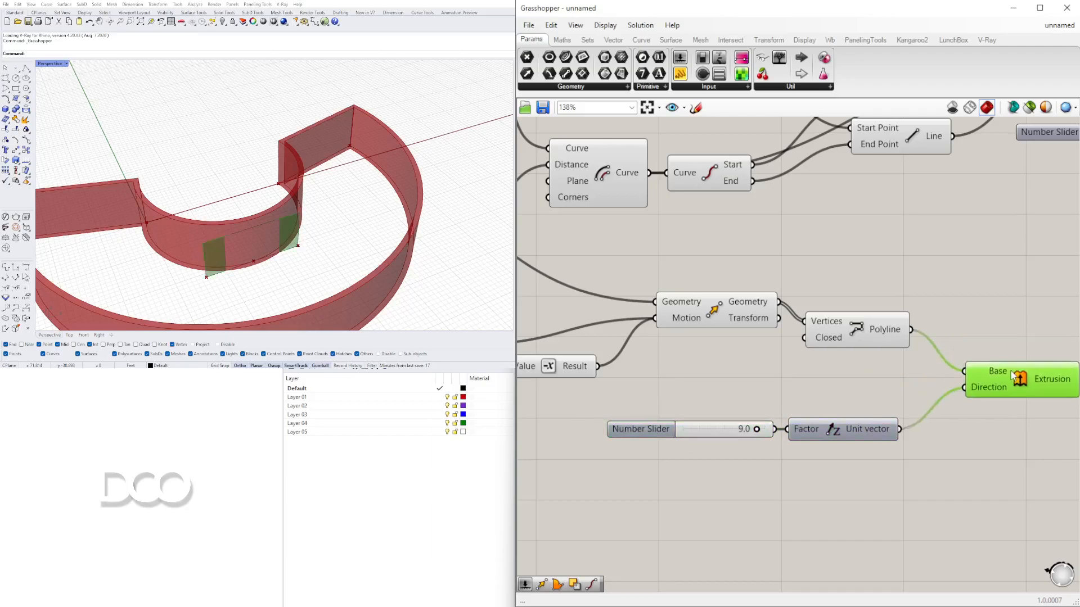
{"action": "right_click_drag", "start_coordinate": [1012, 375], "coordinate": [840, 342]}
- Inspect the extruded wall segment from different angles in the Rhino viewport
{"action": "right_click_drag", "start_coordinate": [194, 236], "coordinate": [337, 261]}
{"action": "scroll", "coordinate": [318, 252], "scroll_direction": "up", "scroll_amount": 3}
{"action": "scroll", "coordinate": [338, 249], "scroll_direction": "down", "scroll_amount": 6}
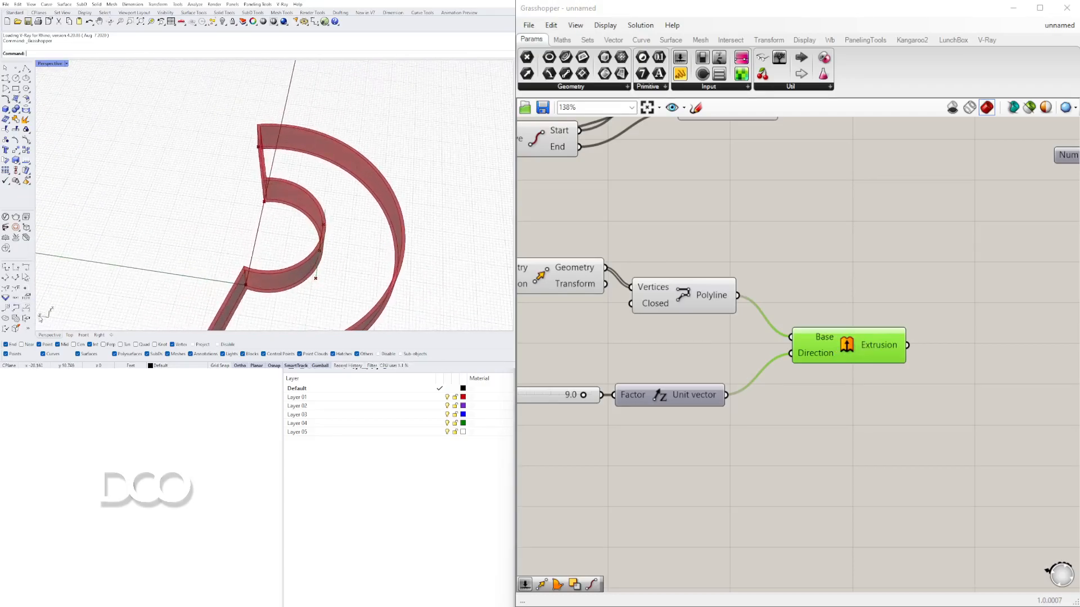
{"action": "right_click_drag", "start_coordinate": [401, 268], "coordinate": [325, 250]}
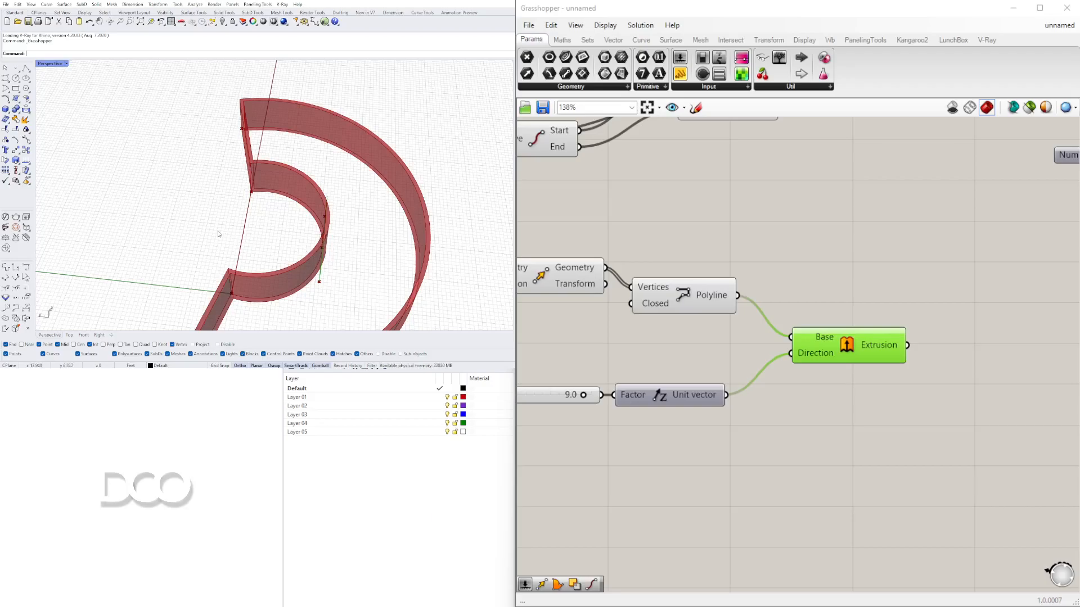
{"action": "right_click_drag", "start_coordinate": [936, 335], "coordinate": [803, 303]}
{"action": "scroll", "coordinate": [812, 282], "scroll_direction": "down", "scroll_amount": 4}
{"action": "left_click", "coordinate": [815, 350]}
{"action": "right_click_drag", "start_coordinate": [349, 222], "coordinate": [322, 236]}
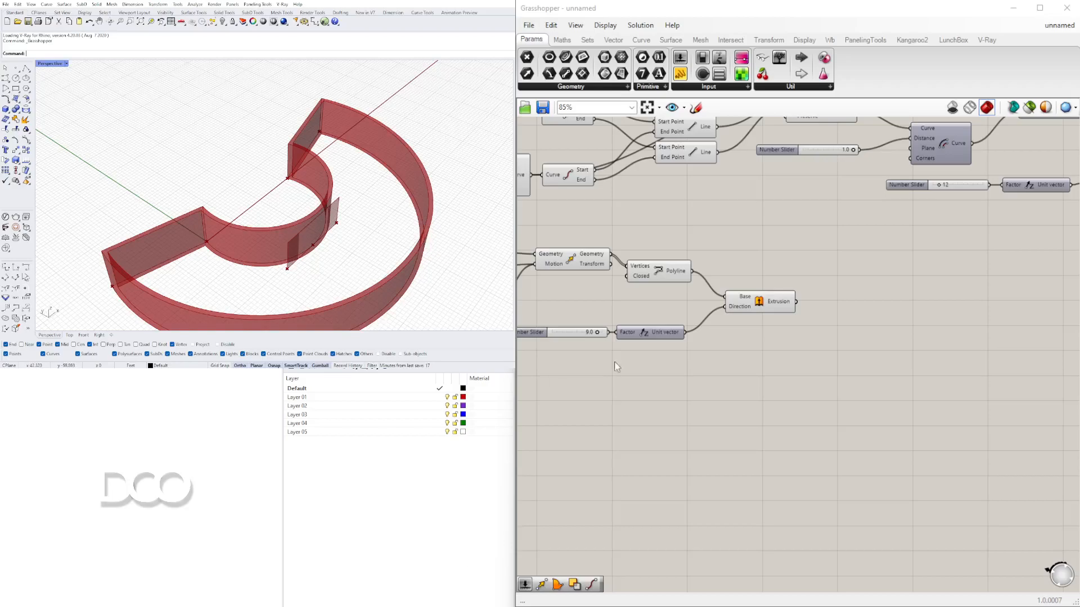
- Add a Move component and connect the Extrusion output to its Geometry input
{"action": "left_click", "coordinate": [780, 310]}
{"action": "scroll", "coordinate": [827, 303], "scroll_direction": "up", "scroll_amount": 3}
{"action": "double_click", "coordinate": [900, 329]}
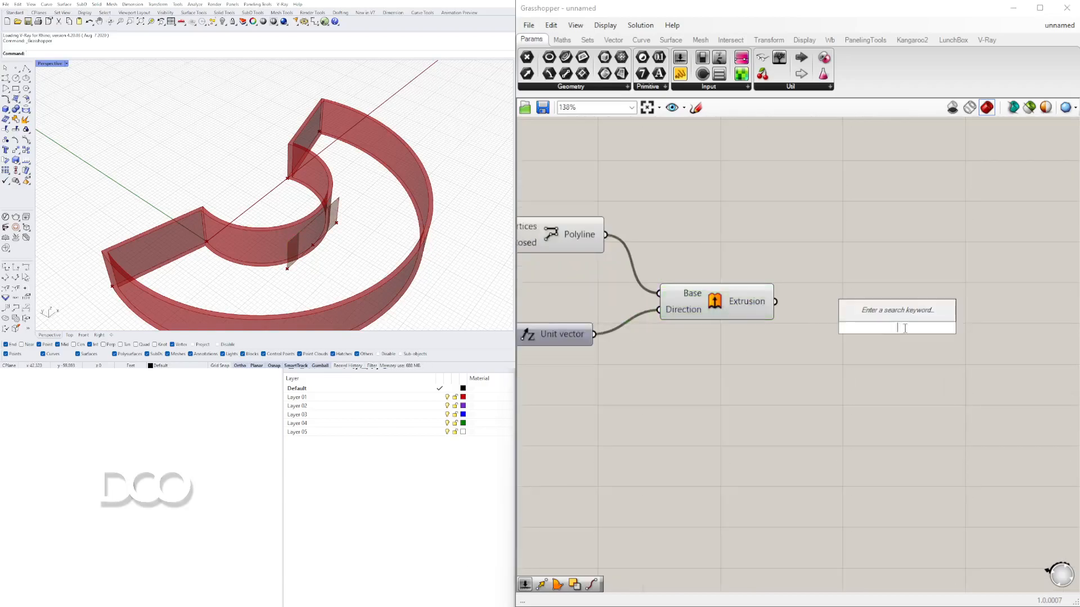
{"action": "type", "text": "MOVE"}
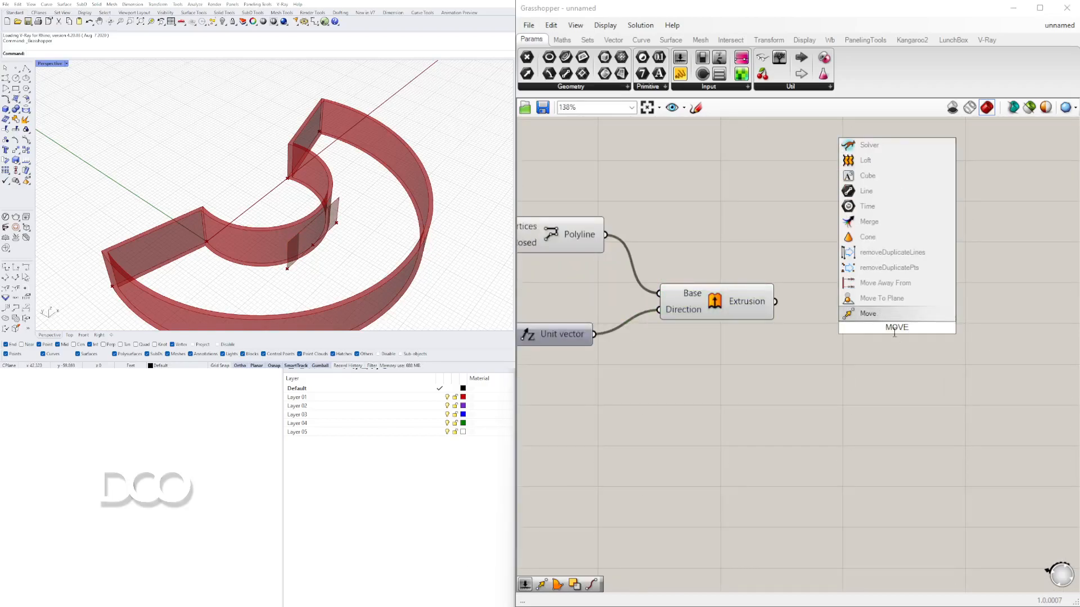
{"action": "key", "text": "Return"}
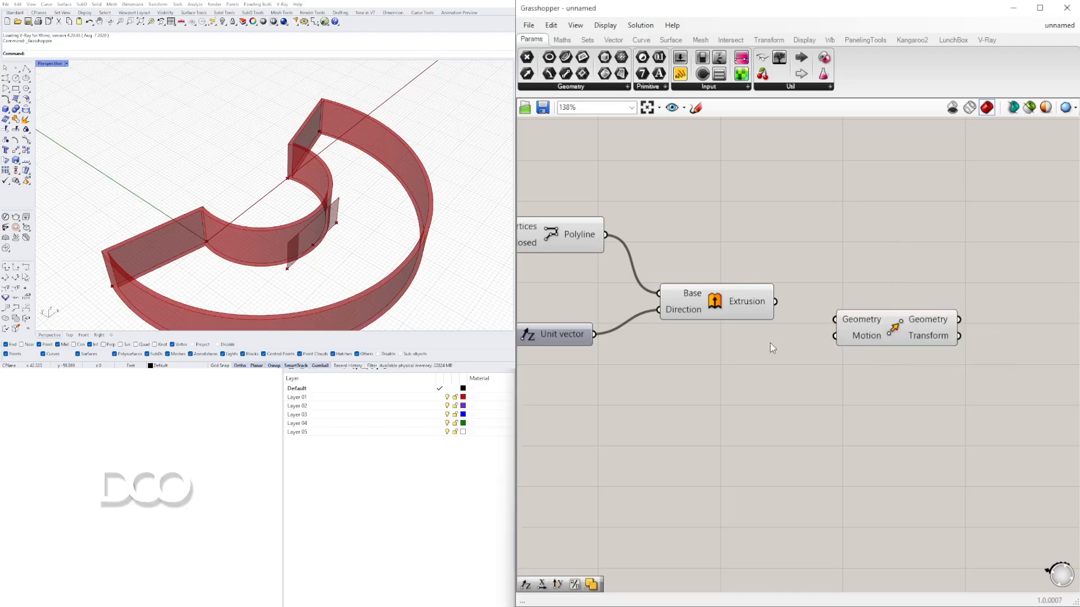
{"action": "left_click", "coordinate": [721, 304]}
{"action": "left_click", "coordinate": [316, 241]}
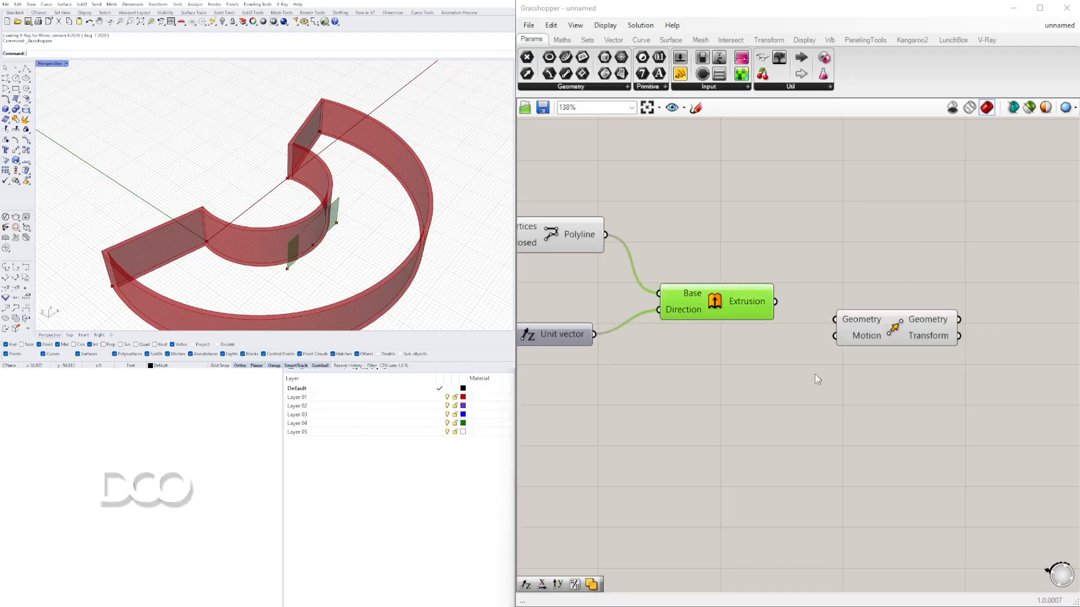
{"action": "left_click_drag", "start_coordinate": [776, 302], "coordinate": [887, 350]}
- Add a Unit Y vector component beside the Move component
{"action": "double_click", "coordinate": [754, 385]}
{"action": "type", "text": "y"}
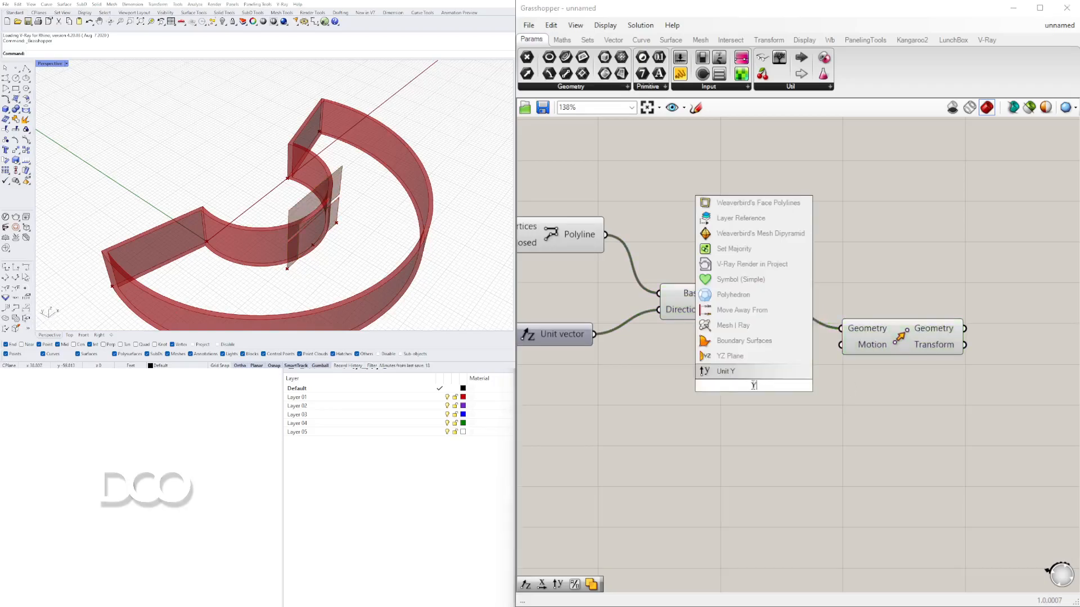
{"action": "left_click", "coordinate": [732, 377]}
{"action": "left_click_drag", "start_coordinate": [776, 388], "coordinate": [683, 392]}
- Add a Negative component fed by the Unit Y vector
{"action": "double_click", "coordinate": [787, 403]}
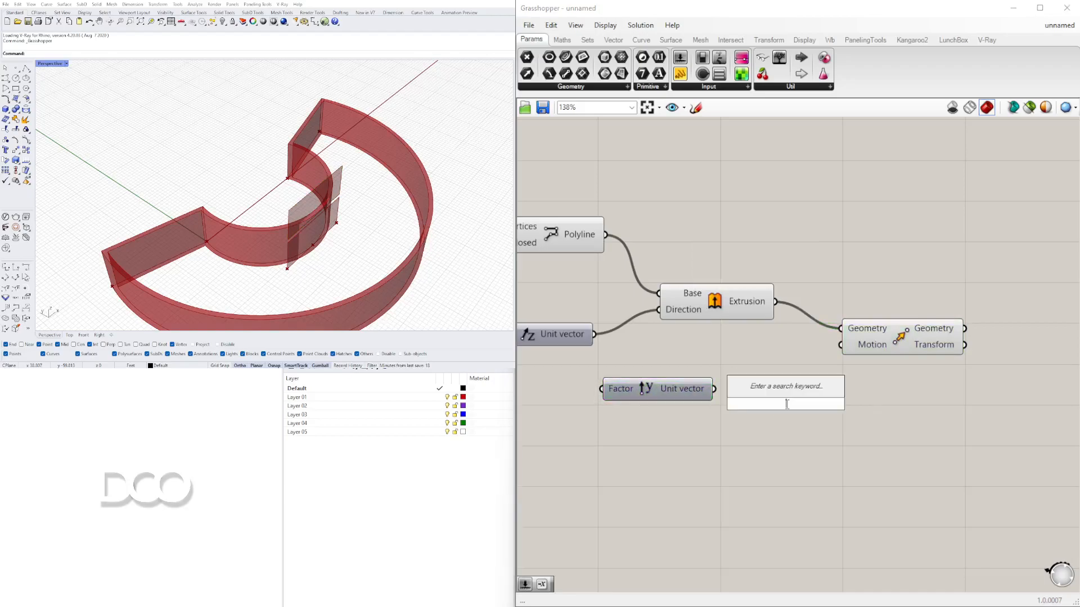
{"action": "type", "text": "neg"}
{"action": "left_click", "coordinate": [777, 389]}
{"action": "mouse_move", "coordinate": [715, 390]}
{"action": "left_mouse_down"}
{"action": "mouse_move", "coordinate": [737, 403]}
{"action": "mouse_move", "coordinate": [739, 390]}
{"action": "left_mouse_up"}
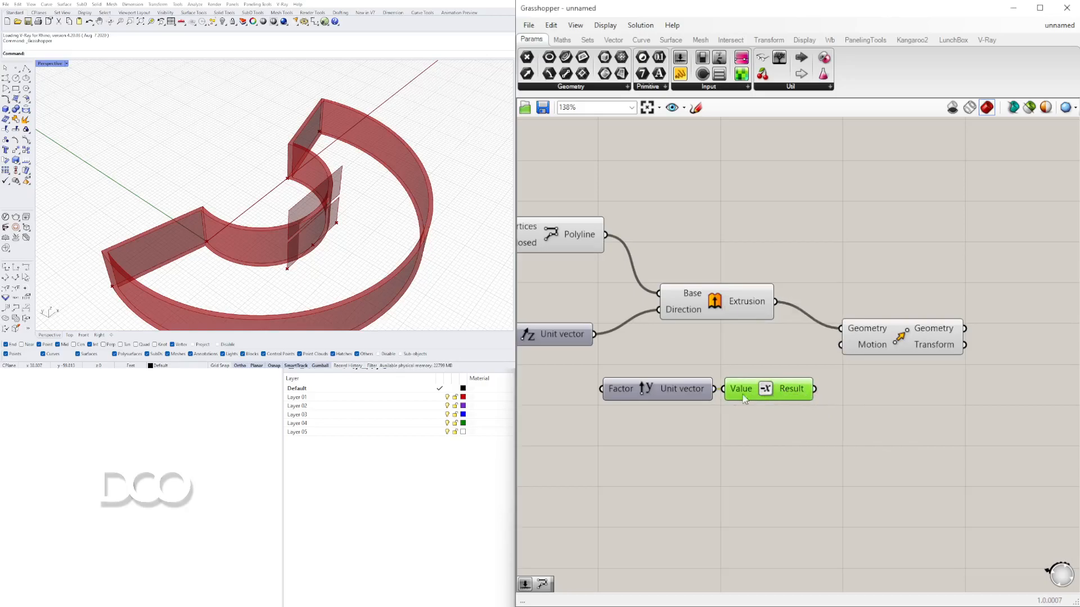
{"action": "left_click_drag", "start_coordinate": [760, 387], "coordinate": [790, 412]}
- Connect the Unit Y vector to the Move component's Motion and delete the Negative component
{"action": "left_click_drag", "start_coordinate": [715, 388], "coordinate": [840, 345]}
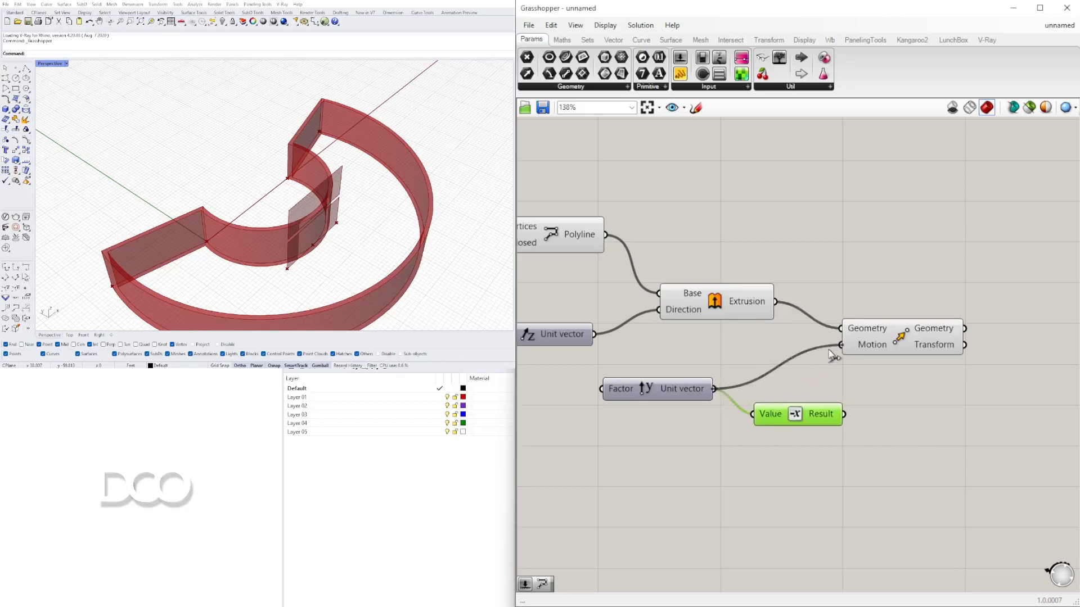
{"action": "left_click_drag", "start_coordinate": [797, 419], "coordinate": [797, 421]}
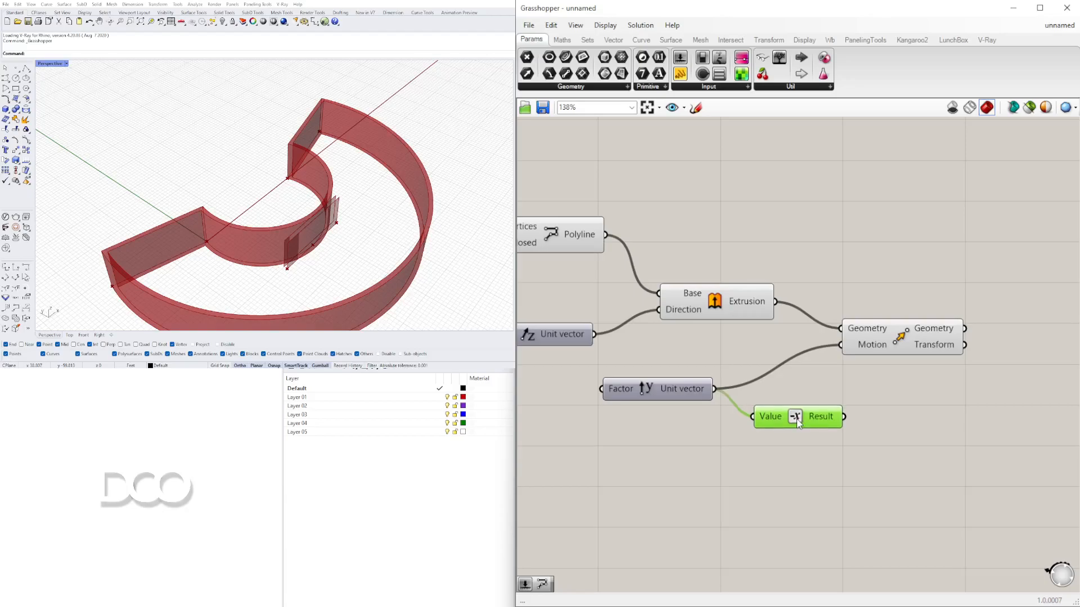
{"action": "key", "text": "Delete"}
- Create a Number Slider with value 15 and connect it to the Unit Y Factor
{"action": "scroll", "coordinate": [727, 402], "scroll_direction": "down", "scroll_amount": 2}
{"action": "left_click_drag", "start_coordinate": [685, 386], "coordinate": [730, 383]}
{"action": "right_click_drag", "start_coordinate": [563, 405], "coordinate": [717, 397]}
{"action": "double_click", "coordinate": [718, 396]}
{"action": "type", "text": "15"}
{"action": "key", "text": "Return"}
{"action": "scroll", "coordinate": [768, 395], "scroll_direction": "up", "scroll_amount": 2}
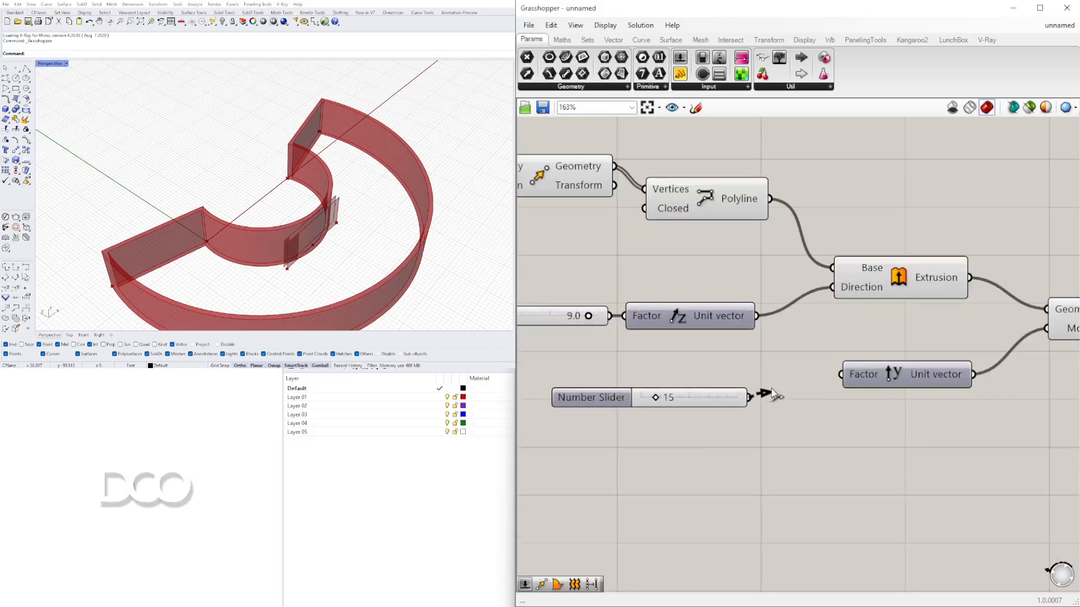
{"action": "left_click_drag", "start_coordinate": [749, 398], "coordinate": [831, 372]}
{"action": "left_click_drag", "start_coordinate": [717, 400], "coordinate": [789, 381]}
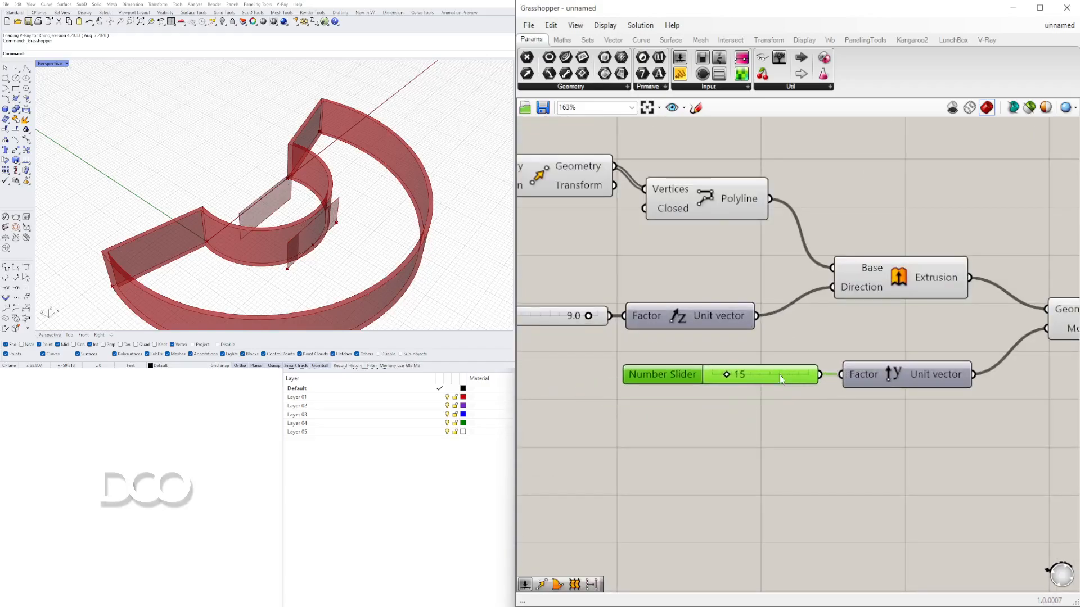
- Drag the Unit Y slider to 10
{"action": "scroll", "coordinate": [788, 382], "scroll_direction": "up", "scroll_amount": 3}
{"action": "mouse_move", "coordinate": [600, 382]}
{"action": "left_mouse_down"}
{"action": "mouse_move", "coordinate": [622, 382]}
{"action": "mouse_move", "coordinate": [591, 382]}
{"action": "left_mouse_up"}
{"action": "scroll", "coordinate": [661, 321], "scroll_direction": "down", "scroll_amount": 4}
{"action": "right_click_drag", "start_coordinate": [724, 303], "coordinate": [723, 338]}
{"action": "left_click", "coordinate": [777, 303]}
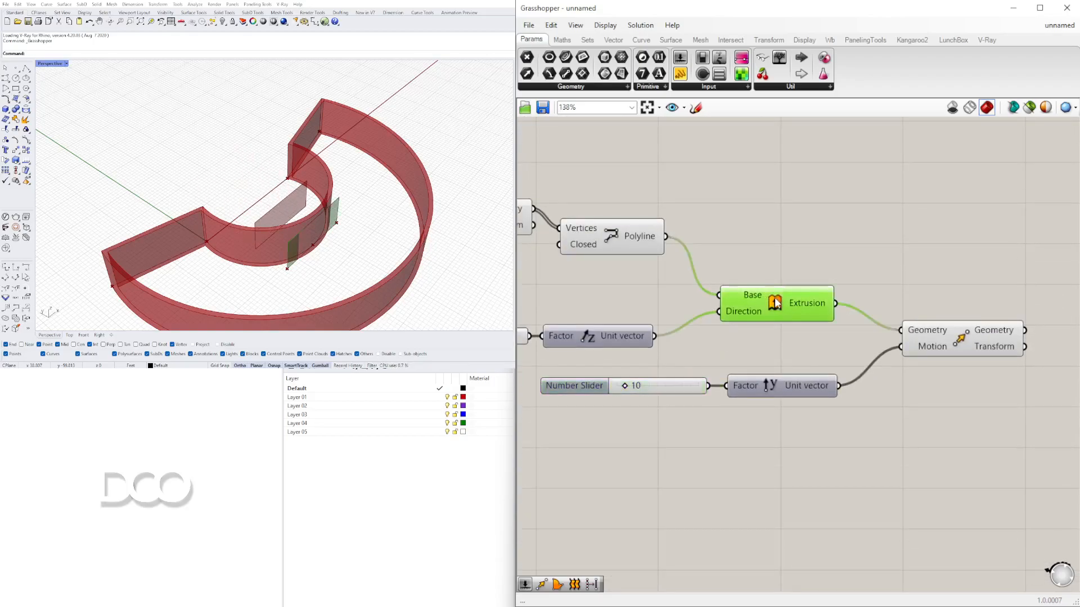
- Turn off the preview of the first Extrude component
{"action": "right_click", "coordinate": [779, 304]}
{"action": "left_click", "coordinate": [795, 323]}
{"action": "right_click_drag", "start_coordinate": [332, 222], "coordinate": [303, 264]}
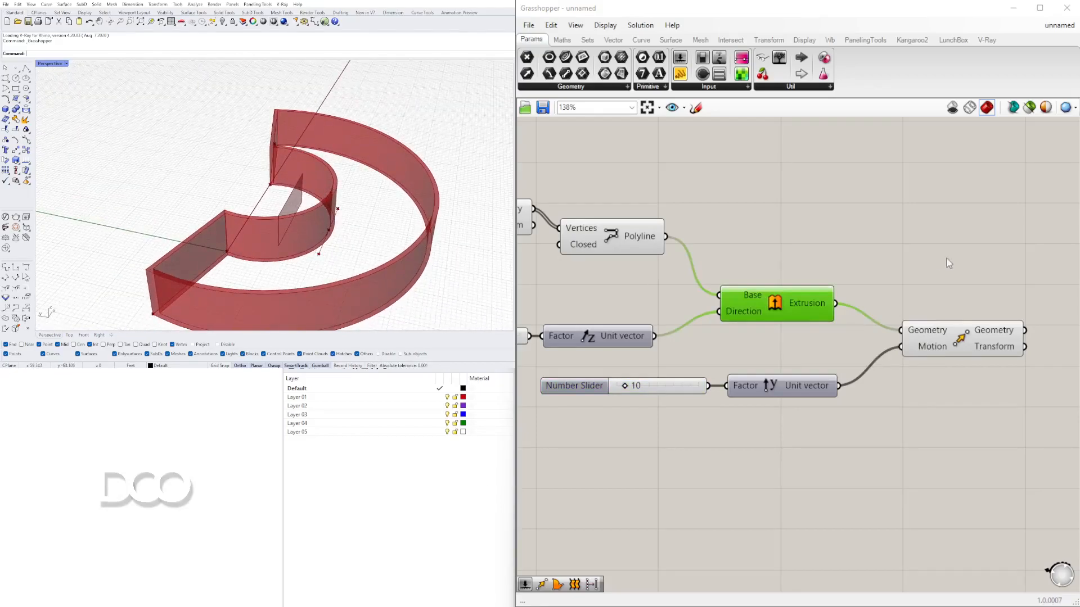
{"action": "scroll", "coordinate": [826, 347], "scroll_direction": "down", "scroll_amount": 3}
{"action": "scroll", "coordinate": [826, 347], "scroll_direction": "up", "scroll_amount": 1}
{"action": "left_click", "coordinate": [799, 343]}
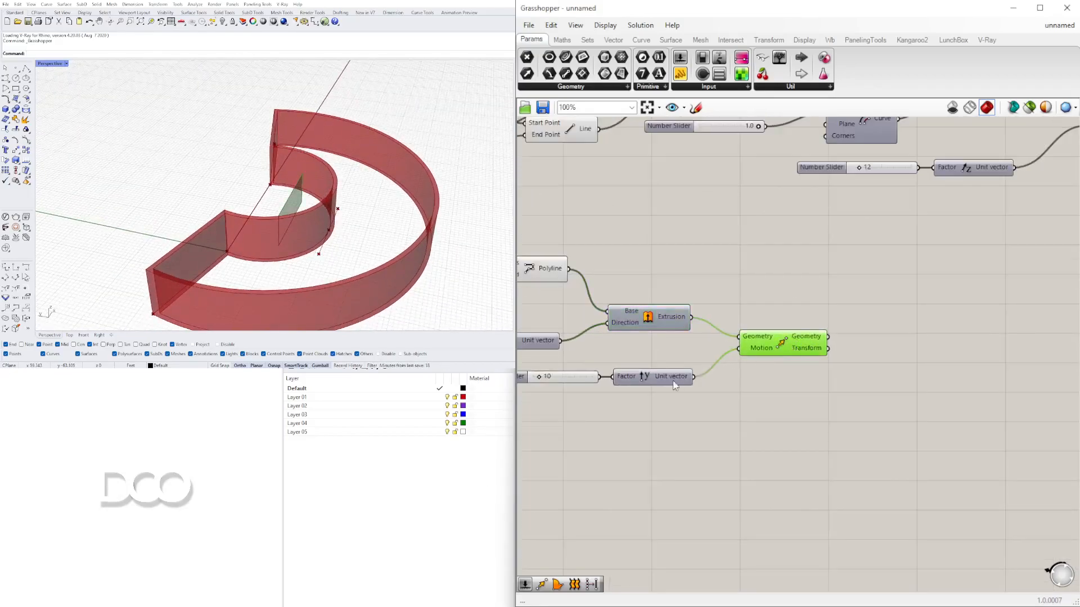
- Add another Extrude component beside the Move component
{"action": "right_click_drag", "start_coordinate": [674, 386], "coordinate": [736, 374]}
{"action": "left_click", "coordinate": [352, 229]}
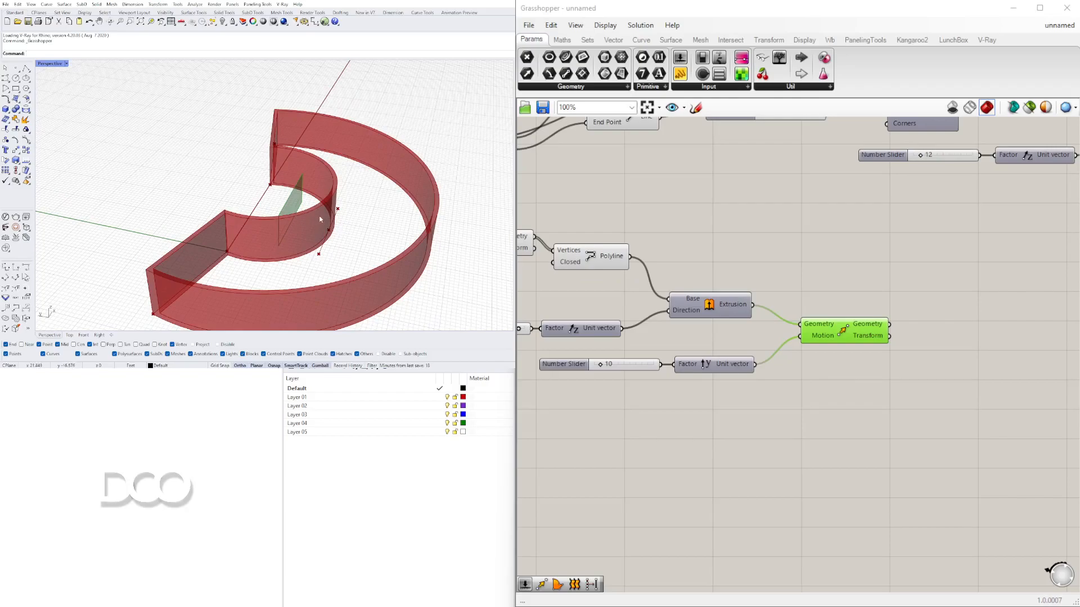
{"action": "right_click_drag", "start_coordinate": [908, 358], "coordinate": [851, 334]}
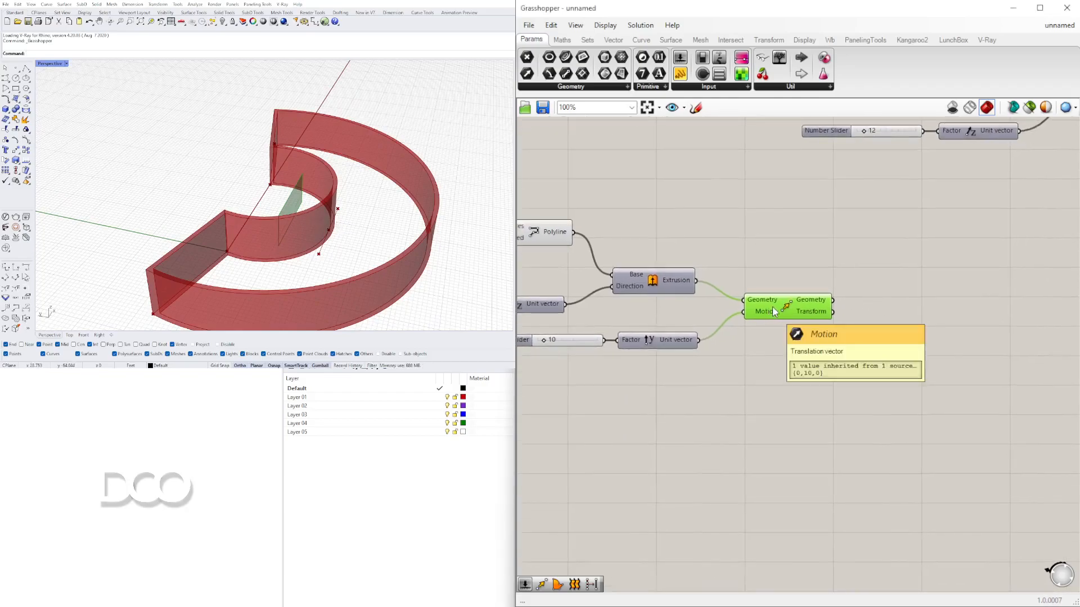
{"action": "left_click", "coordinate": [815, 349]}
{"action": "double_click", "coordinate": [814, 344]}
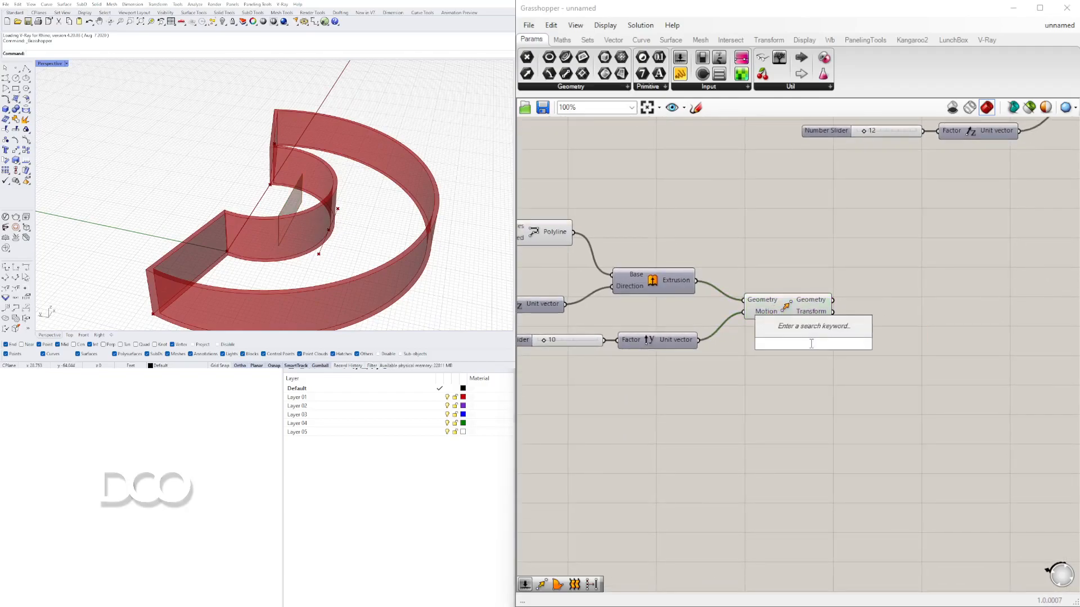
{"action": "type", "text": "extru"}
{"action": "left_click", "coordinate": [781, 331]}
{"action": "left_click_drag", "start_coordinate": [805, 346], "coordinate": [912, 348]}
{"action": "left_click", "coordinate": [786, 313]}
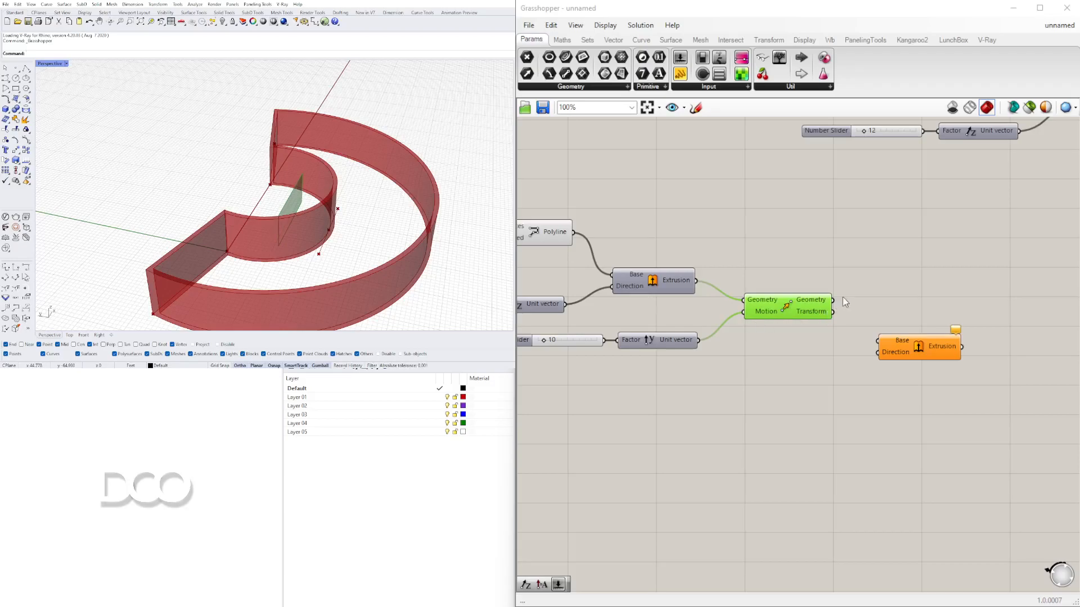
- Connect the Move output to the new Extrude's Base, and duplicate the Unit Y slider and vector pair below it
{"action": "left_click_drag", "start_coordinate": [833, 300], "coordinate": [925, 337]}
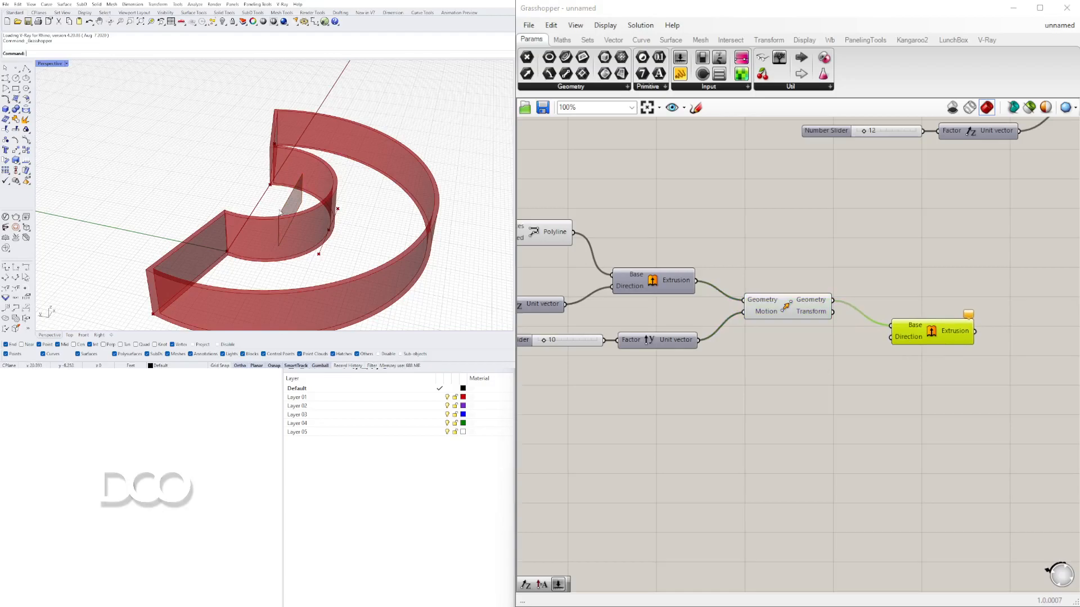
{"action": "left_click_drag", "start_coordinate": [664, 382], "coordinate": [573, 331]}
{"action": "left_click_drag", "start_coordinate": [647, 348], "coordinate": [711, 387]}
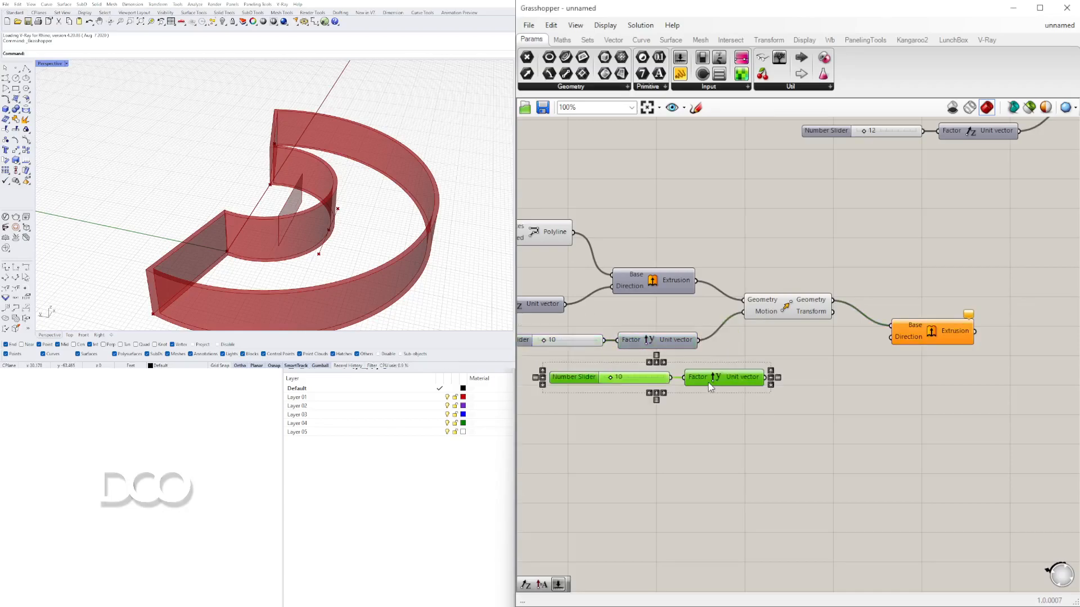
- Add a Negative component, feeding the copied Unit Y vector through it into the new Extrude's Direction
{"action": "scroll", "coordinate": [816, 370], "scroll_direction": "up", "scroll_amount": 3}
{"action": "double_click", "coordinate": [815, 376]}
{"action": "type", "text": "NE"}
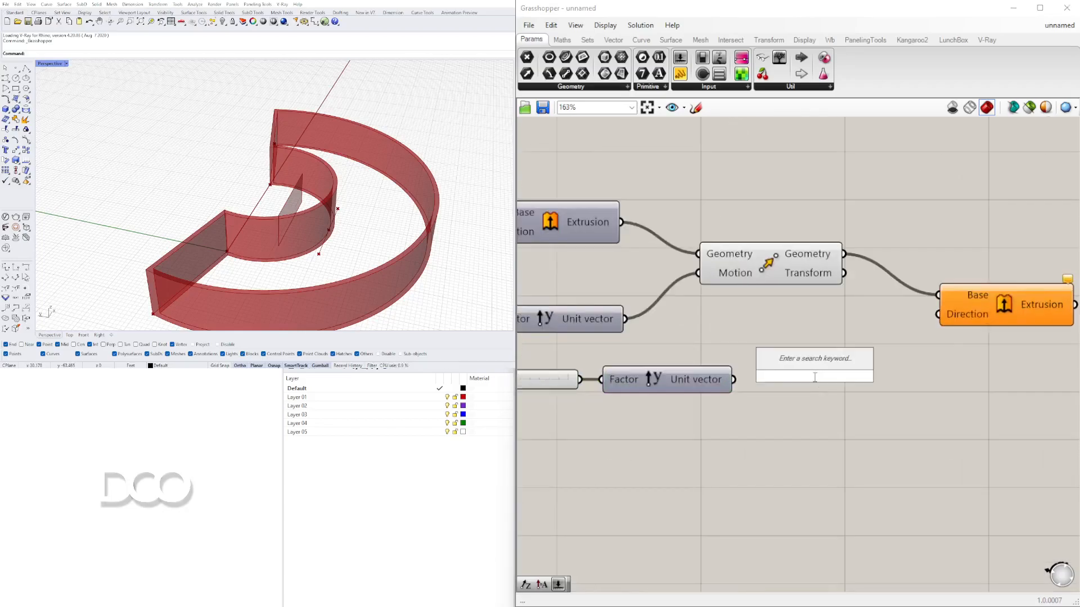
{"action": "type", "text": "G"}
{"action": "left_click", "coordinate": [796, 362]}
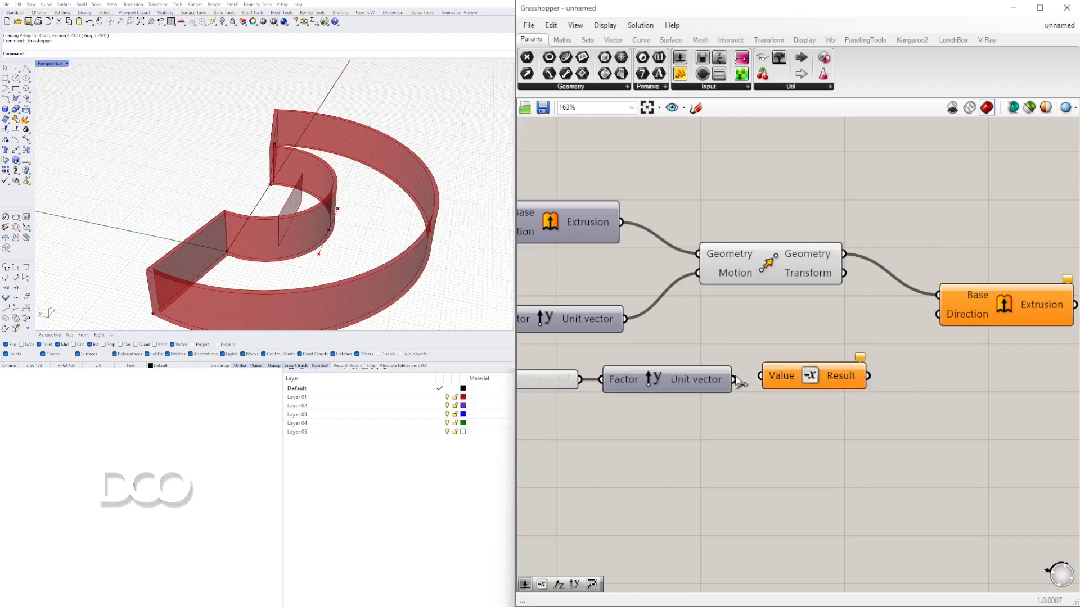
{"action": "left_click_drag", "start_coordinate": [735, 379], "coordinate": [769, 376]}
{"action": "left_click_drag", "start_coordinate": [868, 376], "coordinate": [938, 314]}
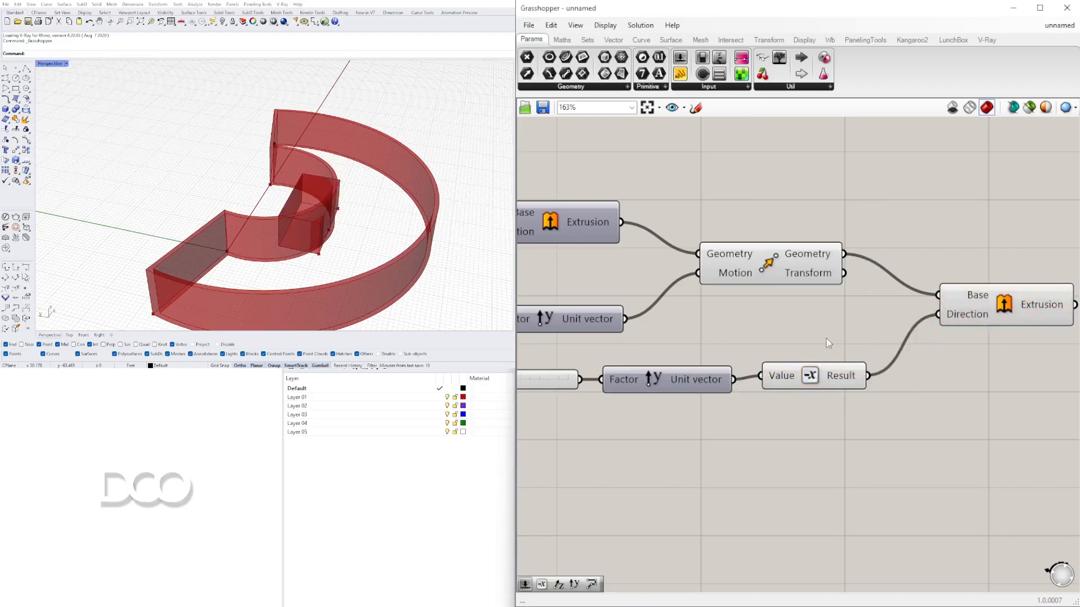
- Set the copied Number Slider to 33
{"action": "mouse_move", "coordinate": [804, 377]}
{"action": "left_mouse_down"}
{"action": "mouse_move", "coordinate": [792, 384]}
{"action": "mouse_move", "coordinate": [808, 381]}
{"action": "left_mouse_up"}
{"action": "scroll", "coordinate": [791, 383], "scroll_direction": "down", "scroll_amount": 2}
{"action": "right_click_drag", "start_coordinate": [726, 387], "coordinate": [891, 365]}
{"action": "scroll", "coordinate": [680, 325], "scroll_direction": "up", "scroll_amount": 5}
{"action": "left_click_drag", "start_coordinate": [635, 313], "coordinate": [622, 307]}
{"action": "scroll", "coordinate": [622, 306], "scroll_direction": "down", "scroll_amount": 5}
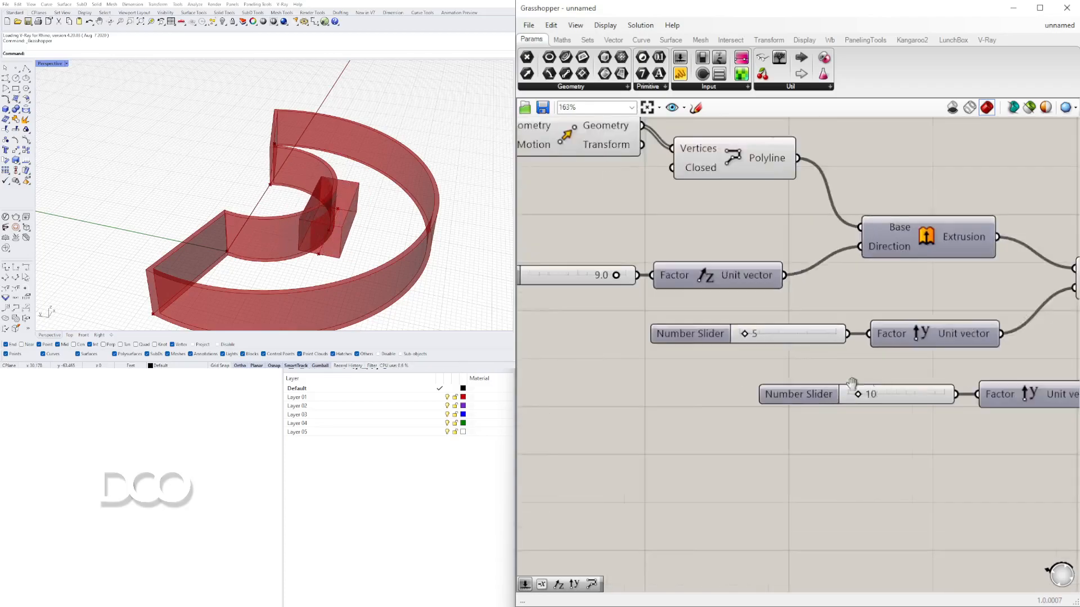
{"action": "scroll", "coordinate": [690, 390], "scroll_direction": "up", "scroll_amount": 4}
{"action": "left_click_drag", "start_coordinate": [689, 391], "coordinate": [716, 392]}
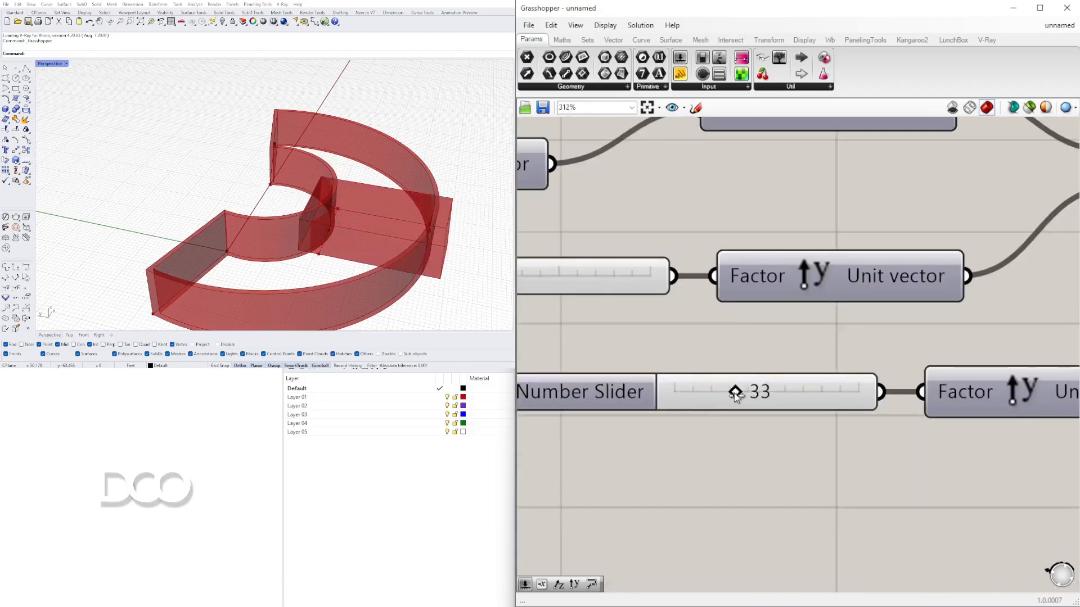
- Orbit the Rhino viewport and select geometry to inspect the new extruded block against the curved walls
{"action": "right_click_drag", "start_coordinate": [304, 225], "coordinate": [284, 262]}
{"action": "right_click_drag", "start_coordinate": [274, 218], "coordinate": [325, 216]}
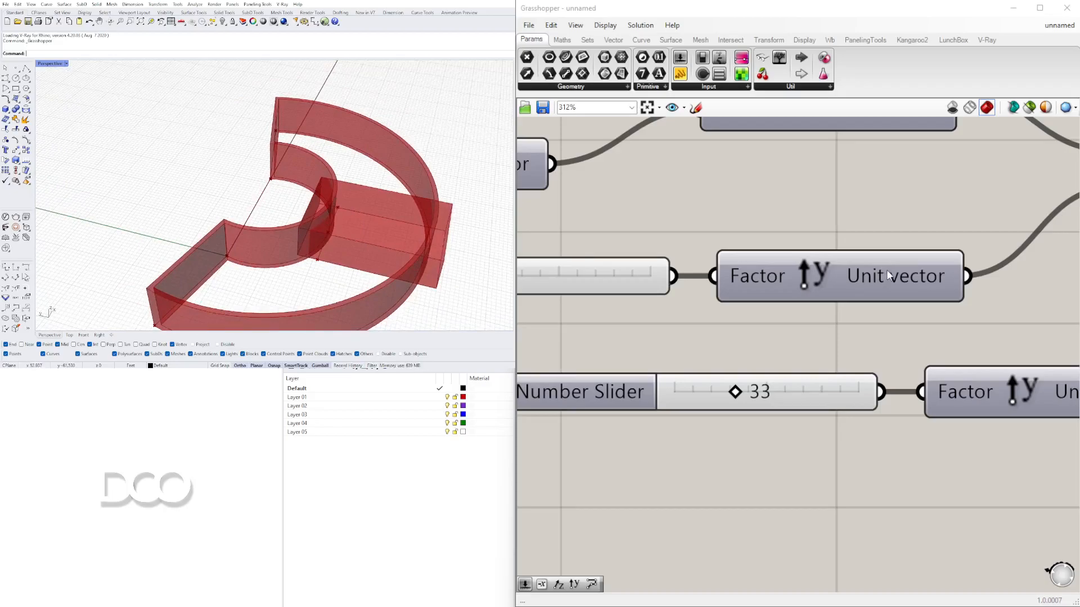
{"action": "right_click_drag", "start_coordinate": [460, 223], "coordinate": [414, 186]}
{"action": "scroll", "coordinate": [298, 208], "scroll_direction": "down", "scroll_amount": 2}
{"action": "right_click_drag", "start_coordinate": [289, 210], "coordinate": [267, 242]}
{"action": "scroll", "coordinate": [802, 321], "scroll_direction": "down", "scroll_amount": 3}
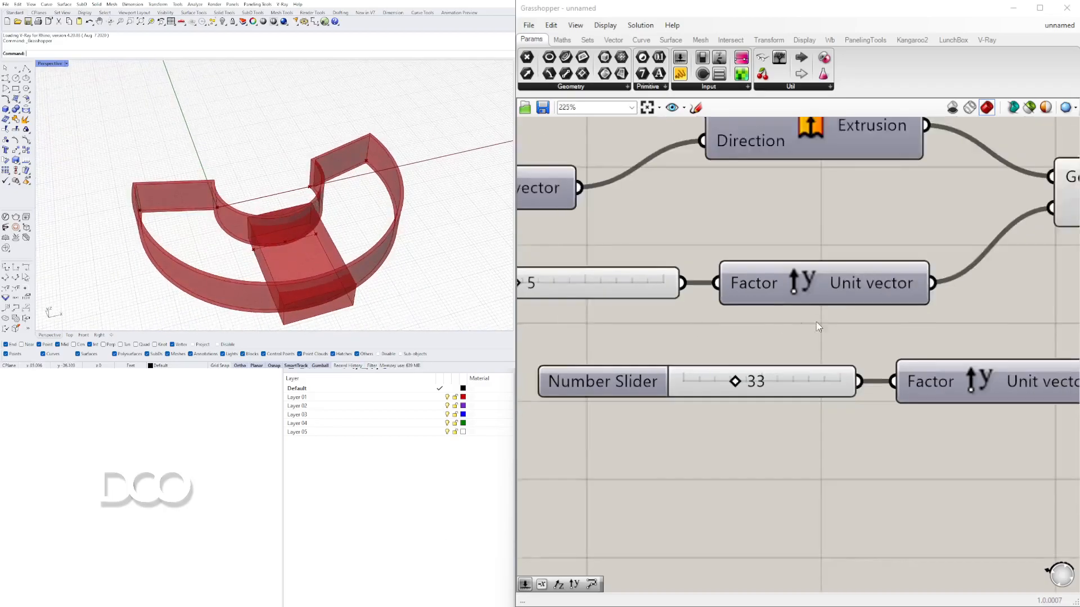
{"action": "right_click_drag", "start_coordinate": [360, 180], "coordinate": [394, 174]}
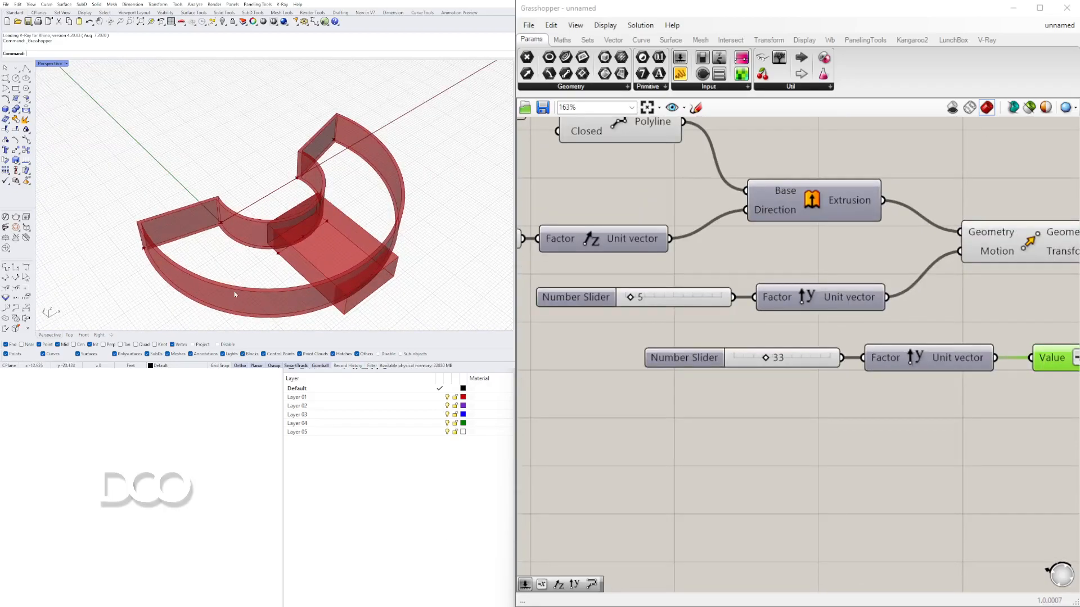
{"action": "scroll", "coordinate": [900, 253], "scroll_direction": "down", "scroll_amount": 4}
{"action": "scroll", "coordinate": [929, 254], "scroll_direction": "down", "scroll_amount": 1}
{"action": "left_click", "coordinate": [851, 209]}
{"action": "left_click", "coordinate": [232, 250]}
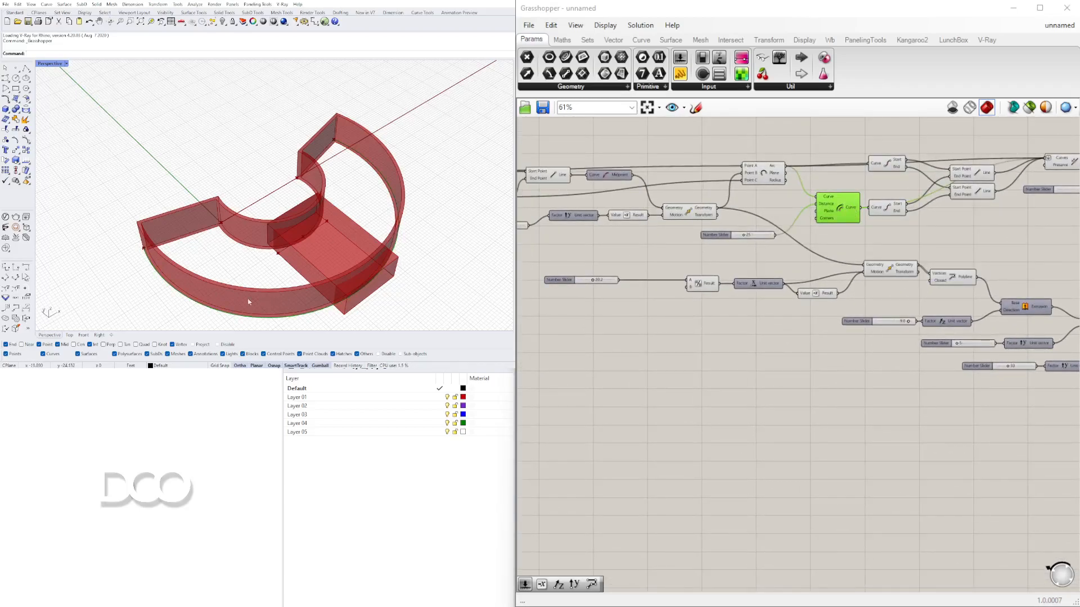
{"action": "scroll", "coordinate": [910, 257], "scroll_direction": "up", "scroll_amount": 2}
{"action": "right_click_drag", "start_coordinate": [893, 257], "coordinate": [897, 298]}
{"action": "left_click", "coordinate": [426, 208]}
{"action": "right_click_drag", "start_coordinate": [366, 286], "coordinate": [348, 270]}
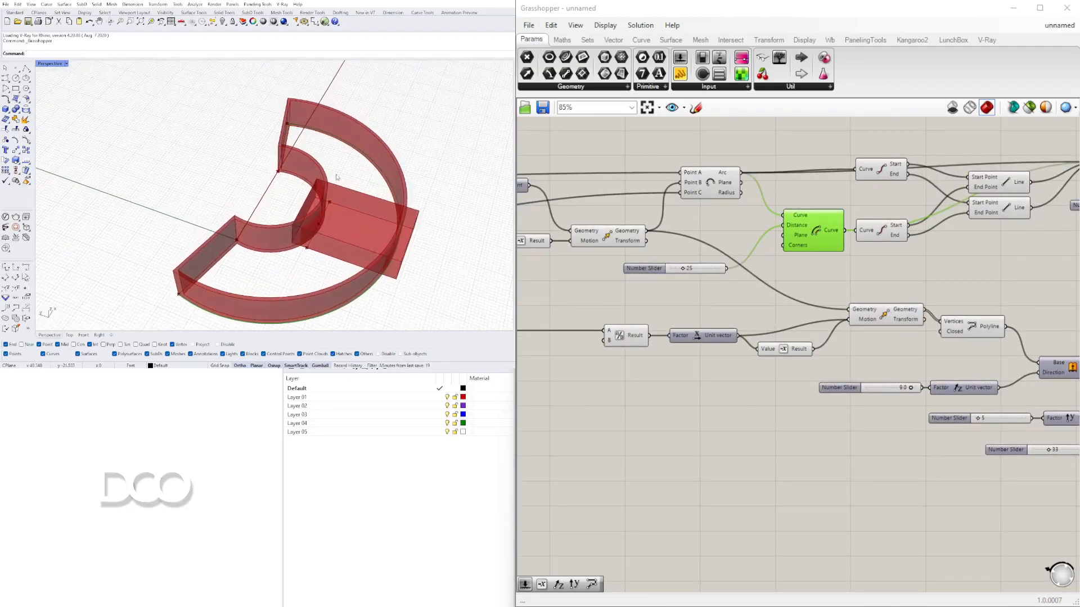
{"action": "scroll", "coordinate": [360, 197], "scroll_direction": "up", "scroll_amount": 7}
{"action": "scroll", "coordinate": [309, 173], "scroll_direction": "down", "scroll_amount": 7}
{"action": "right_click_drag", "start_coordinate": [332, 197], "coordinate": [301, 188]}
{"action": "scroll", "coordinate": [274, 184], "scroll_direction": "up", "scroll_amount": 4}
{"action": "scroll", "coordinate": [315, 189], "scroll_direction": "down", "scroll_amount": 2}
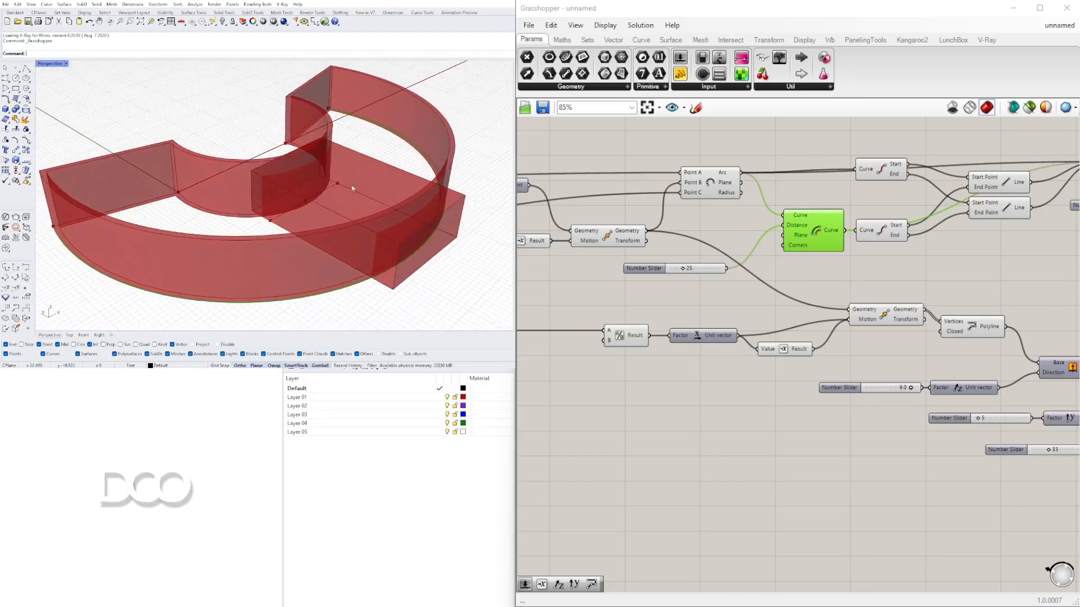
{"action": "scroll", "coordinate": [855, 283], "scroll_direction": "down", "scroll_amount": 5}
- Select each Extrude component in turn to compare the extrusions highlighted in the viewport
{"action": "right_click_drag", "start_coordinate": [1060, 343], "coordinate": [955, 353]}
{"action": "scroll", "coordinate": [957, 355], "scroll_direction": "up", "scroll_amount": 5}
{"action": "left_click", "coordinate": [949, 350]}
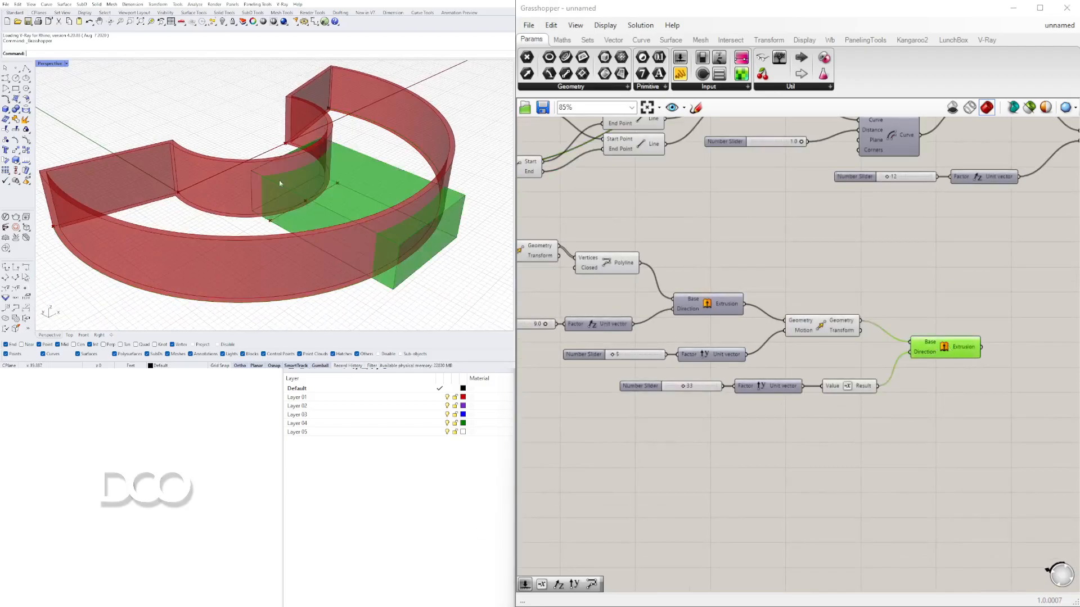
{"action": "right_click_drag", "start_coordinate": [927, 294], "coordinate": [860, 343]}
{"action": "left_click", "coordinate": [758, 380]}
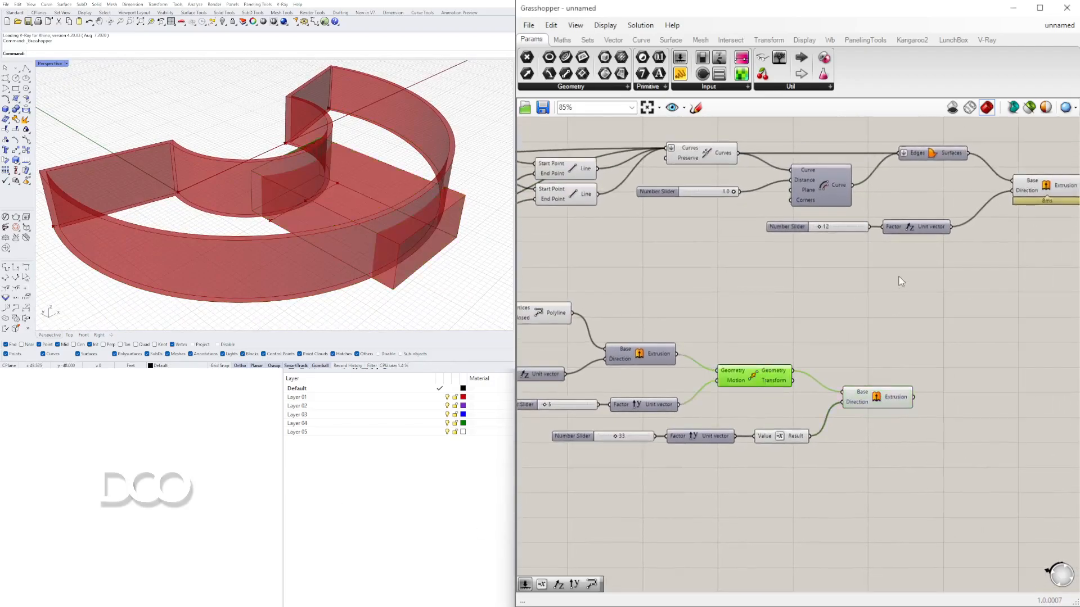
{"action": "right_click_drag", "start_coordinate": [896, 280], "coordinate": [777, 328]}
{"action": "left_click", "coordinate": [942, 235]}
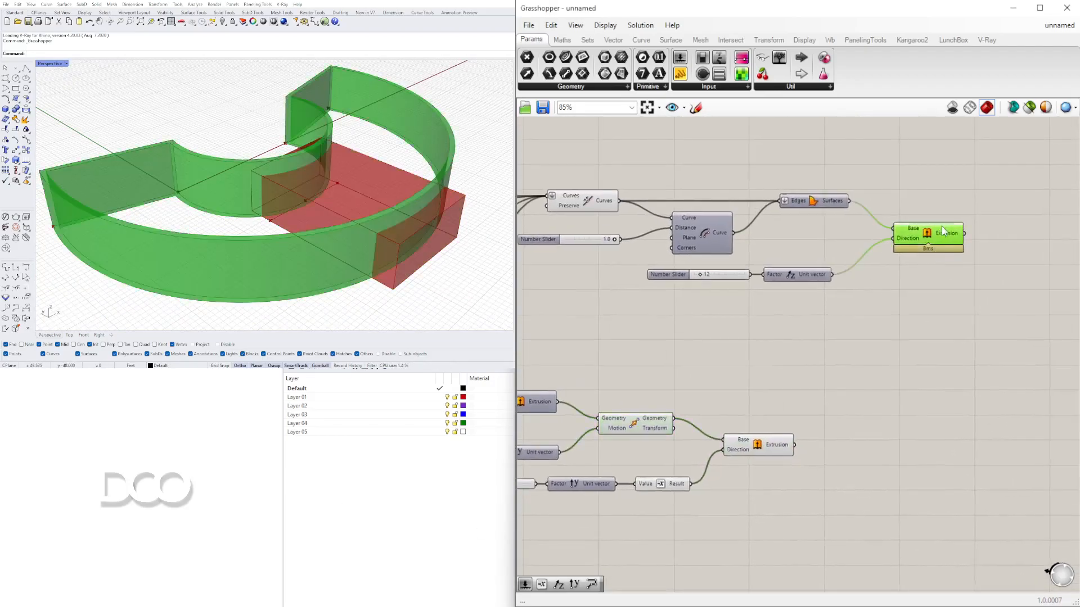
{"action": "left_click", "coordinate": [758, 324]}
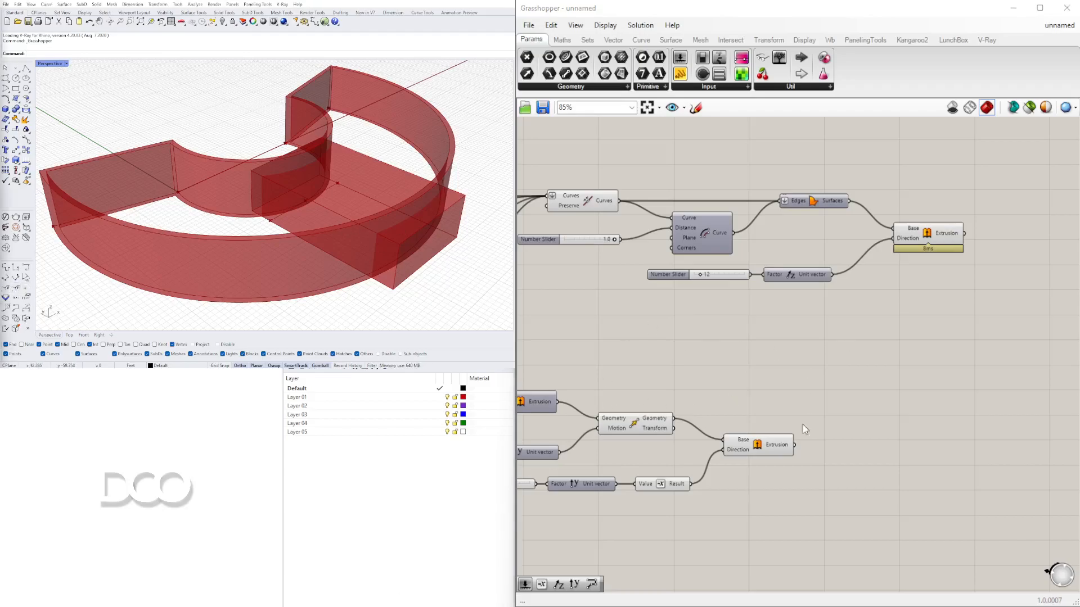
{"action": "left_click", "coordinate": [758, 447]}
{"action": "right_click_drag", "start_coordinate": [349, 225], "coordinate": [298, 255]}
{"action": "right_click_drag", "start_coordinate": [246, 167], "coordinate": [352, 227]}
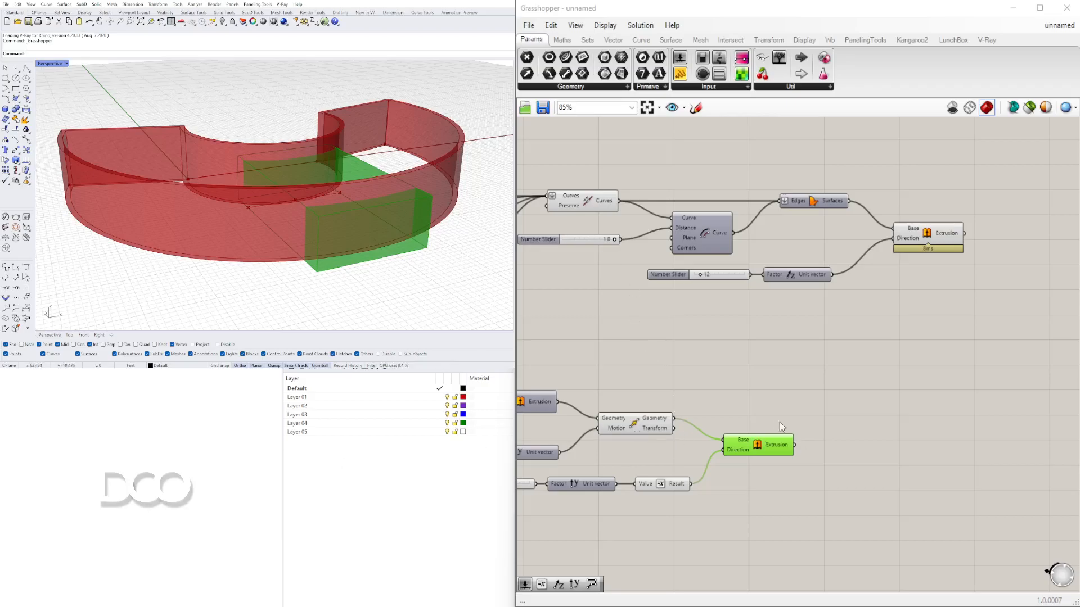
- Add a Solid Difference component, connecting the wall extrusion to Breps A and the new extrusion to Breps B
{"action": "right_click_drag", "start_coordinate": [789, 425], "coordinate": [786, 358]}
{"action": "double_click", "coordinate": [901, 302]}
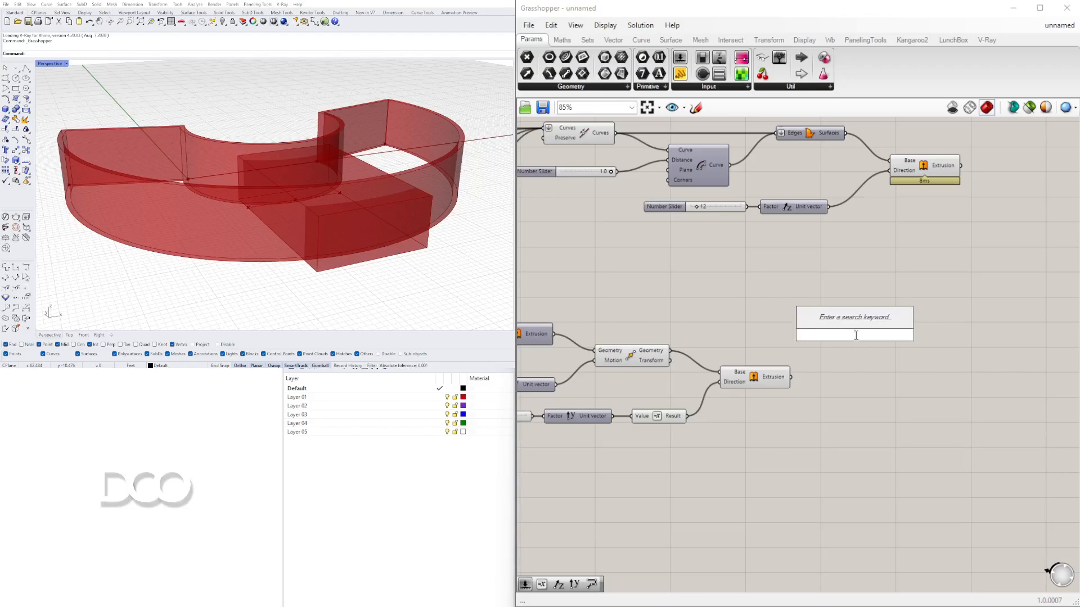
{"action": "type", "text": "DIF"}
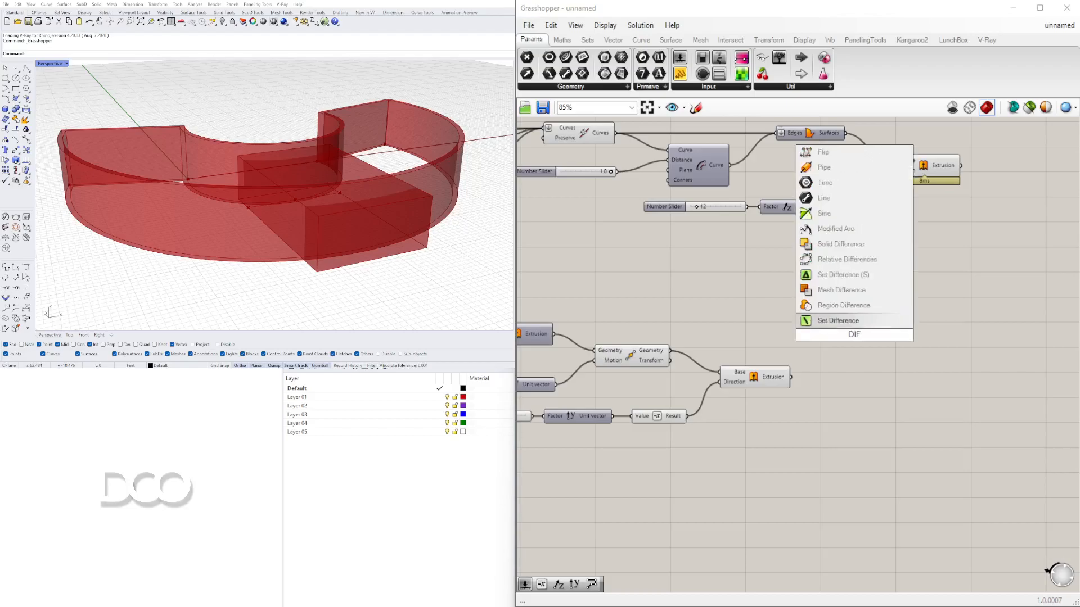
{"action": "left_click", "coordinate": [840, 244]}
{"action": "right_click_drag", "start_coordinate": [849, 304], "coordinate": [684, 351]}
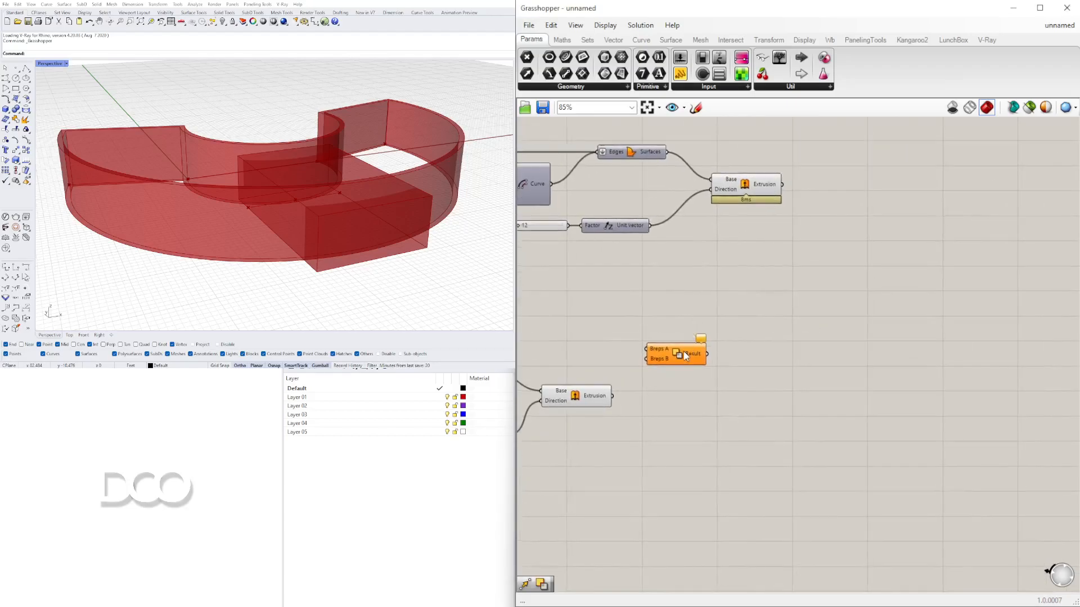
{"action": "left_click_drag", "start_coordinate": [684, 354], "coordinate": [911, 318]}
{"action": "left_click", "coordinate": [753, 194]}
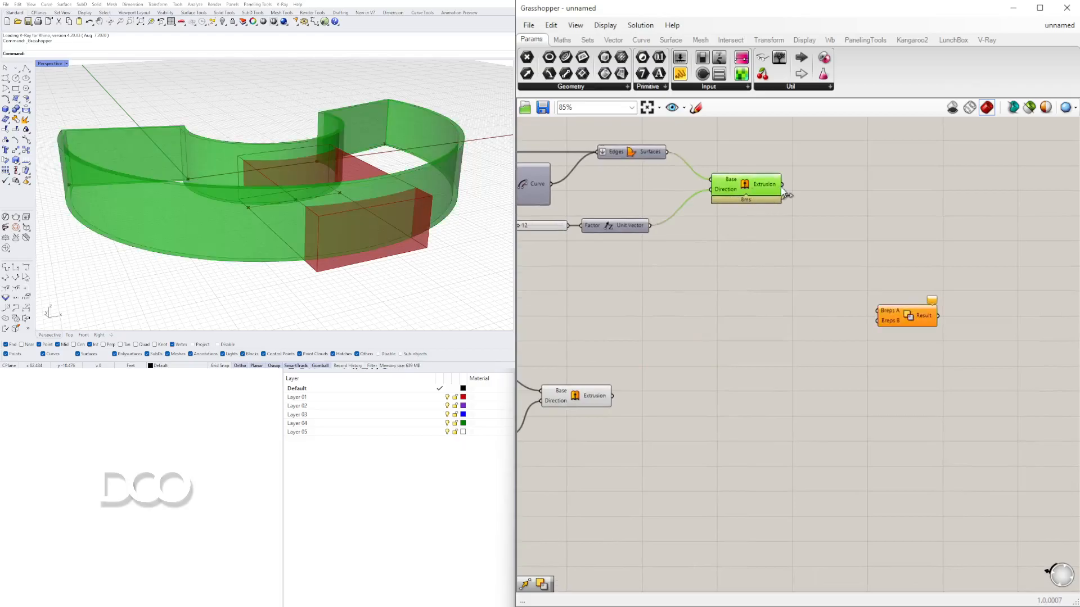
{"action": "left_click_drag", "start_coordinate": [912, 326], "coordinate": [881, 239]}
{"action": "right_click_drag", "start_coordinate": [747, 304], "coordinate": [797, 314]}
{"action": "left_click", "coordinate": [630, 415]}
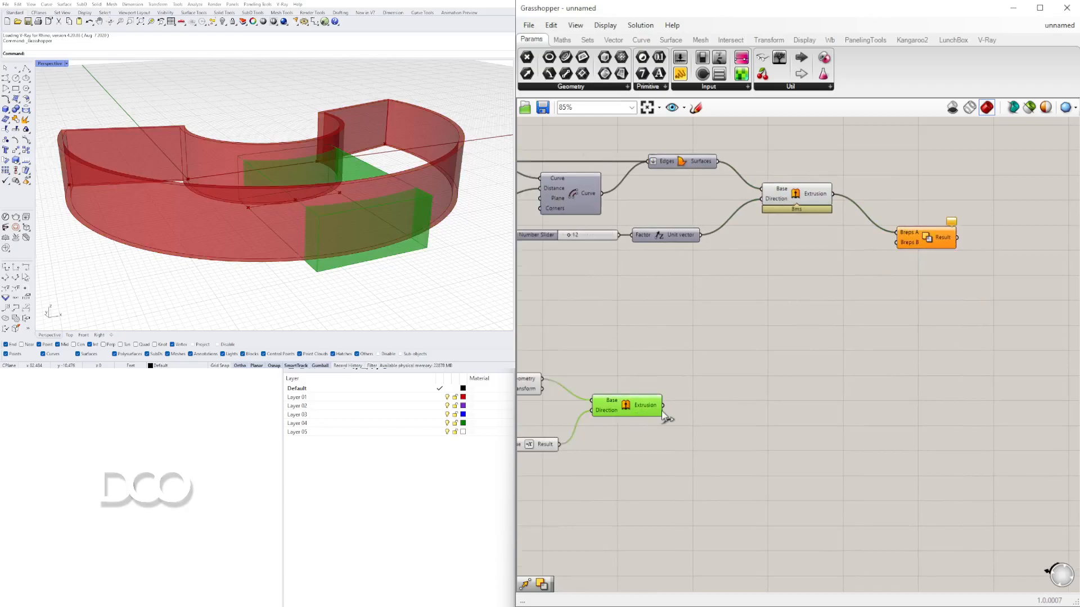
{"action": "left_click_drag", "start_coordinate": [928, 239], "coordinate": [909, 215]}
{"action": "left_click_drag", "start_coordinate": [806, 196], "coordinate": [805, 194]}
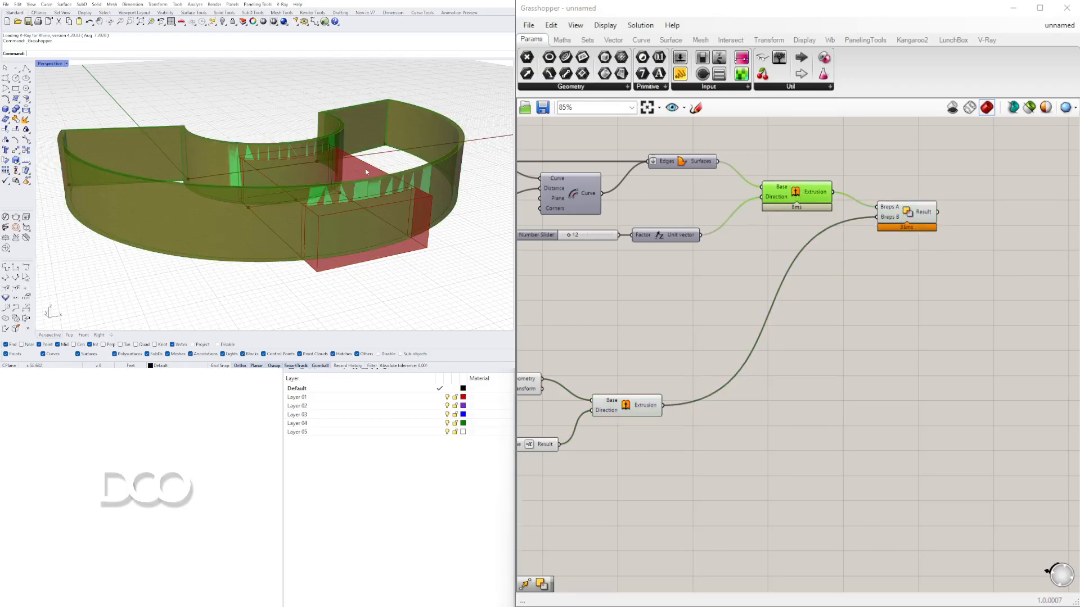
- Turn off the preview of both Extrude components feeding the Solid Difference
{"action": "right_click", "coordinate": [795, 193]}
{"action": "left_click", "coordinate": [812, 213]}
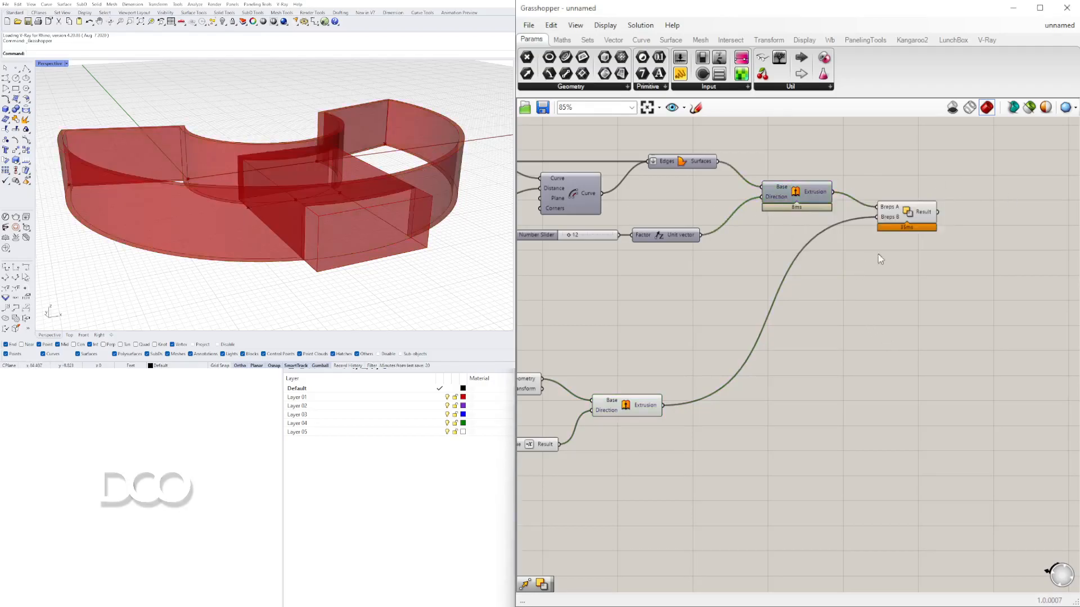
{"action": "left_click", "coordinate": [622, 403]}
{"action": "right_click_drag", "start_coordinate": [624, 417], "coordinate": [722, 374]}
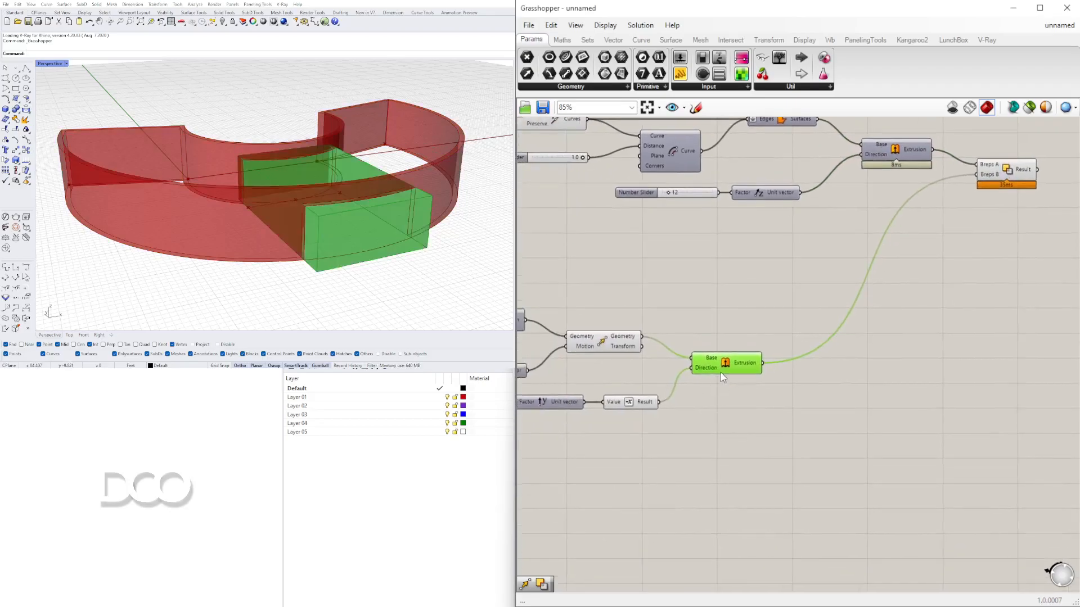
{"action": "right_click", "coordinate": [725, 366]}
{"action": "left_click", "coordinate": [757, 383]}
- Turn off the preview of the Move component
{"action": "right_click_drag", "start_coordinate": [360, 214], "coordinate": [433, 224]}
{"action": "scroll", "coordinate": [672, 340], "scroll_direction": "down", "scroll_amount": 2}
{"action": "right_click_drag", "start_coordinate": [670, 344], "coordinate": [930, 345]}
{"action": "scroll", "coordinate": [880, 343], "scroll_direction": "up", "scroll_amount": 3}
{"action": "left_click", "coordinate": [891, 343]}
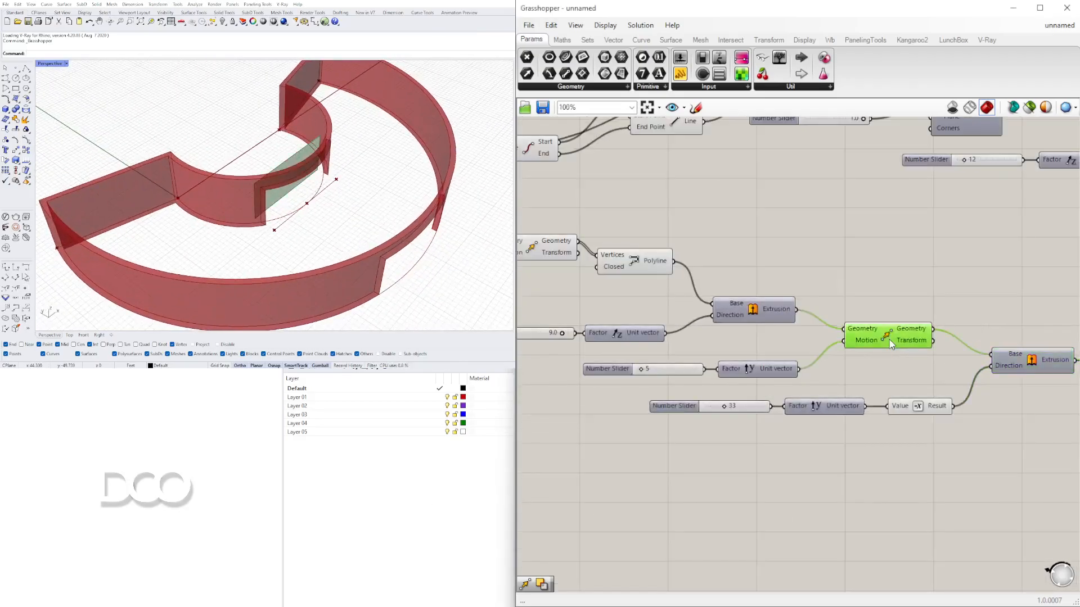
{"action": "right_click", "coordinate": [886, 340]}
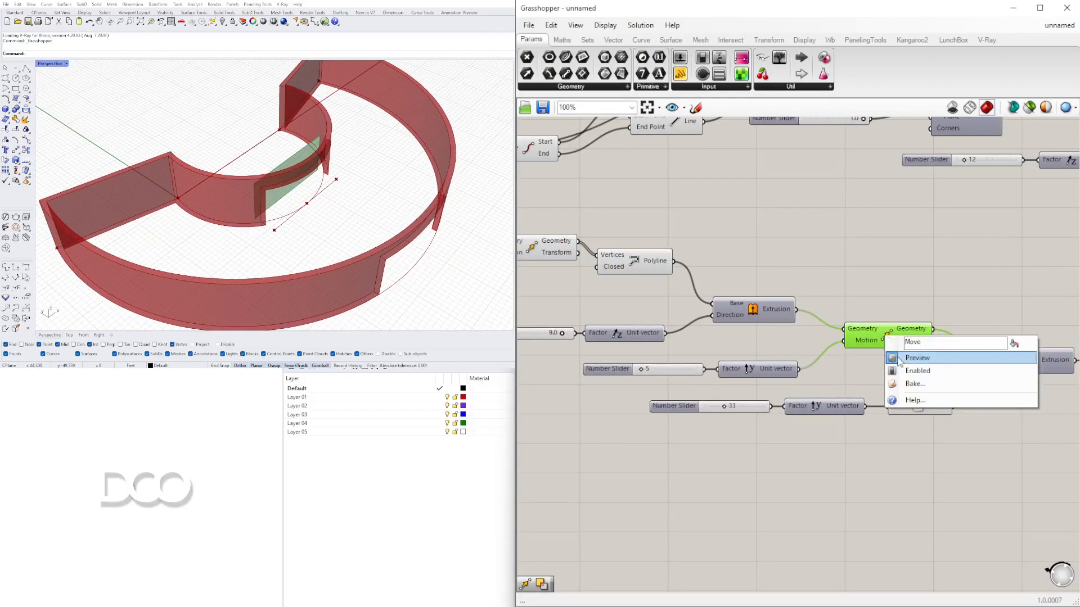
{"action": "left_click", "coordinate": [899, 360]}
- Select the Move, Unit Y, Negative and Extrude group and disable its preview
{"action": "right_click_drag", "start_coordinate": [891, 339], "coordinate": [760, 326]}
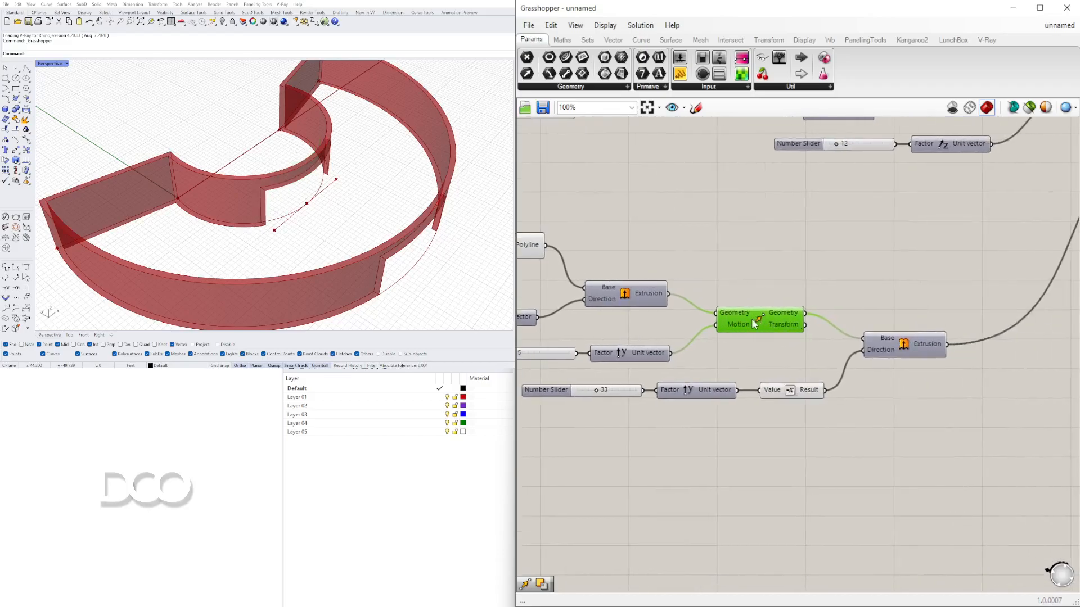
{"action": "right_click", "coordinate": [754, 324]}
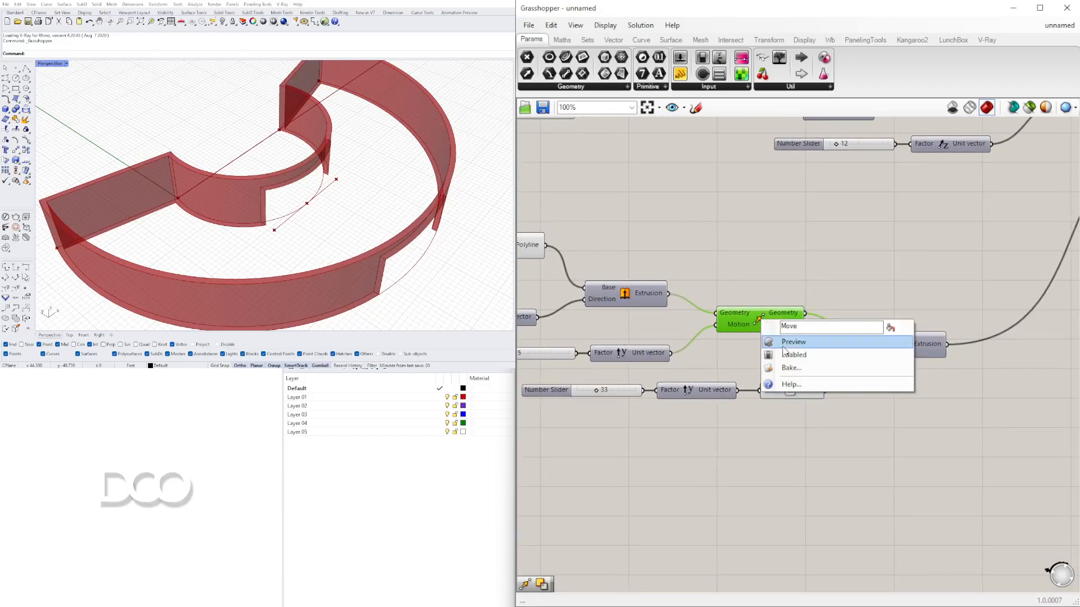
{"action": "left_click", "coordinate": [821, 257]}
{"action": "left_click_drag", "start_coordinate": [912, 416], "coordinate": [723, 298]}
{"action": "middle_click", "coordinate": [731, 270]}
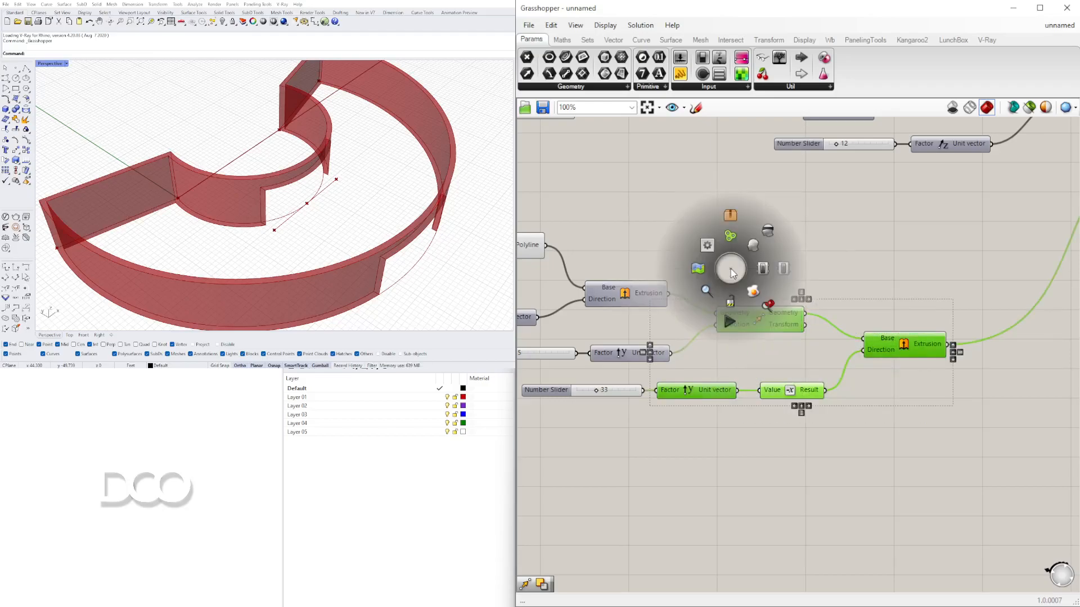
{"action": "left_click", "coordinate": [768, 231]}
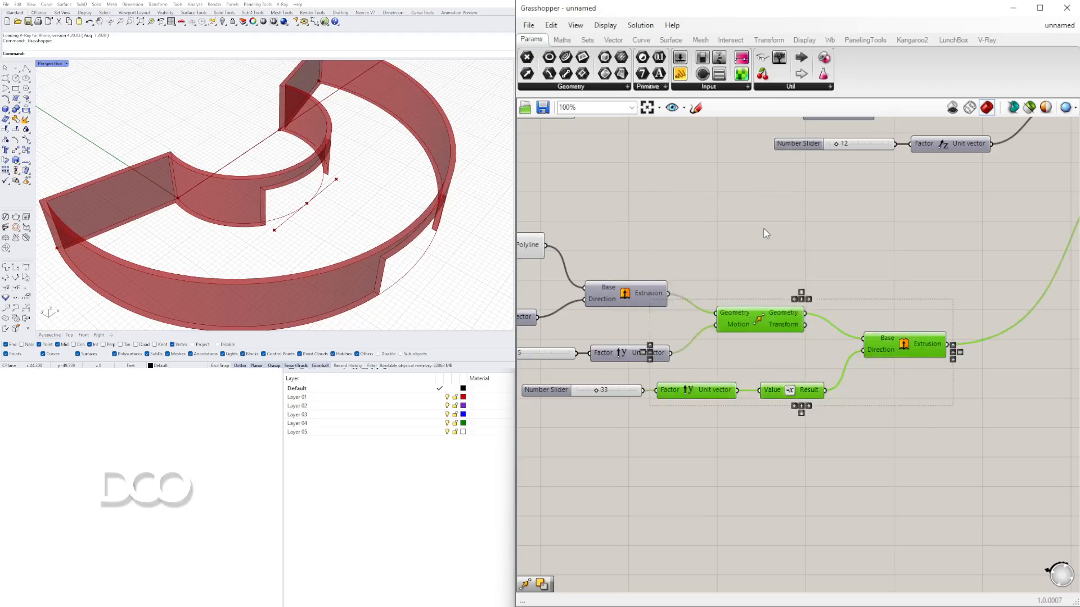
{"action": "left_click", "coordinate": [613, 29]}
{"action": "left_click", "coordinate": [849, 280]}
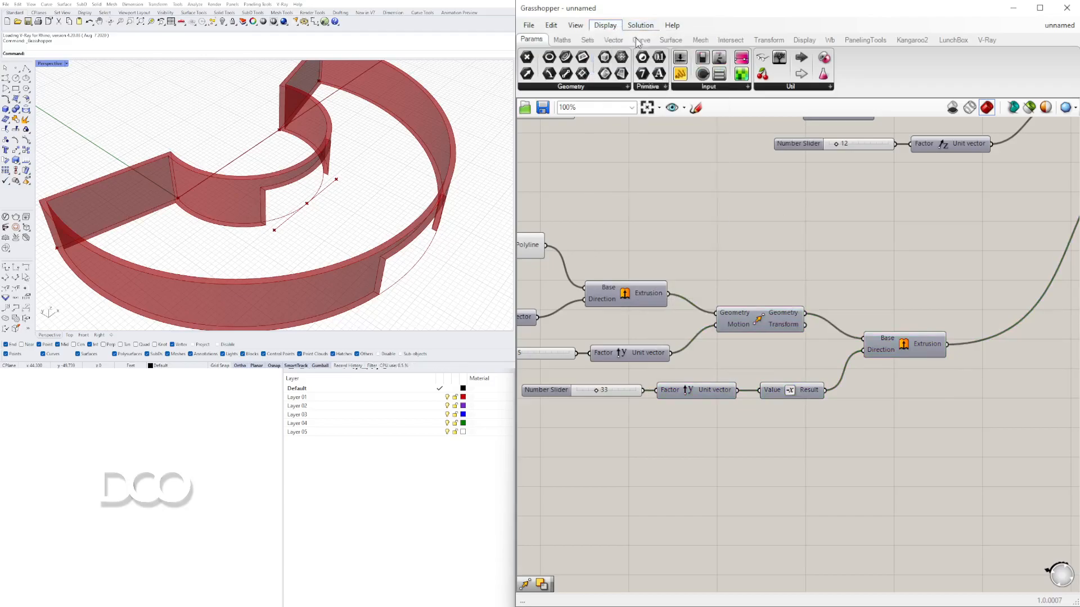
{"action": "scroll", "coordinate": [880, 287], "scroll_direction": "down", "scroll_amount": 5}
{"action": "scroll", "coordinate": [752, 256], "scroll_direction": "up", "scroll_amount": 4}
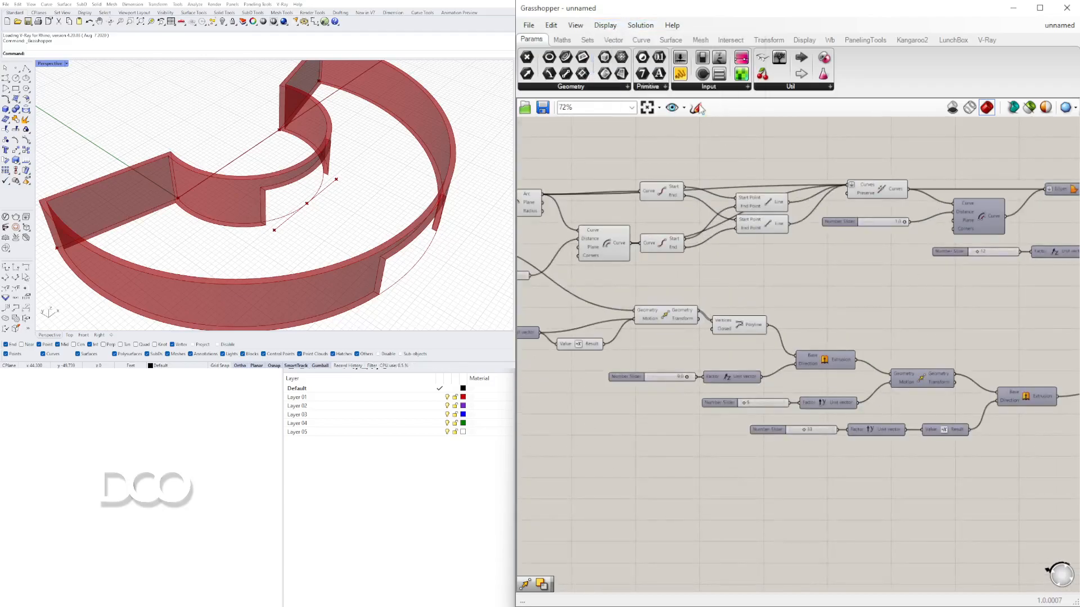
{"action": "left_click", "coordinate": [604, 26]}
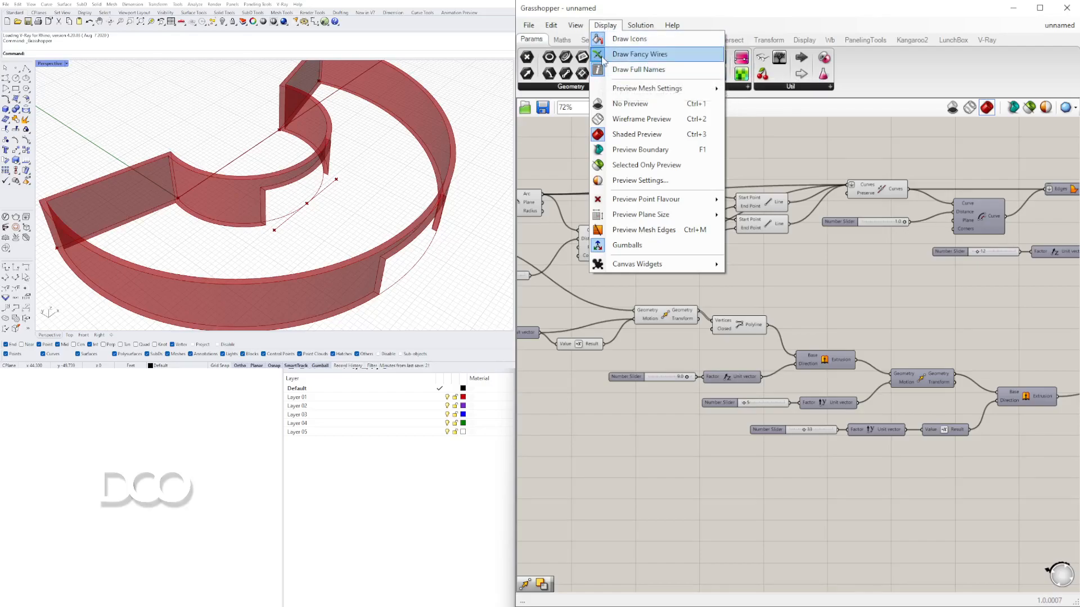
{"action": "left_click", "coordinate": [768, 142]}
{"action": "scroll", "coordinate": [757, 213], "scroll_direction": "up", "scroll_amount": 5}
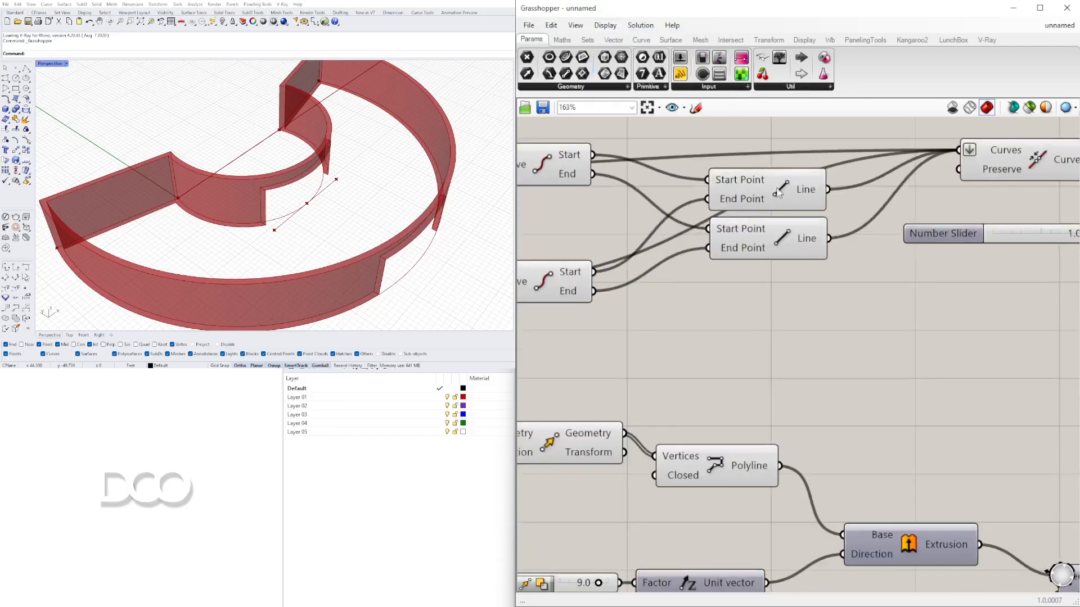
- Select the Solid Difference component to highlight its result in the viewport
{"action": "scroll", "coordinate": [776, 199], "scroll_direction": "down", "scroll_amount": 1}
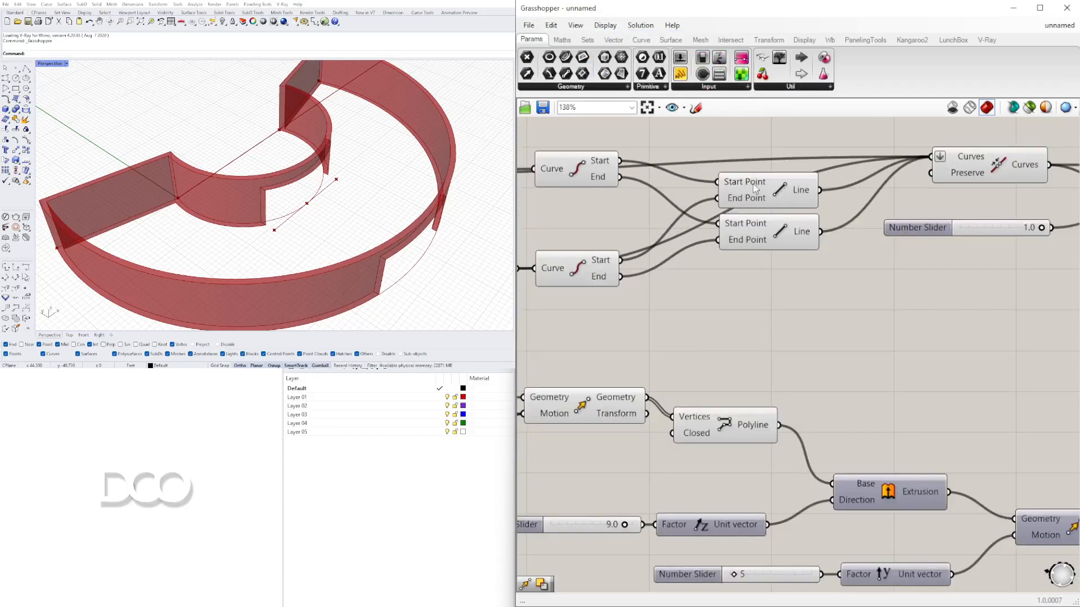
{"action": "scroll", "coordinate": [828, 263], "scroll_direction": "down", "scroll_amount": 4}
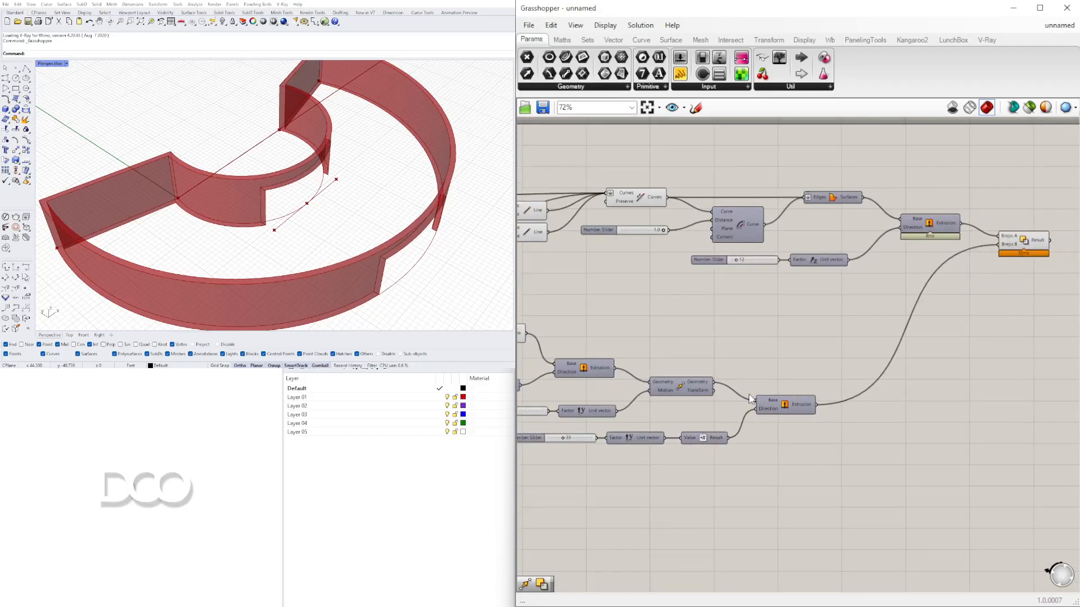
{"action": "left_click", "coordinate": [1024, 243]}
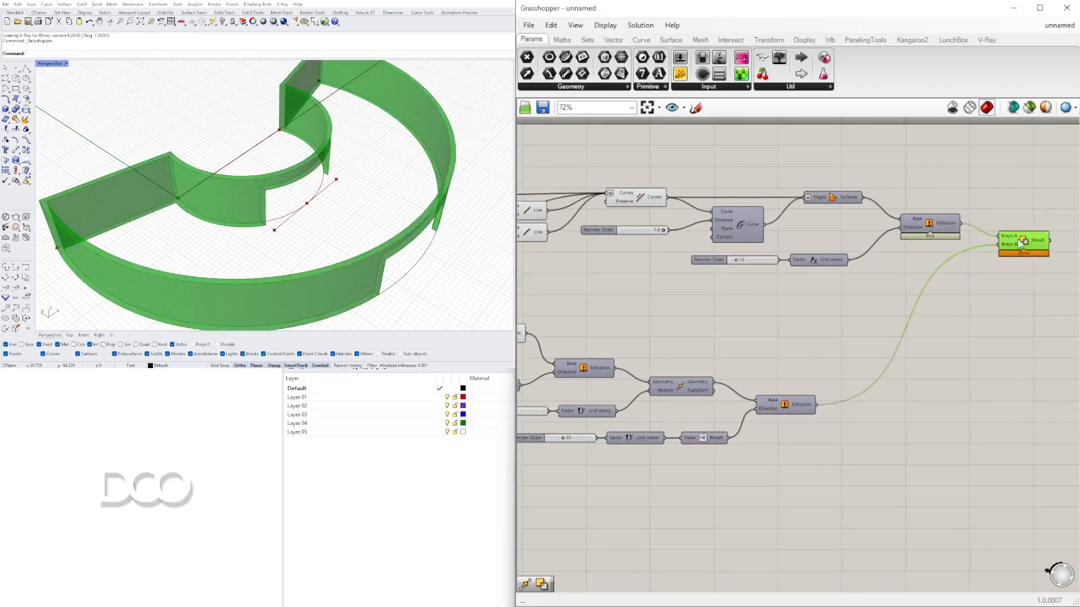
{"action": "right_click_drag", "start_coordinate": [760, 342], "coordinate": [1011, 278]}
- Set the X-direction unit vector slider to 39
{"action": "scroll", "coordinate": [707, 335], "scroll_direction": "up", "scroll_amount": 5}
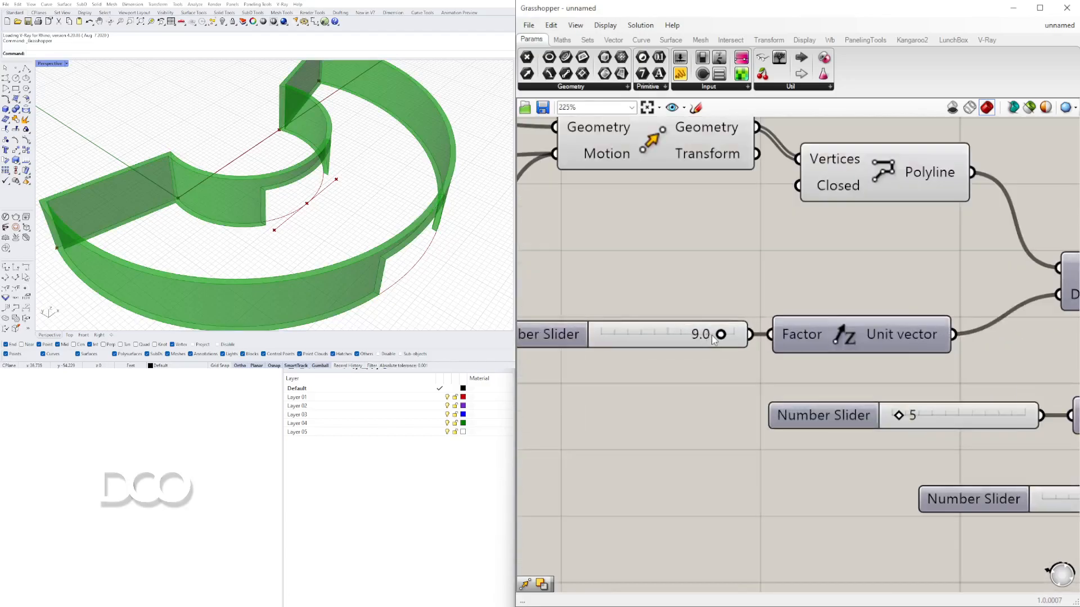
{"action": "scroll", "coordinate": [741, 277], "scroll_direction": "down", "scroll_amount": 4}
{"action": "right_click_drag", "start_coordinate": [666, 292], "coordinate": [894, 305]}
{"action": "right_click_drag", "start_coordinate": [351, 211], "coordinate": [311, 225]}
{"action": "scroll", "coordinate": [699, 256], "scroll_direction": "down", "scroll_amount": 2}
{"action": "right_click_drag", "start_coordinate": [612, 263], "coordinate": [963, 307]}
{"action": "right_click_drag", "start_coordinate": [533, 239], "coordinate": [775, 326]}
{"action": "scroll", "coordinate": [781, 298], "scroll_direction": "up", "scroll_amount": 6}
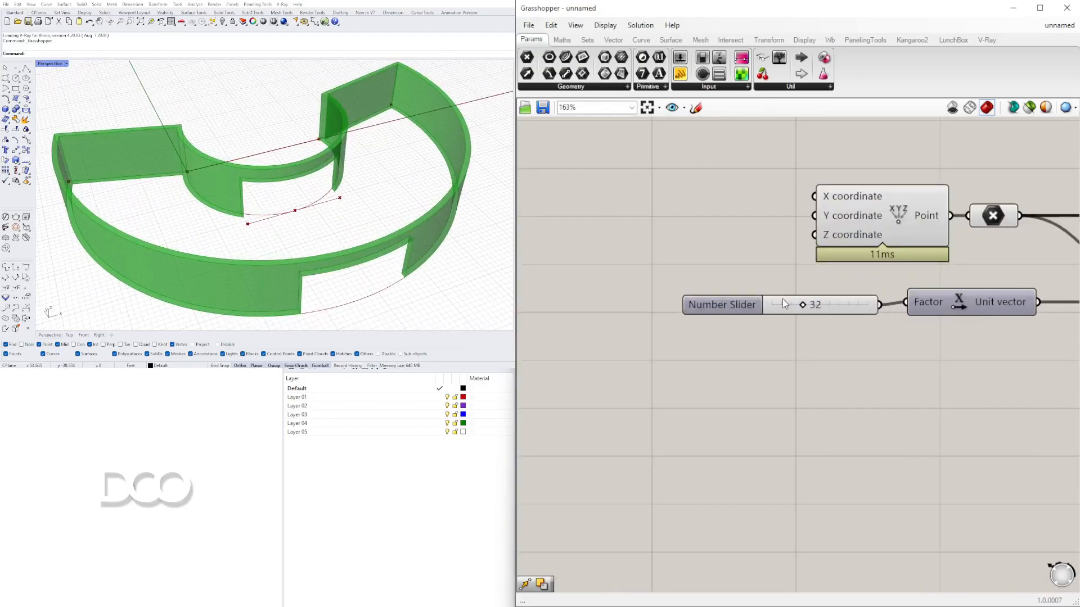
{"action": "mouse_move", "coordinate": [822, 309]}
{"action": "left_mouse_down"}
{"action": "mouse_move", "coordinate": [793, 308]}
{"action": "mouse_move", "coordinate": [835, 309]}
{"action": "left_mouse_up"}
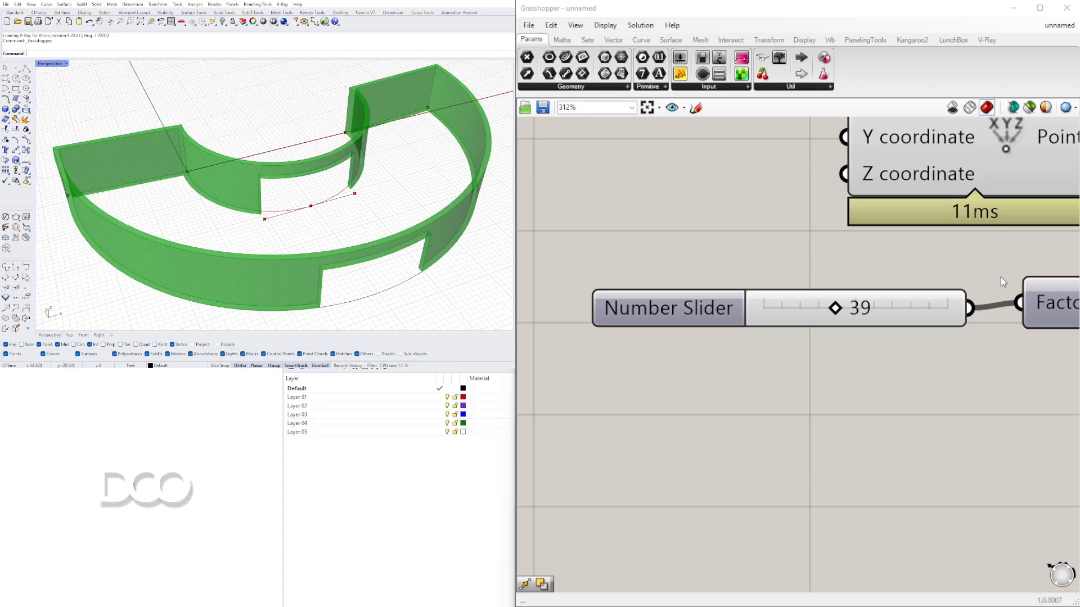
- Set a decimal number slider to 34.5 and check the opening in the viewport
{"action": "left_click_drag", "start_coordinate": [837, 311], "coordinate": [810, 390]}
{"action": "scroll", "coordinate": [876, 335], "scroll_direction": "down", "scroll_amount": 5}
{"action": "scroll", "coordinate": [812, 353], "scroll_direction": "up", "scroll_amount": 5}
{"action": "scroll", "coordinate": [810, 392], "scroll_direction": "down", "scroll_amount": 6}
{"action": "right_click_drag", "start_coordinate": [882, 399], "coordinate": [715, 366]}
{"action": "scroll", "coordinate": [797, 439], "scroll_direction": "up", "scroll_amount": 7}
{"action": "left_click_drag", "start_coordinate": [802, 444], "coordinate": [850, 450]}
{"action": "left_click", "coordinate": [300, 274]}
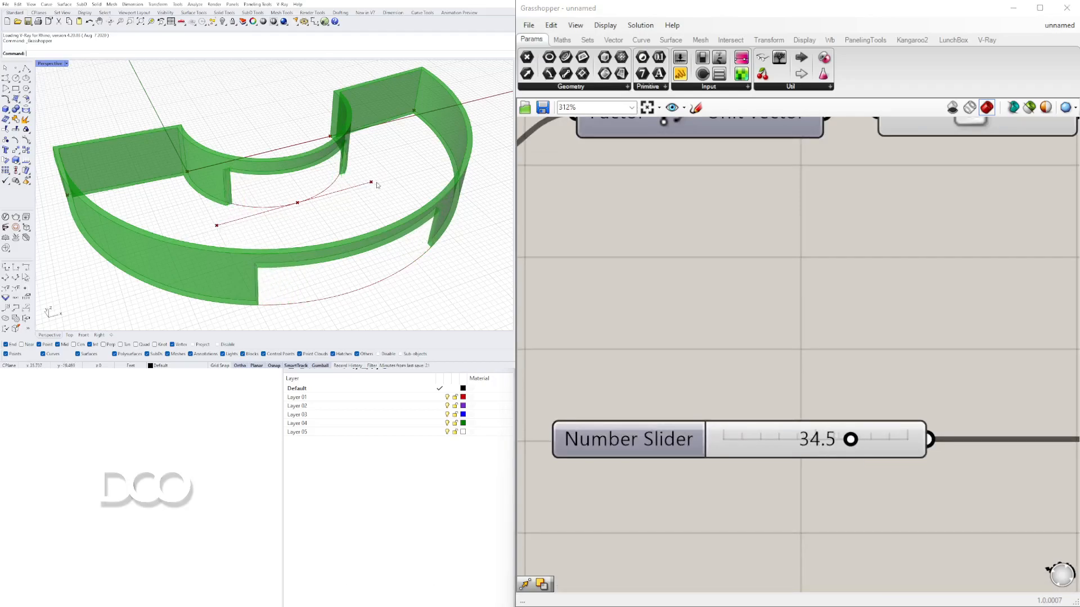
- Adjust the Y-direction unit vector sliders to reposition the cutting box
{"action": "scroll", "coordinate": [709, 296], "scroll_direction": "down", "scroll_amount": 6}
{"action": "right_click_drag", "start_coordinate": [827, 339], "coordinate": [650, 386]}
{"action": "right_click_drag", "start_coordinate": [859, 317], "coordinate": [799, 343]}
{"action": "scroll", "coordinate": [797, 351], "scroll_direction": "up", "scroll_amount": 4}
{"action": "mouse_move", "coordinate": [779, 347]}
{"action": "left_mouse_down"}
{"action": "mouse_move", "coordinate": [793, 347]}
{"action": "mouse_move", "coordinate": [773, 347]}
{"action": "left_mouse_up"}
{"action": "scroll", "coordinate": [808, 371], "scroll_direction": "down", "scroll_amount": 2}
{"action": "scroll", "coordinate": [808, 369], "scroll_direction": "down", "scroll_amount": 2}
{"action": "right_click_drag", "start_coordinate": [1048, 470], "coordinate": [732, 393]}
{"action": "scroll", "coordinate": [733, 420], "scroll_direction": "up", "scroll_amount": 4}
{"action": "mouse_move", "coordinate": [767, 401]}
{"action": "left_mouse_down"}
{"action": "mouse_move", "coordinate": [747, 401]}
{"action": "mouse_move", "coordinate": [775, 403]}
{"action": "left_mouse_up"}
{"action": "scroll", "coordinate": [827, 374], "scroll_direction": "down", "scroll_amount": 7}
{"action": "right_click_drag", "start_coordinate": [903, 412], "coordinate": [711, 422]}
{"action": "scroll", "coordinate": [708, 422], "scroll_direction": "up", "scroll_amount": 6}
{"action": "left_click_drag", "start_coordinate": [643, 406], "coordinate": [648, 407]}
{"action": "scroll", "coordinate": [815, 505], "scroll_direction": "down", "scroll_amount": 2}
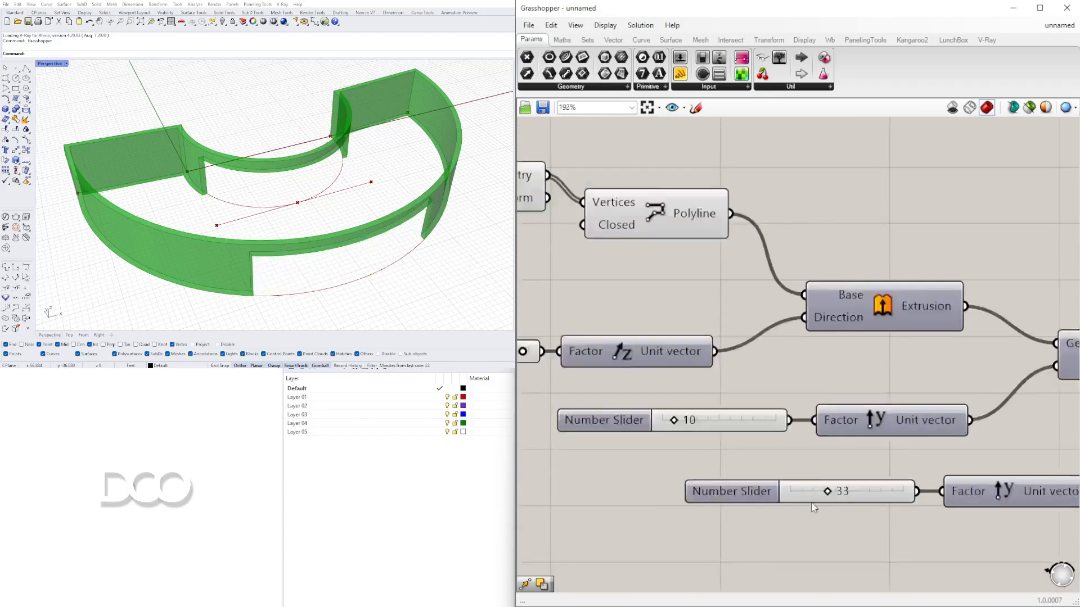
{"action": "right_click_drag", "start_coordinate": [815, 505], "coordinate": [729, 451]}
{"action": "scroll", "coordinate": [731, 445], "scroll_direction": "up", "scroll_amount": 2}
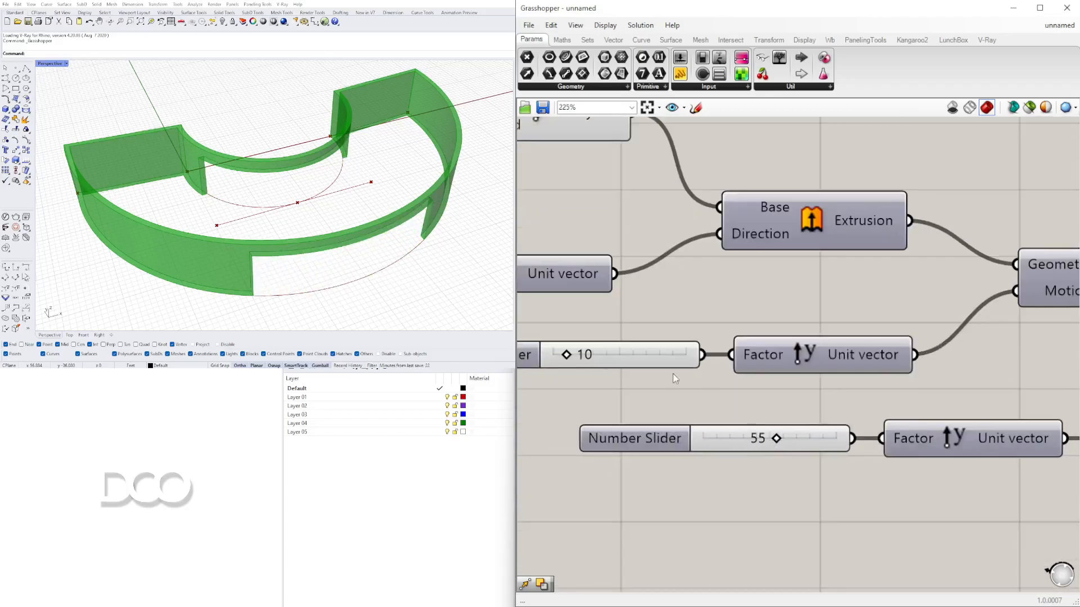
{"action": "scroll", "coordinate": [708, 387], "scroll_direction": "down", "scroll_amount": 4}
{"action": "scroll", "coordinate": [648, 374], "scroll_direction": "up", "scroll_amount": 7}
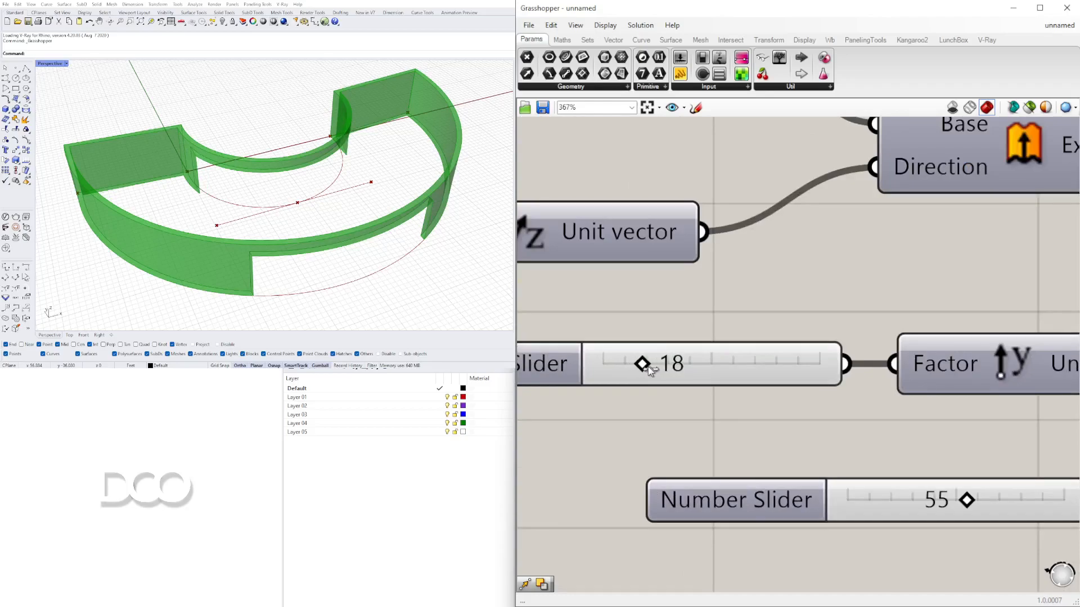
{"action": "left_click_drag", "start_coordinate": [628, 373], "coordinate": [628, 373]}
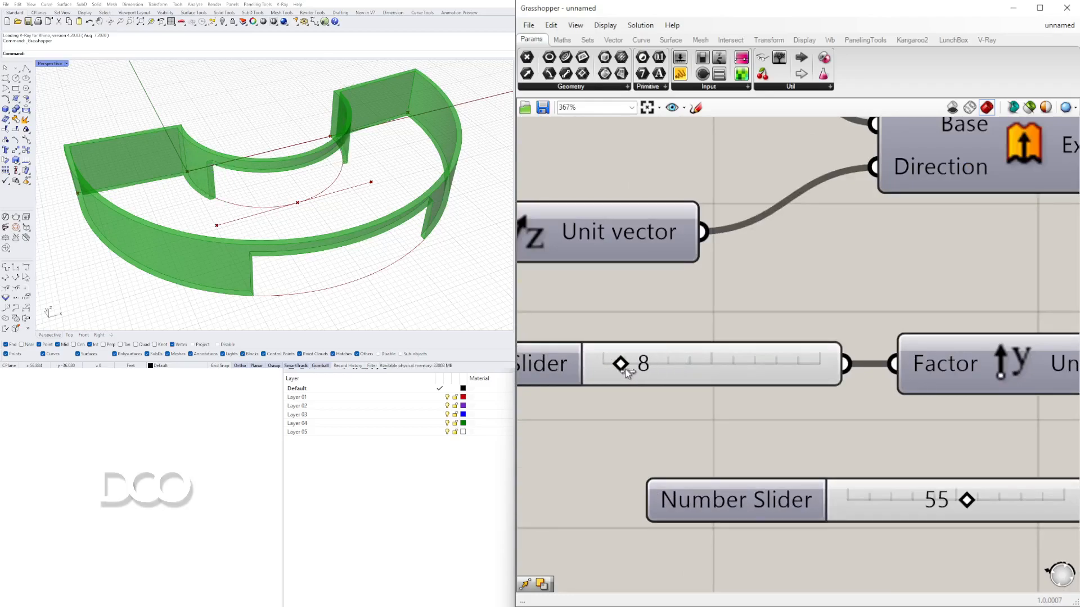
- Reposition the Solid Difference component on the canvas
{"action": "mouse_move", "coordinate": [263, 190]}
{"action": "right_mouse_down"}
{"action": "mouse_move", "coordinate": [387, 206]}
{"action": "mouse_move", "coordinate": [450, 171]}
{"action": "mouse_move", "coordinate": [264, 191]}
{"action": "right_mouse_up"}
{"action": "scroll", "coordinate": [952, 374], "scroll_direction": "down", "scroll_amount": 8}
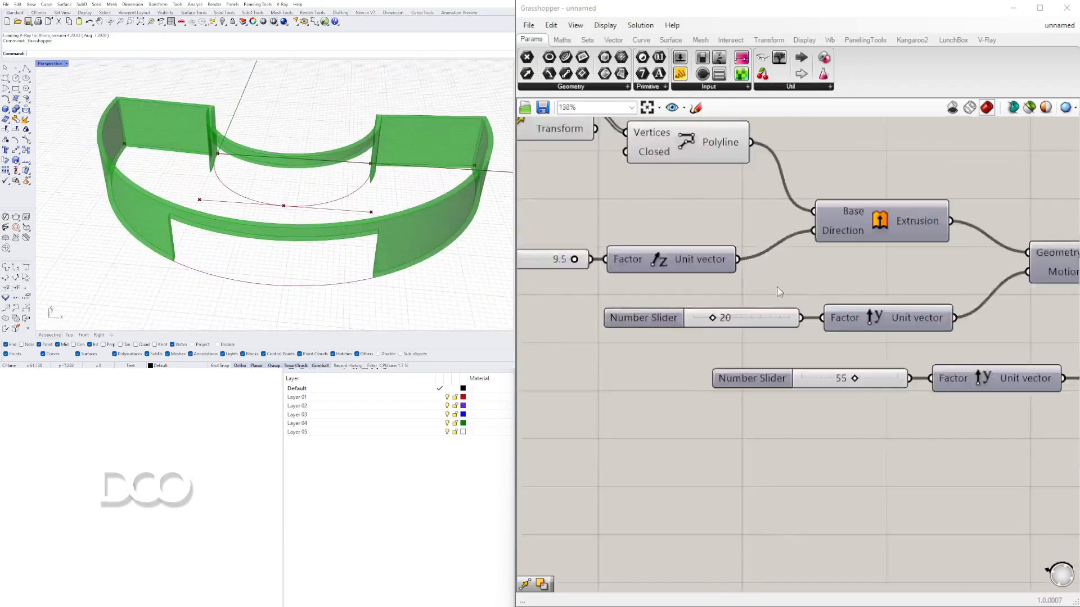
{"action": "right_click_drag", "start_coordinate": [1012, 285], "coordinate": [846, 316]}
{"action": "scroll", "coordinate": [846, 316], "scroll_direction": "up", "scroll_amount": 4}
{"action": "left_click", "coordinate": [846, 316]}
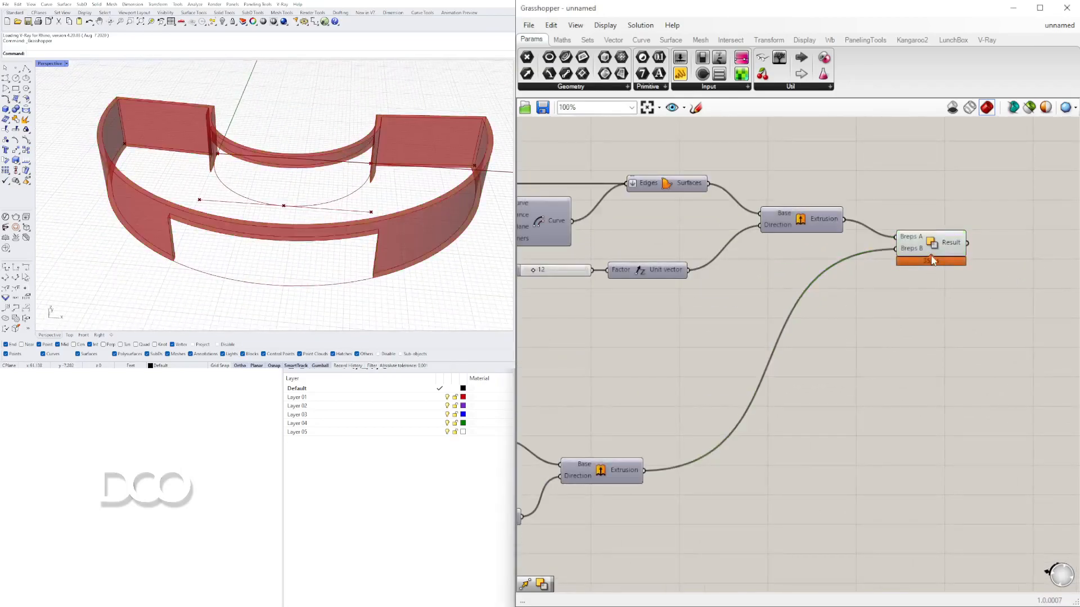
{"action": "left_click_drag", "start_coordinate": [931, 255], "coordinate": [915, 282]}
{"action": "left_click", "coordinate": [867, 337]}
{"action": "right_click_drag", "start_coordinate": [324, 190], "coordinate": [276, 191]}
{"action": "right_click_drag", "start_coordinate": [897, 333], "coordinate": [797, 334]}
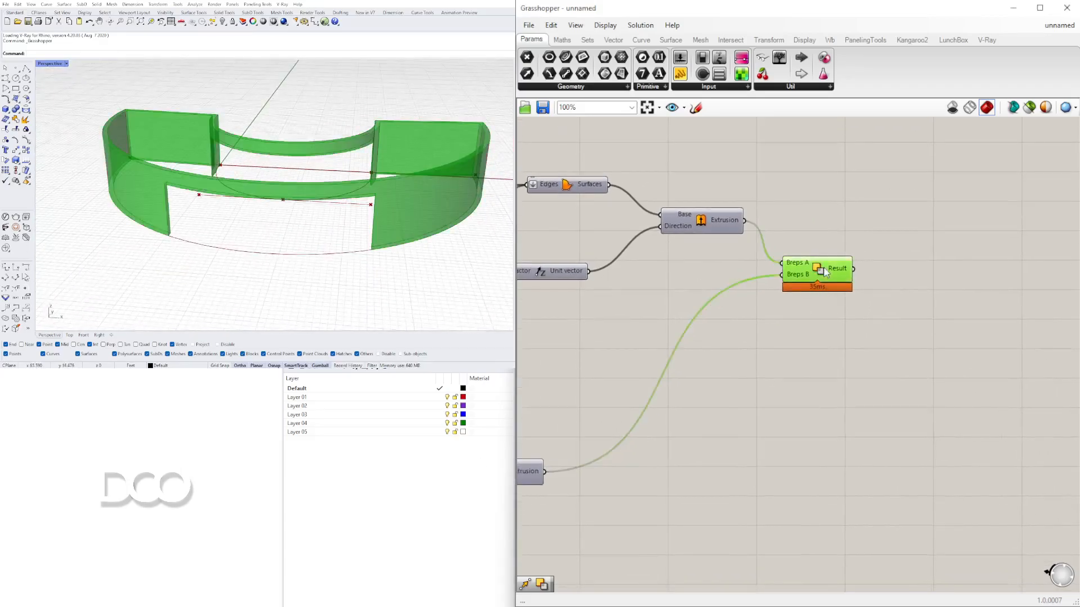
{"action": "left_click_drag", "start_coordinate": [824, 269], "coordinate": [861, 294]}
{"action": "left_click", "coordinate": [802, 340]}
{"action": "right_click_drag", "start_coordinate": [318, 207], "coordinate": [395, 164]}
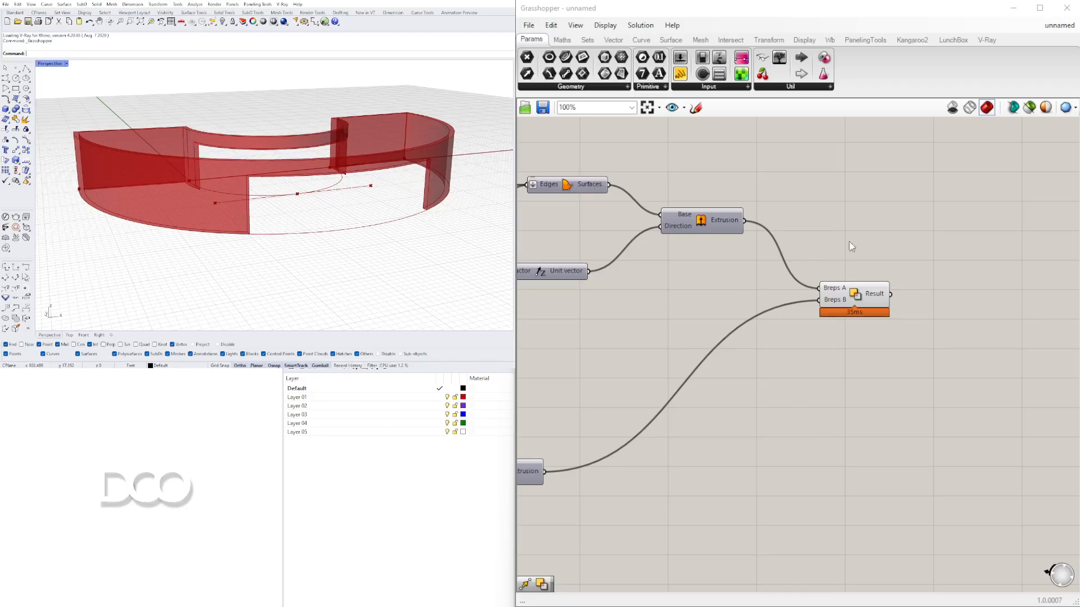
{"action": "left_click", "coordinate": [851, 300]}
{"action": "right_click_drag", "start_coordinate": [768, 420], "coordinate": [664, 408]}
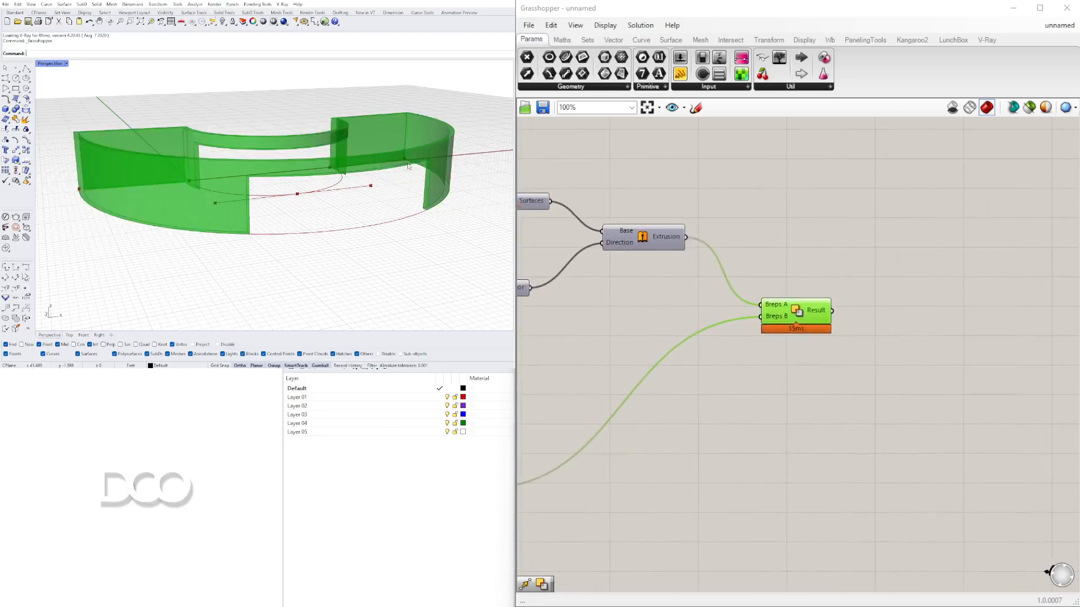
{"action": "left_click_drag", "start_coordinate": [796, 337], "coordinate": [818, 361]}
- Add a Solid Intersection component by searching for INTER
{"action": "double_click", "coordinate": [789, 277]}
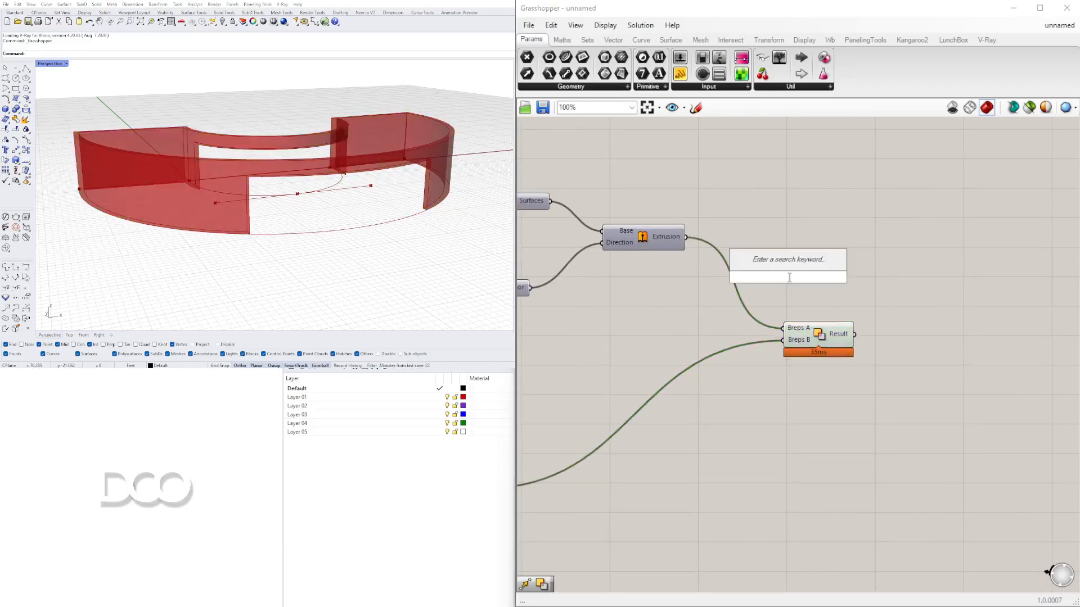
{"action": "type", "text": "INTER"}
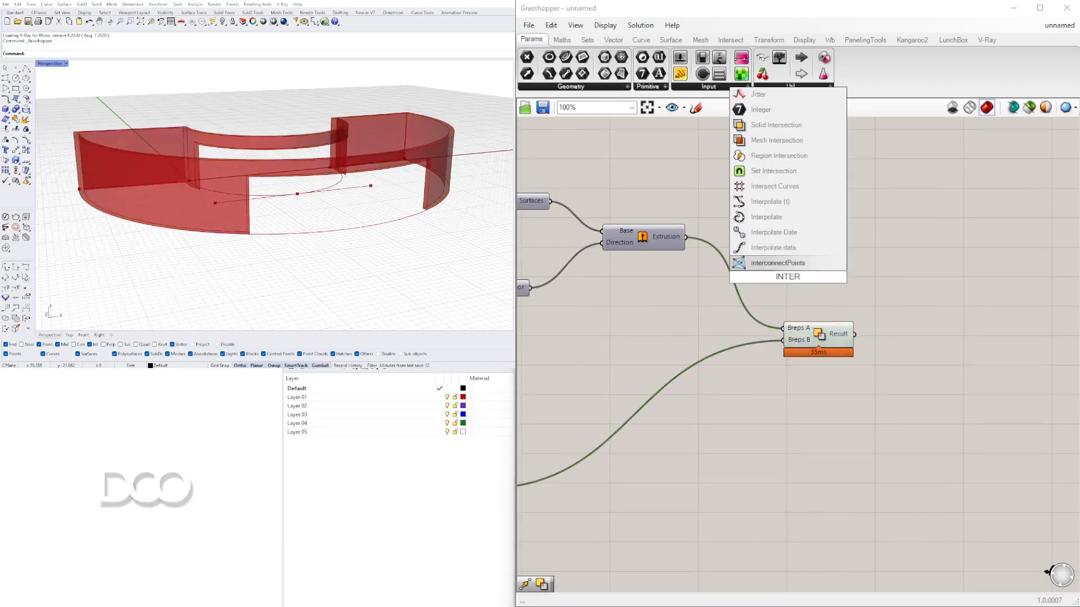
{"action": "key", "text": "Up"}
{"action": "key", "text": "Up"}
{"action": "key", "text": "Up"}
{"action": "key", "text": "Up"}
{"action": "key", "text": "Up"}
{"action": "key", "text": "Up"}
{"action": "key", "text": "Up"}
{"action": "key", "text": "Up"}
{"action": "key", "text": "Up"}
{"action": "key", "text": "Return"}
{"action": "left_click_drag", "start_coordinate": [821, 288], "coordinate": [822, 288]}
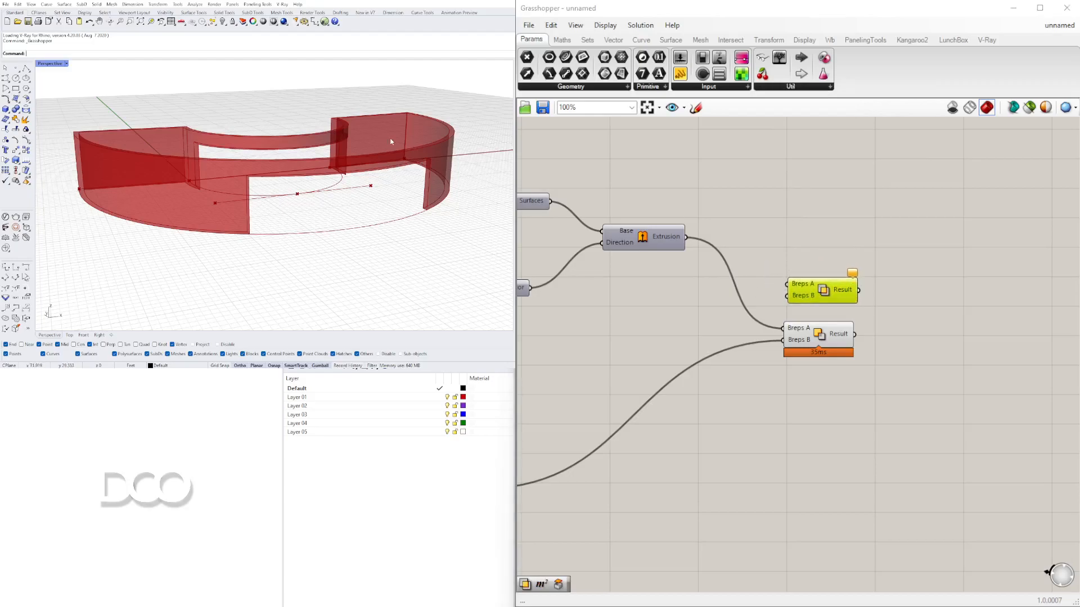
- Connect the wall extrusion to the Solid Intersection's Breps A, toggling the extrusion's preview
{"action": "right_click", "coordinate": [643, 243]}
{"action": "left_click", "coordinate": [657, 262]}
{"action": "left_click_drag", "start_coordinate": [685, 237], "coordinate": [750, 276]}
{"action": "left_click_drag", "start_coordinate": [828, 302], "coordinate": [826, 292]}
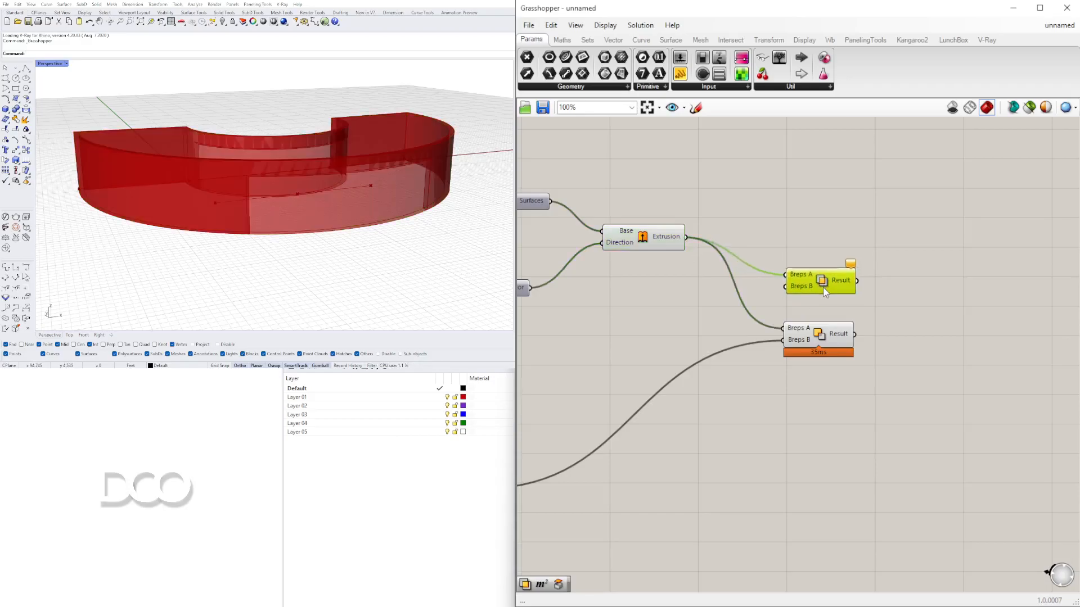
{"action": "right_click", "coordinate": [645, 237]}
{"action": "left_click", "coordinate": [664, 260]}
- Connect the opening extrusion to the Solid Intersection's Breps B and turn its preview off
{"action": "right_click_drag", "start_coordinate": [622, 355], "coordinate": [827, 344]}
{"action": "scroll", "coordinate": [827, 344], "scroll_direction": "down", "scroll_amount": 1}
{"action": "right_click", "coordinate": [681, 455]}
{"action": "left_click", "coordinate": [706, 479]}
{"action": "left_click", "coordinate": [705, 472]}
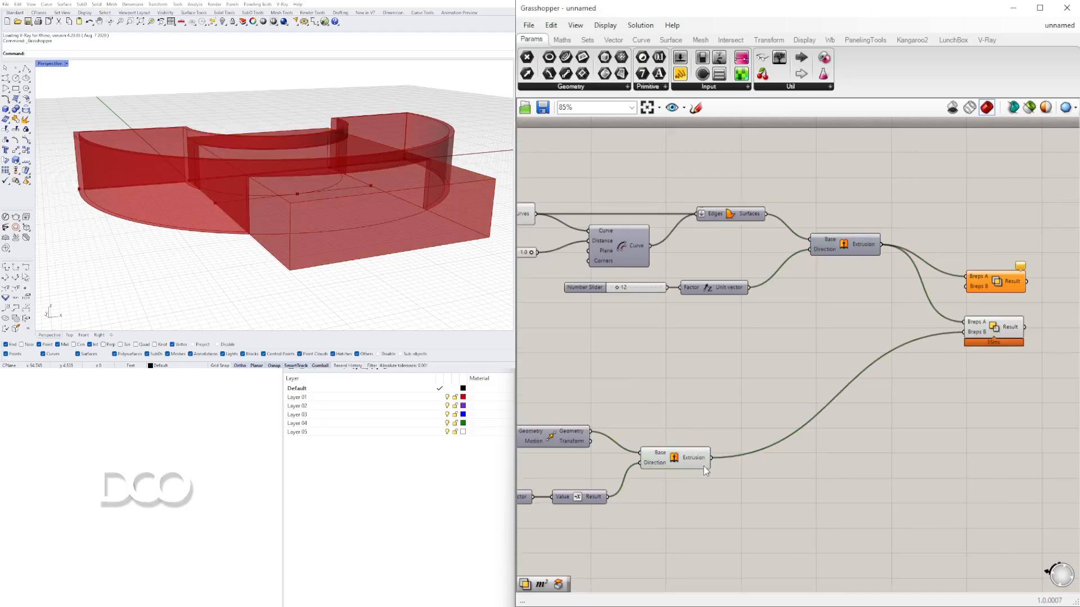
{"action": "left_click_drag", "start_coordinate": [804, 393], "coordinate": [1011, 294]}
{"action": "left_click", "coordinate": [771, 391]}
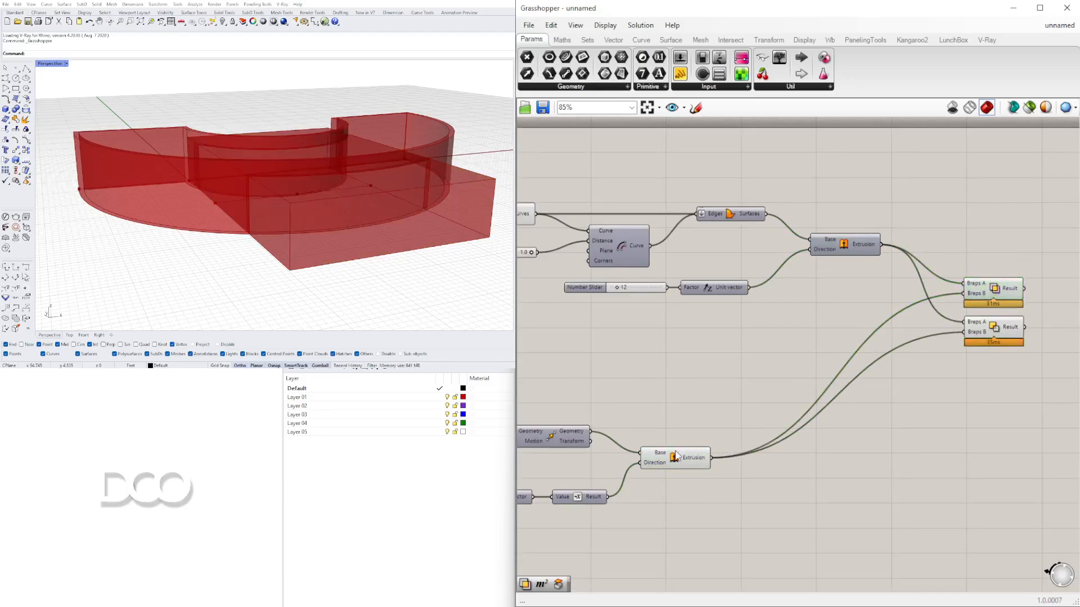
{"action": "right_click", "coordinate": [676, 451]}
{"action": "left_click", "coordinate": [696, 474]}
{"action": "left_click", "coordinate": [832, 360]}
- Rearrange the Solid Difference and Solid Intersection components and compare their previews
{"action": "right_click_drag", "start_coordinate": [908, 304], "coordinate": [689, 284]}
{"action": "scroll", "coordinate": [731, 279], "scroll_direction": "up", "scroll_amount": 4}
{"action": "left_click_drag", "start_coordinate": [788, 271], "coordinate": [787, 391]}
{"action": "left_click", "coordinate": [298, 164]}
{"action": "left_click_drag", "start_coordinate": [901, 459], "coordinate": [763, 292]}
{"action": "left_click_drag", "start_coordinate": [769, 324], "coordinate": [797, 212]}
{"action": "left_click", "coordinate": [666, 354]}
{"action": "left_click", "coordinate": [319, 176]}
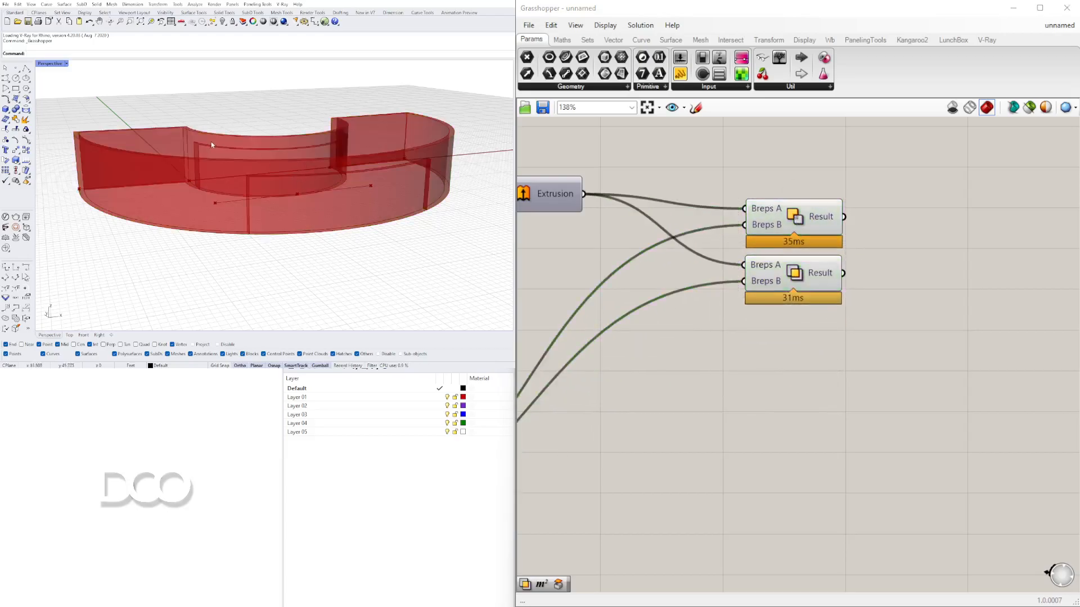
{"action": "left_click", "coordinate": [797, 228]}
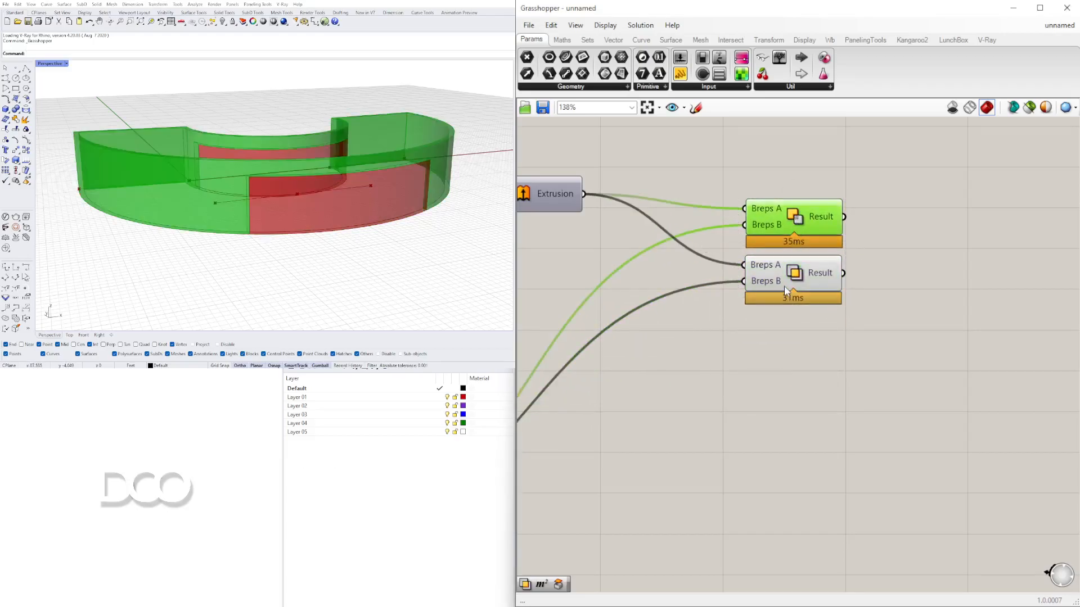
{"action": "left_click_drag", "start_coordinate": [785, 288], "coordinate": [782, 286]}
{"action": "mouse_move", "coordinate": [202, 153]}
{"action": "right_mouse_down"}
{"action": "mouse_move", "coordinate": [171, 220]}
{"action": "mouse_move", "coordinate": [363, 162]}
{"action": "mouse_move", "coordinate": [446, 165]}
{"action": "mouse_move", "coordinate": [225, 194]}
{"action": "mouse_move", "coordinate": [176, 138]}
{"action": "mouse_move", "coordinate": [243, 164]}
{"action": "mouse_move", "coordinate": [216, 150]}
{"action": "right_mouse_up"}
{"action": "scroll", "coordinate": [176, 139], "scroll_direction": "up", "scroll_amount": 5}
{"action": "scroll", "coordinate": [768, 304], "scroll_direction": "down", "scroll_amount": 4}
{"action": "right_click_drag", "start_coordinate": [759, 320], "coordinate": [1001, 331]}
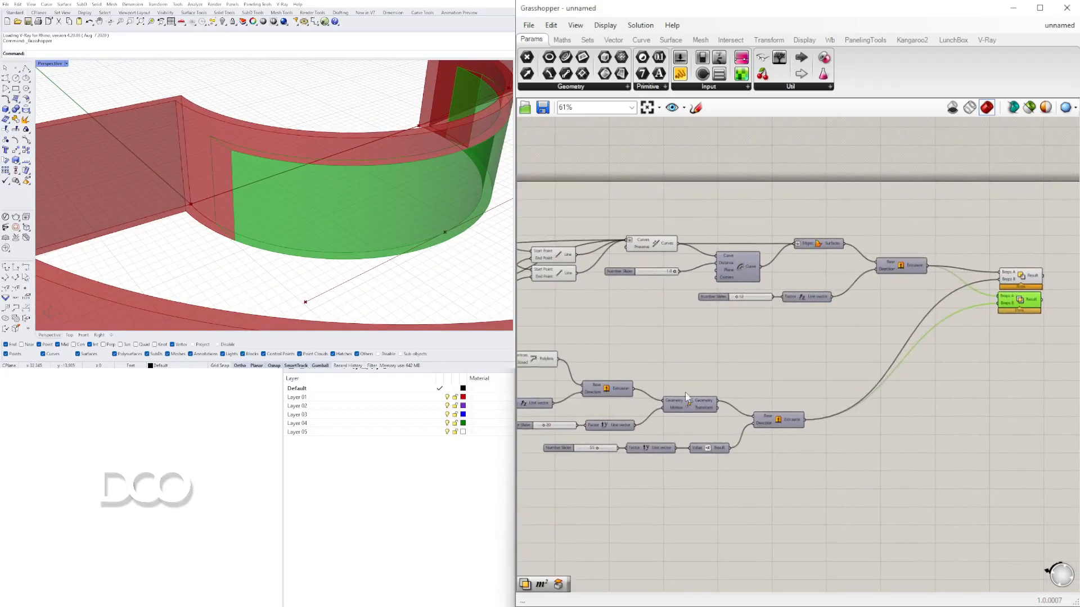
- Set the Y-direction slider to 32 and the Z-direction slider to 8.9
{"action": "scroll", "coordinate": [588, 448], "scroll_direction": "up", "scroll_amount": 8}
{"action": "scroll", "coordinate": [697, 488], "scroll_direction": "up", "scroll_amount": 2}
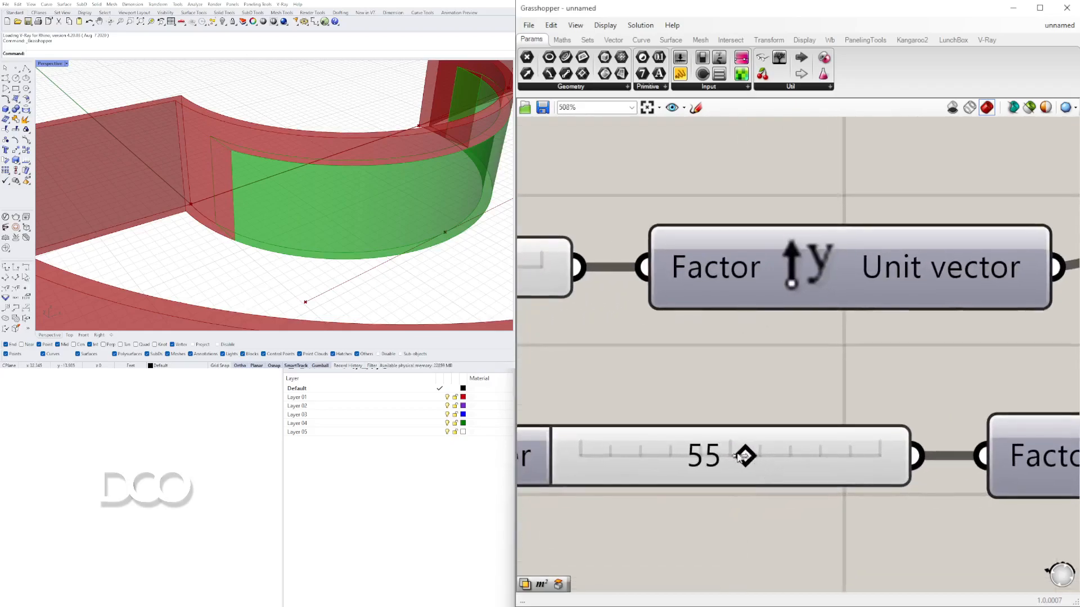
{"action": "mouse_move", "coordinate": [681, 454]}
{"action": "left_mouse_down"}
{"action": "mouse_move", "coordinate": [561, 455]}
{"action": "mouse_move", "coordinate": [669, 457]}
{"action": "left_mouse_up"}
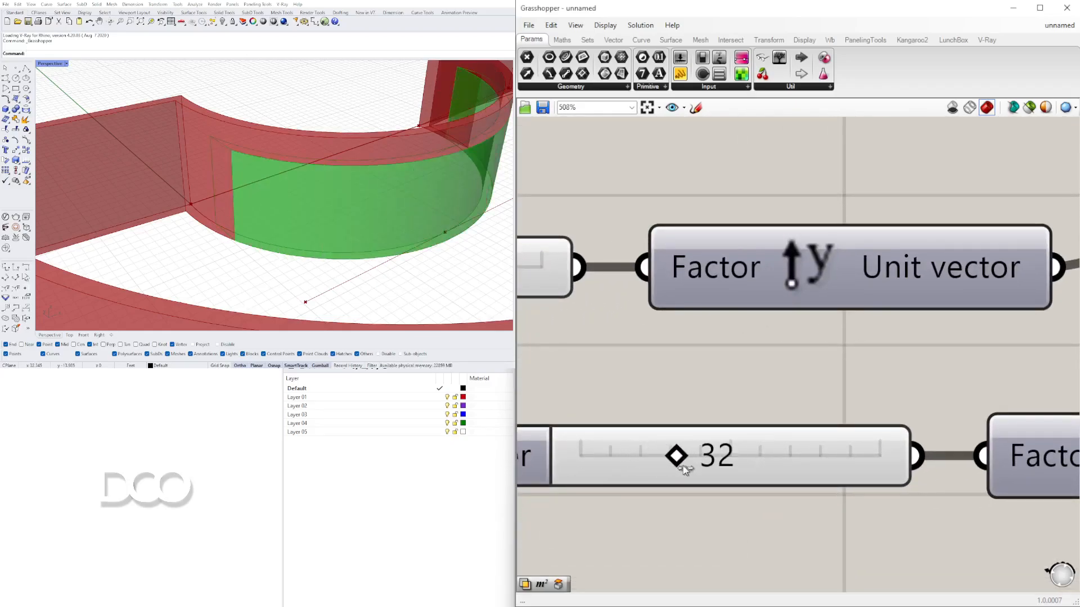
{"action": "scroll", "coordinate": [674, 376], "scroll_direction": "down", "scroll_amount": 5}
{"action": "right_click_drag", "start_coordinate": [556, 307], "coordinate": [878, 285]}
{"action": "scroll", "coordinate": [868, 279], "scroll_direction": "up", "scroll_amount": 1}
{"action": "left_click_drag", "start_coordinate": [861, 327], "coordinate": [840, 327]}
{"action": "scroll", "coordinate": [697, 238], "scroll_direction": "down", "scroll_amount": 2}
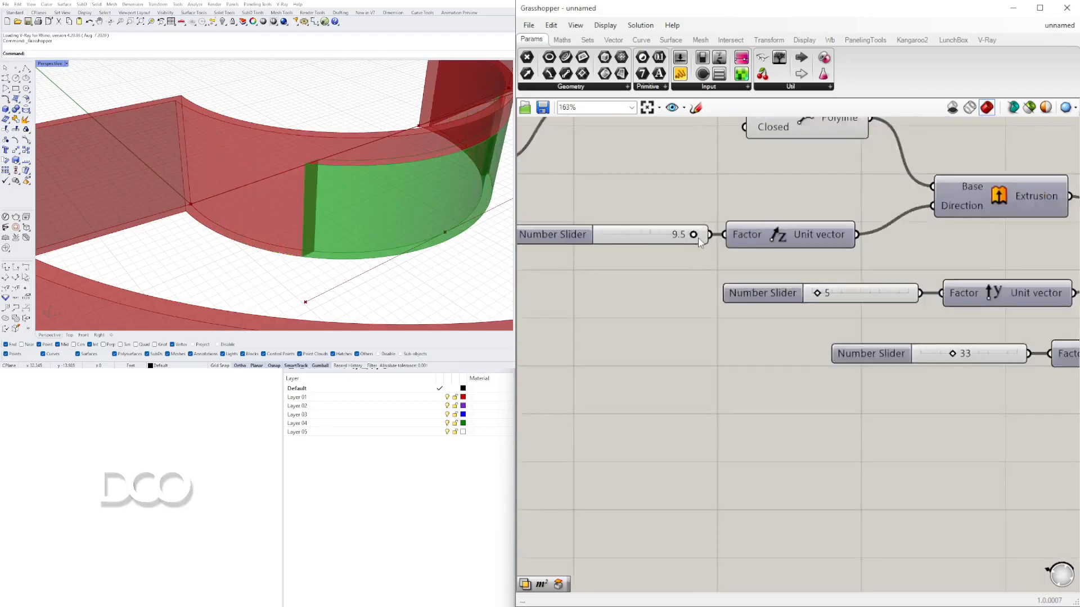
{"action": "scroll", "coordinate": [787, 281], "scroll_direction": "up", "scroll_amount": 2}
{"action": "mouse_move", "coordinate": [790, 281]}
{"action": "left_mouse_down"}
{"action": "mouse_move", "coordinate": [746, 279]}
{"action": "mouse_move", "coordinate": [769, 279]}
{"action": "left_mouse_up"}
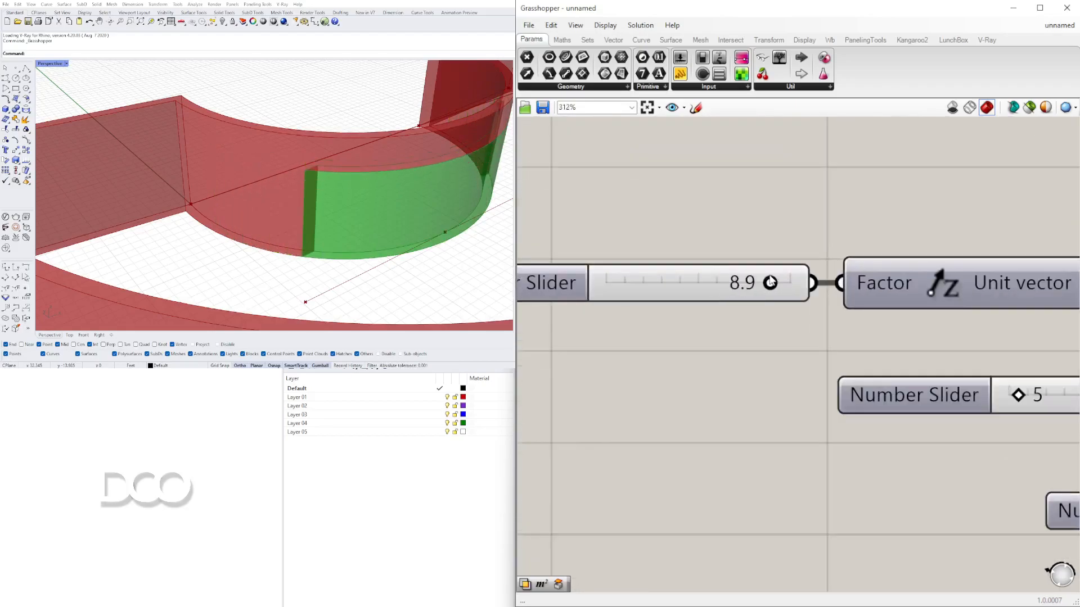
{"action": "scroll", "coordinate": [769, 281], "scroll_direction": "down", "scroll_amount": 4}
{"action": "scroll", "coordinate": [732, 358], "scroll_direction": "up", "scroll_amount": 3}
{"action": "left_click_drag", "start_coordinate": [732, 359], "coordinate": [761, 355]}
{"action": "right_click_drag", "start_coordinate": [891, 303], "coordinate": [651, 304]}
- Turn on the preview of the Move component
{"action": "right_click", "coordinate": [907, 302]}
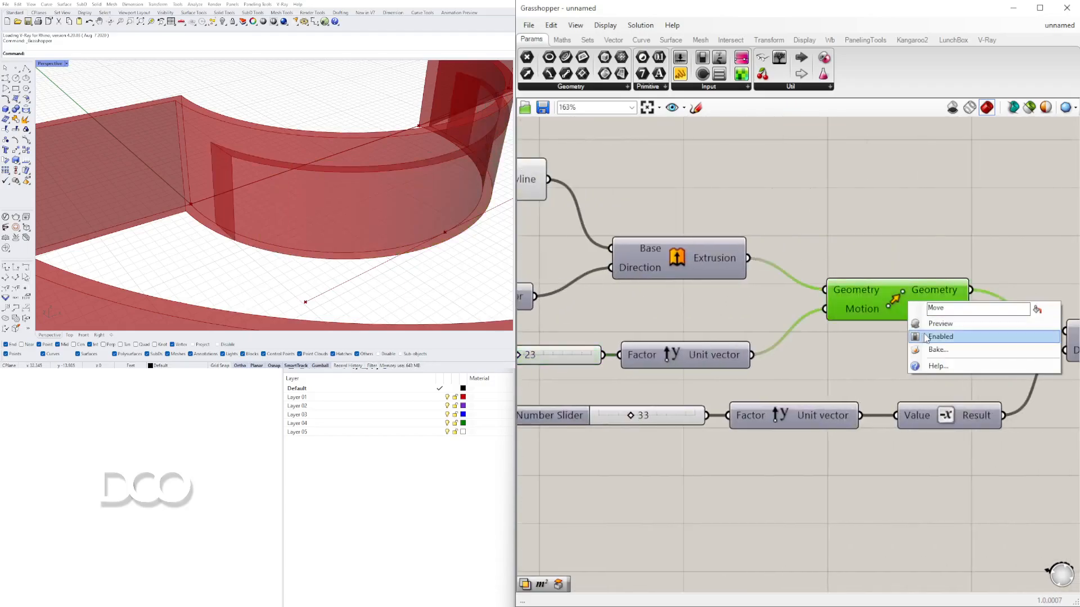
{"action": "left_click", "coordinate": [912, 325]}
{"action": "right_click_drag", "start_coordinate": [267, 204], "coordinate": [320, 192]}
- Set the Y-direction sliders to 16 and 46
{"action": "right_click_drag", "start_coordinate": [734, 332], "coordinate": [867, 375]}
{"action": "left_click_drag", "start_coordinate": [657, 398], "coordinate": [649, 400]}
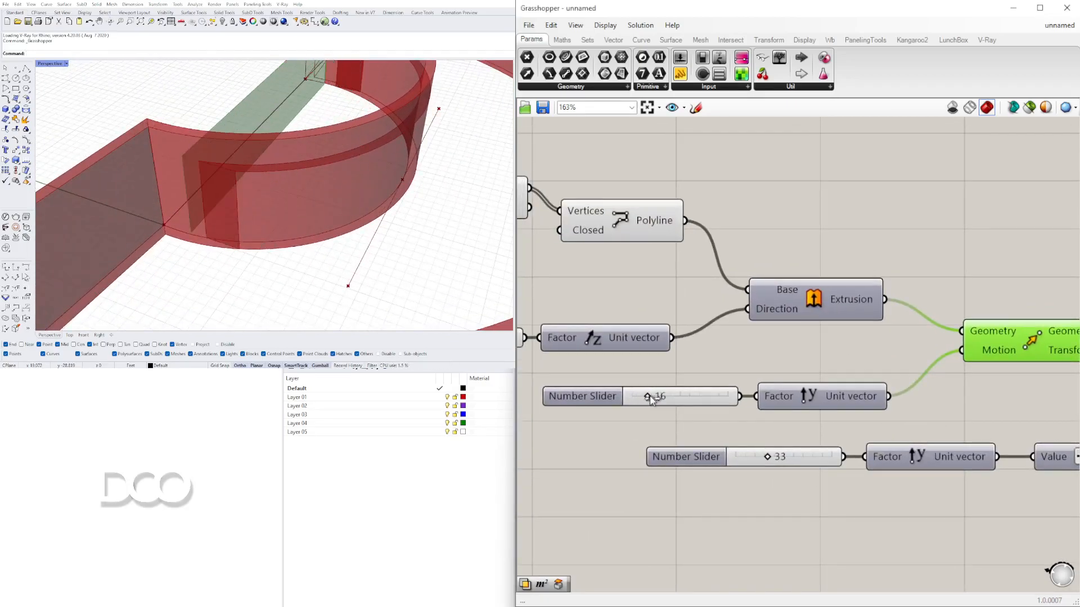
{"action": "scroll", "coordinate": [872, 419], "scroll_direction": "down", "scroll_amount": 2}
{"action": "right_click_drag", "start_coordinate": [872, 419], "coordinate": [782, 396]}
{"action": "scroll", "coordinate": [702, 415], "scroll_direction": "up", "scroll_amount": 3}
{"action": "left_click_drag", "start_coordinate": [716, 424], "coordinate": [727, 425]}
{"action": "scroll", "coordinate": [950, 419], "scroll_direction": "down", "scroll_amount": 4}
{"action": "right_click_drag", "start_coordinate": [951, 420], "coordinate": [790, 405]}
{"action": "right_click_drag", "start_coordinate": [604, 345], "coordinate": [696, 361]}
{"action": "scroll", "coordinate": [696, 361], "scroll_direction": "up", "scroll_amount": 4}
- Set the Z-direction extrusion slider to 39.5
{"action": "left_click", "coordinate": [717, 358]}
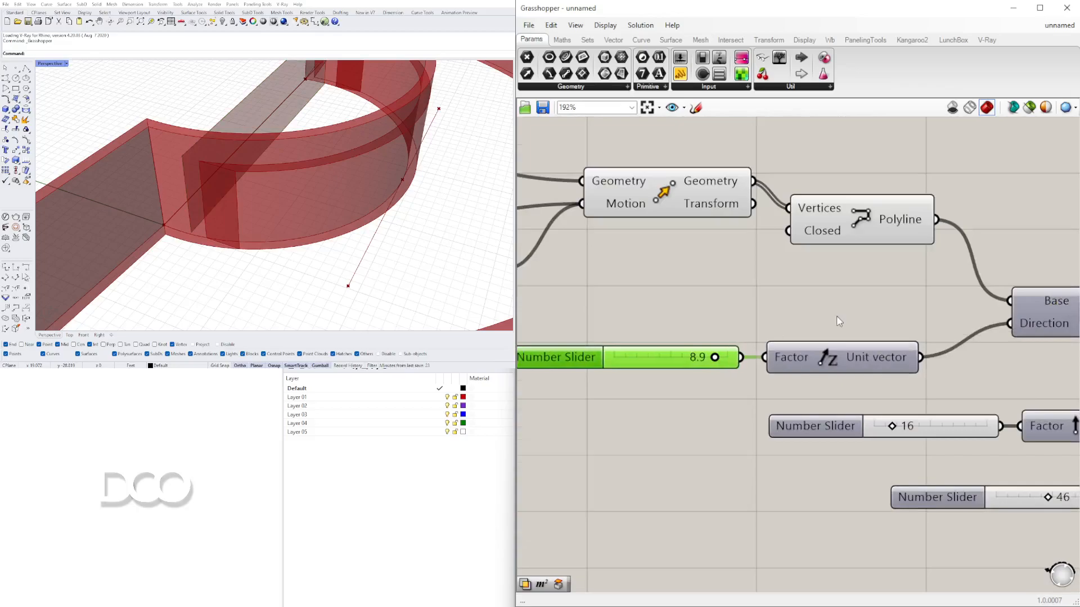
{"action": "scroll", "coordinate": [831, 323], "scroll_direction": "down", "scroll_amount": 3}
{"action": "right_click_drag", "start_coordinate": [967, 365], "coordinate": [898, 369]}
{"action": "left_click", "coordinate": [898, 370]}
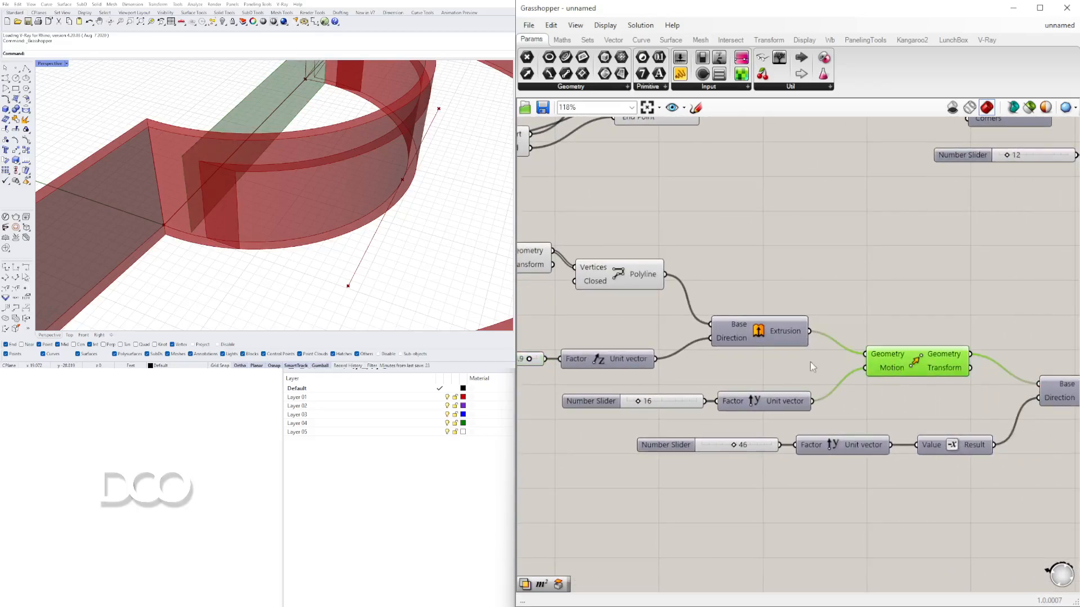
{"action": "right_click_drag", "start_coordinate": [665, 336], "coordinate": [896, 353]}
{"action": "right_click_drag", "start_coordinate": [619, 328], "coordinate": [932, 342]}
{"action": "right_click_drag", "start_coordinate": [677, 323], "coordinate": [982, 330]}
{"action": "scroll", "coordinate": [754, 315], "scroll_direction": "up", "scroll_amount": 3}
{"action": "left_click_drag", "start_coordinate": [635, 314], "coordinate": [770, 322]}
{"action": "scroll", "coordinate": [877, 317], "scroll_direction": "up", "scroll_amount": 3}
{"action": "left_click_drag", "start_coordinate": [925, 330], "coordinate": [956, 335]}
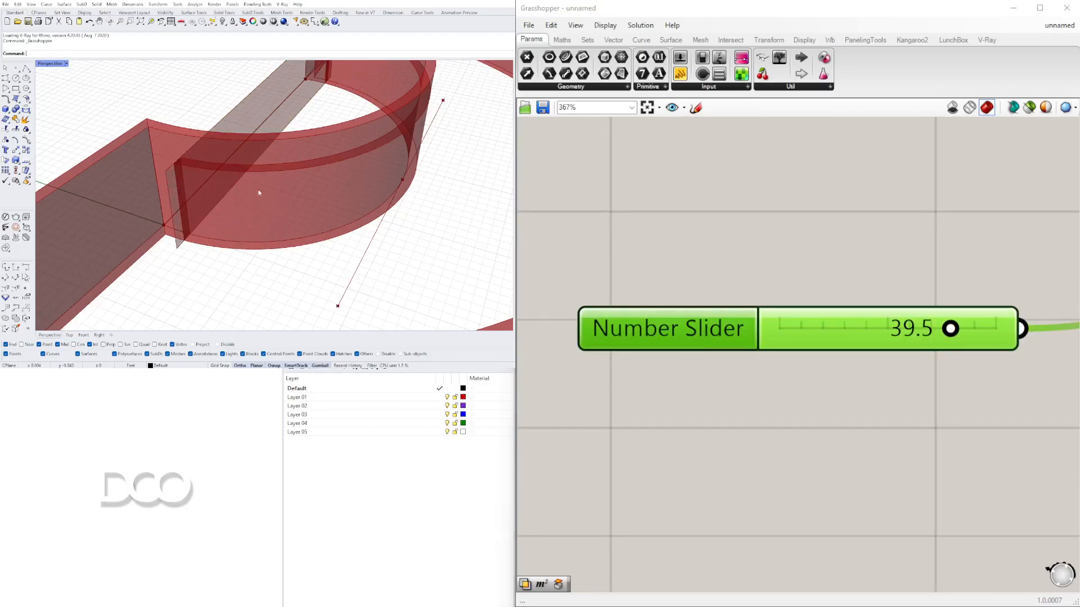
{"action": "scroll", "coordinate": [201, 174], "scroll_direction": "up", "scroll_amount": 3}
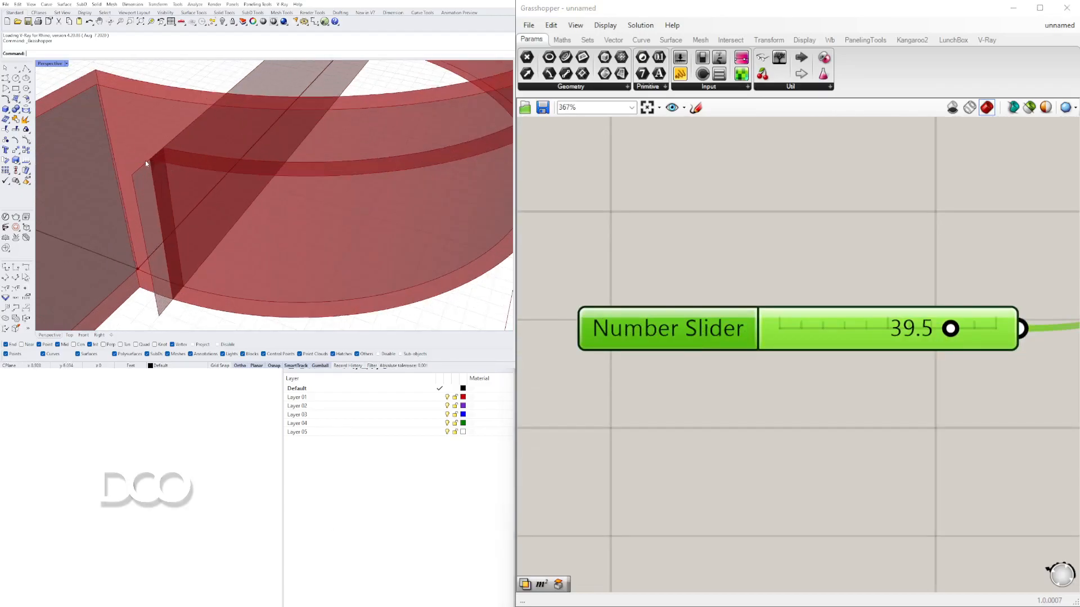
- Inspect the Z-extrusion and Y-direction sliders and the resulting model by navigating the canvas and orbiting the viewport
{"action": "scroll", "coordinate": [145, 159], "scroll_direction": "down", "scroll_amount": 5}
{"action": "scroll", "coordinate": [883, 340], "scroll_direction": "down", "scroll_amount": 4}
{"action": "right_click_drag", "start_coordinate": [882, 339], "coordinate": [753, 422]}
{"action": "scroll", "coordinate": [805, 391], "scroll_direction": "down", "scroll_amount": 3}
{"action": "right_click_drag", "start_coordinate": [877, 394], "coordinate": [706, 393]}
{"action": "right_click_drag", "start_coordinate": [974, 416], "coordinate": [779, 410]}
{"action": "scroll", "coordinate": [772, 420], "scroll_direction": "up", "scroll_amount": 5}
{"action": "scroll", "coordinate": [762, 426], "scroll_direction": "up", "scroll_amount": 1}
{"action": "left_click_drag", "start_coordinate": [726, 421], "coordinate": [756, 425]}
{"action": "scroll", "coordinate": [842, 436], "scroll_direction": "down", "scroll_amount": 4}
{"action": "scroll", "coordinate": [842, 436], "scroll_direction": "up", "scroll_amount": 7}
{"action": "left_click_drag", "start_coordinate": [892, 436], "coordinate": [875, 436]}
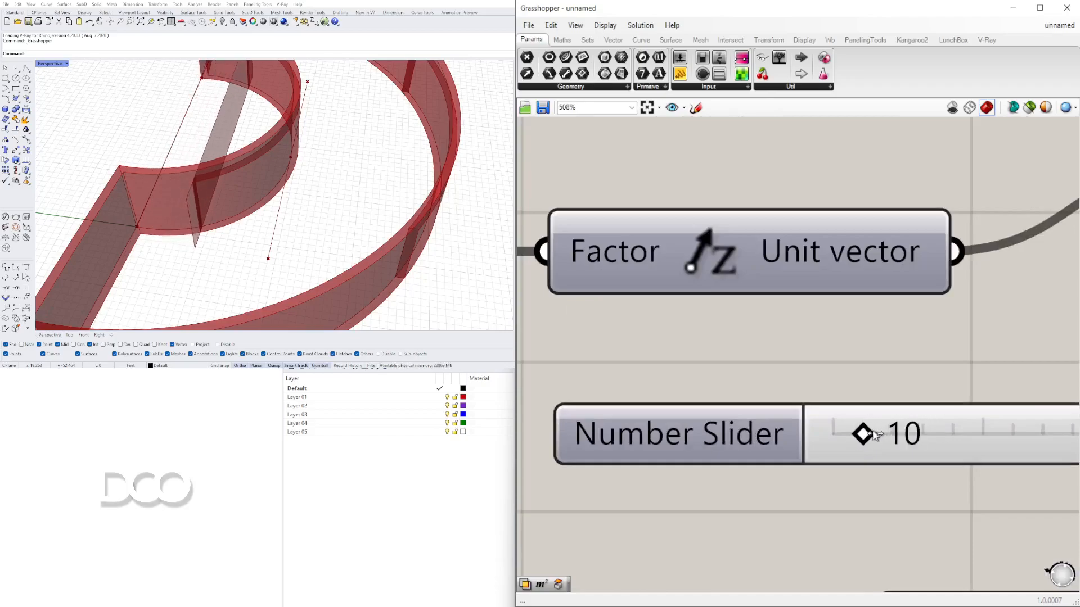
{"action": "right_click_drag", "start_coordinate": [420, 224], "coordinate": [245, 146]}
{"action": "scroll", "coordinate": [773, 279], "scroll_direction": "down", "scroll_amount": 6}
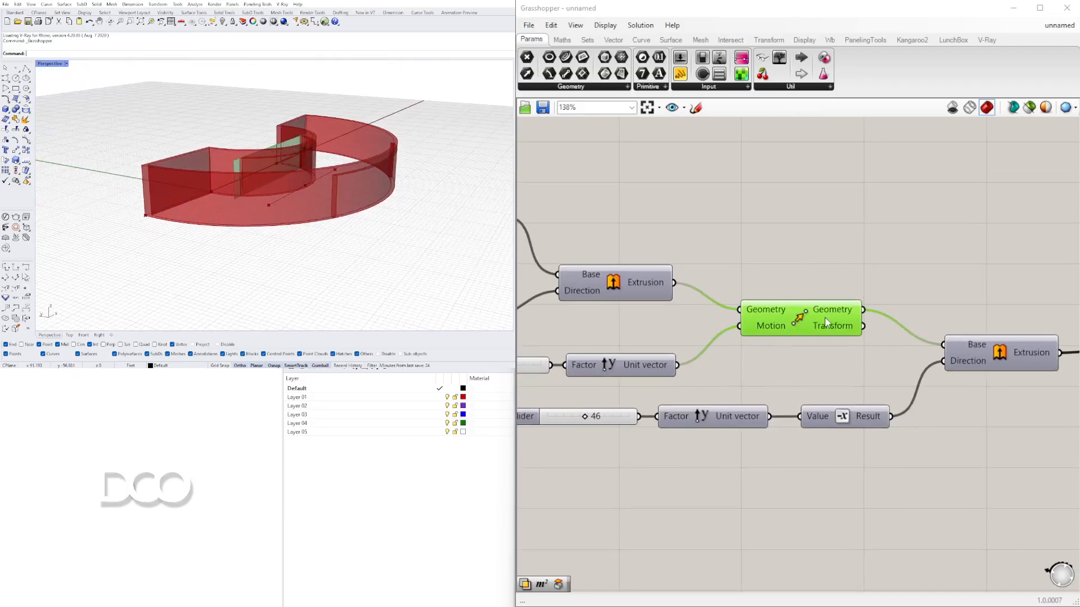
- Toggle the Move component's preview off and back on to compare the moved extrusion
{"action": "right_click", "coordinate": [805, 312]}
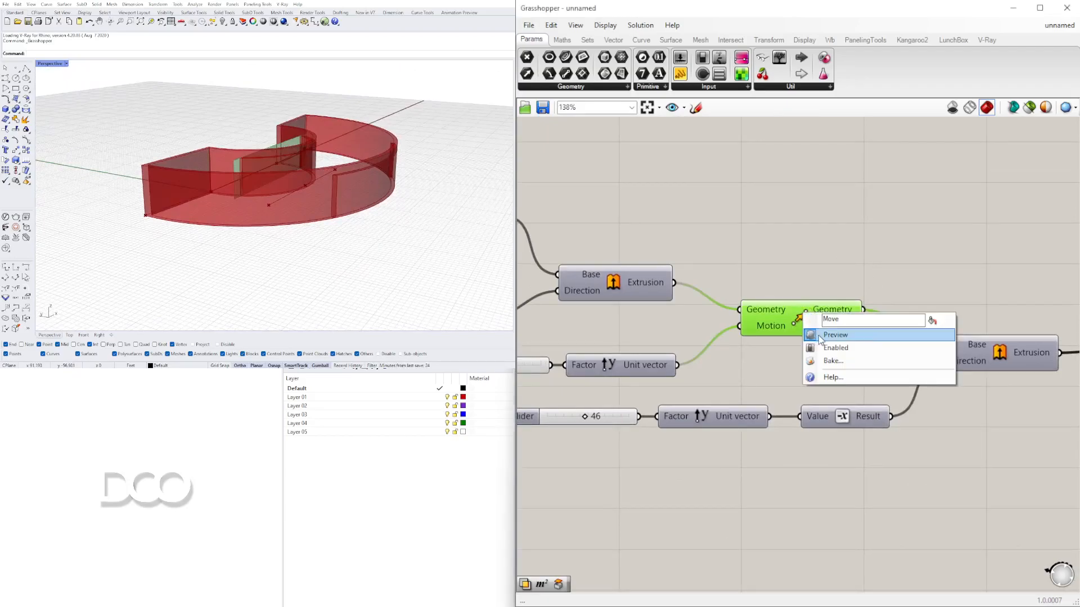
{"action": "left_click", "coordinate": [820, 337]}
{"action": "right_click", "coordinate": [797, 320]}
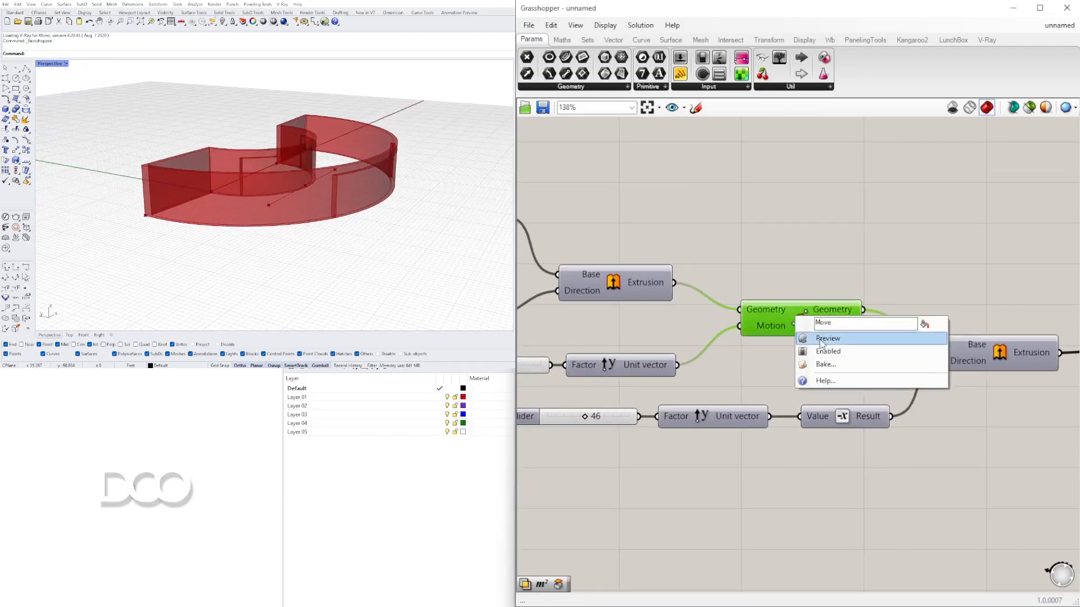
{"action": "left_click", "coordinate": [821, 342]}
- Review the whole definition, including the Solid Difference components, while orbiting the model in the viewport
{"action": "right_click_drag", "start_coordinate": [332, 135], "coordinate": [268, 179]}
{"action": "scroll", "coordinate": [256, 144], "scroll_direction": "up", "scroll_amount": 4}
{"action": "scroll", "coordinate": [228, 174], "scroll_direction": "down", "scroll_amount": 4}
{"action": "scroll", "coordinate": [851, 182], "scroll_direction": "down", "scroll_amount": 3}
{"action": "right_click_drag", "start_coordinate": [935, 234], "coordinate": [812, 250]}
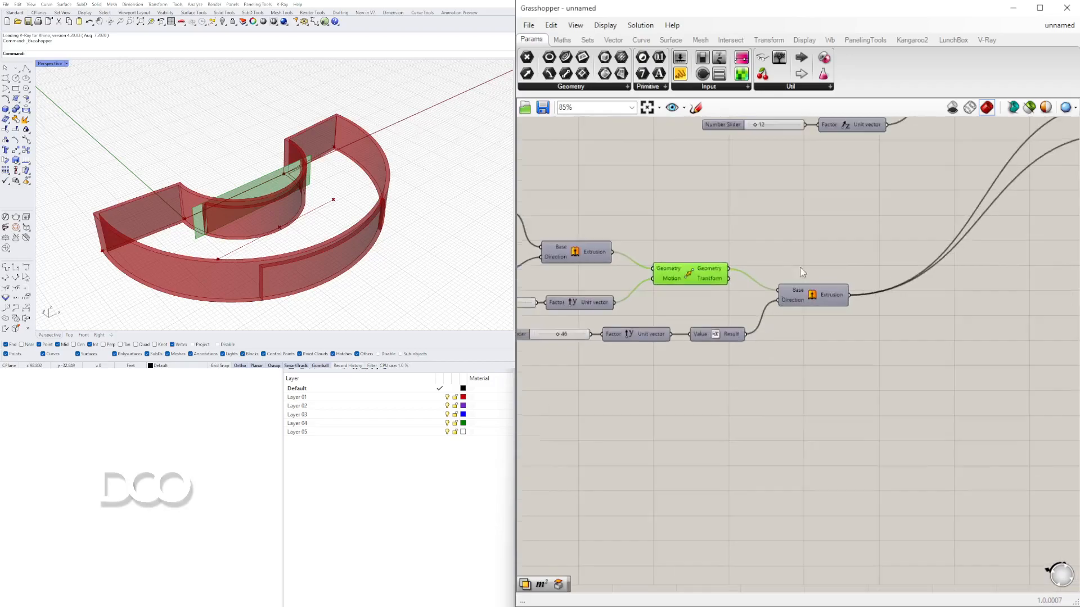
{"action": "left_click", "coordinate": [805, 267]}
{"action": "scroll", "coordinate": [822, 240], "scroll_direction": "down", "scroll_amount": 4}
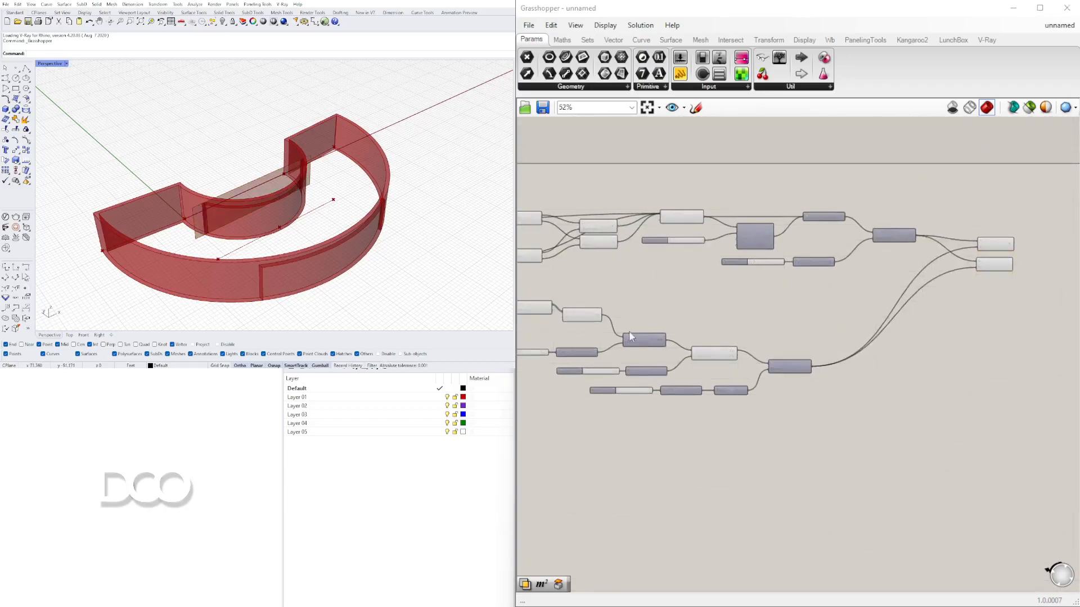
{"action": "scroll", "coordinate": [713, 298], "scroll_direction": "up", "scroll_amount": 5}
{"action": "right_click_drag", "start_coordinate": [337, 191], "coordinate": [278, 200]}
{"action": "scroll", "coordinate": [906, 280], "scroll_direction": "down", "scroll_amount": 1}
{"action": "right_click_drag", "start_coordinate": [905, 281], "coordinate": [786, 341]}
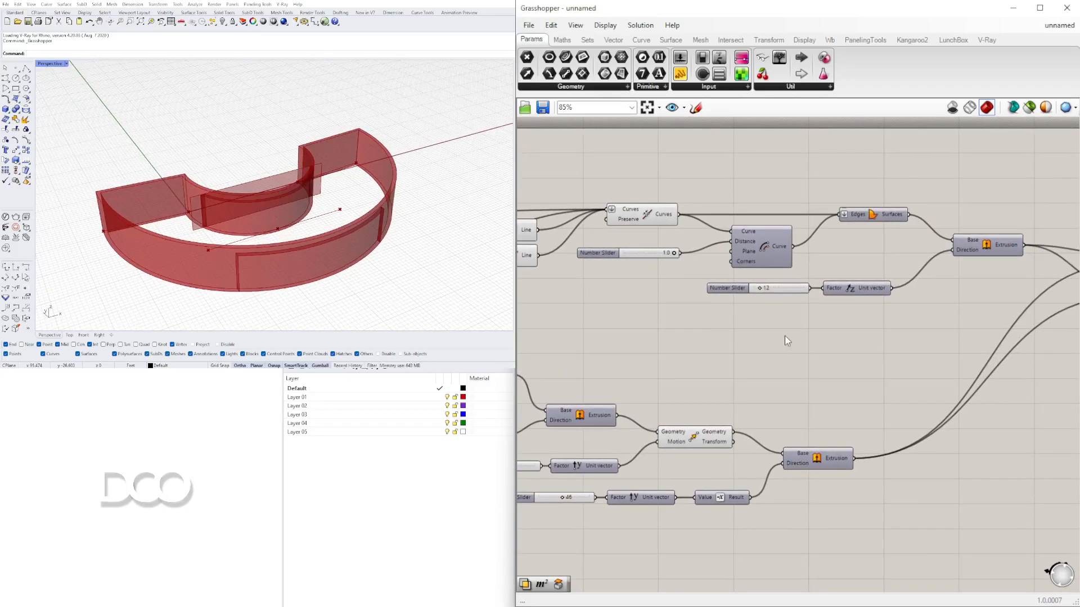
{"action": "right_click_drag", "start_coordinate": [858, 315], "coordinate": [568, 318]}
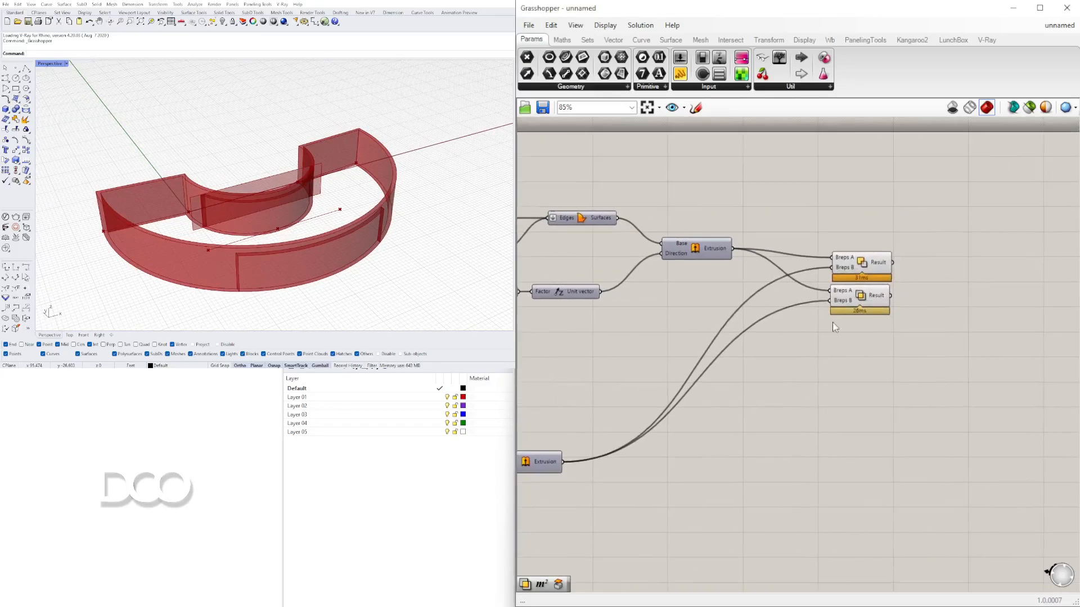
{"action": "scroll", "coordinate": [838, 314], "scroll_direction": "down", "scroll_amount": 1}
{"action": "left_click_drag", "start_coordinate": [865, 307], "coordinate": [868, 319]}
{"action": "left_click_drag", "start_coordinate": [941, 339], "coordinate": [865, 257]}
{"action": "left_click_drag", "start_coordinate": [861, 271], "coordinate": [867, 271]}
{"action": "left_click", "coordinate": [907, 276]}
{"action": "right_click_drag", "start_coordinate": [744, 323], "coordinate": [947, 280]}
{"action": "right_click_drag", "start_coordinate": [608, 343], "coordinate": [824, 338]}
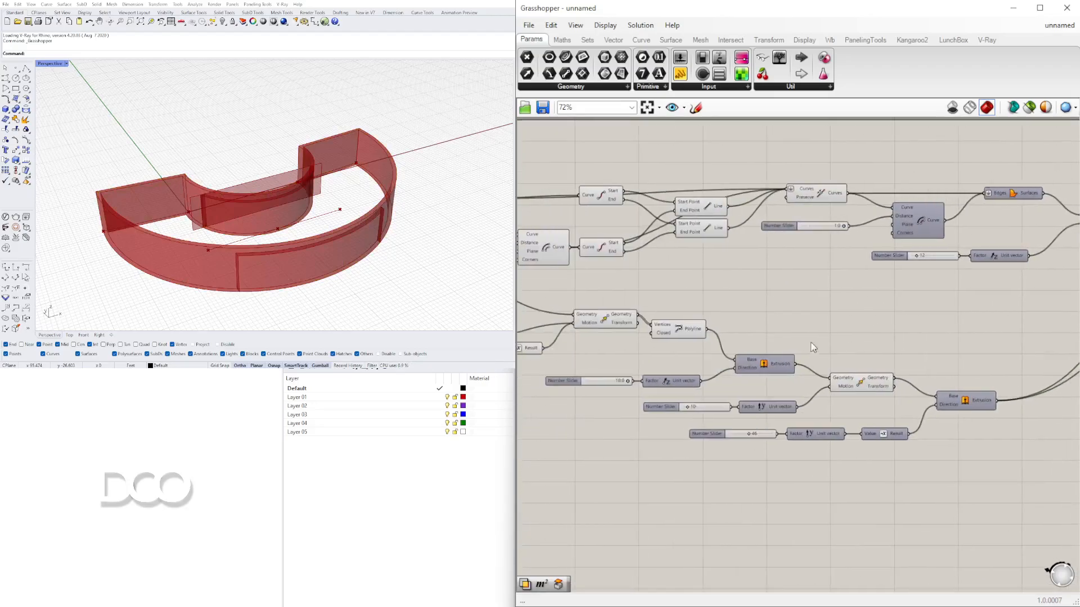
- Select the Move component and orbit the viewport to examine its moved extrusion against the curved walls
{"action": "scroll", "coordinate": [835, 378], "scroll_direction": "up", "scroll_amount": 1}
{"action": "left_click", "coordinate": [848, 388]}
{"action": "scroll", "coordinate": [853, 391], "scroll_direction": "up", "scroll_amount": 4}
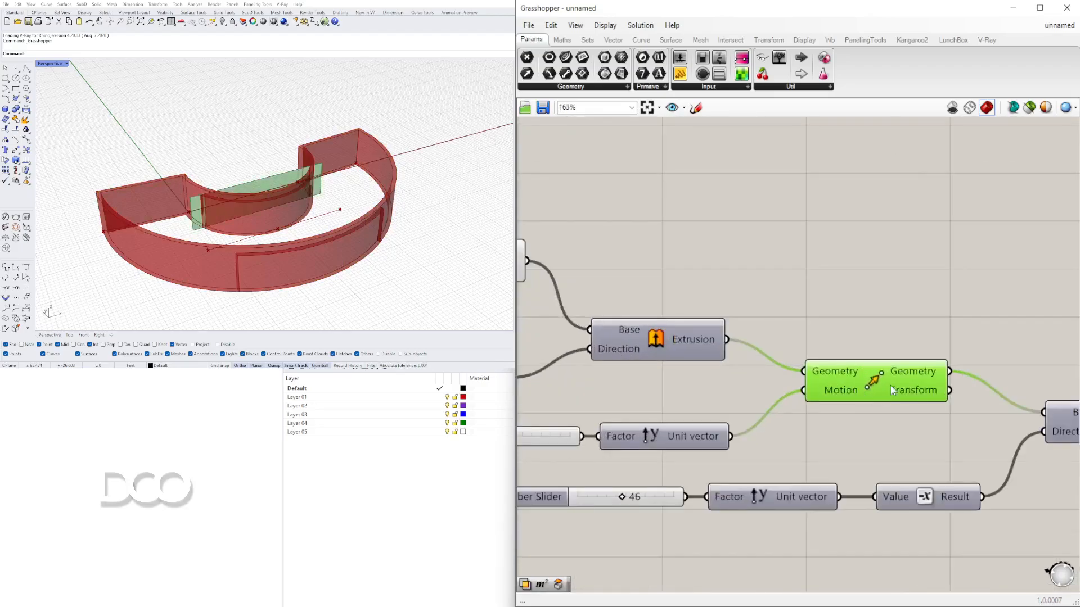
{"action": "right_click_drag", "start_coordinate": [182, 218], "coordinate": [211, 216]}
{"action": "scroll", "coordinate": [210, 212], "scroll_direction": "up", "scroll_amount": 6}
{"action": "scroll", "coordinate": [213, 228], "scroll_direction": "down", "scroll_amount": 3}
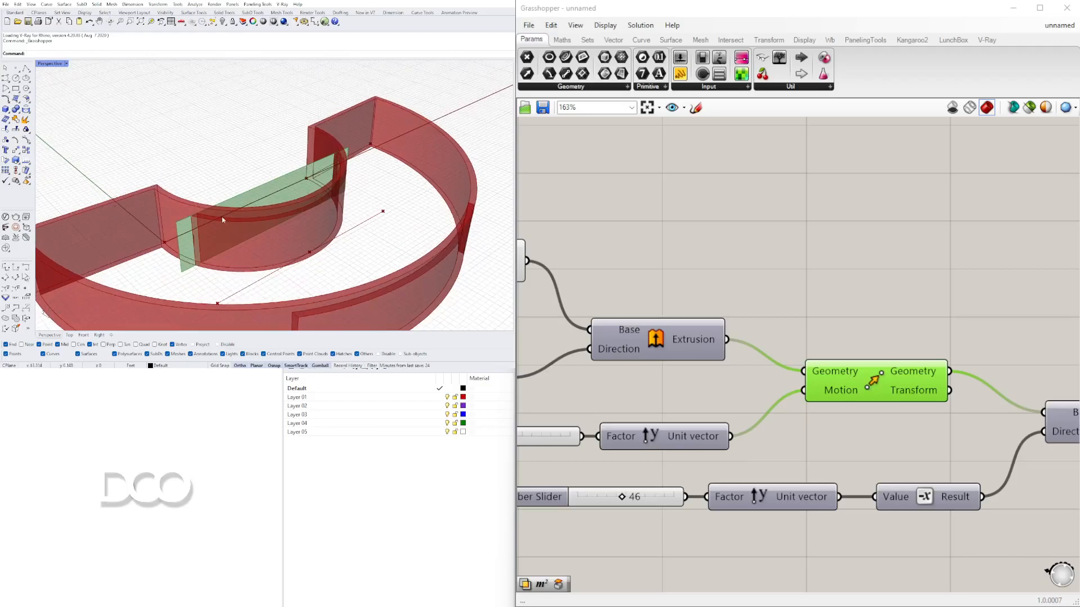
{"action": "scroll", "coordinate": [176, 238], "scroll_direction": "up", "scroll_amount": 3}
{"action": "scroll", "coordinate": [177, 237], "scroll_direction": "down", "scroll_amount": 5}
{"action": "right_click_drag", "start_coordinate": [186, 234], "coordinate": [254, 225]}
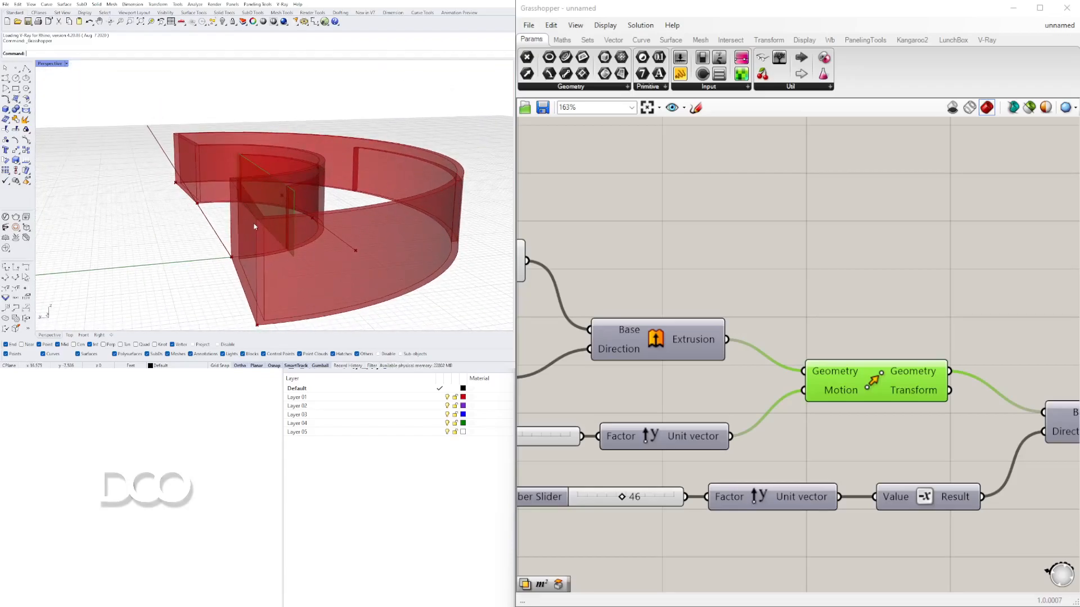
{"action": "scroll", "coordinate": [234, 184], "scroll_direction": "down", "scroll_amount": 4}
{"action": "scroll", "coordinate": [233, 187], "scroll_direction": "up", "scroll_amount": 4}
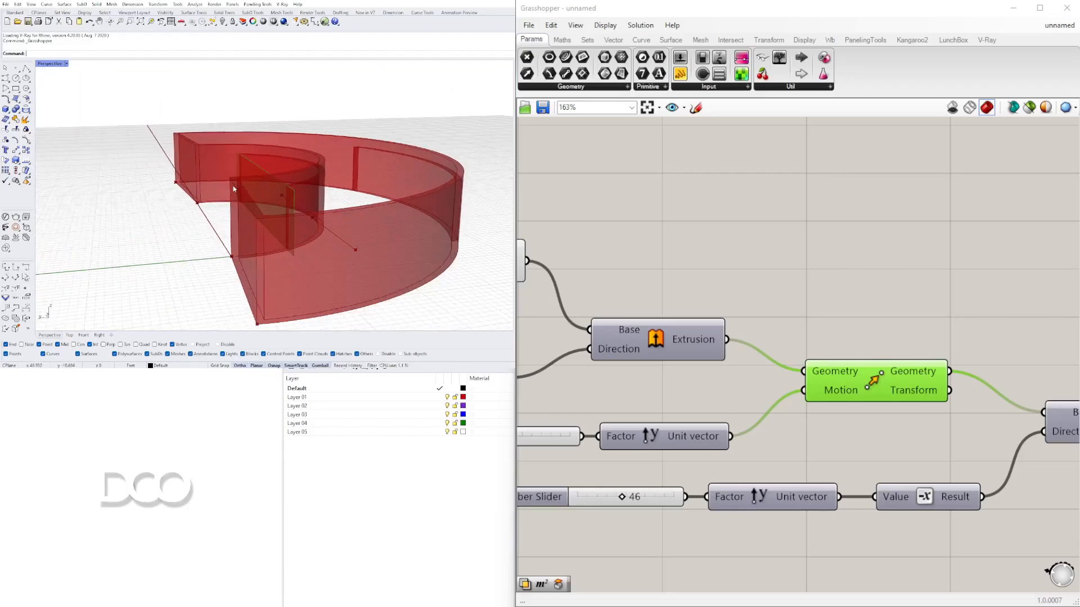
{"action": "right_click_drag", "start_coordinate": [233, 181], "coordinate": [237, 178]}
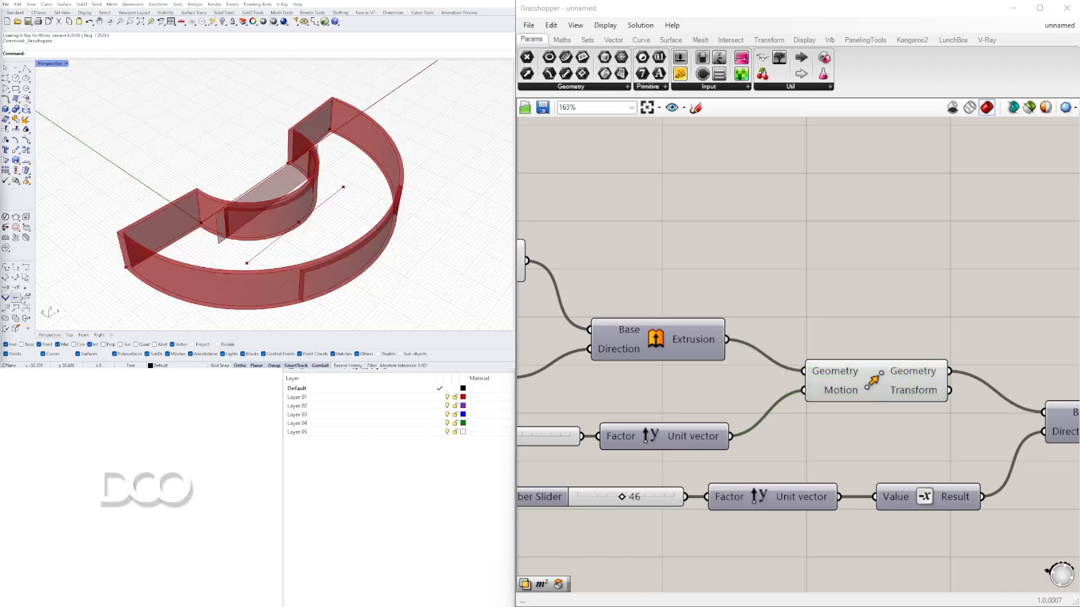
{"action": "right_click_drag", "start_coordinate": [212, 263], "coordinate": [300, 261]}
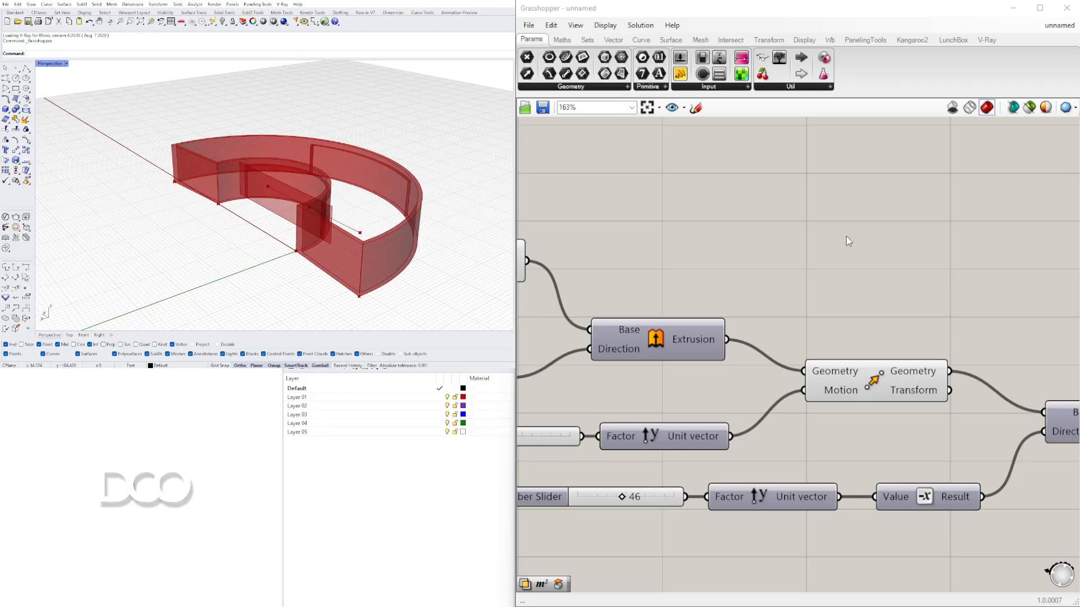
- Navigate the canvas to locate the Join Curves component and its connections to the offset and surfaces
{"action": "scroll", "coordinate": [639, 313], "scroll_direction": "down", "scroll_amount": 6}
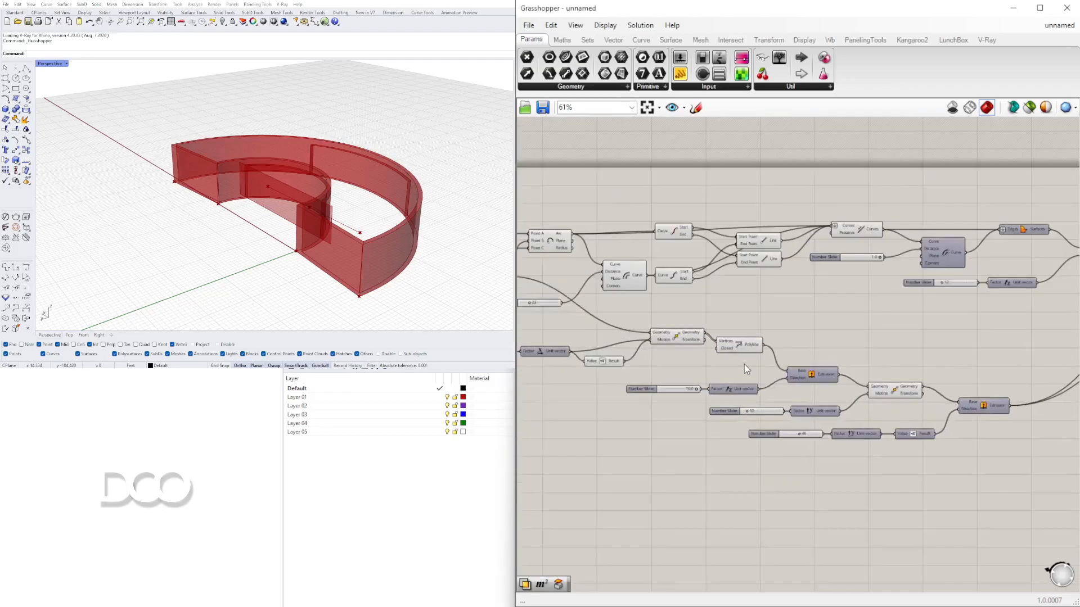
{"action": "scroll", "coordinate": [745, 369], "scroll_direction": "up", "scroll_amount": 2}
{"action": "left_click", "coordinate": [668, 282]}
{"action": "right_click_drag", "start_coordinate": [667, 281], "coordinate": [626, 350]}
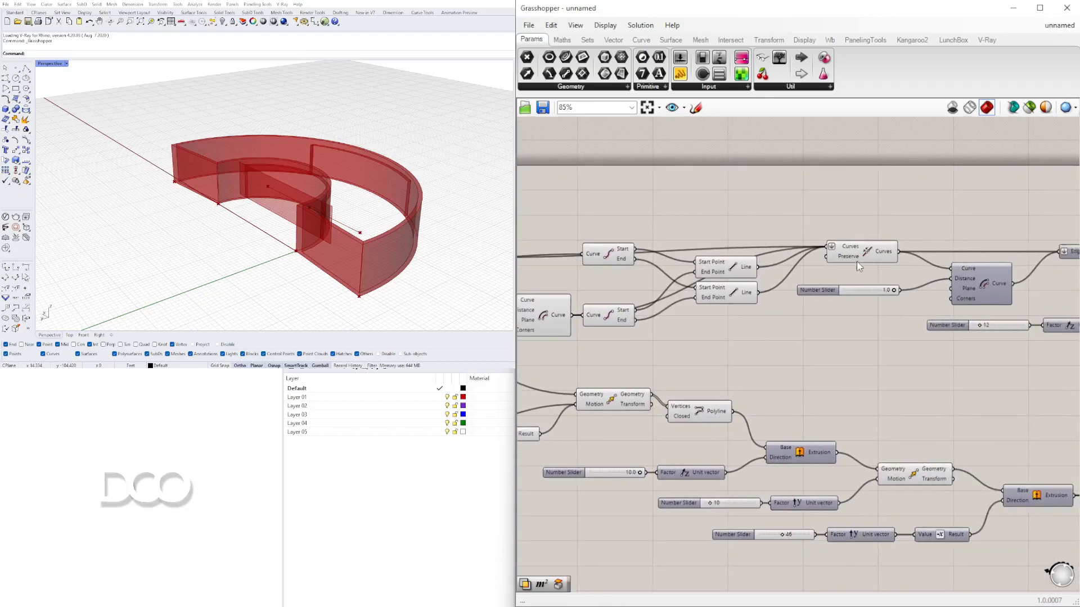
{"action": "left_click", "coordinate": [866, 250]}
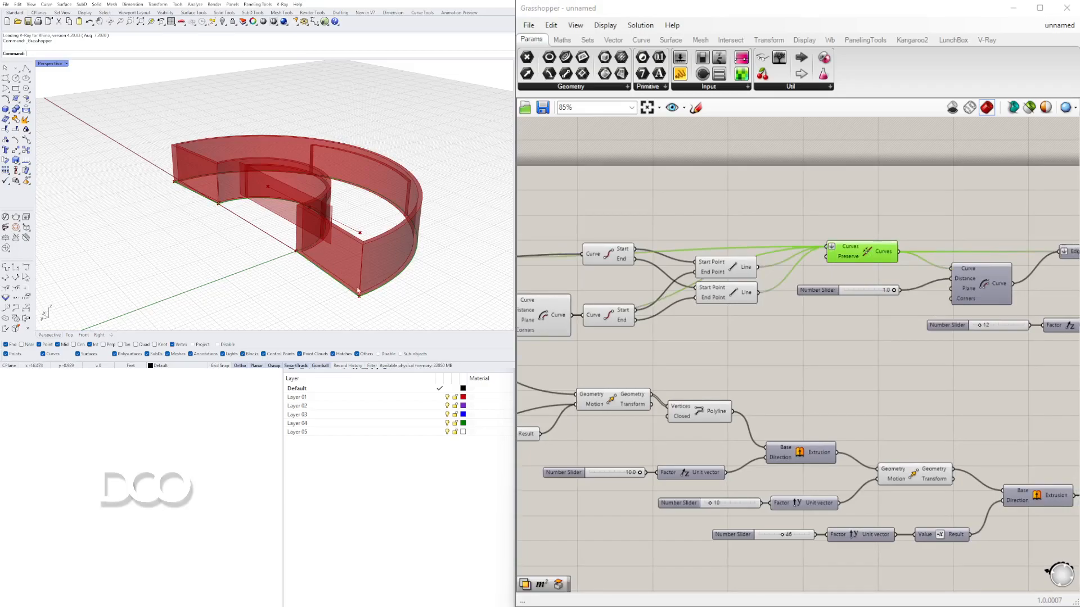
{"action": "right_click_drag", "start_coordinate": [695, 330], "coordinate": [406, 388]}
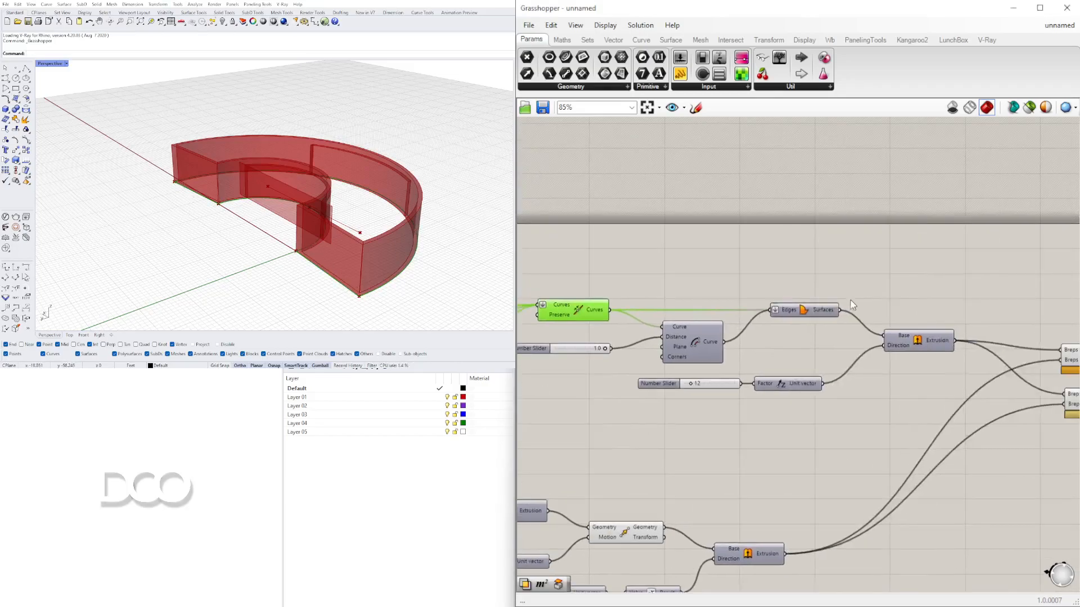
{"action": "scroll", "coordinate": [851, 303], "scroll_direction": "down", "scroll_amount": 6}
{"action": "left_click_drag", "start_coordinate": [965, 390], "coordinate": [565, 235]}
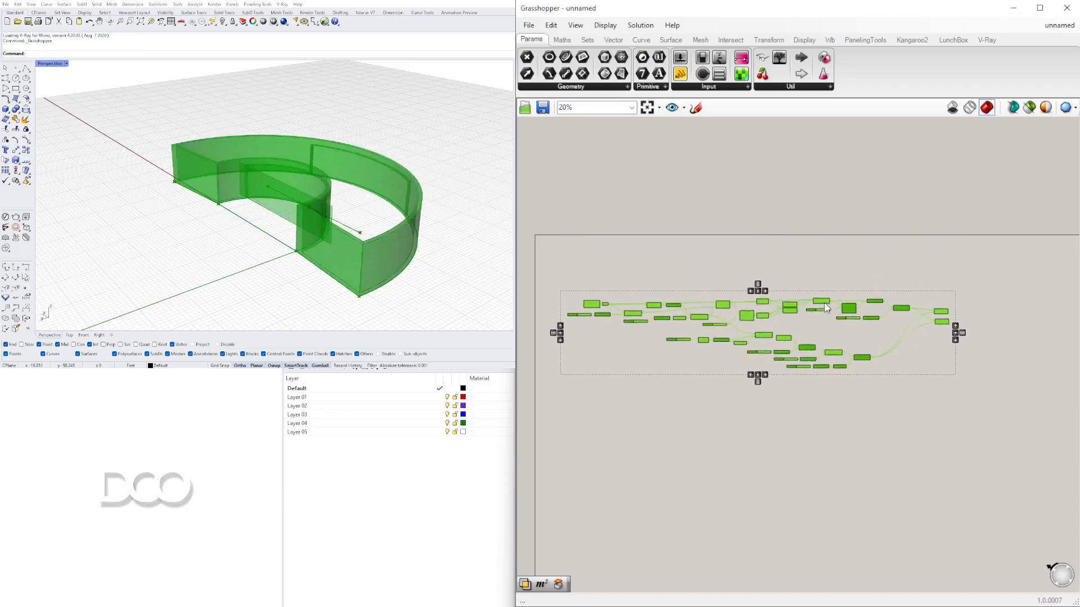
{"action": "left_click", "coordinate": [843, 257]}
{"action": "scroll", "coordinate": [825, 337], "scroll_direction": "up", "scroll_amount": 5}
{"action": "left_click", "coordinate": [825, 339]}
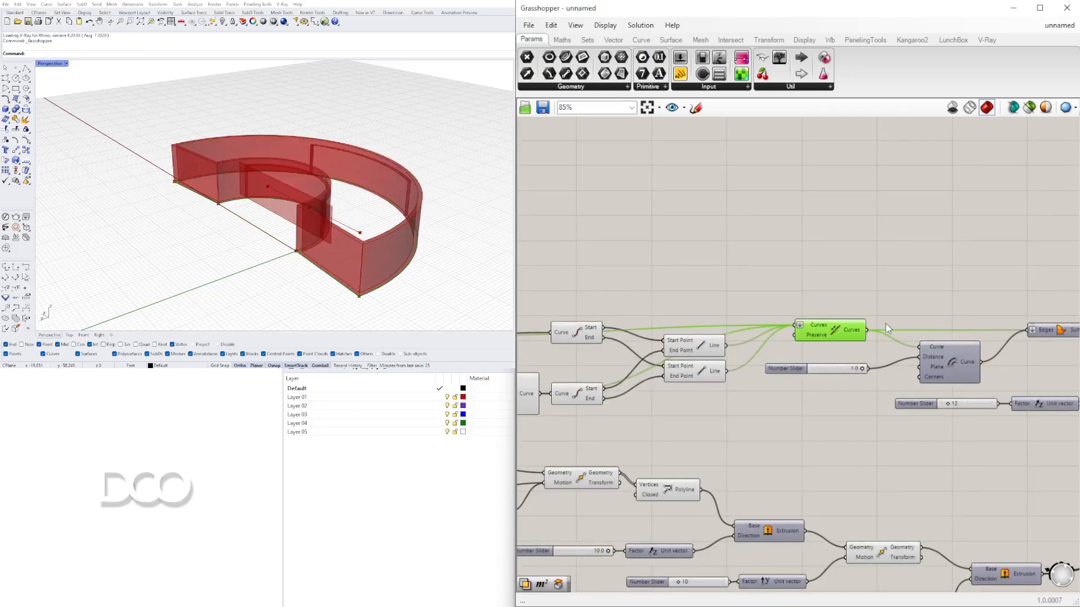
- Add a Move component and connect the joined curves to its Geometry input
{"action": "right_click_drag", "start_coordinate": [932, 297], "coordinate": [871, 289]}
{"action": "double_click", "coordinate": [881, 278]}
{"action": "type", "text": "MOVE"}
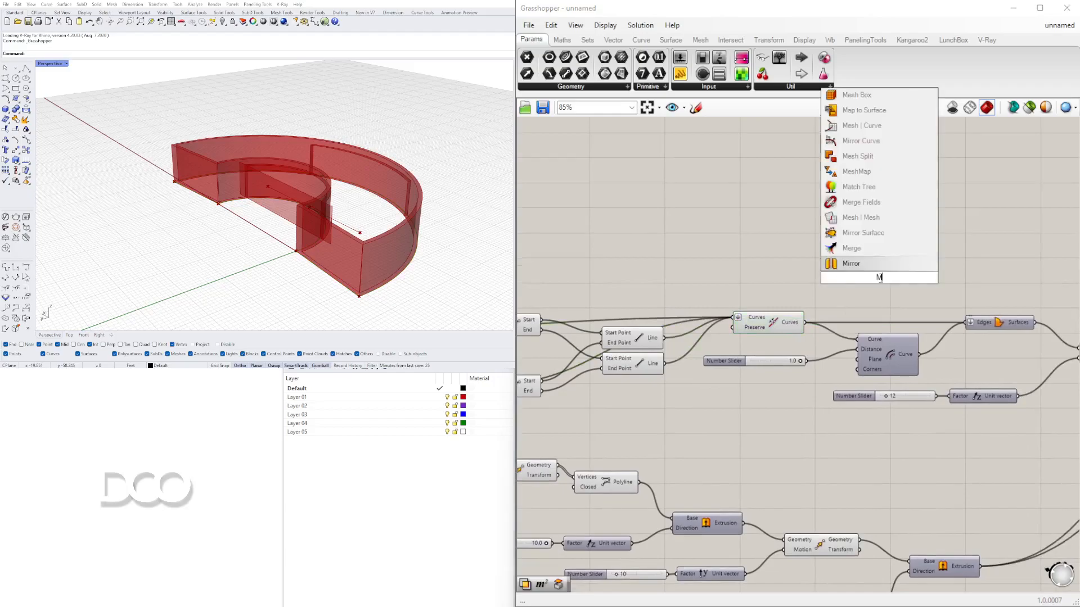
{"action": "left_click", "coordinate": [842, 264]}
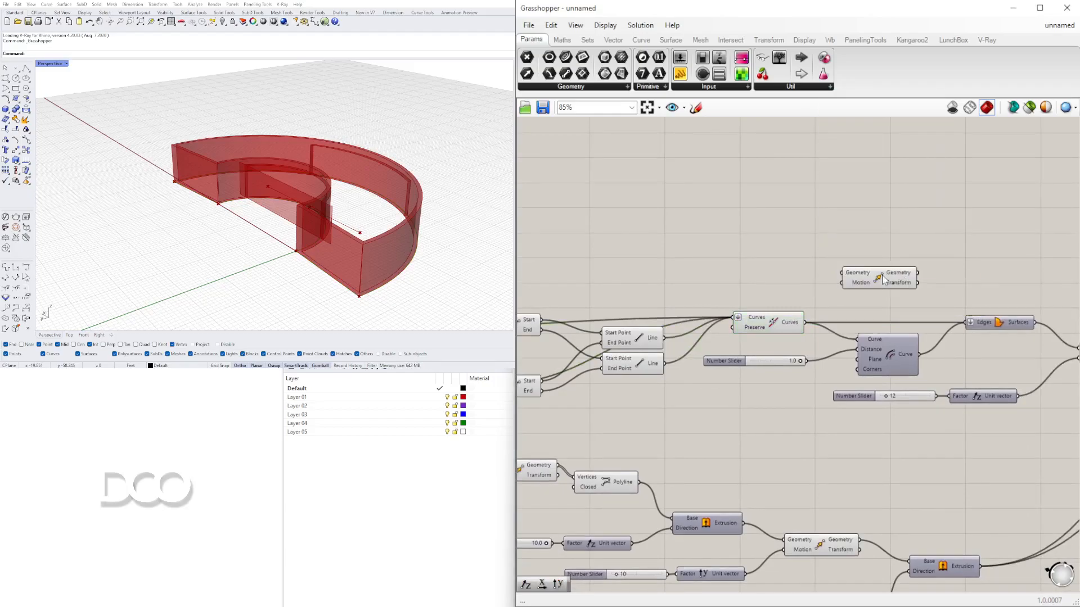
{"action": "left_click_drag", "start_coordinate": [862, 276], "coordinate": [921, 271]}
{"action": "left_click", "coordinate": [797, 328]}
{"action": "left_click_drag", "start_coordinate": [803, 324], "coordinate": [899, 261]}
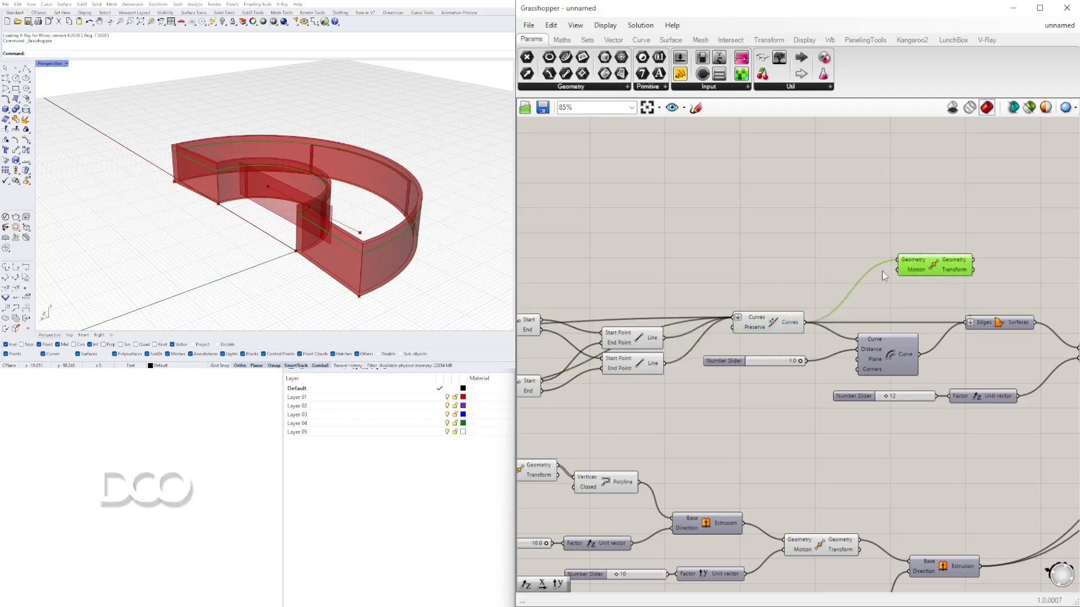
{"action": "double_click", "coordinate": [786, 278]}
{"action": "type", "text": "unit z"}
{"action": "left_click", "coordinate": [780, 265]}
{"action": "left_click_drag", "start_coordinate": [820, 278], "coordinate": [799, 284]}
{"action": "right_click_drag", "start_coordinate": [863, 291], "coordinate": [702, 288]}
{"action": "key", "text": "Delete"}
- Toggle the preview of the lower extrusion component on and off to inspect its geometry
{"action": "scroll", "coordinate": [870, 271], "scroll_direction": "down", "scroll_amount": 1}
{"action": "right_click_drag", "start_coordinate": [870, 270], "coordinate": [924, 248]}
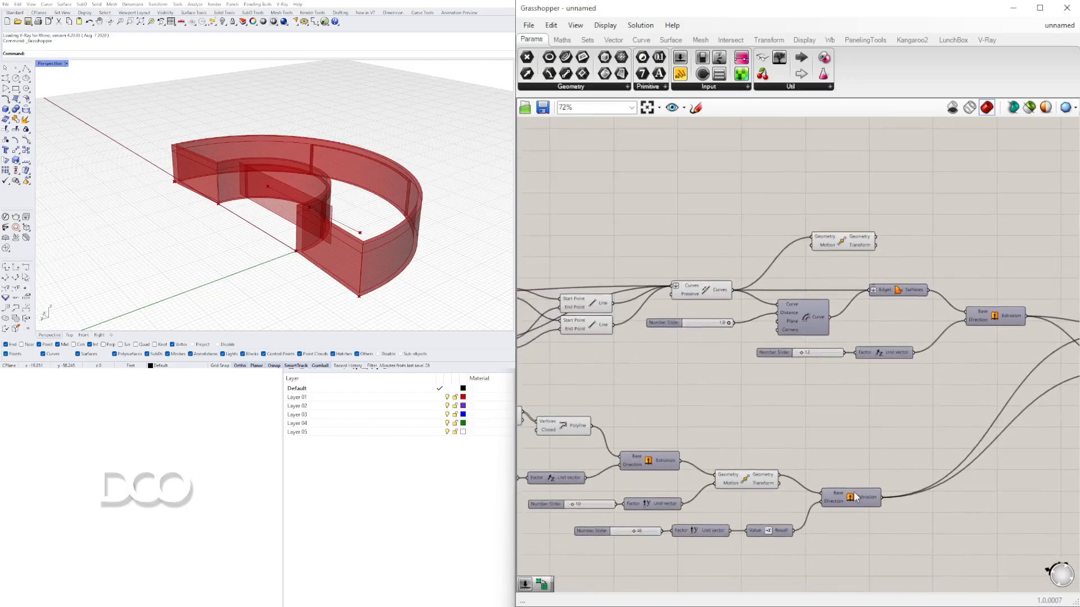
{"action": "right_click_drag", "start_coordinate": [591, 425], "coordinate": [805, 398]}
{"action": "right_click_drag", "start_coordinate": [722, 425], "coordinate": [684, 415]}
{"action": "right_click", "coordinate": [826, 424]}
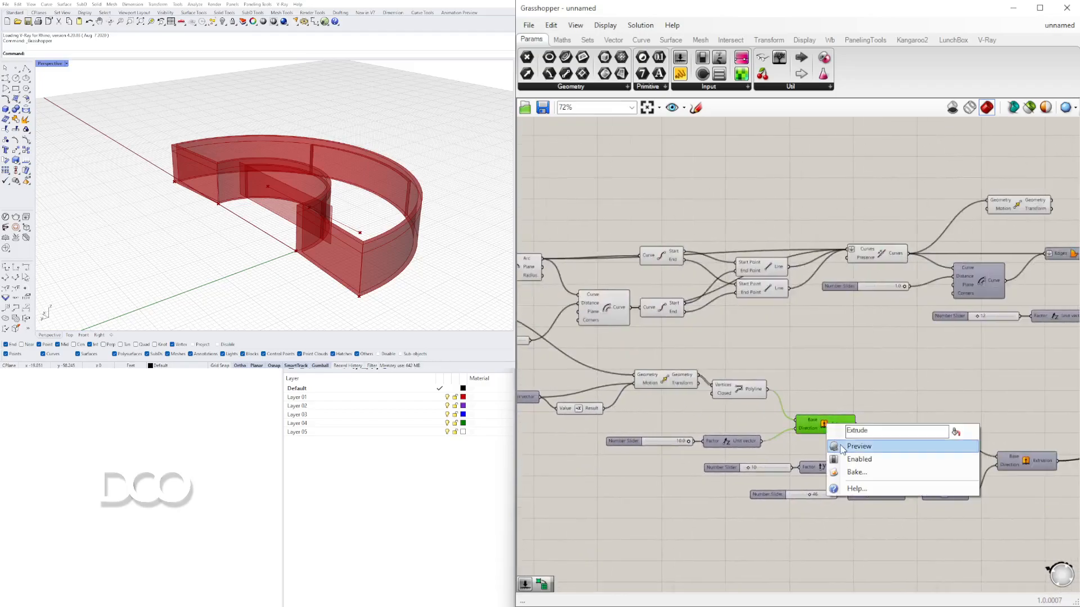
{"action": "left_click", "coordinate": [840, 447]}
{"action": "right_click", "coordinate": [827, 425]}
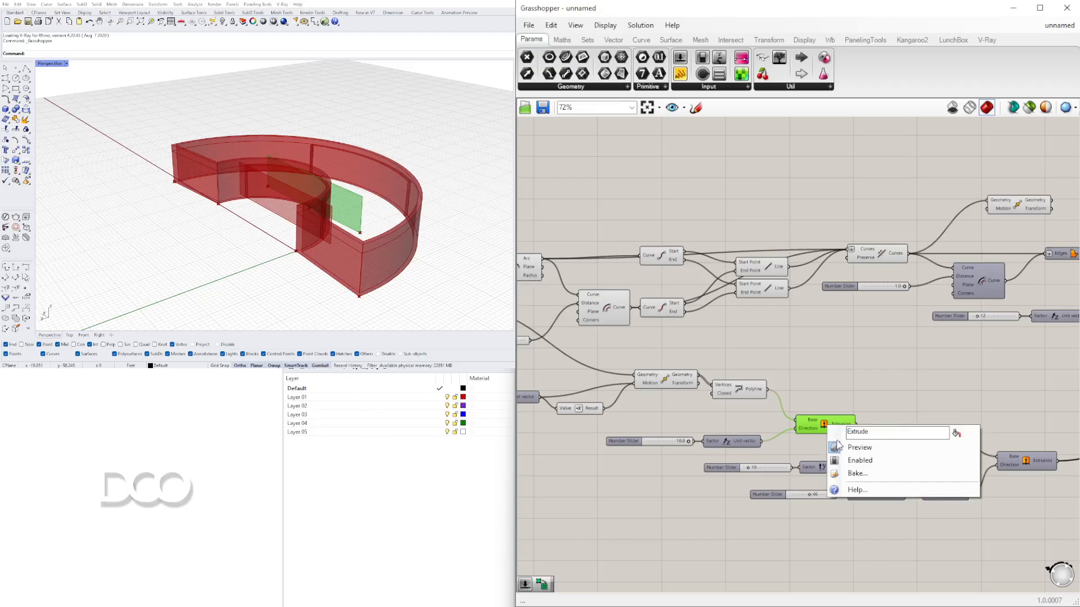
{"action": "left_click", "coordinate": [837, 444]}
- Toggle the preview of the extrusion built from the edge surfaces to inspect it in the viewport
{"action": "scroll", "coordinate": [832, 429], "scroll_direction": "down", "scroll_amount": 3}
{"action": "right_click_drag", "start_coordinate": [832, 429], "coordinate": [602, 426]}
{"action": "scroll", "coordinate": [866, 351], "scroll_direction": "up", "scroll_amount": 3}
{"action": "right_click_drag", "start_coordinate": [683, 363], "coordinate": [829, 348]}
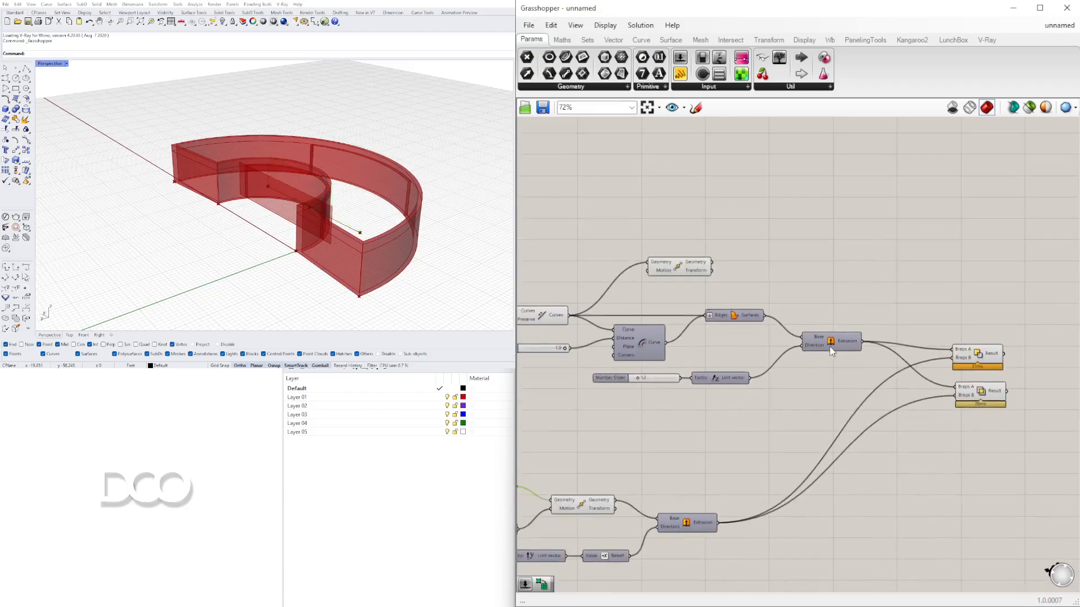
{"action": "right_click", "coordinate": [833, 345]}
{"action": "left_click", "coordinate": [842, 363]}
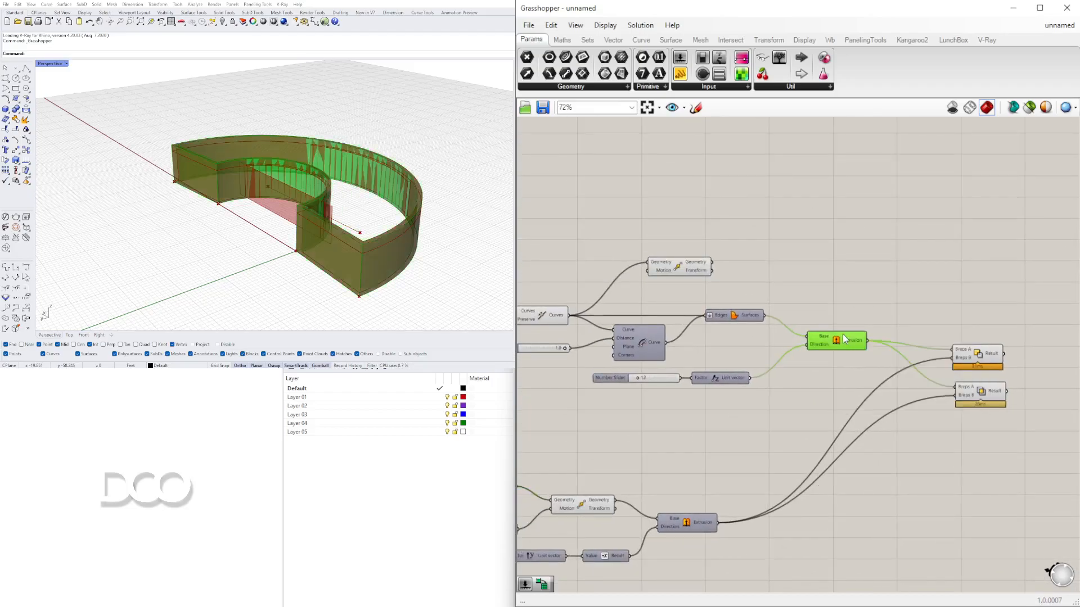
{"action": "right_click", "coordinate": [838, 345]}
{"action": "left_click", "coordinate": [811, 273]}
- Place the Move component above that extrusion and feed the factor-12 unit vector into its Motion input
{"action": "left_click_drag", "start_coordinate": [668, 273], "coordinate": [824, 302]}
{"action": "scroll", "coordinate": [754, 369], "scroll_direction": "up", "scroll_amount": 3}
{"action": "right_click_drag", "start_coordinate": [703, 361], "coordinate": [837, 378]}
{"action": "right_click_drag", "start_coordinate": [927, 383], "coordinate": [869, 347]}
{"action": "left_click", "coordinate": [961, 306]}
{"action": "right_click", "coordinate": [961, 306]}
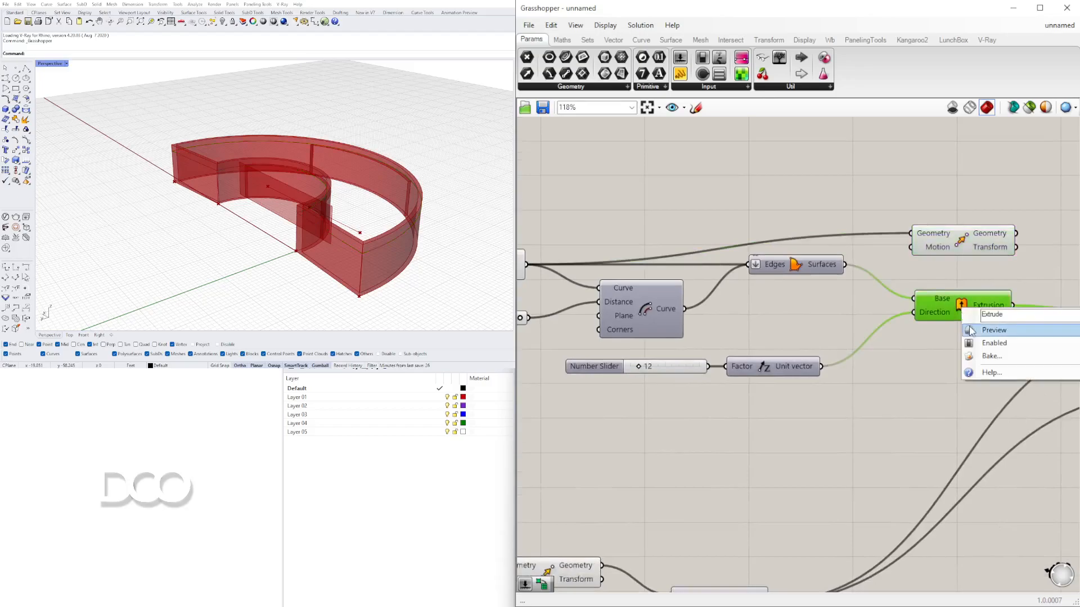
{"action": "left_click", "coordinate": [970, 327]}
{"action": "right_click", "coordinate": [969, 314]}
{"action": "left_click", "coordinate": [855, 362]}
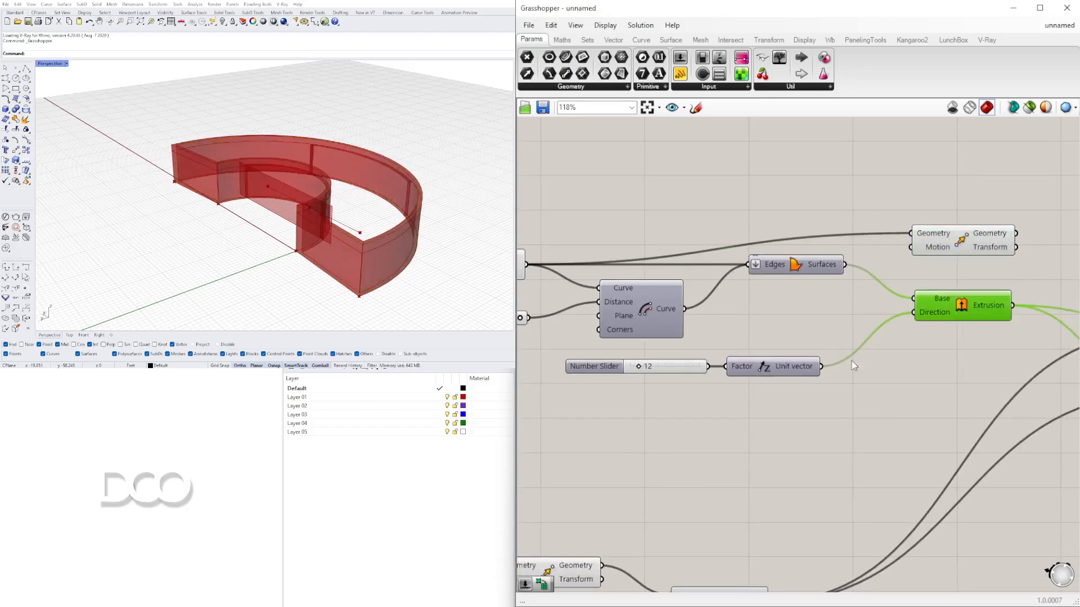
{"action": "left_click_drag", "start_coordinate": [821, 366], "coordinate": [949, 232]}
{"action": "left_click", "coordinate": [356, 453]}
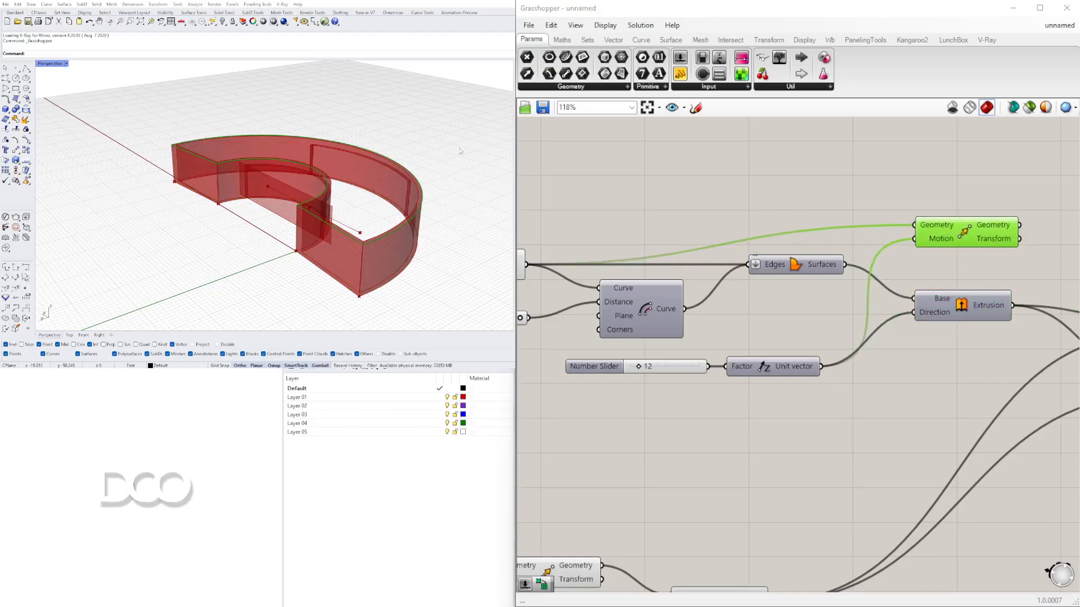
- Reposition the Move component below the Solid Difference components
{"action": "scroll", "coordinate": [206, 160], "scroll_direction": "up", "scroll_amount": 6}
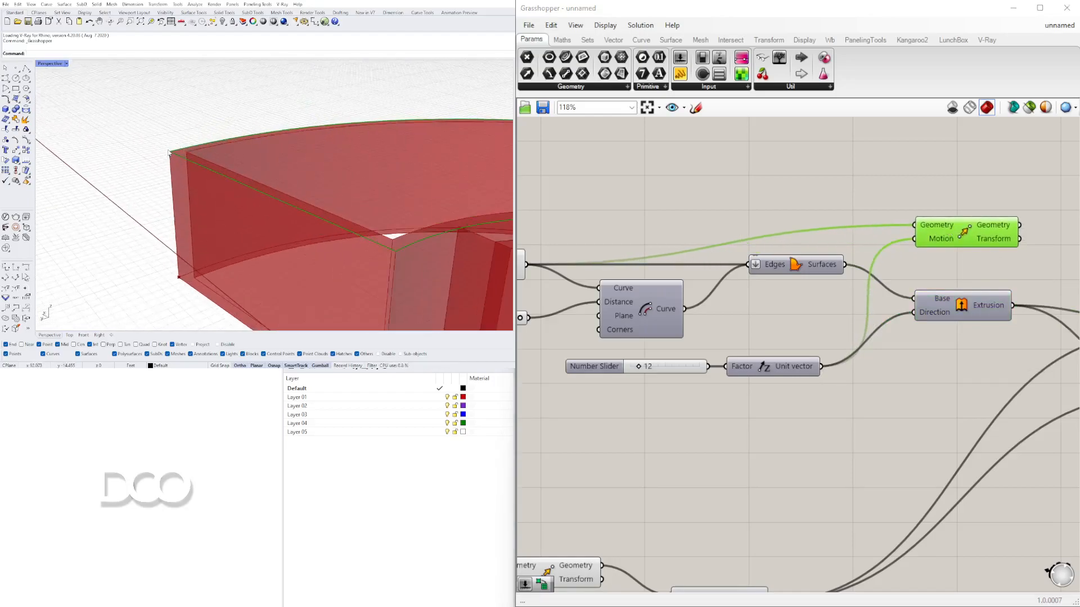
{"action": "scroll", "coordinate": [827, 219], "scroll_direction": "down", "scroll_amount": 4}
{"action": "scroll", "coordinate": [810, 231], "scroll_direction": "up", "scroll_amount": 1}
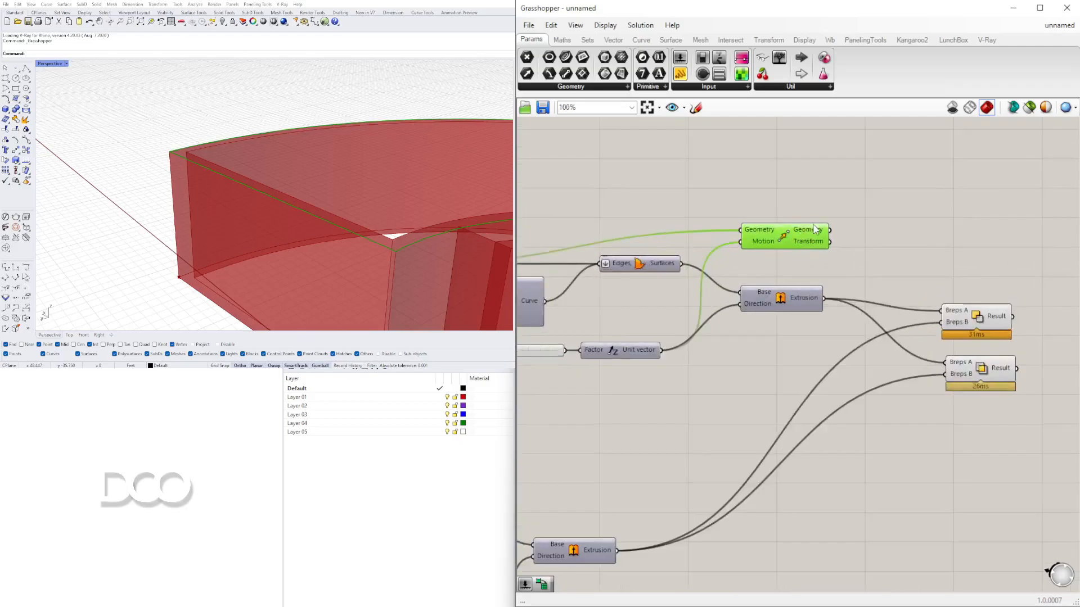
{"action": "scroll", "coordinate": [812, 233], "scroll_direction": "down", "scroll_amount": 2}
{"action": "scroll", "coordinate": [853, 234], "scroll_direction": "up", "scroll_amount": 3}
{"action": "left_click_drag", "start_coordinate": [796, 228], "coordinate": [926, 436]}
{"action": "right_click_drag", "start_coordinate": [927, 436], "coordinate": [775, 359]}
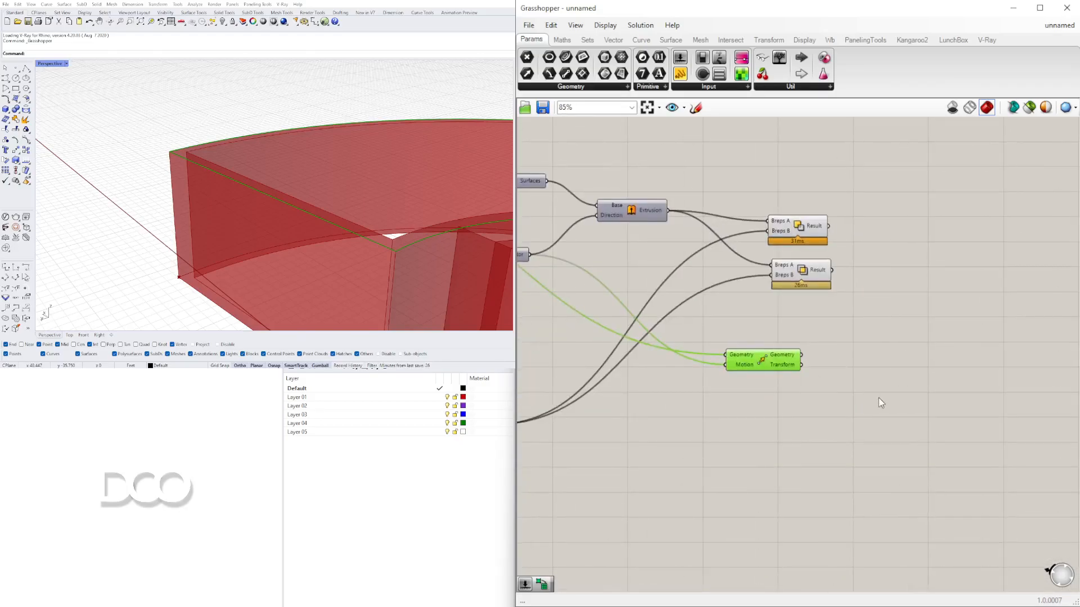
- Add an Offset Curve component and connect the moved geometry to its Curve input
{"action": "double_click", "coordinate": [879, 398]}
{"action": "type", "text": "offset curve"}
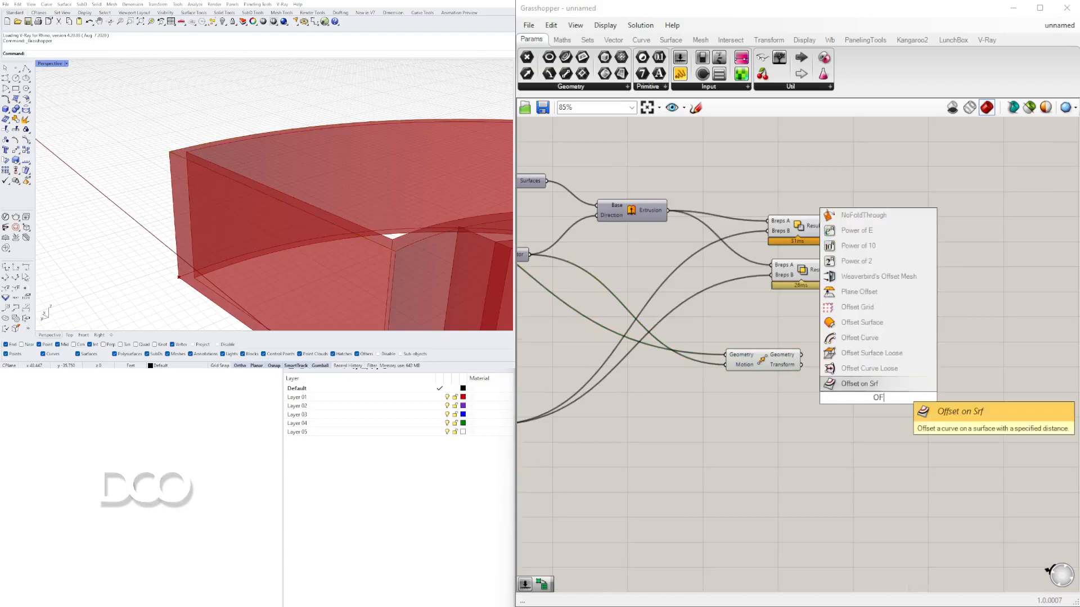
{"action": "key", "text": "Return"}
{"action": "left_click", "coordinate": [772, 351]}
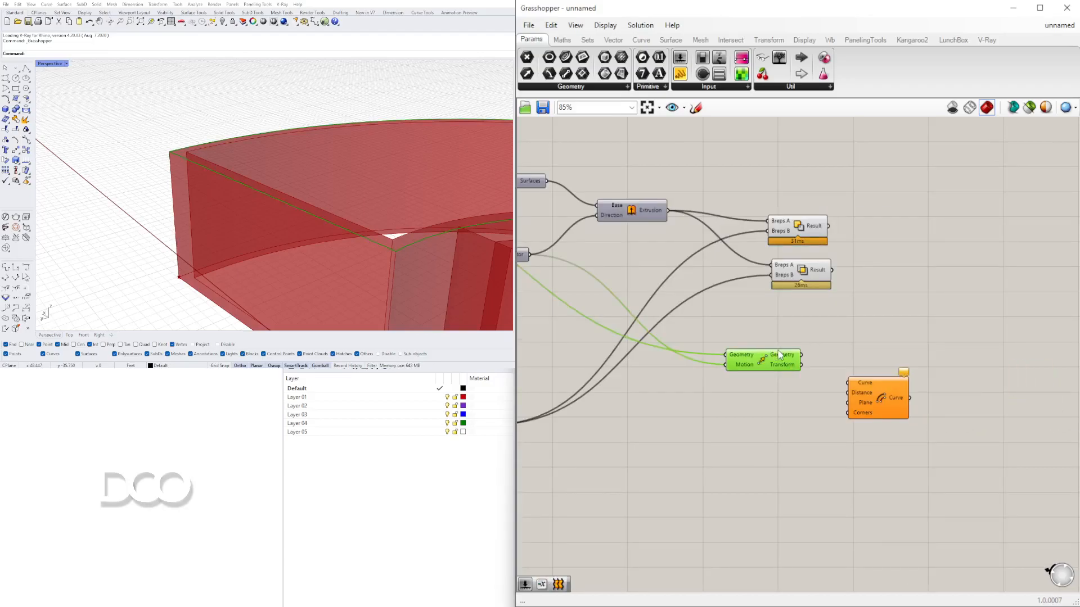
{"action": "left_click_drag", "start_coordinate": [799, 356], "coordinate": [897, 393]}
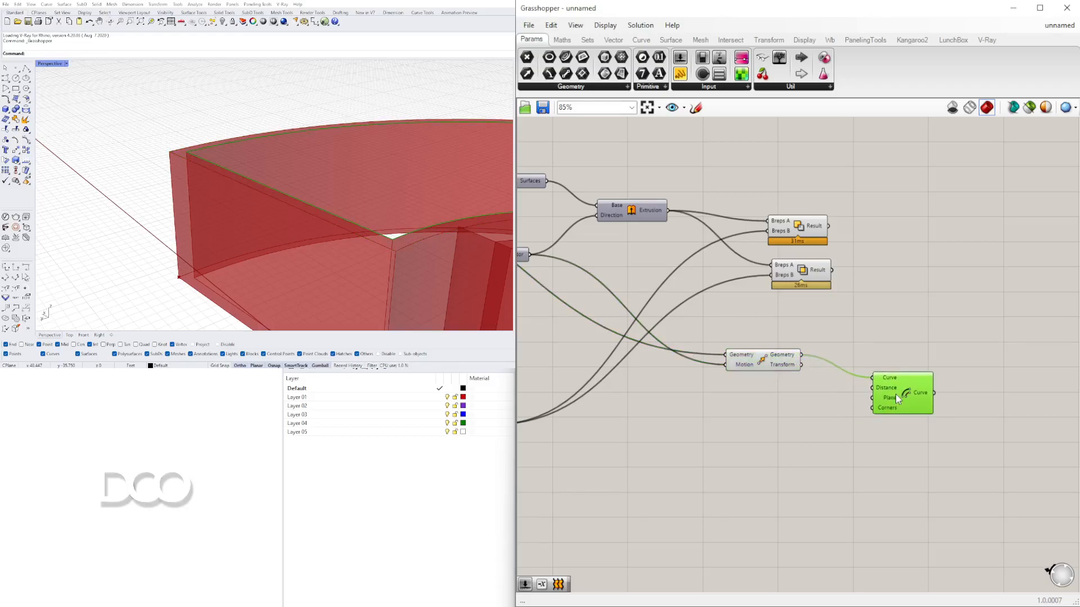
{"action": "left_click", "coordinate": [436, 215]}
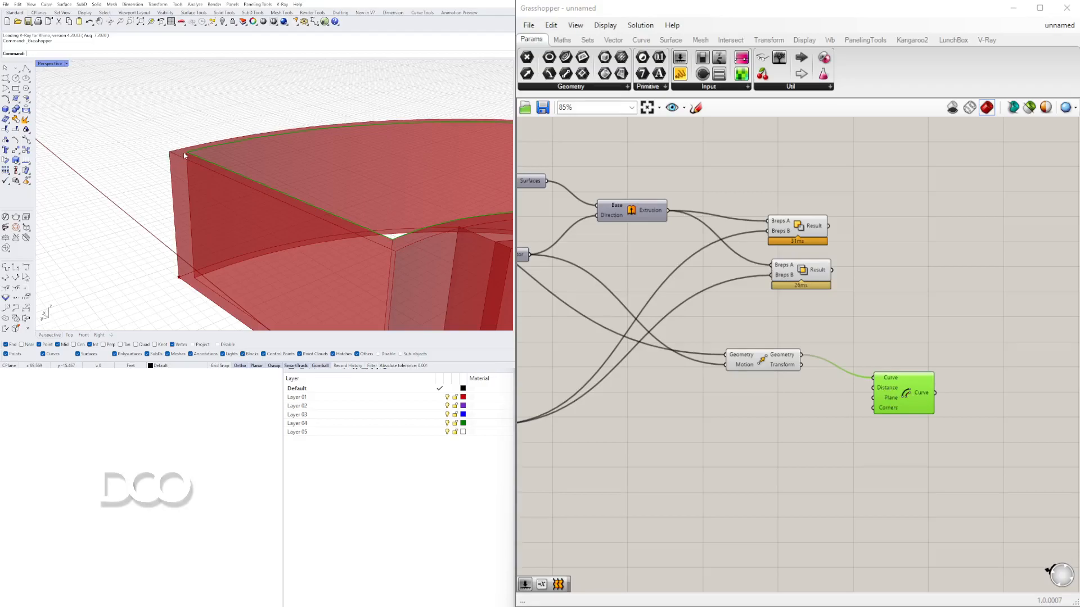
{"action": "double_click", "coordinate": [761, 417]}
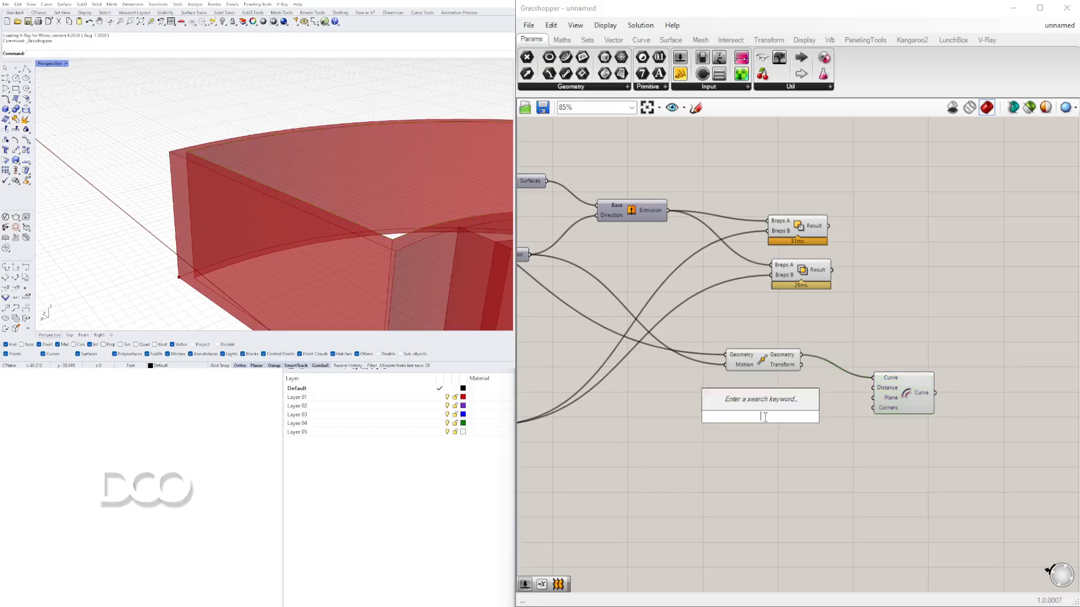
{"action": "type", "text": "EG"}
{"action": "key", "text": "Escape"}
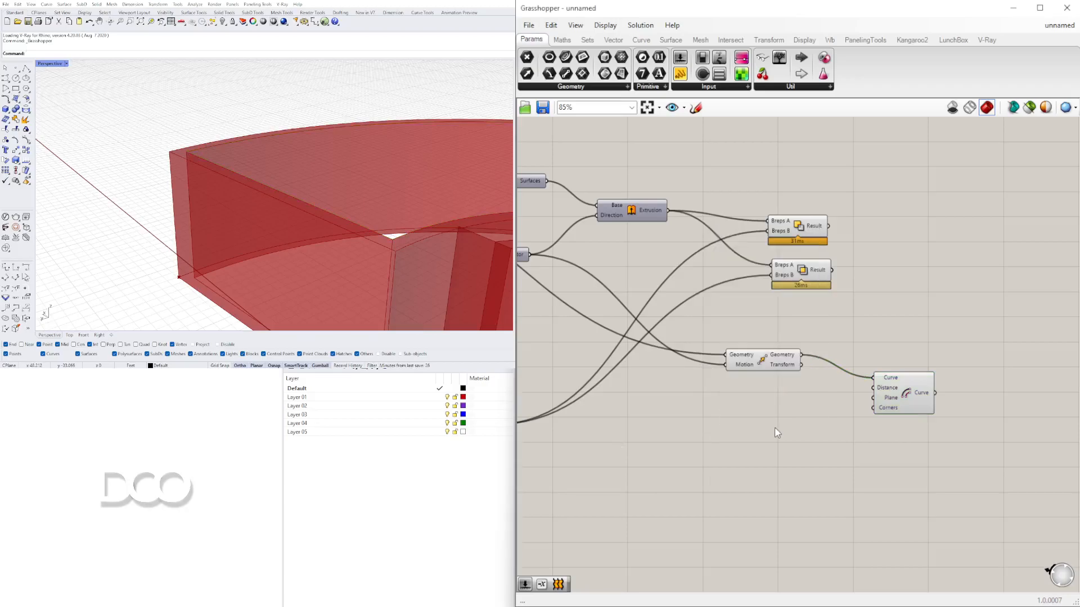
- Add a Negative component and wire its result into the Offset Curve's Distance input
{"action": "double_click", "coordinate": [774, 428]}
{"action": "type", "text": "NEG"}
{"action": "key", "text": "Return"}
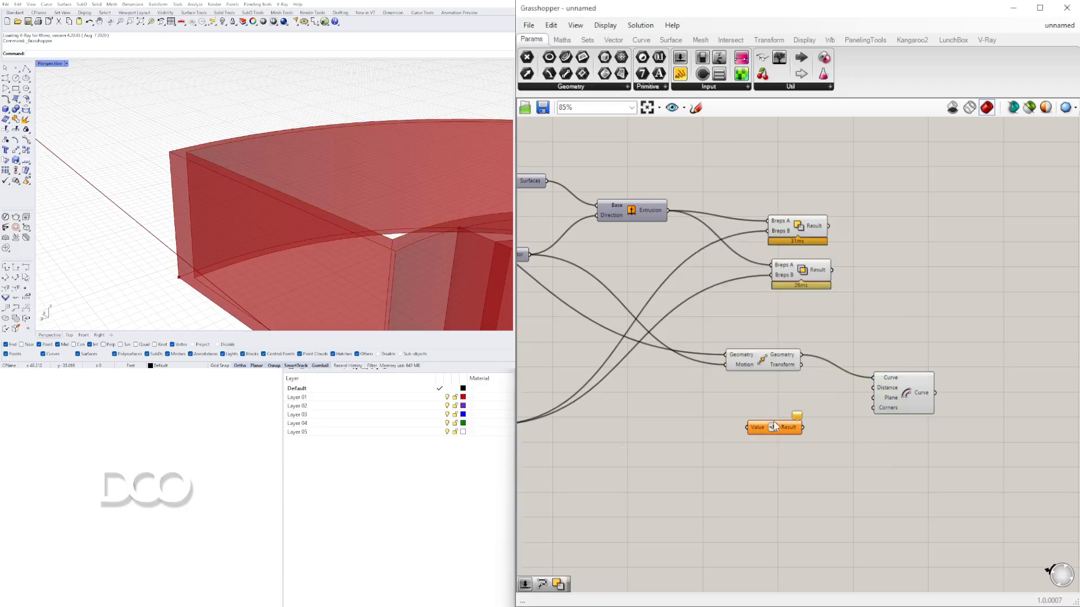
{"action": "left_click_drag", "start_coordinate": [819, 409], "coordinate": [873, 387]}
- Create a number slider with a value of 2.50
{"action": "double_click", "coordinate": [679, 432]}
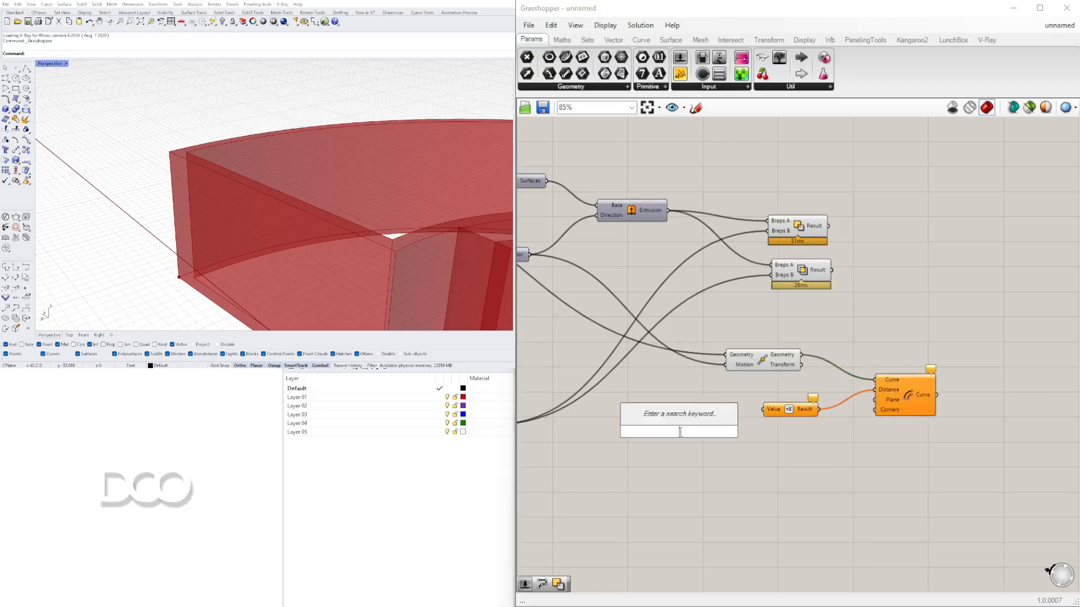
{"action": "type", "text": "2.50"}
{"action": "key", "text": "Return"}
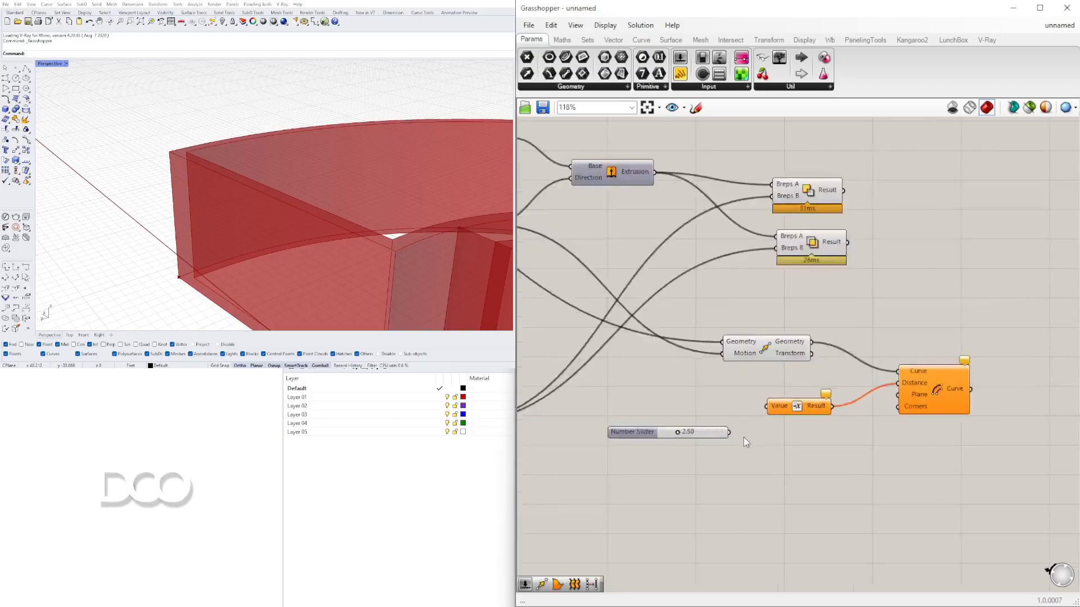
- Connect the slider to the Negative component's input and set it to about 2.62
{"action": "scroll", "coordinate": [725, 431], "scroll_direction": "up", "scroll_amount": 4}
{"action": "left_click_drag", "start_coordinate": [720, 430], "coordinate": [780, 387]}
{"action": "left_click_drag", "start_coordinate": [693, 429], "coordinate": [674, 388]}
{"action": "scroll", "coordinate": [714, 396], "scroll_direction": "down", "scroll_amount": 3}
{"action": "right_click_drag", "start_coordinate": [855, 415], "coordinate": [738, 406]}
{"action": "left_click", "coordinate": [808, 378]}
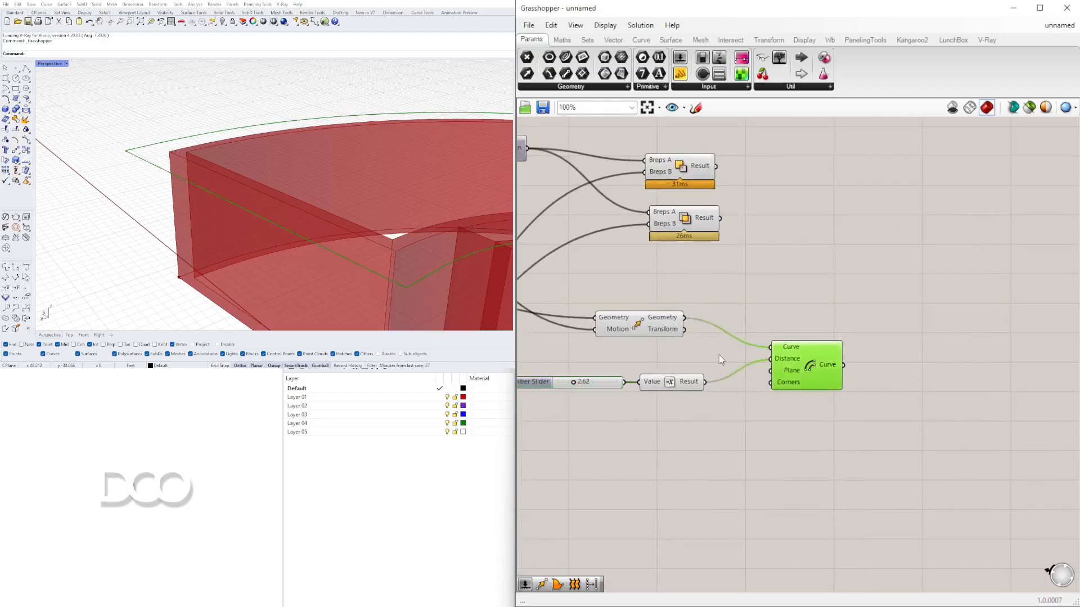
- Add a Boundary Surfaces component and connect the offset curve to it
{"action": "scroll", "coordinate": [318, 139], "scroll_direction": "down", "scroll_amount": 2}
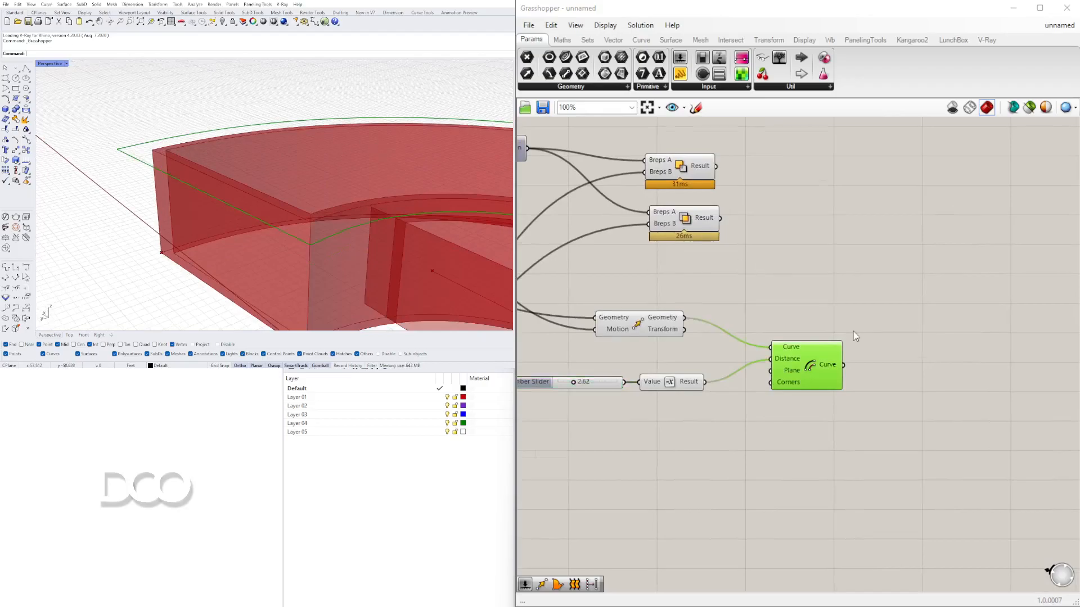
{"action": "scroll", "coordinate": [855, 325], "scroll_direction": "down", "scroll_amount": 2}
{"action": "double_click", "coordinate": [898, 369]}
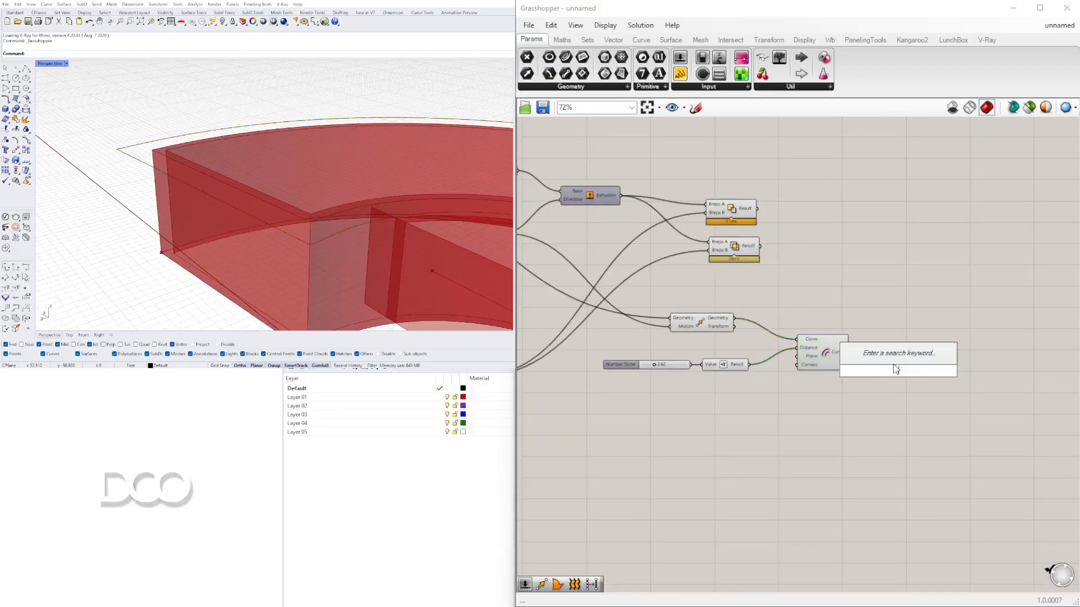
{"action": "type", "text": "boun"}
{"action": "left_click", "coordinate": [864, 360]}
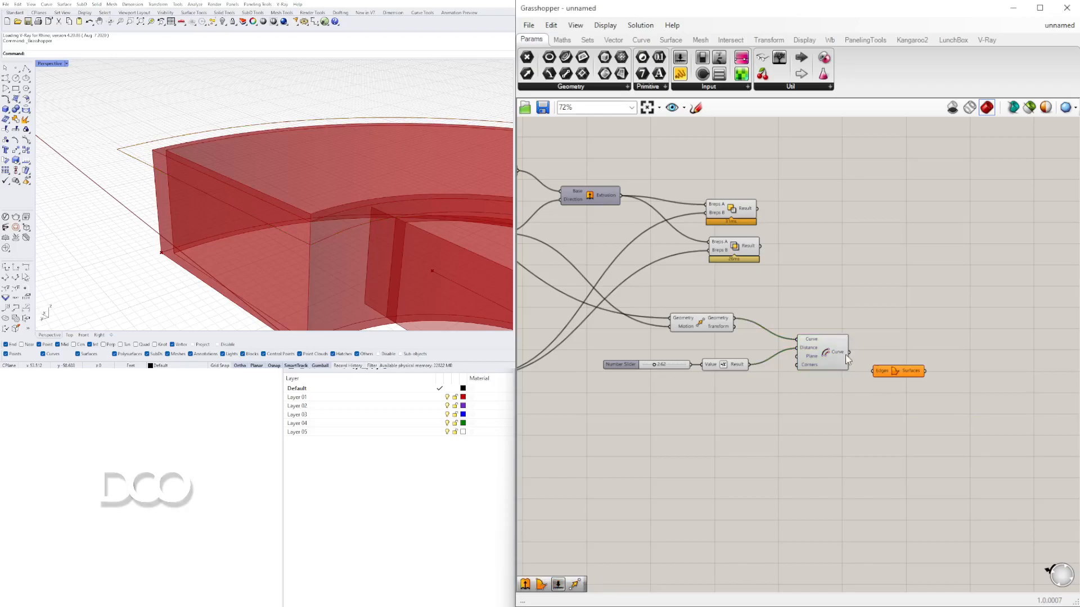
{"action": "left_click_drag", "start_coordinate": [866, 372], "coordinate": [873, 374]}
{"action": "left_click_drag", "start_coordinate": [896, 377], "coordinate": [897, 365]}
- Orbit the viewport and pan the canvas to inspect the boundary surface against the curved walls
{"action": "right_click_drag", "start_coordinate": [210, 239], "coordinate": [163, 176]}
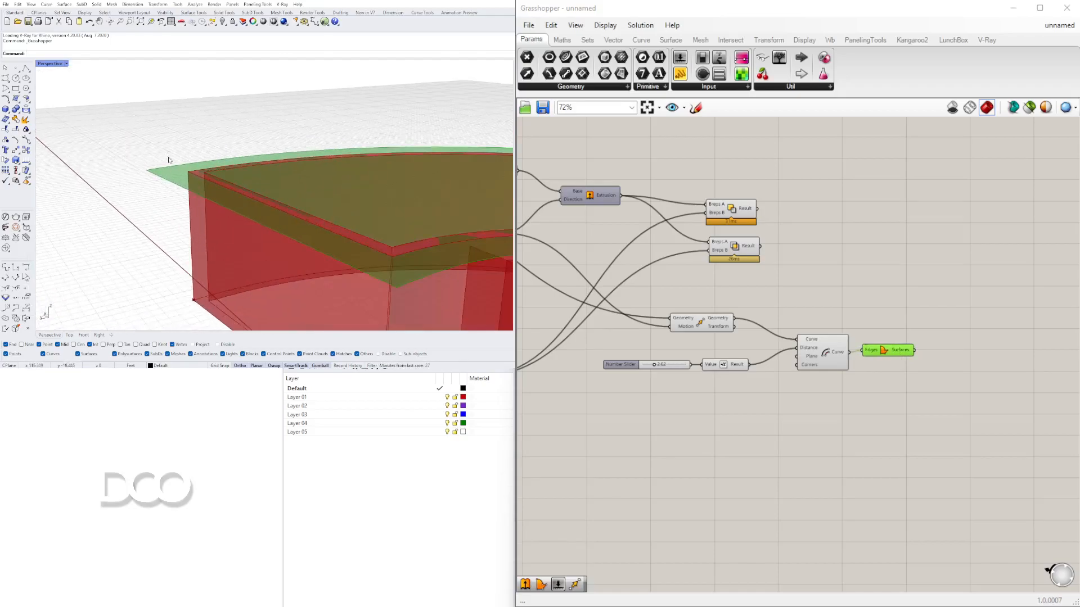
{"action": "right_click_drag", "start_coordinate": [998, 333], "coordinate": [903, 322]}
{"action": "double_click", "coordinate": [876, 374]}
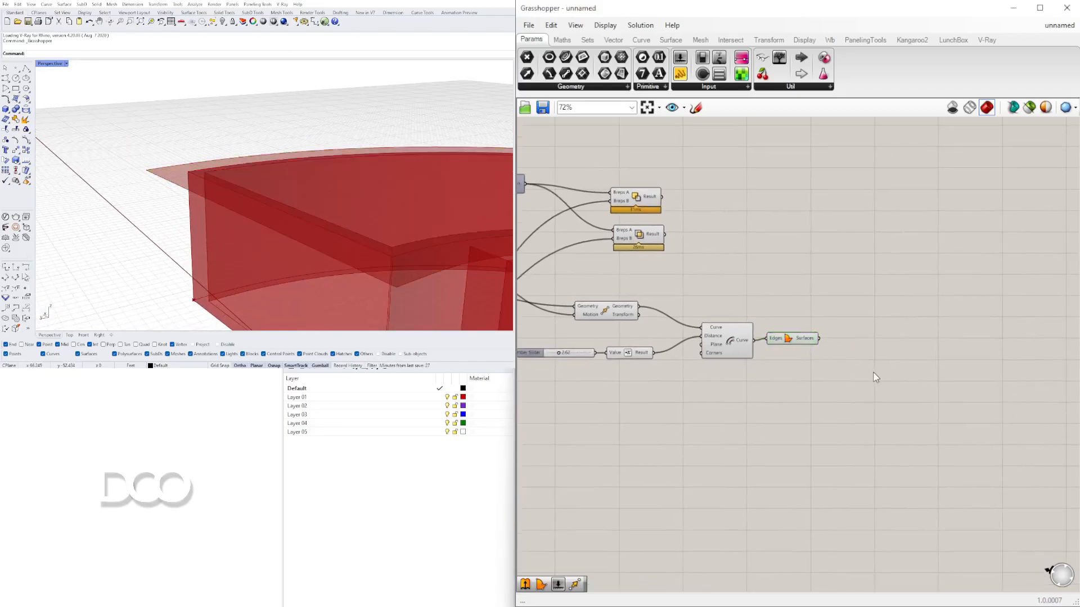
- Add an Extrude component and connect the boundary surface to its base input
{"action": "type", "text": "EX"}
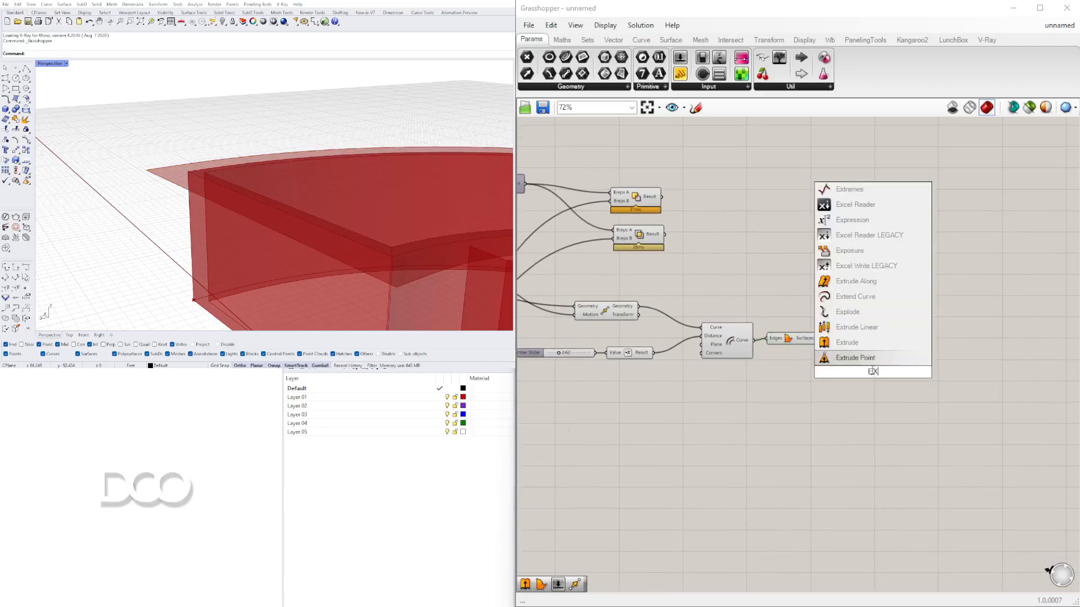
{"action": "left_click", "coordinate": [847, 342]}
{"action": "left_click_drag", "start_coordinate": [789, 341], "coordinate": [785, 343]}
{"action": "left_click_drag", "start_coordinate": [861, 372], "coordinate": [839, 359]}
{"action": "left_click", "coordinate": [787, 344]}
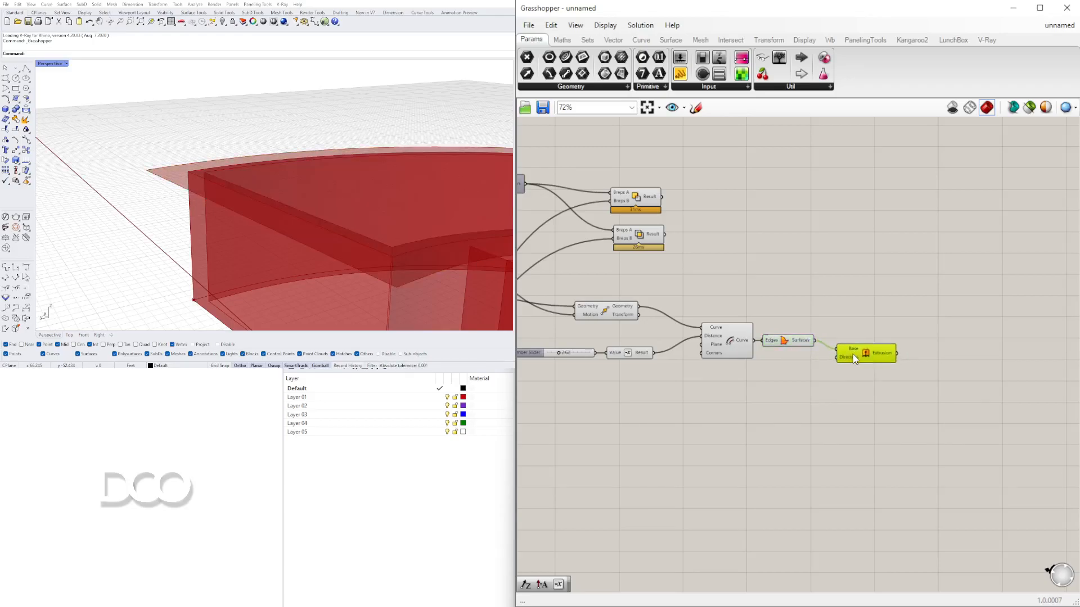
- Add a Unit Z vector component and connect it to the Extrude direction input
{"action": "double_click", "coordinate": [809, 360]}
{"action": "type", "text": "z"}
{"action": "left_click", "coordinate": [786, 348]}
{"action": "left_click_drag", "start_coordinate": [795, 364], "coordinate": [786, 377]}
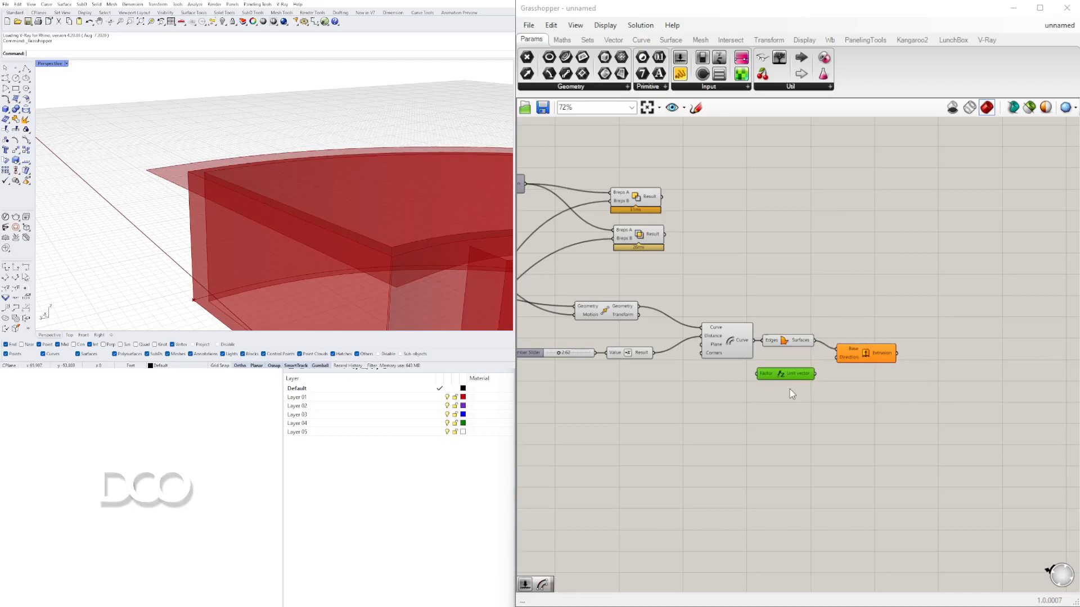
{"action": "scroll", "coordinate": [771, 387], "scroll_direction": "up", "scroll_amount": 3}
{"action": "left_click_drag", "start_coordinate": [832, 375], "coordinate": [871, 343]}
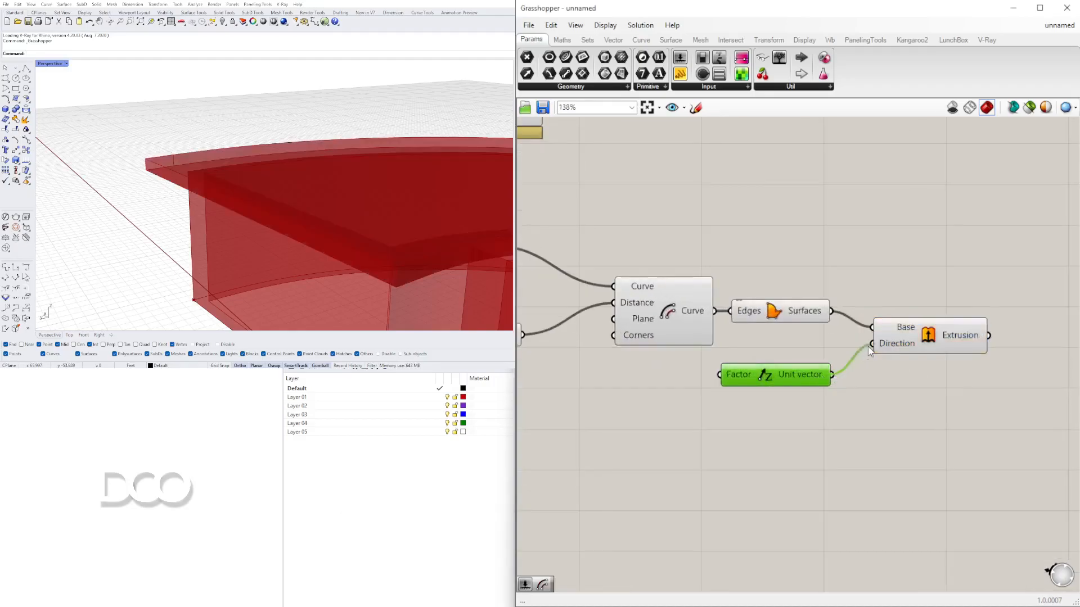
- Create a number slider set to 1.50 and connect it to the Unit Z factor
{"action": "left_click", "coordinate": [936, 344]}
{"action": "right_click_drag", "start_coordinate": [733, 400], "coordinate": [810, 388]}
{"action": "double_click", "coordinate": [640, 409]}
{"action": "type", "text": "1.50"}
{"action": "key", "text": "Return"}
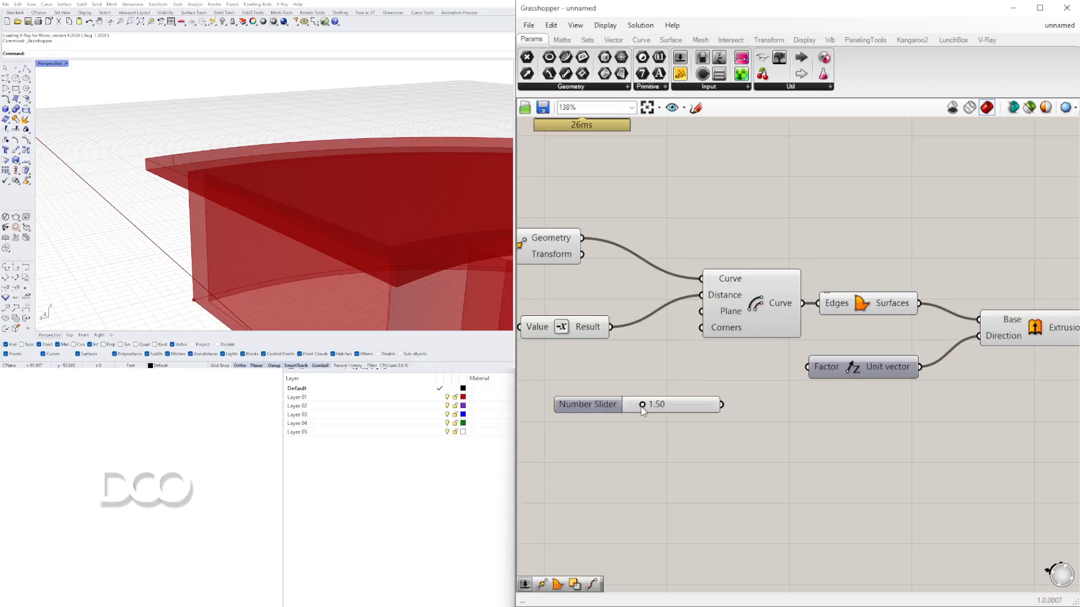
{"action": "left_click_drag", "start_coordinate": [585, 411], "coordinate": [641, 386]}
{"action": "left_click_drag", "start_coordinate": [778, 378], "coordinate": [808, 368]}
- Adjust the Unit Z factor slider to about 1.36
{"action": "right_click_drag", "start_coordinate": [1028, 369], "coordinate": [906, 365]}
{"action": "left_click_drag", "start_coordinate": [896, 317], "coordinate": [901, 334]}
{"action": "scroll", "coordinate": [581, 360], "scroll_direction": "up", "scroll_amount": 5}
{"action": "left_click_drag", "start_coordinate": [723, 394], "coordinate": [721, 394]}
{"action": "scroll", "coordinate": [703, 337], "scroll_direction": "down", "scroll_amount": 7}
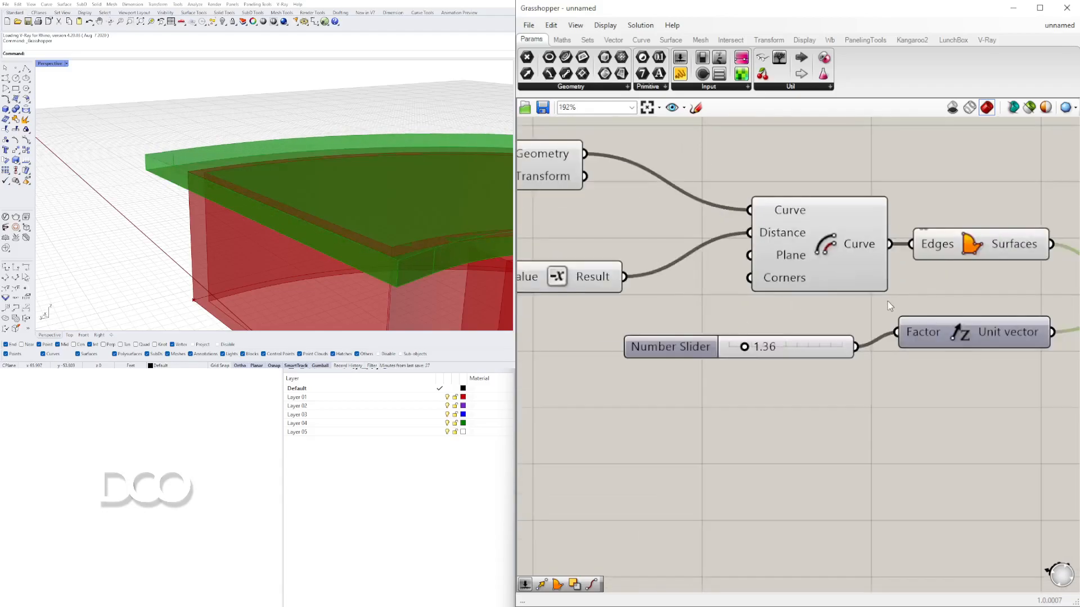
- Rearrange the slider, Unit Z and Extrude components on the canvas
{"action": "left_click", "coordinate": [818, 350]}
{"action": "left_click_drag", "start_coordinate": [818, 351], "coordinate": [814, 357]}
{"action": "left_click_drag", "start_coordinate": [956, 328], "coordinate": [933, 343]}
{"action": "left_click_drag", "start_coordinate": [1013, 411], "coordinate": [720, 339]}
{"action": "left_click_drag", "start_coordinate": [941, 349], "coordinate": [990, 362]}
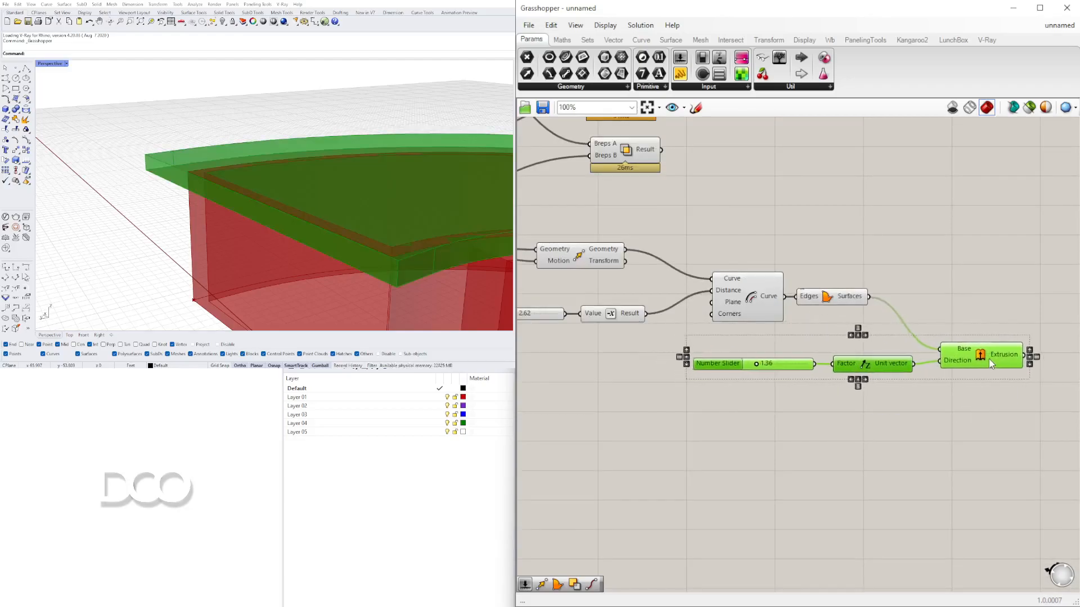
- Orbit and zoom the Rhino viewport to inspect the extruded slab against the curved walls
{"action": "left_click", "coordinate": [899, 417]}
{"action": "scroll", "coordinate": [135, 183], "scroll_direction": "down", "scroll_amount": 2}
{"action": "right_click_drag", "start_coordinate": [135, 184], "coordinate": [225, 164]}
{"action": "scroll", "coordinate": [135, 177], "scroll_direction": "up", "scroll_amount": 4}
{"action": "right_click_drag", "start_coordinate": [225, 163], "coordinate": [261, 128], "text": "shift"}
{"action": "scroll", "coordinate": [236, 135], "scroll_direction": "up", "scroll_amount": 4}
{"action": "scroll", "coordinate": [192, 143], "scroll_direction": "down", "scroll_amount": 3}
{"action": "scroll", "coordinate": [188, 145], "scroll_direction": "up", "scroll_amount": 3}
{"action": "scroll", "coordinate": [188, 144], "scroll_direction": "down", "scroll_amount": 3}
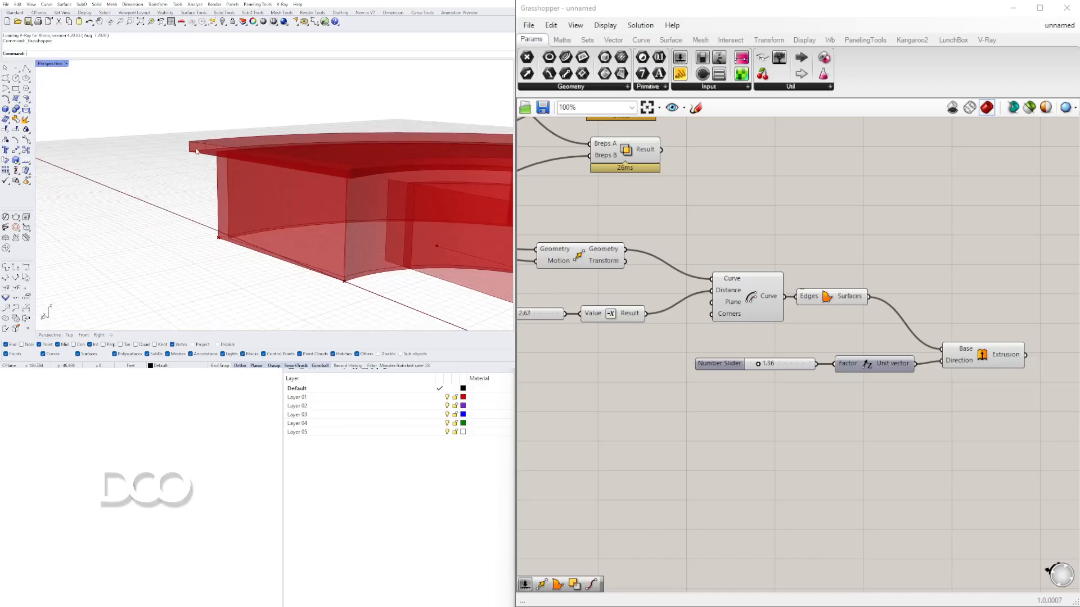
{"action": "scroll", "coordinate": [196, 151], "scroll_direction": "up", "scroll_amount": 3}
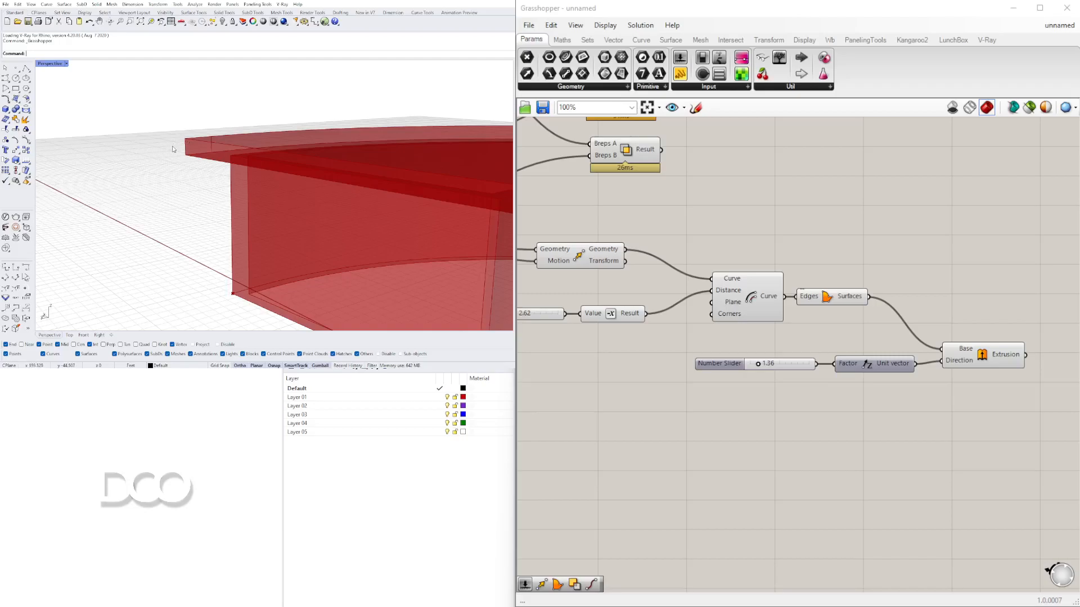
- Duplicate the Offset Curve component together with its slider and Negative components
{"action": "left_click", "coordinate": [752, 288]}
{"action": "left_click_drag", "start_coordinate": [1040, 435], "coordinate": [790, 277]}
{"action": "left_click_drag", "start_coordinate": [841, 302], "coordinate": [910, 376]}
{"action": "left_click", "coordinate": [752, 297]}
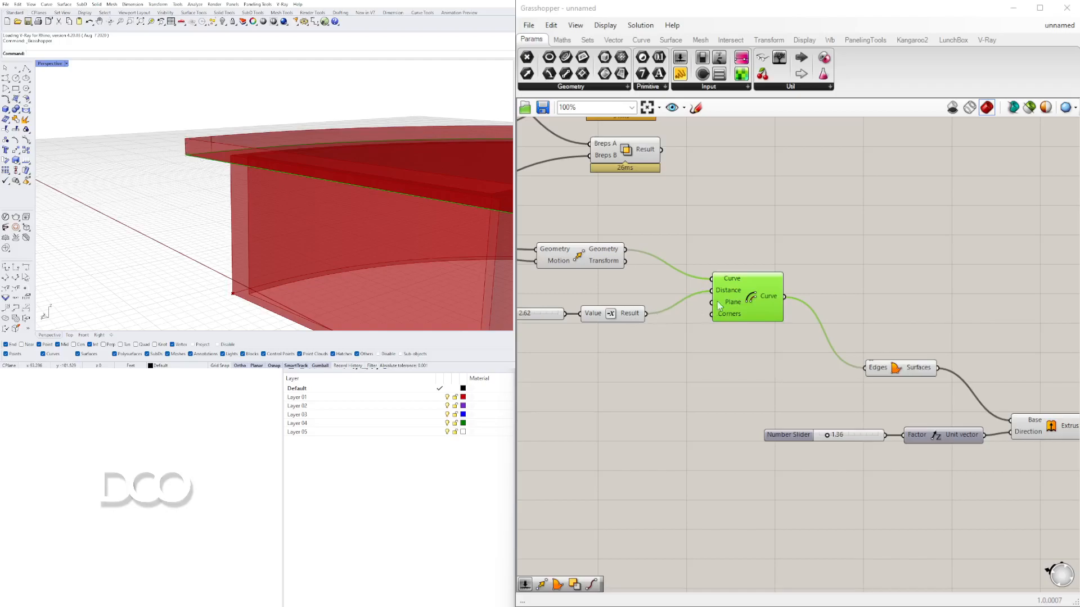
{"action": "right_click_drag", "start_coordinate": [718, 307], "coordinate": [830, 308]}
{"action": "left_click_drag", "start_coordinate": [866, 341], "coordinate": [610, 294]}
{"action": "left_click_drag", "start_coordinate": [886, 305], "coordinate": [822, 307]}
{"action": "left_click", "coordinate": [855, 353]}
{"action": "left_click_drag", "start_coordinate": [860, 386], "coordinate": [565, 299]}
{"action": "scroll", "coordinate": [625, 336], "scroll_direction": "down", "scroll_amount": 1}
{"action": "right_click_drag", "start_coordinate": [728, 347], "coordinate": [764, 319]}
{"action": "left_click_drag", "start_coordinate": [804, 282], "coordinate": [888, 340]}
{"action": "right_click_drag", "start_coordinate": [1036, 330], "coordinate": [856, 298]}
{"action": "left_click_drag", "start_coordinate": [1022, 428], "coordinate": [914, 251]}
- Connect the first offset curve's output to the duplicate Offset Curve's curve input
{"action": "left_click", "coordinate": [748, 256]}
{"action": "right_click_drag", "start_coordinate": [736, 260], "coordinate": [878, 280]}
{"action": "scroll", "coordinate": [875, 279], "scroll_direction": "up", "scroll_amount": 1}
{"action": "left_click", "coordinate": [771, 258]}
{"action": "left_click_drag", "start_coordinate": [790, 259], "coordinate": [817, 301]}
{"action": "left_click", "coordinate": [855, 328]}
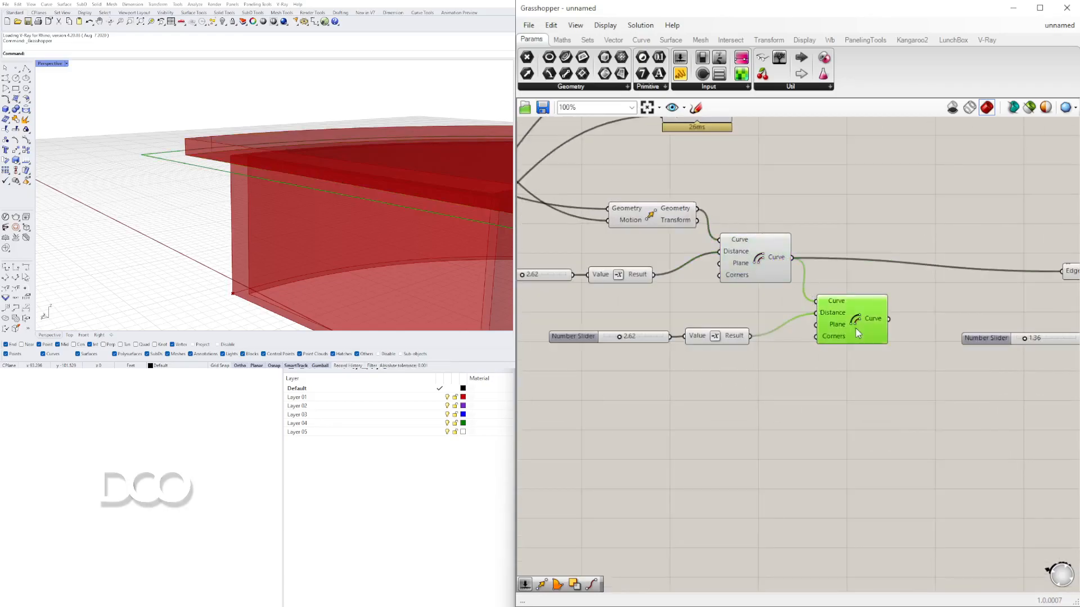
- Set the duplicate offset's slider to 0.20
{"action": "scroll", "coordinate": [620, 350], "scroll_direction": "up", "scroll_amount": 4}
{"action": "double_click", "coordinate": [628, 336]}
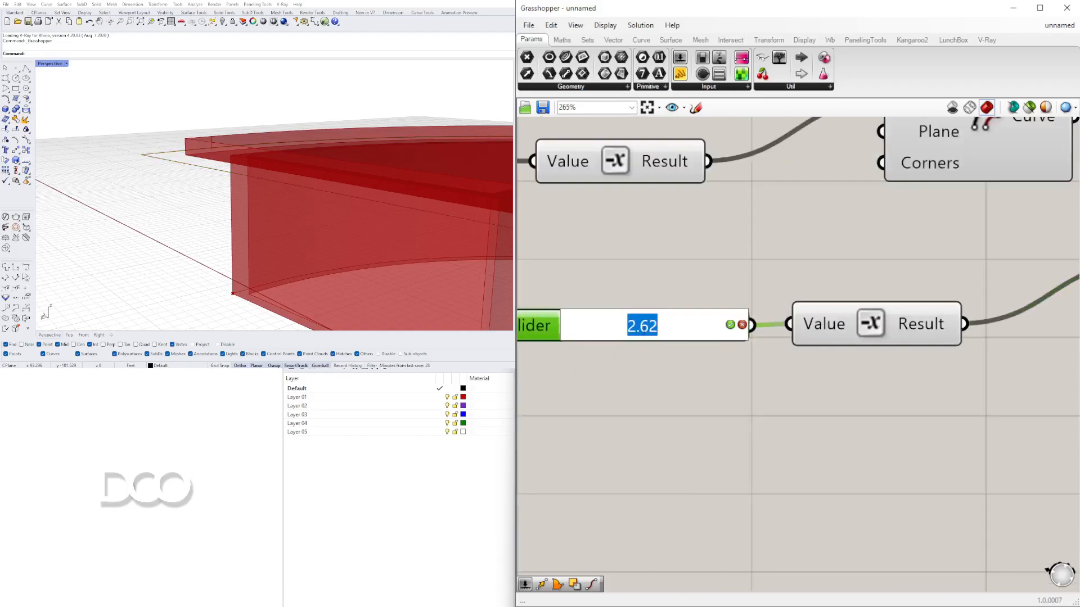
{"action": "type", "text": ".2"}
{"action": "key", "text": "Return"}
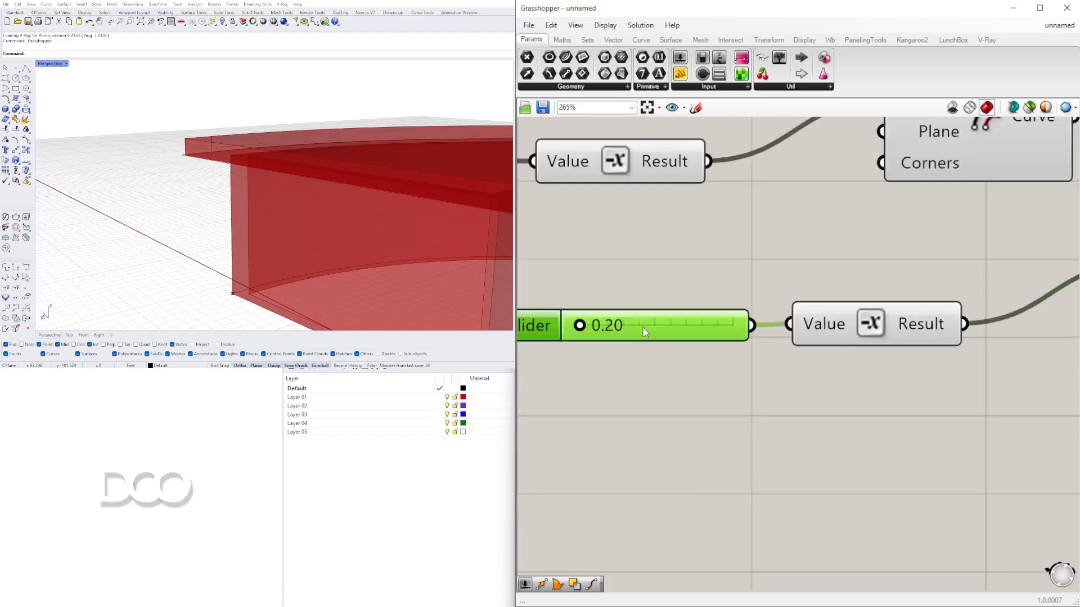
{"action": "scroll", "coordinate": [890, 285], "scroll_direction": "down", "scroll_amount": 4}
{"action": "left_click", "coordinate": [899, 348]}
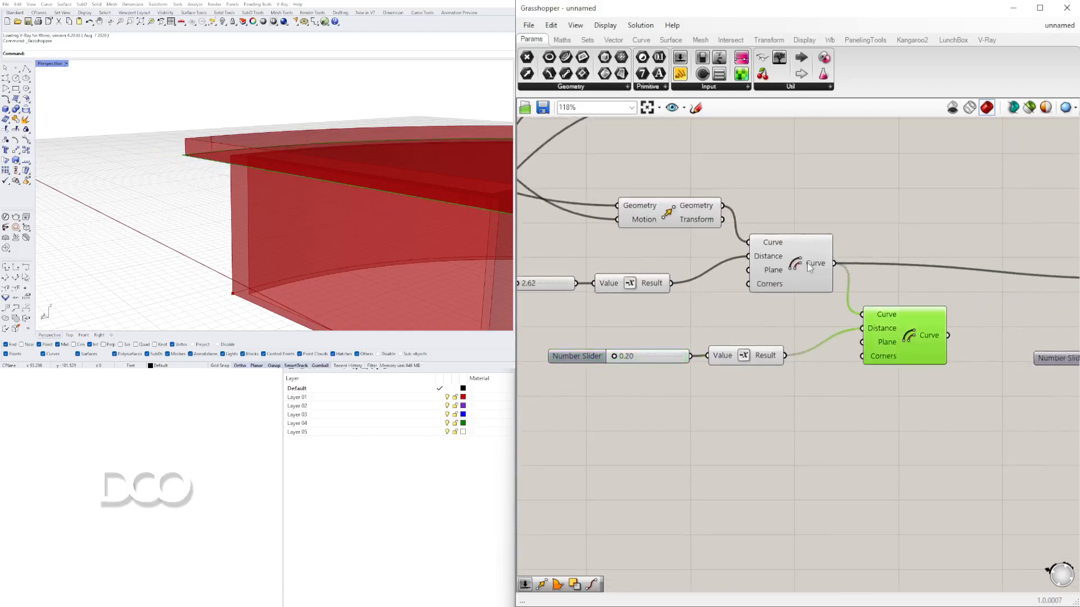
- Inspect the two offset curves in the viewport and reposition the duplicated components on the canvas
{"action": "left_click", "coordinate": [800, 254], "text": "shift"}
{"action": "right_click_drag", "start_coordinate": [234, 137], "coordinate": [206, 135]}
{"action": "scroll", "coordinate": [206, 135], "scroll_direction": "up", "scroll_amount": 5}
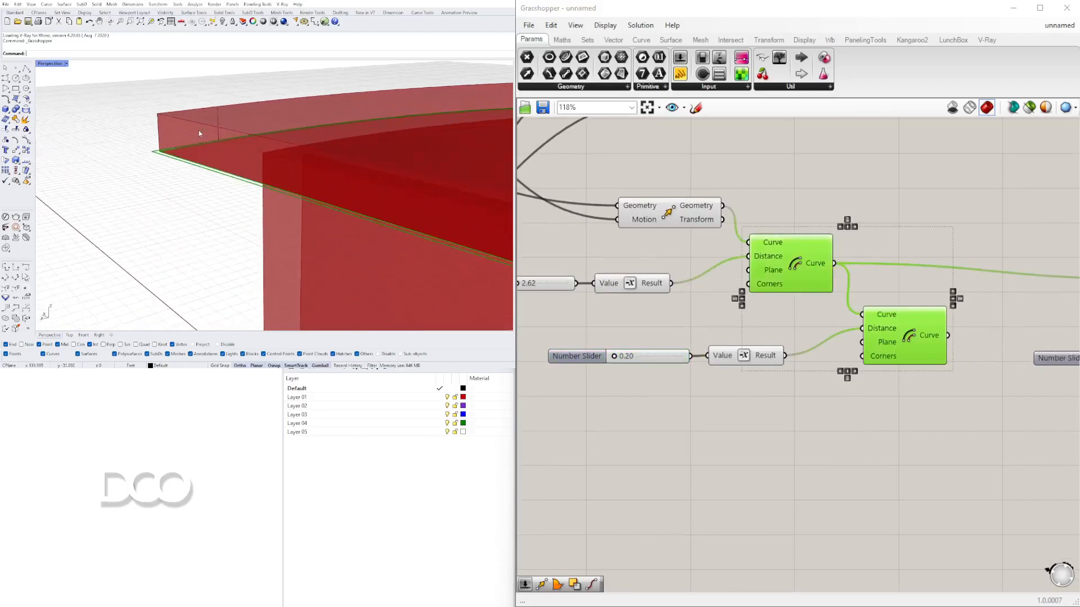
{"action": "scroll", "coordinate": [160, 140], "scroll_direction": "down", "scroll_amount": 3}
{"action": "right_click_drag", "start_coordinate": [1008, 241], "coordinate": [841, 249]}
{"action": "left_click", "coordinate": [875, 229]}
{"action": "scroll", "coordinate": [916, 257], "scroll_direction": "down", "scroll_amount": 2}
{"action": "right_click_drag", "start_coordinate": [916, 258], "coordinate": [839, 249]}
{"action": "left_click_drag", "start_coordinate": [989, 367], "coordinate": [793, 235]}
{"action": "left_click_drag", "start_coordinate": [854, 253], "coordinate": [888, 223]}
{"action": "left_click", "coordinate": [662, 221]}
{"action": "left_click", "coordinate": [547, 240]}
{"action": "left_click", "coordinate": [618, 302], "text": "shift"}
{"action": "right_click_drag", "start_coordinate": [722, 251], "coordinate": [727, 252]}
{"action": "left_click", "coordinate": [728, 252]}
{"action": "scroll", "coordinate": [785, 239], "scroll_direction": "up", "scroll_amount": 3}
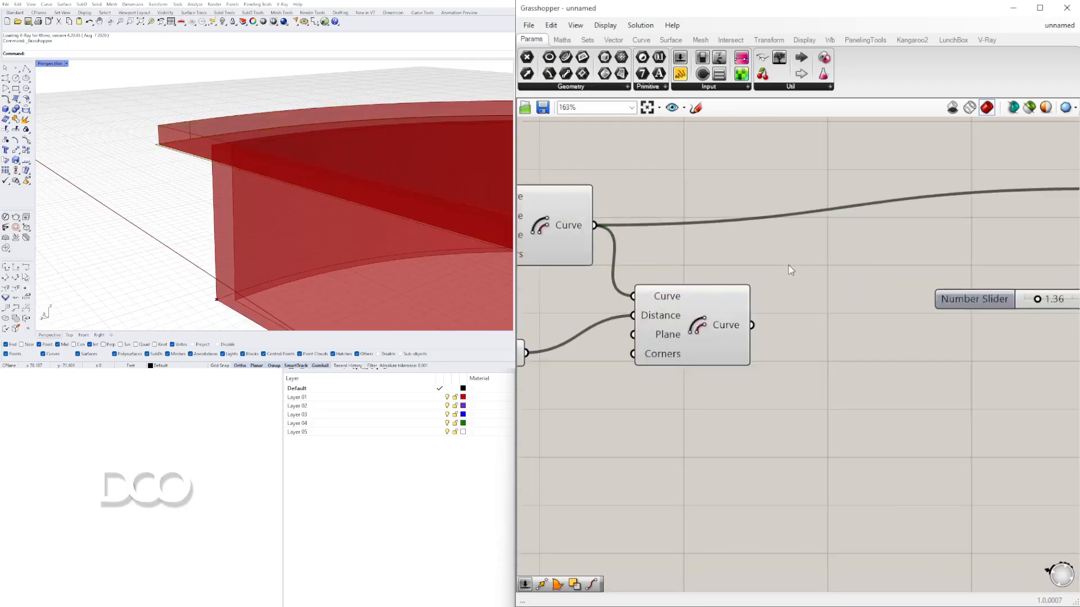
- Add a Boundary Surfaces component and connect both offset curves to its edges input
{"action": "double_click", "coordinate": [792, 265]}
{"action": "type", "text": "BOUN"}
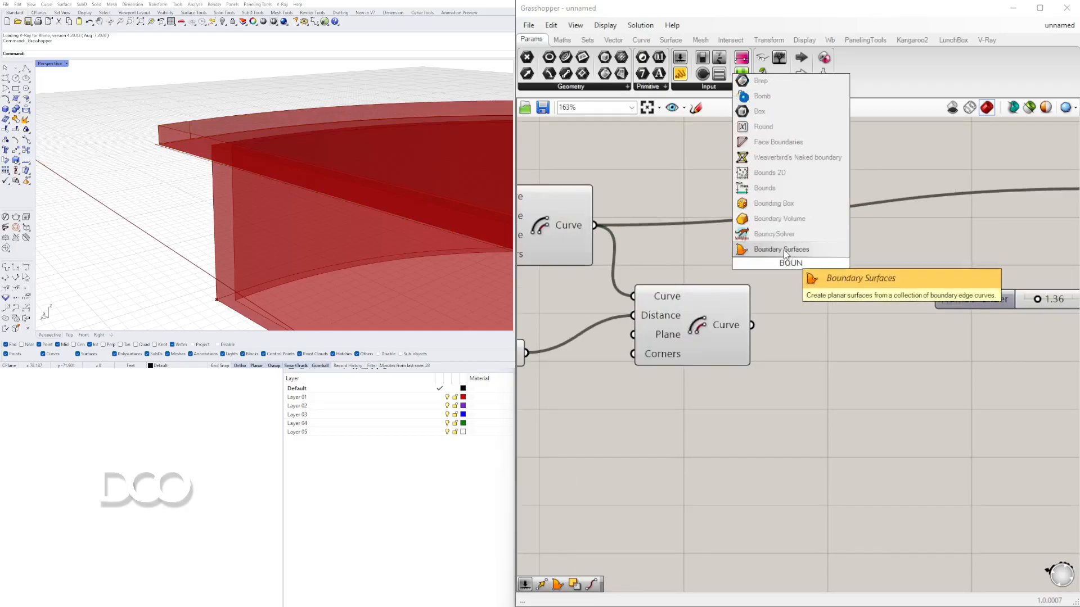
{"action": "left_click", "coordinate": [784, 249]}
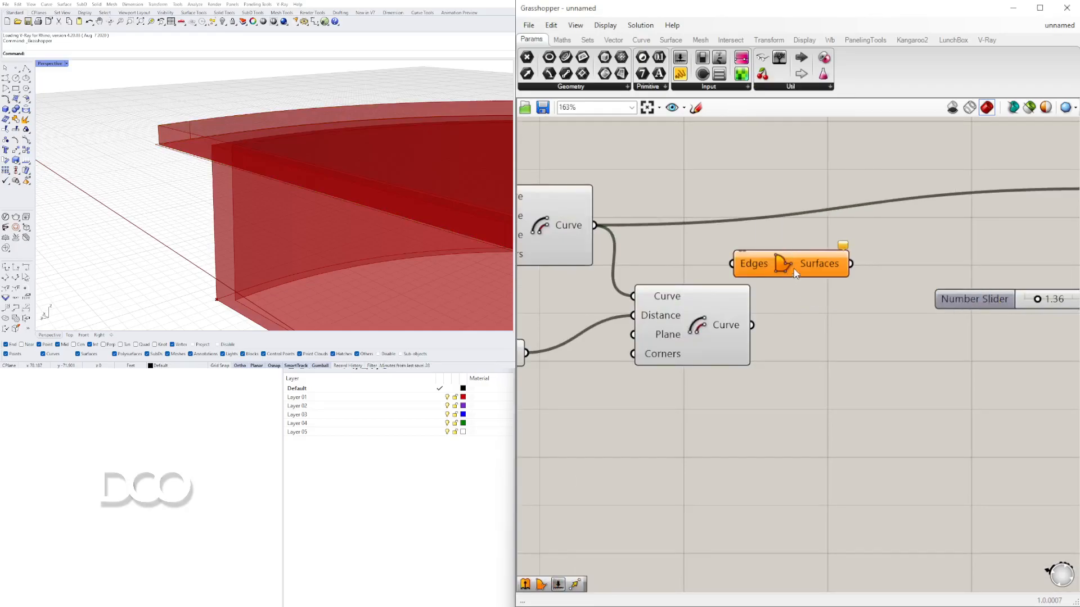
{"action": "left_click", "coordinate": [567, 231]}
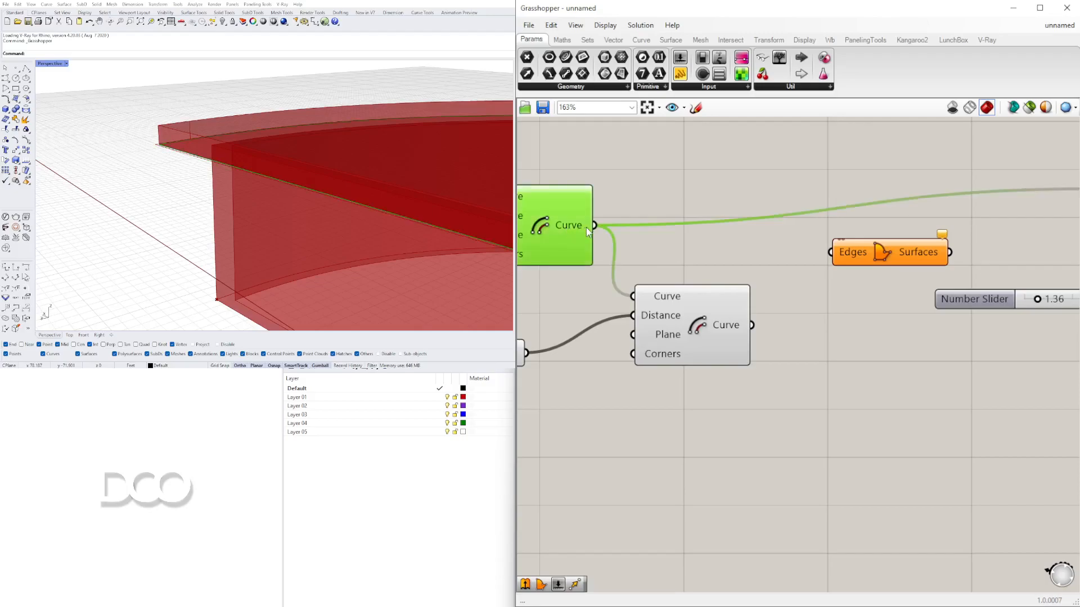
{"action": "left_click", "coordinate": [721, 312]}
{"action": "left_click_drag", "start_coordinate": [753, 326], "coordinate": [831, 252]}
{"action": "left_click_drag", "start_coordinate": [595, 225], "coordinate": [841, 253], "text": "shift"}
- Flatten the edges input of the new Boundary Surfaces component
{"action": "right_click", "coordinate": [847, 264]}
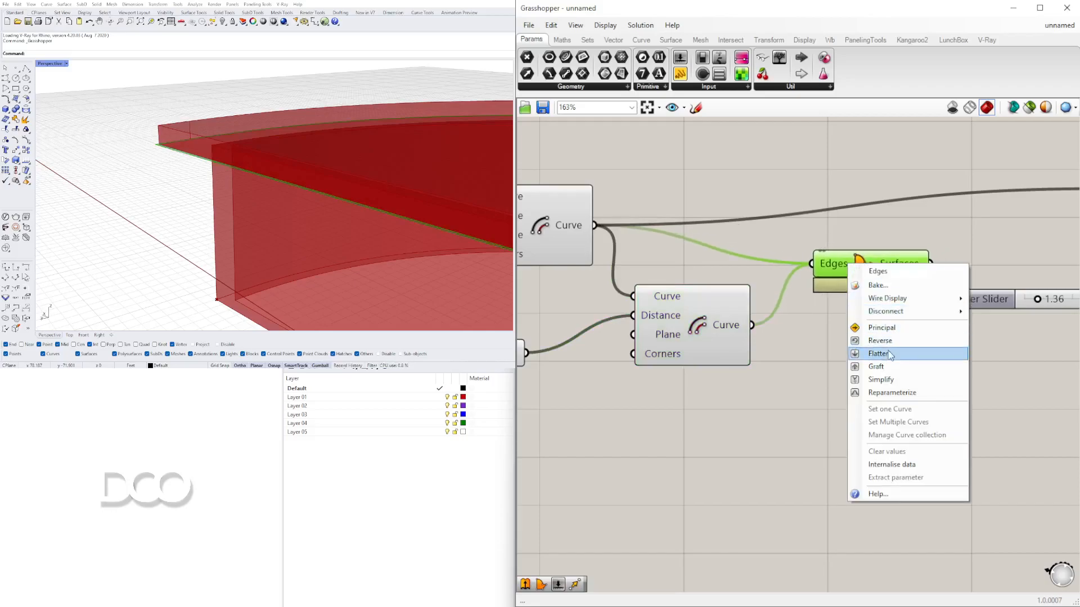
{"action": "left_click", "coordinate": [879, 354]}
{"action": "scroll", "coordinate": [155, 145], "scroll_direction": "up", "scroll_amount": 2}
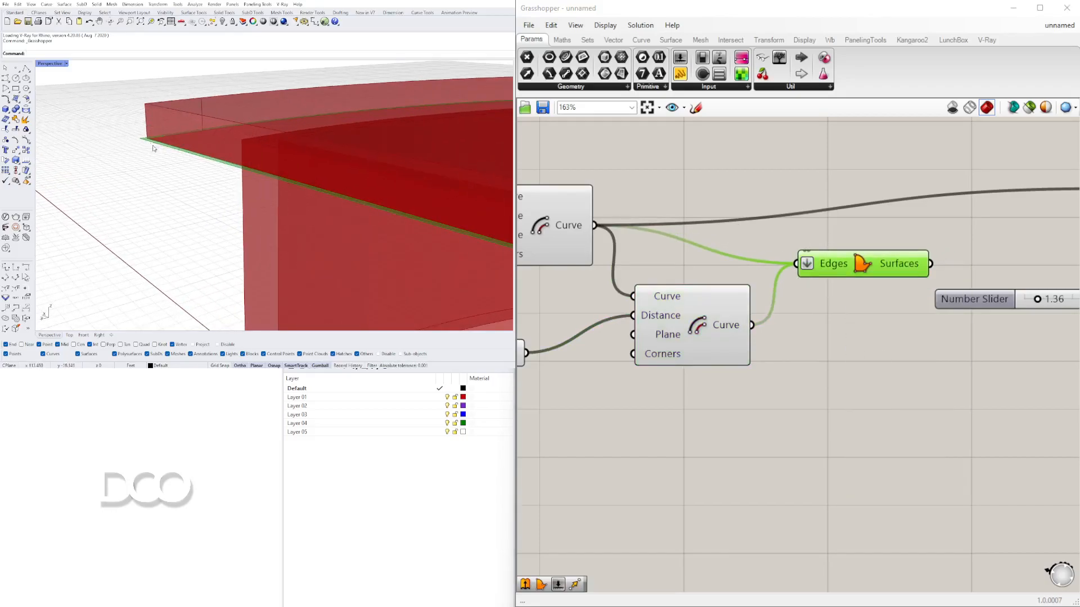
{"action": "scroll", "coordinate": [796, 279], "scroll_direction": "down", "scroll_amount": 3}
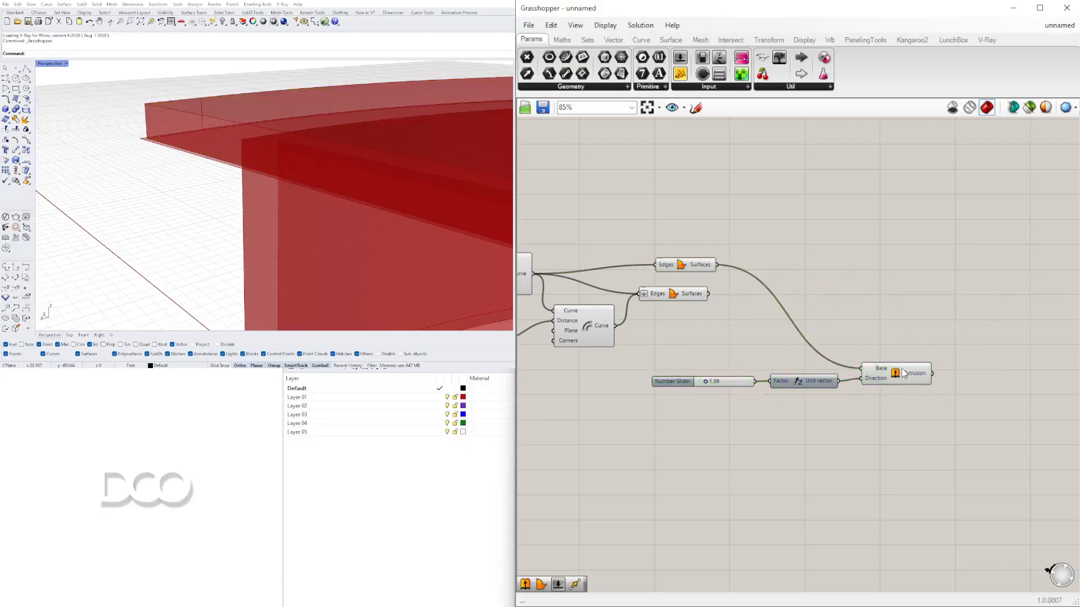
- Reposition the components and select the extrusion and new boundary surfaces to compare them in the viewport
{"action": "left_click_drag", "start_coordinate": [900, 373], "coordinate": [934, 279]}
{"action": "left_click", "coordinate": [756, 343]}
{"action": "scroll", "coordinate": [756, 343], "scroll_direction": "up", "scroll_amount": 1}
{"action": "left_click_drag", "start_coordinate": [647, 283], "coordinate": [656, 283]}
{"action": "left_click", "coordinate": [748, 328]}
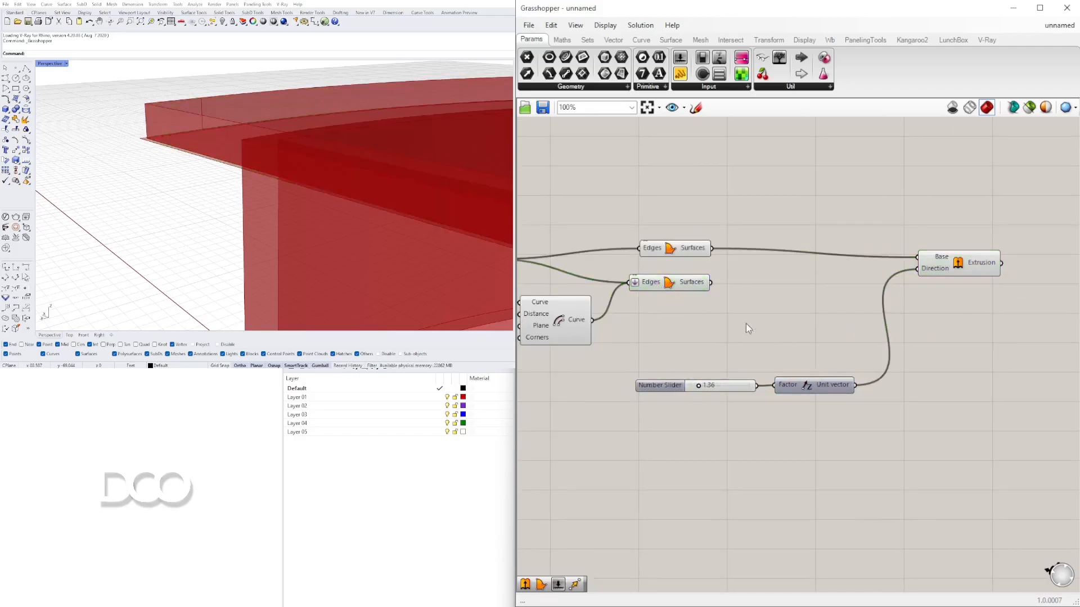
{"action": "left_click", "coordinate": [945, 263]}
{"action": "left_click", "coordinate": [683, 248]}
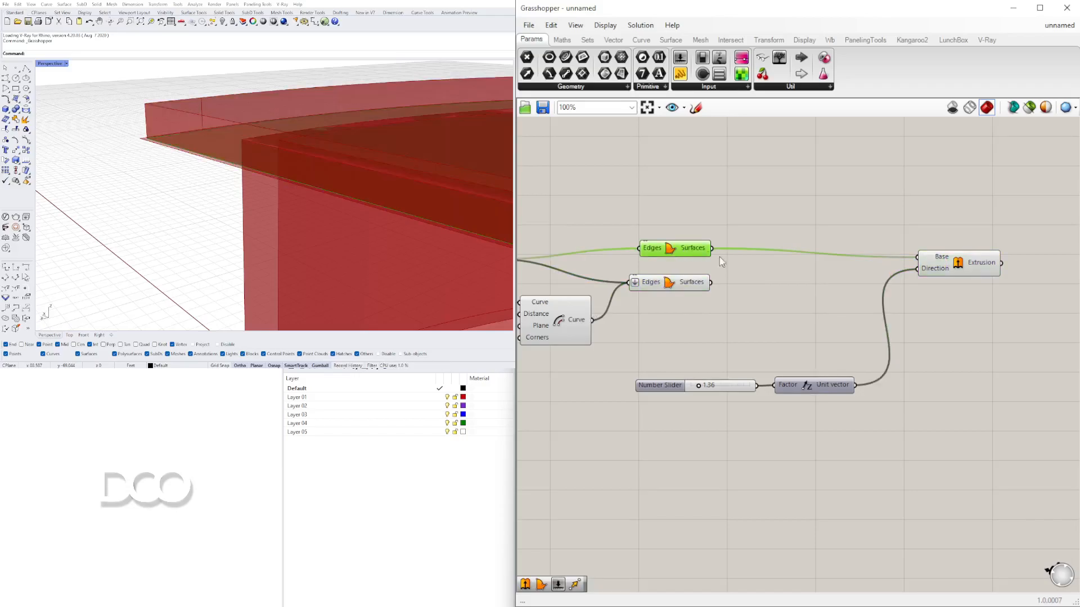
{"action": "left_click_drag", "start_coordinate": [921, 273], "coordinate": [925, 273]}
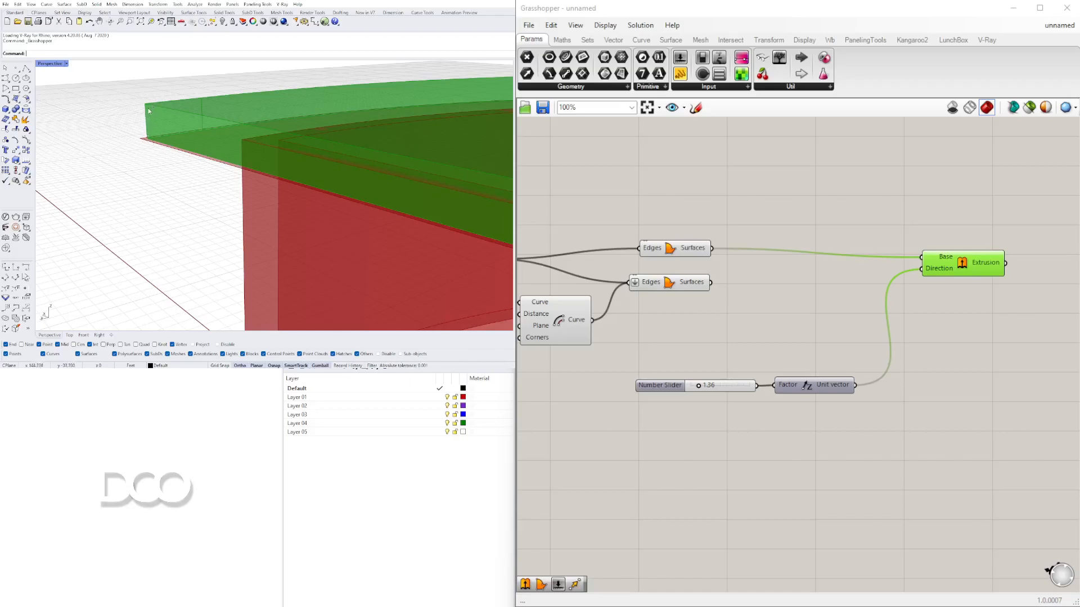
{"action": "left_click_drag", "start_coordinate": [938, 268], "coordinate": [992, 260]}
{"action": "left_click", "coordinate": [983, 307]}
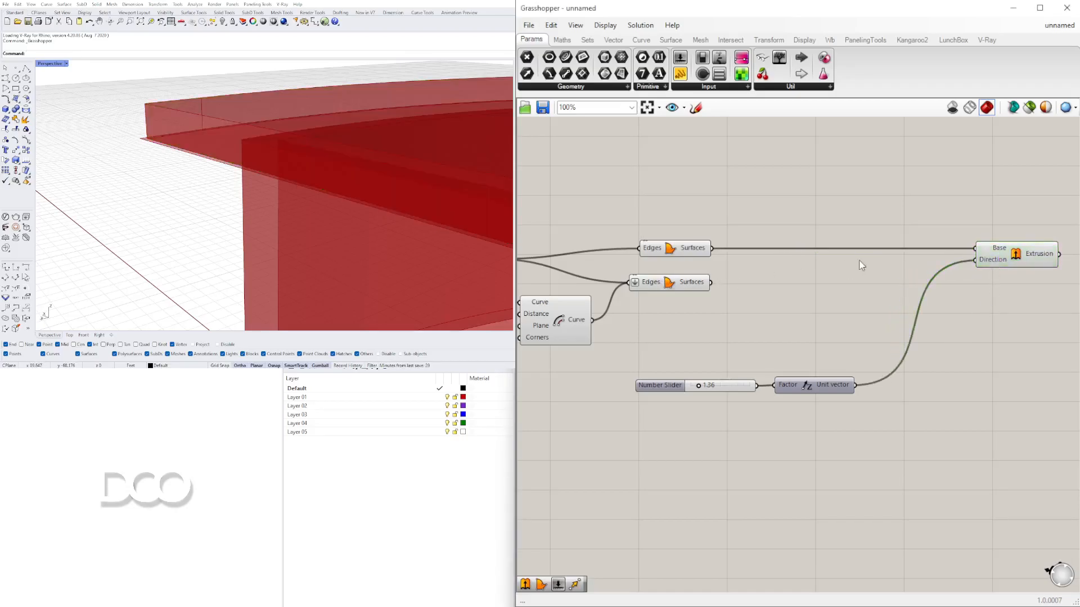
{"action": "right_click_drag", "start_coordinate": [860, 261], "coordinate": [843, 261]}
{"action": "left_click", "coordinate": [930, 254]}
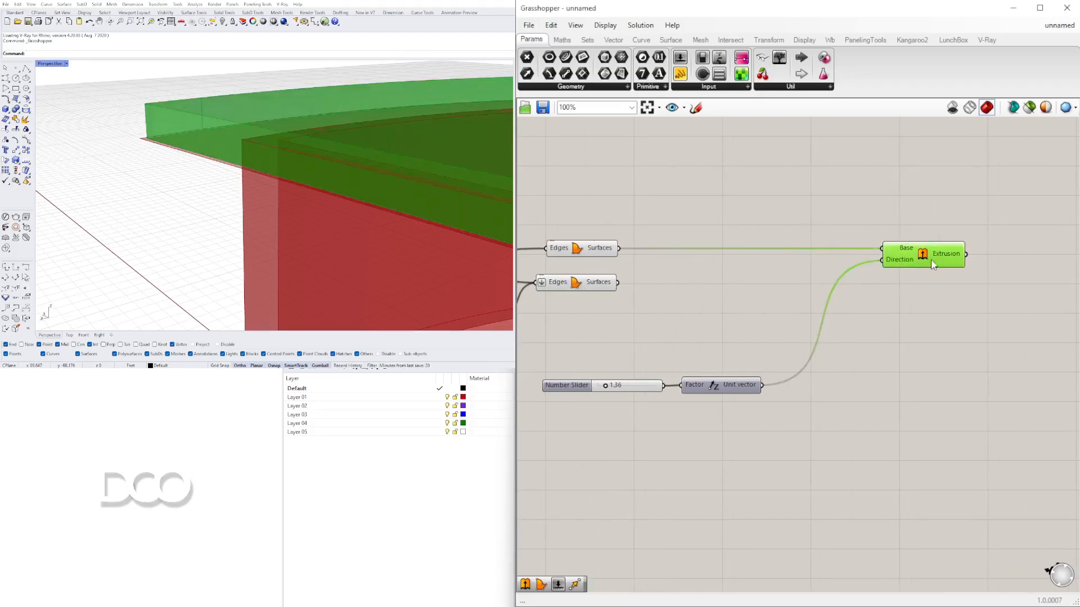
{"action": "left_click", "coordinate": [584, 286]}
- Add a Move component, feeding it the new boundary surfaces as geometry and the Unit Z vector as motion
{"action": "double_click", "coordinate": [647, 315]}
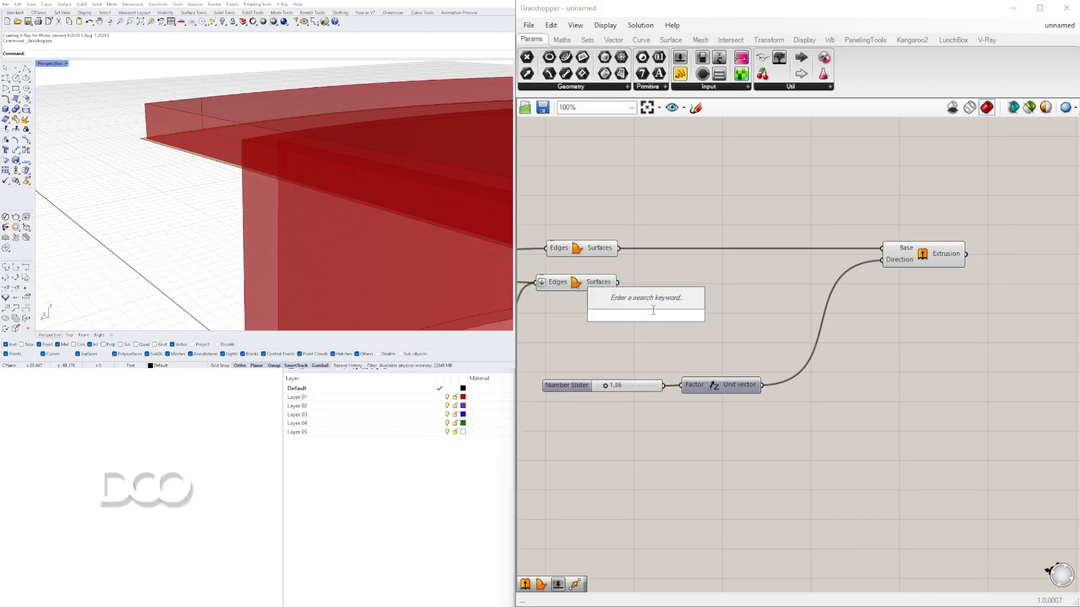
{"action": "type", "text": "MOVE"}
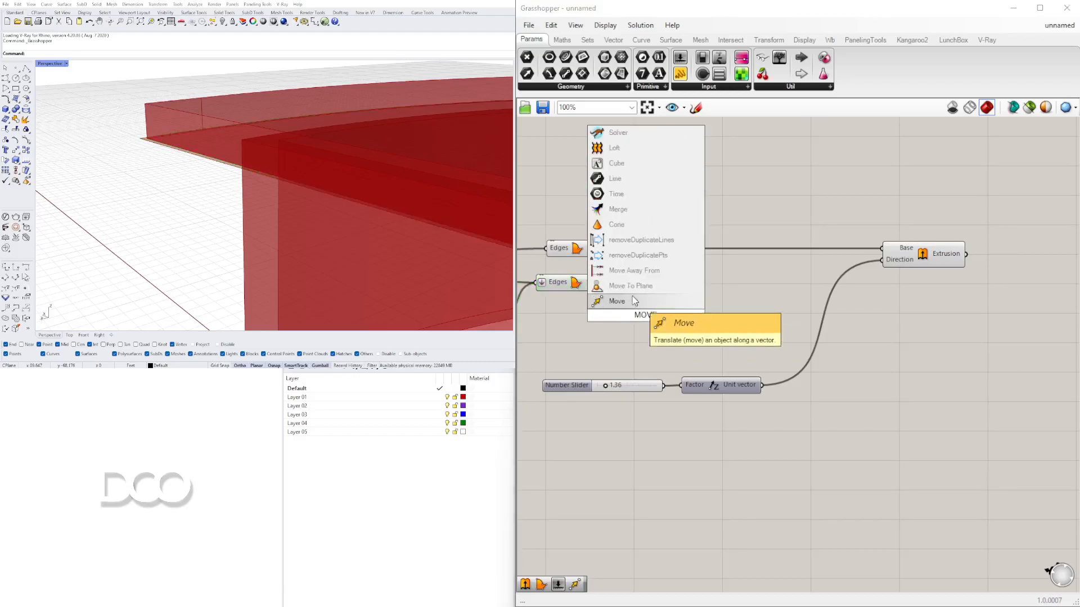
{"action": "left_click", "coordinate": [617, 302]}
{"action": "left_click_drag", "start_coordinate": [653, 314], "coordinate": [791, 217]}
{"action": "left_click", "coordinate": [927, 260]}
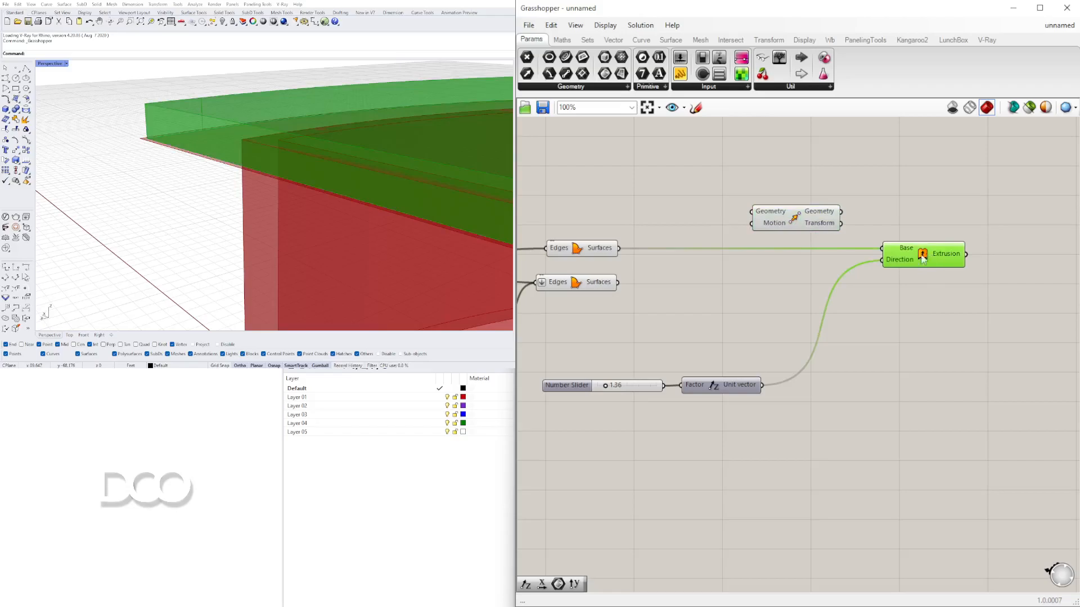
{"action": "left_click", "coordinate": [755, 281]}
{"action": "left_click", "coordinate": [596, 287]}
{"action": "left_click_drag", "start_coordinate": [618, 282], "coordinate": [945, 223]}
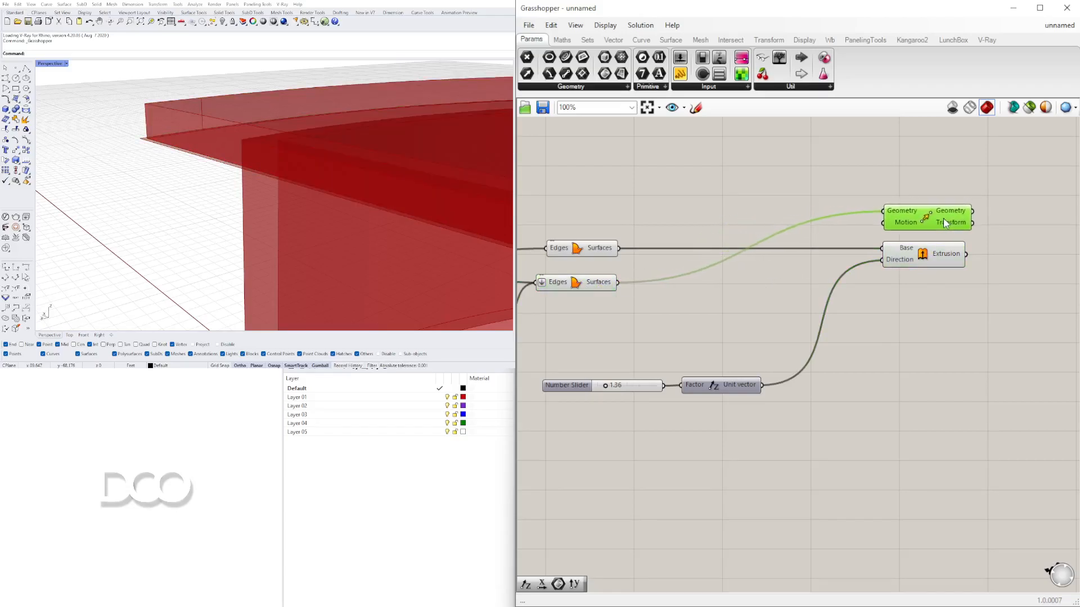
{"action": "left_click_drag", "start_coordinate": [760, 385], "coordinate": [883, 223]}
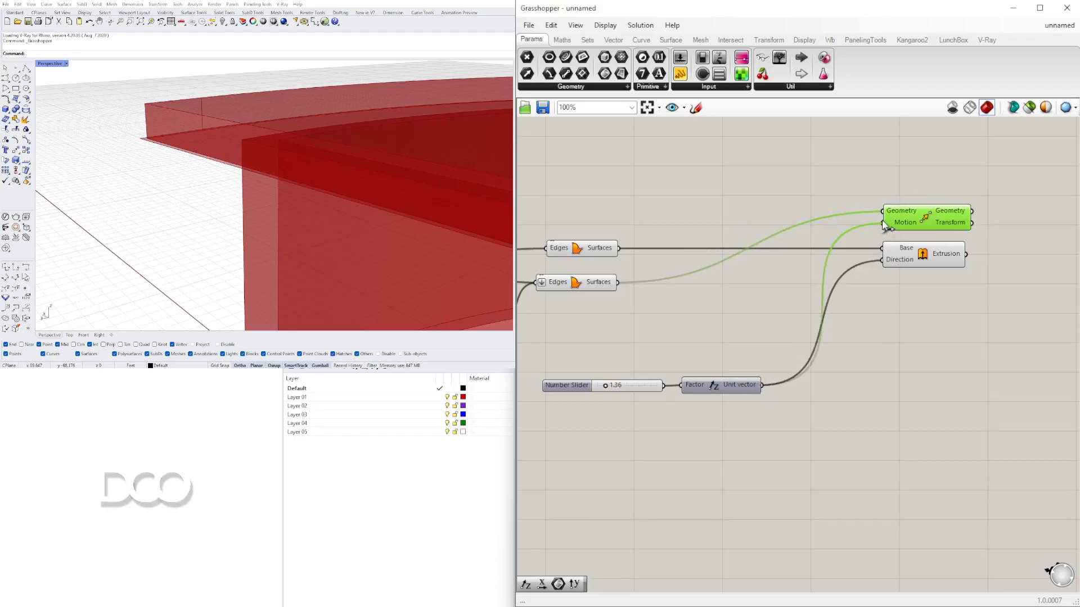
{"action": "left_click_drag", "start_coordinate": [929, 228], "coordinate": [928, 234]}
- Turn off the preview of the new Boundary Surfaces component
{"action": "left_click", "coordinate": [781, 296]}
{"action": "left_click", "coordinate": [579, 284]}
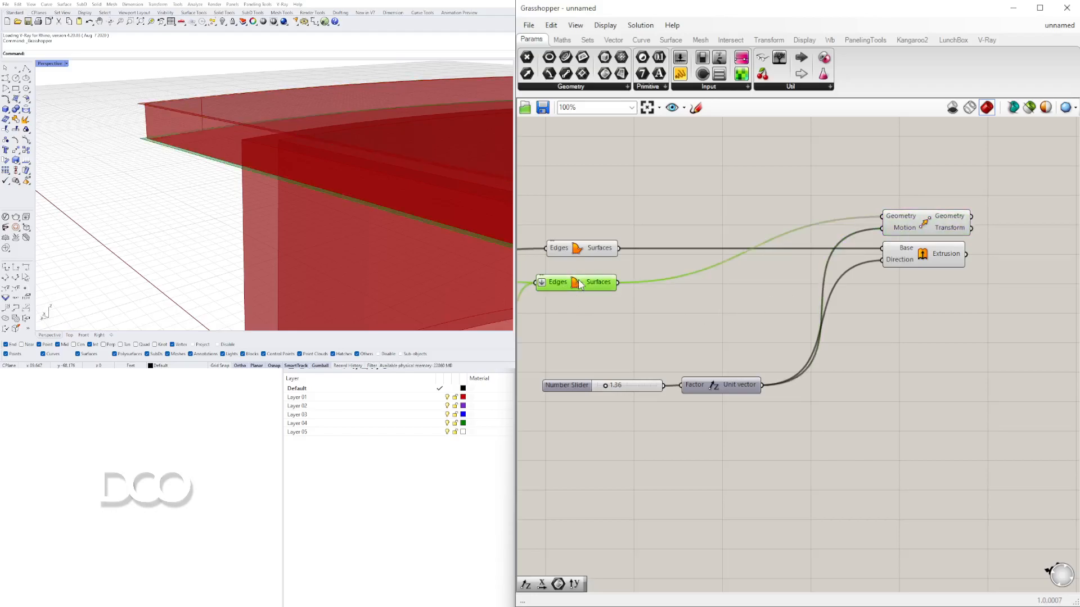
{"action": "right_click", "coordinate": [577, 285]}
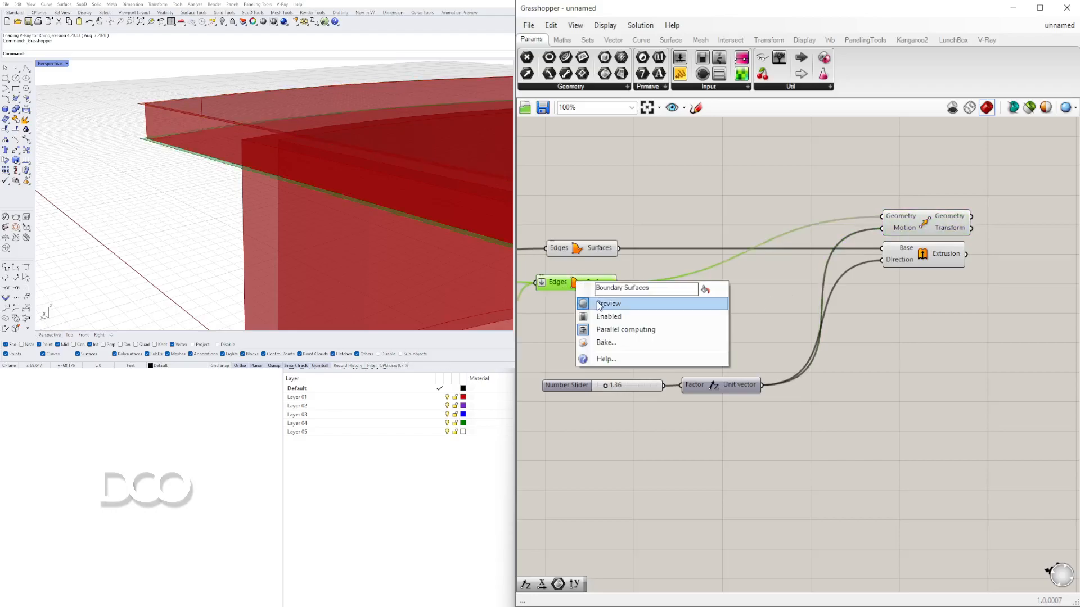
{"action": "left_click", "coordinate": [596, 302]}
- Turn off the preview of the Offset Curve component
{"action": "right_click_drag", "start_coordinate": [606, 308], "coordinate": [768, 302]}
{"action": "left_click", "coordinate": [629, 315]}
{"action": "right_click", "coordinate": [629, 315]}
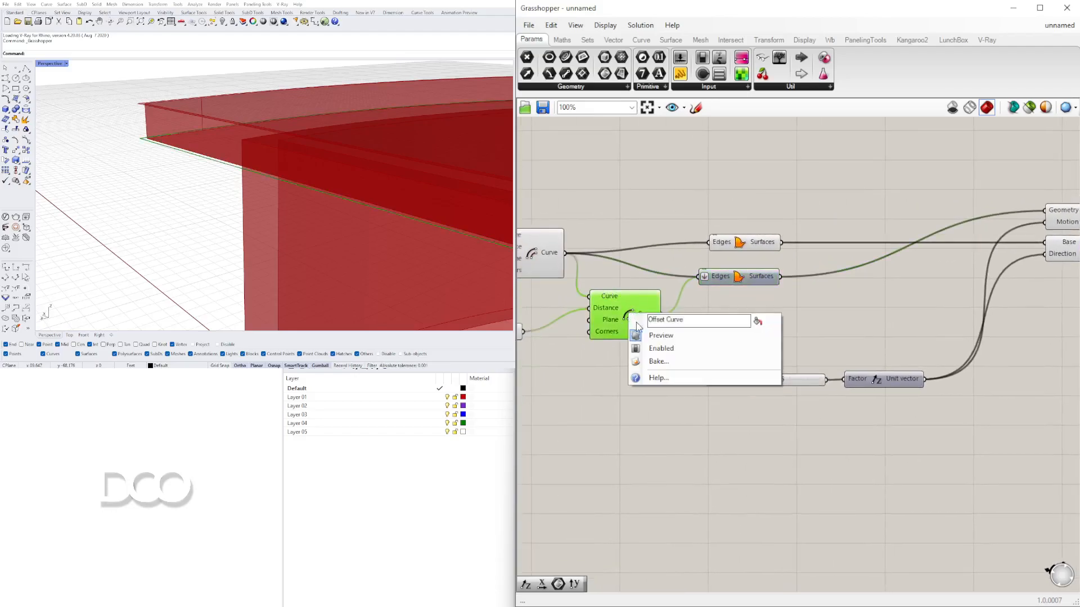
{"action": "left_click", "coordinate": [635, 332]}
{"action": "right_click_drag", "start_coordinate": [848, 316], "coordinate": [629, 322]}
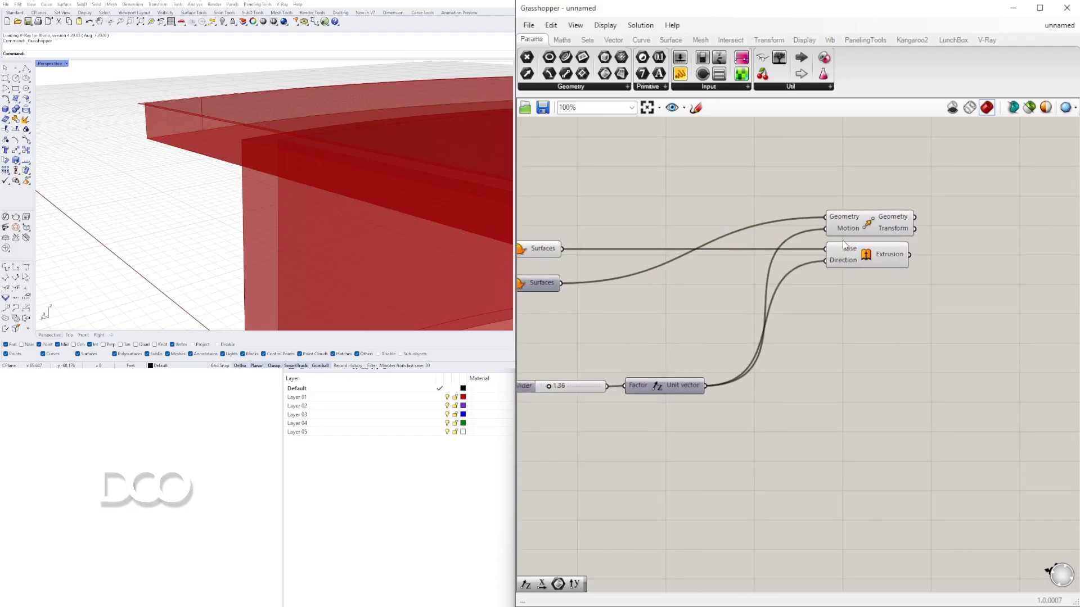
- Add an Extrude component and connect the Move component's output geometry to its base input
{"action": "left_click", "coordinate": [868, 221]}
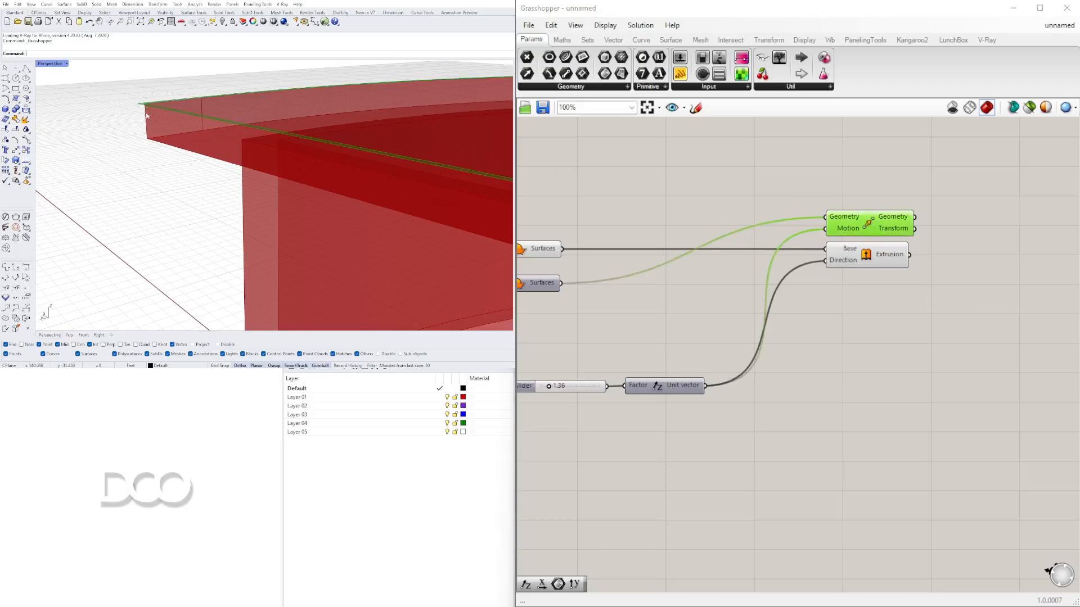
{"action": "right_click_drag", "start_coordinate": [663, 282], "coordinate": [795, 287]}
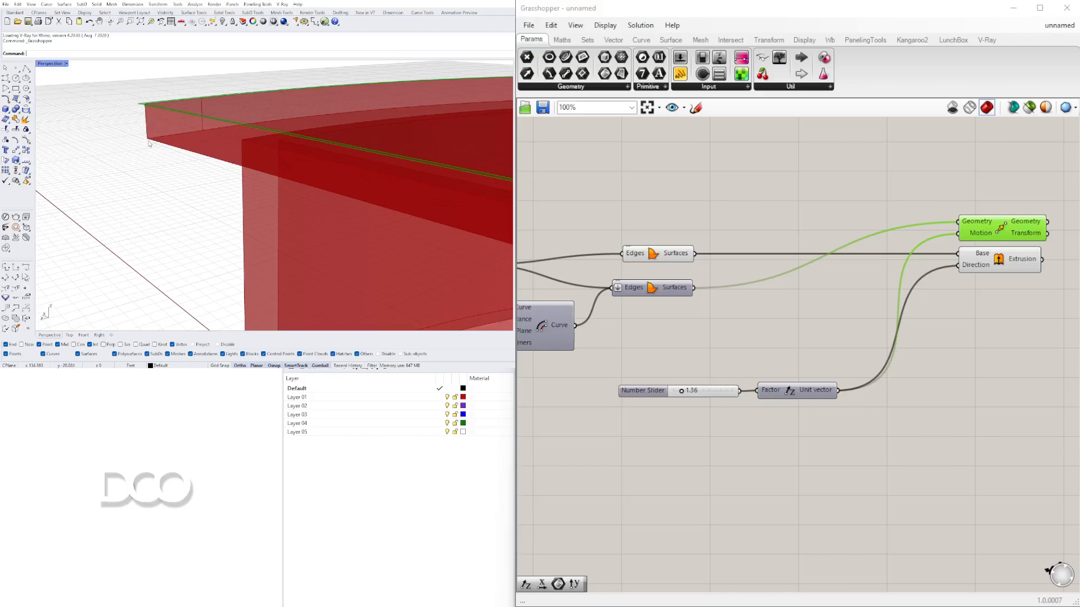
{"action": "mouse_move", "coordinate": [660, 395]}
{"action": "left_mouse_down"}
{"action": "mouse_move", "coordinate": [658, 385]}
{"action": "mouse_move", "coordinate": [655, 405]}
{"action": "left_mouse_up"}
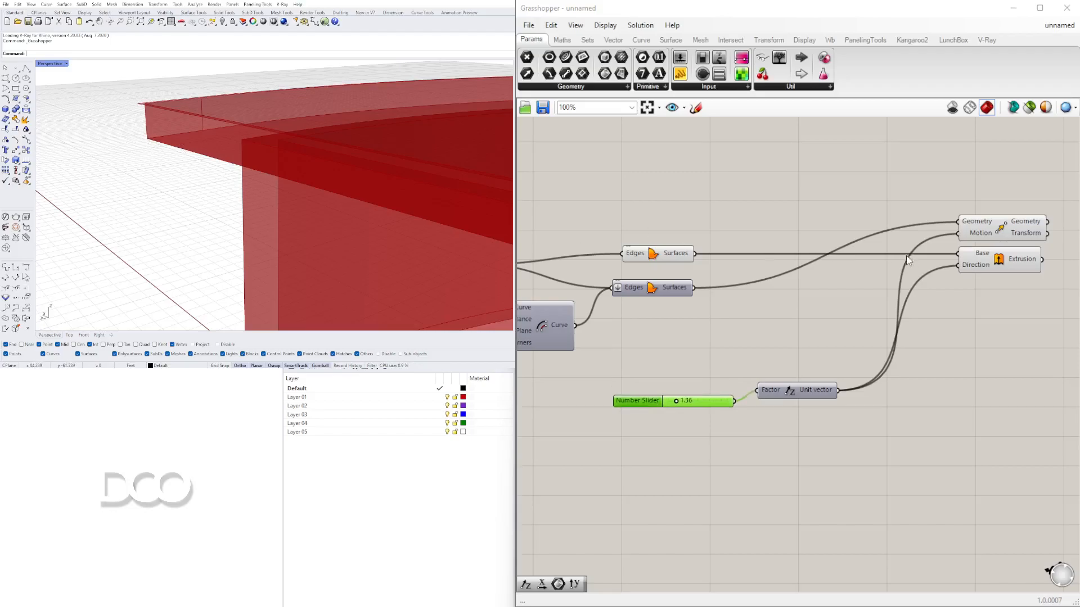
{"action": "right_click_drag", "start_coordinate": [914, 260], "coordinate": [703, 248]}
{"action": "left_click", "coordinate": [807, 222]}
{"action": "right_click_drag", "start_coordinate": [853, 279], "coordinate": [835, 271]}
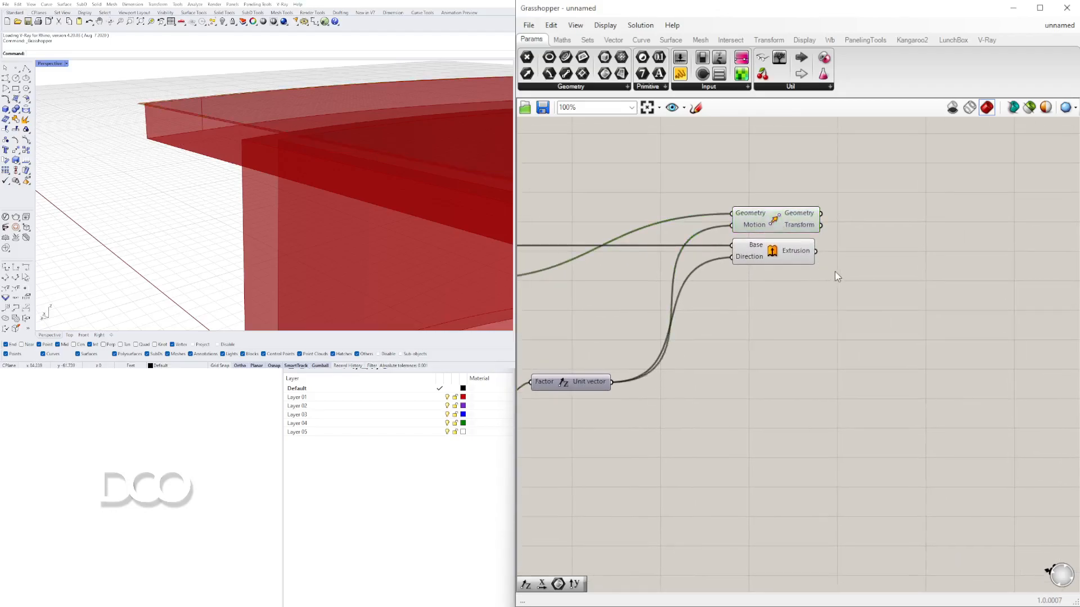
{"action": "double_click", "coordinate": [834, 271]}
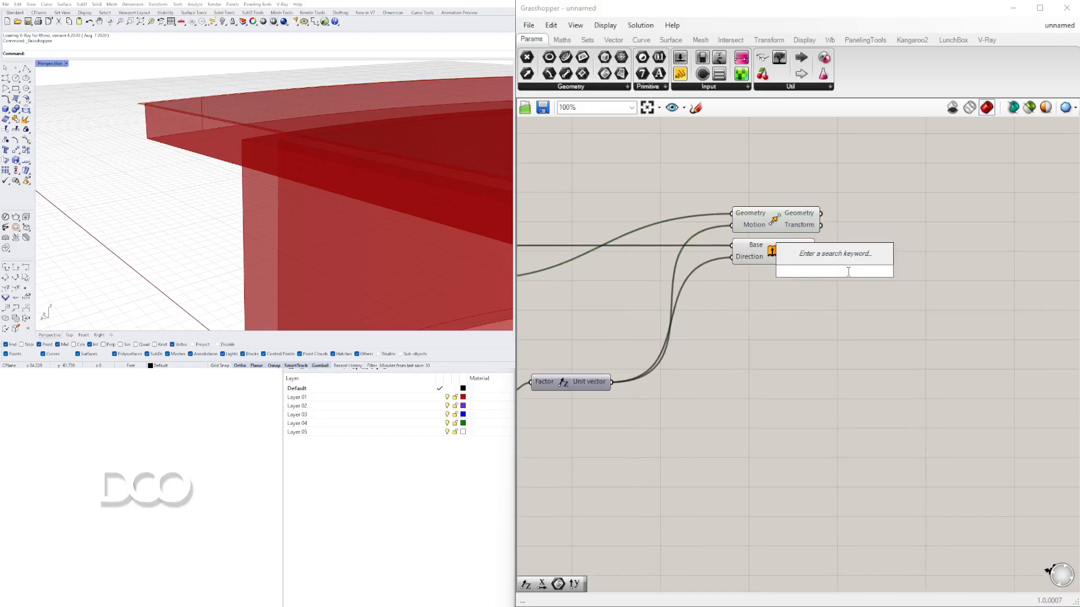
{"action": "type", "text": "EXTR"}
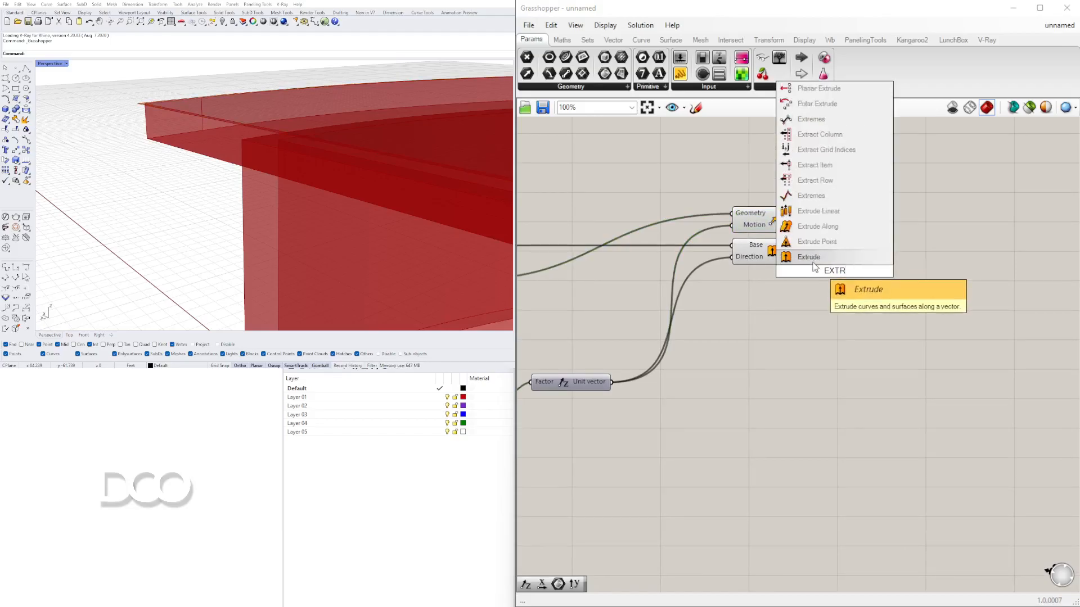
{"action": "key", "text": "Return"}
{"action": "left_click_drag", "start_coordinate": [824, 265], "coordinate": [970, 260]}
{"action": "left_click", "coordinate": [796, 220]}
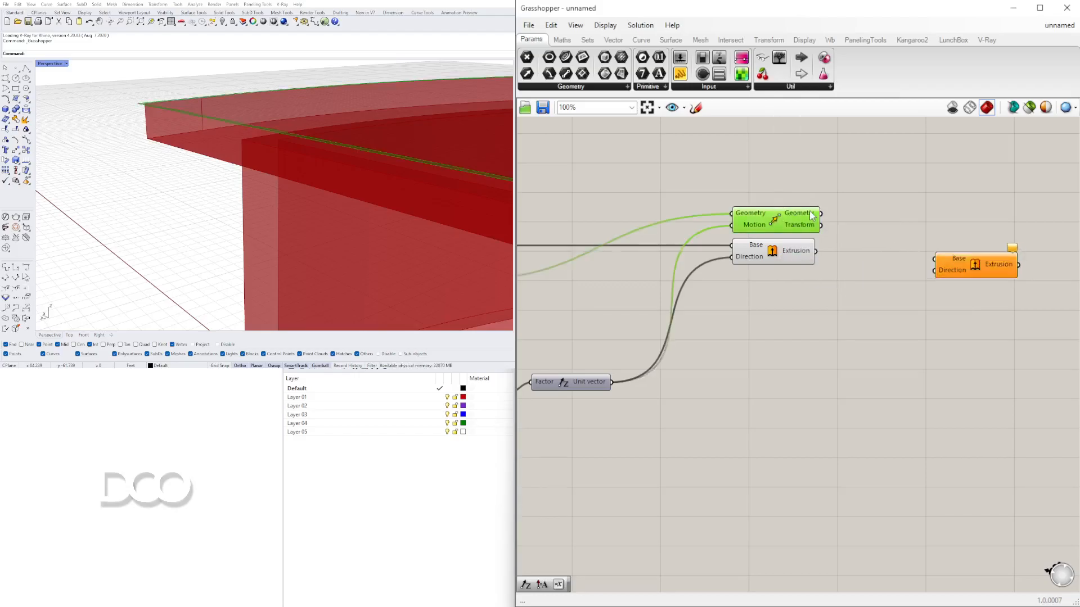
{"action": "left_click_drag", "start_coordinate": [821, 214], "coordinate": [972, 225]}
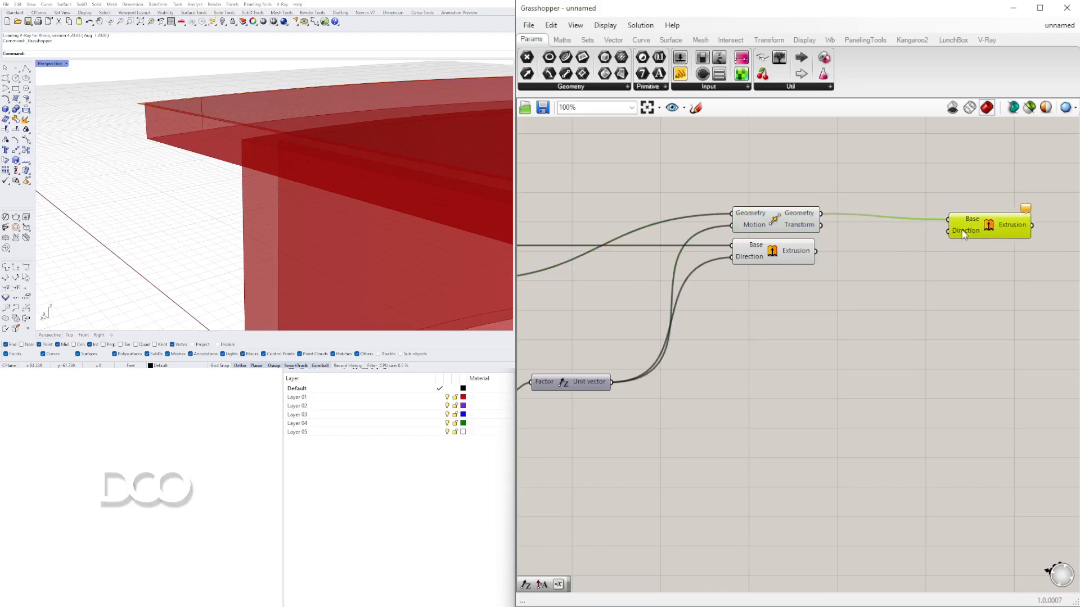
- Add a Negative component to the canvas near the new Extrude
{"action": "double_click", "coordinate": [844, 279]}
{"action": "type", "text": "NE"}
{"action": "left_click", "coordinate": [842, 265]}
{"action": "left_click_drag", "start_coordinate": [839, 285], "coordinate": [885, 302]}
{"action": "right_click_drag", "start_coordinate": [775, 330], "coordinate": [918, 315]}
{"action": "left_click_drag", "start_coordinate": [607, 380], "coordinate": [608, 327]}
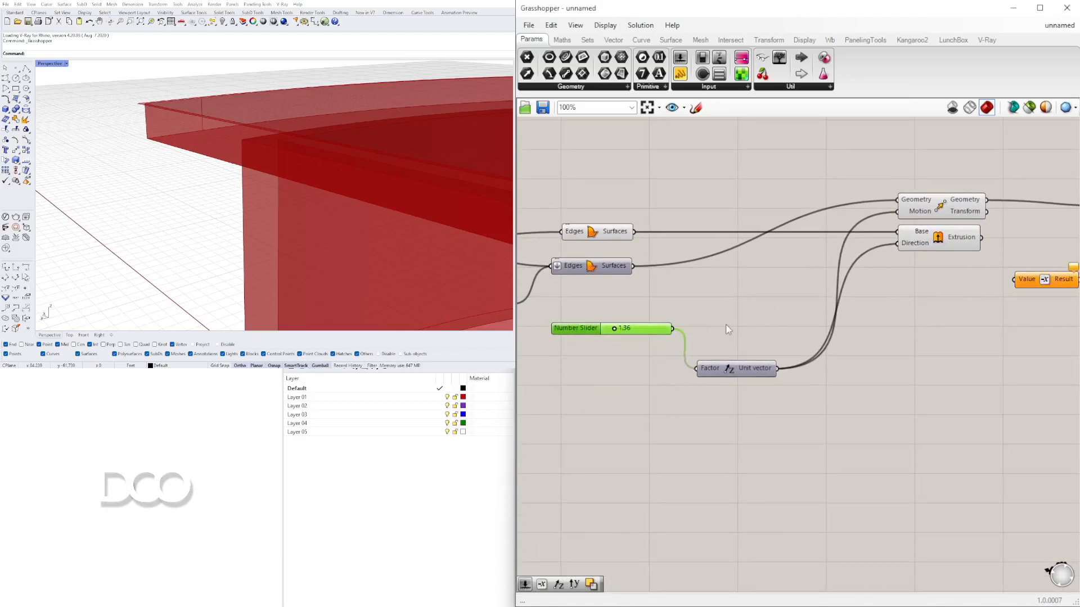
{"action": "scroll", "coordinate": [789, 341], "scroll_direction": "down", "scroll_amount": 1}
{"action": "left_click_drag", "start_coordinate": [1002, 296], "coordinate": [1005, 309]}
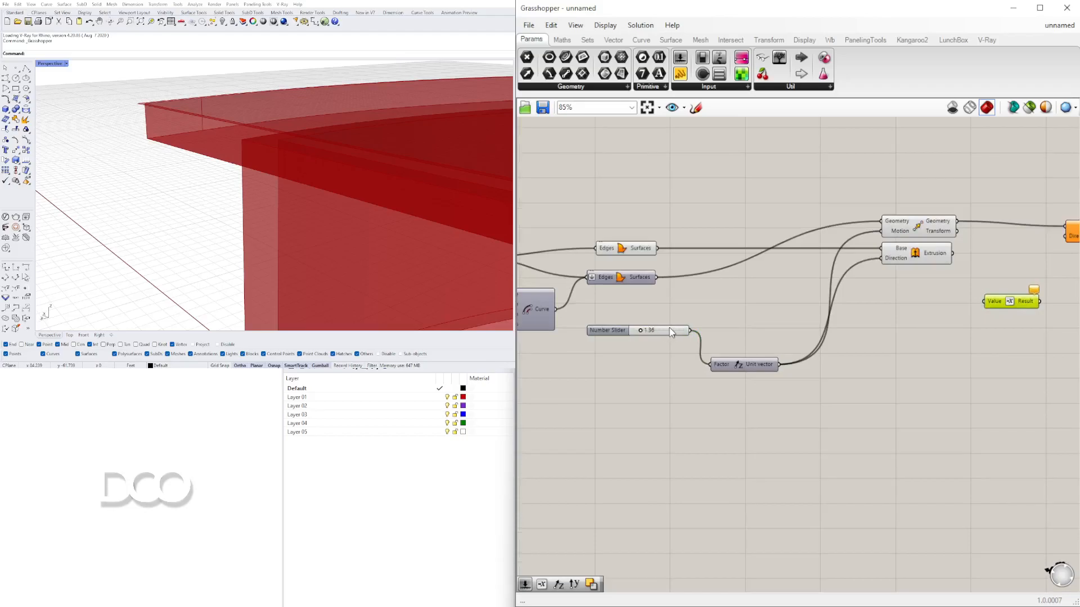
- Add an Addition component below the Move and Extrusion components
{"action": "double_click", "coordinate": [887, 337]}
{"action": "type", "text": "addition"}
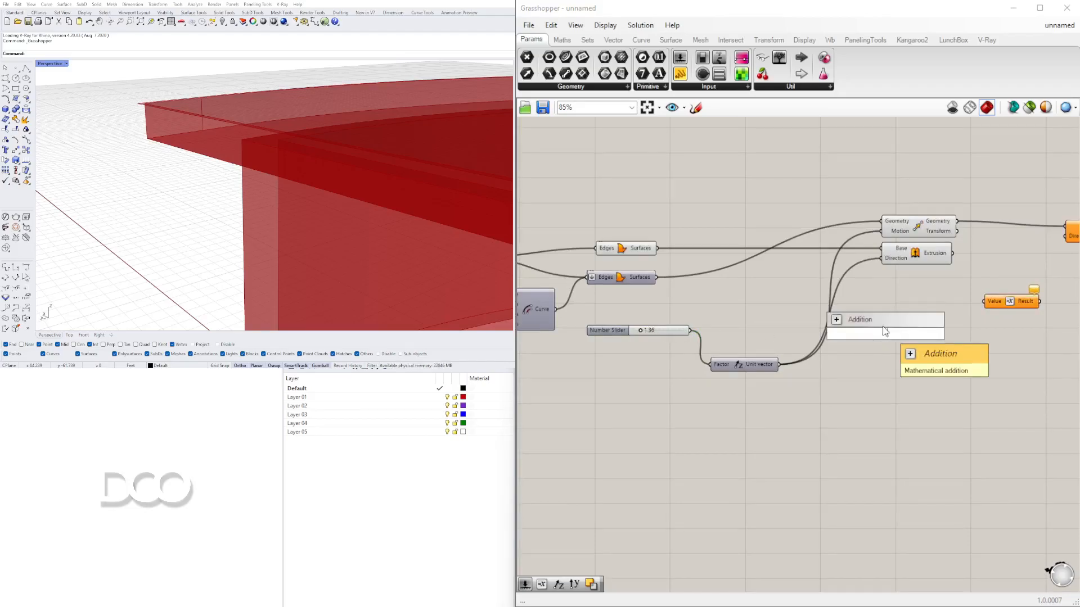
{"action": "key", "text": "Return"}
{"action": "left_click_drag", "start_coordinate": [885, 338], "coordinate": [908, 369]}
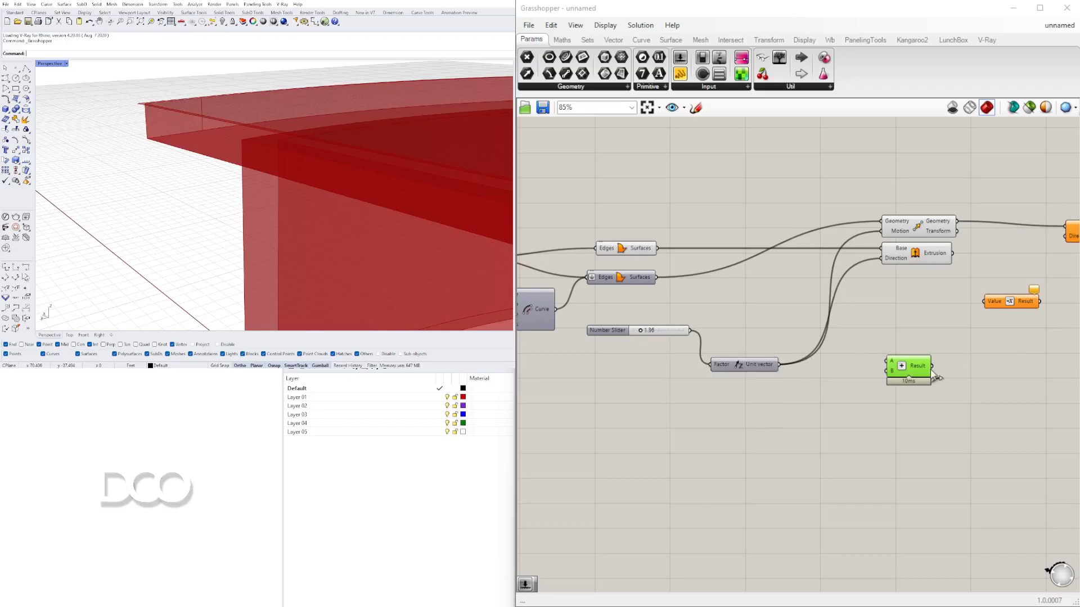
- Connect the existing number slider to the Addition component's A input
{"action": "left_click_drag", "start_coordinate": [737, 364], "coordinate": [739, 329]}
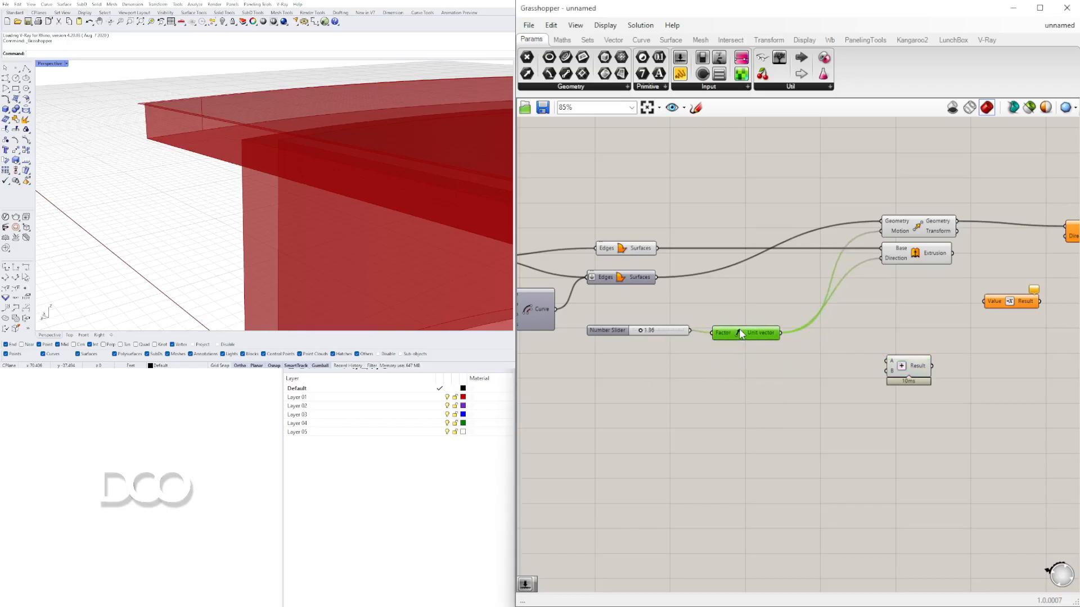
{"action": "scroll", "coordinate": [938, 375], "scroll_direction": "up", "scroll_amount": 1}
{"action": "left_click_drag", "start_coordinate": [905, 372], "coordinate": [932, 363]}
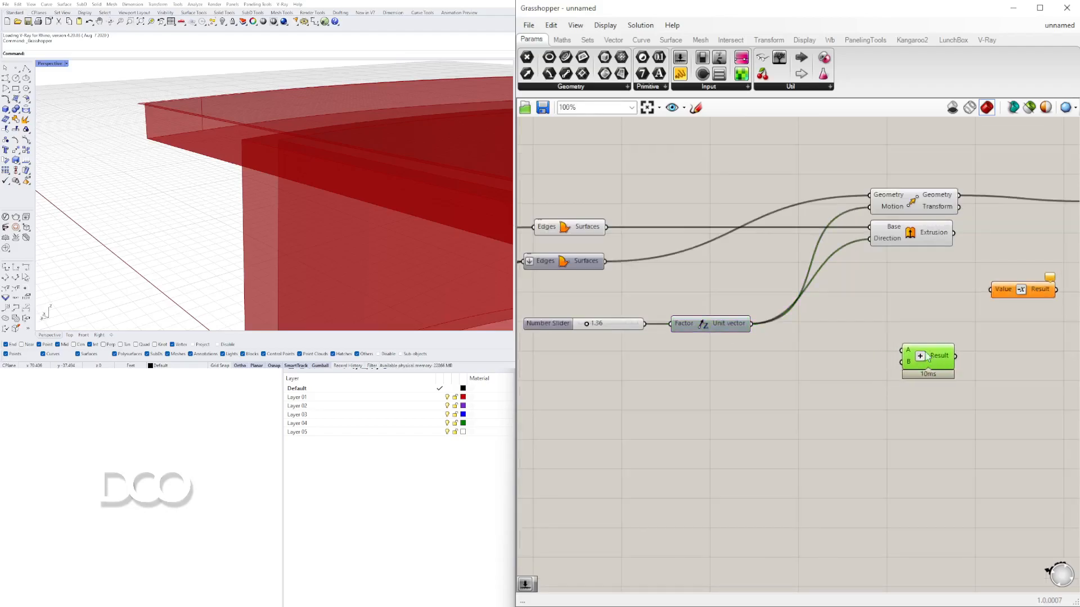
{"action": "left_click_drag", "start_coordinate": [556, 325], "coordinate": [552, 361]}
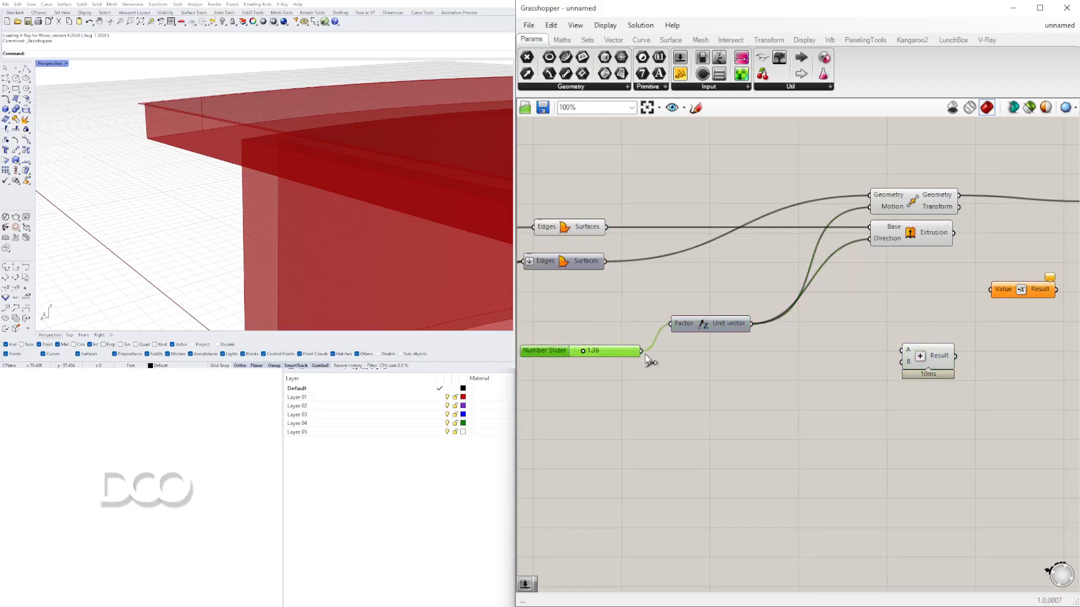
{"action": "left_click_drag", "start_coordinate": [646, 355], "coordinate": [713, 352]}
{"action": "left_click_drag", "start_coordinate": [647, 355], "coordinate": [902, 351]}
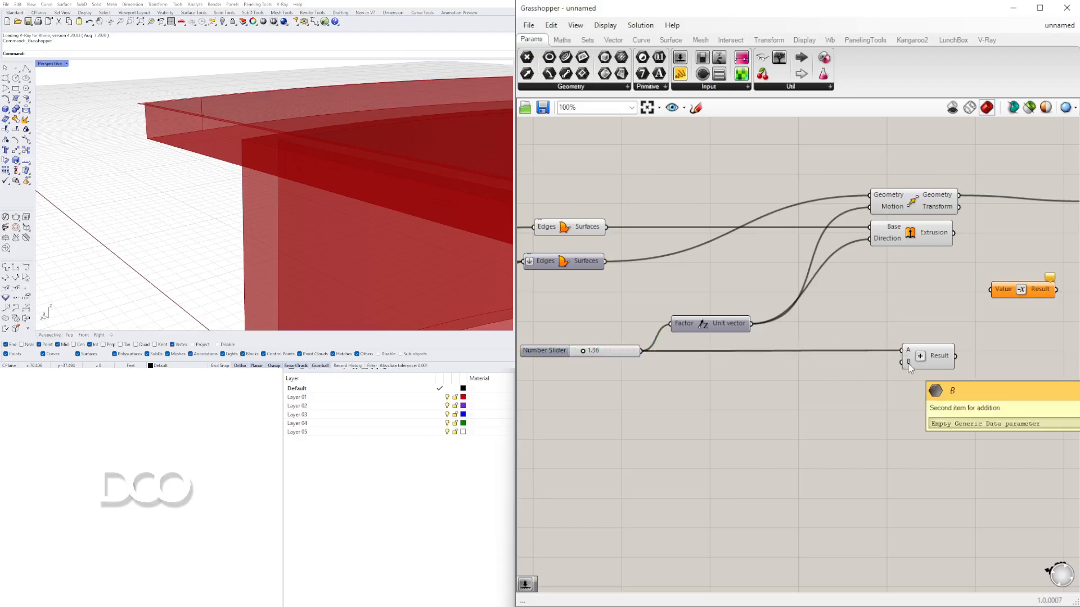
- Create a number slider set to 0.25 and connect it to the Addition's B input
{"action": "double_click", "coordinate": [792, 375]}
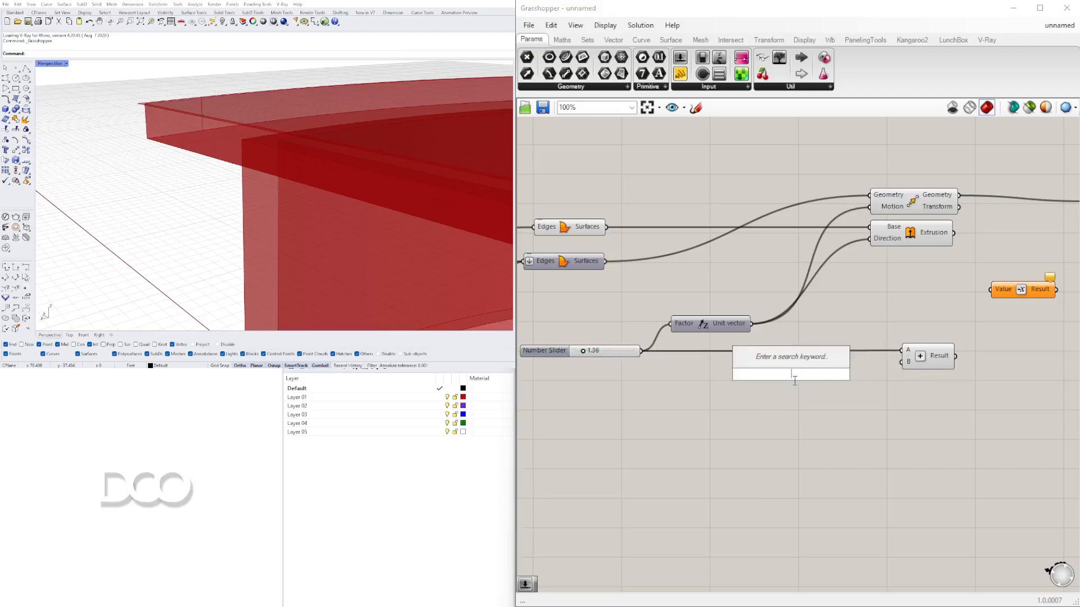
{"action": "type", "text": "0.25"}
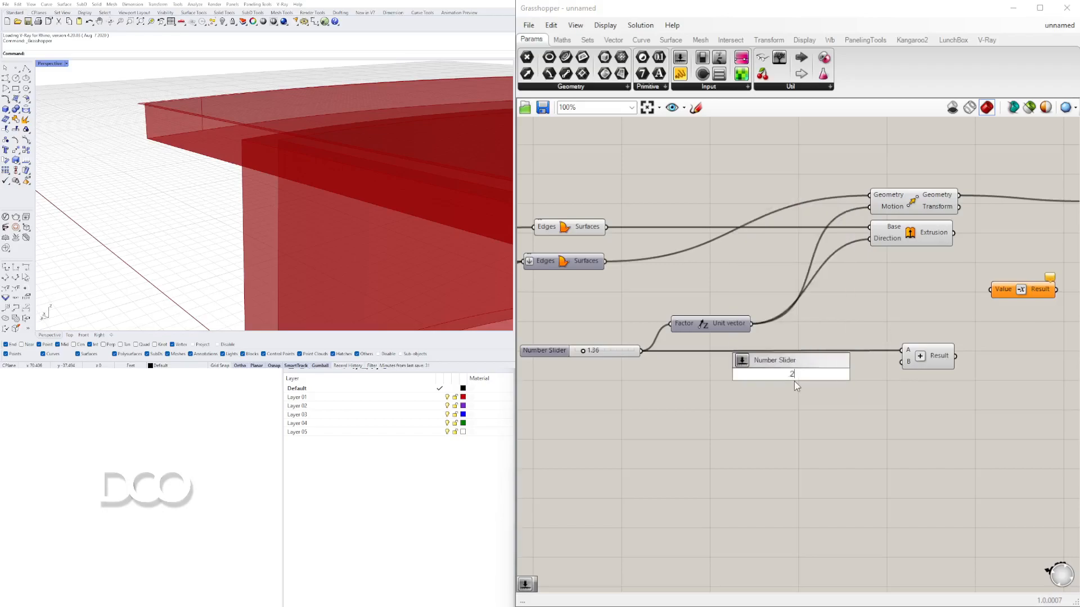
{"action": "key", "text": "Return"}
{"action": "left_click_drag", "start_coordinate": [853, 375], "coordinate": [902, 362]}
- Connect the Addition result to the Negative component's value input
{"action": "right_click_drag", "start_coordinate": [951, 357], "coordinate": [932, 338]}
{"action": "scroll", "coordinate": [902, 340], "scroll_direction": "down", "scroll_amount": 1}
{"action": "left_click_drag", "start_coordinate": [947, 288], "coordinate": [946, 300]}
{"action": "left_click_drag", "start_coordinate": [896, 348], "coordinate": [979, 309]}
- Add a Unit Z component and feed it the Addition result as factor
{"action": "double_click", "coordinate": [872, 288]}
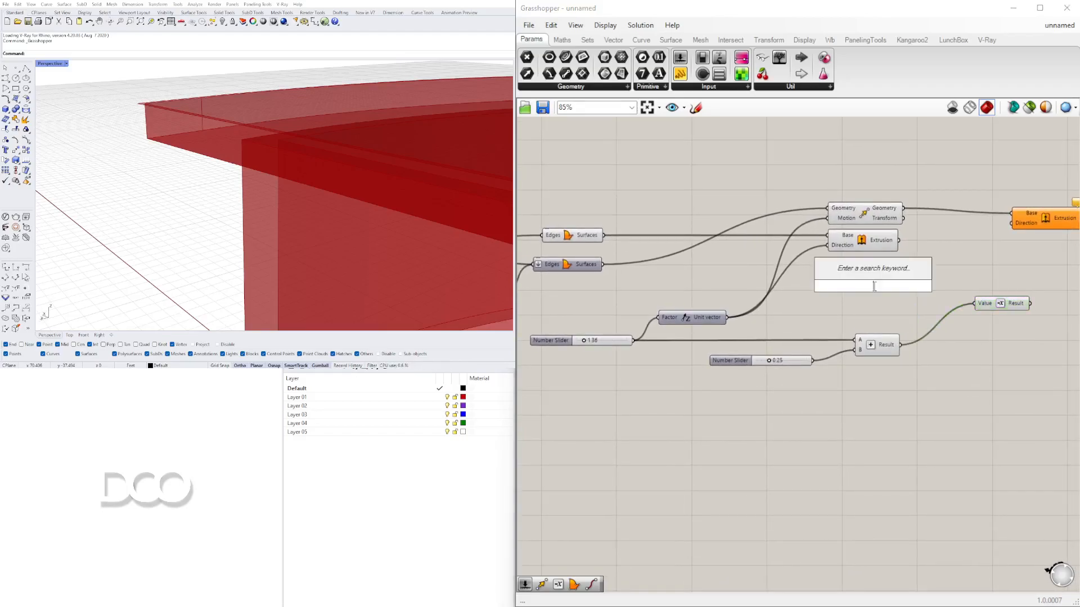
{"action": "type", "text": "unit z"}
{"action": "key", "text": "Return"}
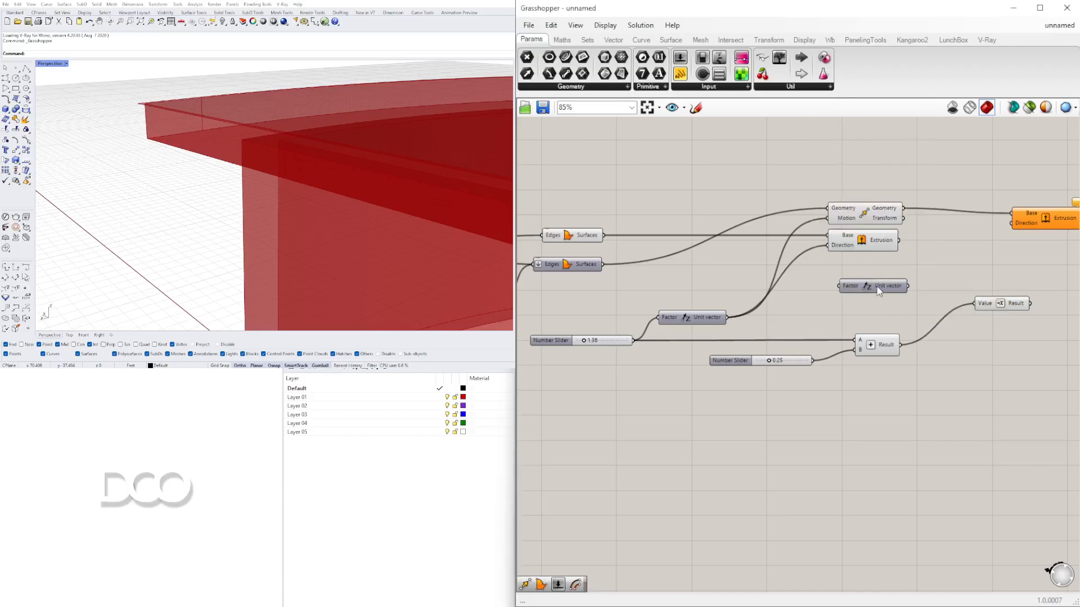
{"action": "left_click_drag", "start_coordinate": [902, 348], "coordinate": [890, 300]}
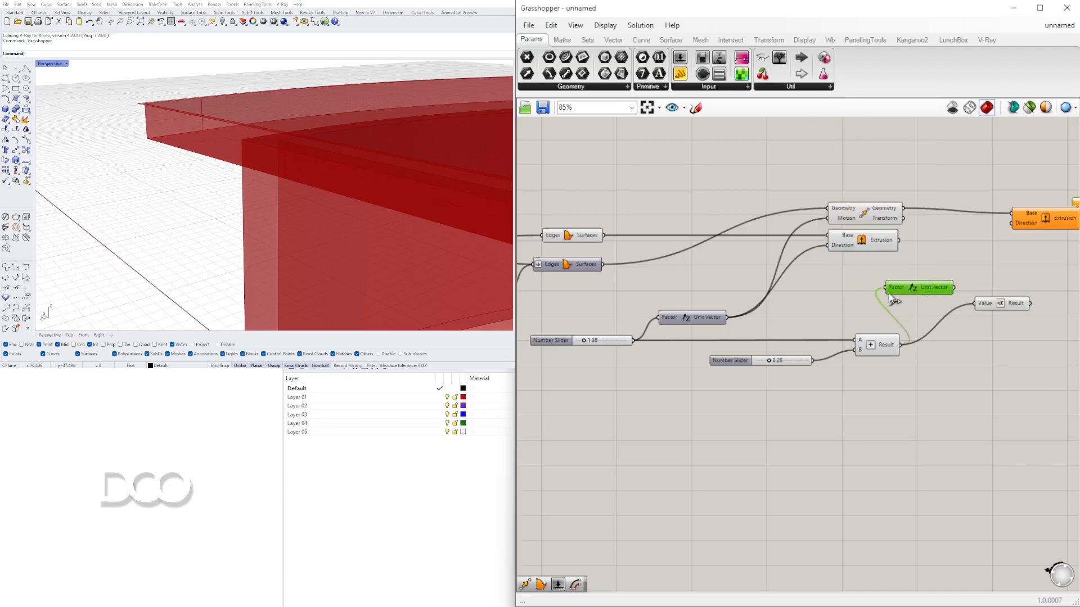
{"action": "left_click_drag", "start_coordinate": [972, 309], "coordinate": [979, 289]}
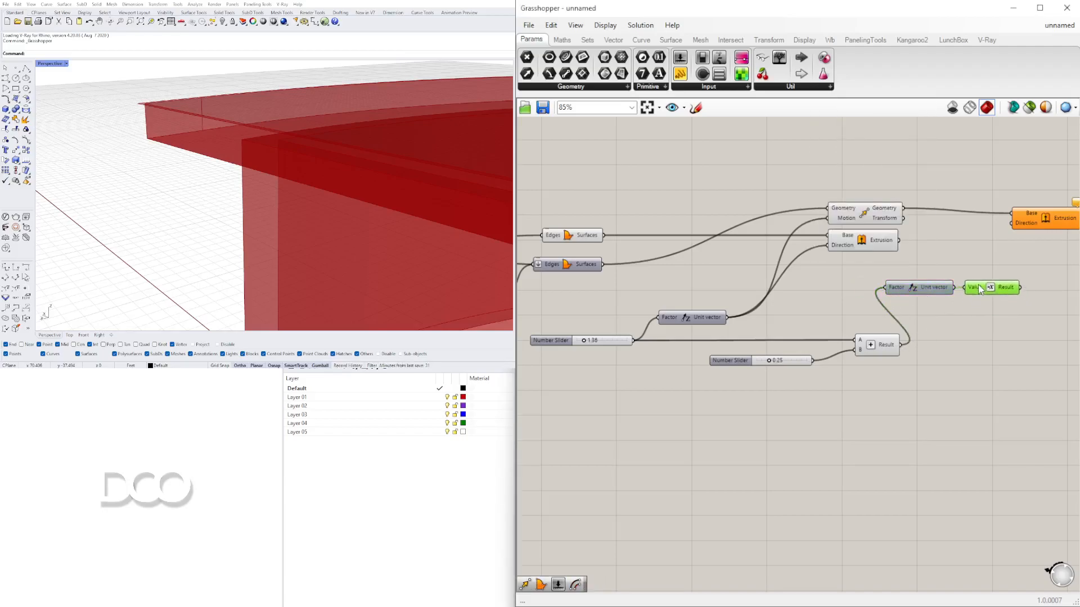
- Route the Unit Z vector through the Negative component into the new Extrude's direction input
{"action": "left_click_drag", "start_coordinate": [956, 403], "coordinate": [705, 338]}
{"action": "left_click_drag", "start_coordinate": [874, 343], "coordinate": [705, 347]}
{"action": "left_click", "coordinate": [763, 386]}
{"action": "left_click_drag", "start_coordinate": [1037, 326], "coordinate": [880, 281]}
{"action": "left_click_drag", "start_coordinate": [952, 279], "coordinate": [901, 266]}
{"action": "left_click", "coordinate": [978, 277]}
{"action": "left_click_drag", "start_coordinate": [968, 274], "coordinate": [1001, 231]}
{"action": "right_click_drag", "start_coordinate": [1012, 236], "coordinate": [804, 236]}
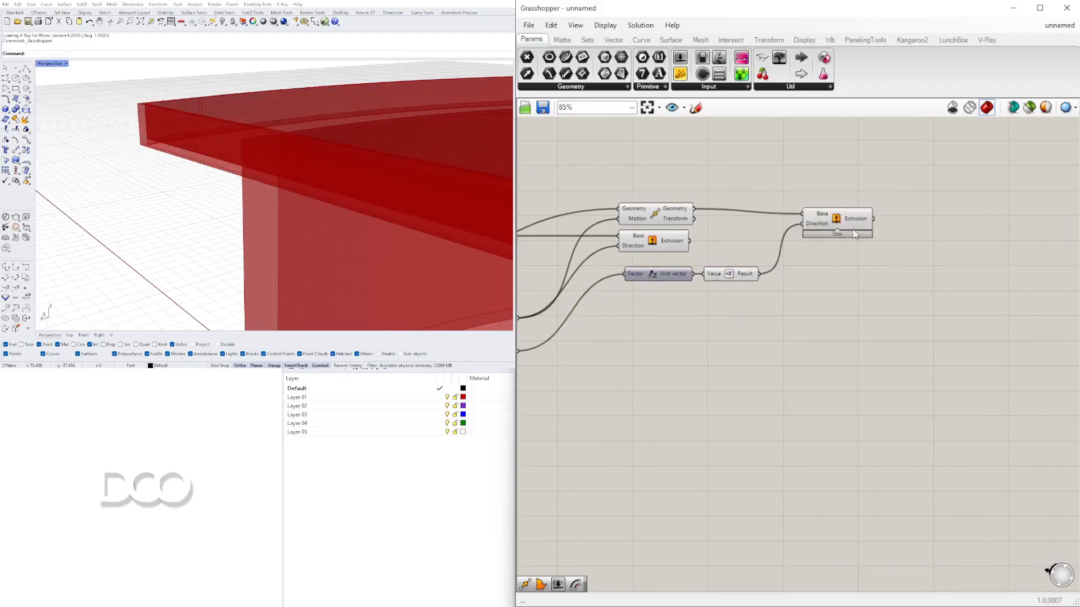
- Drag the Addition's second number slider to about 0.39
{"action": "left_click", "coordinate": [846, 218]}
{"action": "right_click_drag", "start_coordinate": [631, 298], "coordinate": [846, 239]}
{"action": "right_click_drag", "start_coordinate": [662, 309], "coordinate": [710, 313]}
{"action": "scroll", "coordinate": [648, 311], "scroll_direction": "up", "scroll_amount": 8}
{"action": "left_click_drag", "start_coordinate": [656, 311], "coordinate": [689, 311]}
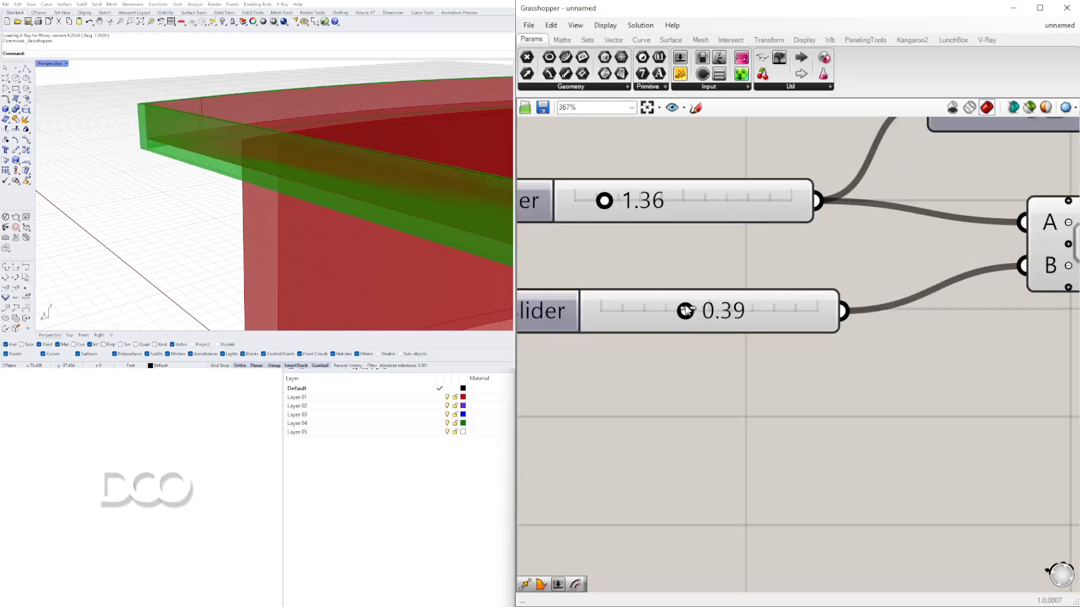
{"action": "scroll", "coordinate": [689, 311], "scroll_direction": "down", "scroll_amount": 4}
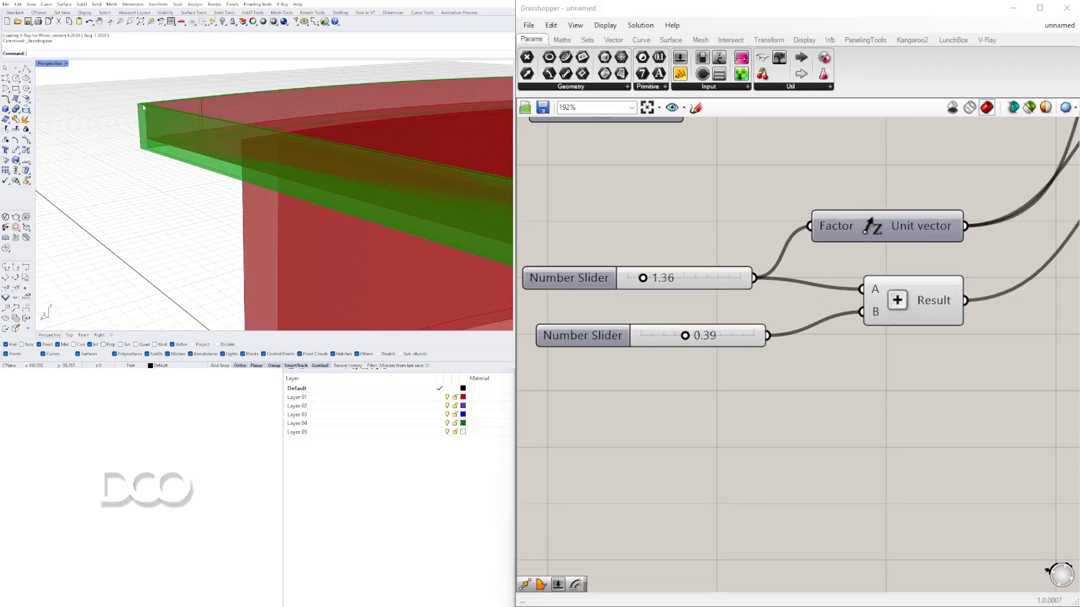
{"action": "scroll", "coordinate": [783, 299], "scroll_direction": "down", "scroll_amount": 2}
{"action": "right_click_drag", "start_coordinate": [779, 306], "coordinate": [831, 371]}
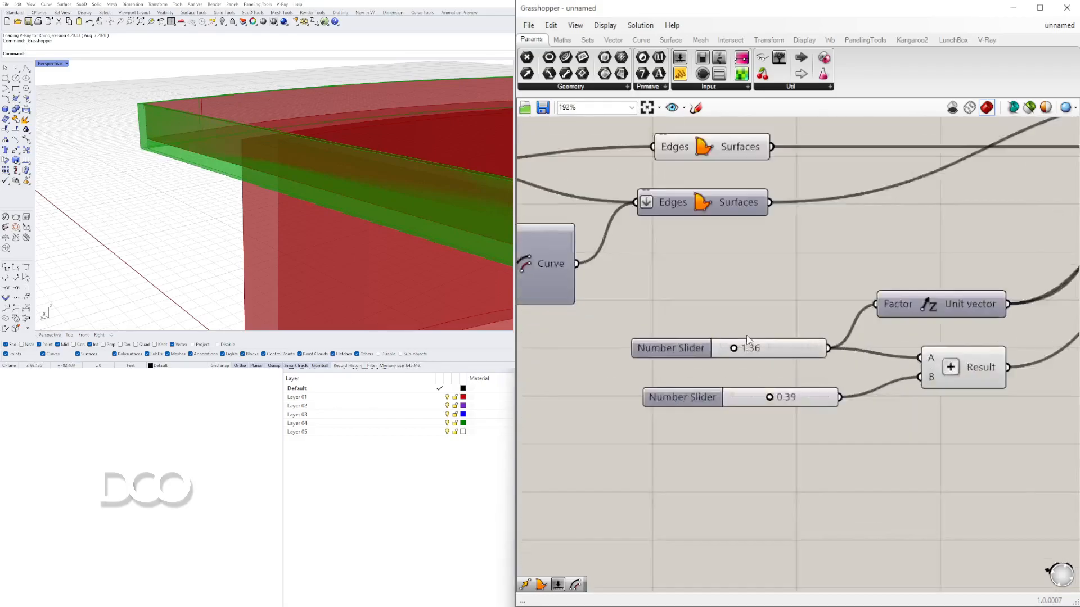
- Set the first number slider to 1 and the second number slider to 0.5
{"action": "scroll", "coordinate": [738, 347], "scroll_direction": "up", "scroll_amount": 7}
{"action": "mouse_move", "coordinate": [734, 354]}
{"action": "left_mouse_down"}
{"action": "mouse_move", "coordinate": [749, 353]}
{"action": "mouse_move", "coordinate": [712, 353]}
{"action": "mouse_move", "coordinate": [729, 353]}
{"action": "left_mouse_up"}
{"action": "double_click", "coordinate": [757, 350]}
{"action": "type", "text": "1"}
{"action": "left_click", "coordinate": [223, 170]}
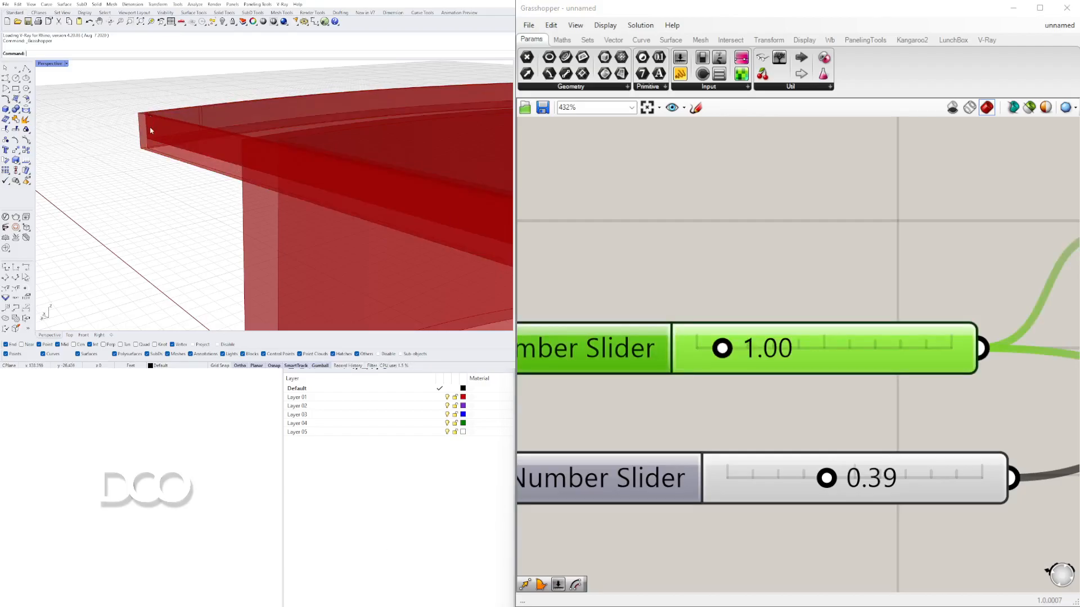
{"action": "double_click", "coordinate": [873, 476]}
{"action": "type", "text": "0.5"}
{"action": "left_click", "coordinate": [139, 152]}
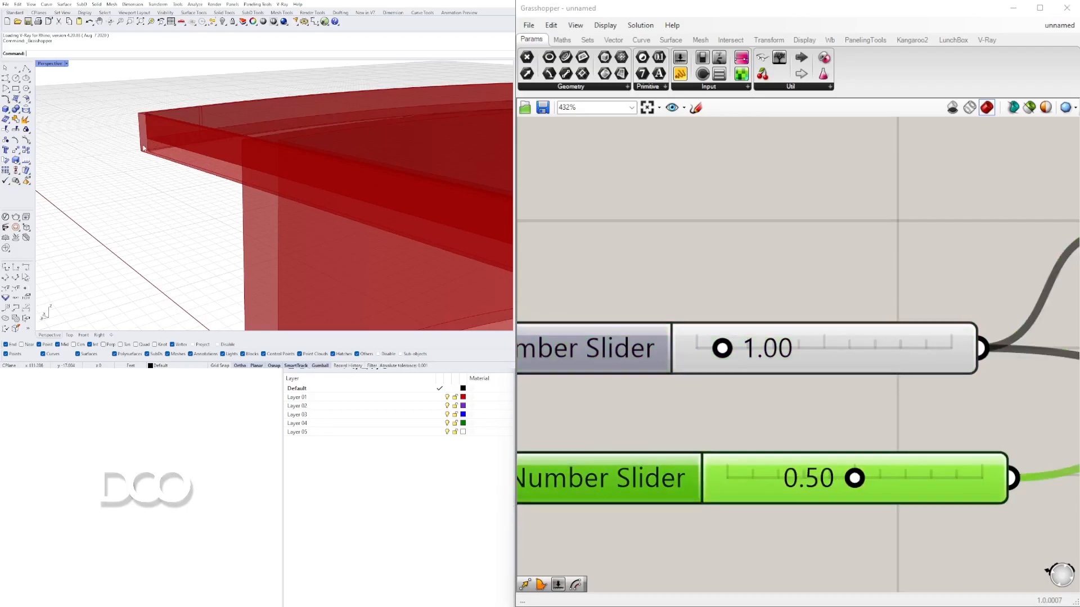
- Select the new extrusion and the original extrusion to inspect the raised slab in the viewport
{"action": "scroll", "coordinate": [190, 175], "scroll_direction": "down", "scroll_amount": 5}
{"action": "right_click_drag", "start_coordinate": [197, 205], "coordinate": [293, 184]}
{"action": "scroll", "coordinate": [763, 321], "scroll_direction": "down", "scroll_amount": 5}
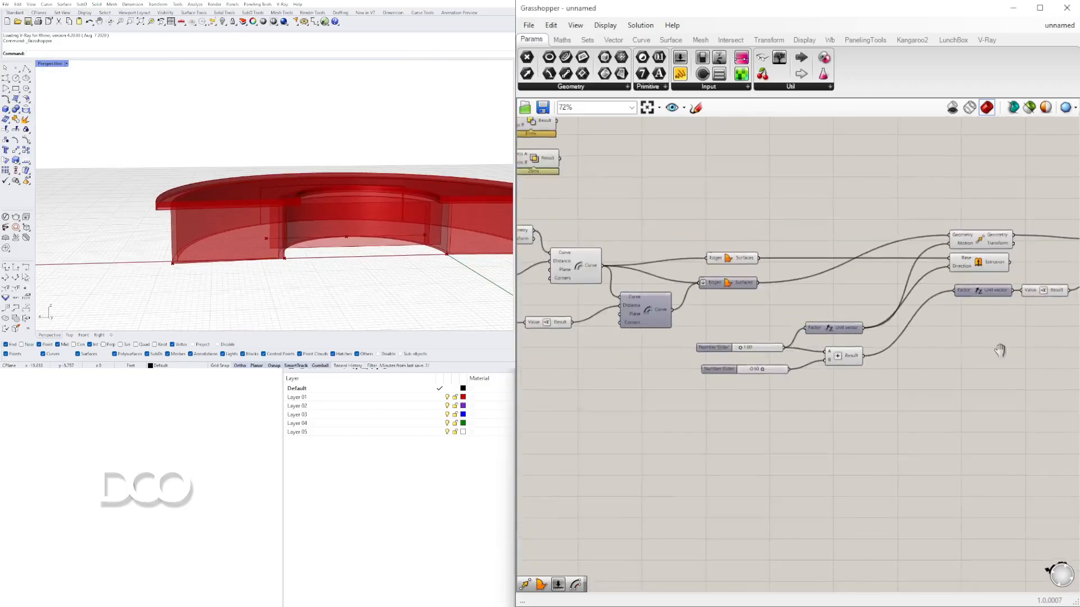
{"action": "scroll", "coordinate": [940, 299], "scroll_direction": "up", "scroll_amount": 3}
{"action": "left_click", "coordinate": [959, 255]}
{"action": "left_click_drag", "start_coordinate": [960, 261], "coordinate": [936, 258]}
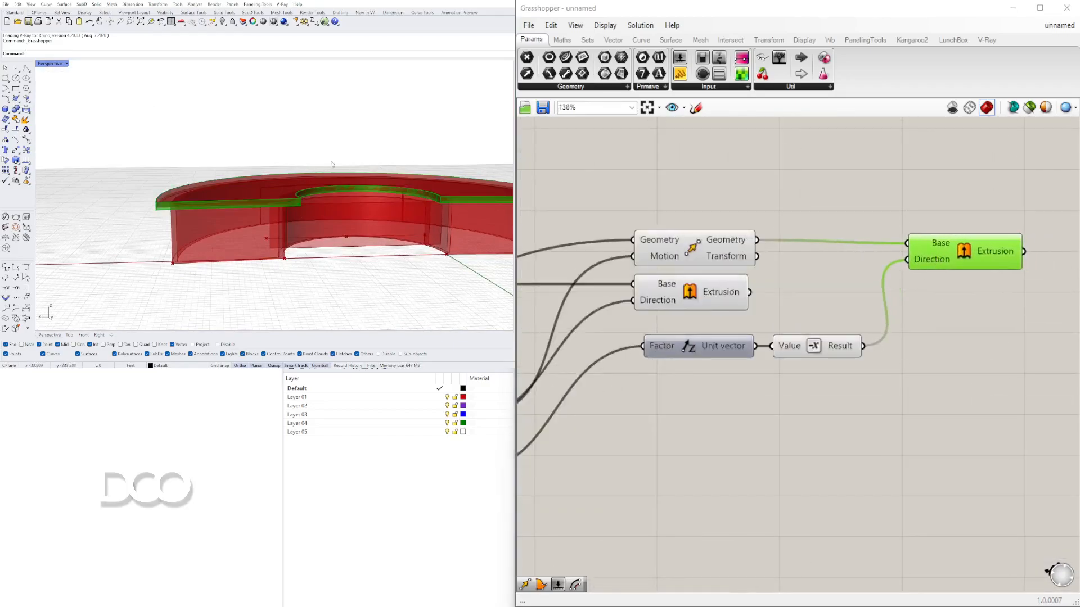
{"action": "scroll", "coordinate": [299, 202], "scroll_direction": "up", "scroll_amount": 3}
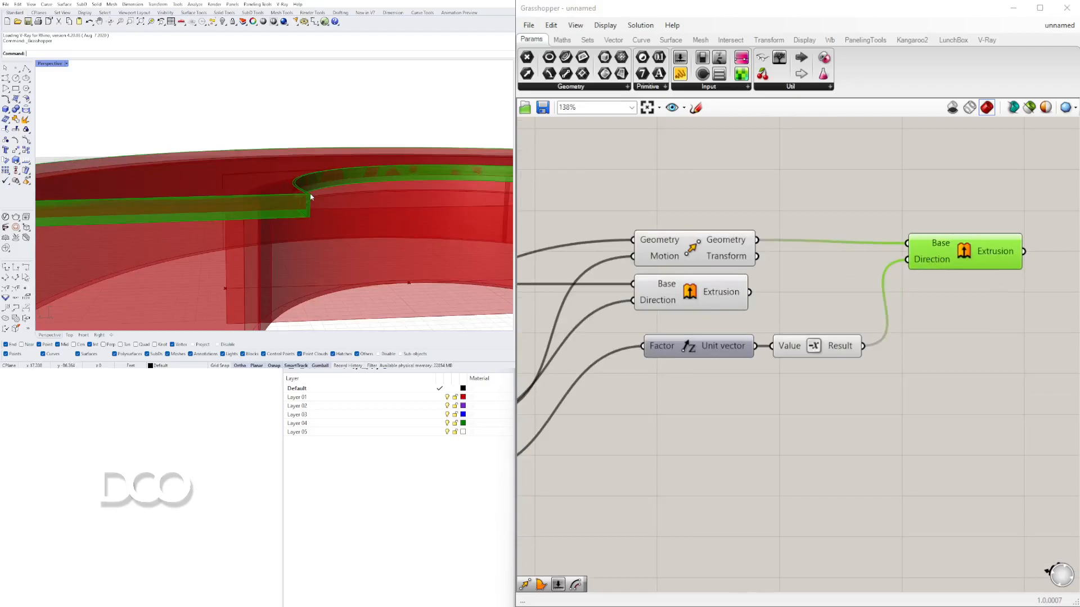
{"action": "scroll", "coordinate": [305, 217], "scroll_direction": "down", "scroll_amount": 3}
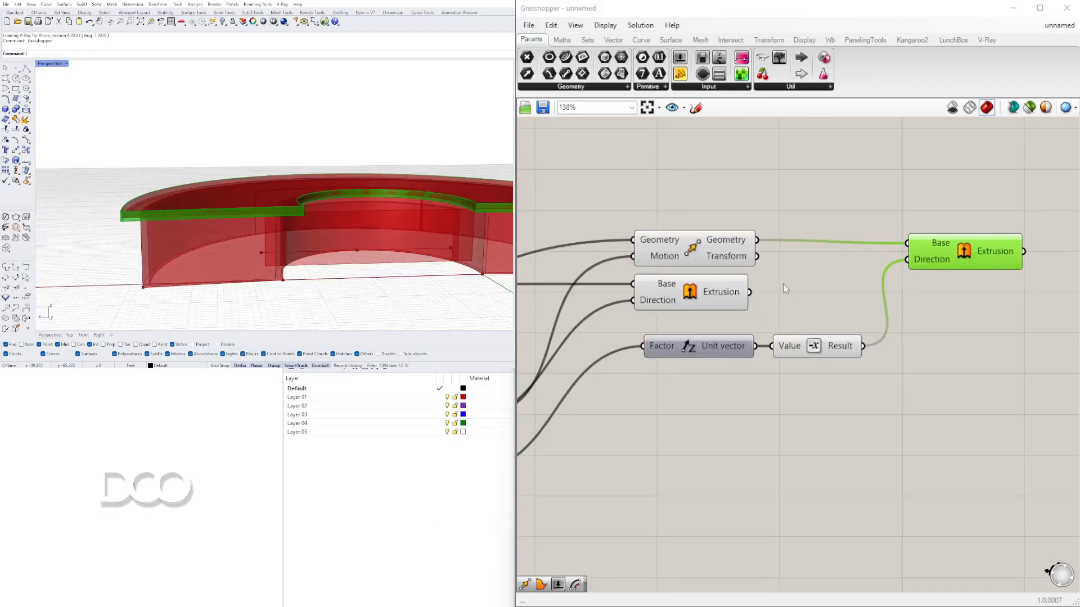
{"action": "left_click", "coordinate": [697, 292]}
{"action": "scroll", "coordinate": [348, 192], "scroll_direction": "up", "scroll_amount": 3}
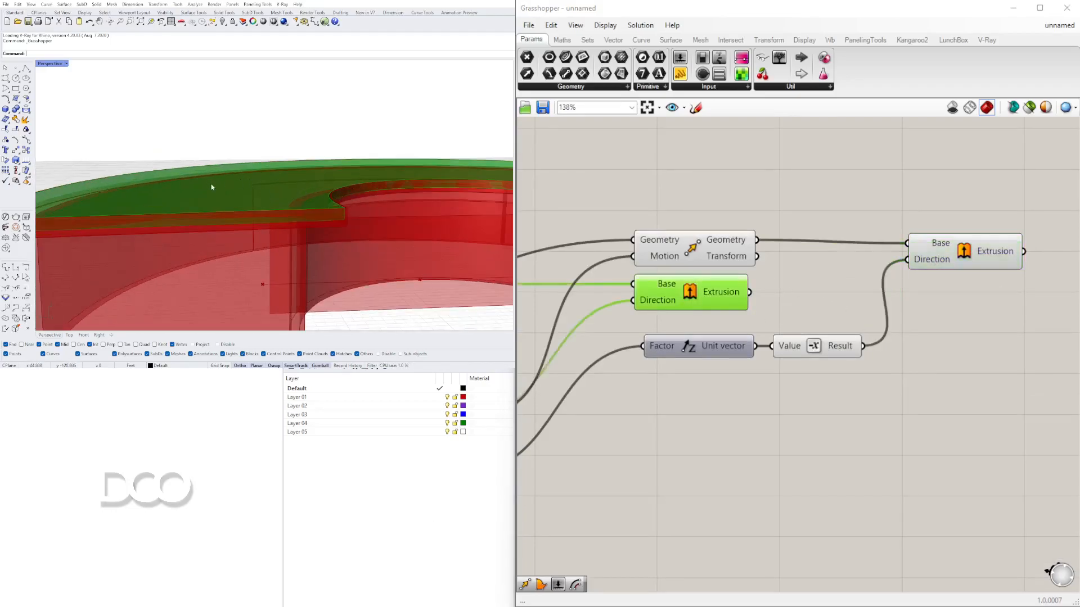
- Select the Extrusion, Move and Boundary Surfaces components to check their geometry in the viewport
{"action": "scroll", "coordinate": [296, 210], "scroll_direction": "up", "scroll_amount": 3}
{"action": "scroll", "coordinate": [858, 291], "scroll_direction": "down", "scroll_amount": 3}
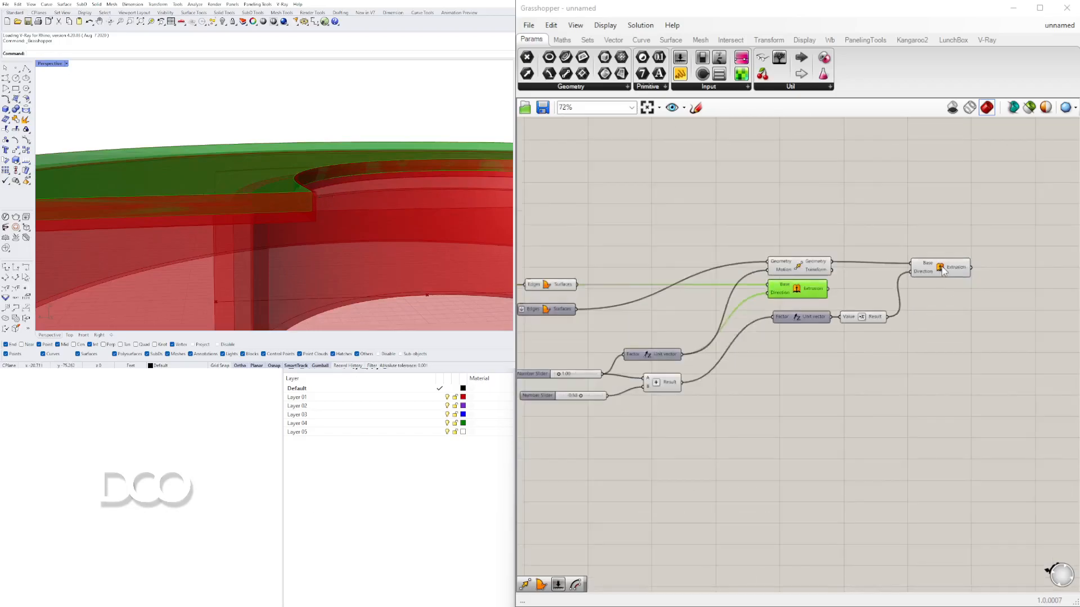
{"action": "left_click", "coordinate": [950, 266]}
{"action": "left_click", "coordinate": [798, 264]}
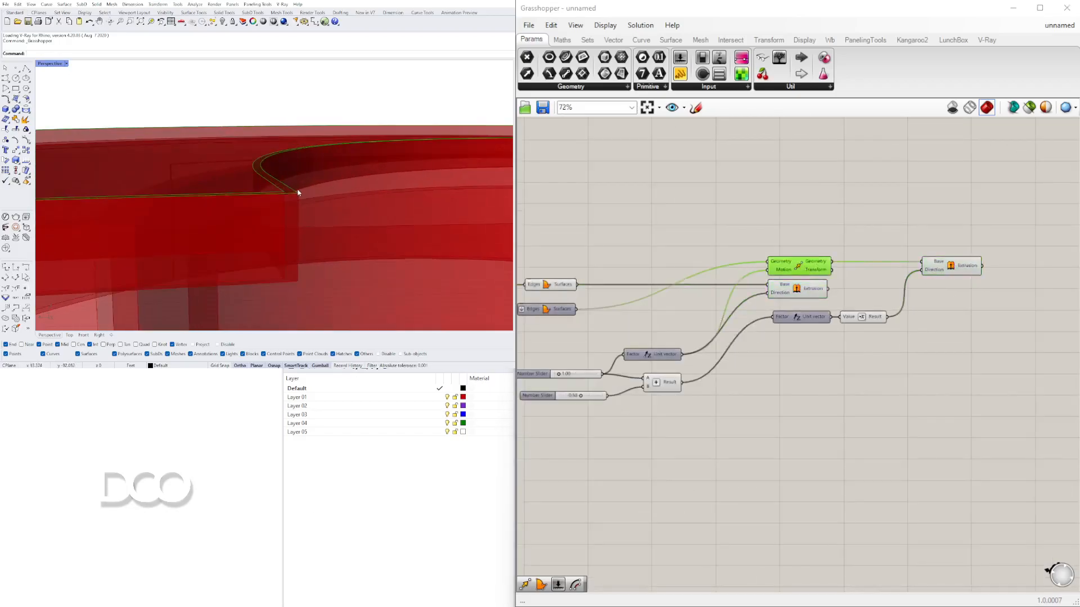
{"action": "scroll", "coordinate": [301, 192], "scroll_direction": "down", "scroll_amount": 2}
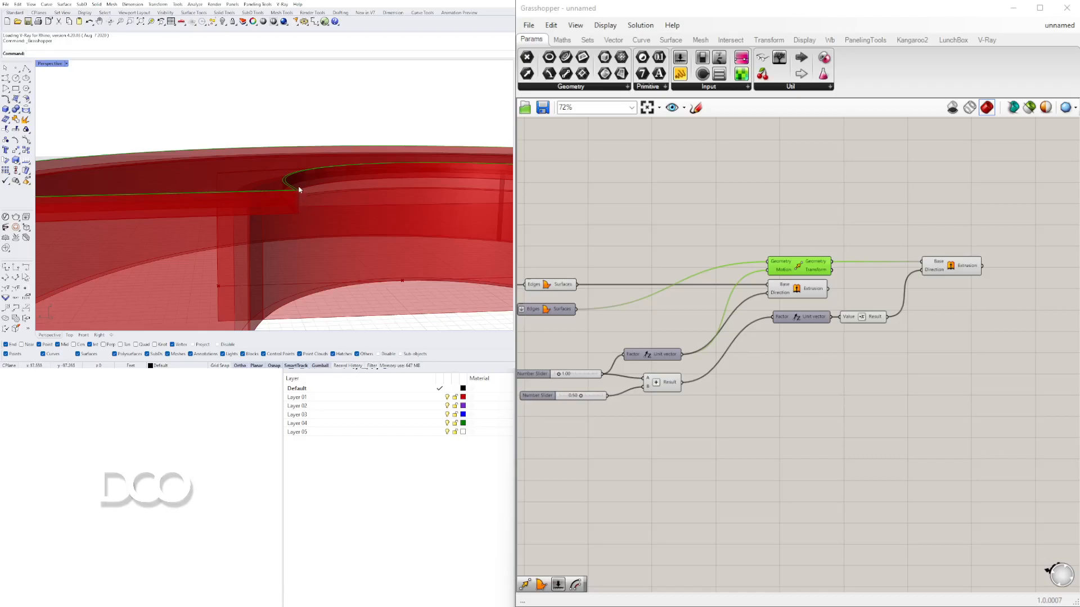
{"action": "right_click_drag", "start_coordinate": [762, 343], "coordinate": [890, 332]}
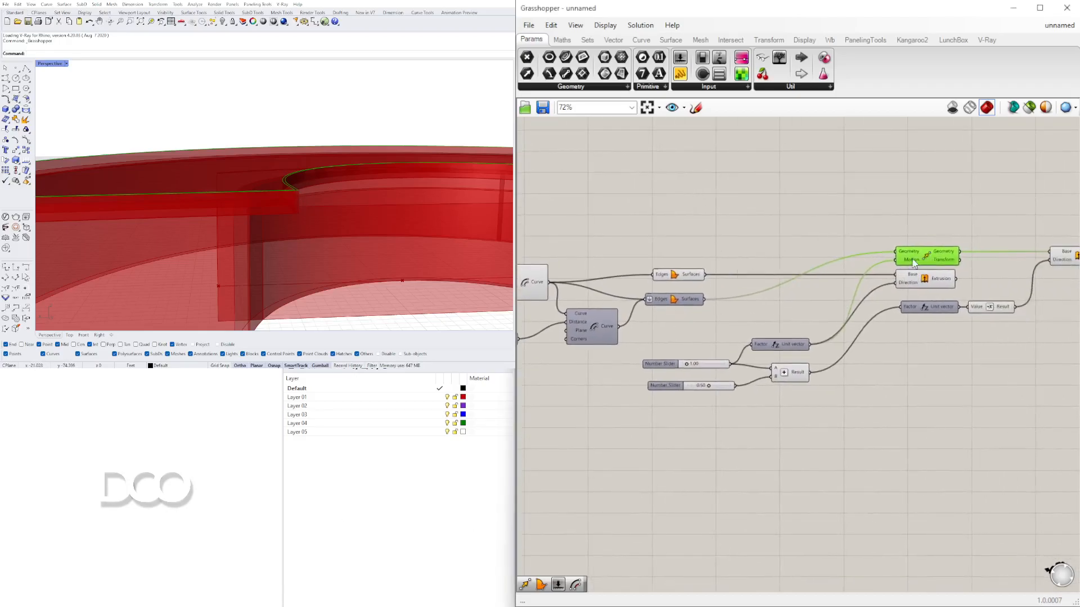
{"action": "left_click", "coordinate": [675, 274]}
{"action": "left_click", "coordinate": [915, 188]}
{"action": "left_click", "coordinate": [926, 252]}
{"action": "left_click", "coordinate": [485, 179]}
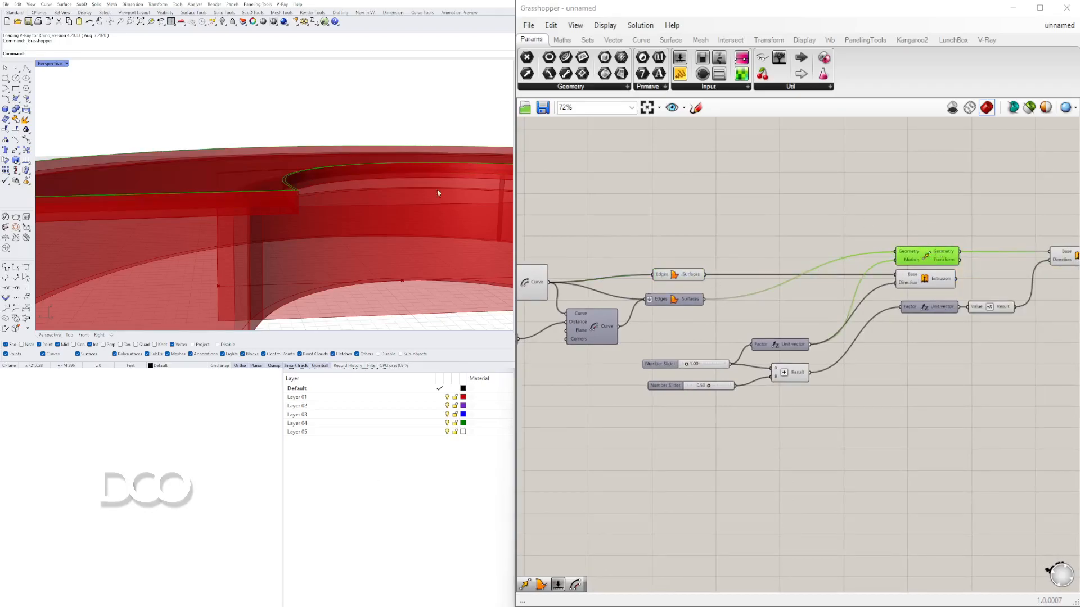
{"action": "right_click", "coordinate": [674, 302]}
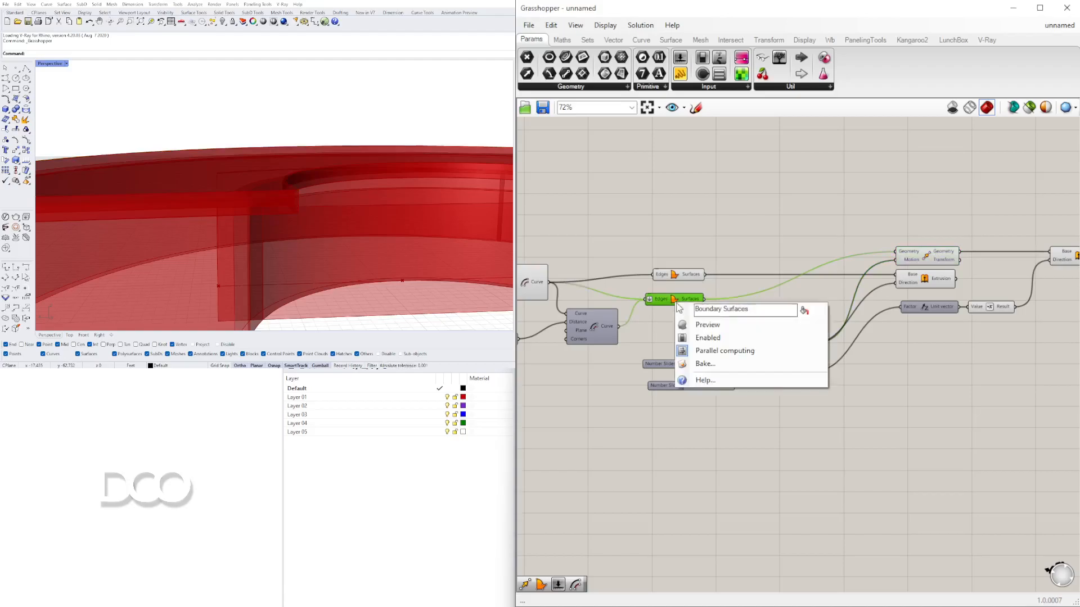
{"action": "left_click", "coordinate": [692, 325]}
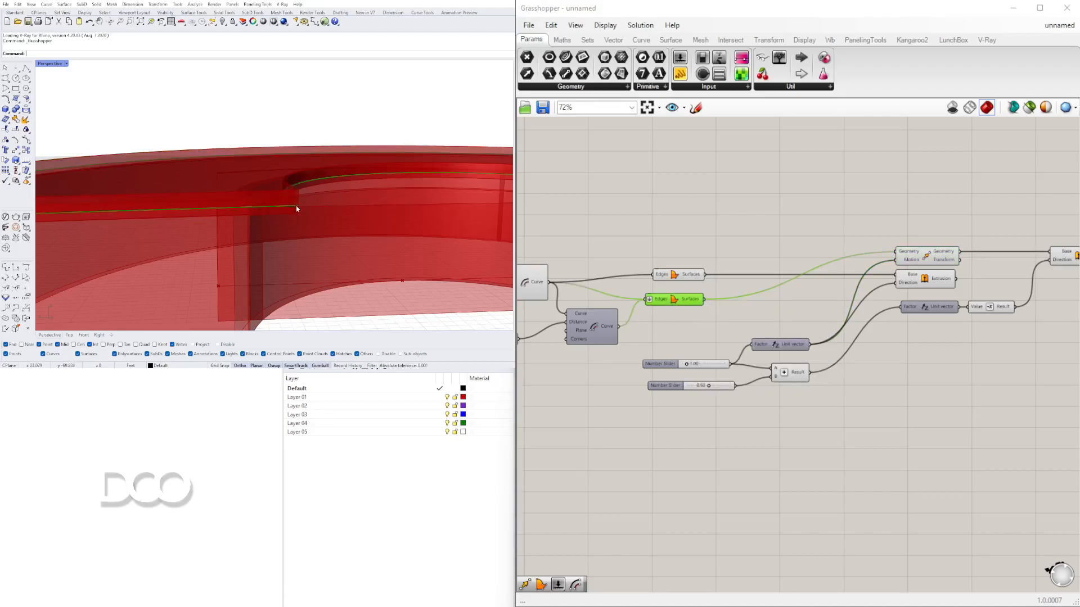
{"action": "right_click", "coordinate": [674, 302]}
{"action": "left_click", "coordinate": [693, 325]}
- Duplicate the Move component that lifts the slab geometry
{"action": "left_click", "coordinate": [925, 260]}
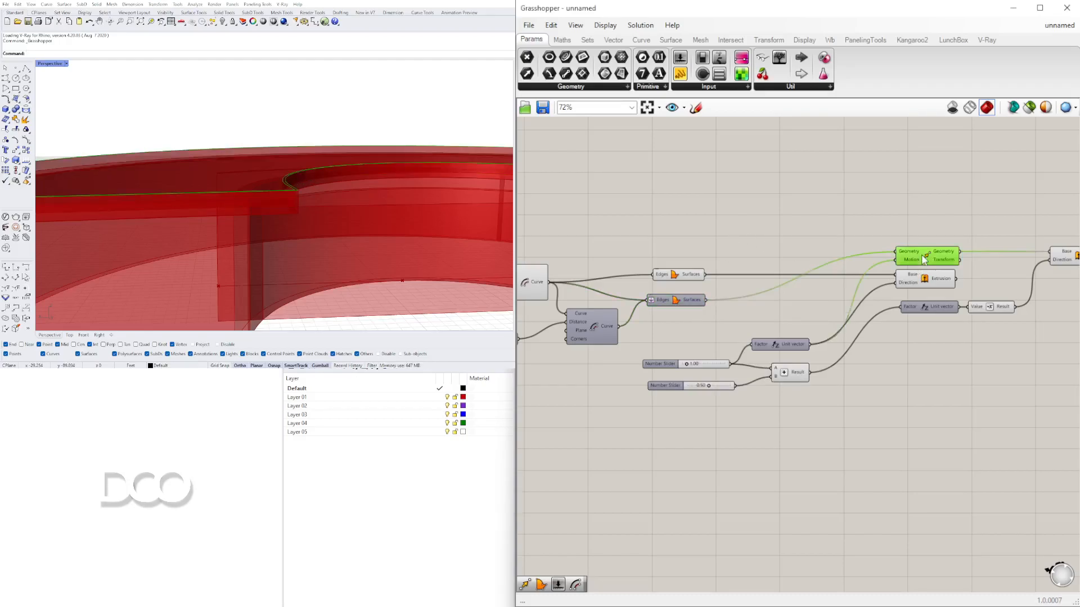
{"action": "left_click_drag", "start_coordinate": [926, 260], "coordinate": [926, 237], "text": "alt"}
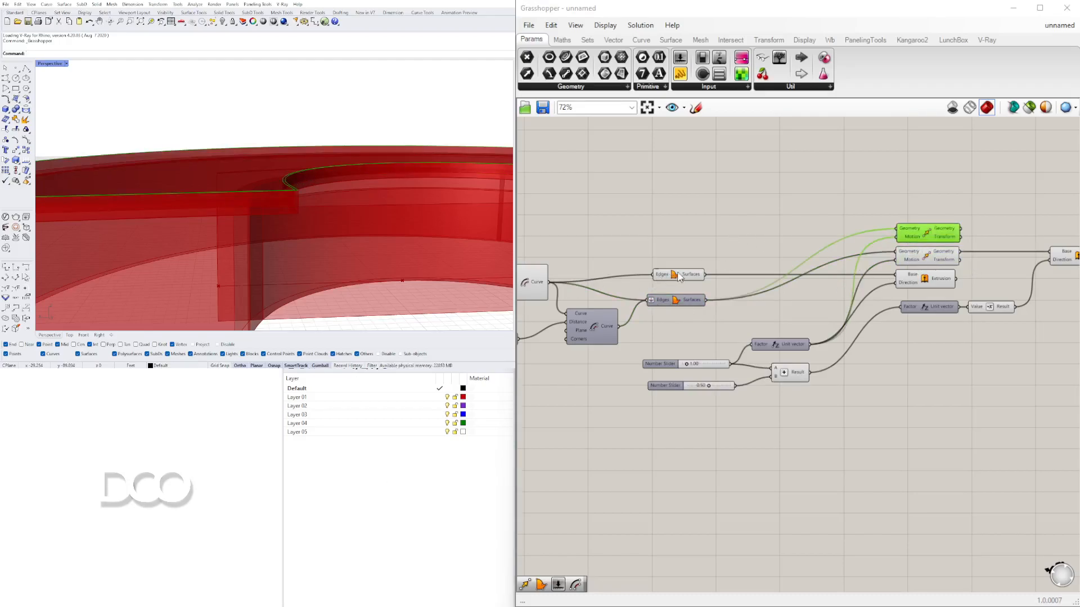
{"action": "right_click_drag", "start_coordinate": [680, 276], "coordinate": [765, 278]}
{"action": "left_click", "coordinate": [622, 280]}
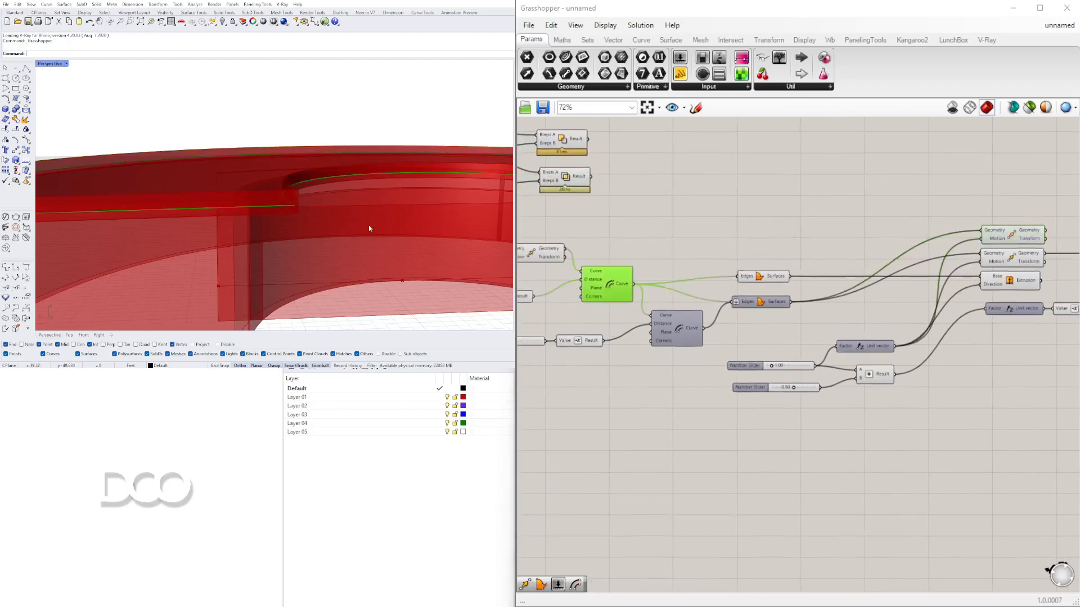
- Connect the inner offset curve into the duplicated Move component's geometry input
{"action": "left_click", "coordinate": [680, 328]}
{"action": "right_click", "coordinate": [680, 328]}
{"action": "left_click", "coordinate": [694, 350]}
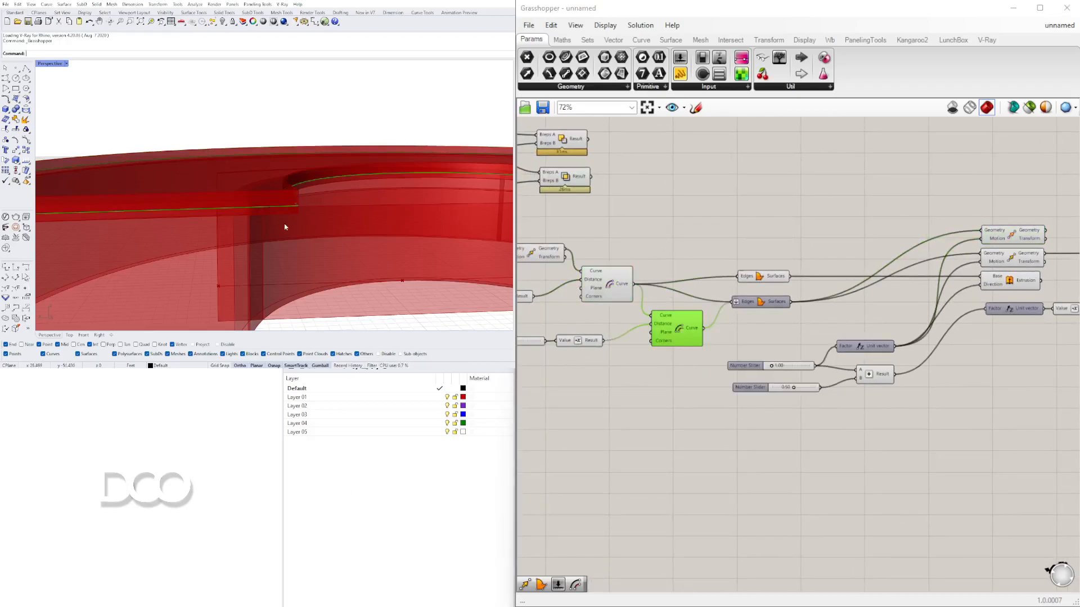
{"action": "scroll", "coordinate": [313, 215], "scroll_direction": "up", "scroll_amount": 3}
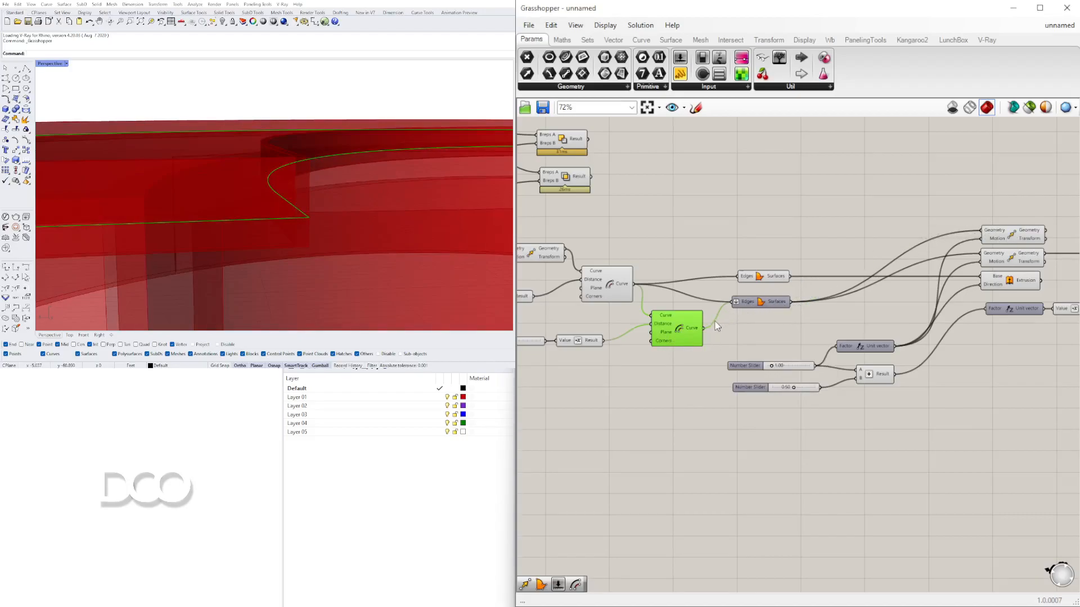
{"action": "left_click_drag", "start_coordinate": [704, 328], "coordinate": [982, 239]}
{"action": "right_click_drag", "start_coordinate": [990, 258], "coordinate": [800, 270]}
{"action": "left_click", "coordinate": [821, 240]}
{"action": "left_click", "coordinate": [817, 252]}
{"action": "right_click_drag", "start_coordinate": [242, 176], "coordinate": [330, 149]}
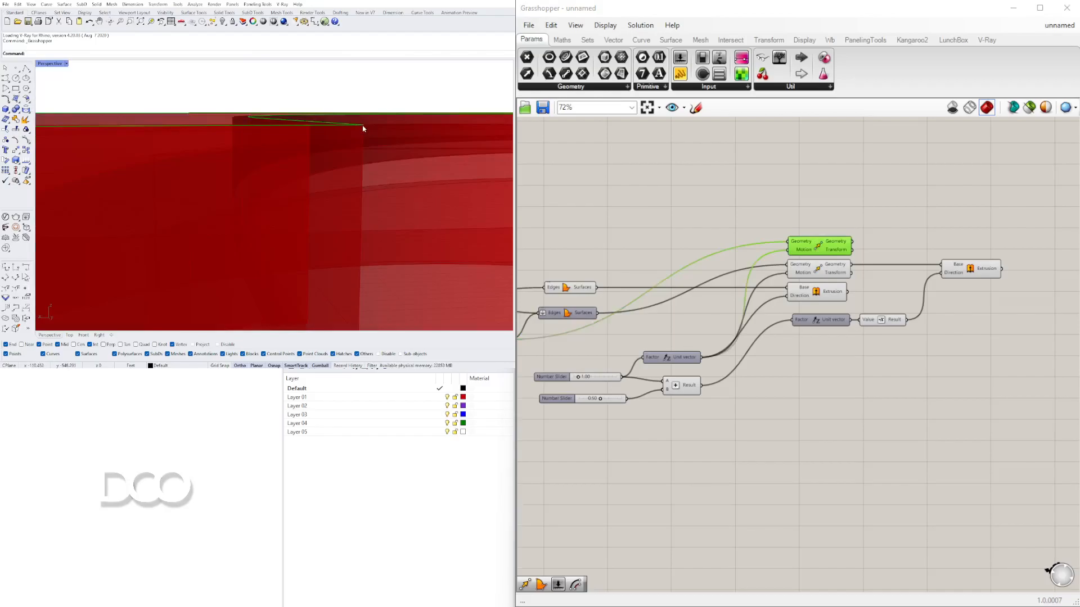
- Add a Boundary Surfaces component fed by the duplicated Move's geometry output
{"action": "scroll", "coordinate": [871, 243], "scroll_direction": "up", "scroll_amount": 3}
{"action": "right_click_drag", "start_coordinate": [871, 243], "coordinate": [726, 293]}
{"action": "scroll", "coordinate": [701, 245], "scroll_direction": "down", "scroll_amount": 1}
{"action": "left_click_drag", "start_coordinate": [726, 293], "coordinate": [727, 258]}
{"action": "double_click", "coordinate": [824, 256]}
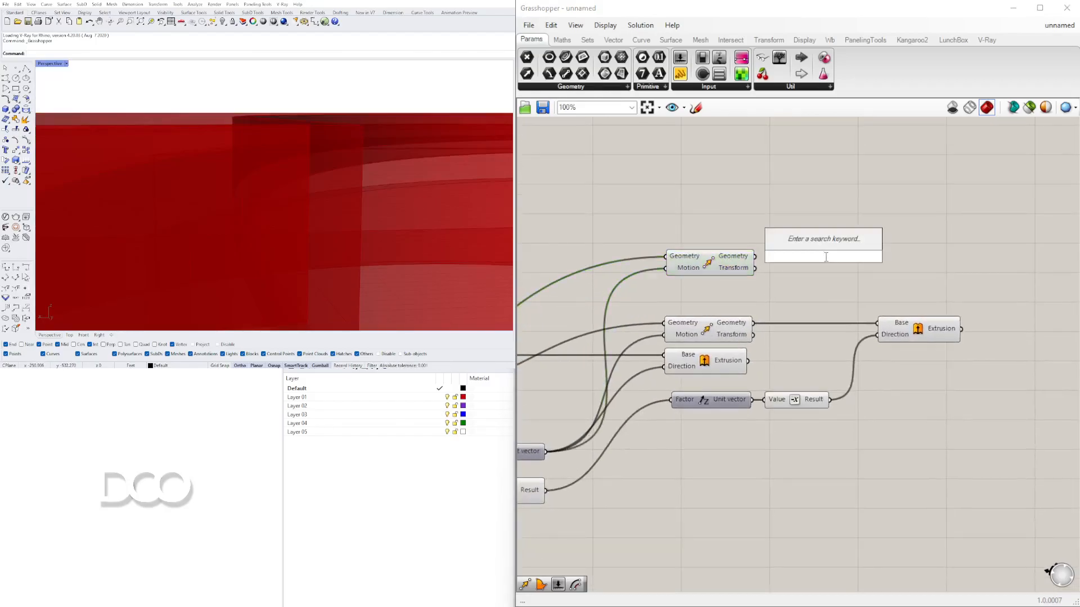
{"action": "type", "text": "boundary"}
{"action": "key", "text": "Return"}
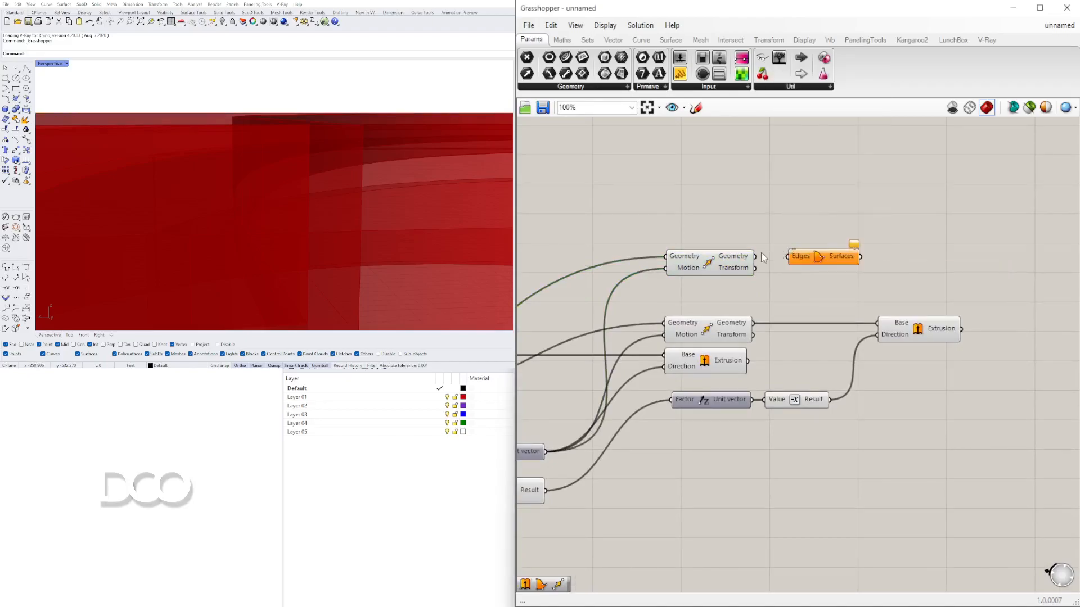
{"action": "left_click_drag", "start_coordinate": [782, 258], "coordinate": [789, 257]}
{"action": "left_click_drag", "start_coordinate": [822, 258], "coordinate": [815, 258]}
{"action": "right_click_drag", "start_coordinate": [255, 148], "coordinate": [263, 168]}
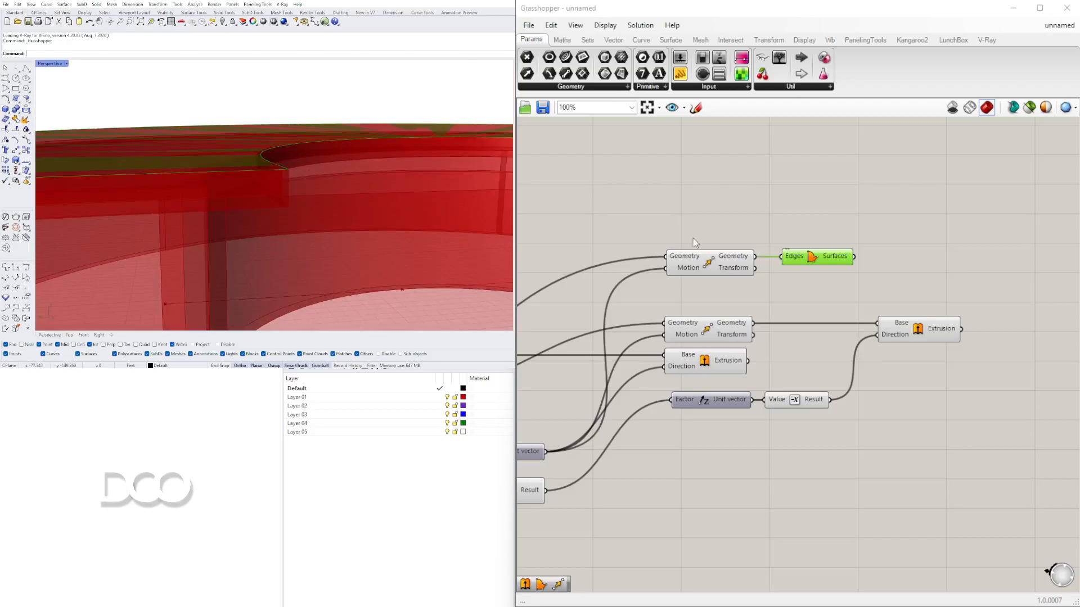
- Add an Extrude component that takes the new boundary surfaces as its base
{"action": "scroll", "coordinate": [905, 261], "scroll_direction": "up", "scroll_amount": 3}
{"action": "double_click", "coordinate": [924, 251]}
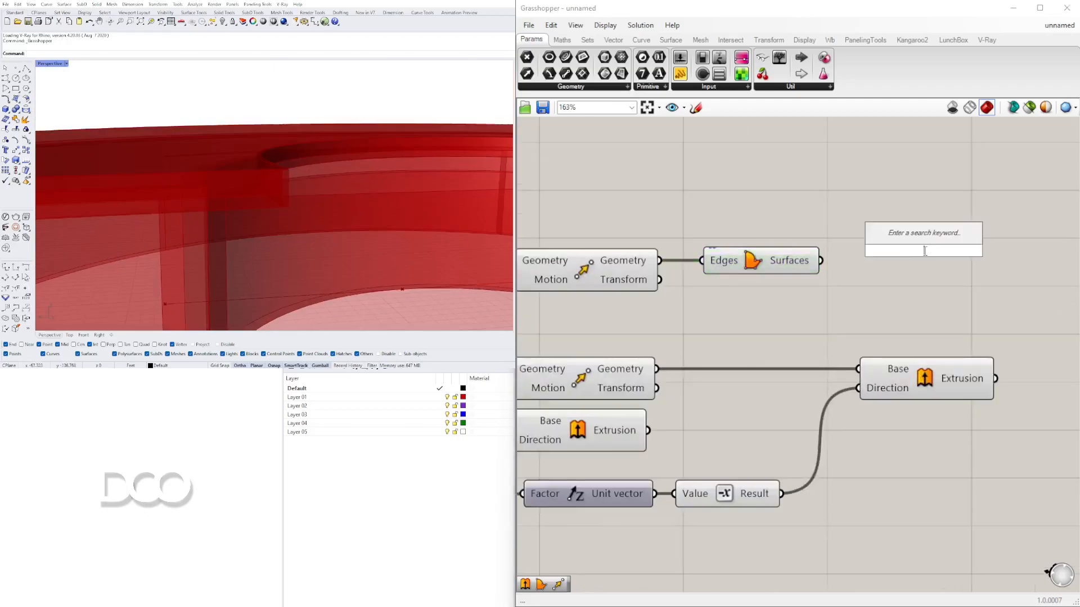
{"action": "type", "text": "EXTR"}
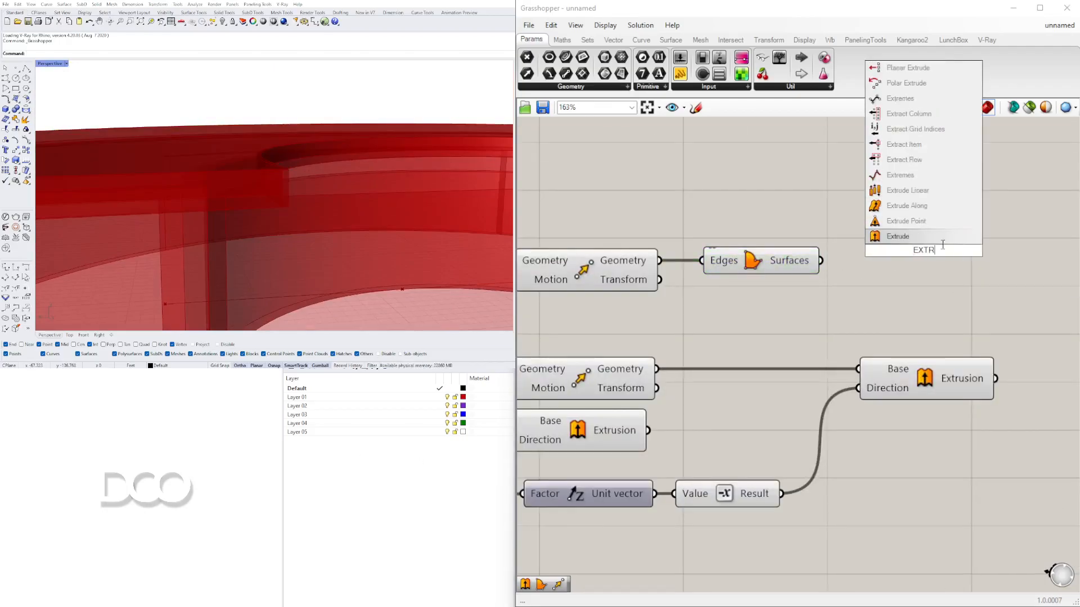
{"action": "left_click", "coordinate": [898, 236]}
{"action": "left_click", "coordinate": [772, 257]}
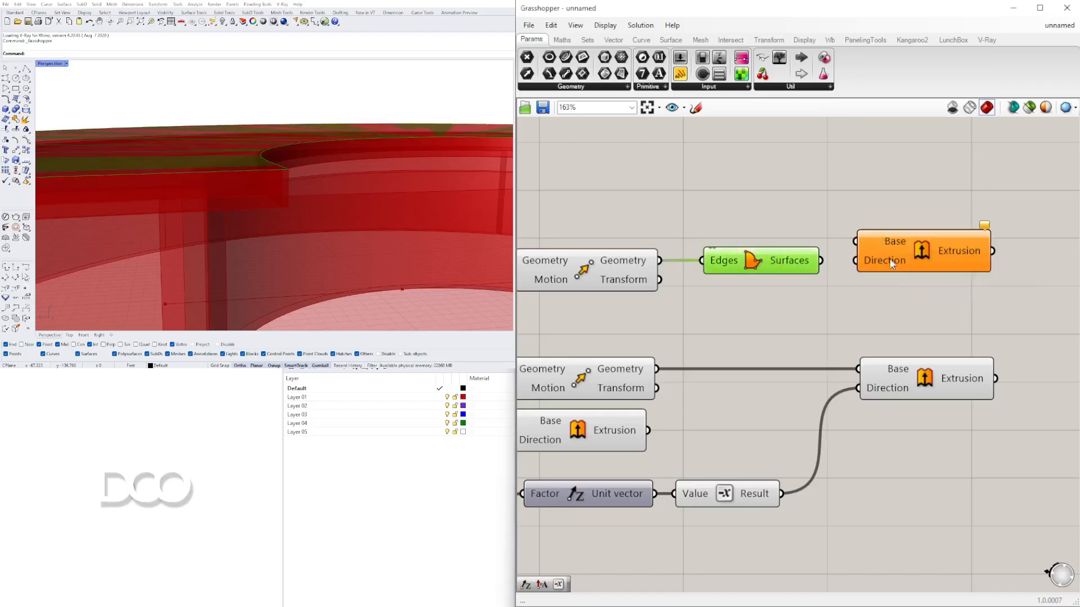
{"action": "right_click_drag", "start_coordinate": [858, 275], "coordinate": [764, 279]}
{"action": "left_click_drag", "start_coordinate": [836, 268], "coordinate": [947, 248]}
{"action": "left_click_drag", "start_coordinate": [726, 269], "coordinate": [920, 207]}
- Add a Unit Z vector and wire it into the new Extrude's direction input
{"action": "left_click", "coordinate": [674, 225]}
{"action": "double_click", "coordinate": [674, 226]}
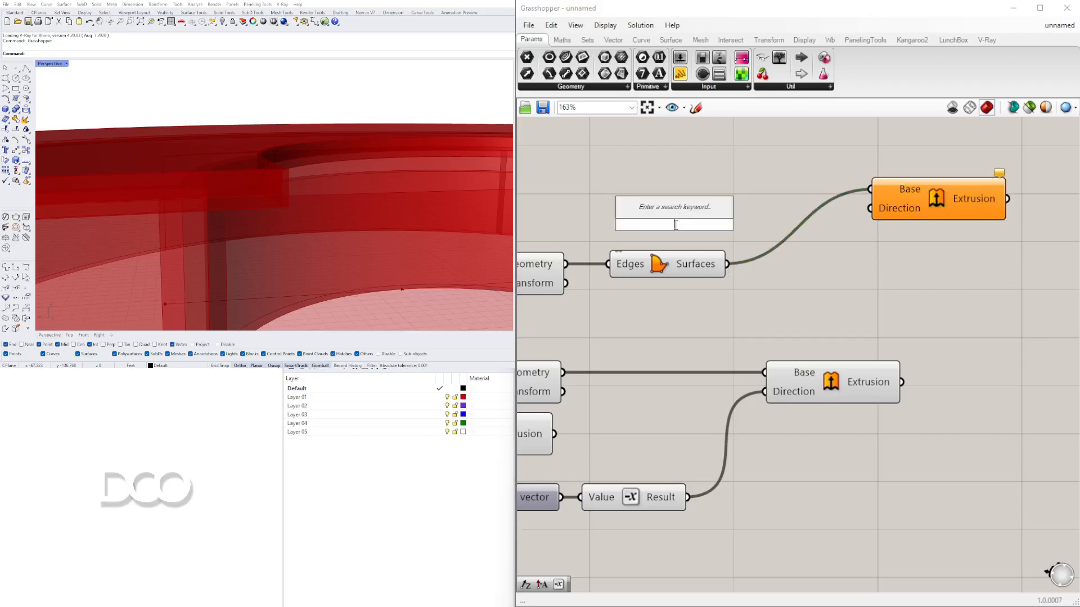
{"action": "type", "text": "z"}
{"action": "left_click", "coordinate": [672, 216]}
{"action": "left_click_drag", "start_coordinate": [701, 221], "coordinate": [900, 208]}
{"action": "left_click", "coordinate": [914, 206]}
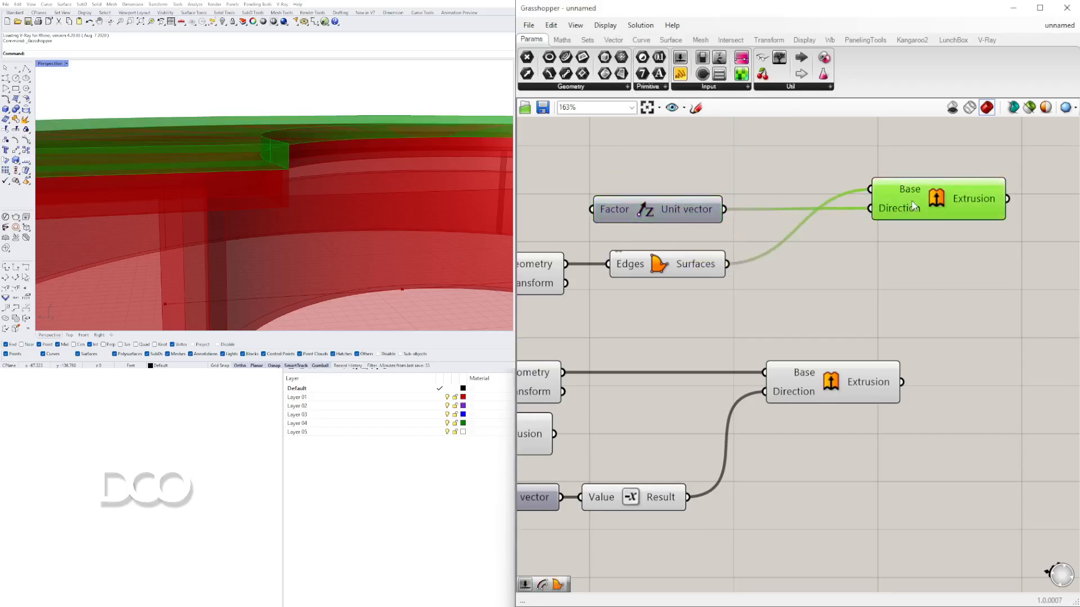
- Create a number slider set to 0.25 and connect it to the Unit Z factor
{"action": "right_click_drag", "start_coordinate": [624, 226], "coordinate": [825, 228]}
{"action": "scroll", "coordinate": [652, 228], "scroll_direction": "down", "scroll_amount": 1}
{"action": "double_click", "coordinate": [646, 228]}
{"action": "type", "text": ".25"}
{"action": "key", "text": "Return"}
{"action": "left_click_drag", "start_coordinate": [730, 228], "coordinate": [772, 213]}
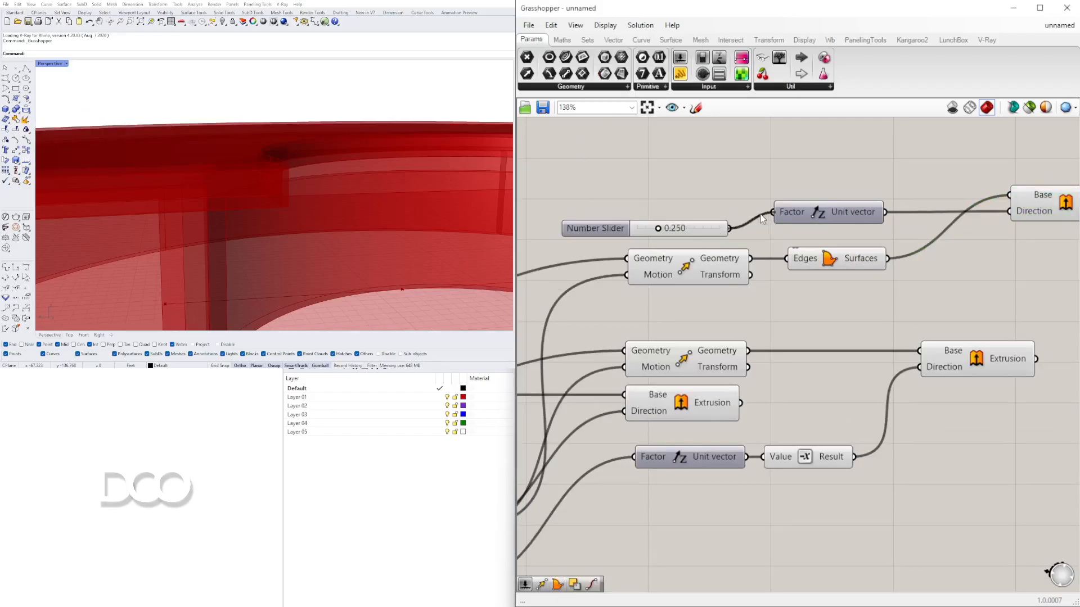
- Inspect the new thin slab extrusion in the viewport
{"action": "left_click", "coordinate": [696, 231]}
{"action": "scroll", "coordinate": [759, 228], "scroll_direction": "down", "scroll_amount": 4}
{"action": "right_click_drag", "start_coordinate": [760, 227], "coordinate": [757, 226]}
{"action": "left_click", "coordinate": [820, 225]}
{"action": "right_click_drag", "start_coordinate": [349, 138], "coordinate": [352, 140]}
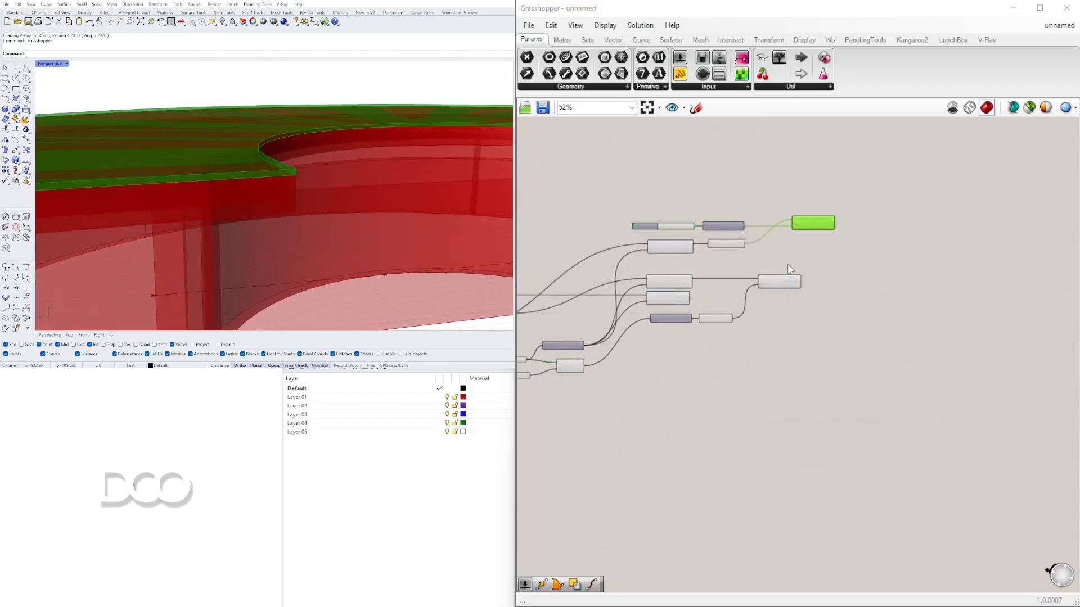
{"action": "scroll", "coordinate": [779, 269], "scroll_direction": "up", "scroll_amount": 4}
{"action": "left_click", "coordinate": [776, 296]}
{"action": "right_click_drag", "start_coordinate": [681, 348], "coordinate": [944, 285]}
{"action": "mouse_move", "coordinate": [354, 149]}
{"action": "right_mouse_down"}
{"action": "mouse_move", "coordinate": [403, 159]}
{"action": "mouse_move", "coordinate": [360, 144]}
{"action": "right_mouse_up"}
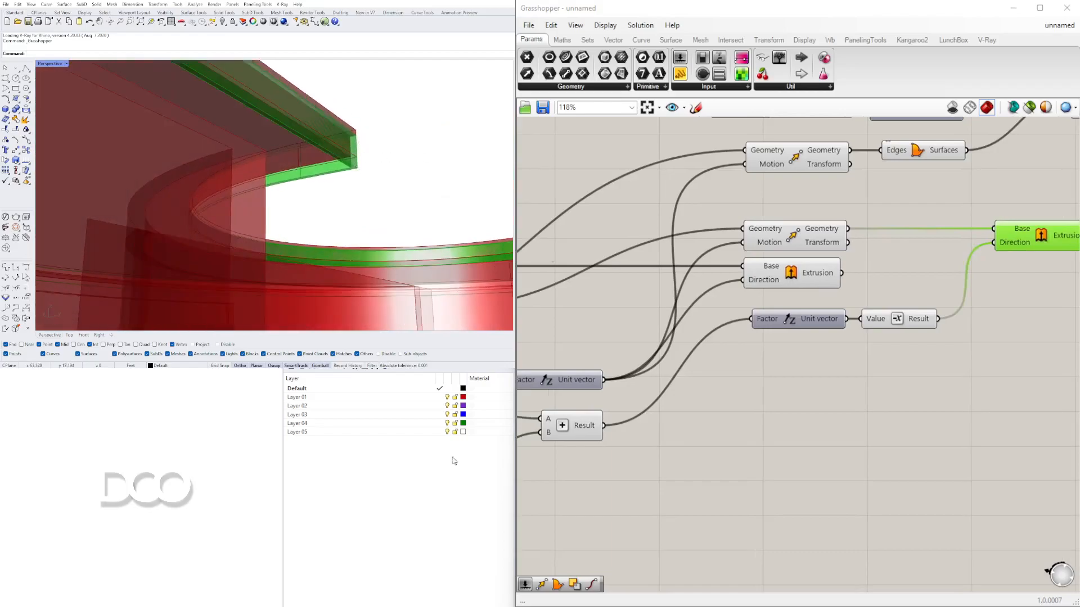
- Examine the Solid Difference and Solid Intersection results around the openings in the viewport
{"action": "left_click", "coordinate": [792, 269]}
{"action": "scroll", "coordinate": [338, 169], "scroll_direction": "down", "scroll_amount": 5}
{"action": "right_click_drag", "start_coordinate": [281, 152], "coordinate": [267, 198]}
{"action": "scroll", "coordinate": [568, 264], "scroll_direction": "down", "scroll_amount": 1}
{"action": "right_click_drag", "start_coordinate": [548, 292], "coordinate": [894, 302]}
{"action": "scroll", "coordinate": [816, 295], "scroll_direction": "down", "scroll_amount": 3}
{"action": "scroll", "coordinate": [768, 291], "scroll_direction": "up", "scroll_amount": 4}
{"action": "left_click", "coordinate": [723, 143]}
{"action": "right_click_drag", "start_coordinate": [313, 169], "coordinate": [419, 168]}
{"action": "left_click", "coordinate": [705, 194]}
{"action": "right_click_drag", "start_coordinate": [343, 213], "coordinate": [419, 236]}
{"action": "right_click_drag", "start_coordinate": [269, 232], "coordinate": [86, 109]}
{"action": "scroll", "coordinate": [86, 109], "scroll_direction": "up", "scroll_amount": 6}
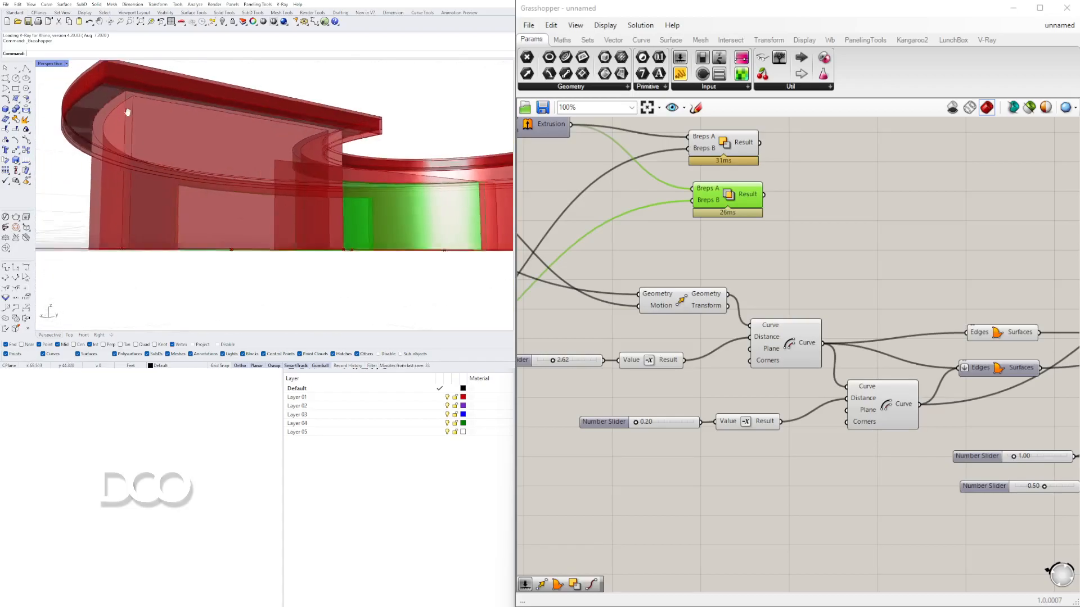
{"action": "scroll", "coordinate": [268, 75], "scroll_direction": "down", "scroll_amount": 6}
{"action": "scroll", "coordinate": [217, 135], "scroll_direction": "up", "scroll_amount": 6}
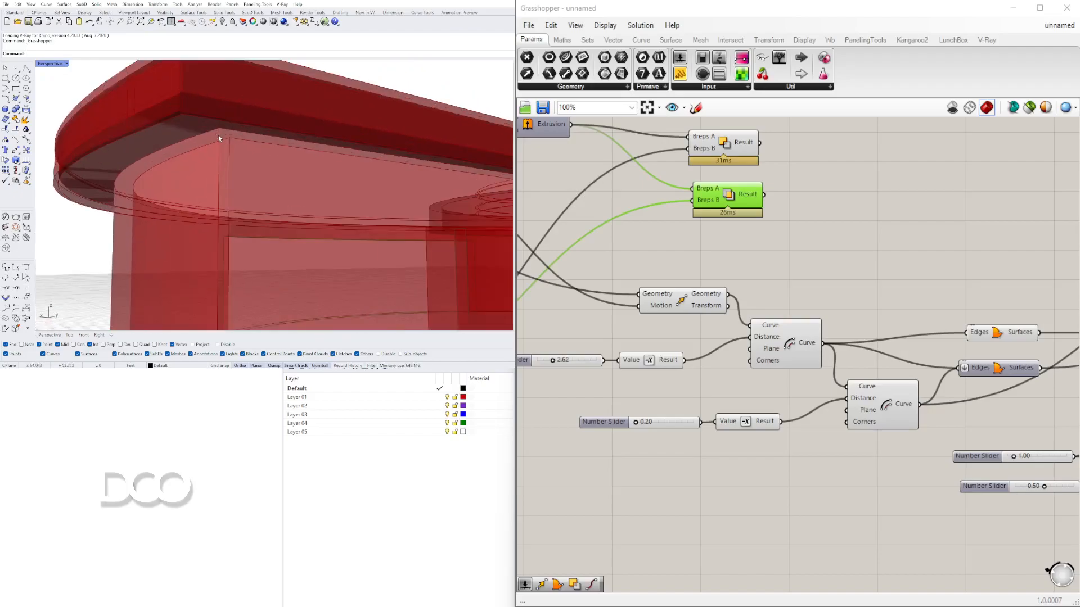
{"action": "scroll", "coordinate": [219, 120], "scroll_direction": "down", "scroll_amount": 4}
{"action": "scroll", "coordinate": [203, 113], "scroll_direction": "up", "scroll_amount": 4}
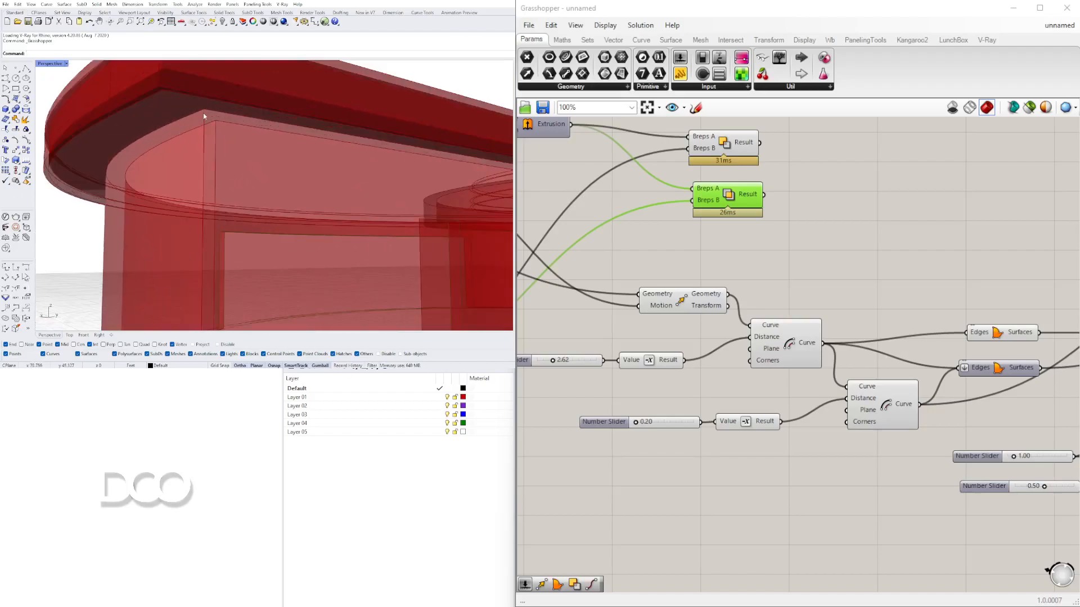
{"action": "scroll", "coordinate": [208, 108], "scroll_direction": "down", "scroll_amount": 4}
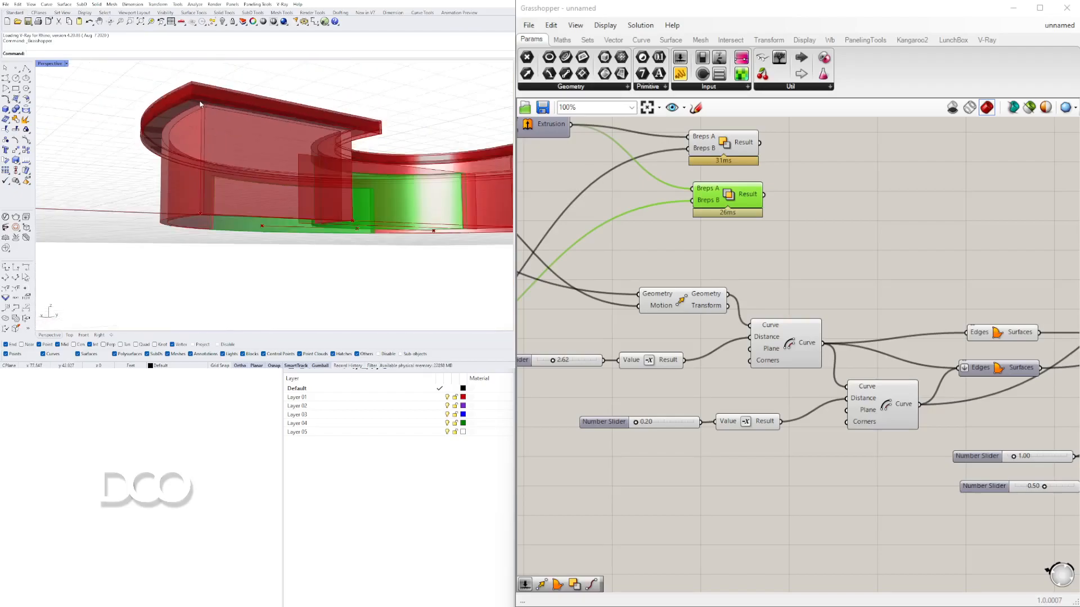
{"action": "scroll", "coordinate": [211, 110], "scroll_direction": "up", "scroll_amount": 4}
{"action": "scroll", "coordinate": [211, 108], "scroll_direction": "down", "scroll_amount": 1}
{"action": "right_click_drag", "start_coordinate": [211, 109], "coordinate": [314, 194]}
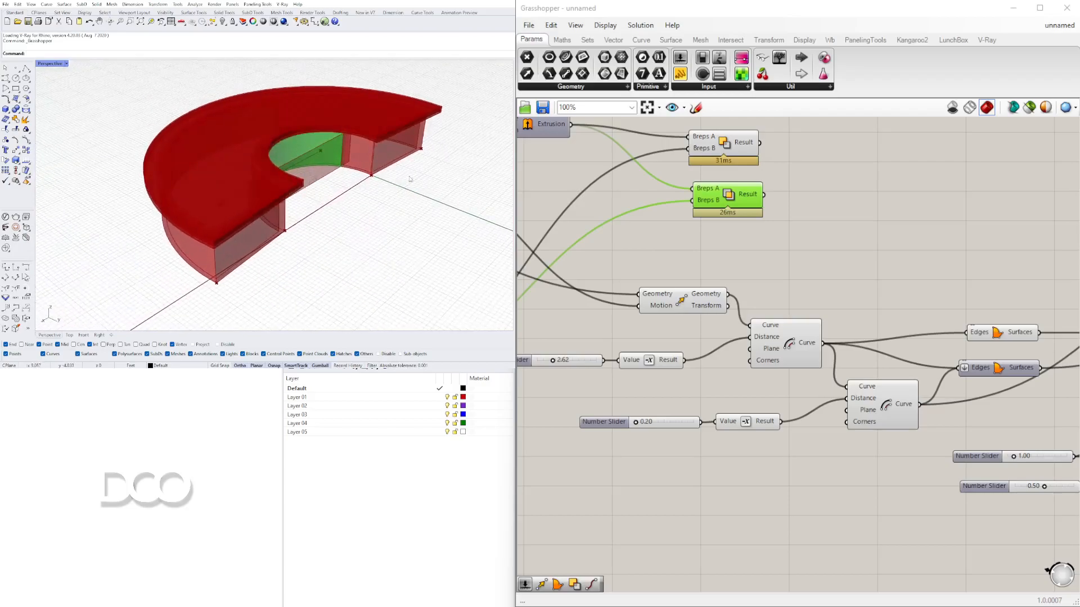
- Rearrange the newly added components on the canvas
{"action": "left_click", "coordinate": [1016, 258]}
{"action": "right_click_drag", "start_coordinate": [924, 321], "coordinate": [745, 336]}
{"action": "scroll", "coordinate": [813, 321], "scroll_direction": "down", "scroll_amount": 2}
{"action": "left_click_drag", "start_coordinate": [841, 317], "coordinate": [760, 372]}
{"action": "left_click", "coordinate": [807, 289]}
{"action": "left_click_drag", "start_coordinate": [851, 277], "coordinate": [751, 385]}
{"action": "middle_click", "coordinate": [845, 297]}
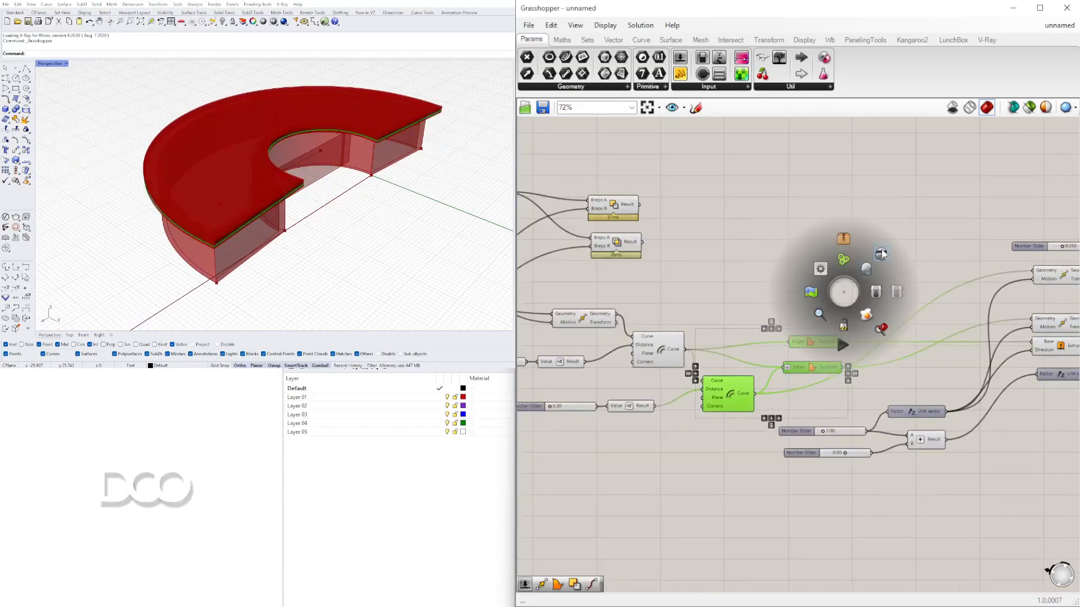
{"action": "left_click_drag", "start_coordinate": [903, 507], "coordinate": [594, 320]}
{"action": "middle_click", "coordinate": [640, 304]}
{"action": "left_click", "coordinate": [617, 280]}
{"action": "right_click_drag", "start_coordinate": [822, 306], "coordinate": [588, 295]}
{"action": "scroll", "coordinate": [891, 321], "scroll_direction": "up", "scroll_amount": 3}
{"action": "left_click_drag", "start_coordinate": [884, 304], "coordinate": [730, 197]}
{"action": "middle_click", "coordinate": [730, 197]}
{"action": "left_click", "coordinate": [765, 158]}
- Drag the Unit X vector's number slider to 55
{"action": "scroll", "coordinate": [252, 209], "scroll_direction": "up", "scroll_amount": 4}
{"action": "right_click_drag", "start_coordinate": [252, 208], "coordinate": [76, 153]}
{"action": "scroll", "coordinate": [278, 158], "scroll_direction": "down", "scroll_amount": 3}
{"action": "scroll", "coordinate": [731, 346], "scroll_direction": "down", "scroll_amount": 8}
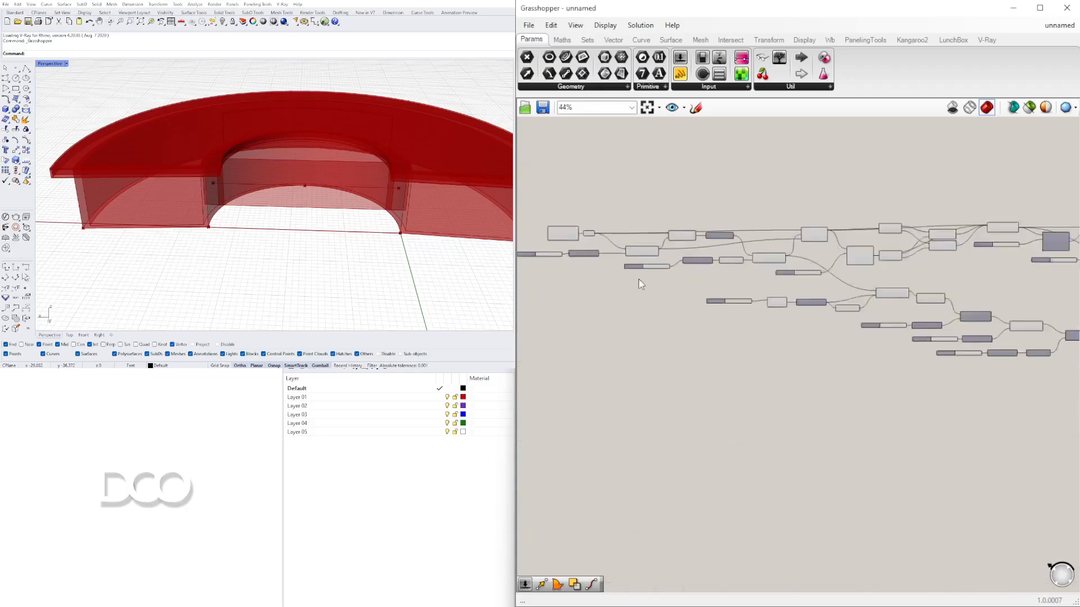
{"action": "scroll", "coordinate": [742, 303], "scroll_direction": "up", "scroll_amount": 4}
{"action": "scroll", "coordinate": [667, 313], "scroll_direction": "up", "scroll_amount": 6}
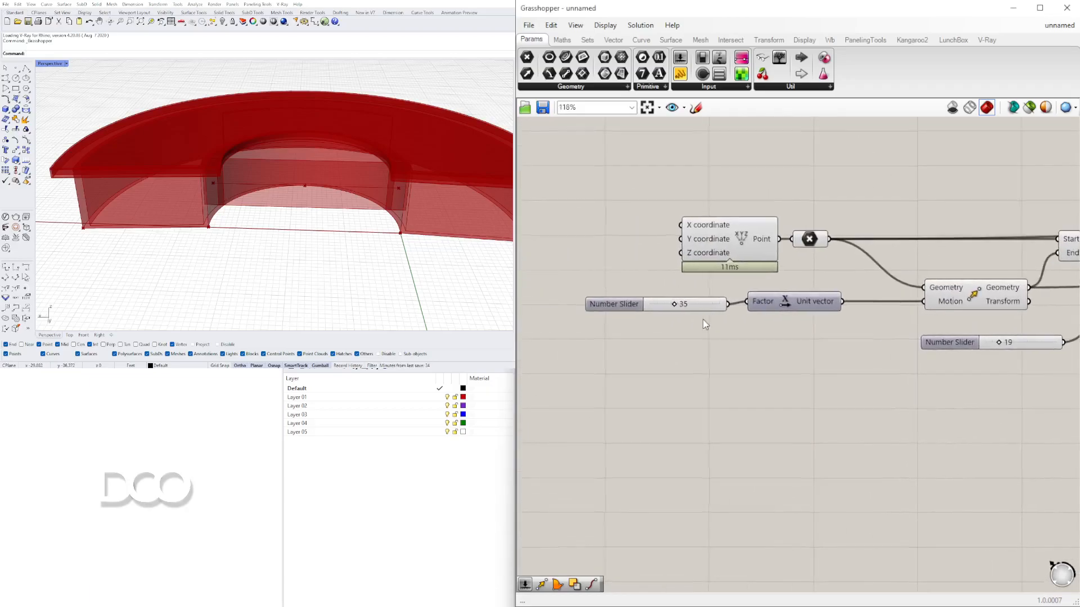
{"action": "left_click_drag", "start_coordinate": [681, 308], "coordinate": [710, 309]}
- Drag the number slider next to the Move component to 39
{"action": "scroll", "coordinate": [809, 344], "scroll_direction": "down", "scroll_amount": 4}
{"action": "scroll", "coordinate": [890, 371], "scroll_direction": "up", "scroll_amount": 3}
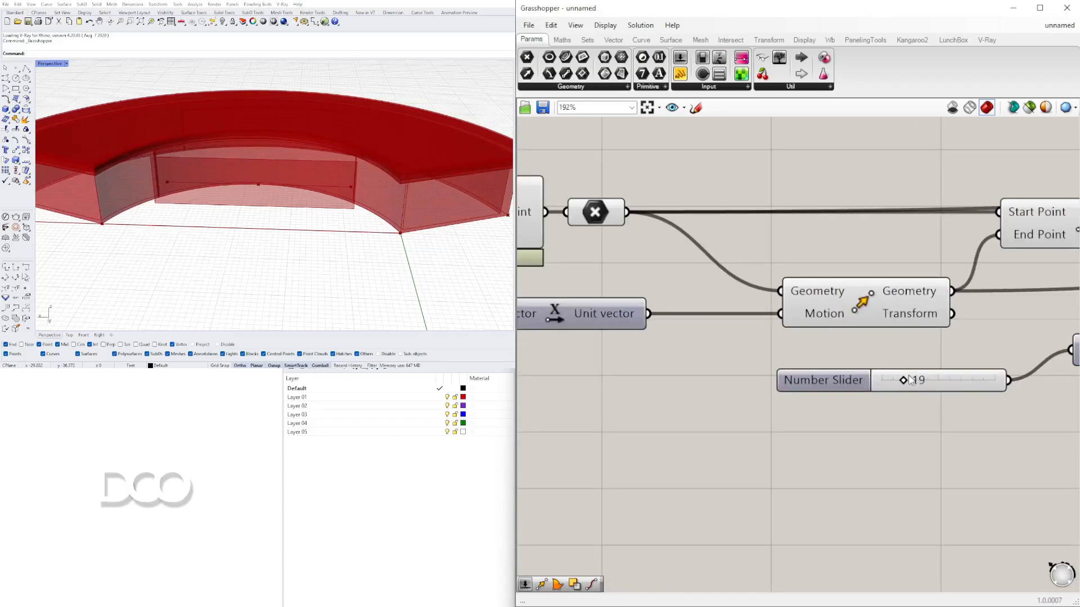
{"action": "mouse_move", "coordinate": [911, 381]}
{"action": "left_mouse_down"}
{"action": "mouse_move", "coordinate": [944, 380]}
{"action": "mouse_move", "coordinate": [928, 381]}
{"action": "left_mouse_up"}
{"action": "scroll", "coordinate": [249, 226], "scroll_direction": "down", "scroll_amount": 2}
{"action": "right_click_drag", "start_coordinate": [249, 226], "coordinate": [373, 243]}
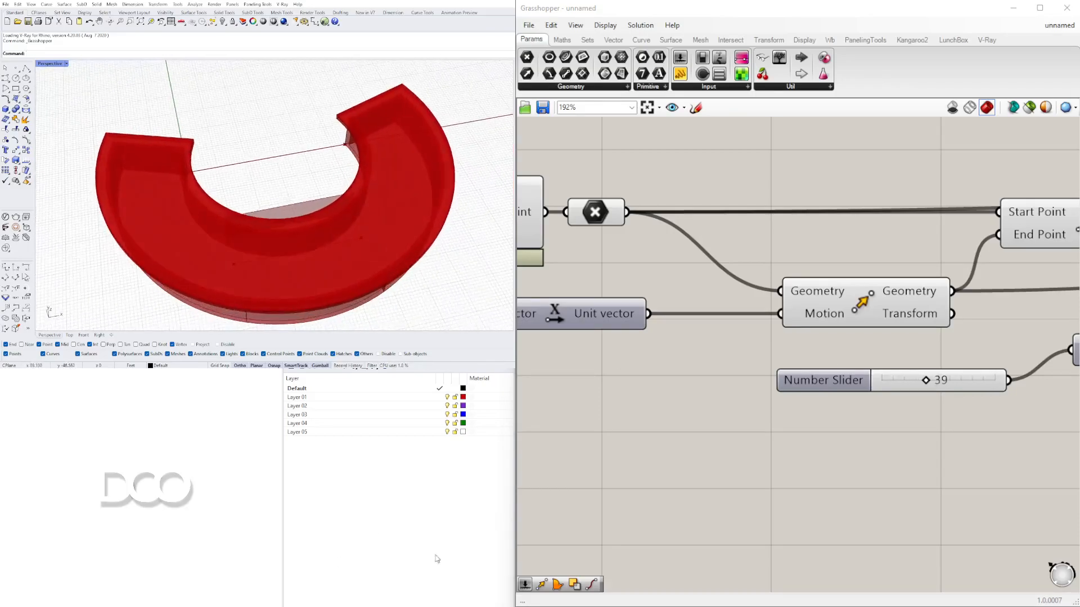
- Inspect the whole model from a zoomed-out viewport view
{"action": "scroll", "coordinate": [803, 319], "scroll_direction": "down", "scroll_amount": 6}
{"action": "right_click_drag", "start_coordinate": [714, 287], "coordinate": [857, 301]}
{"action": "scroll", "coordinate": [858, 301], "scroll_direction": "up", "scroll_amount": 5}
{"action": "right_click_drag", "start_coordinate": [335, 202], "coordinate": [298, 211]}
{"action": "scroll", "coordinate": [311, 219], "scroll_direction": "down", "scroll_amount": 5}
{"action": "scroll", "coordinate": [293, 225], "scroll_direction": "up", "scroll_amount": 4}
{"action": "scroll", "coordinate": [298, 211], "scroll_direction": "down", "scroll_amount": 4}
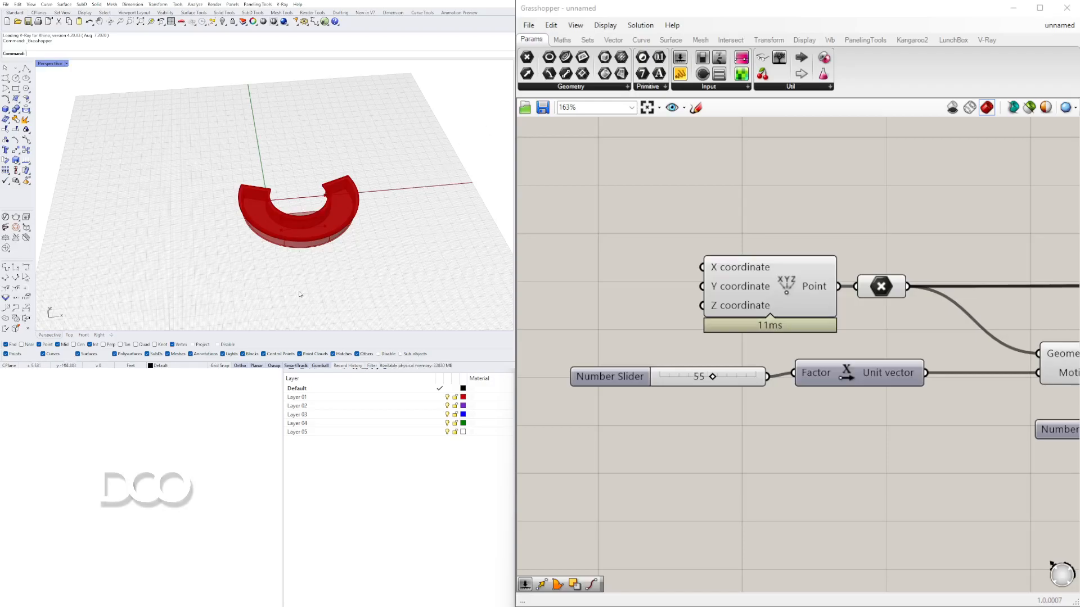
- Inspect the curved extruded model from close and distant viewport angles and overview the whole definition on the canvas
{"action": "scroll", "coordinate": [310, 197], "scroll_direction": "up", "scroll_amount": 6}
{"action": "right_click_drag", "start_coordinate": [303, 217], "coordinate": [92, 180]}
{"action": "scroll", "coordinate": [261, 203], "scroll_direction": "up", "scroll_amount": 4}
{"action": "mouse_move", "coordinate": [260, 203]}
{"action": "right_mouse_down"}
{"action": "mouse_move", "coordinate": [250, 193]}
{"action": "mouse_move", "coordinate": [266, 196]}
{"action": "right_mouse_up"}
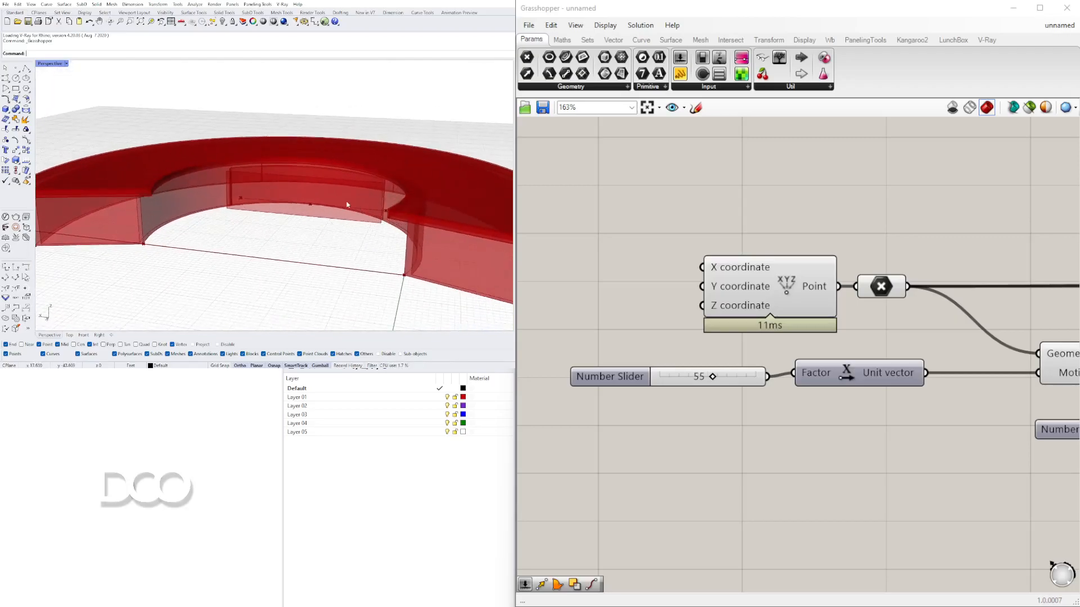
{"action": "scroll", "coordinate": [170, 240], "scroll_direction": "down", "scroll_amount": 4}
{"action": "right_click_drag", "start_coordinate": [225, 250], "coordinate": [281, 238]}
{"action": "scroll", "coordinate": [333, 260], "scroll_direction": "down", "scroll_amount": 3}
{"action": "scroll", "coordinate": [940, 354], "scroll_direction": "down", "scroll_amount": 4}
{"action": "right_click_drag", "start_coordinate": [1042, 368], "coordinate": [677, 322]}
{"action": "right_click_drag", "start_coordinate": [1037, 346], "coordinate": [671, 332]}
{"action": "scroll", "coordinate": [671, 329], "scroll_direction": "down", "scroll_amount": 2}
{"action": "right_click_drag", "start_coordinate": [984, 337], "coordinate": [616, 327]}
{"action": "right_click_drag", "start_coordinate": [1058, 345], "coordinate": [706, 349]}
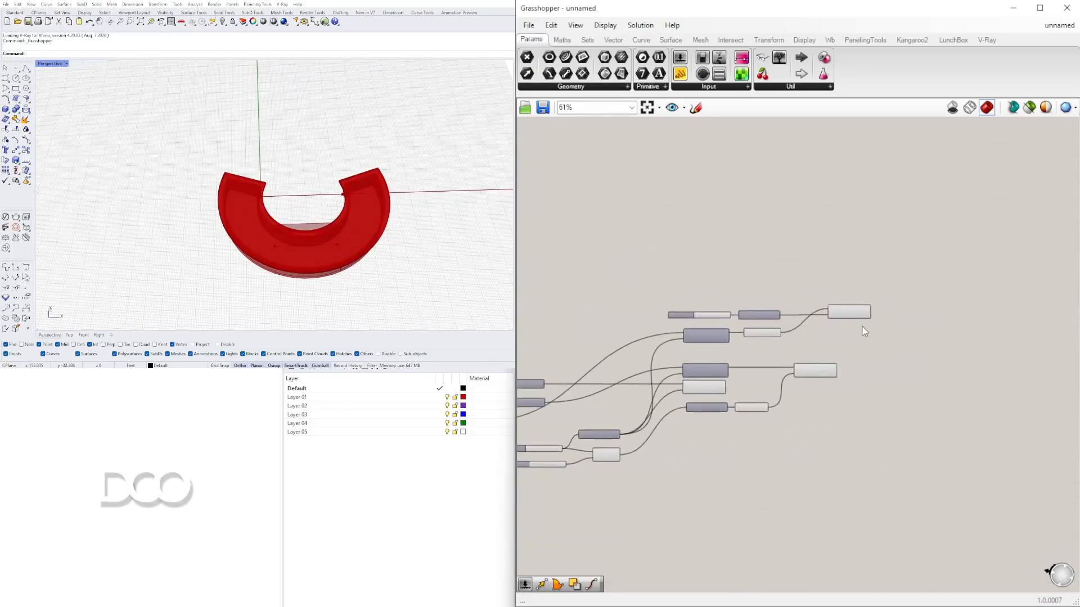
{"action": "scroll", "coordinate": [865, 329], "scroll_direction": "up", "scroll_amount": 2}
{"action": "left_click", "coordinate": [847, 308]}
{"action": "left_click", "coordinate": [805, 401]}
{"action": "right_click_drag", "start_coordinate": [381, 225], "coordinate": [244, 171]}
{"action": "scroll", "coordinate": [272, 233], "scroll_direction": "up", "scroll_amount": 5}
{"action": "scroll", "coordinate": [142, 198], "scroll_direction": "up", "scroll_amount": 3}
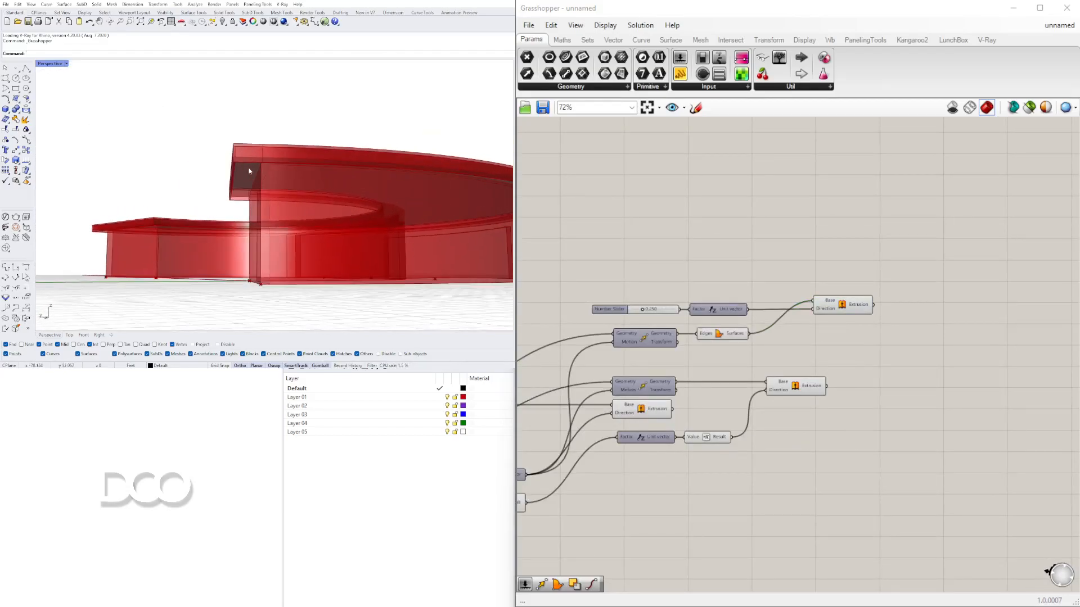
{"action": "scroll", "coordinate": [266, 166], "scroll_direction": "up", "scroll_amount": 4}
{"action": "scroll", "coordinate": [241, 152], "scroll_direction": "up", "scroll_amount": 2}
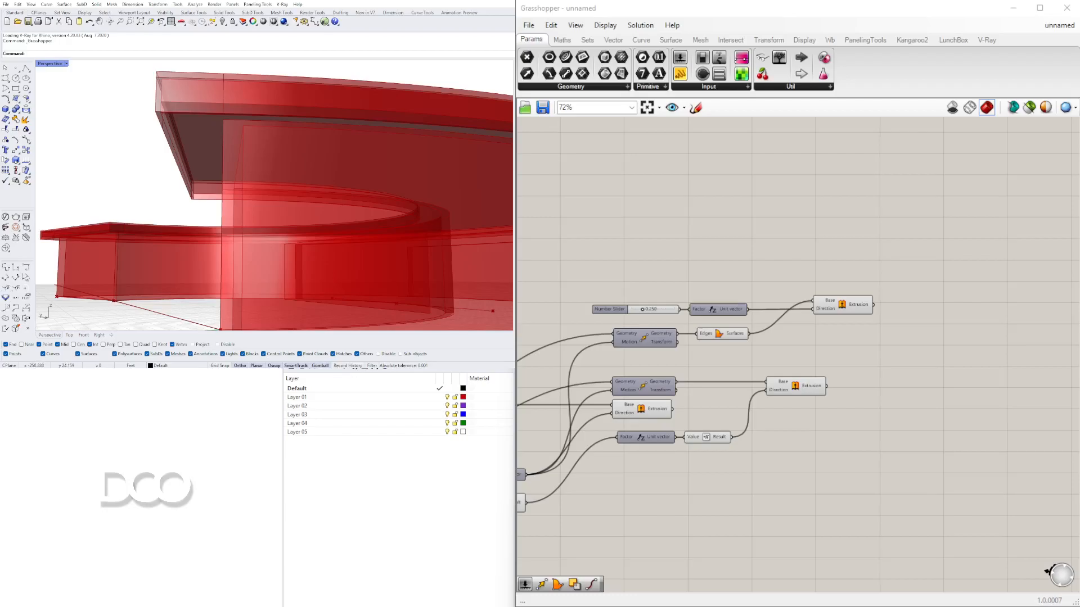
- Select a group of move, vector and extrusion components and reposition them on the canvas
{"action": "left_click_drag", "start_coordinate": [963, 452], "coordinate": [647, 248]}
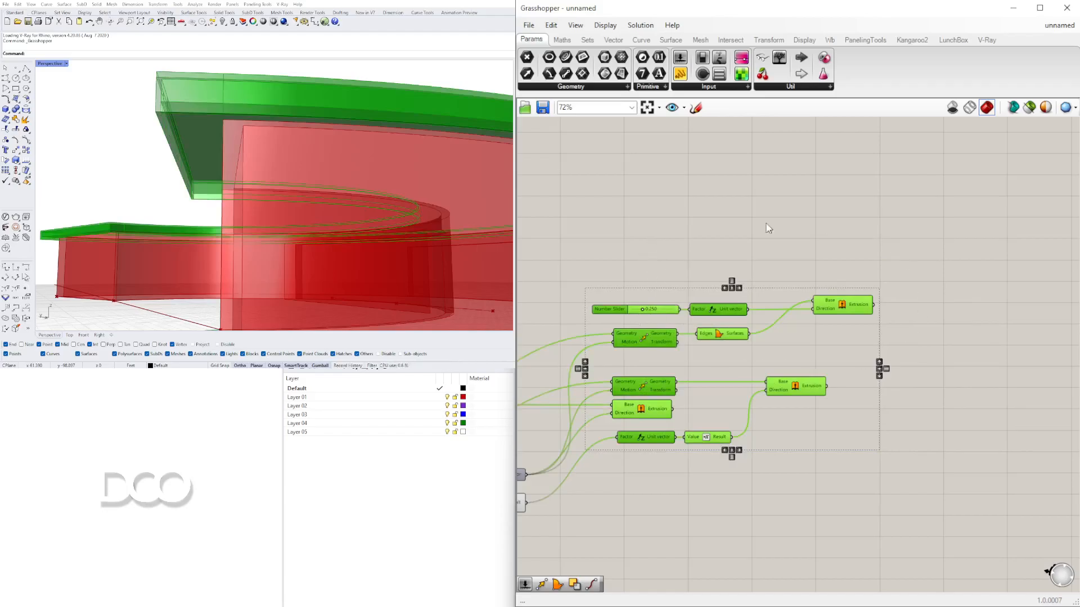
{"action": "middle_click", "coordinate": [649, 275]}
{"action": "left_click", "coordinate": [686, 238]}
{"action": "right_click_drag", "start_coordinate": [268, 138], "coordinate": [318, 188]}
{"action": "scroll", "coordinate": [318, 187], "scroll_direction": "down", "scroll_amount": 6}
{"action": "left_click", "coordinate": [727, 241]}
{"action": "right_click_drag", "start_coordinate": [726, 237], "coordinate": [1044, 184]}
{"action": "mouse_move", "coordinate": [671, 286]}
{"action": "right_mouse_down"}
{"action": "mouse_move", "coordinate": [833, 240]}
{"action": "mouse_move", "coordinate": [954, 244]}
{"action": "right_mouse_up"}
{"action": "mouse_move", "coordinate": [865, 298]}
{"action": "right_mouse_down"}
{"action": "mouse_move", "coordinate": [858, 313]}
{"action": "mouse_move", "coordinate": [1035, 346]}
{"action": "right_mouse_up"}
{"action": "left_click", "coordinate": [581, 192]}
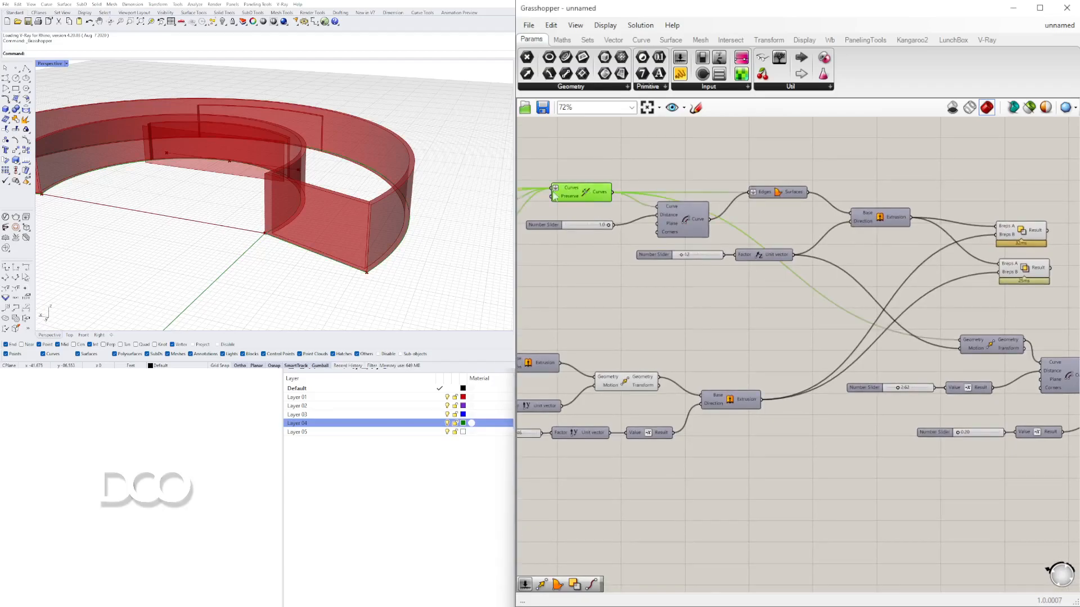
{"action": "scroll", "coordinate": [278, 244], "scroll_direction": "up", "scroll_amount": 6}
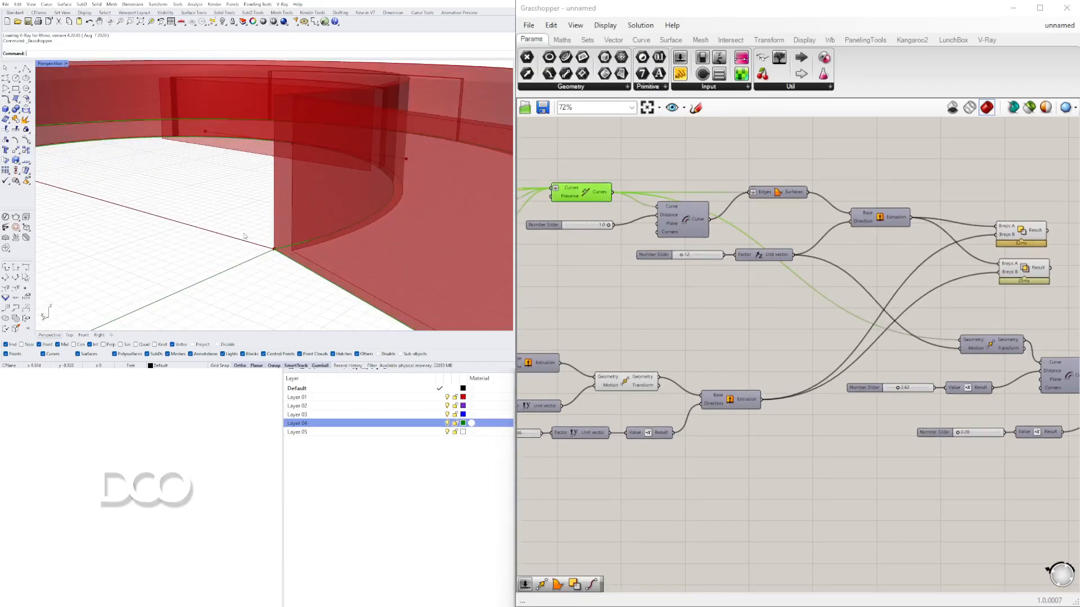
{"action": "scroll", "coordinate": [278, 253], "scroll_direction": "down", "scroll_amount": 5}
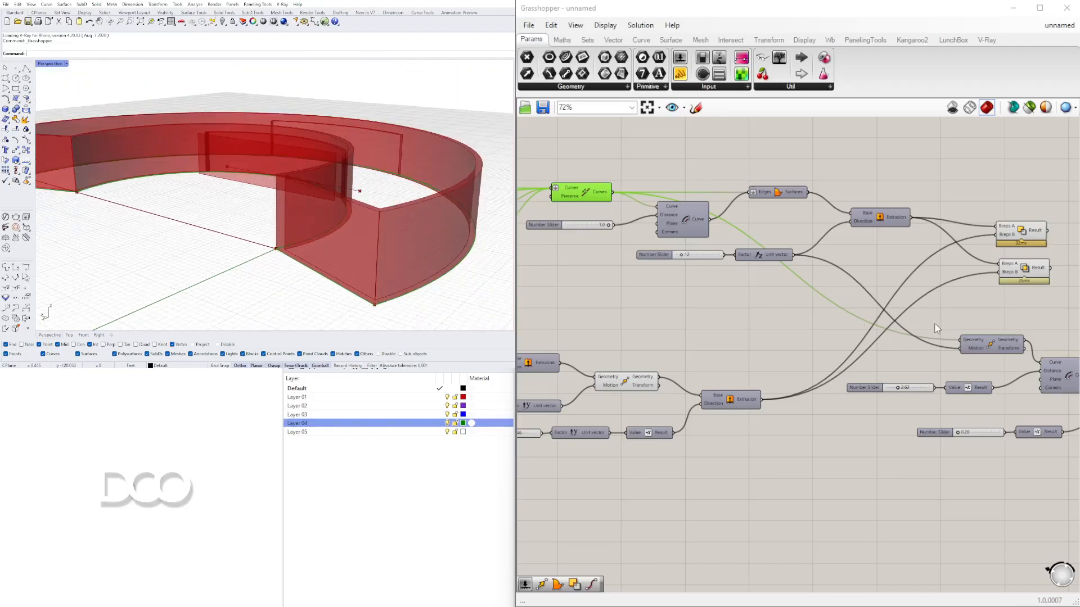
- Select the Move component and inspect its moved curve from several viewport angles
{"action": "right_click_drag", "start_coordinate": [994, 342], "coordinate": [817, 328]}
{"action": "left_click", "coordinate": [809, 325]}
{"action": "right_click", "coordinate": [809, 326]}
{"action": "left_click", "coordinate": [830, 349]}
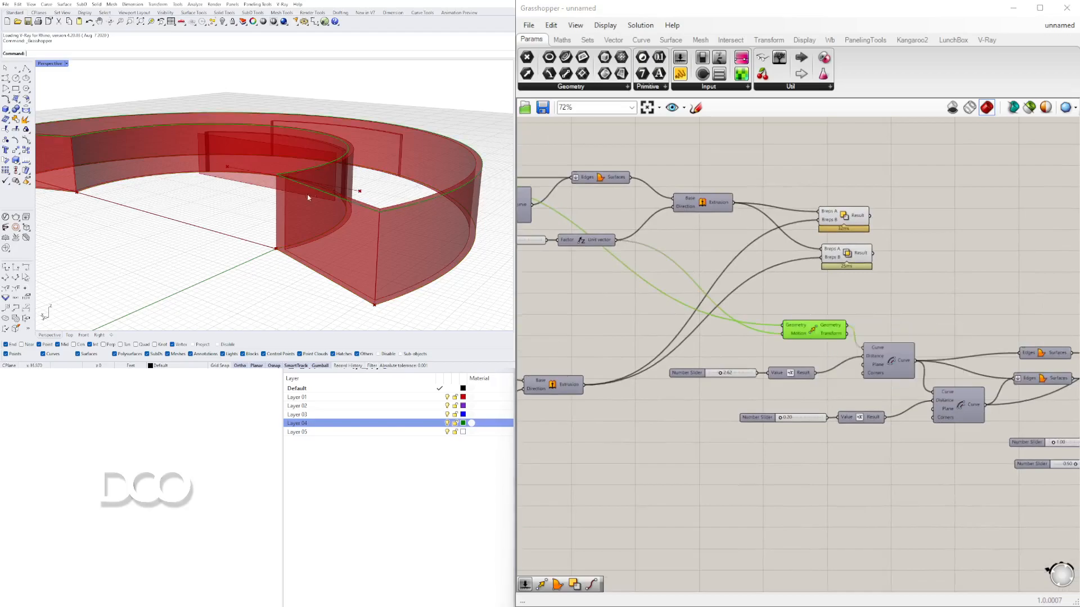
{"action": "scroll", "coordinate": [312, 195], "scroll_direction": "up", "scroll_amount": 3}
{"action": "scroll", "coordinate": [266, 147], "scroll_direction": "down", "scroll_amount": 5}
{"action": "scroll", "coordinate": [263, 149], "scroll_direction": "up", "scroll_amount": 6}
{"action": "scroll", "coordinate": [264, 150], "scroll_direction": "down", "scroll_amount": 2}
{"action": "scroll", "coordinate": [282, 160], "scroll_direction": "down", "scroll_amount": 5}
{"action": "scroll", "coordinate": [345, 207], "scroll_direction": "up", "scroll_amount": 4}
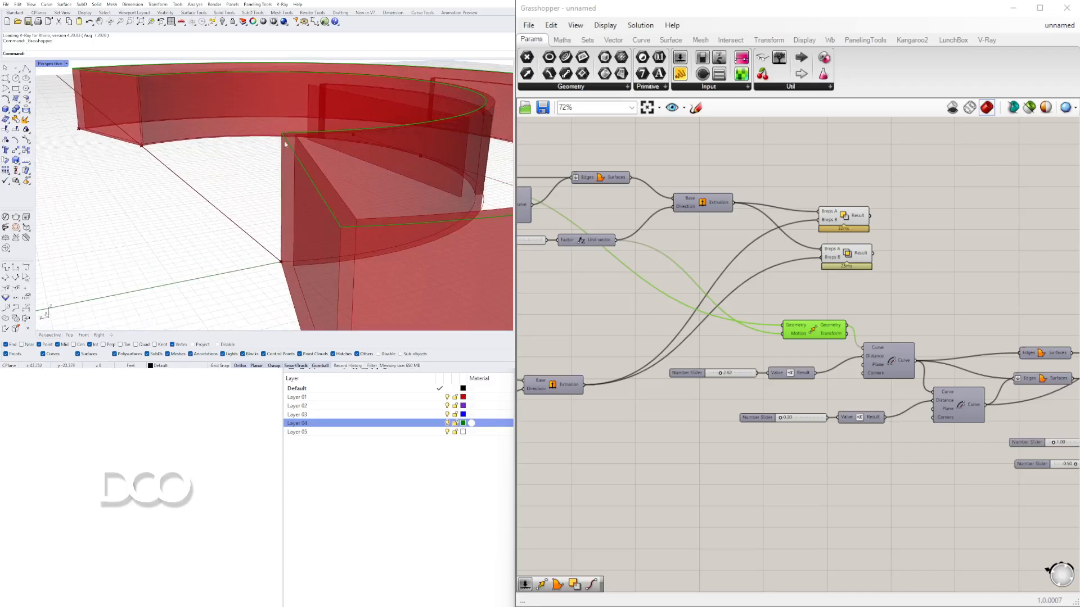
{"action": "scroll", "coordinate": [319, 161], "scroll_direction": "down", "scroll_amount": 5}
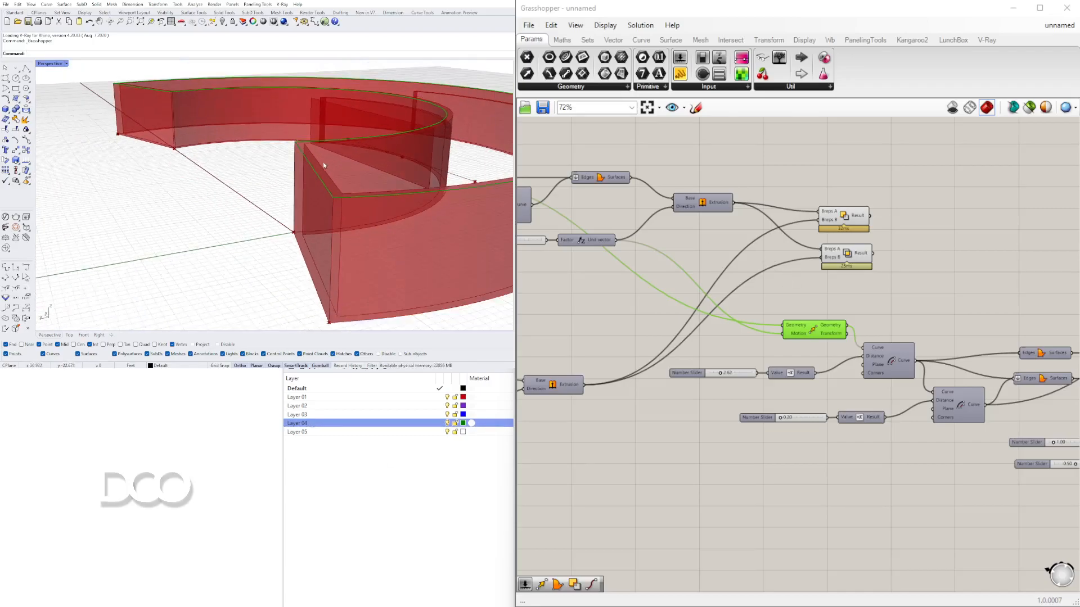
{"action": "scroll", "coordinate": [323, 162], "scroll_direction": "up", "scroll_amount": 4}
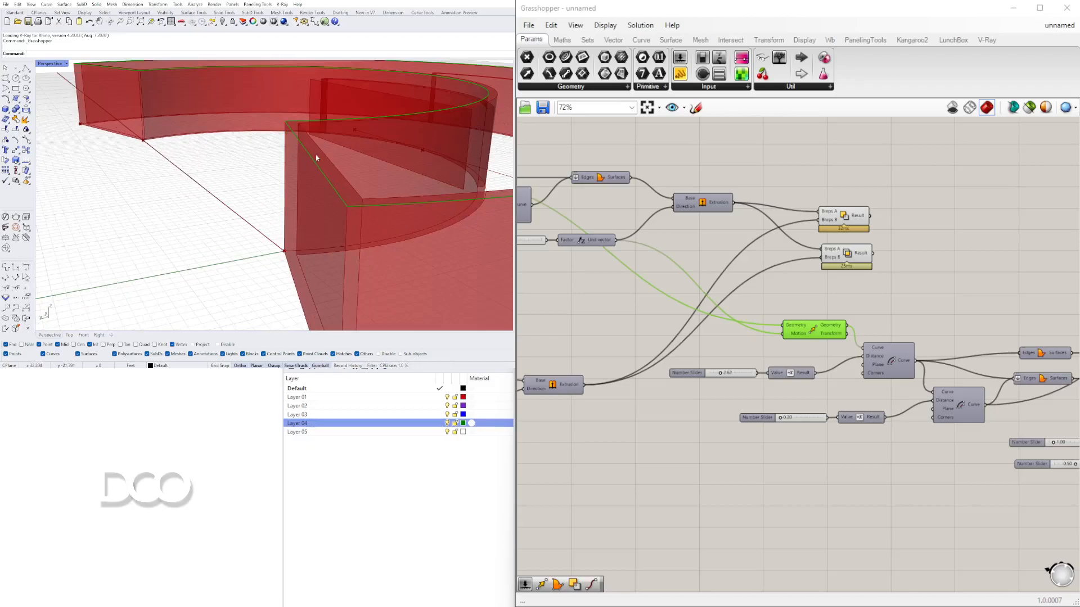
{"action": "right_click_drag", "start_coordinate": [866, 304], "coordinate": [730, 309]}
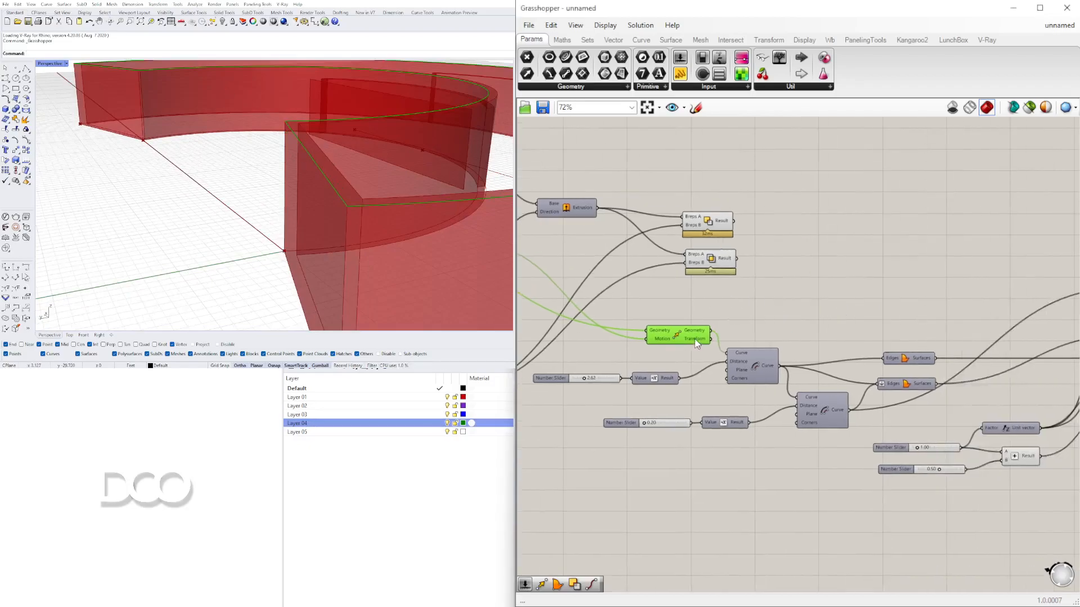
- Add an Offset Curve component and connect the Move component's geometry output to its Curve input
{"action": "double_click", "coordinate": [771, 309]}
{"action": "type", "text": "OFF"}
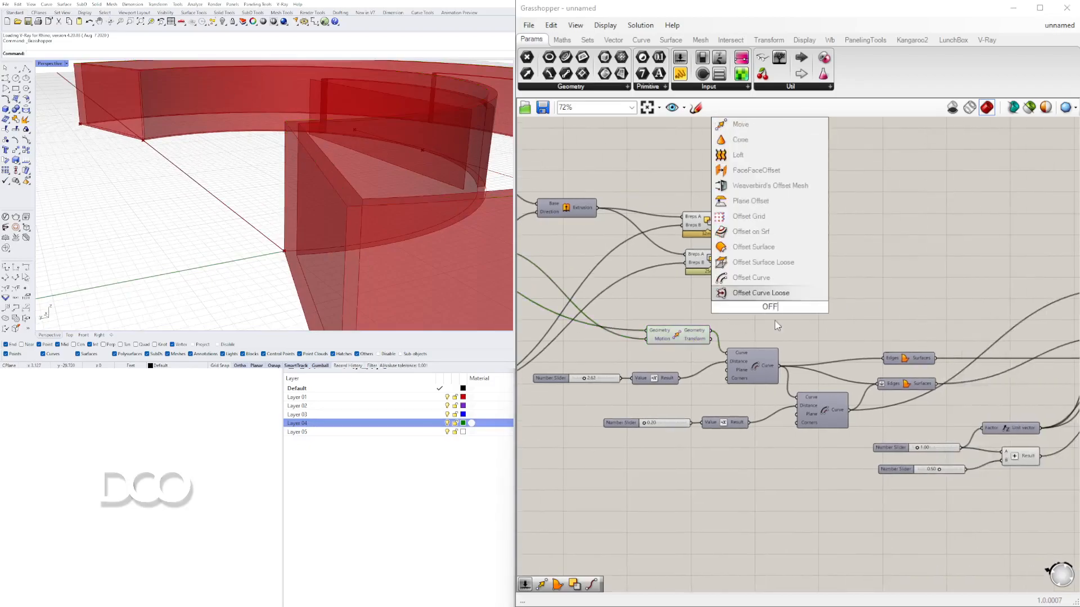
{"action": "left_click", "coordinate": [771, 277]}
{"action": "left_click_drag", "start_coordinate": [776, 301], "coordinate": [903, 242]}
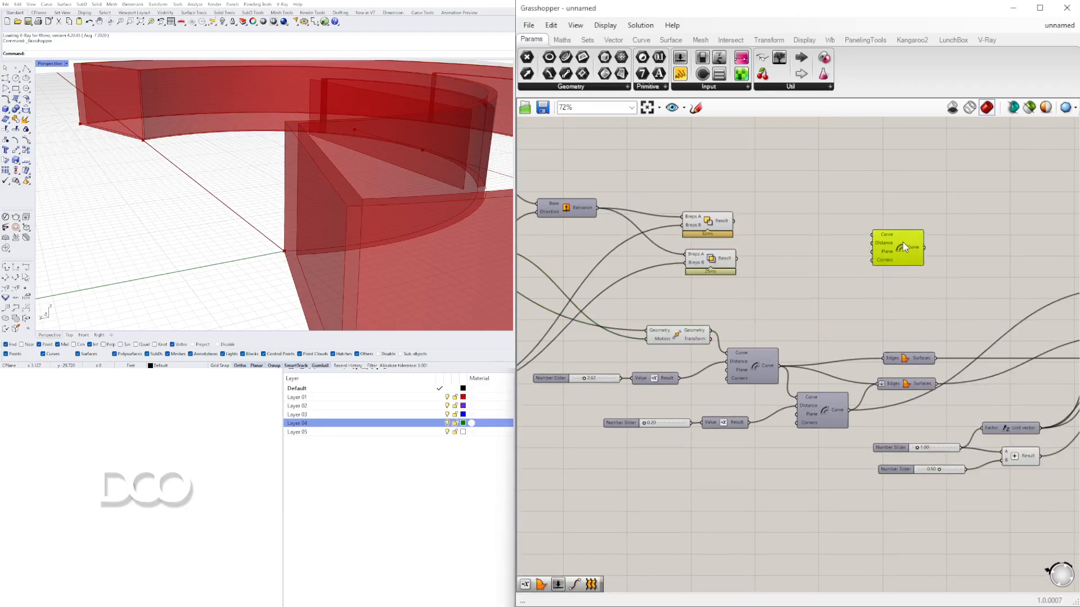
{"action": "left_click", "coordinate": [672, 334]}
{"action": "left_click_drag", "start_coordinate": [712, 334], "coordinate": [950, 248]}
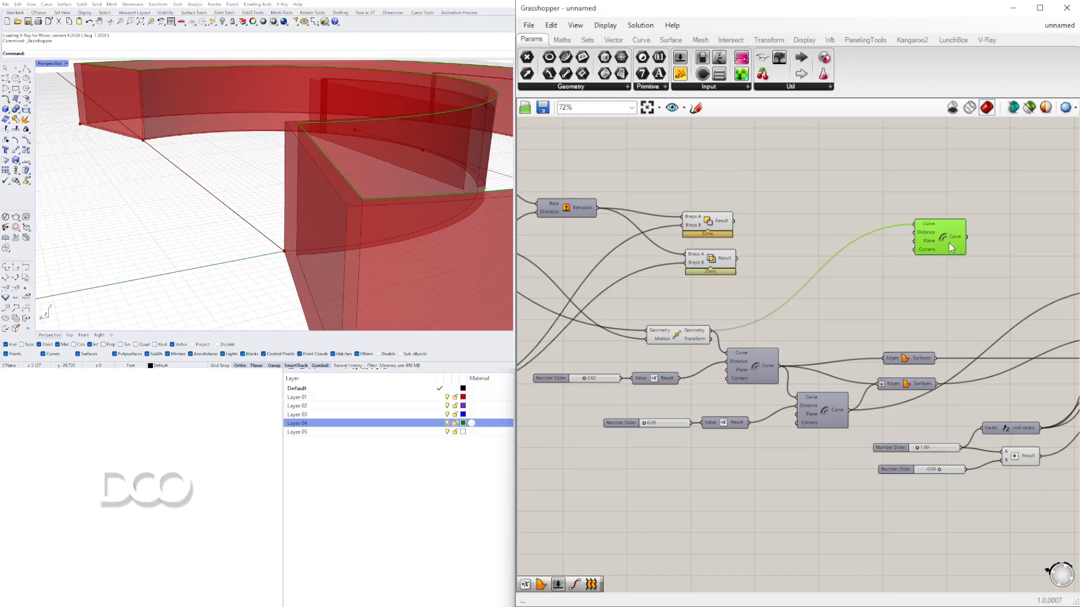
- Add a Negative component and wire its result into the Offset Curve's Distance input
{"action": "scroll", "coordinate": [835, 203], "scroll_direction": "up", "scroll_amount": 1}
{"action": "double_click", "coordinate": [831, 192]}
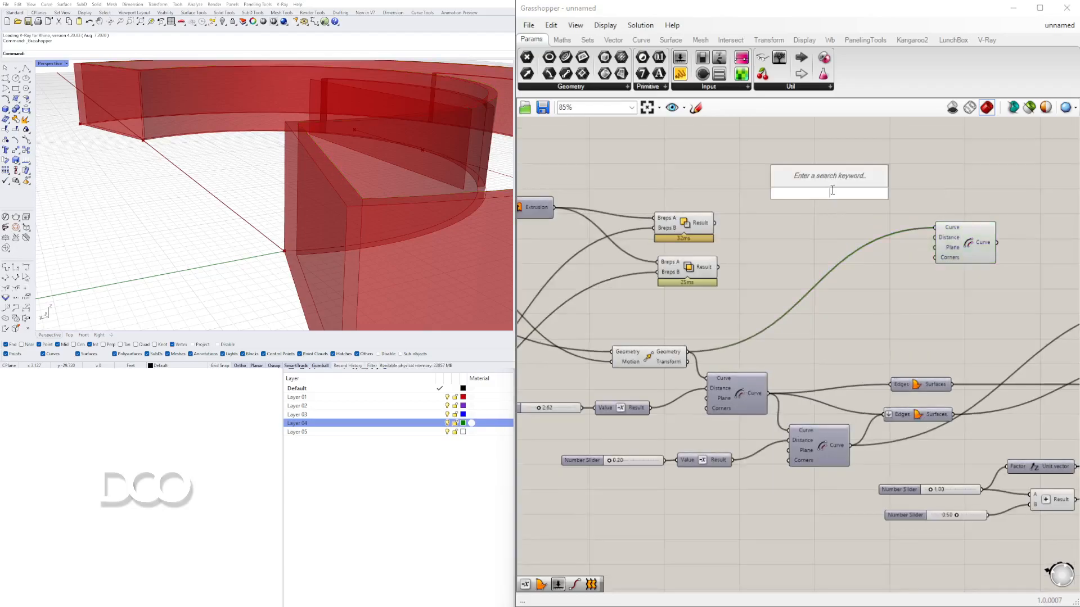
{"action": "type", "text": "neg"}
{"action": "left_click", "coordinate": [809, 179]}
{"action": "scroll", "coordinate": [832, 196], "scroll_direction": "up", "scroll_amount": 4}
{"action": "left_click_drag", "start_coordinate": [838, 191], "coordinate": [1029, 277]}
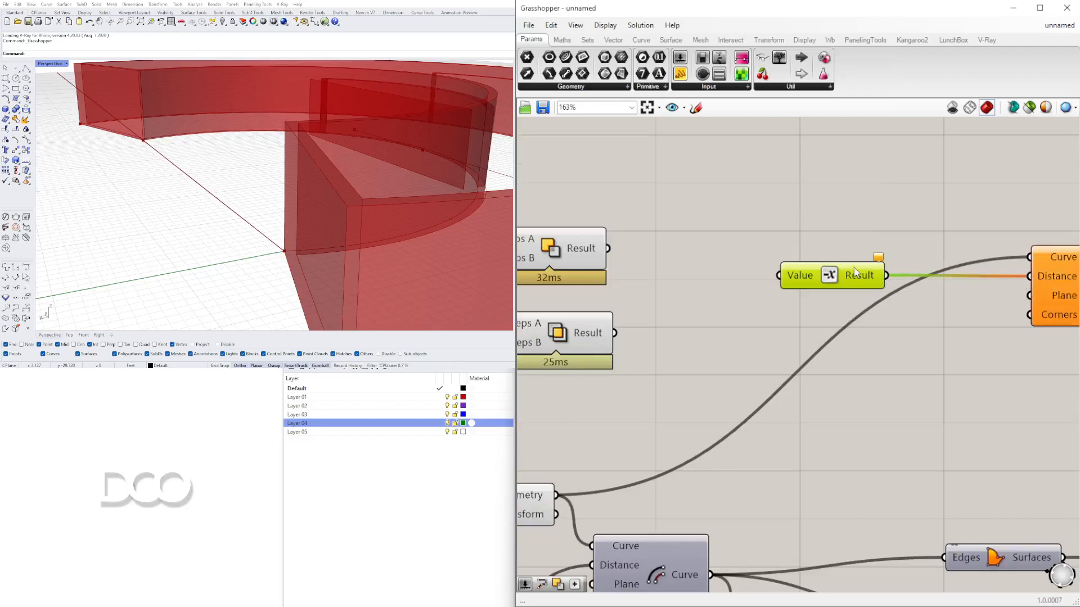
{"action": "left_click_drag", "start_coordinate": [844, 273], "coordinate": [912, 225]}
- Create a number slider feeding the Negative component and set its value to 1.2
{"action": "double_click", "coordinate": [672, 216]}
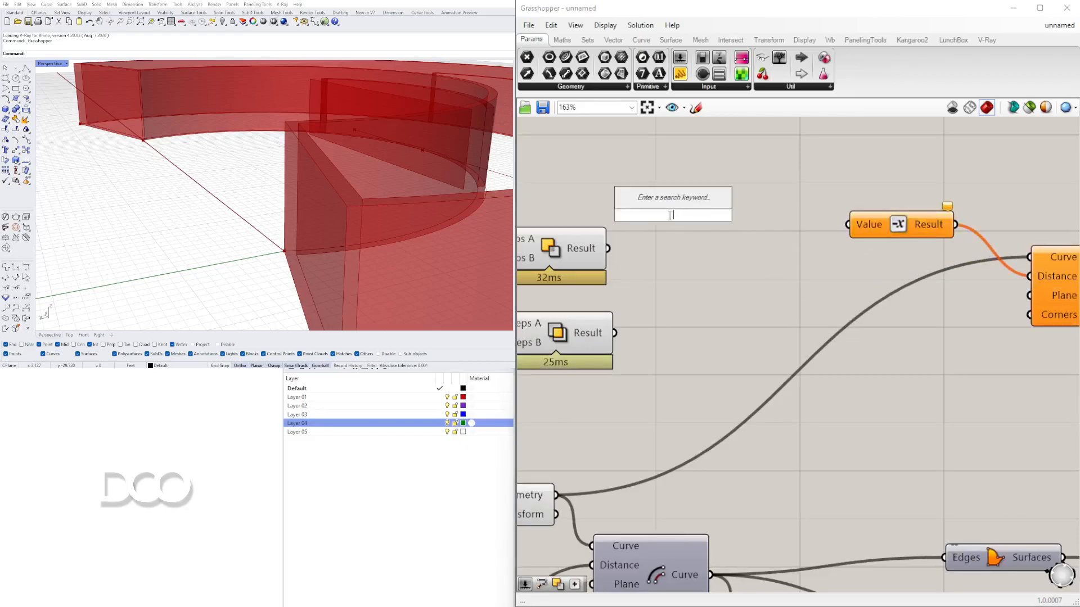
{"action": "type", "text": "1.5"}
{"action": "key", "text": "Return"}
{"action": "left_click_drag", "start_coordinate": [772, 214], "coordinate": [848, 224]}
{"action": "left_click_drag", "start_coordinate": [721, 215], "coordinate": [744, 208]}
{"action": "scroll", "coordinate": [692, 208], "scroll_direction": "up", "scroll_amount": 2}
{"action": "scroll", "coordinate": [788, 236], "scroll_direction": "down", "scroll_amount": 2}
{"action": "right_click_drag", "start_coordinate": [824, 271], "coordinate": [621, 269]}
{"action": "left_click_drag", "start_coordinate": [838, 274], "coordinate": [863, 293]}
{"action": "scroll", "coordinate": [258, 153], "scroll_direction": "down", "scroll_amount": 3}
{"action": "scroll", "coordinate": [258, 153], "scroll_direction": "up", "scroll_amount": 2}
{"action": "scroll", "coordinate": [259, 158], "scroll_direction": "down", "scroll_amount": 5}
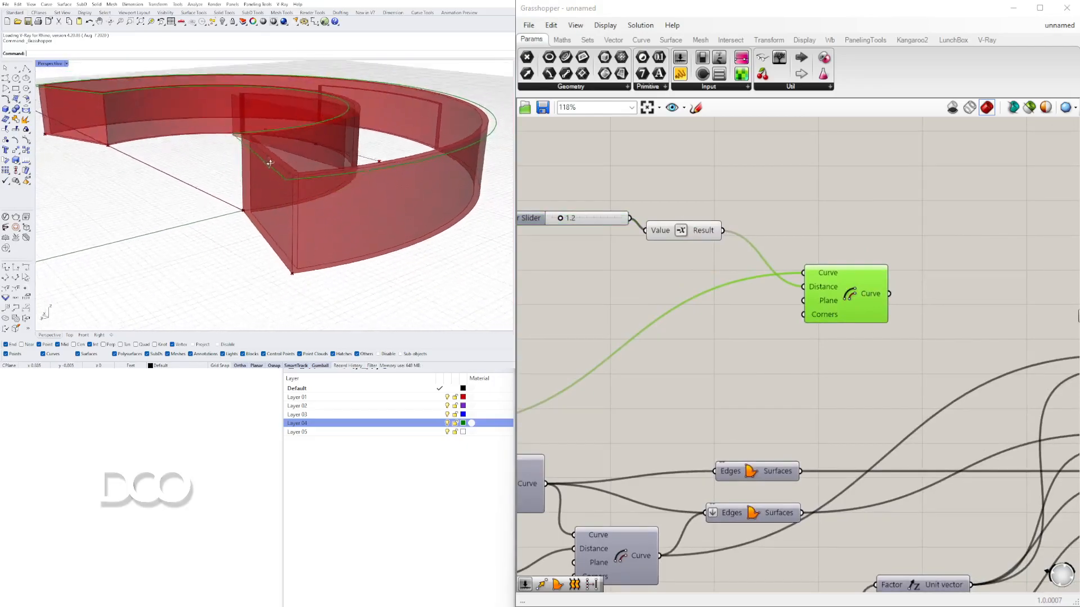
- Duplicate the Offset Curve component and chain the first offset's output into the copy's Curve input
{"action": "scroll", "coordinate": [257, 166], "scroll_direction": "up", "scroll_amount": 5}
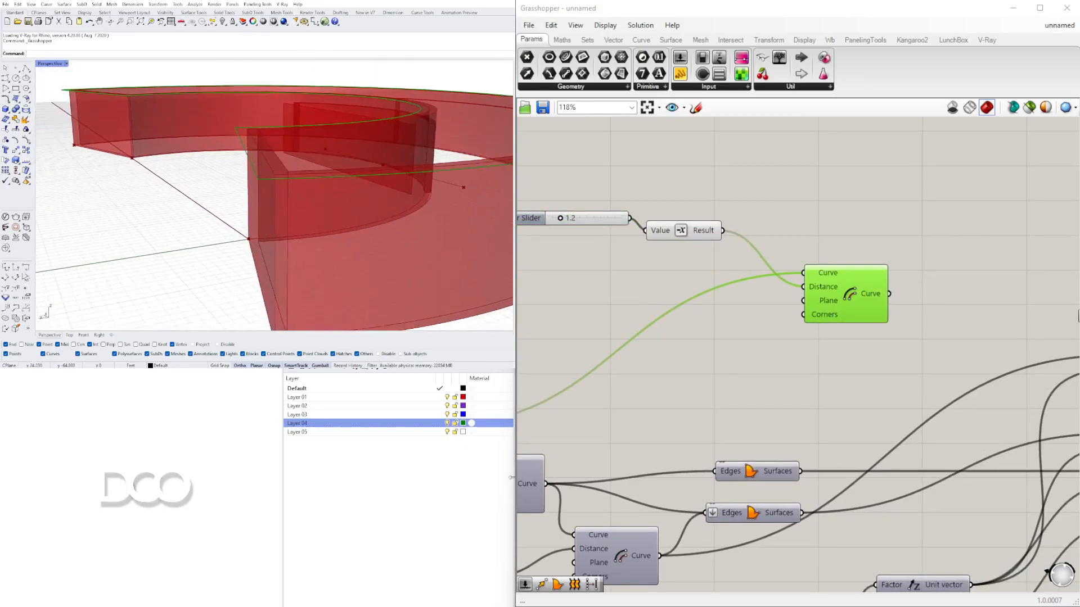
{"action": "scroll", "coordinate": [733, 315], "scroll_direction": "down", "scroll_amount": 3}
{"action": "left_click_drag", "start_coordinate": [989, 282], "coordinate": [966, 266]}
{"action": "scroll", "coordinate": [275, 201], "scroll_direction": "up", "scroll_amount": 3}
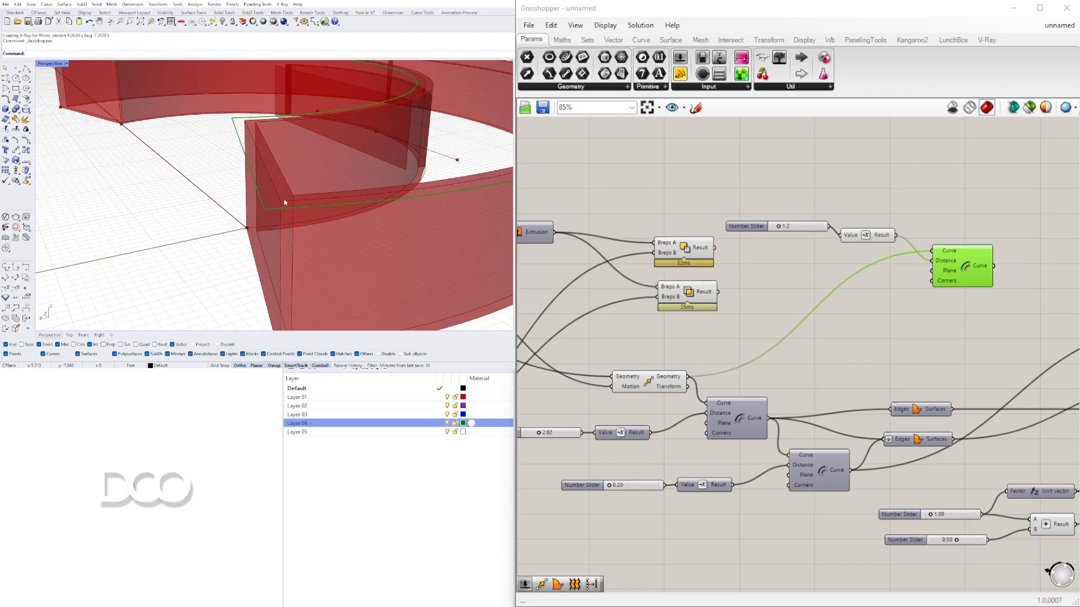
{"action": "mouse_move", "coordinate": [271, 202]}
{"action": "right_mouse_down"}
{"action": "mouse_move", "coordinate": [262, 196]}
{"action": "mouse_move", "coordinate": [269, 201]}
{"action": "right_mouse_up"}
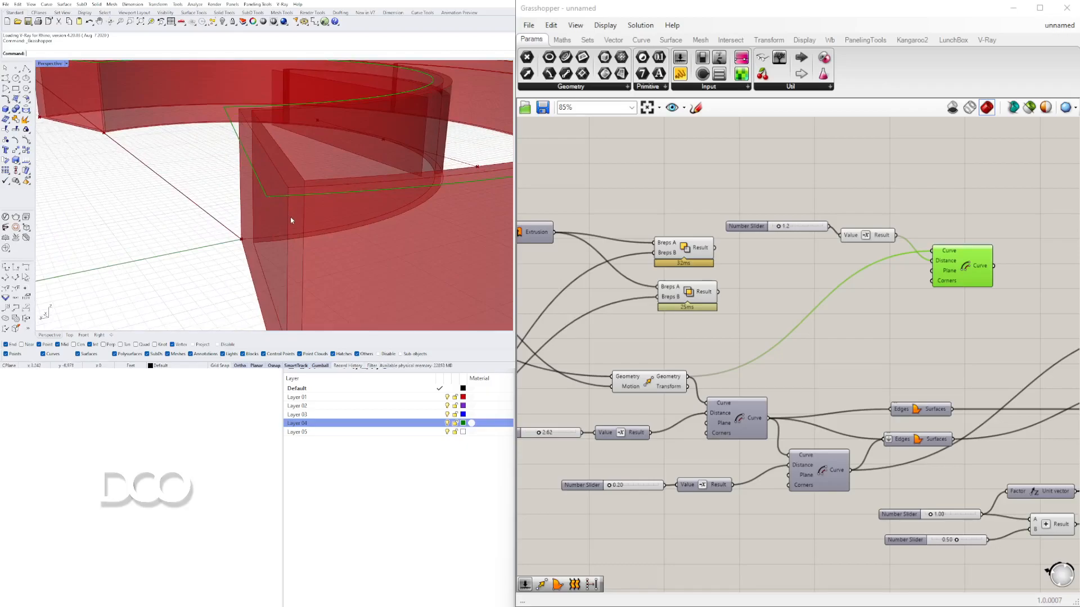
{"action": "right_click_drag", "start_coordinate": [1004, 333], "coordinate": [813, 335]}
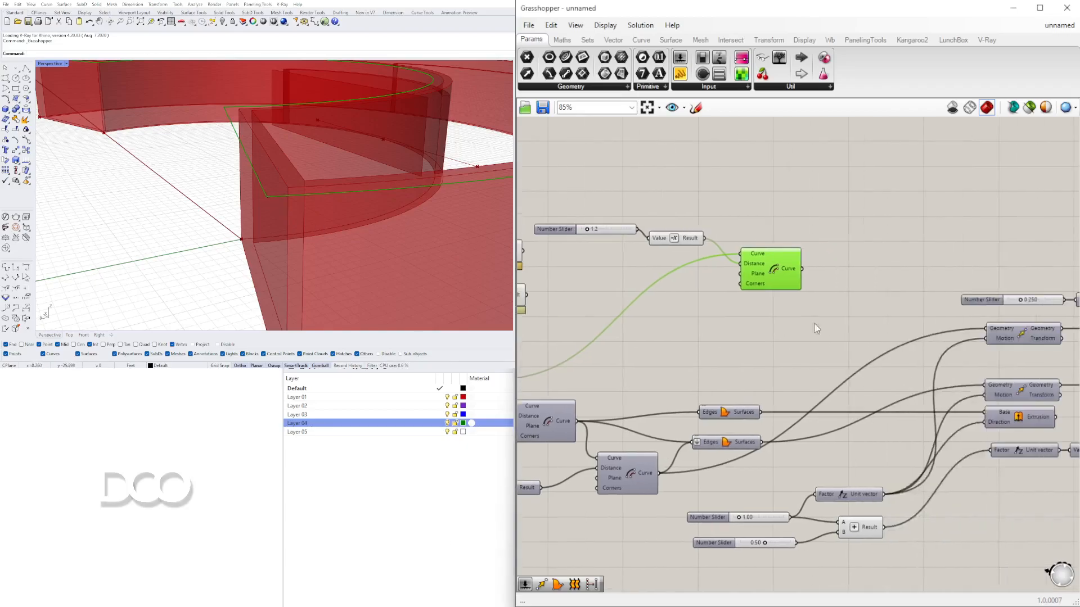
{"action": "double_click", "coordinate": [857, 276]}
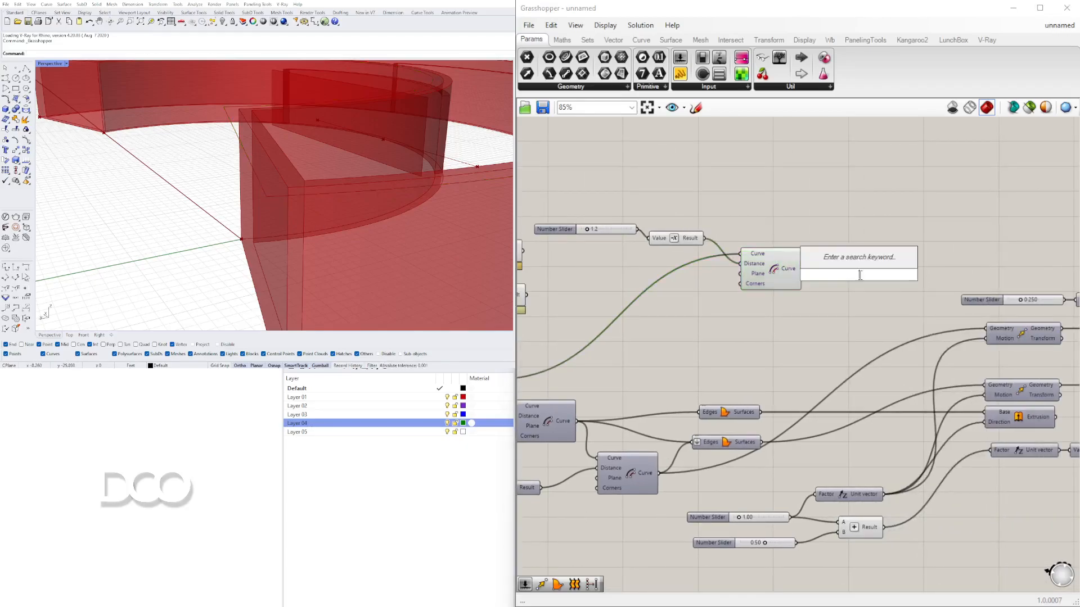
{"action": "left_click", "coordinate": [783, 271]}
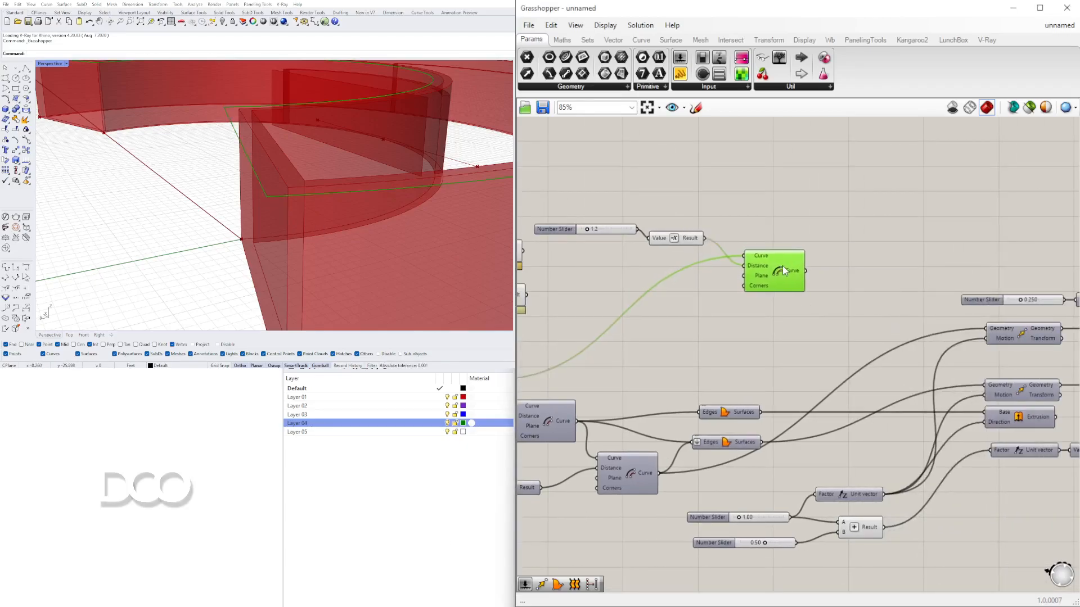
{"action": "left_click_drag", "start_coordinate": [831, 277], "coordinate": [877, 289], "text": "alt"}
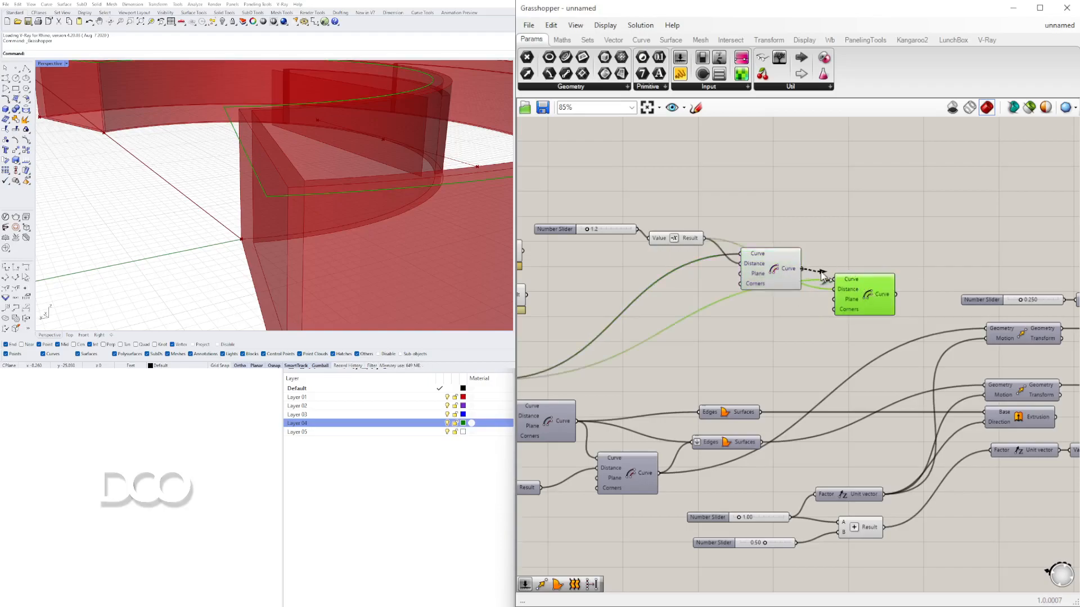
{"action": "left_click_drag", "start_coordinate": [829, 276], "coordinate": [861, 307]}
- Connect a number slider set to 0.9 to the second Offset Curve's Distance input
{"action": "left_click_drag", "start_coordinate": [618, 230], "coordinate": [677, 244]}
{"action": "left_click_drag", "start_coordinate": [552, 262], "coordinate": [696, 315], "text": "alt"}
{"action": "scroll", "coordinate": [784, 323], "scroll_direction": "up", "scroll_amount": 3}
{"action": "left_click_drag", "start_coordinate": [780, 308], "coordinate": [875, 293]}
{"action": "left_click", "coordinate": [922, 295]}
{"action": "scroll", "coordinate": [698, 302], "scroll_direction": "up", "scroll_amount": 4}
{"action": "mouse_move", "coordinate": [665, 313]}
{"action": "left_mouse_down"}
{"action": "mouse_move", "coordinate": [649, 313]}
{"action": "mouse_move", "coordinate": [670, 313]}
{"action": "mouse_move", "coordinate": [658, 313]}
{"action": "left_mouse_up"}
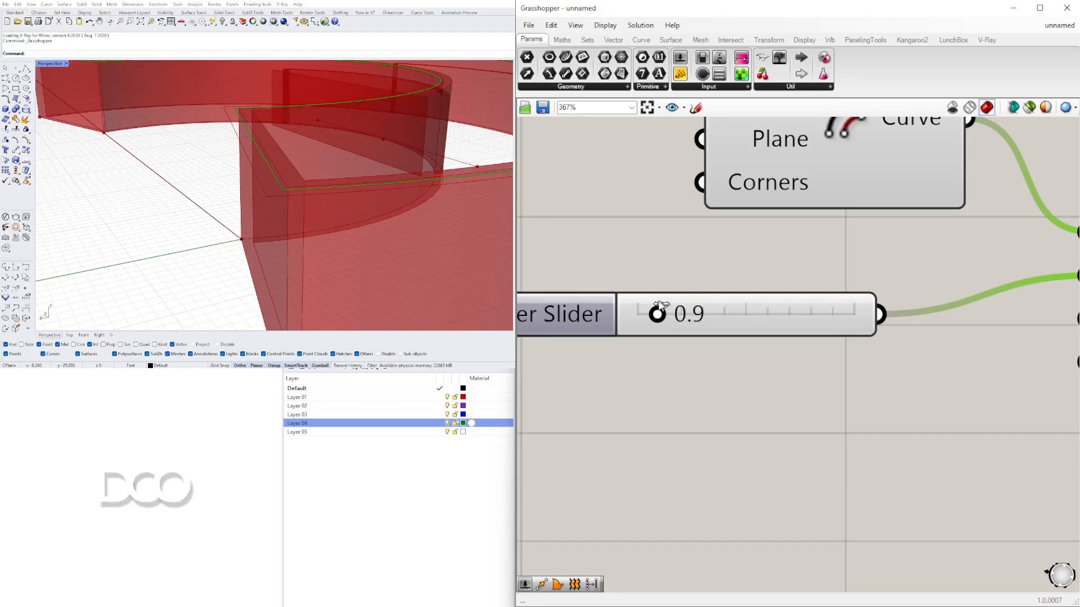
{"action": "scroll", "coordinate": [664, 306], "scroll_direction": "down", "scroll_amount": 4}
{"action": "left_click_drag", "start_coordinate": [700, 358], "coordinate": [723, 348]}
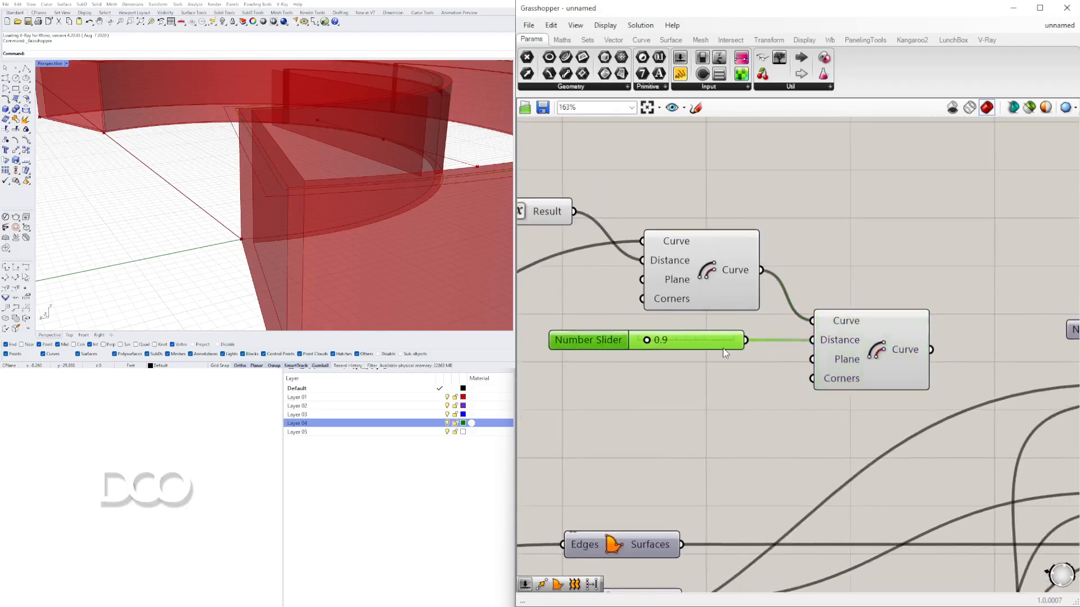
- Add a Move component and connect the second offset curve's output to its Geometry input
{"action": "right_click_drag", "start_coordinate": [918, 357], "coordinate": [793, 325]}
{"action": "scroll", "coordinate": [770, 309], "scroll_direction": "down", "scroll_amount": 2}
{"action": "scroll", "coordinate": [640, 312], "scroll_direction": "up", "scroll_amount": 2}
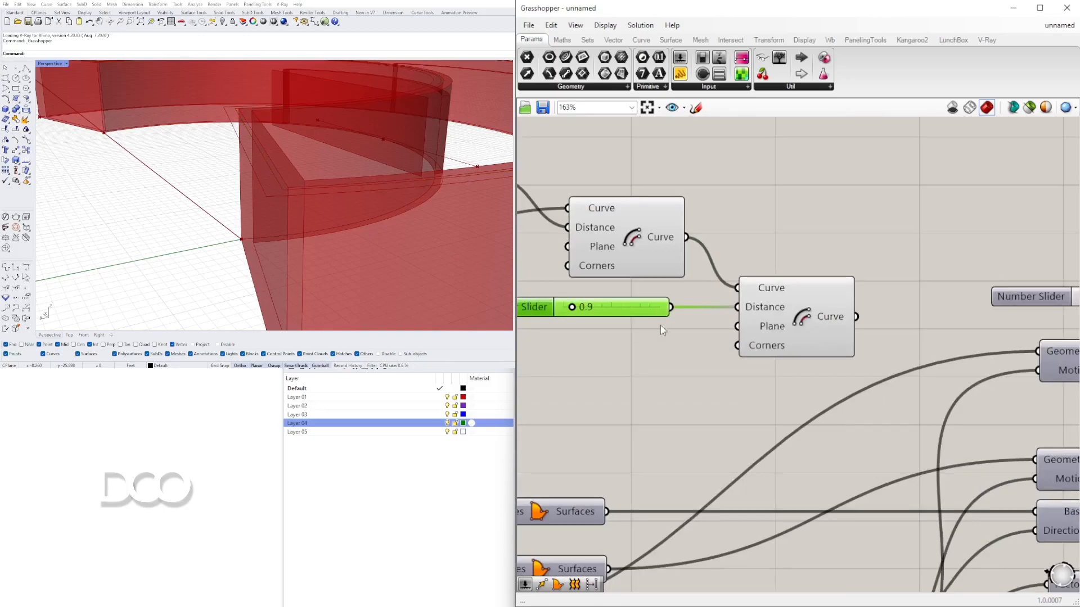
{"action": "left_click_drag", "start_coordinate": [800, 323], "coordinate": [795, 323]}
{"action": "scroll", "coordinate": [882, 301], "scroll_direction": "down", "scroll_amount": 5}
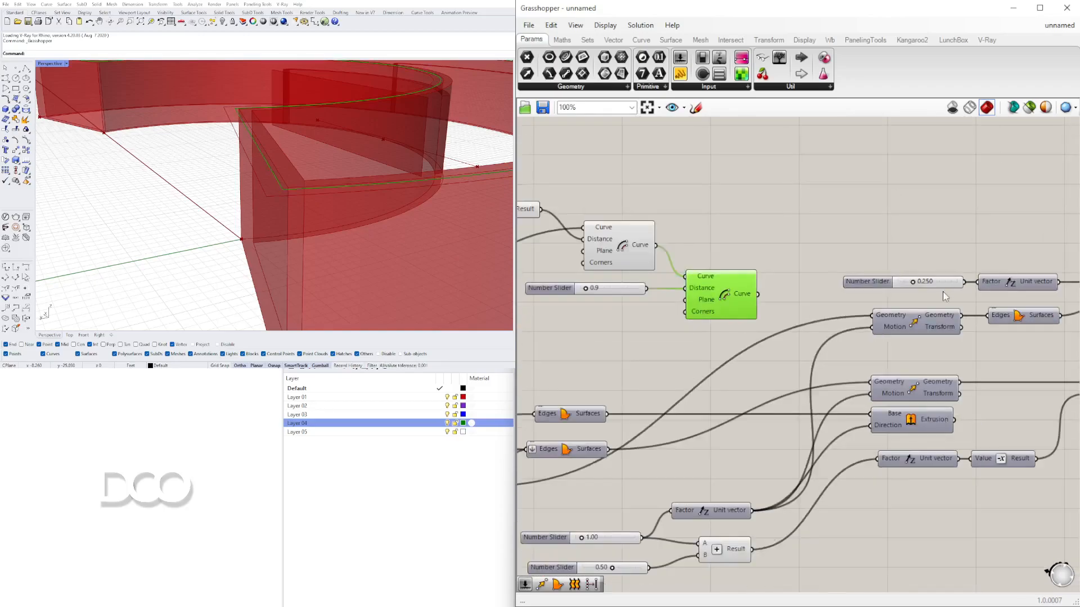
{"action": "scroll", "coordinate": [844, 311], "scroll_direction": "down", "scroll_amount": 1}
{"action": "scroll", "coordinate": [843, 312], "scroll_direction": "up", "scroll_amount": 3}
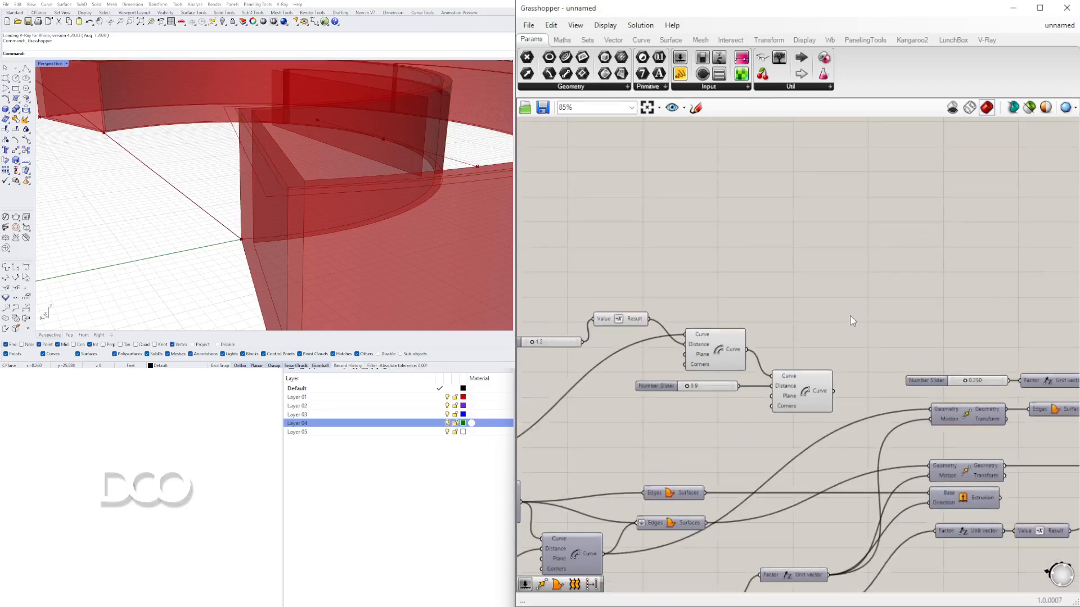
{"action": "double_click", "coordinate": [851, 315]}
{"action": "type", "text": "move"}
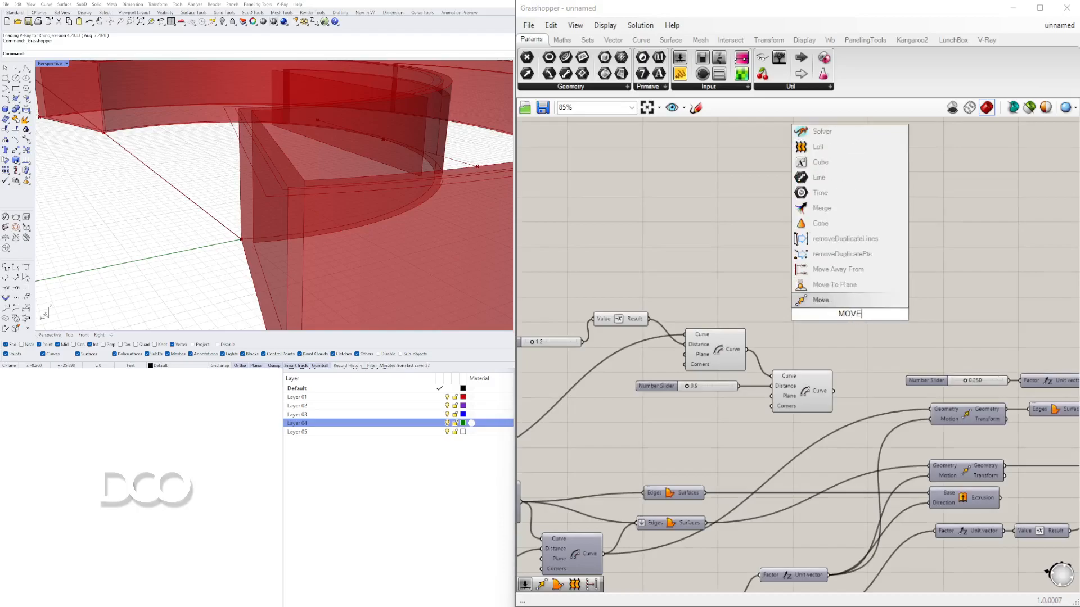
{"action": "left_click", "coordinate": [829, 299]}
{"action": "right_click_drag", "start_coordinate": [855, 314], "coordinate": [759, 276]}
{"action": "left_click_drag", "start_coordinate": [760, 275], "coordinate": [915, 263]}
{"action": "left_click", "coordinate": [769, 347]}
{"action": "left_click", "coordinate": [738, 335]}
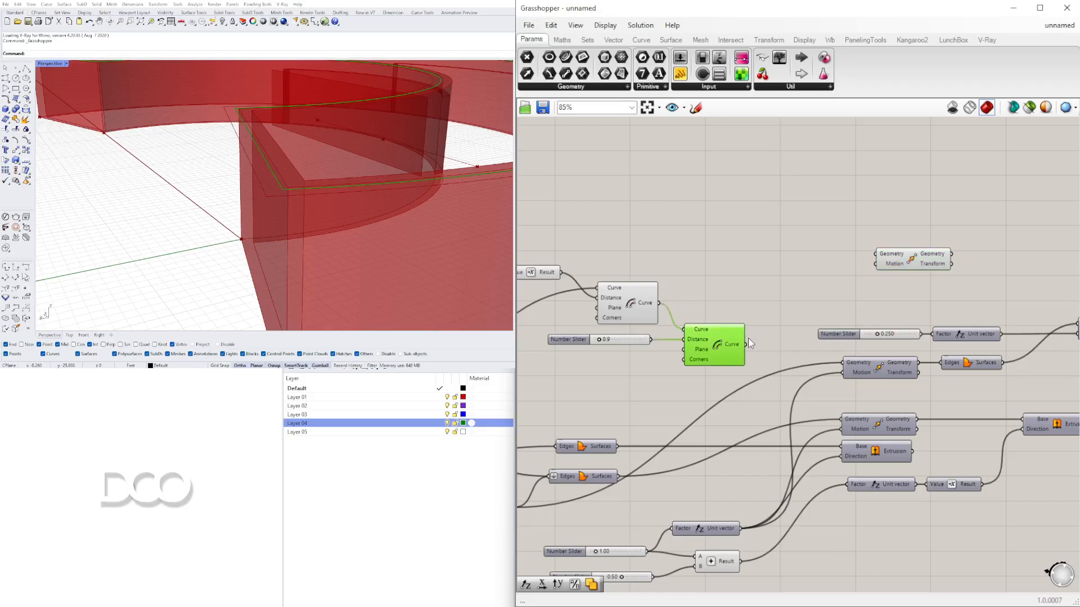
{"action": "left_click_drag", "start_coordinate": [748, 349], "coordinate": [864, 260]}
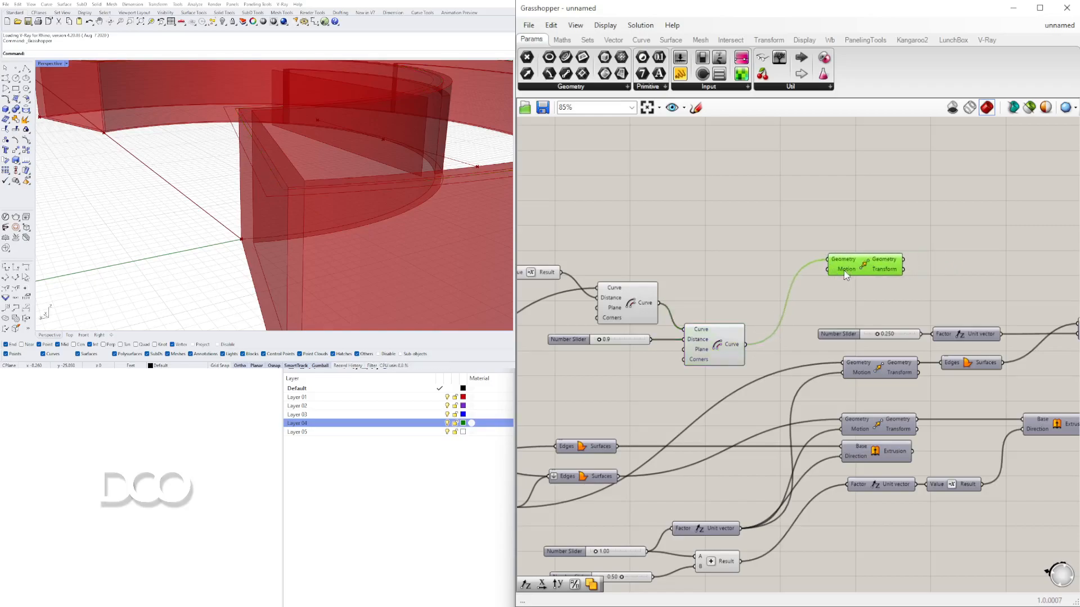
- Add a Negative component to the canvas beside the Move component
{"action": "double_click", "coordinate": [704, 268]}
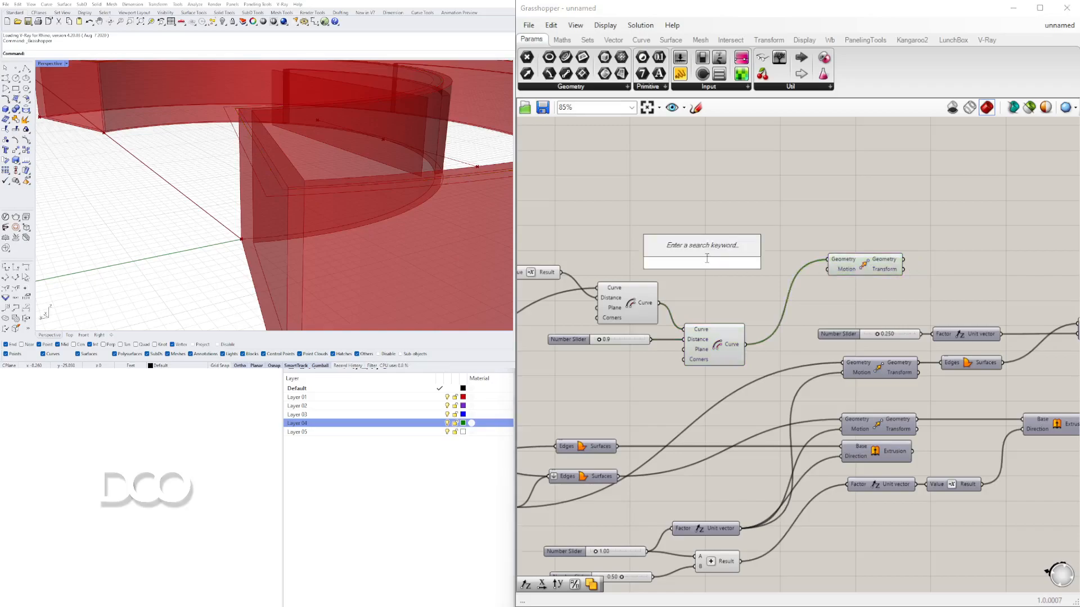
{"action": "type", "text": "neg"}
{"action": "left_click", "coordinate": [712, 249]}
{"action": "left_click_drag", "start_coordinate": [711, 265], "coordinate": [739, 266]}
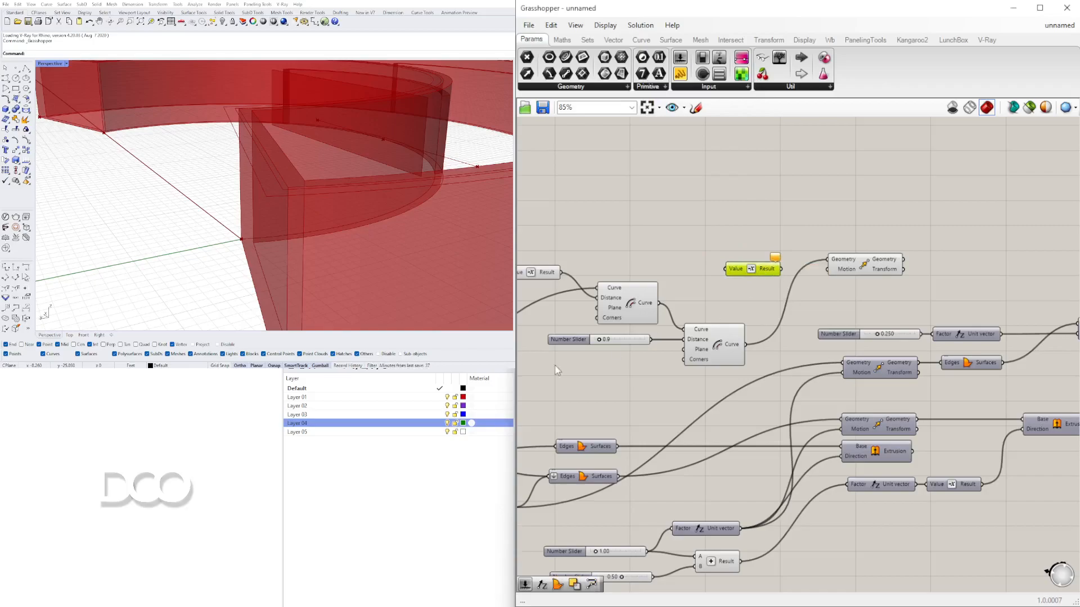
{"action": "scroll", "coordinate": [618, 298], "scroll_direction": "up", "scroll_amount": 2}
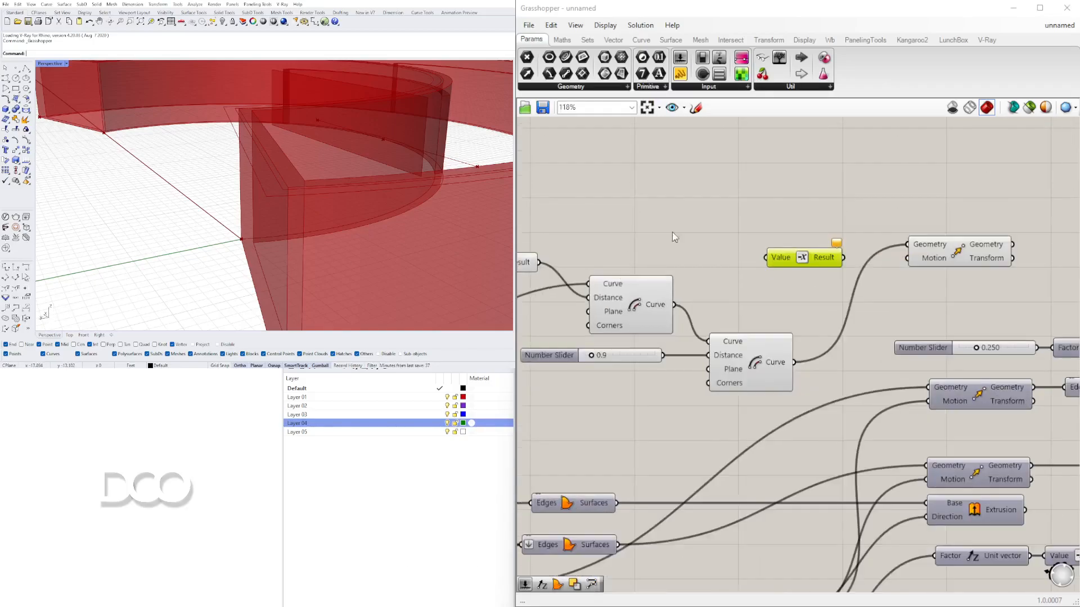
- Add a Unit Z component, feed it into the Negative, and connect the Negative's result to the Move's Motion input
{"action": "double_click", "coordinate": [668, 249]}
{"action": "type", "text": "z"}
{"action": "left_click", "coordinate": [679, 239]}
{"action": "left_click_drag", "start_coordinate": [693, 251], "coordinate": [728, 242]}
{"action": "left_click_drag", "start_coordinate": [810, 257], "coordinate": [778, 241]}
{"action": "left_click_drag", "start_coordinate": [847, 243], "coordinate": [981, 228]}
{"action": "right_click_drag", "start_coordinate": [745, 267], "coordinate": [889, 271]}
{"action": "scroll", "coordinate": [790, 308], "scroll_direction": "down", "scroll_amount": 2}
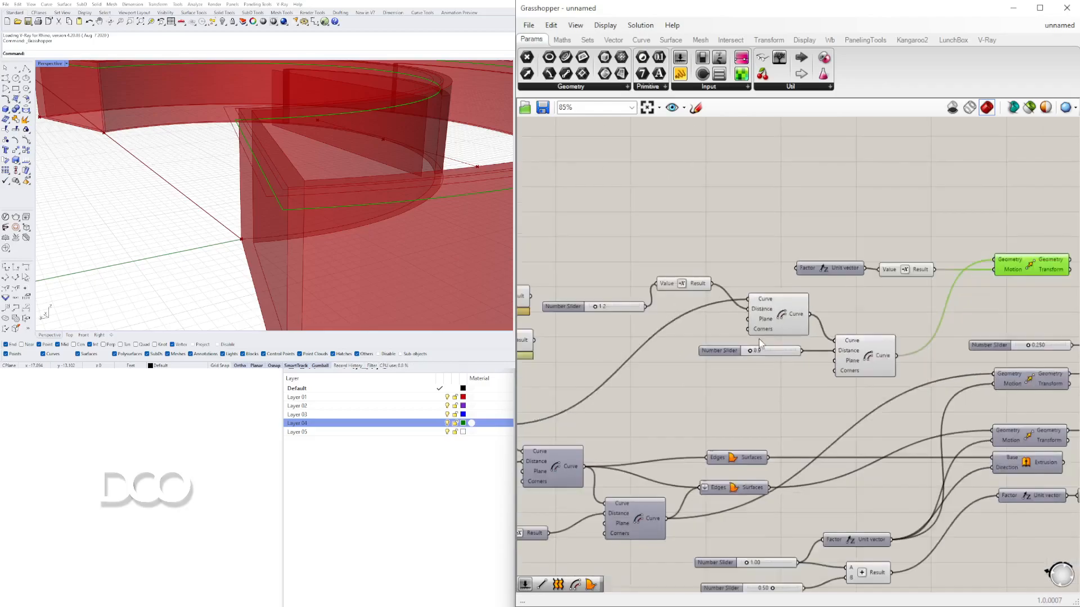
- Copy a number slider, connect it to the Unit Z Factor input and set it to 1.4
{"action": "right_click_drag", "start_coordinate": [759, 342], "coordinate": [744, 365]}
{"action": "left_click", "coordinate": [707, 373]}
{"action": "left_click_drag", "start_coordinate": [707, 373], "coordinate": [686, 265], "text": "alt"}
{"action": "scroll", "coordinate": [760, 260], "scroll_direction": "up", "scroll_amount": 3}
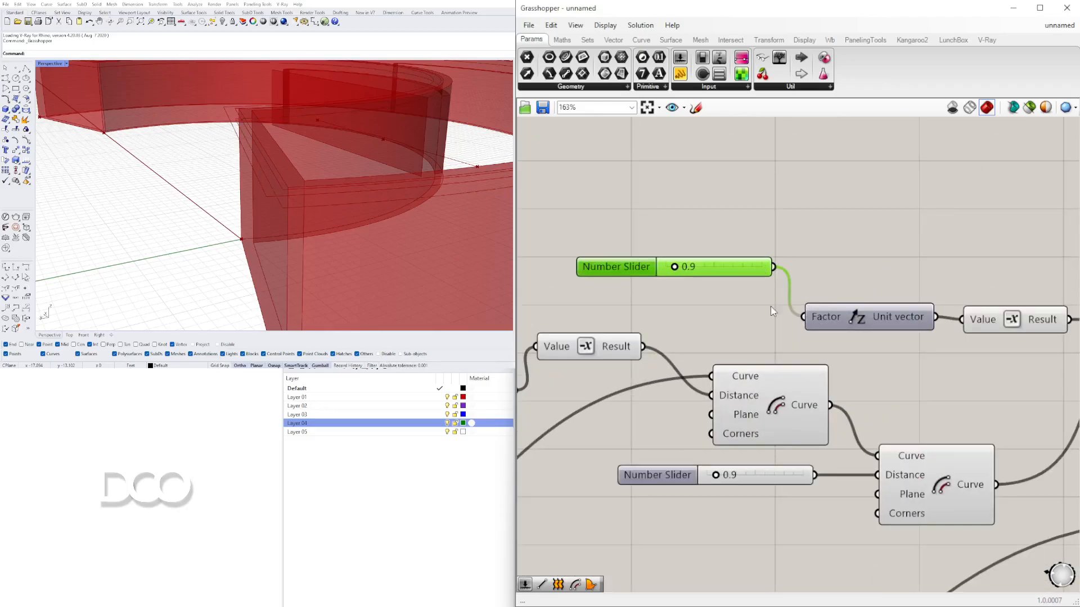
{"action": "left_click_drag", "start_coordinate": [639, 276], "coordinate": [667, 289]}
{"action": "scroll", "coordinate": [653, 296], "scroll_direction": "up", "scroll_amount": 4}
{"action": "scroll", "coordinate": [788, 236], "scroll_direction": "down", "scroll_amount": 6}
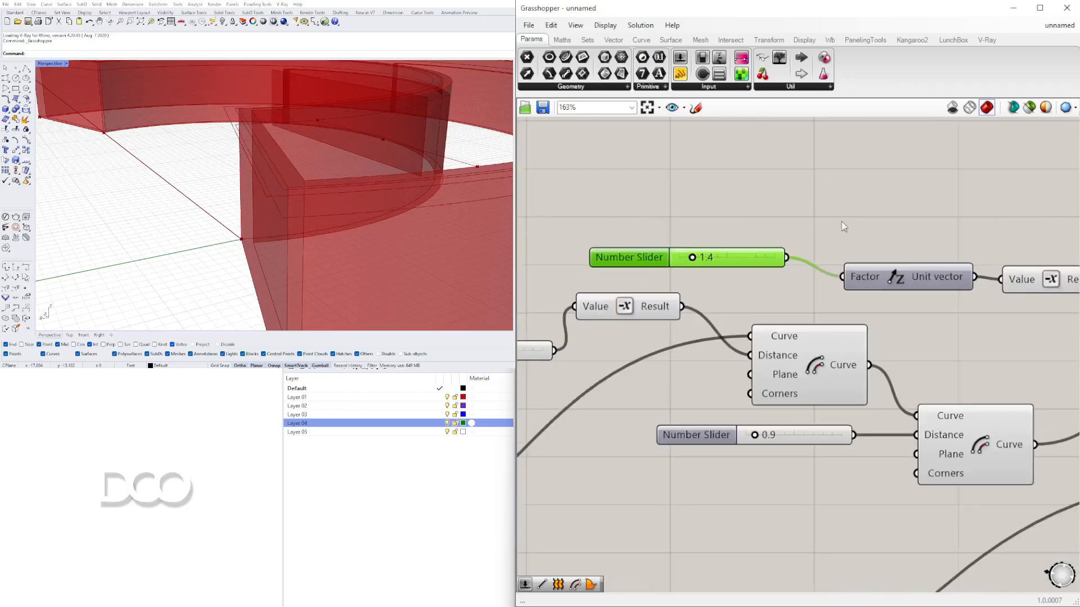
{"action": "right_click_drag", "start_coordinate": [883, 261], "coordinate": [911, 268]}
{"action": "left_click_drag", "start_coordinate": [979, 299], "coordinate": [697, 268]}
{"action": "left_click", "coordinate": [765, 223]}
{"action": "left_click", "coordinate": [890, 264]}
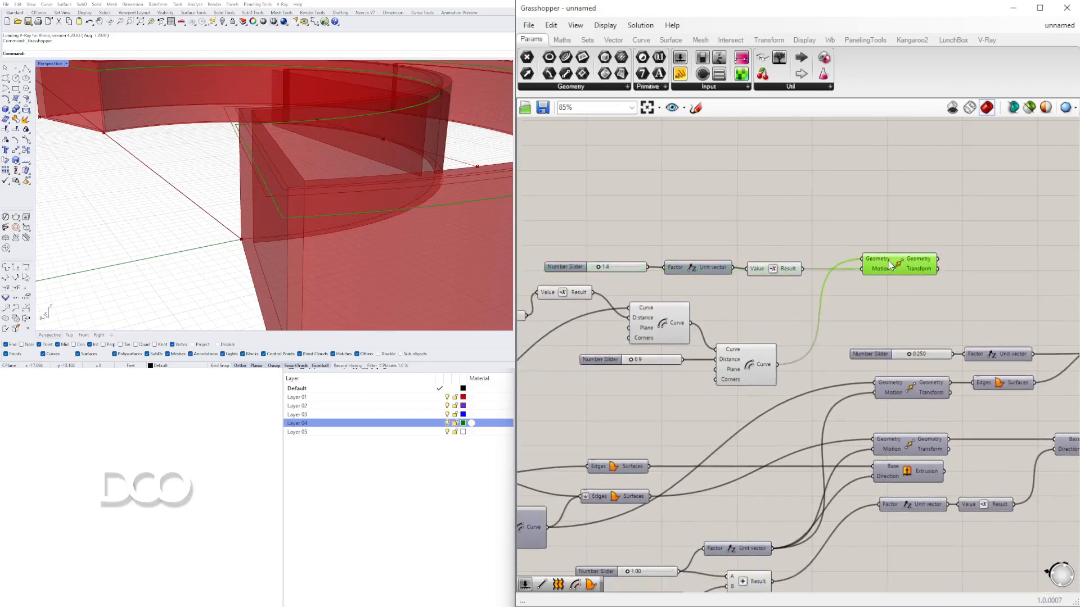
- Add a Loft component and connect the first Offset Curve's output to its Curves input
{"action": "left_click", "coordinate": [747, 366], "text": "shift"}
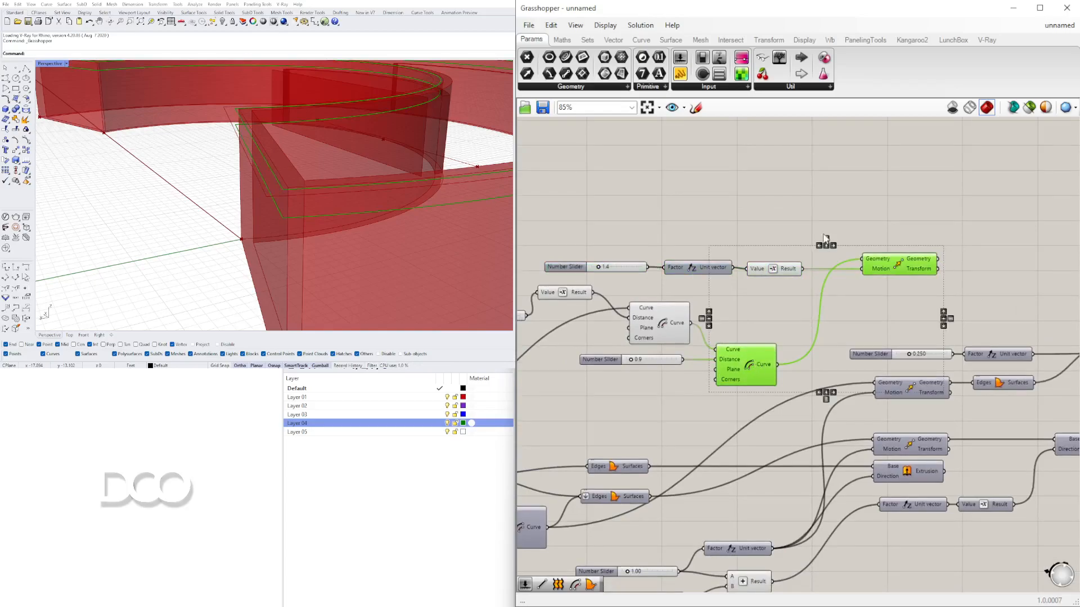
{"action": "left_click", "coordinate": [676, 316]}
{"action": "left_click", "coordinate": [899, 264], "text": "shift"}
{"action": "right_click_drag", "start_coordinate": [461, 210], "coordinate": [393, 521]}
{"action": "double_click", "coordinate": [995, 285]}
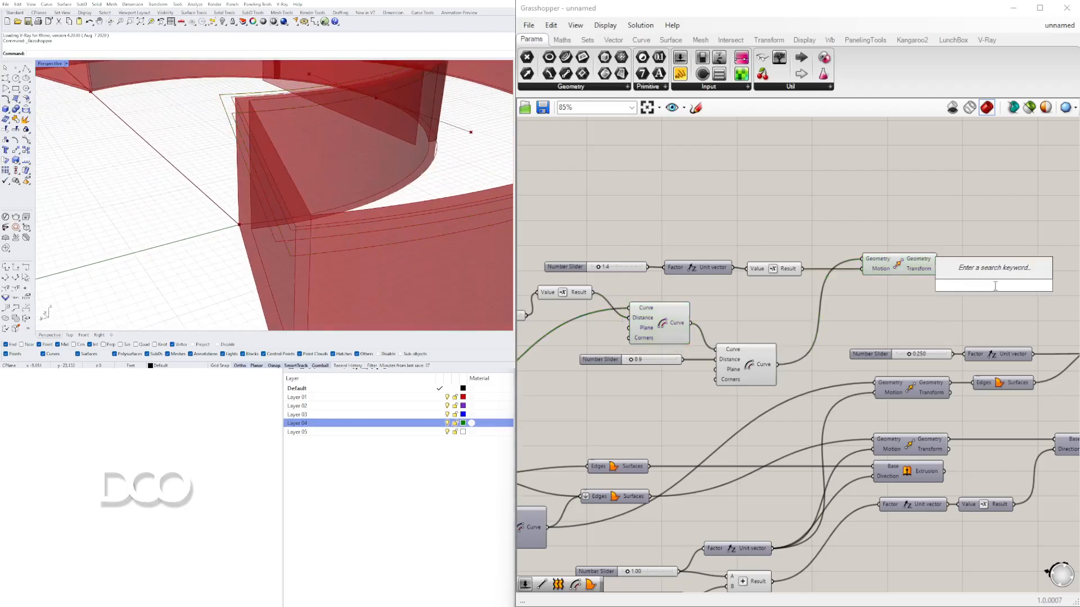
{"action": "type", "text": "LOFT"}
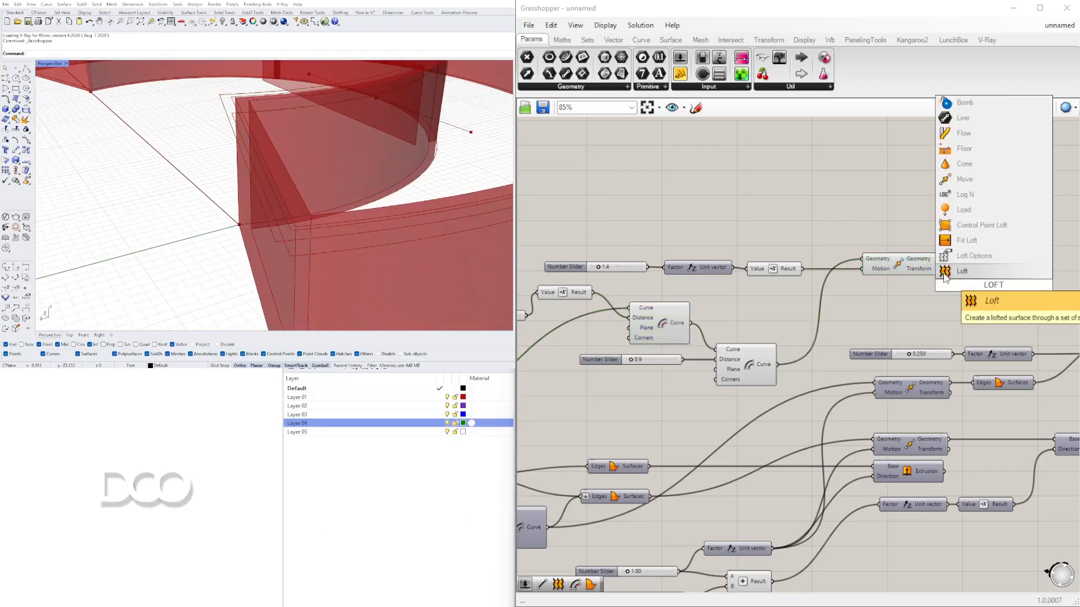
{"action": "left_click", "coordinate": [945, 276]}
{"action": "left_click", "coordinate": [667, 335]}
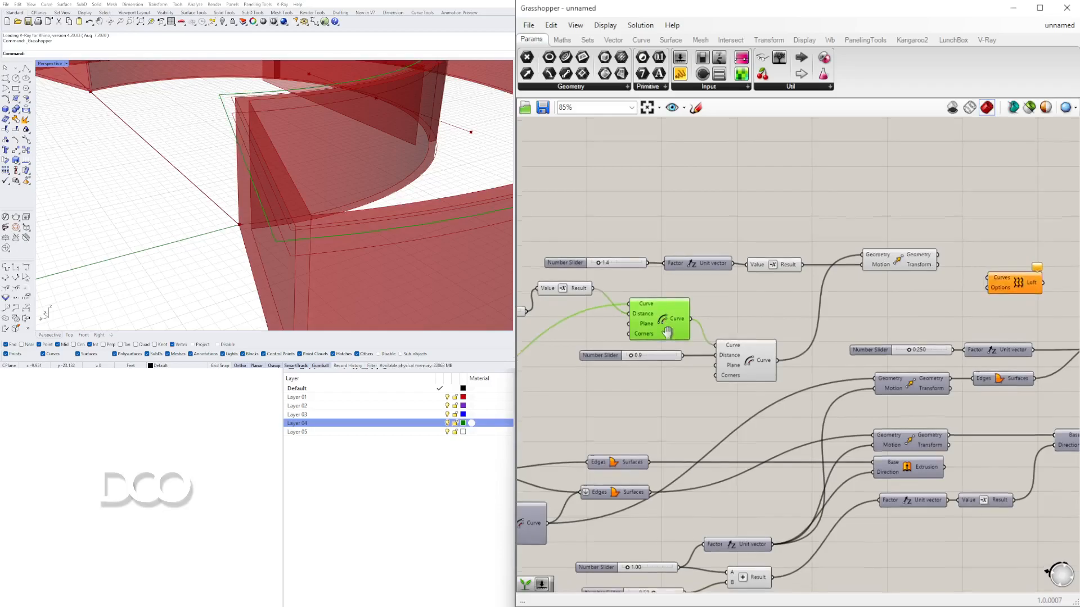
{"action": "right_click_drag", "start_coordinate": [667, 334], "coordinate": [667, 303]}
{"action": "mouse_move", "coordinate": [243, 207]}
{"action": "right_mouse_down"}
{"action": "mouse_move", "coordinate": [212, 132]}
{"action": "mouse_move", "coordinate": [228, 208]}
{"action": "right_mouse_up"}
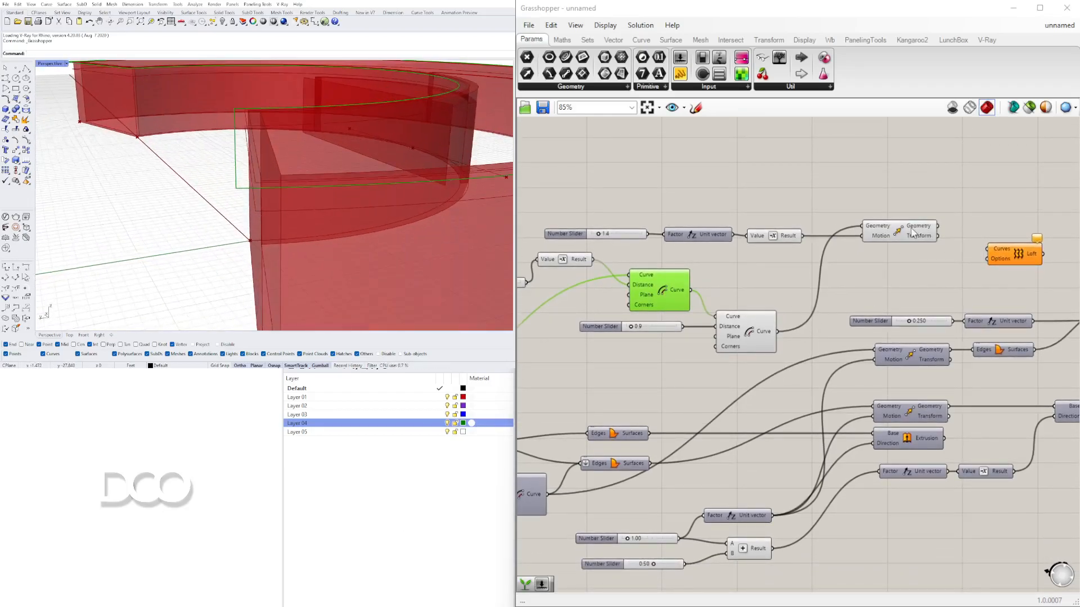
{"action": "left_click_drag", "start_coordinate": [691, 290], "coordinate": [988, 249]}
- Also connect the Move's Geometry output to the Loft Curves input and set that input to Flatten
{"action": "scroll", "coordinate": [859, 230], "scroll_direction": "up", "scroll_amount": 5}
{"action": "scroll", "coordinate": [860, 231], "scroll_direction": "down", "scroll_amount": 2}
{"action": "left_click", "coordinate": [731, 226]}
{"action": "left_click_drag", "start_coordinate": [786, 219], "coordinate": [867, 257]}
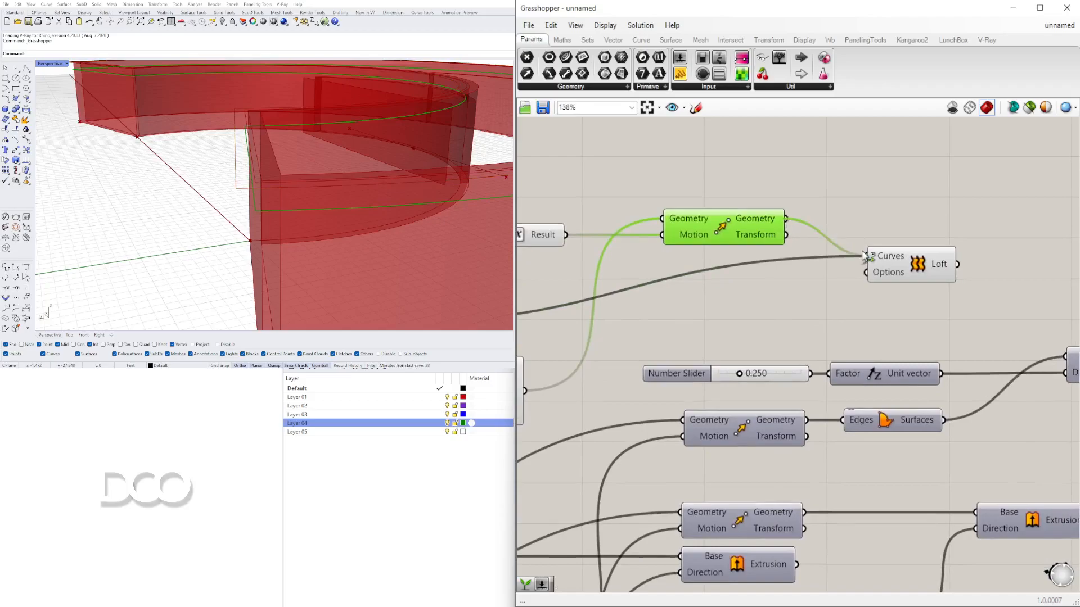
{"action": "left_click", "coordinate": [892, 264]}
{"action": "scroll", "coordinate": [892, 264], "scroll_direction": "up", "scroll_amount": 5}
{"action": "right_click", "coordinate": [891, 254]}
{"action": "left_click", "coordinate": [921, 347]}
{"action": "right_click_drag", "start_coordinate": [236, 211], "coordinate": [217, 149]}
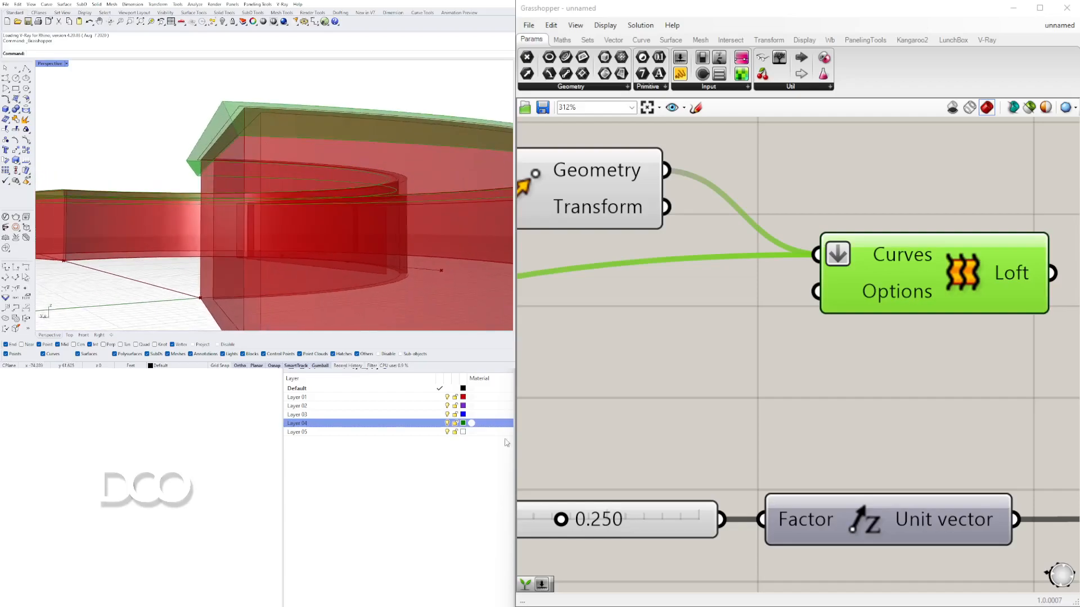
- Set the slider feeding the Negative for the first offset to 1.3
{"action": "scroll", "coordinate": [896, 256], "scroll_direction": "down", "scroll_amount": 3}
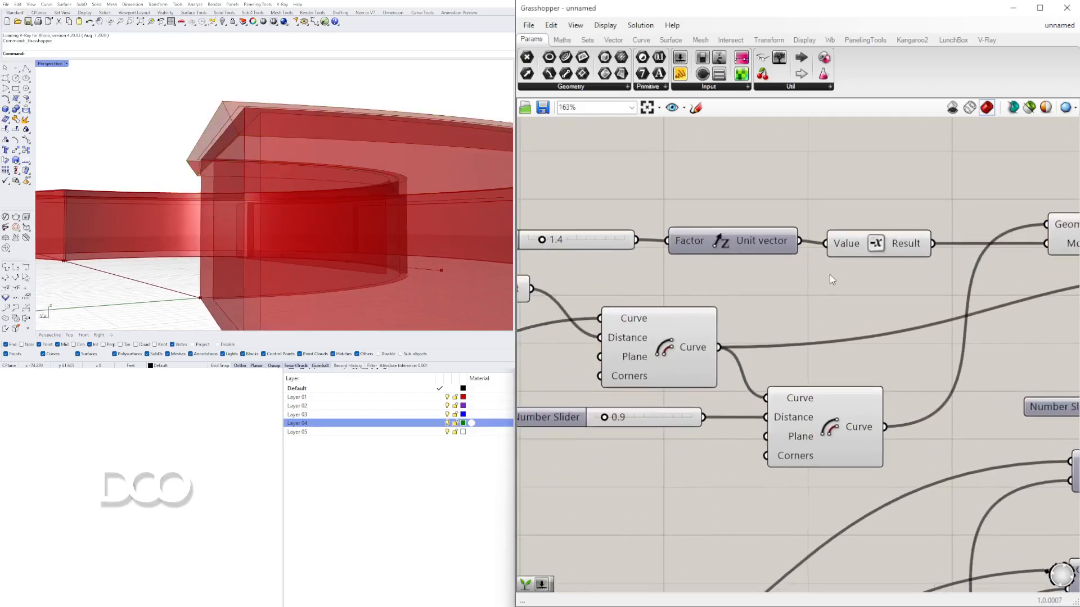
{"action": "scroll", "coordinate": [829, 276], "scroll_direction": "down", "scroll_amount": 3}
{"action": "right_click_drag", "start_coordinate": [550, 327], "coordinate": [671, 328]}
{"action": "scroll", "coordinate": [671, 326], "scroll_direction": "up", "scroll_amount": 8}
{"action": "mouse_move", "coordinate": [678, 305]}
{"action": "left_mouse_down"}
{"action": "mouse_move", "coordinate": [741, 307]}
{"action": "mouse_move", "coordinate": [677, 306]}
{"action": "mouse_move", "coordinate": [687, 306]}
{"action": "left_mouse_up"}
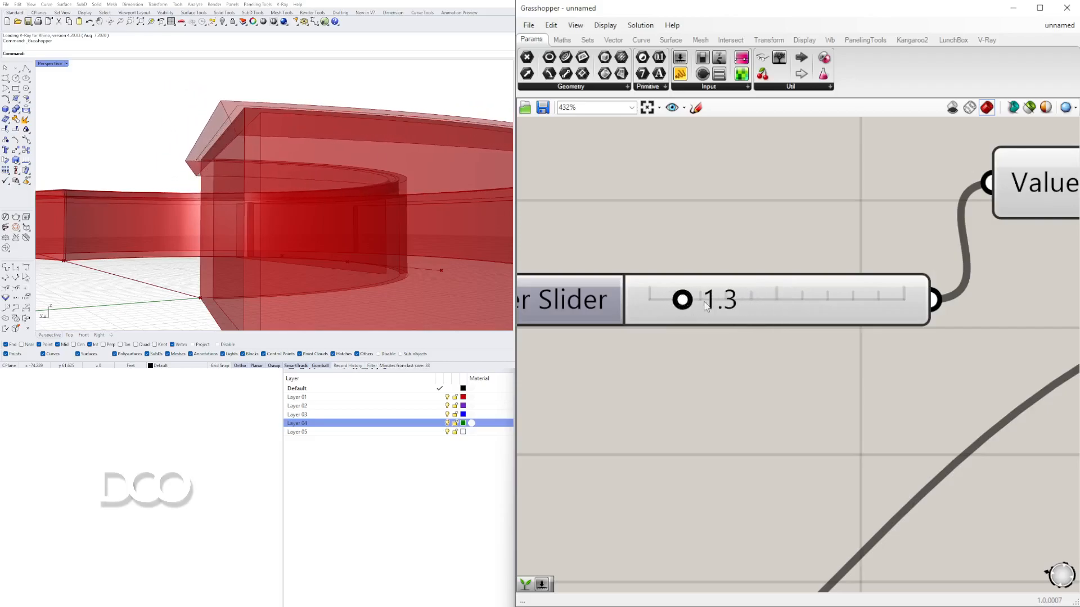
{"action": "scroll", "coordinate": [687, 306], "scroll_direction": "down", "scroll_amount": 3}
{"action": "right_click_drag", "start_coordinate": [688, 306], "coordinate": [536, 299]}
{"action": "right_click_drag", "start_coordinate": [343, 127], "coordinate": [309, 225]}
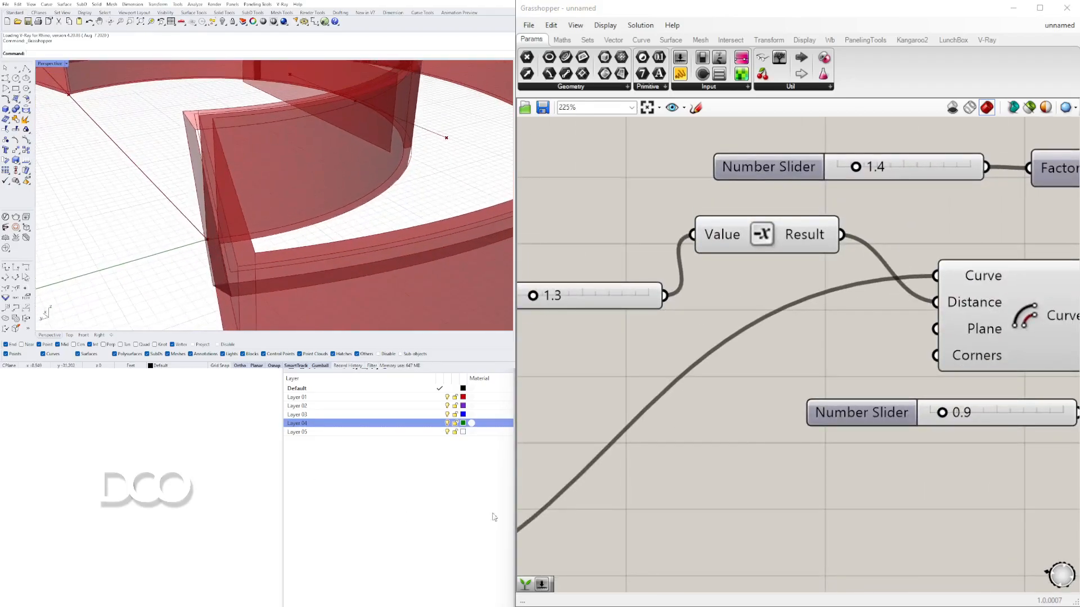
- Set the second Offset Curve's distance slider to 1.1
{"action": "right_click_drag", "start_coordinate": [929, 440], "coordinate": [880, 420]}
{"action": "scroll", "coordinate": [879, 411], "scroll_direction": "up", "scroll_amount": 3}
{"action": "mouse_move", "coordinate": [901, 385]}
{"action": "left_mouse_down"}
{"action": "mouse_move", "coordinate": [915, 386]}
{"action": "mouse_move", "coordinate": [905, 386]}
{"action": "left_mouse_up"}
{"action": "right_click_drag", "start_coordinate": [368, 250], "coordinate": [311, 166]}
{"action": "scroll", "coordinate": [229, 131], "scroll_direction": "up", "scroll_amount": 5}
{"action": "scroll", "coordinate": [355, 142], "scroll_direction": "up", "scroll_amount": 4}
{"action": "scroll", "coordinate": [310, 168], "scroll_direction": "up", "scroll_amount": 2}
{"action": "scroll", "coordinate": [250, 84], "scroll_direction": "down", "scroll_amount": 3}
{"action": "scroll", "coordinate": [272, 101], "scroll_direction": "up", "scroll_amount": 2}
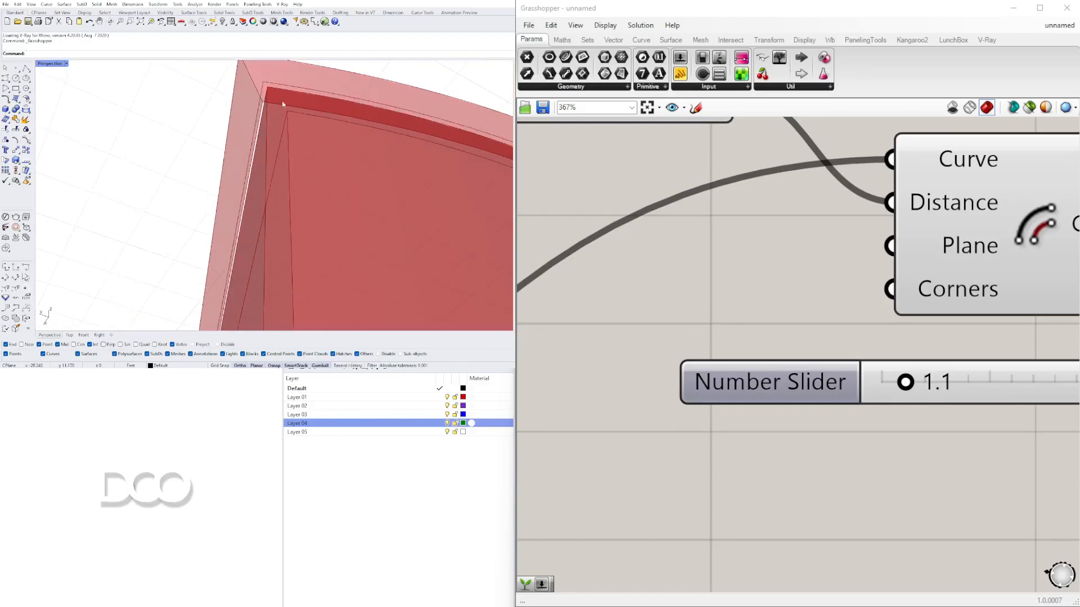
{"action": "scroll", "coordinate": [272, 101], "scroll_direction": "down", "scroll_amount": 8}
{"action": "right_click_drag", "start_coordinate": [376, 313], "coordinate": [285, 228]}
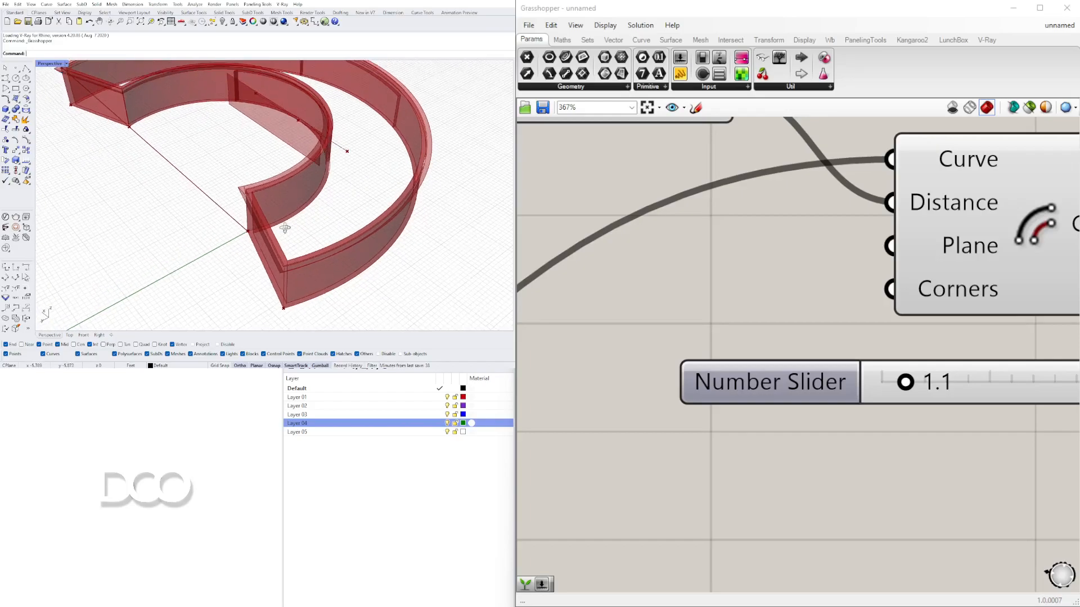
- Add a Cap Holes component and connect the Loft output to its Brep input
{"action": "scroll", "coordinate": [810, 264], "scroll_direction": "down", "scroll_amount": 7}
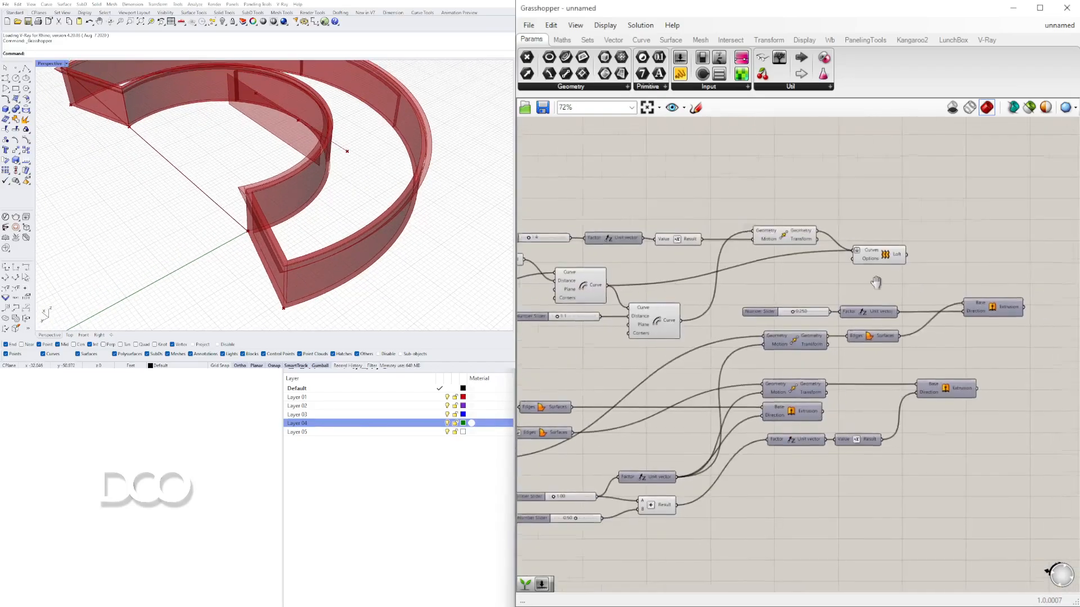
{"action": "left_click", "coordinate": [811, 260]}
{"action": "right_click_drag", "start_coordinate": [281, 180], "coordinate": [274, 195]}
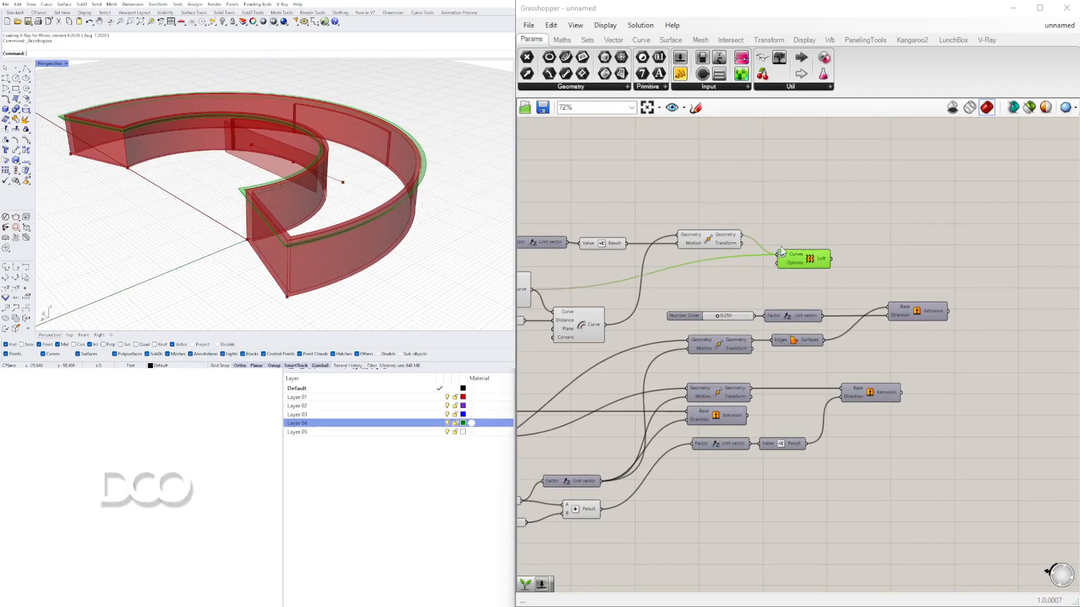
{"action": "scroll", "coordinate": [827, 242], "scroll_direction": "up", "scroll_amount": 4}
{"action": "double_click", "coordinate": [941, 284]}
{"action": "type", "text": "CA"}
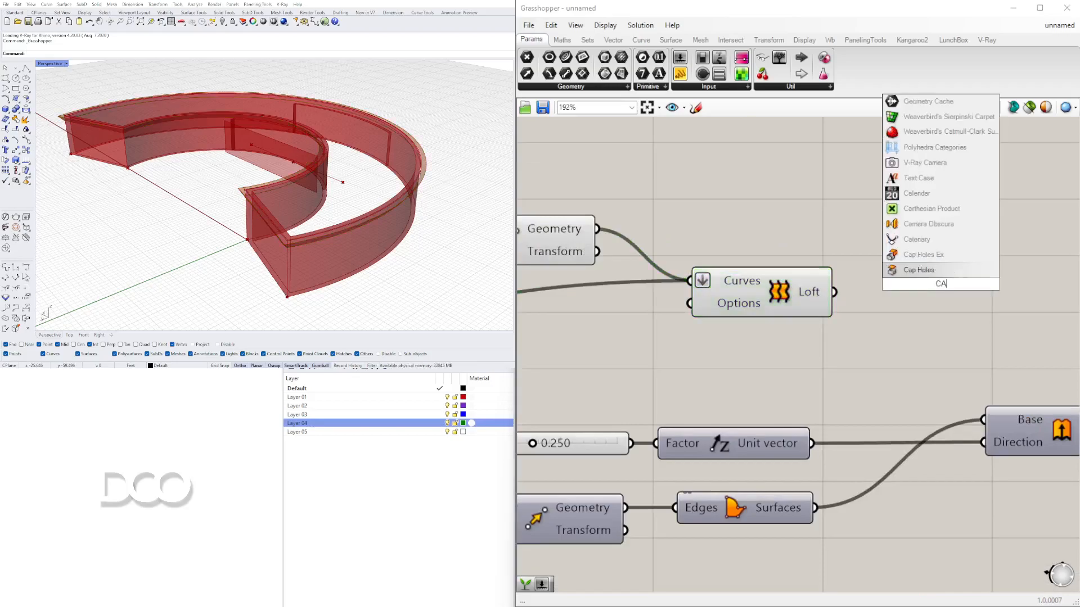
{"action": "left_click", "coordinate": [923, 269]}
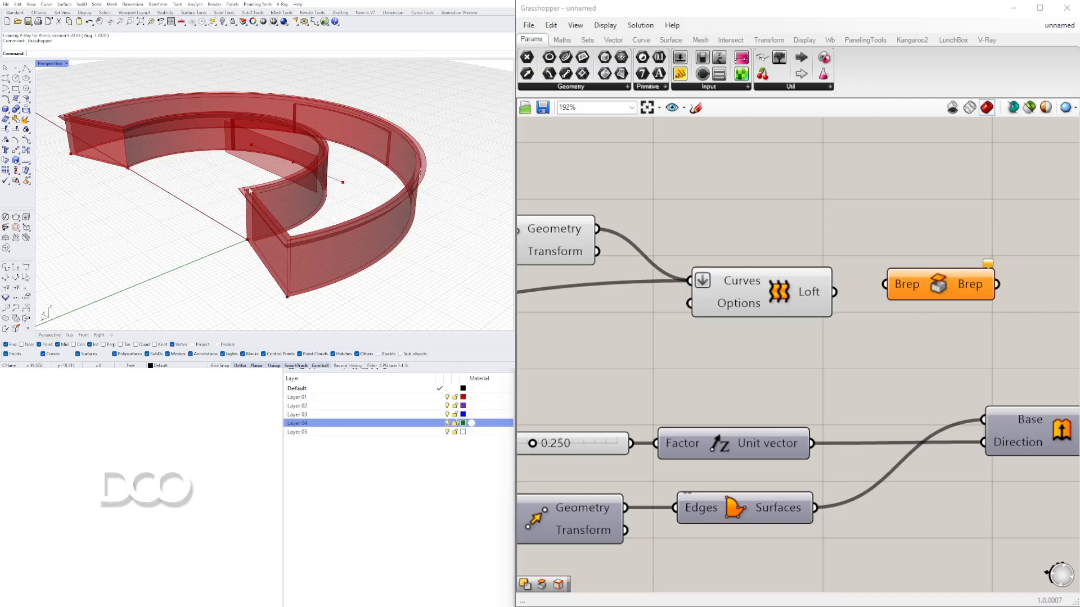
{"action": "left_click_drag", "start_coordinate": [835, 292], "coordinate": [915, 283]}
{"action": "scroll", "coordinate": [264, 197], "scroll_direction": "up", "scroll_amount": 5}
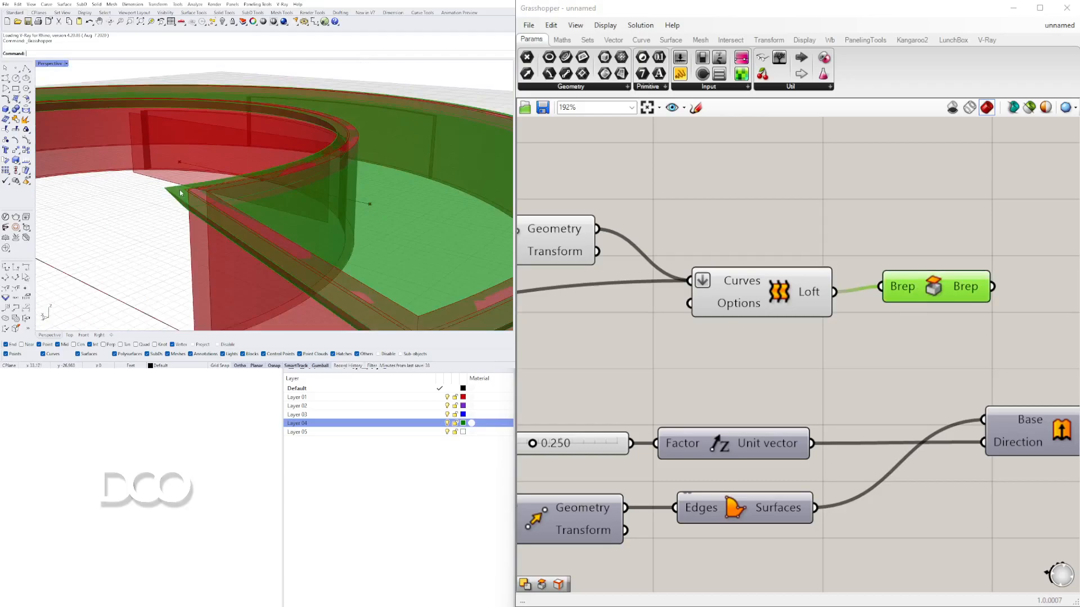
- Reposition the Cap Holes component on the canvas and inspect the capped loft in the viewport
{"action": "scroll", "coordinate": [178, 193], "scroll_direction": "down", "scroll_amount": 2}
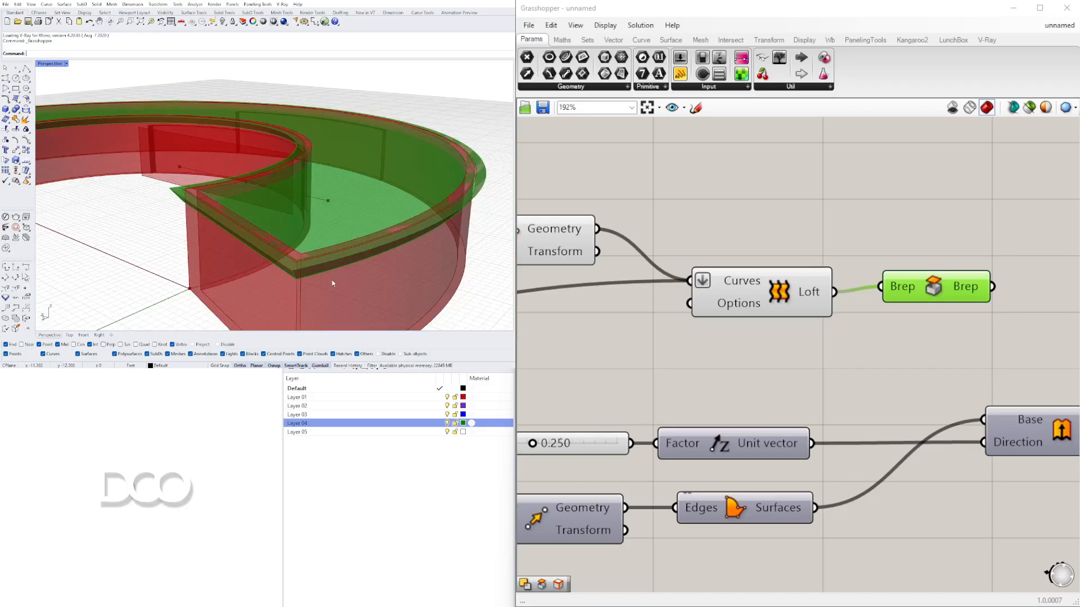
{"action": "scroll", "coordinate": [680, 234], "scroll_direction": "down", "scroll_amount": 4}
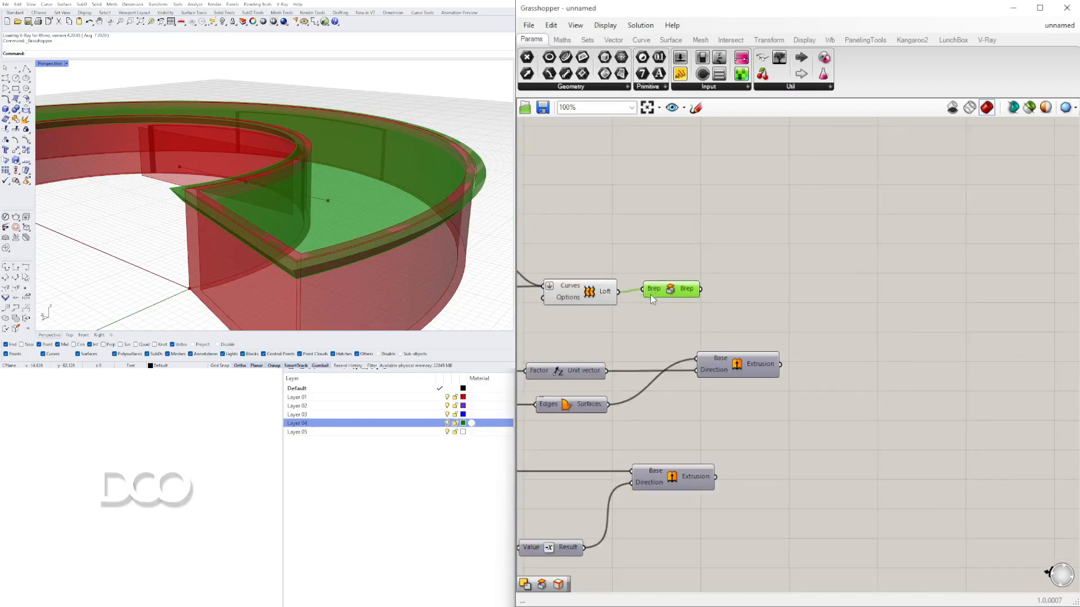
{"action": "right_click_drag", "start_coordinate": [646, 297], "coordinate": [835, 303]}
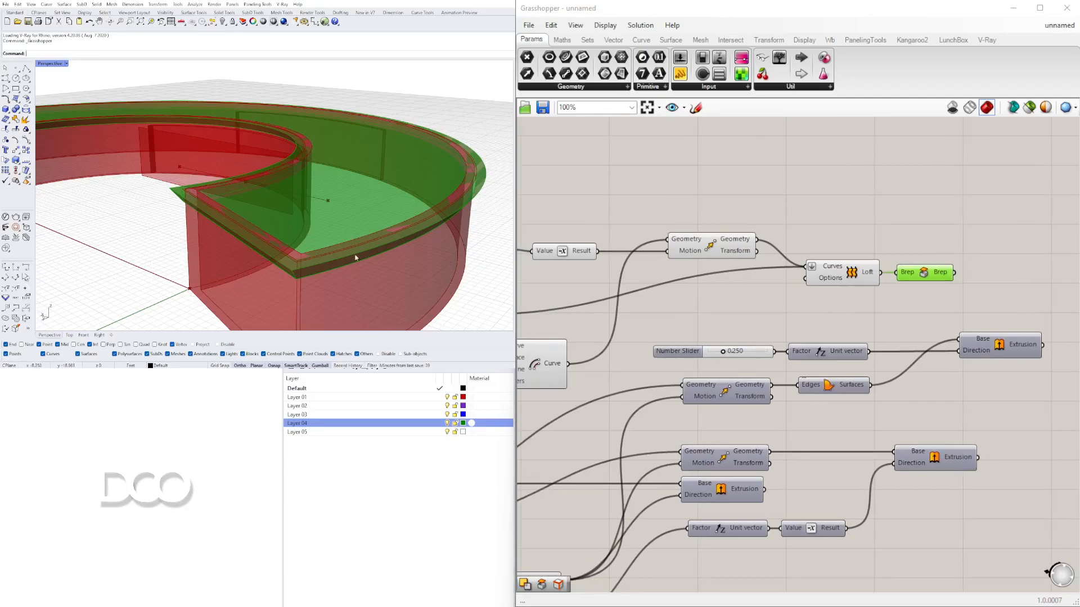
{"action": "scroll", "coordinate": [364, 218], "scroll_direction": "down", "scroll_amount": 5}
{"action": "scroll", "coordinate": [267, 235], "scroll_direction": "up", "scroll_amount": 5}
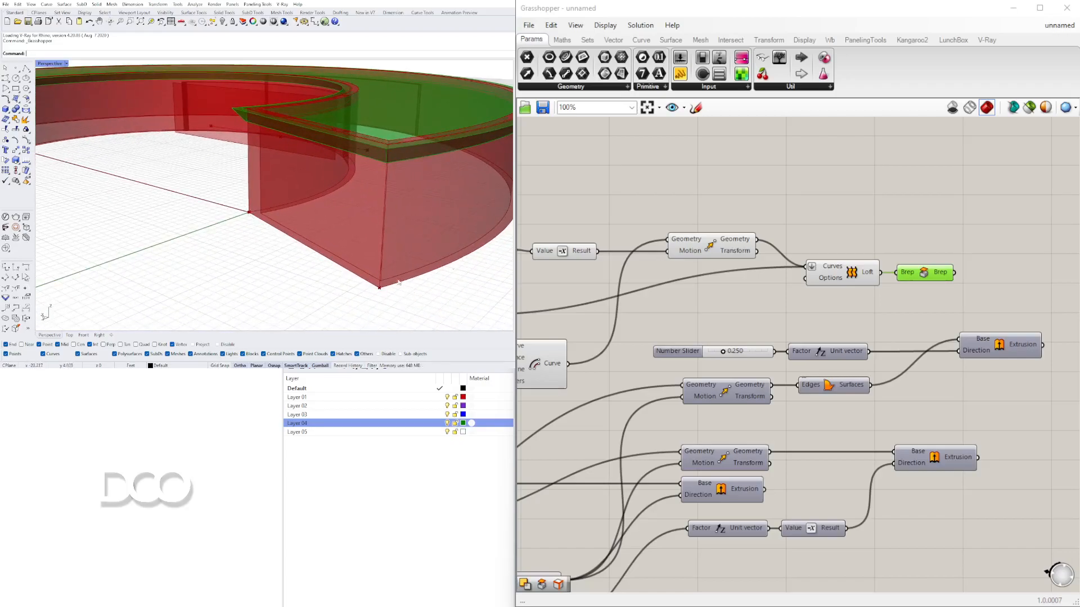
{"action": "scroll", "coordinate": [285, 238], "scroll_direction": "down", "scroll_amount": 3}
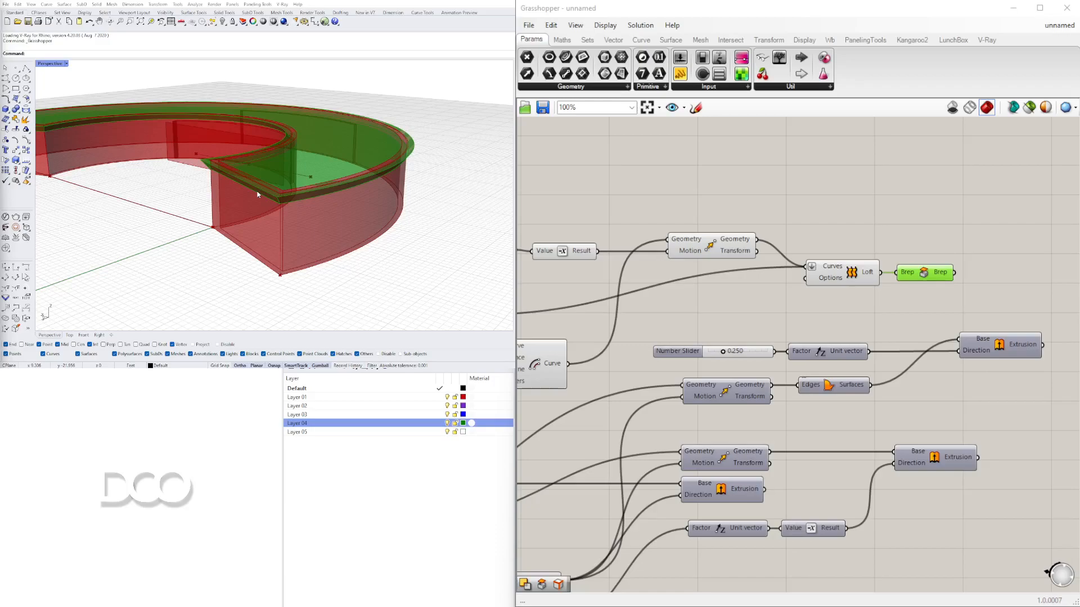
{"action": "left_click", "coordinate": [941, 177]}
{"action": "left_click", "coordinate": [938, 274]}
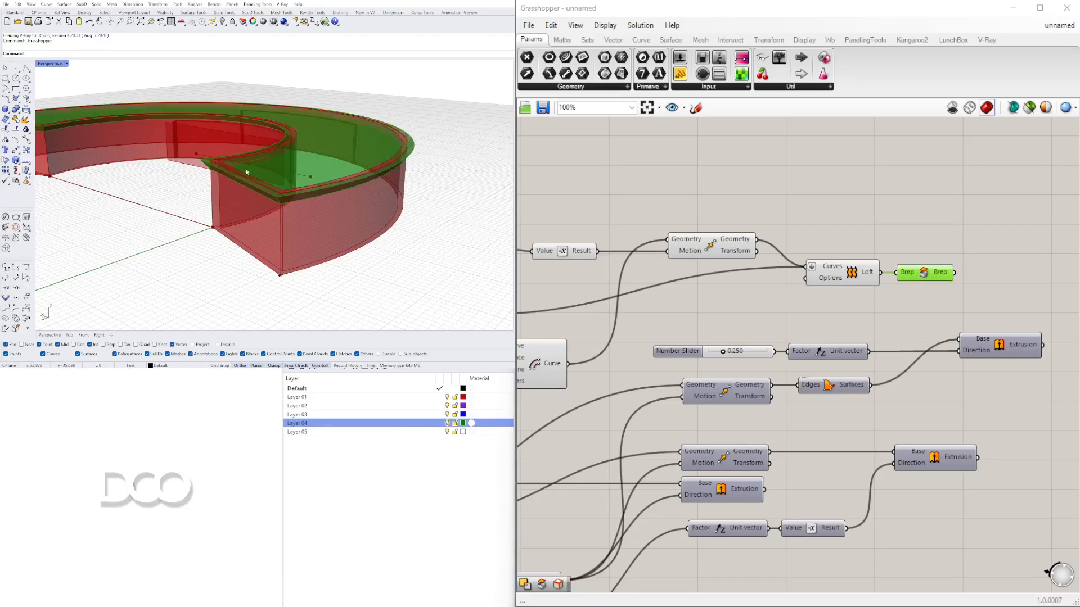
- Add a Boundary Surfaces component and connect the joined curves output to its Edges input
{"action": "right_click_drag", "start_coordinate": [629, 311], "coordinate": [834, 286]}
{"action": "right_click_drag", "start_coordinate": [760, 313], "coordinate": [845, 298]}
{"action": "right_click_drag", "start_coordinate": [736, 275], "coordinate": [821, 272]}
{"action": "scroll", "coordinate": [822, 277], "scroll_direction": "down", "scroll_amount": 2}
{"action": "right_click_drag", "start_coordinate": [730, 357], "coordinate": [922, 318]}
{"action": "right_click_drag", "start_coordinate": [645, 352], "coordinate": [886, 340]}
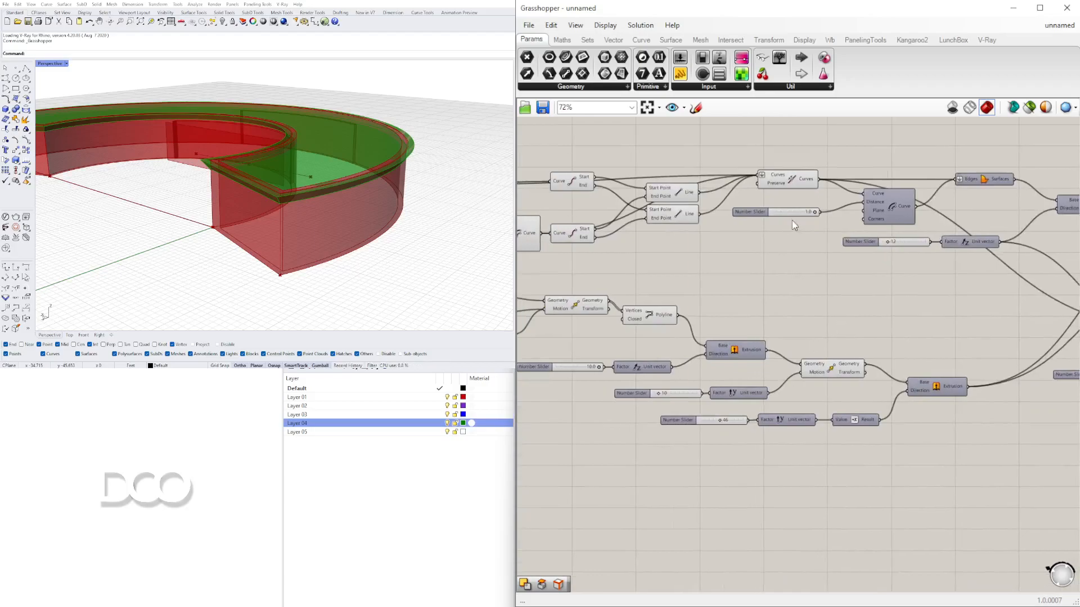
{"action": "left_click", "coordinate": [792, 186]}
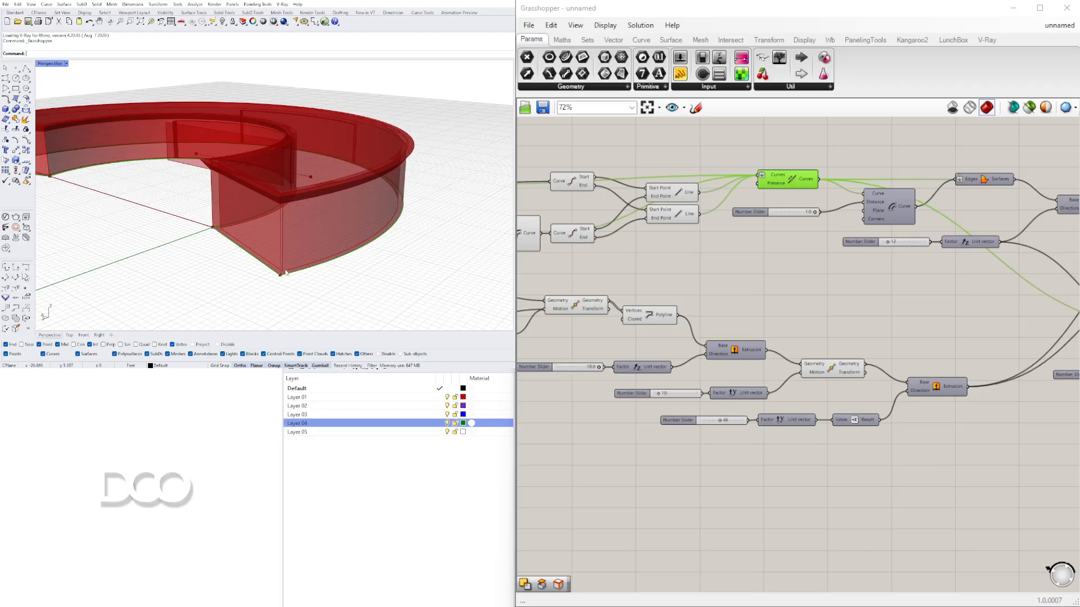
{"action": "scroll", "coordinate": [767, 197], "scroll_direction": "up", "scroll_amount": 2}
{"action": "double_click", "coordinate": [766, 248]}
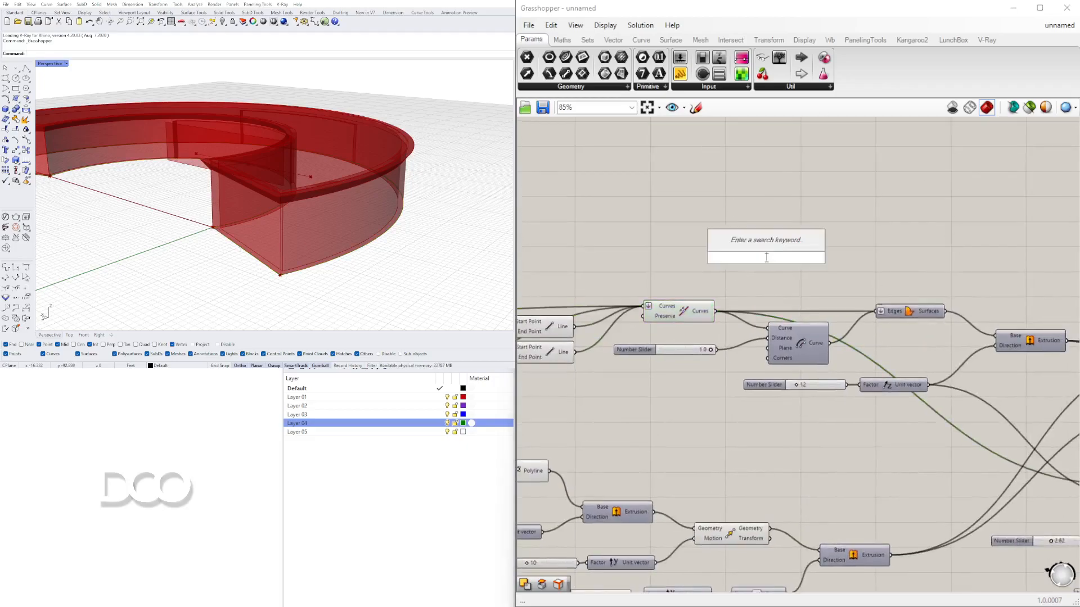
{"action": "type", "text": "bou"}
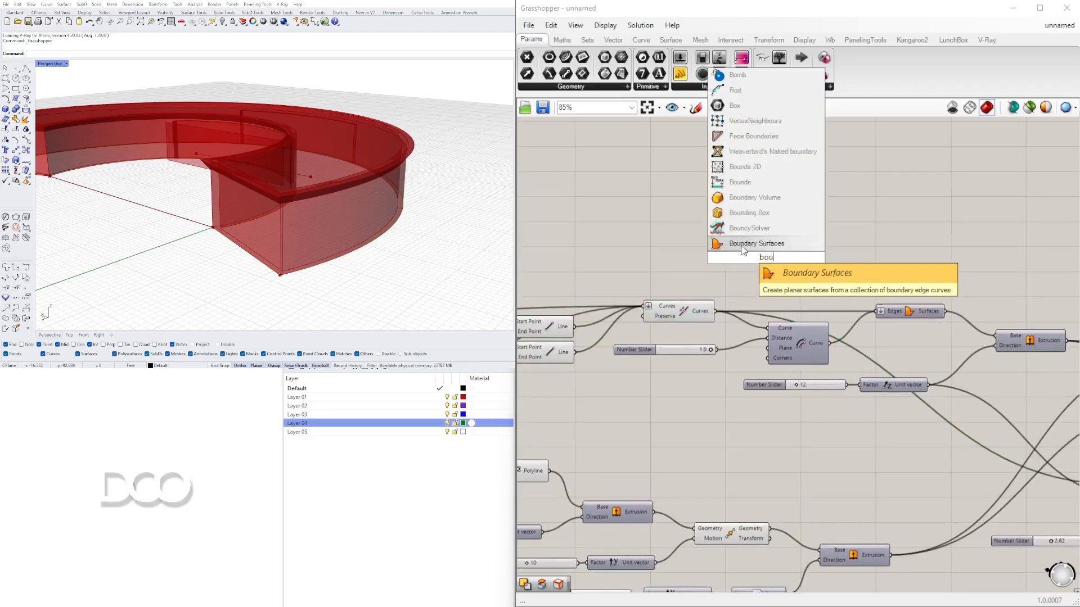
{"action": "left_click", "coordinate": [743, 246]}
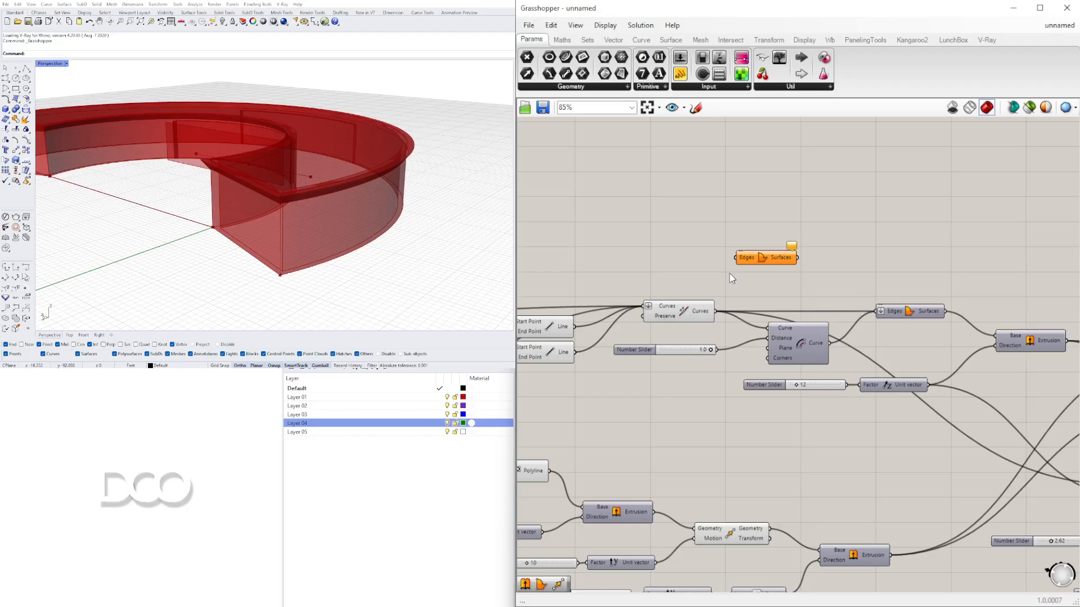
{"action": "left_click", "coordinate": [694, 311]}
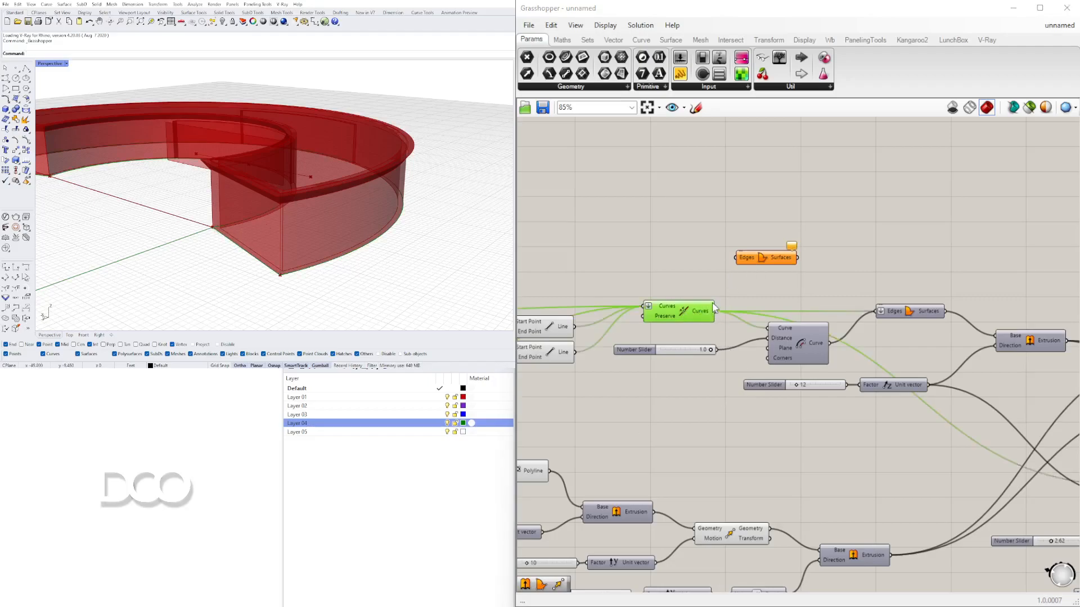
{"action": "mouse_move", "coordinate": [714, 311]}
{"action": "left_mouse_down"}
{"action": "mouse_move", "coordinate": [737, 257]}
{"action": "mouse_move", "coordinate": [894, 254]}
{"action": "left_mouse_up"}
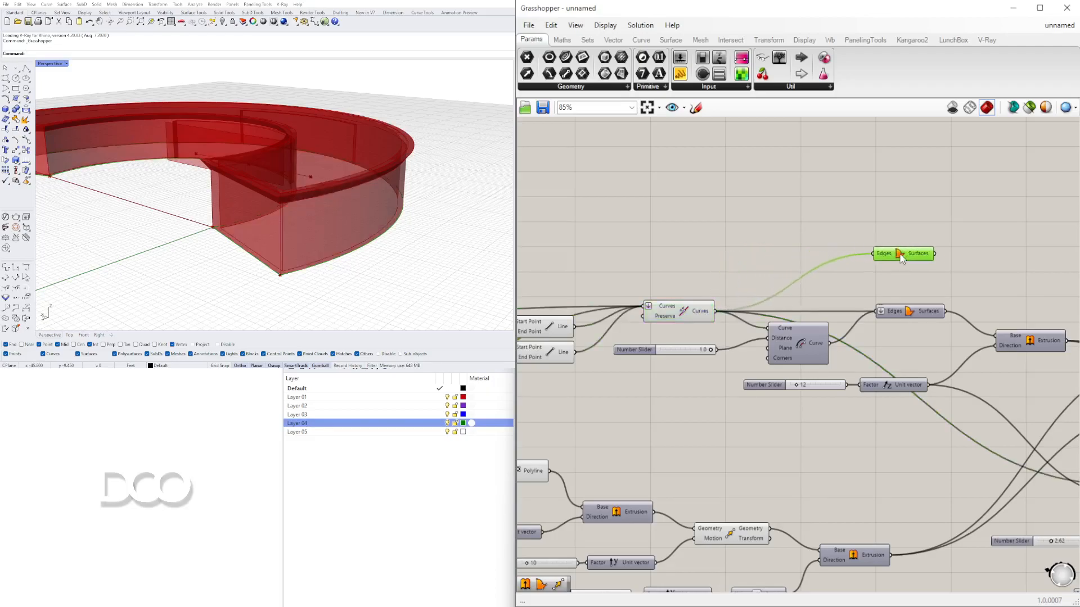
- Add an Extrude component and connect the new Boundary Surfaces output to its Base input
{"action": "right_click_drag", "start_coordinate": [216, 253], "coordinate": [263, 180]}
{"action": "right_click_drag", "start_coordinate": [348, 181], "coordinate": [316, 251]}
{"action": "right_click_drag", "start_coordinate": [928, 264], "coordinate": [569, 275]}
{"action": "scroll", "coordinate": [546, 263], "scroll_direction": "down", "scroll_amount": 1}
{"action": "left_click_drag", "start_coordinate": [546, 262], "coordinate": [950, 253]}
{"action": "right_click_drag", "start_coordinate": [988, 287], "coordinate": [982, 254]}
{"action": "left_click_drag", "start_coordinate": [949, 225], "coordinate": [690, 224]}
{"action": "left_click", "coordinate": [782, 324]}
{"action": "right_click_drag", "start_coordinate": [780, 343], "coordinate": [944, 313]}
{"action": "left_click", "coordinate": [795, 283]}
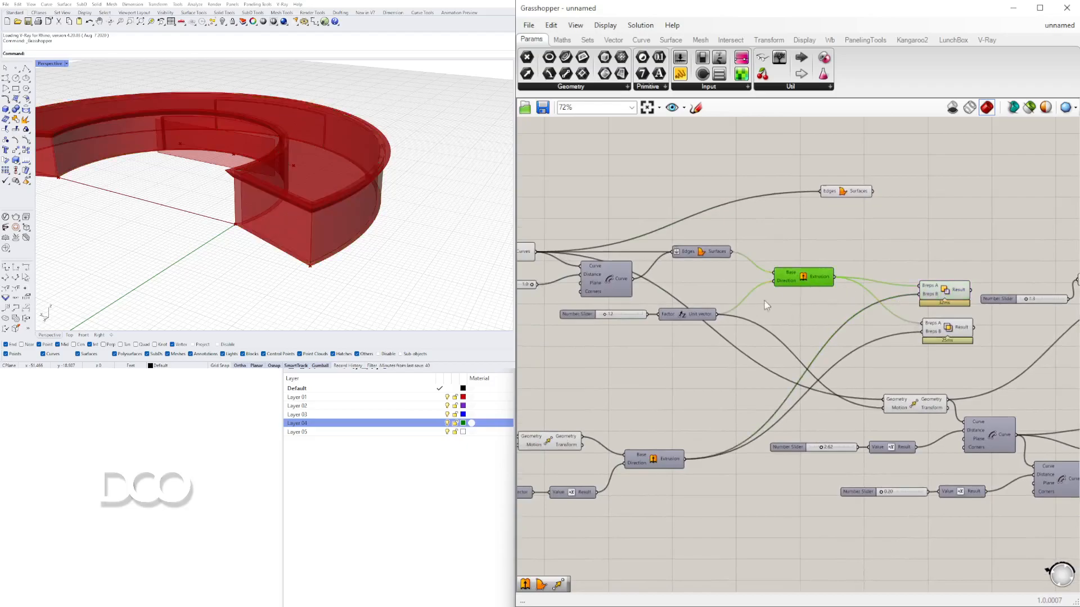
{"action": "scroll", "coordinate": [611, 313], "scroll_direction": "up", "scroll_amount": 3}
{"action": "scroll", "coordinate": [753, 313], "scroll_direction": "down", "scroll_amount": 2}
{"action": "right_click_drag", "start_coordinate": [983, 168], "coordinate": [906, 236]}
{"action": "left_click_drag", "start_coordinate": [894, 218], "coordinate": [836, 226]}
{"action": "scroll", "coordinate": [911, 257], "scroll_direction": "up", "scroll_amount": 1}
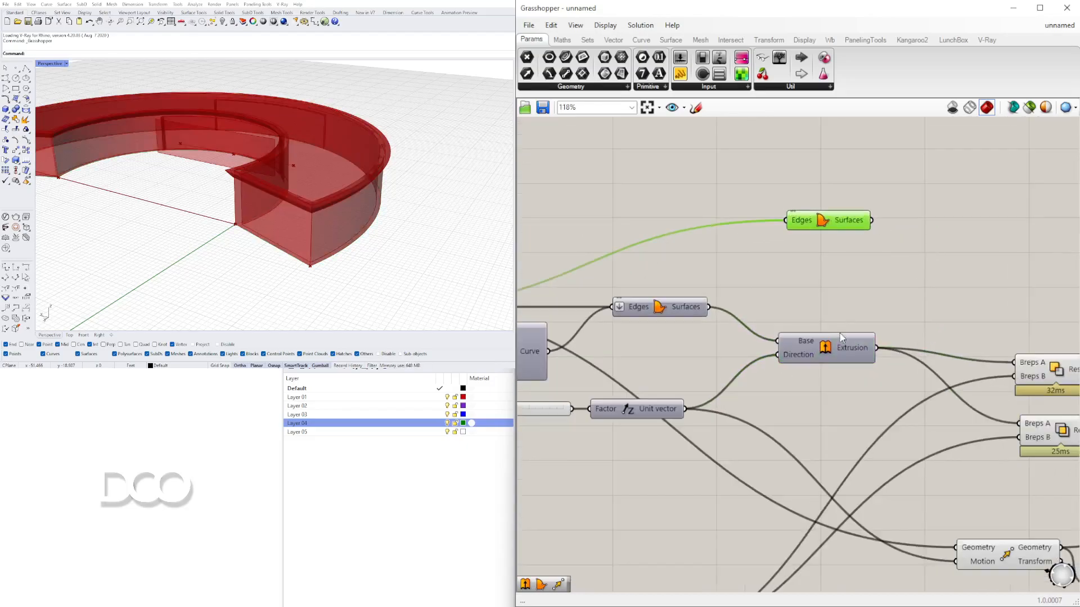
{"action": "right_click_drag", "start_coordinate": [849, 358], "coordinate": [902, 316]}
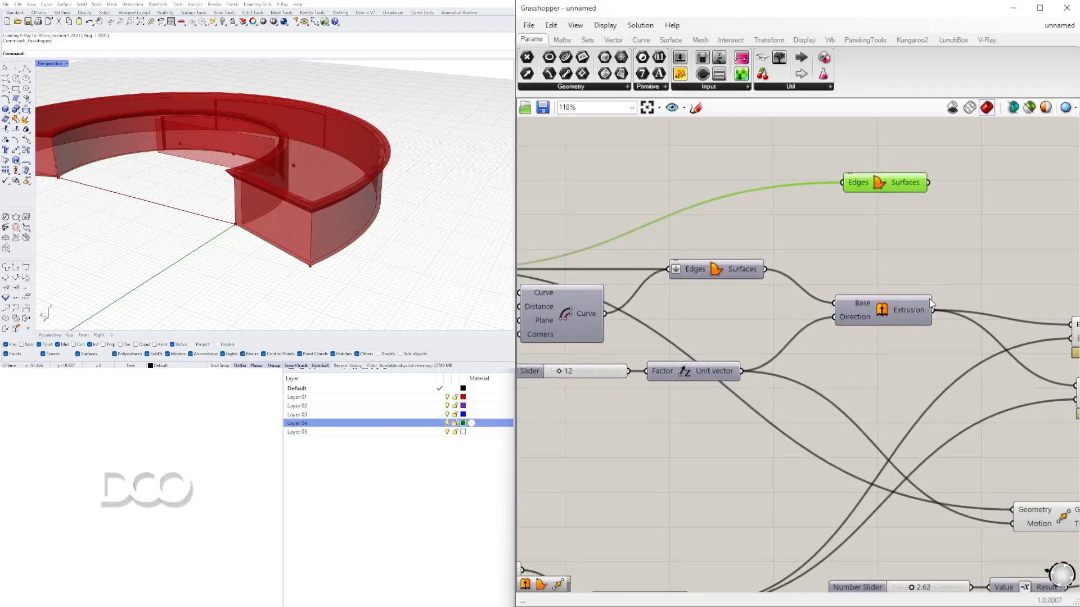
{"action": "double_click", "coordinate": [946, 260]}
{"action": "type", "text": "extr"}
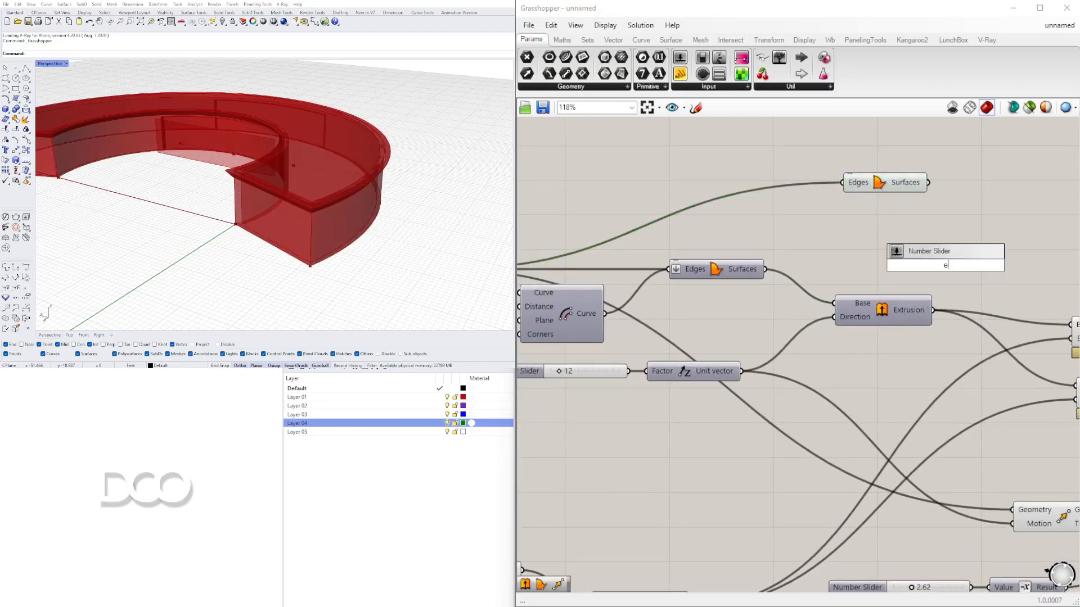
{"action": "left_click", "coordinate": [927, 252]}
{"action": "left_click_drag", "start_coordinate": [928, 258], "coordinate": [990, 214]}
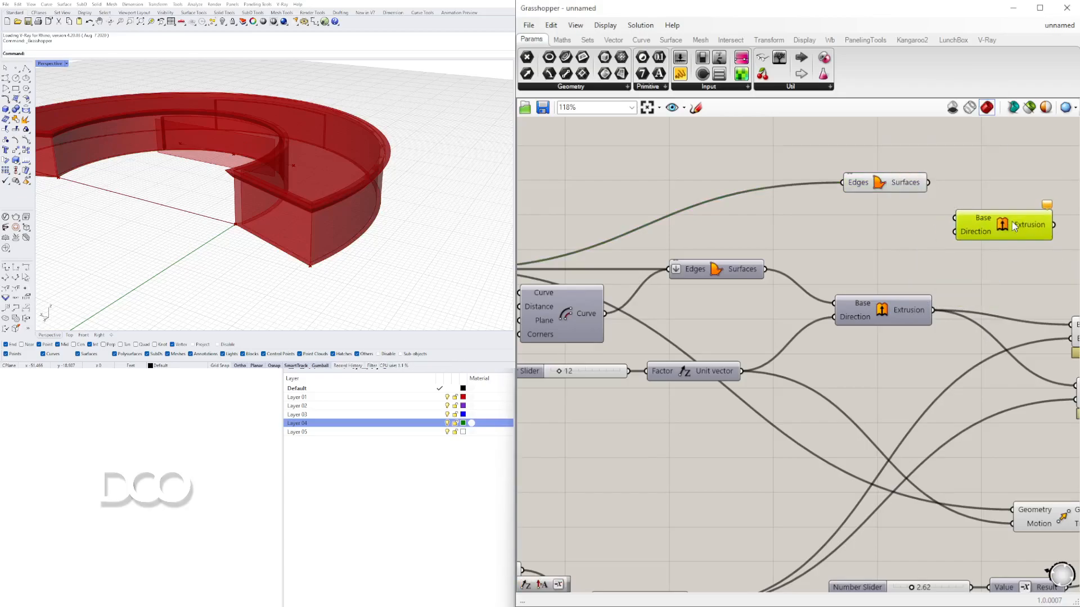
{"action": "left_click_drag", "start_coordinate": [928, 182], "coordinate": [958, 214]}
- Move the new Boundary Surfaces component and turn off its preview
{"action": "left_click", "coordinate": [869, 316]}
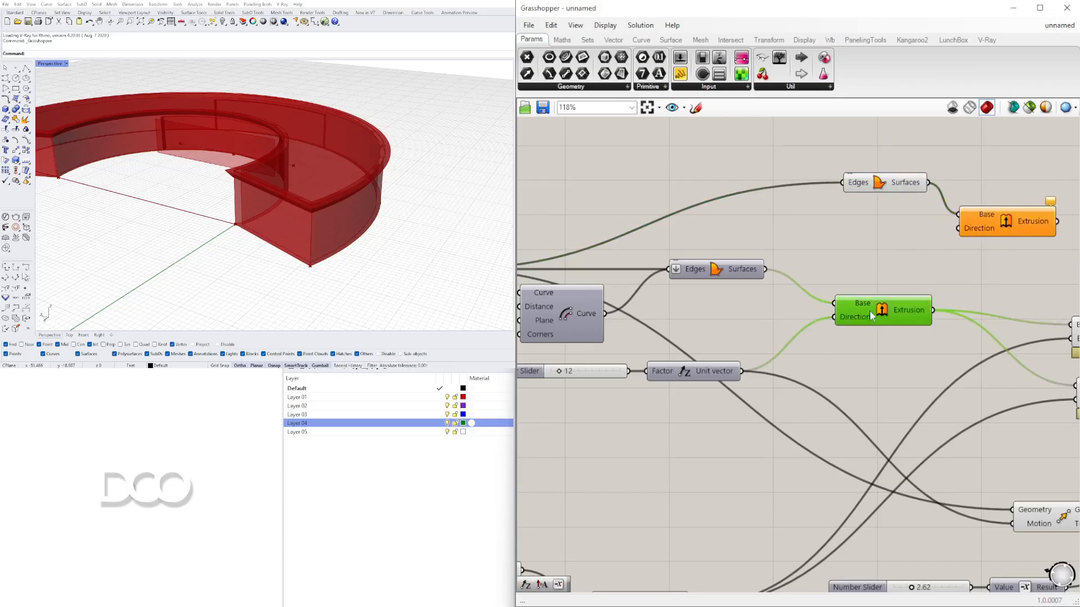
{"action": "left_click_drag", "start_coordinate": [883, 180], "coordinate": [837, 198]}
{"action": "right_click", "coordinate": [872, 201]}
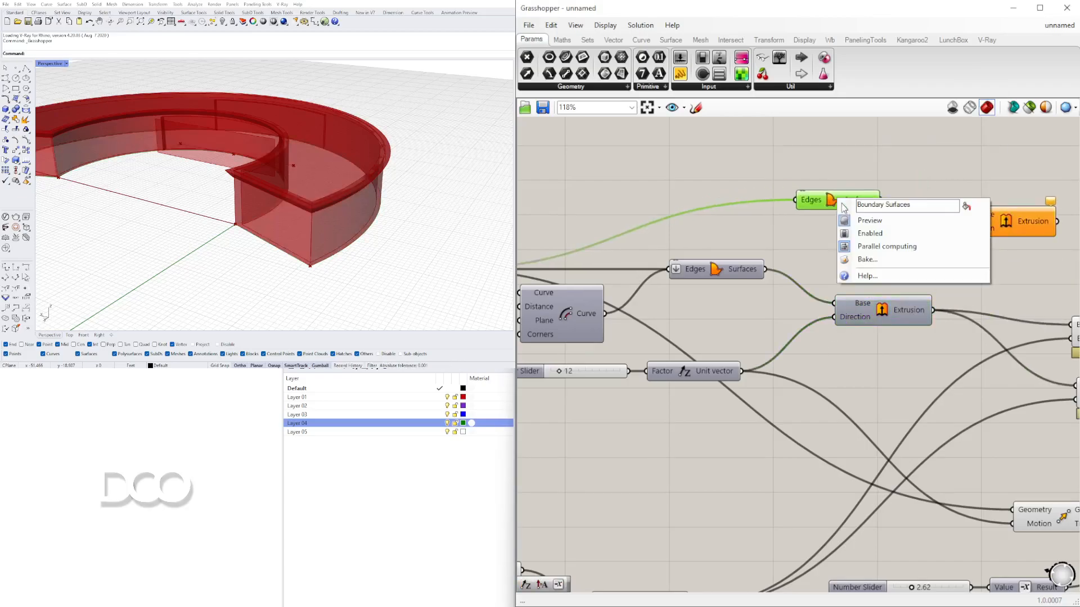
{"action": "left_click", "coordinate": [927, 223]}
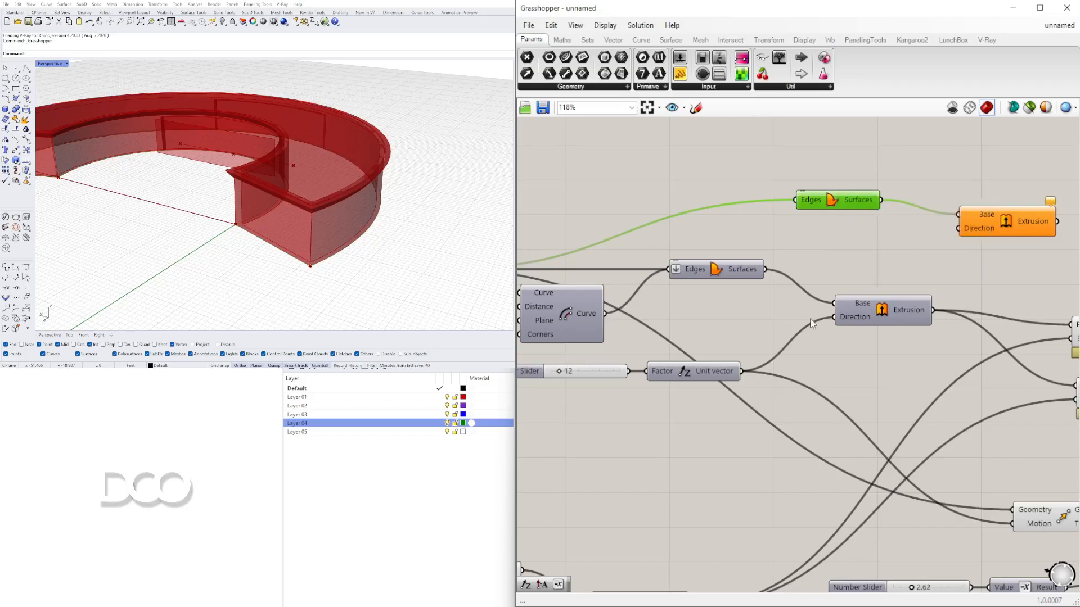
- Connect the existing Unit vector output to the new Extrude's Direction input and reposition the component
{"action": "left_click", "coordinate": [735, 374]}
{"action": "left_click_drag", "start_coordinate": [742, 372], "coordinate": [959, 228]}
{"action": "left_click", "coordinate": [856, 320]}
{"action": "left_click", "coordinate": [1000, 226]}
{"action": "right_click_drag", "start_coordinate": [999, 242], "coordinate": [919, 251]}
{"action": "scroll", "coordinate": [929, 287], "scroll_direction": "down", "scroll_amount": 1}
{"action": "right_click_drag", "start_coordinate": [930, 291], "coordinate": [740, 284]}
{"action": "left_click", "coordinate": [775, 244]}
{"action": "left_click", "coordinate": [736, 232]}
{"action": "right_click_drag", "start_coordinate": [815, 269], "coordinate": [637, 259]}
{"action": "scroll", "coordinate": [637, 259], "scroll_direction": "down", "scroll_amount": 3}
{"action": "scroll", "coordinate": [627, 247], "scroll_direction": "up", "scroll_amount": 2}
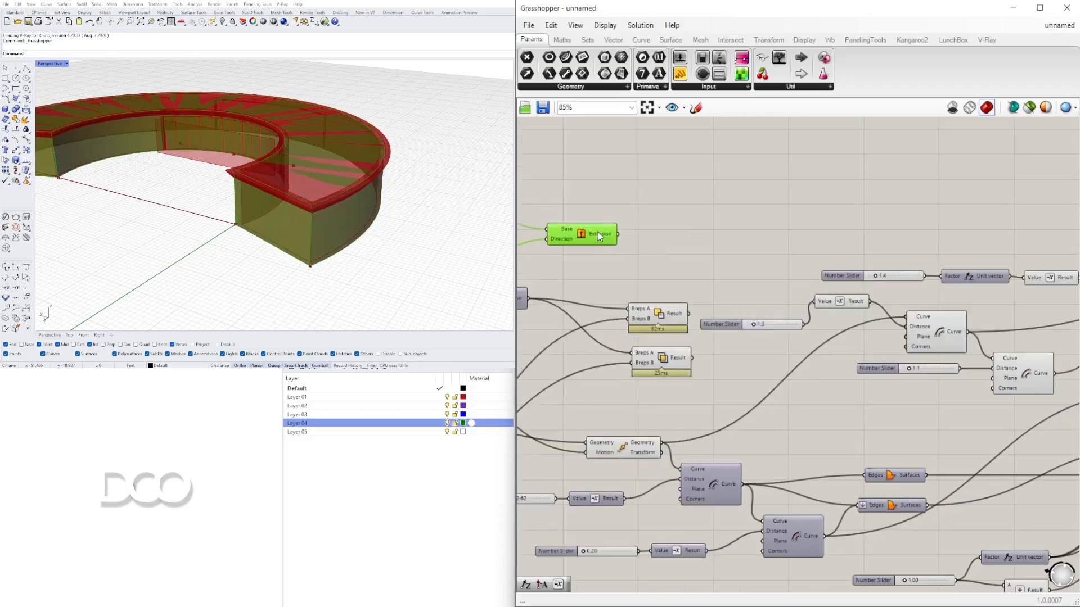
{"action": "right_click", "coordinate": [590, 241]}
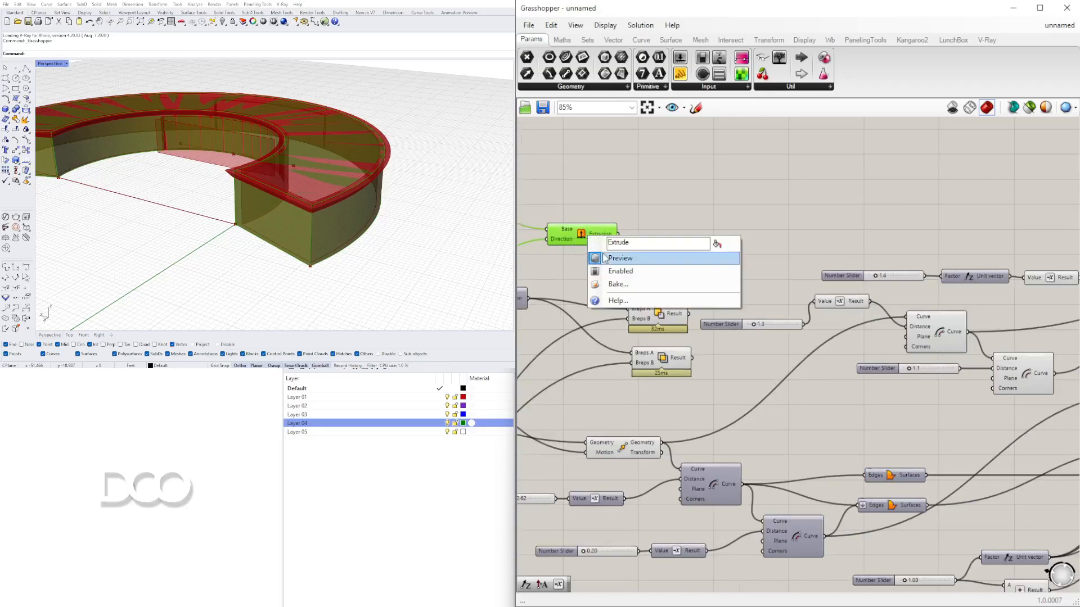
{"action": "left_click", "coordinate": [606, 258]}
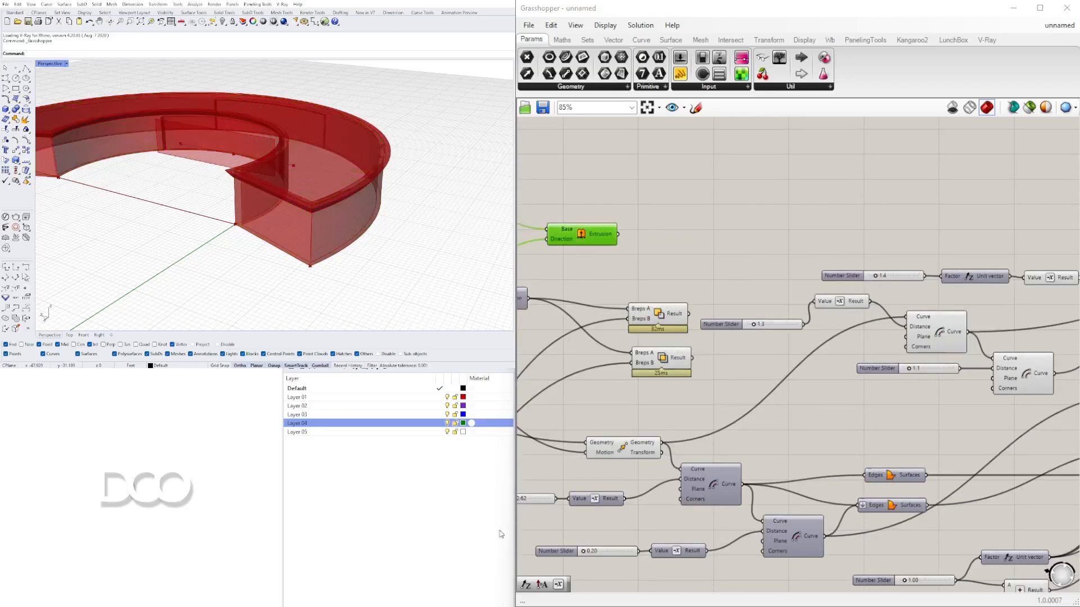
{"action": "right_click", "coordinate": [580, 242]}
{"action": "left_click", "coordinate": [606, 258]}
- Add a Solid Difference component and connect the Cap Holes output to its Breps A input
{"action": "right_click_drag", "start_coordinate": [302, 181], "coordinate": [313, 183]}
{"action": "scroll", "coordinate": [833, 181], "scroll_direction": "down", "scroll_amount": 4}
{"action": "right_click_drag", "start_coordinate": [1046, 229], "coordinate": [812, 285]}
{"action": "scroll", "coordinate": [812, 284], "scroll_direction": "up", "scroll_amount": 5}
{"action": "left_click", "coordinate": [820, 293]}
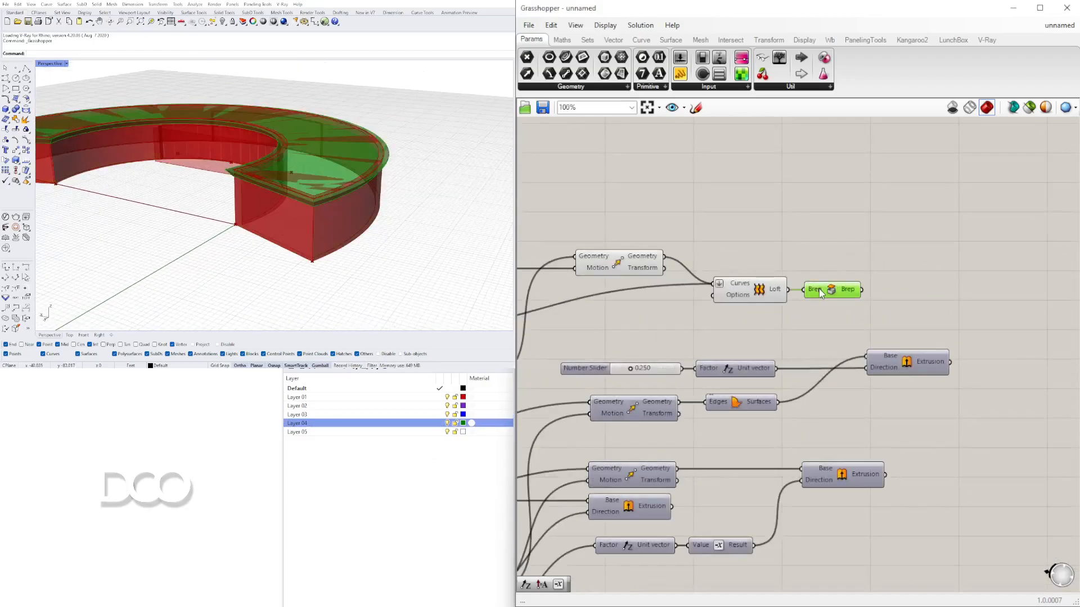
{"action": "scroll", "coordinate": [227, 171], "scroll_direction": "up", "scroll_amount": 3}
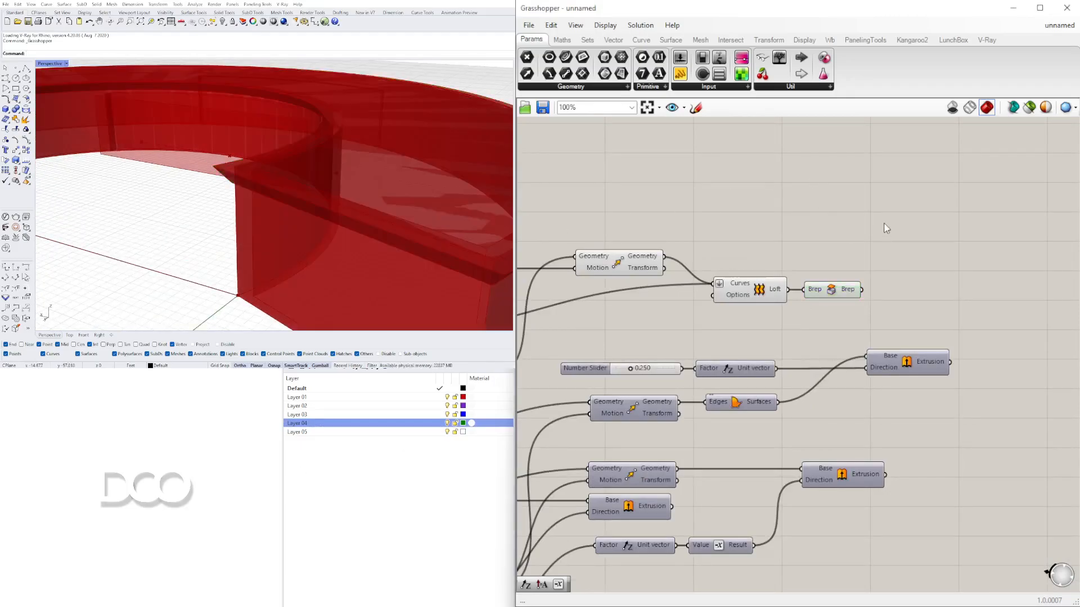
{"action": "double_click", "coordinate": [885, 223]}
{"action": "type", "text": "dif"}
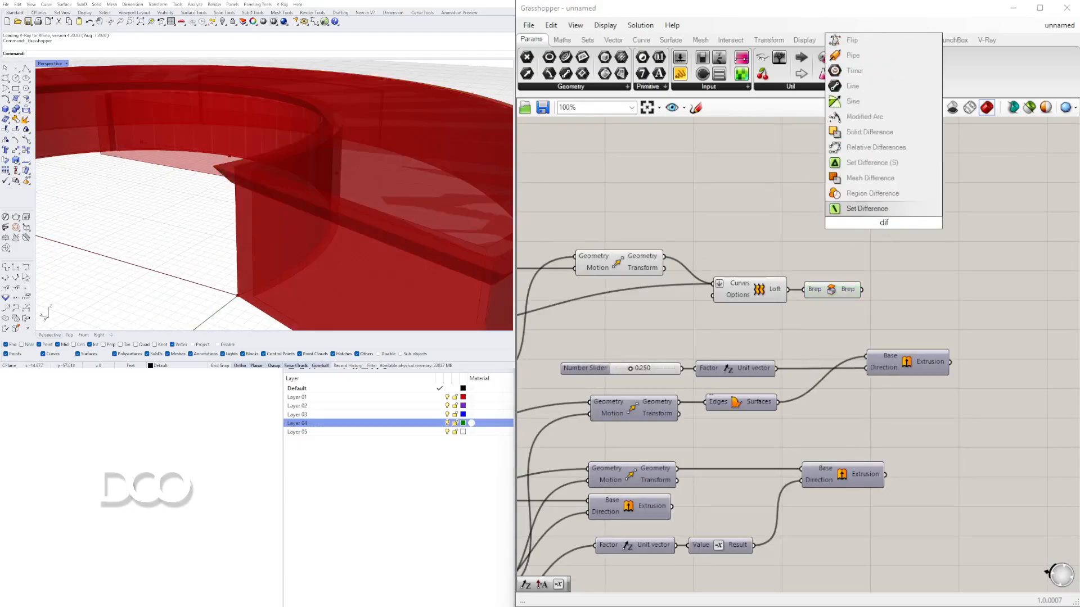
{"action": "left_click", "coordinate": [869, 131]}
{"action": "left_click_drag", "start_coordinate": [839, 294], "coordinate": [843, 282]}
{"action": "left_click_drag", "start_coordinate": [903, 210], "coordinate": [1011, 212]}
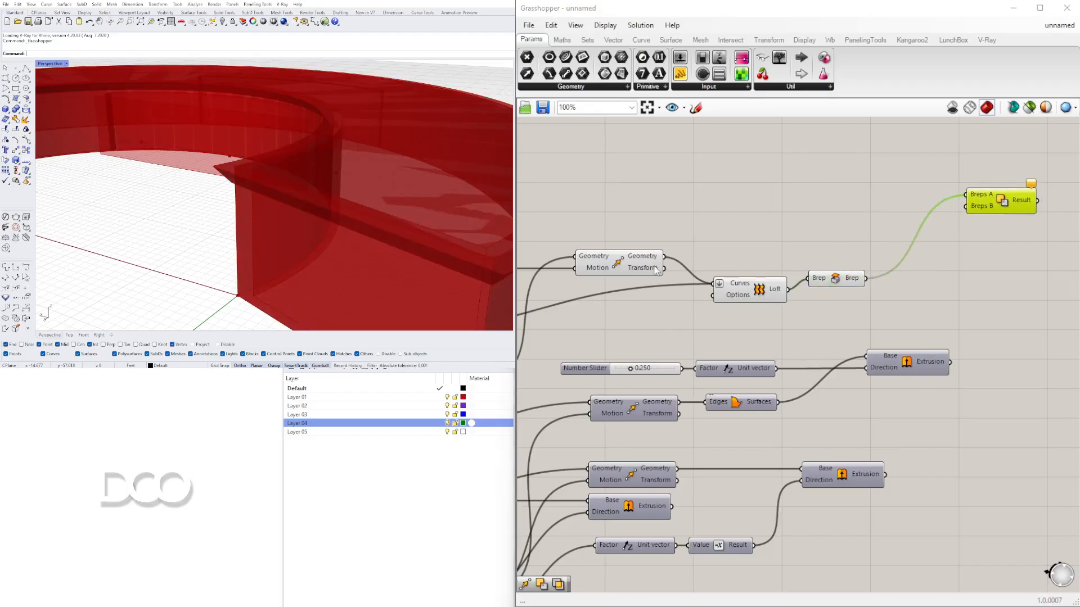
{"action": "left_click_drag", "start_coordinate": [837, 281], "coordinate": [829, 281]}
- Connect the new Extrude output to the Solid Difference's Breps B input
{"action": "scroll", "coordinate": [751, 328], "scroll_direction": "down", "scroll_amount": 6}
{"action": "right_click_drag", "start_coordinate": [750, 328], "coordinate": [1073, 284]}
{"action": "scroll", "coordinate": [760, 242], "scroll_direction": "up", "scroll_amount": 5}
{"action": "left_click", "coordinate": [766, 246]}
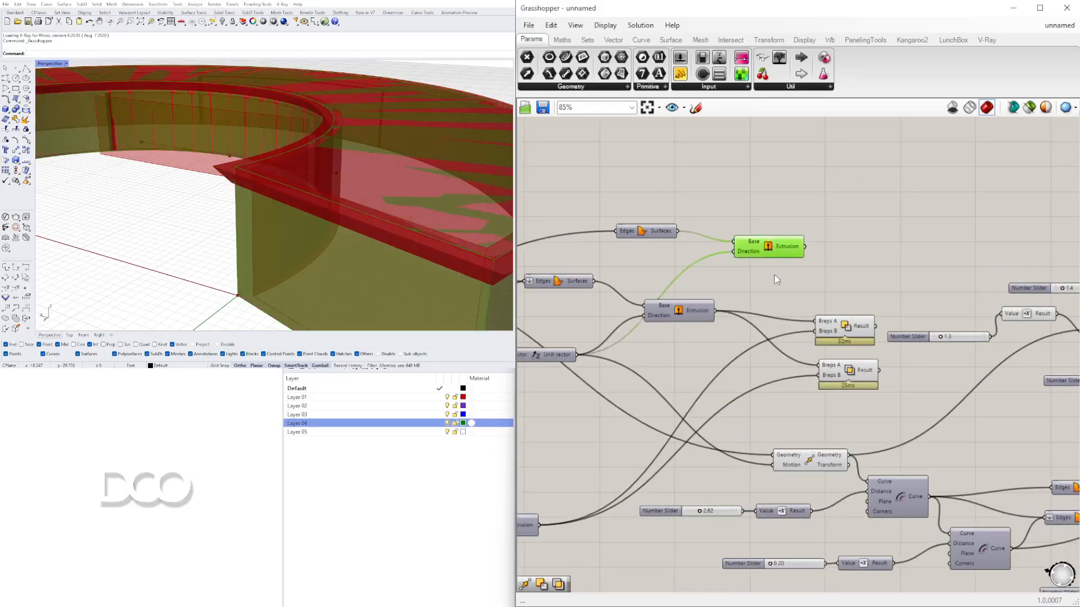
{"action": "scroll", "coordinate": [818, 280], "scroll_direction": "down", "scroll_amount": 8}
{"action": "left_click_drag", "start_coordinate": [805, 248], "coordinate": [960, 197]}
{"action": "scroll", "coordinate": [959, 281], "scroll_direction": "up", "scroll_amount": 8}
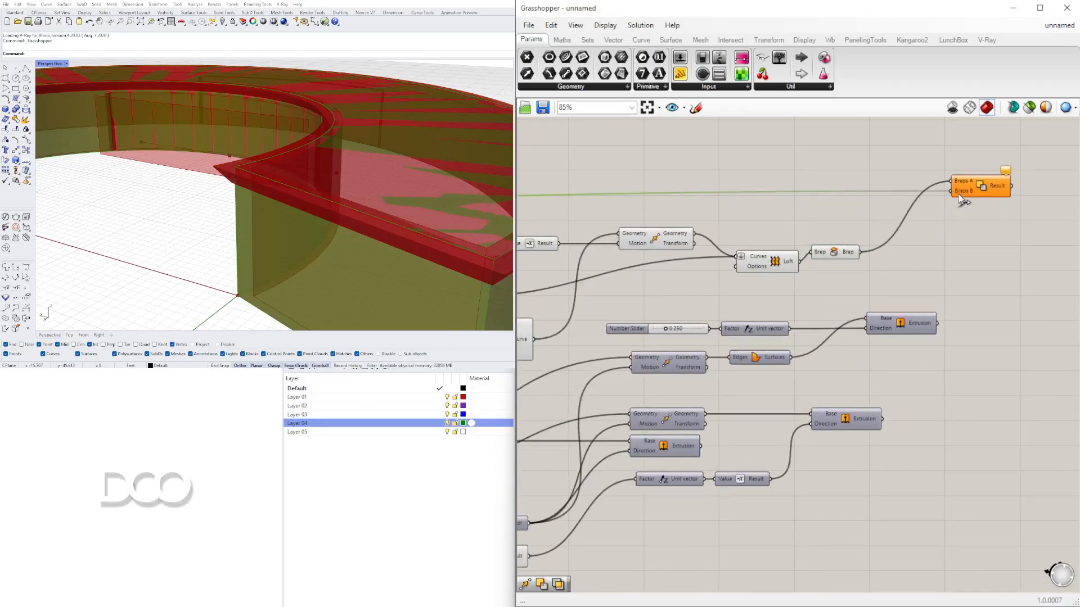
{"action": "left_click", "coordinate": [981, 190]}
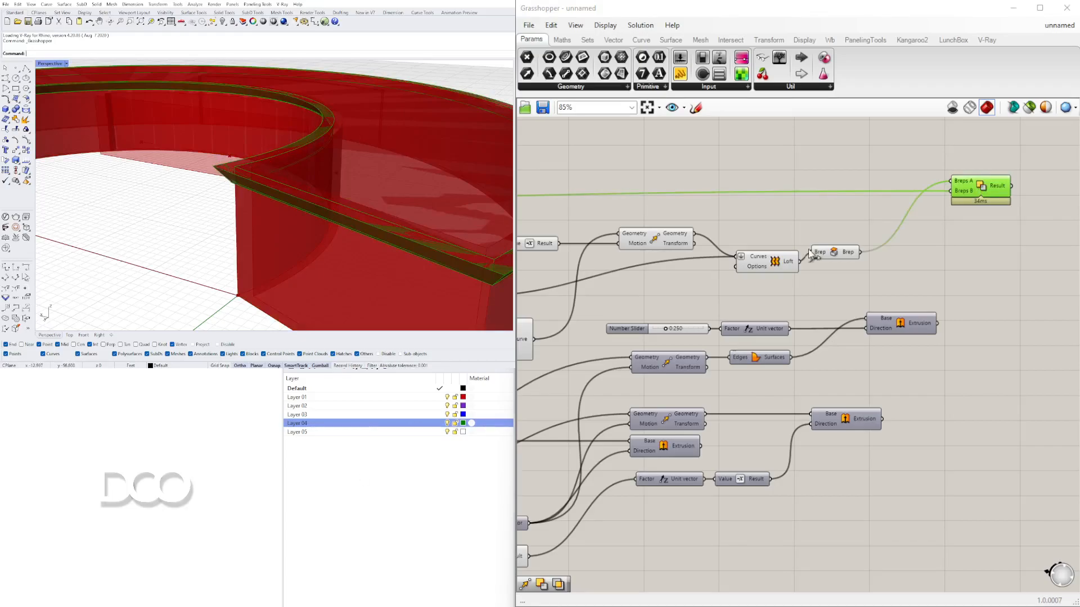
- Hide the previews of the components feeding the Solid Difference
{"action": "right_click_drag", "start_coordinate": [838, 285], "coordinate": [979, 272]}
{"action": "left_click_drag", "start_coordinate": [980, 273], "coordinate": [681, 219]}
{"action": "middle_click", "coordinate": [681, 218]}
{"action": "left_click", "coordinate": [718, 181]}
{"action": "right_click_drag", "start_coordinate": [685, 333], "coordinate": [769, 303]}
{"action": "left_click_drag", "start_coordinate": [789, 330], "coordinate": [562, 236]}
{"action": "middle_click", "coordinate": [562, 236]}
{"action": "left_click", "coordinate": [588, 210]}
{"action": "right_click_drag", "start_coordinate": [582, 287], "coordinate": [1042, 291]}
{"action": "left_click", "coordinate": [763, 176]}
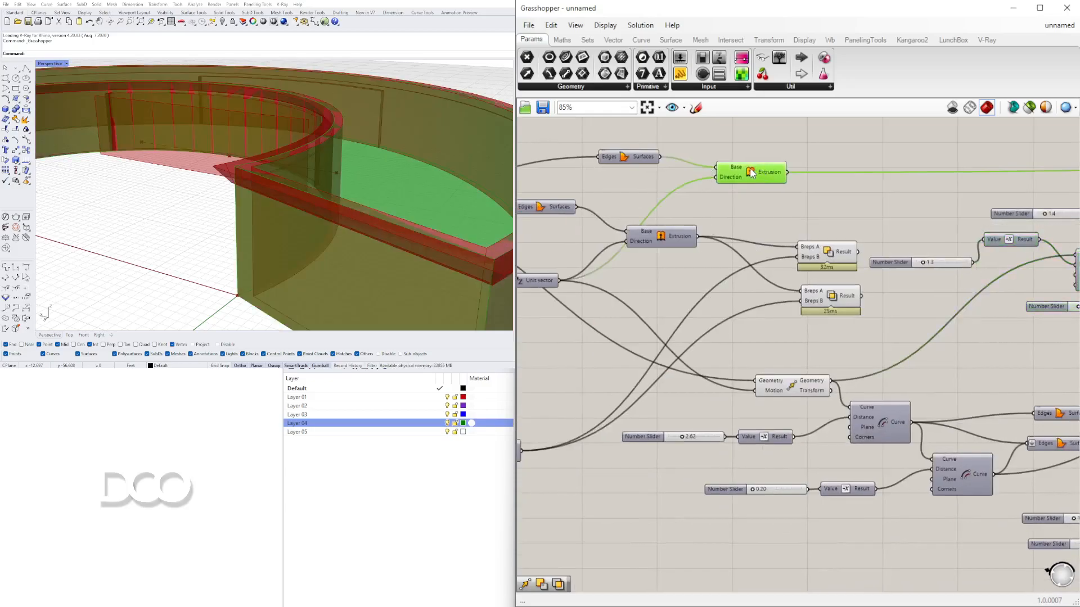
{"action": "right_click_drag", "start_coordinate": [751, 173], "coordinate": [741, 206]}
{"action": "middle_click", "coordinate": [743, 206]}
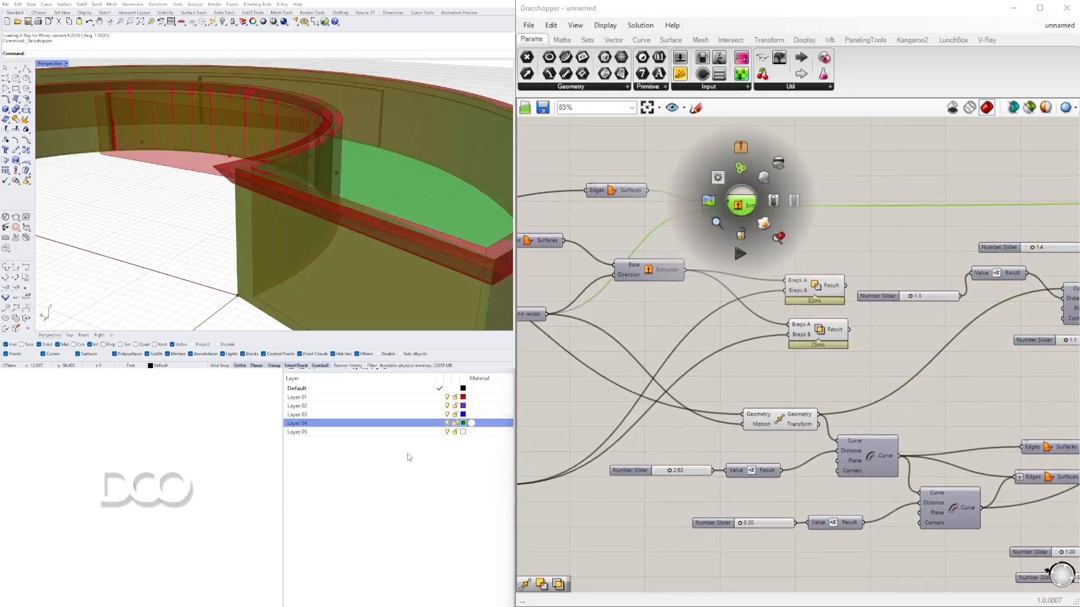
{"action": "middle_click", "coordinate": [738, 206]}
{"action": "left_click", "coordinate": [775, 169]}
- Hide the previews of the remaining Extrusion components on the canvas
{"action": "right_click_drag", "start_coordinate": [394, 228], "coordinate": [308, 177]}
{"action": "scroll", "coordinate": [220, 171], "scroll_direction": "up", "scroll_amount": 5}
{"action": "right_click_drag", "start_coordinate": [219, 171], "coordinate": [361, 185]}
{"action": "scroll", "coordinate": [1025, 328], "scroll_direction": "down", "scroll_amount": 4}
{"action": "right_click_drag", "start_coordinate": [939, 355], "coordinate": [668, 356]}
{"action": "scroll", "coordinate": [945, 401], "scroll_direction": "up", "scroll_amount": 4}
{"action": "right_click_drag", "start_coordinate": [981, 404], "coordinate": [864, 407]}
{"action": "left_click", "coordinate": [954, 363]}
{"action": "middle_click", "coordinate": [954, 363]}
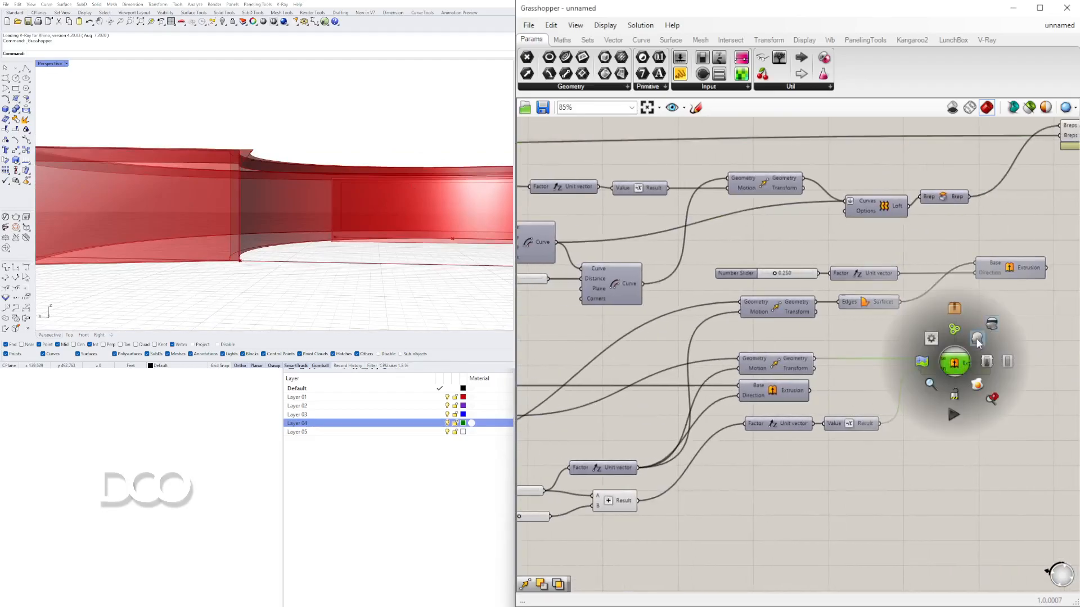
{"action": "left_click", "coordinate": [977, 340]}
{"action": "right_click_drag", "start_coordinate": [1003, 308], "coordinate": [904, 332]}
{"action": "middle_click", "coordinate": [911, 297]}
{"action": "scroll", "coordinate": [916, 300], "scroll_direction": "up", "scroll_amount": 1}
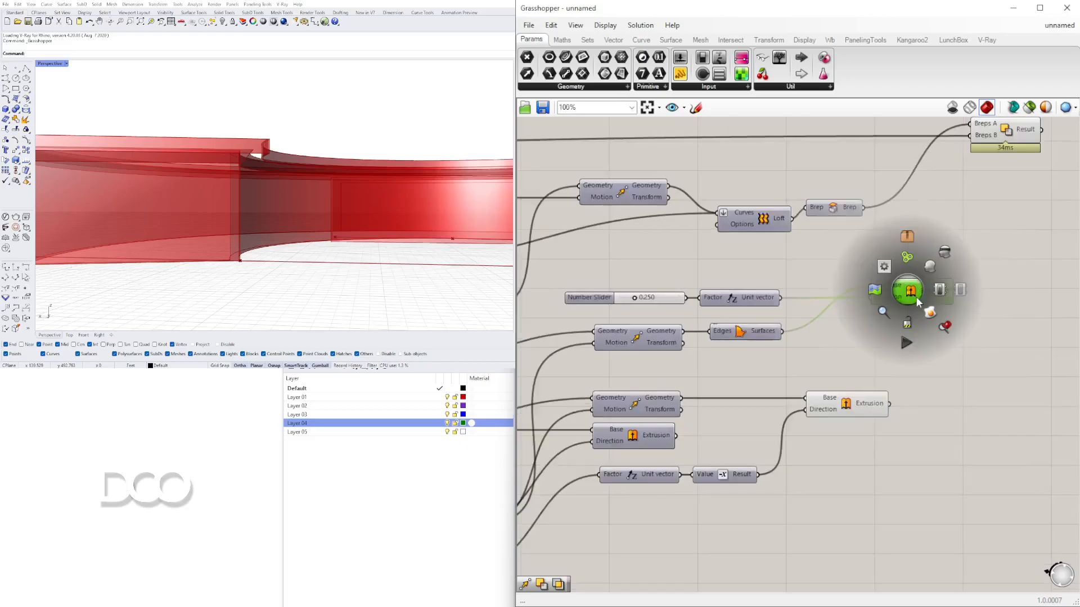
{"action": "left_click", "coordinate": [932, 269]}
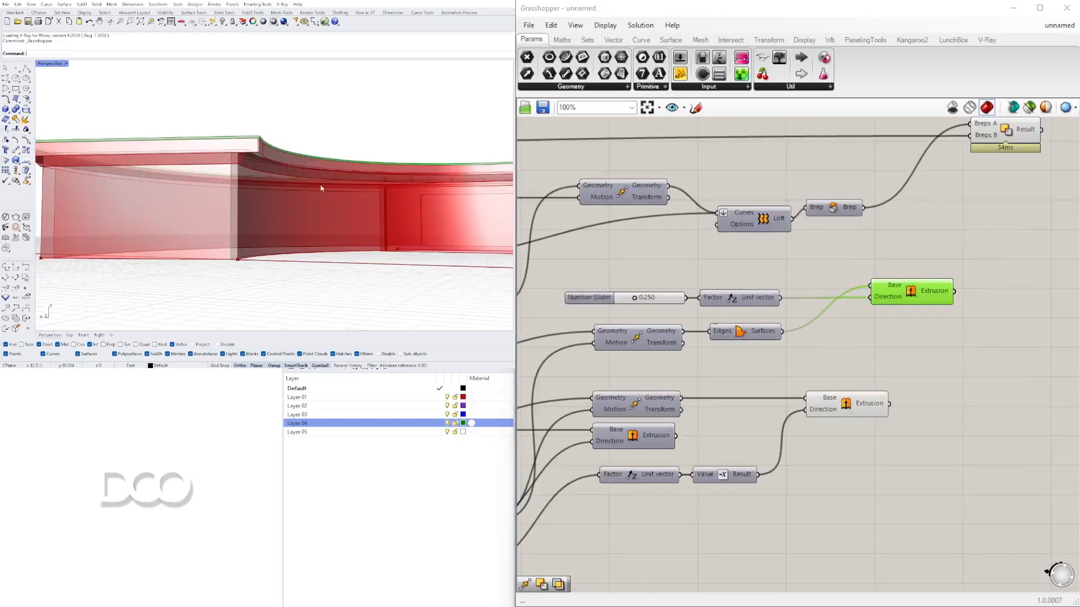
- Orbit and zoom around the model in the viewport to inspect the subtracted result
{"action": "right_click_drag", "start_coordinate": [325, 258], "coordinate": [324, 197]}
{"action": "left_click", "coordinate": [917, 226]}
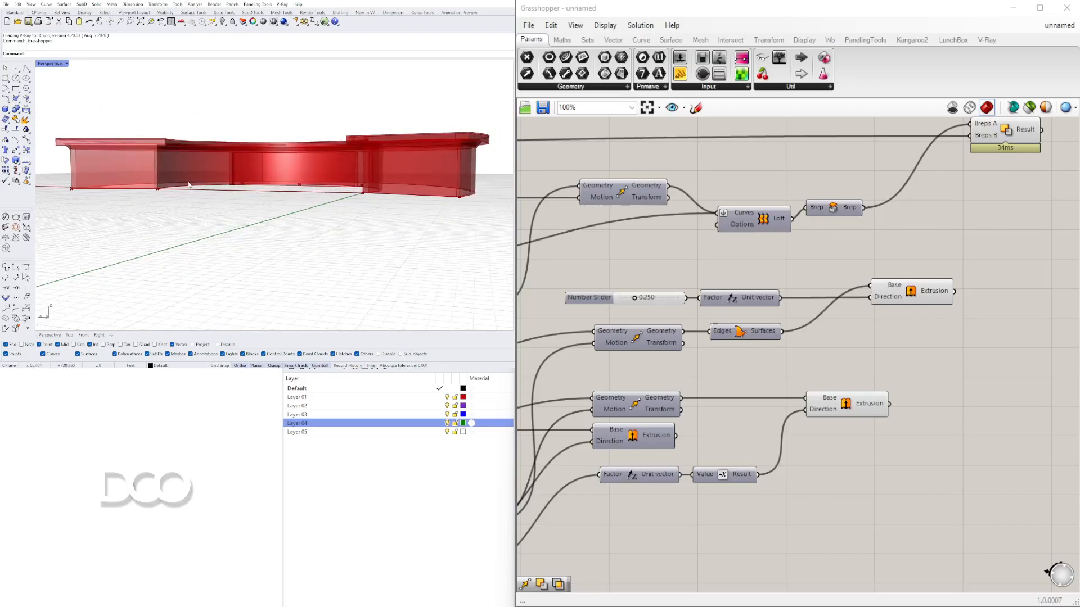
{"action": "right_click_drag", "start_coordinate": [269, 167], "coordinate": [229, 169]}
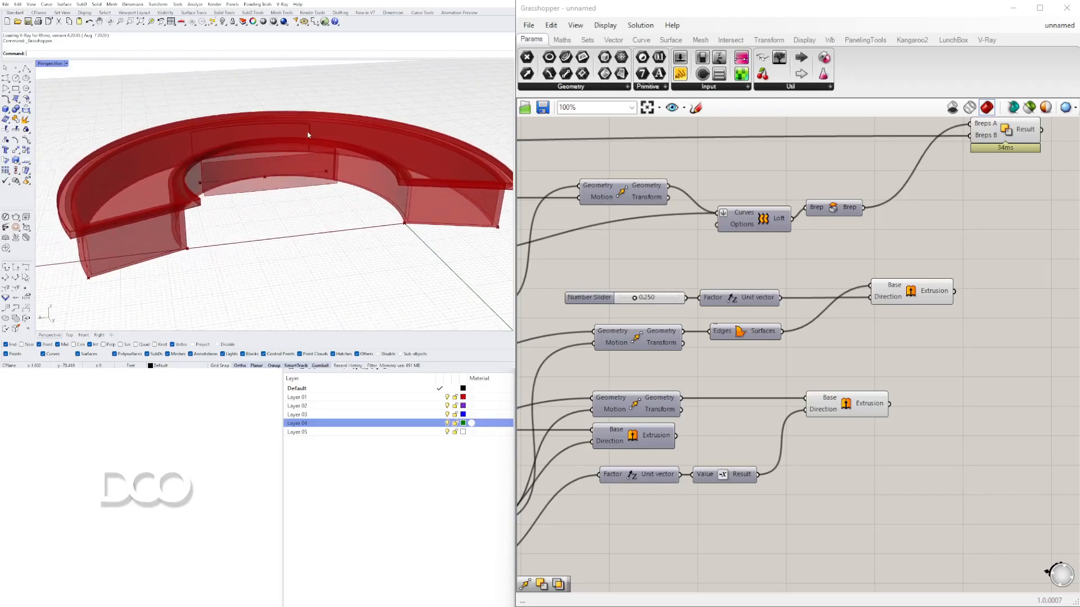
{"action": "right_click_drag", "start_coordinate": [275, 155], "coordinate": [352, 226]}
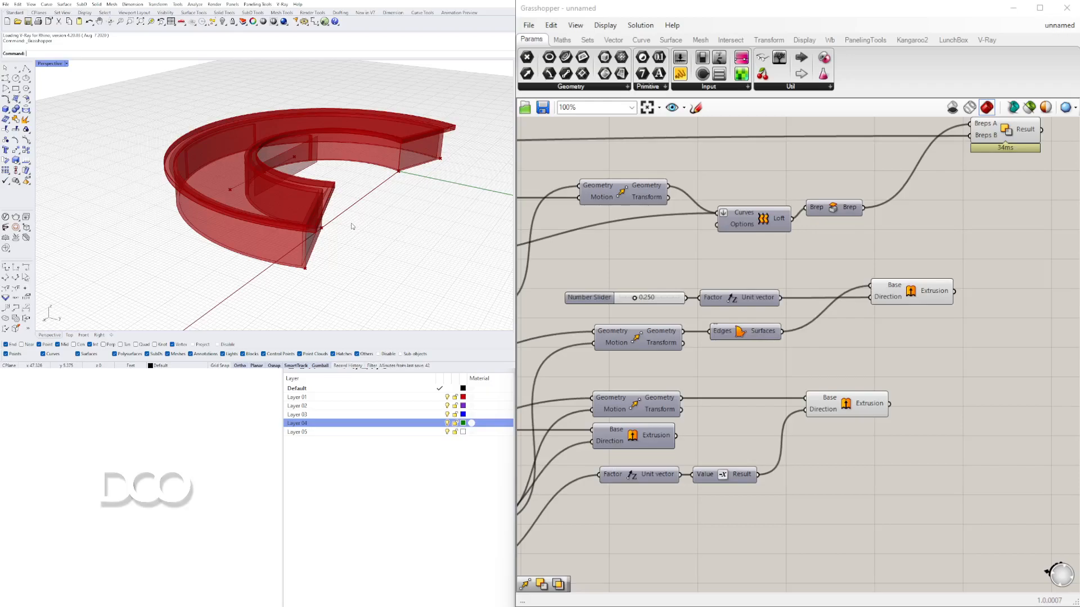
{"action": "right_click_drag", "start_coordinate": [355, 193], "coordinate": [347, 214]}
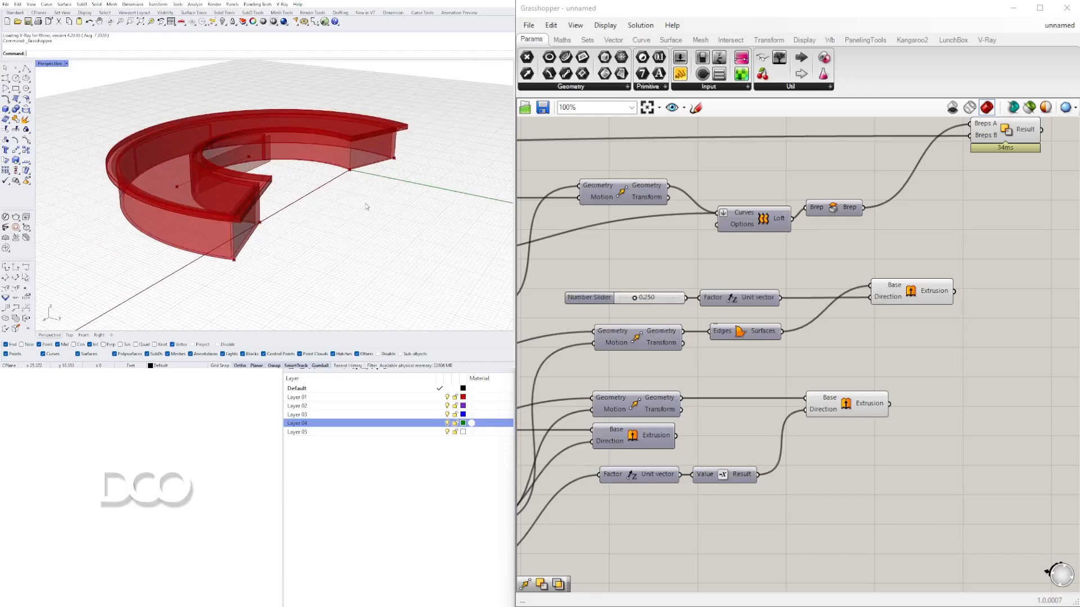
{"action": "scroll", "coordinate": [366, 184], "scroll_direction": "up", "scroll_amount": 4}
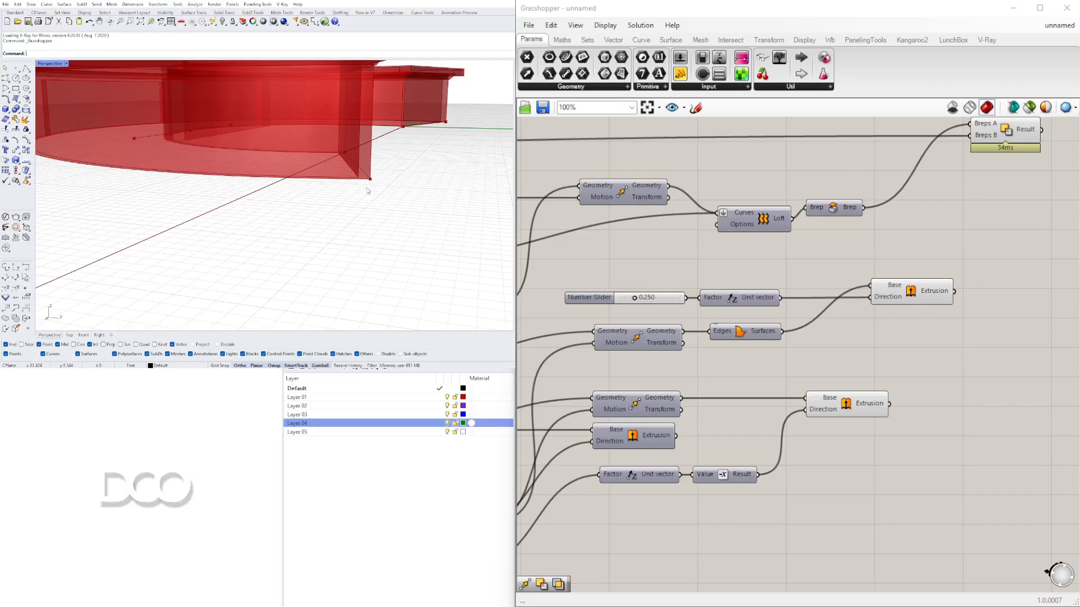
{"action": "scroll", "coordinate": [840, 281], "scroll_direction": "down", "scroll_amount": 5}
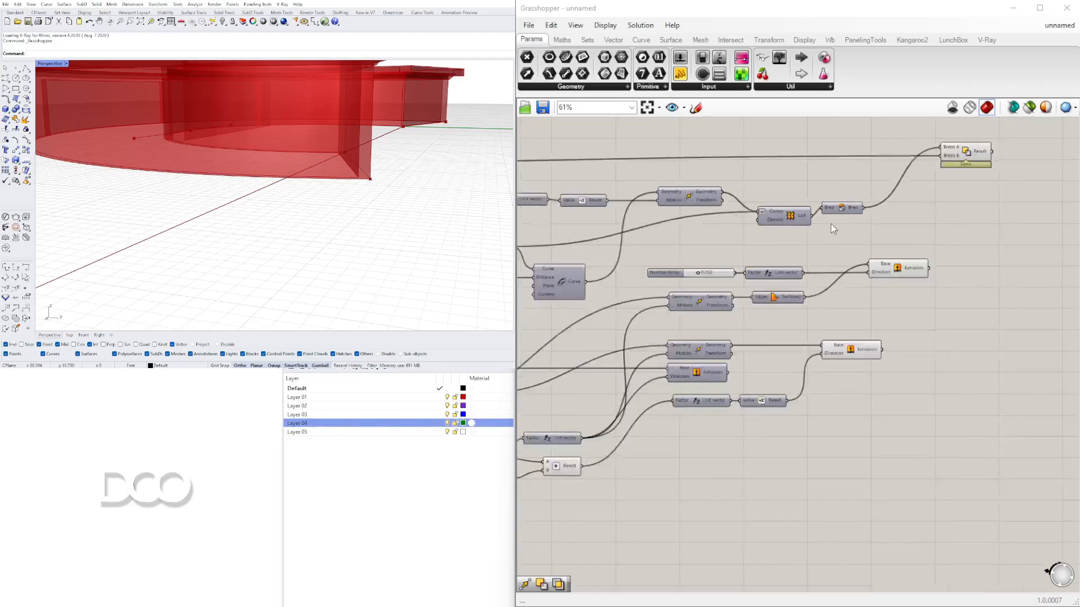
{"action": "scroll", "coordinate": [742, 262], "scroll_direction": "up", "scroll_amount": 3}
{"action": "scroll", "coordinate": [781, 304], "scroll_direction": "up", "scroll_amount": 2}
{"action": "scroll", "coordinate": [757, 316], "scroll_direction": "down", "scroll_amount": 3}
{"action": "right_click_drag", "start_coordinate": [706, 315], "coordinate": [657, 339]}
{"action": "scroll", "coordinate": [872, 285], "scroll_direction": "up", "scroll_amount": 3}
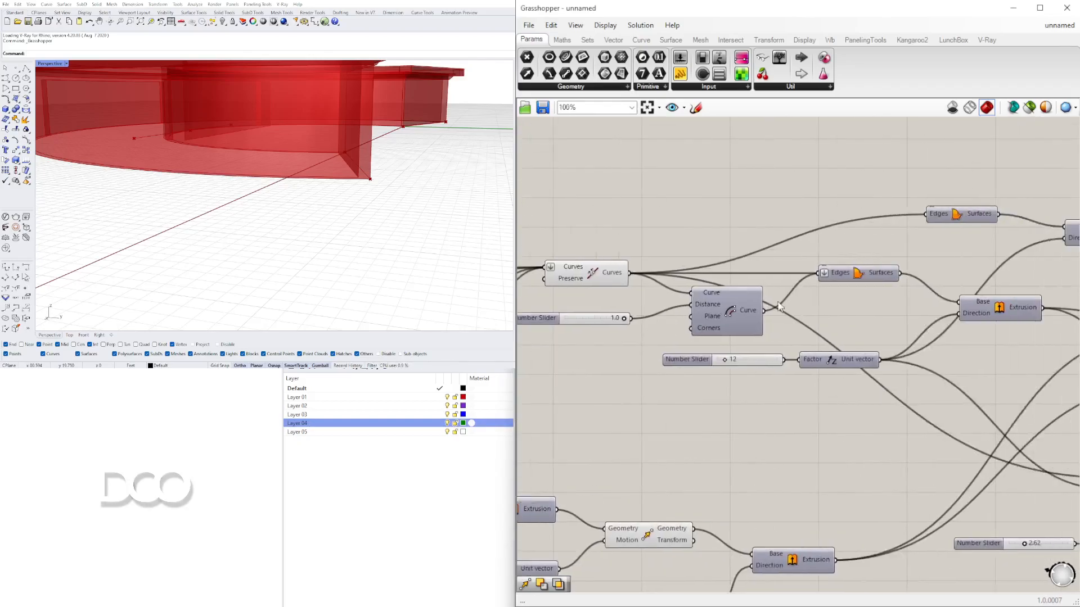
- Move the upper Edge Surface component and turn its preview on, orbiting the viewport to check it
{"action": "left_click_drag", "start_coordinate": [862, 245], "coordinate": [776, 239]}
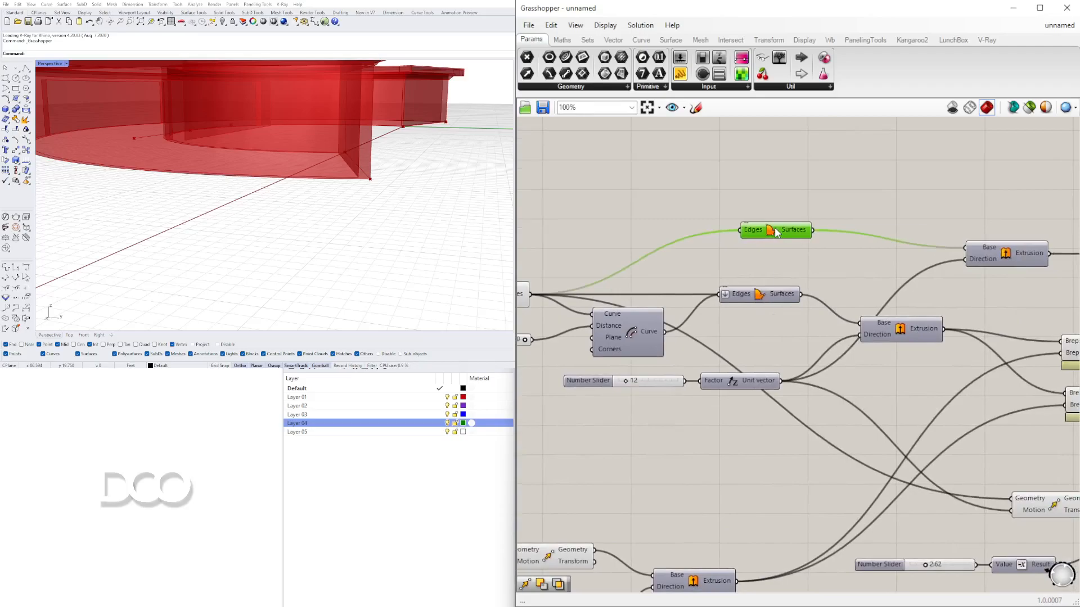
{"action": "right_click", "coordinate": [776, 239]}
{"action": "left_click", "coordinate": [798, 253]}
{"action": "right_click_drag", "start_coordinate": [378, 192], "coordinate": [282, 158]}
{"action": "scroll", "coordinate": [332, 121], "scroll_direction": "down", "scroll_amount": 3}
{"action": "scroll", "coordinate": [282, 158], "scroll_direction": "up", "scroll_amount": 5}
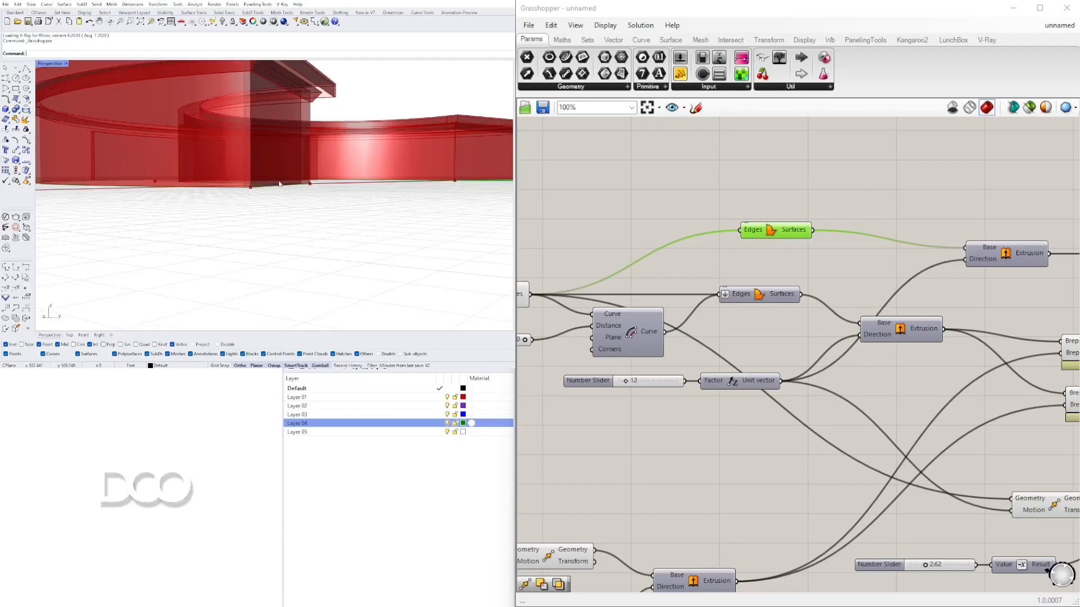
{"action": "right_click_drag", "start_coordinate": [243, 194], "coordinate": [265, 211]}
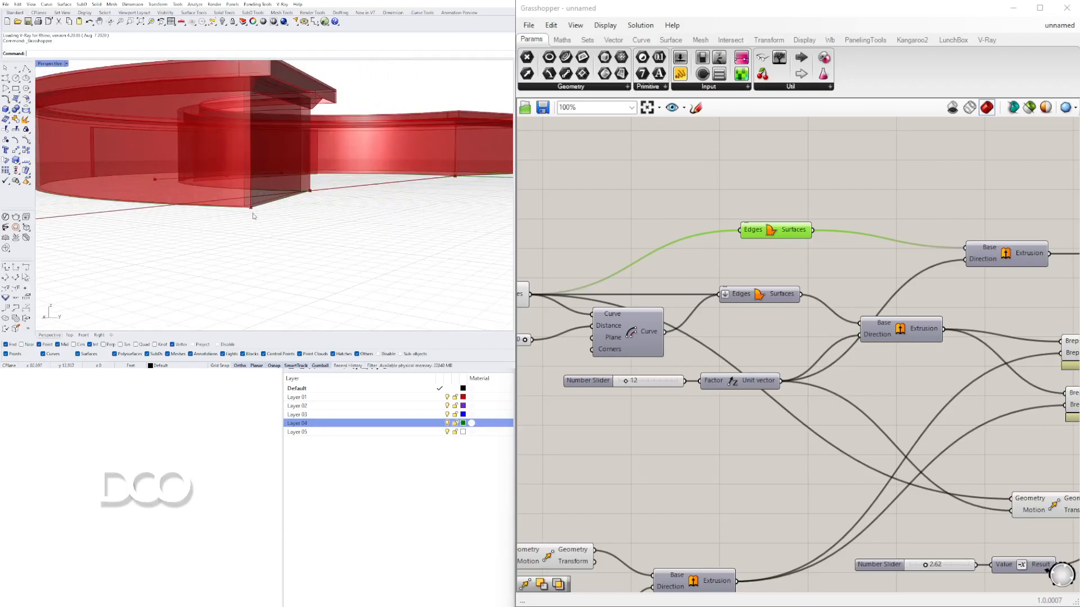
- Add an Extrude component and connect the upper Edge Surface output to its Base input
{"action": "right_click_drag", "start_coordinate": [756, 243], "coordinate": [638, 266]}
{"action": "left_click_drag", "start_coordinate": [650, 251], "coordinate": [635, 247]}
{"action": "double_click", "coordinate": [830, 208]}
{"action": "type", "text": "extr"}
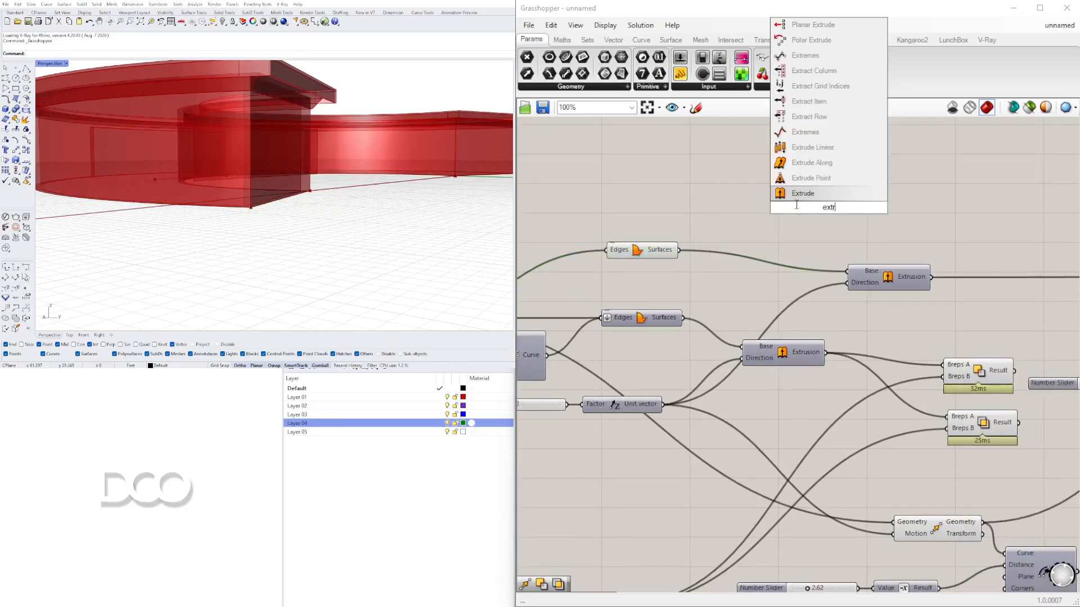
{"action": "left_click", "coordinate": [801, 196]}
{"action": "left_click_drag", "start_coordinate": [679, 250], "coordinate": [899, 194]}
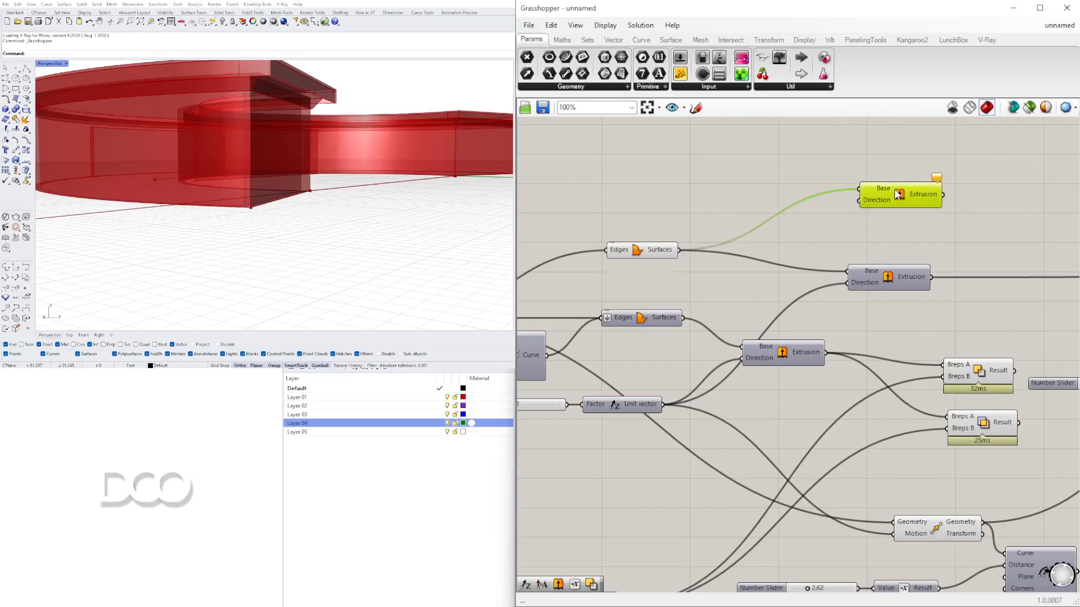
- Add a Negative component and feed it with a new Unit Z vector component
{"action": "double_click", "coordinate": [712, 189]}
{"action": "type", "text": "neg"}
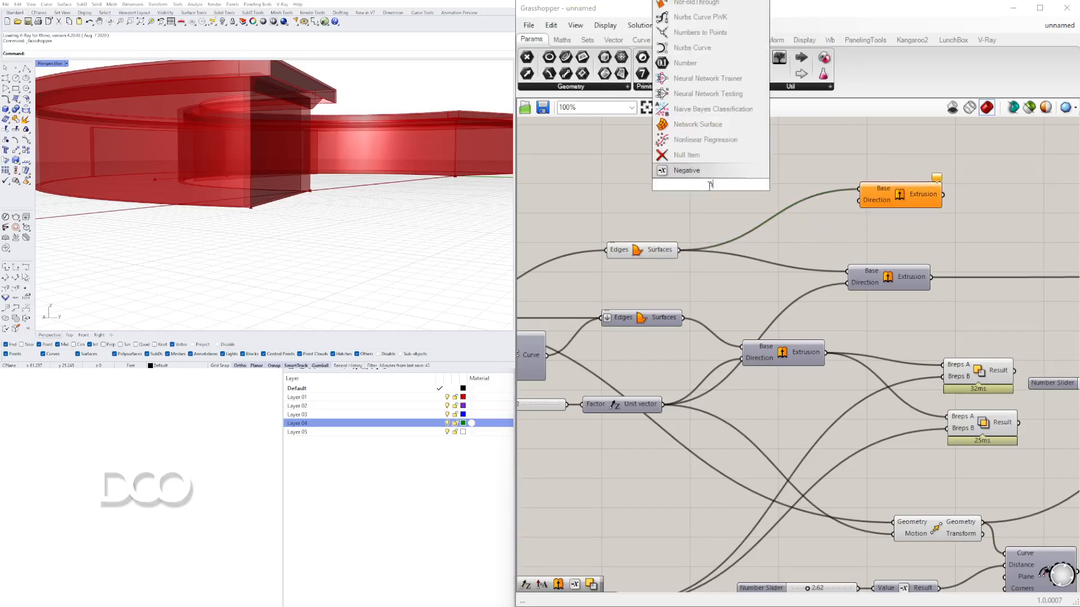
{"action": "left_click", "coordinate": [712, 172]}
{"action": "left_click_drag", "start_coordinate": [721, 188], "coordinate": [780, 189]}
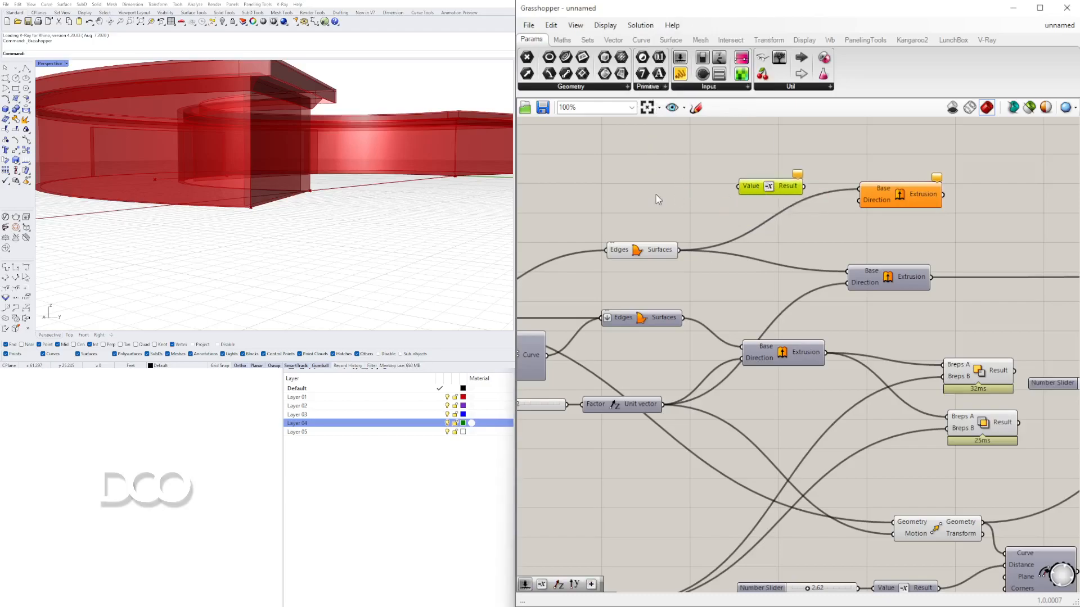
{"action": "double_click", "coordinate": [655, 194]}
{"action": "type", "text": "z"}
{"action": "left_click", "coordinate": [662, 180]}
{"action": "left_click_drag", "start_coordinate": [675, 200], "coordinate": [705, 191]}
- Create a number slider set to 1.5 for the Unit Z factor and connect the negated vector to the Extrude Direction
{"action": "right_click_drag", "start_coordinate": [662, 200], "coordinate": [781, 221]}
{"action": "left_click", "coordinate": [646, 213]}
{"action": "double_click", "coordinate": [646, 215]}
{"action": "type", "text": "1.5"}
{"action": "key", "text": "Return"}
{"action": "left_click_drag", "start_coordinate": [690, 218], "coordinate": [731, 210]}
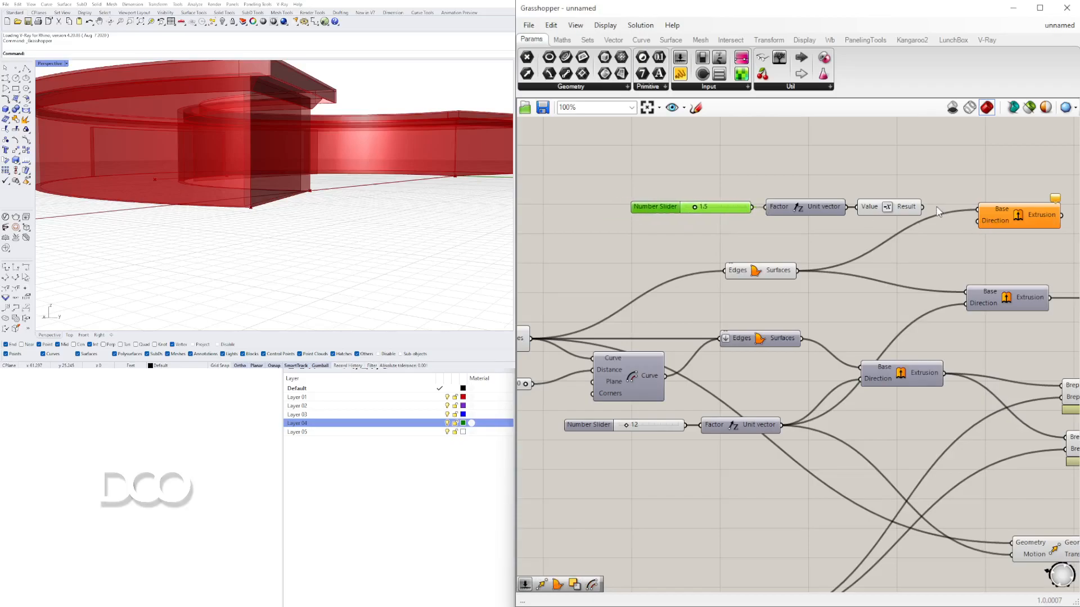
{"action": "left_click_drag", "start_coordinate": [974, 228], "coordinate": [976, 226]}
{"action": "left_click", "coordinate": [1016, 215]}
- Survey the completed reference definition and its named output parameters on the canvas
{"action": "right_click_drag", "start_coordinate": [405, 169], "coordinate": [262, 151]}
{"action": "scroll", "coordinate": [255, 159], "scroll_direction": "down", "scroll_amount": 4}
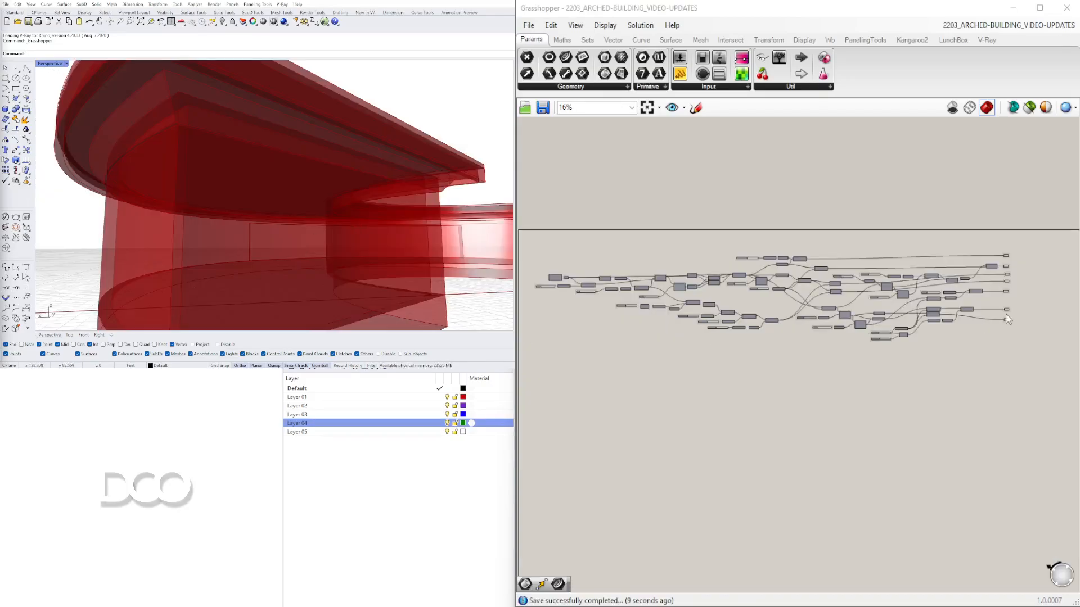
{"action": "scroll", "coordinate": [1035, 270], "scroll_direction": "up", "scroll_amount": 6}
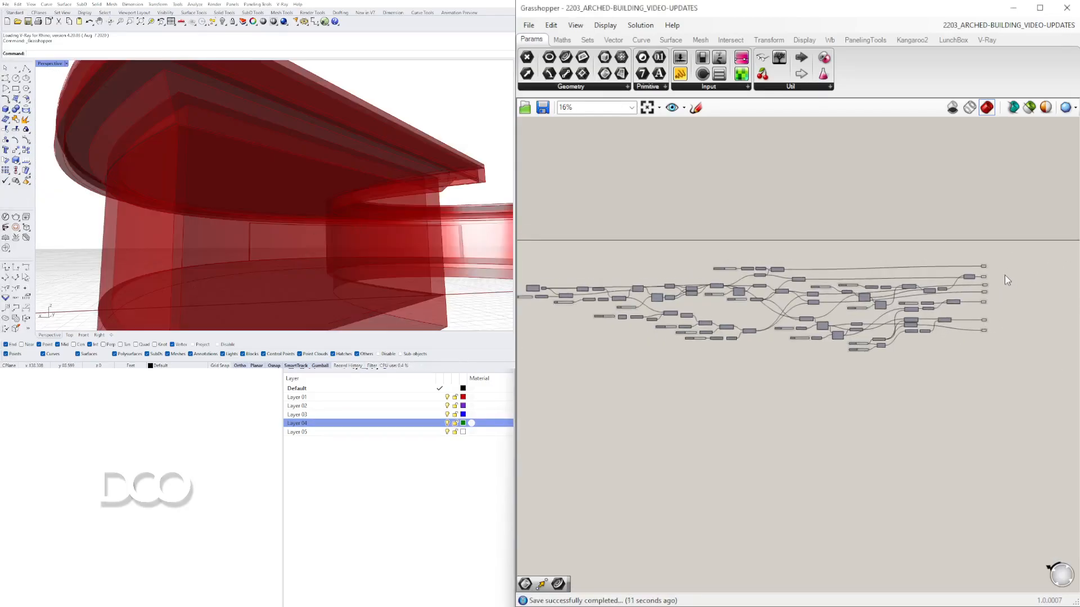
{"action": "left_click_drag", "start_coordinate": [972, 508], "coordinate": [923, 163]}
{"action": "scroll", "coordinate": [922, 223], "scroll_direction": "up", "scroll_amount": 3}
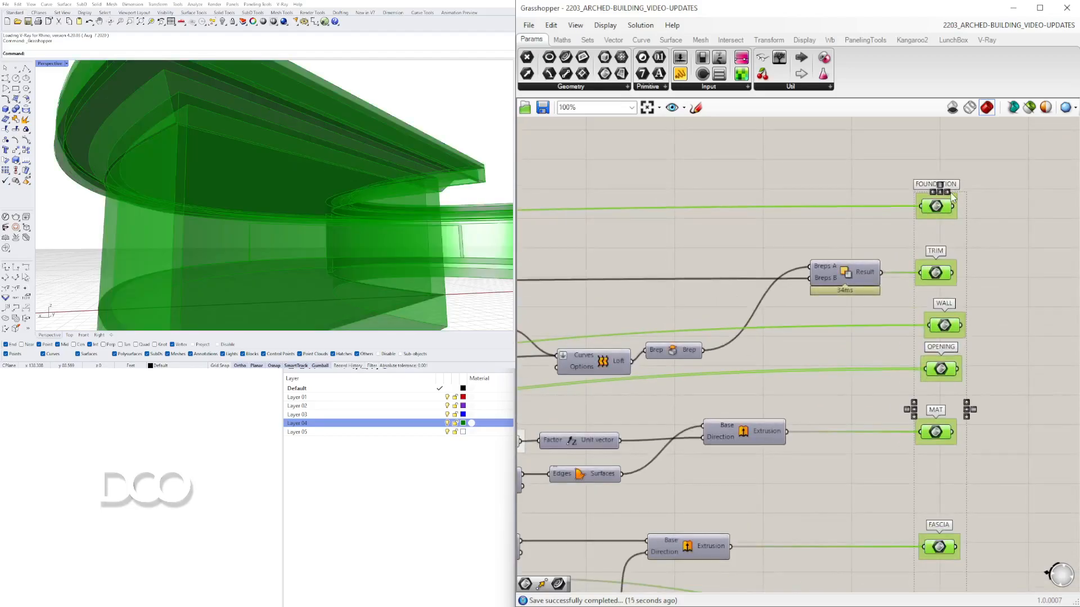
{"action": "scroll", "coordinate": [951, 197], "scroll_direction": "down", "scroll_amount": 8}
{"action": "left_click", "coordinate": [837, 174]}
{"action": "scroll", "coordinate": [698, 274], "scroll_direction": "up", "scroll_amount": 8}
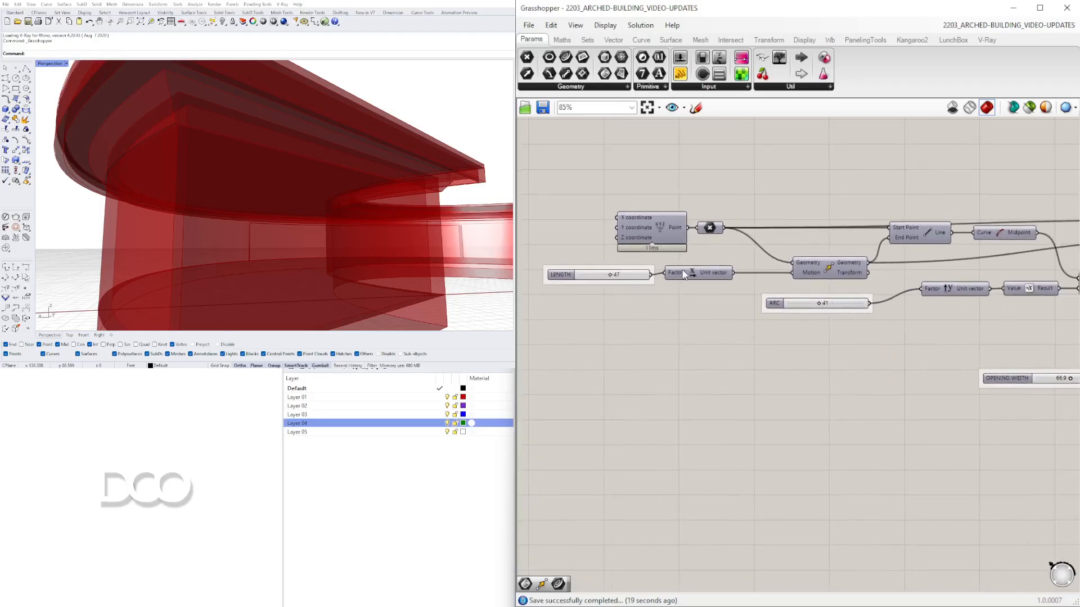
- Examine the named input sliders and their connected components across the completed definition
{"action": "right_click_drag", "start_coordinate": [931, 313], "coordinate": [694, 293]}
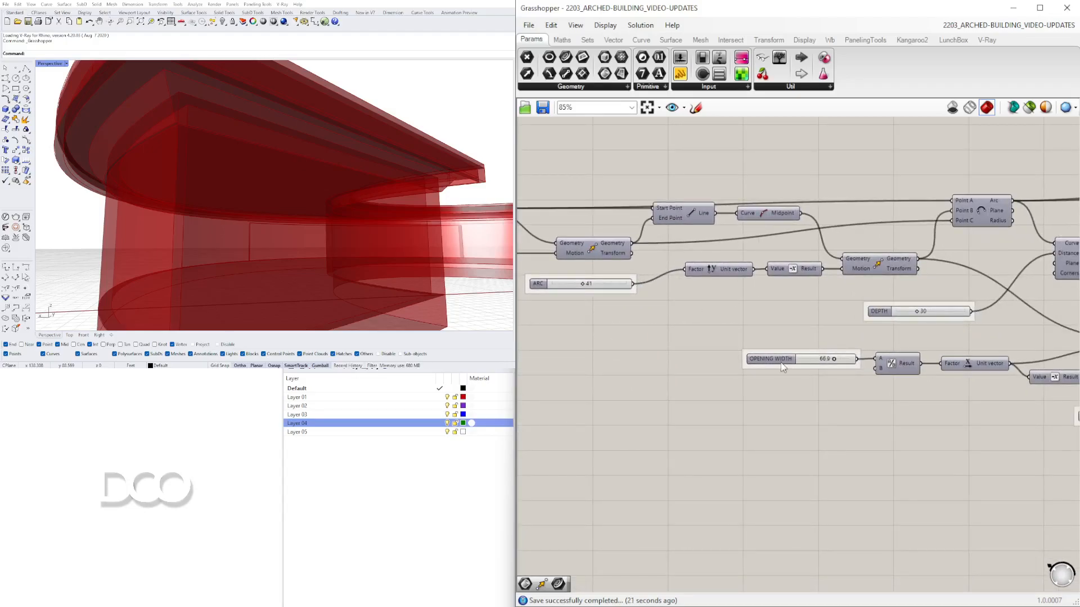
{"action": "scroll", "coordinate": [780, 359], "scroll_direction": "up", "scroll_amount": 3}
{"action": "scroll", "coordinate": [805, 338], "scroll_direction": "down", "scroll_amount": 3}
{"action": "right_click_drag", "start_coordinate": [877, 331], "coordinate": [683, 338]}
{"action": "left_click", "coordinate": [708, 315]}
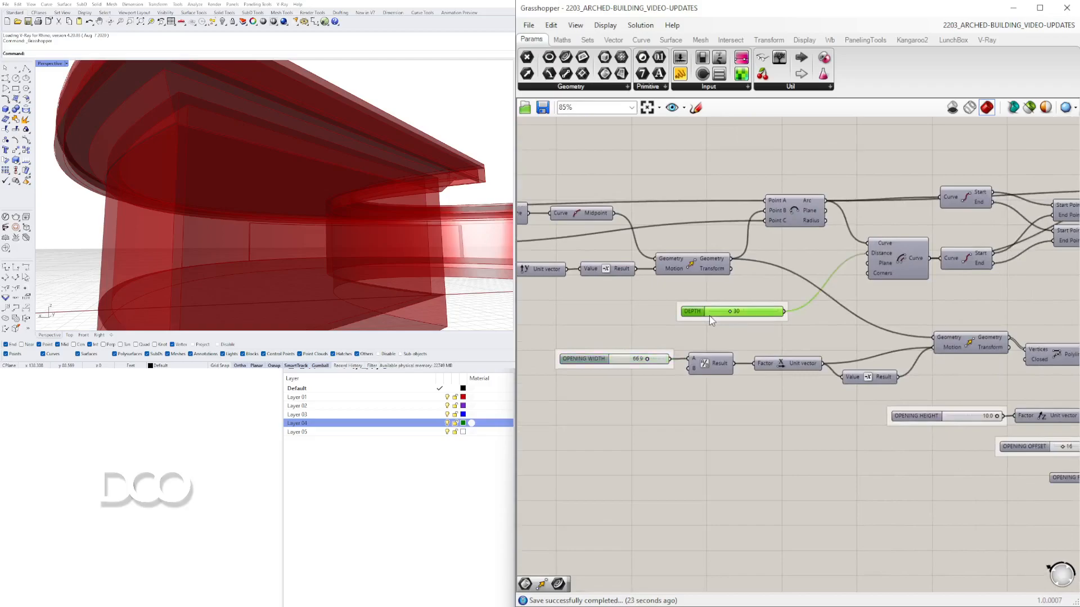
{"action": "right_click_drag", "start_coordinate": [903, 419], "coordinate": [672, 407]}
{"action": "left_click", "coordinate": [683, 404]}
{"action": "left_click", "coordinate": [796, 435]}
{"action": "right_click_drag", "start_coordinate": [869, 468], "coordinate": [790, 428]}
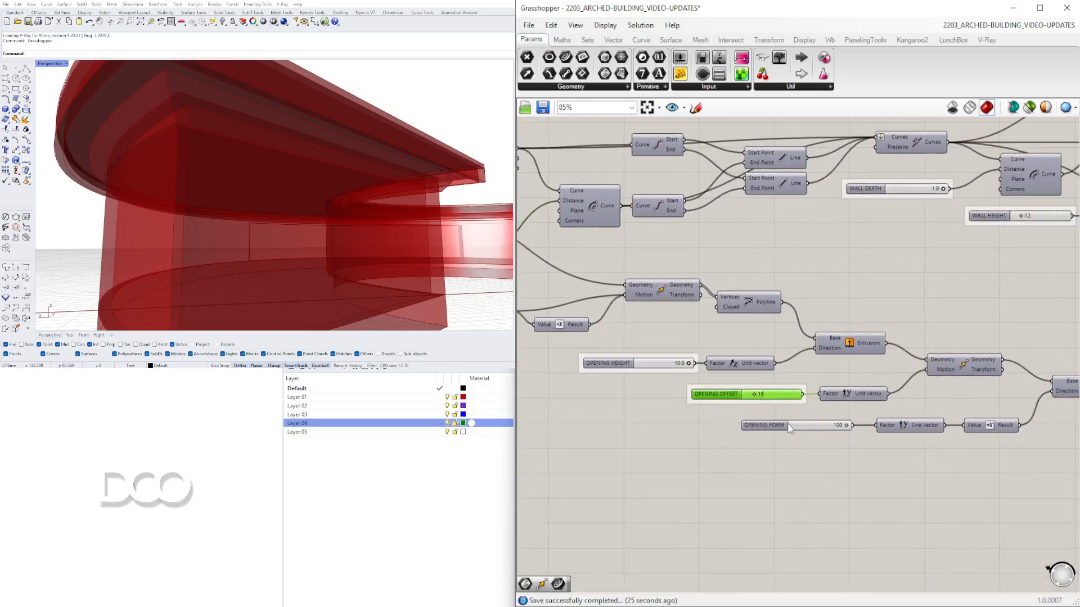
{"action": "left_click", "coordinate": [785, 433]}
{"action": "scroll", "coordinate": [785, 433], "scroll_direction": "up", "scroll_amount": 3}
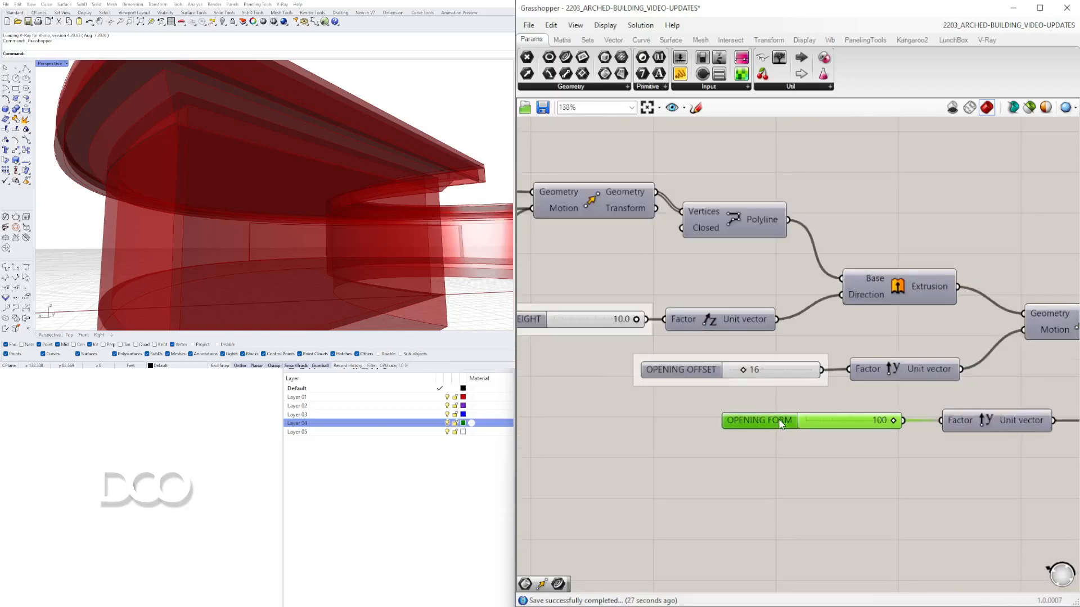
{"action": "scroll", "coordinate": [844, 423], "scroll_direction": "down", "scroll_amount": 6}
{"action": "right_click_drag", "start_coordinate": [872, 463], "coordinate": [641, 451]}
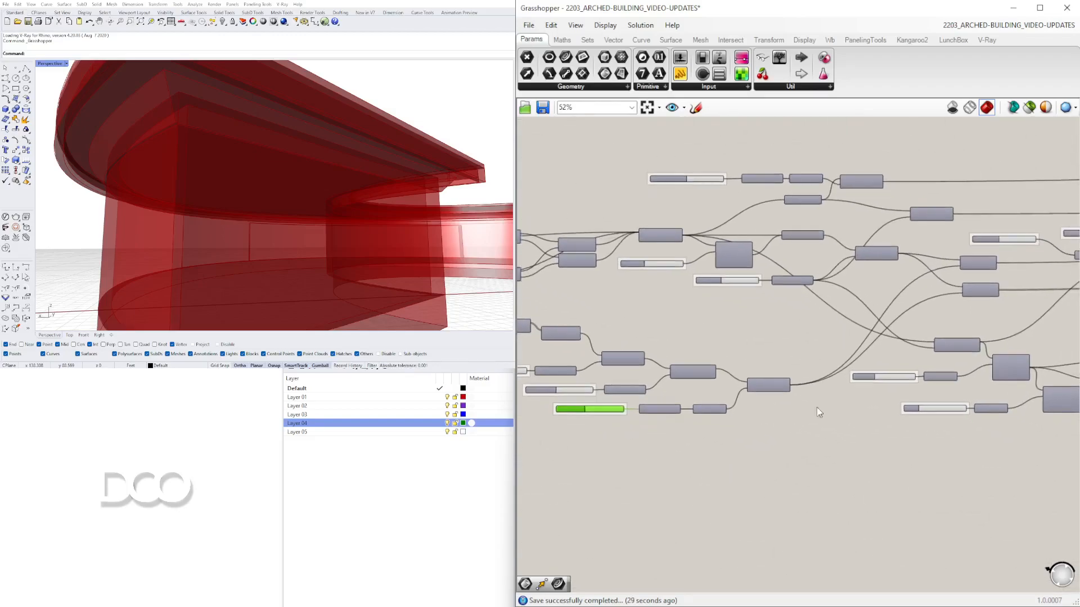
{"action": "right_click_drag", "start_coordinate": [885, 407], "coordinate": [973, 411]}
{"action": "scroll", "coordinate": [659, 418], "scroll_direction": "up", "scroll_amount": 6}
{"action": "left_click", "coordinate": [666, 455]}
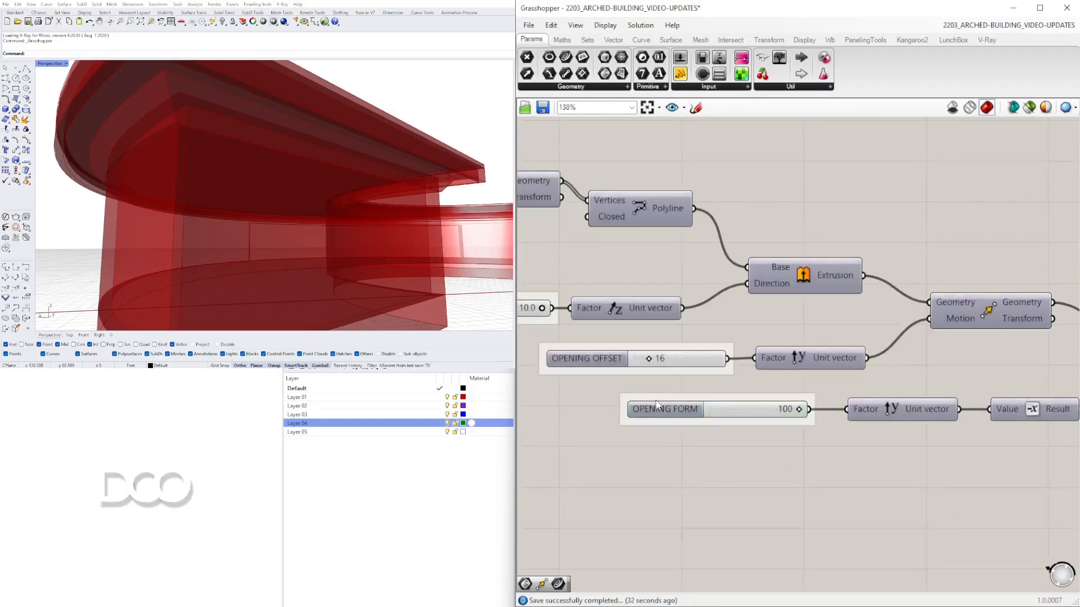
{"action": "scroll", "coordinate": [659, 404], "scroll_direction": "down", "scroll_amount": 10}
{"action": "scroll", "coordinate": [859, 270], "scroll_direction": "down", "scroll_amount": 1}
{"action": "right_click_drag", "start_coordinate": [859, 274], "coordinate": [838, 248]}
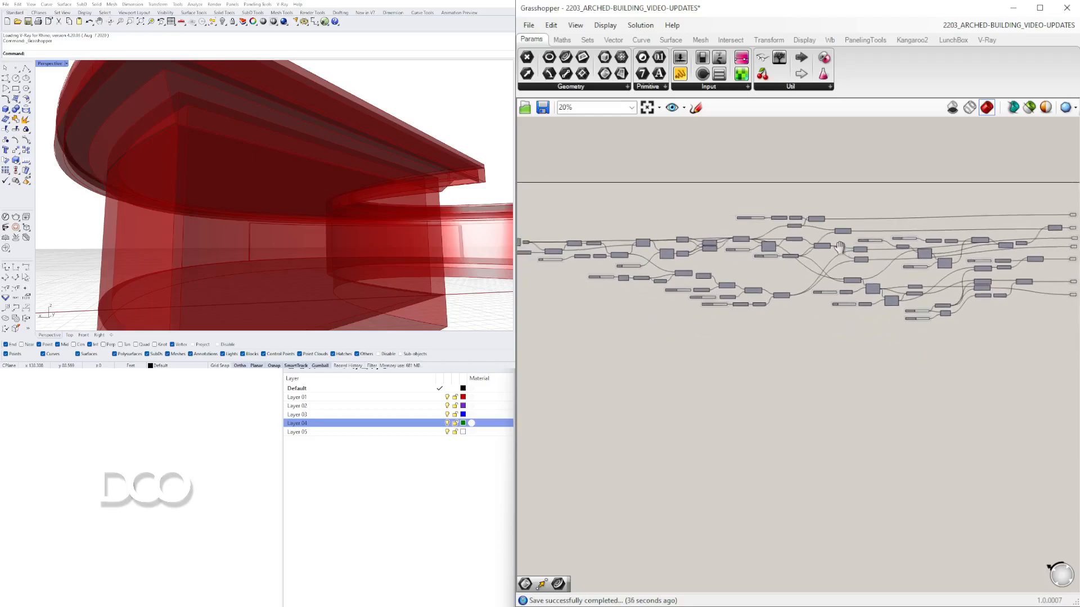
{"action": "scroll", "coordinate": [830, 243], "scroll_direction": "down", "scroll_amount": 1}
{"action": "scroll", "coordinate": [811, 249], "scroll_direction": "down", "scroll_amount": 1}
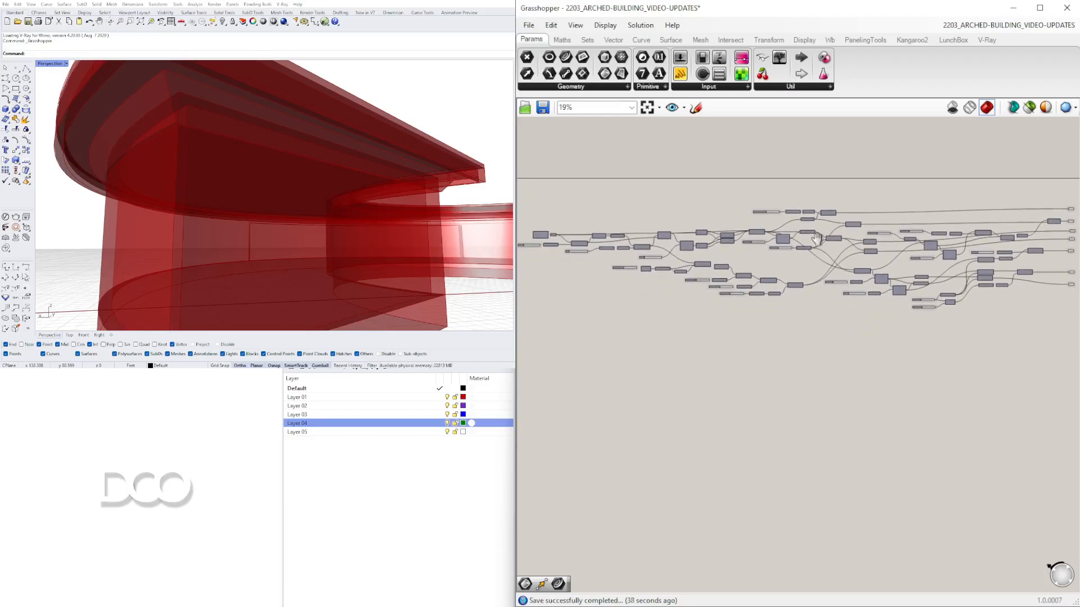
{"action": "right_click_drag", "start_coordinate": [762, 250], "coordinate": [779, 244]}
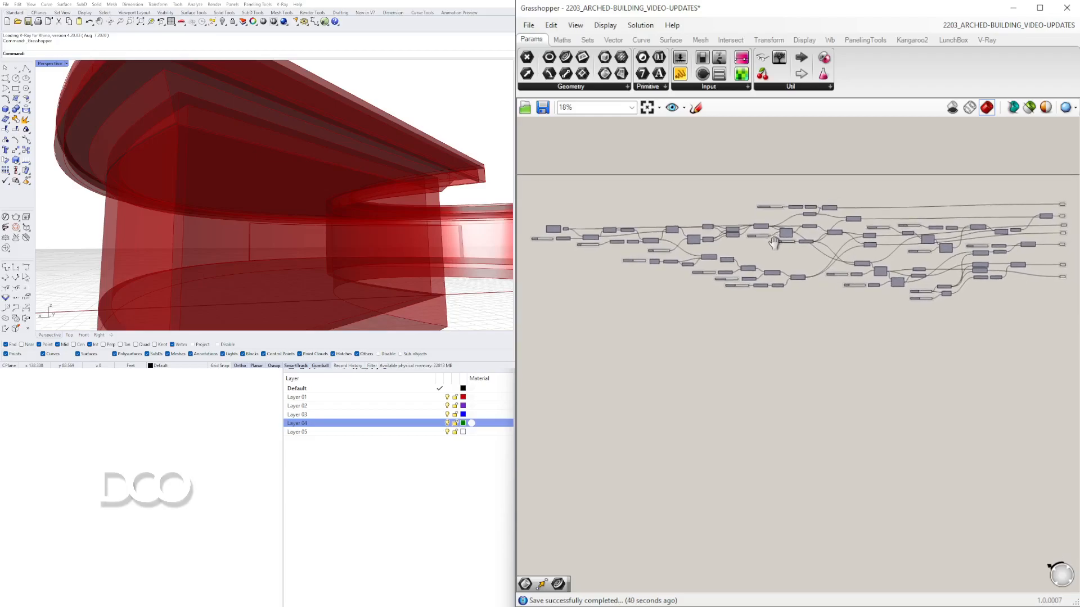
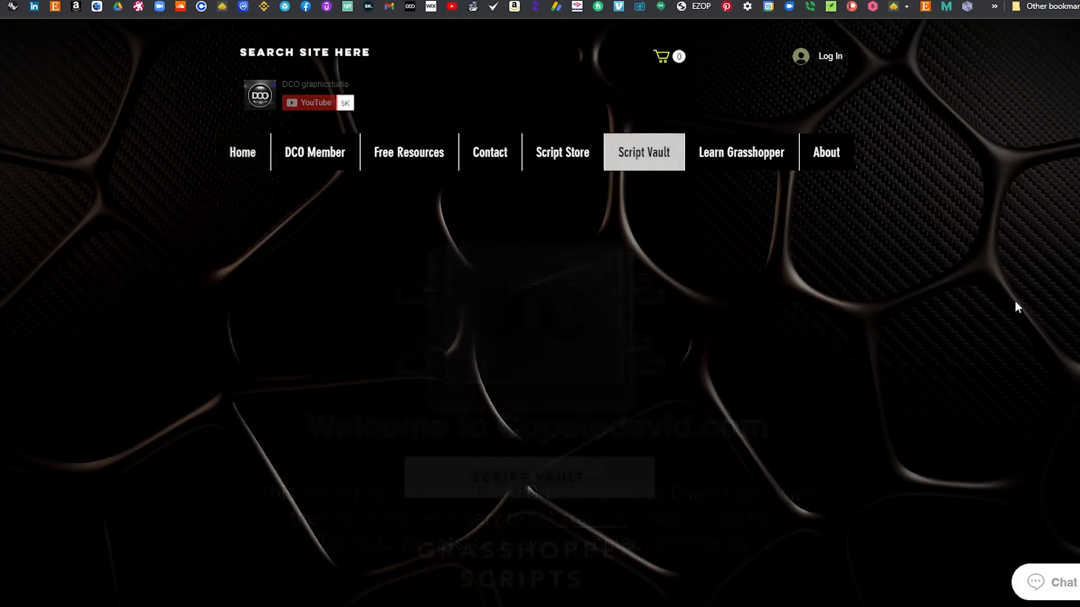
- Open the Script Vault page and sign up to the site with a Google account
{"action": "scroll", "coordinate": [1016, 302], "scroll_direction": "down", "scroll_amount": 8}
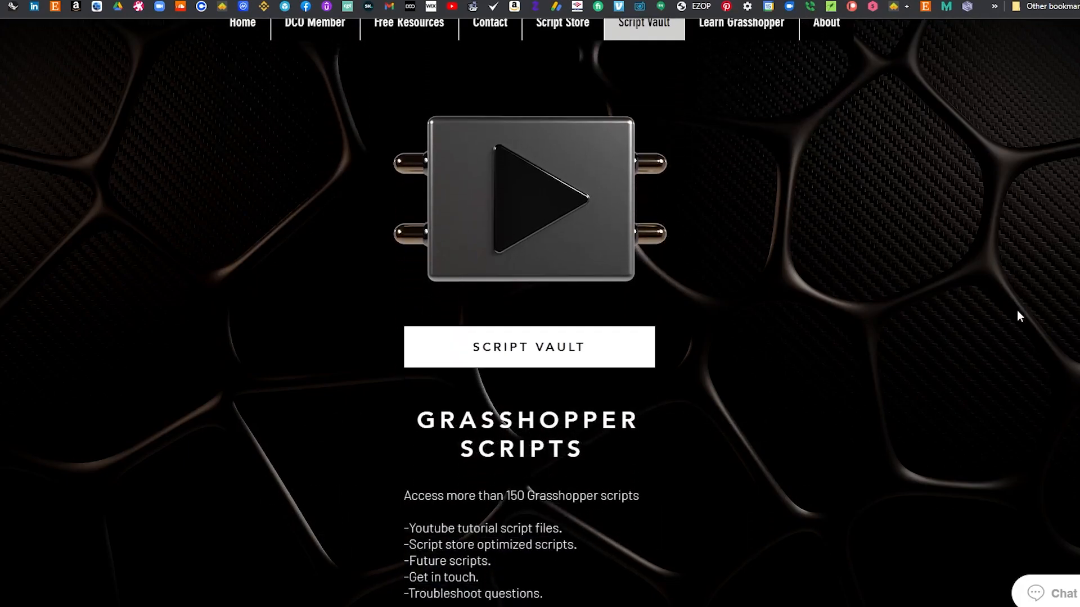
{"action": "scroll", "coordinate": [1017, 325], "scroll_direction": "up", "scroll_amount": 6}
{"action": "left_click", "coordinate": [605, 362]}
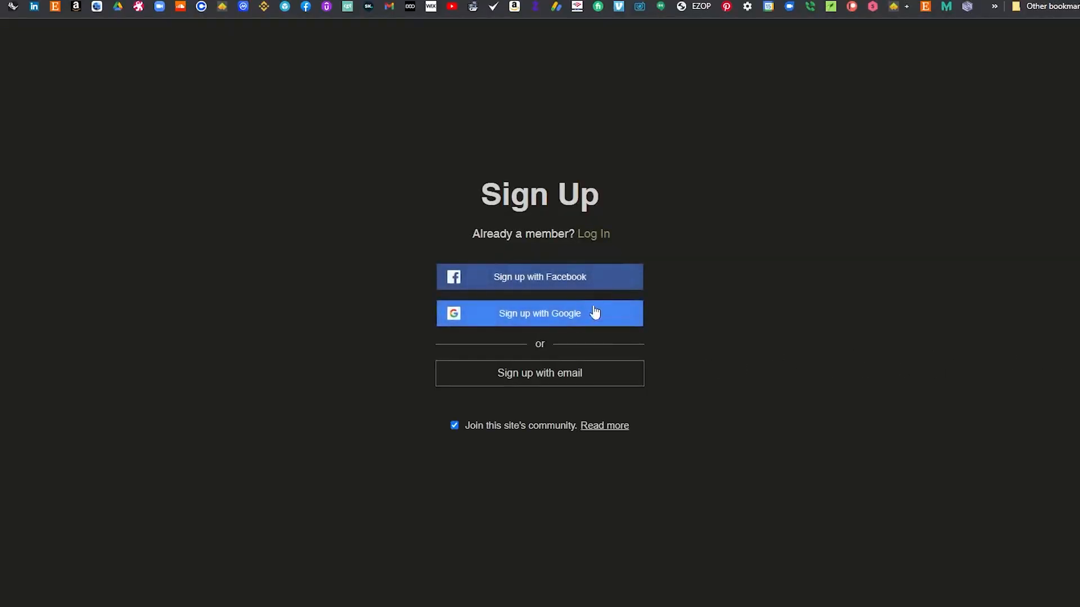
{"action": "left_click", "coordinate": [590, 321]}
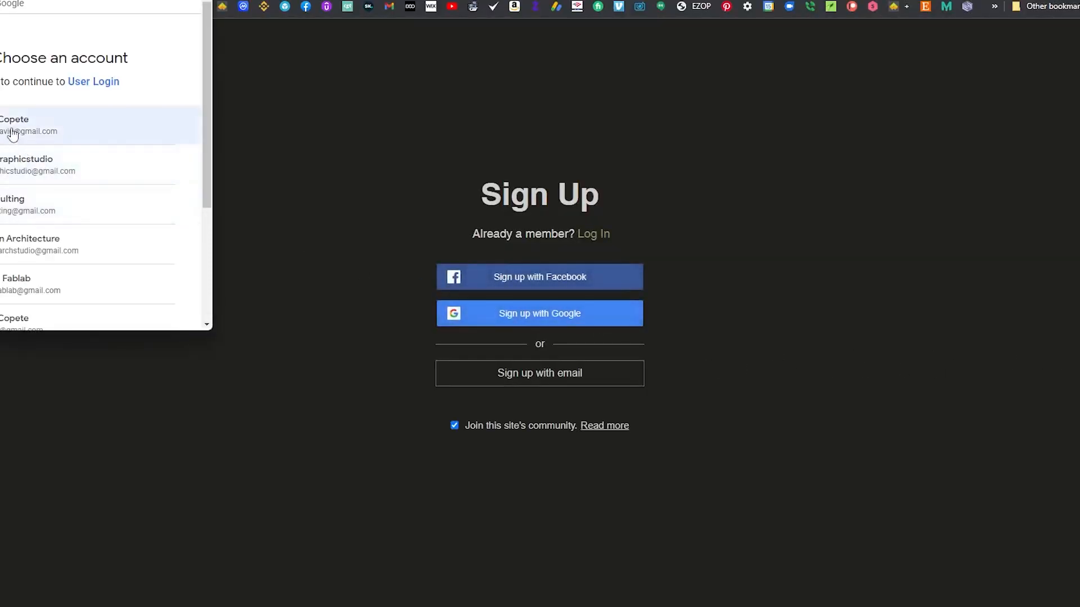
{"action": "left_click", "coordinate": [13, 134]}
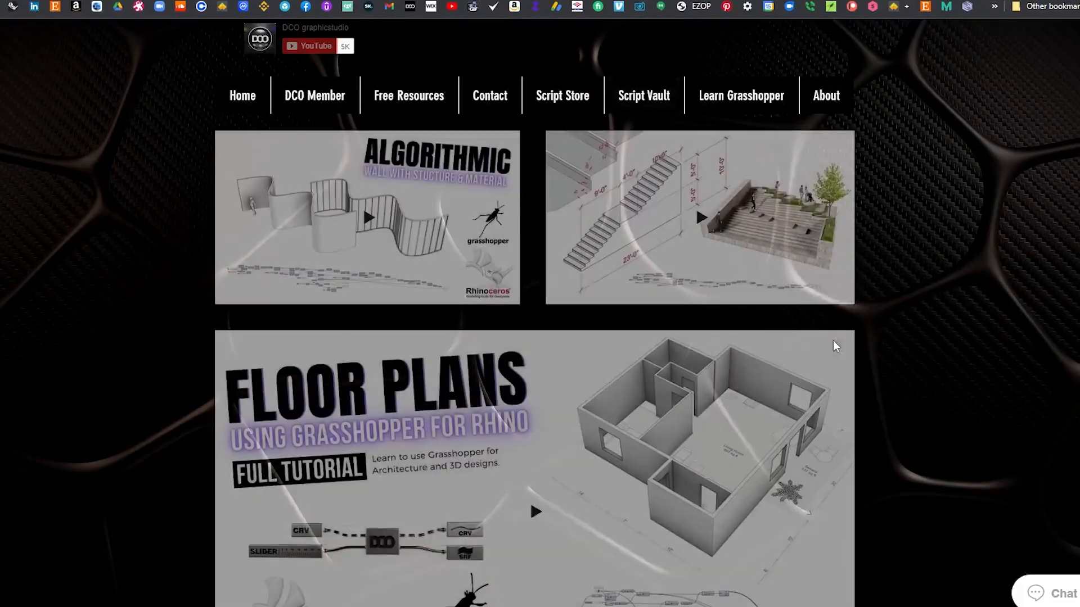
- Browse the Script Store and the Learn Grasshopper course module pages
{"action": "scroll", "coordinate": [927, 353], "scroll_direction": "down", "scroll_amount": 5}
{"action": "scroll", "coordinate": [927, 353], "scroll_direction": "up", "scroll_amount": 5}
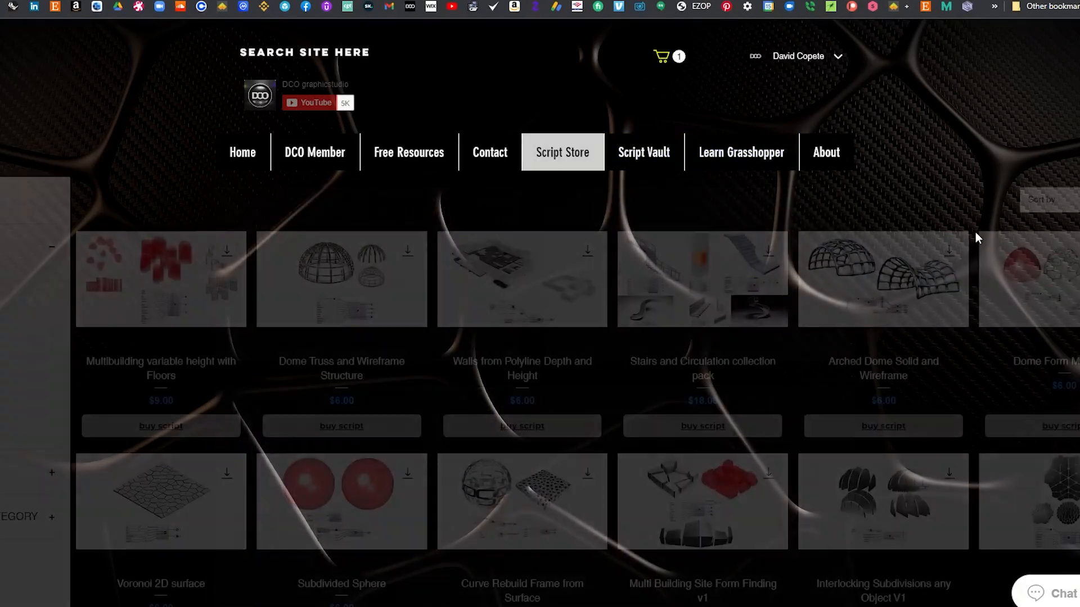
{"action": "scroll", "coordinate": [975, 238], "scroll_direction": "down", "scroll_amount": 3}
{"action": "scroll", "coordinate": [975, 238], "scroll_direction": "down", "scroll_amount": 3}
{"action": "scroll", "coordinate": [978, 239], "scroll_direction": "up", "scroll_amount": 6}
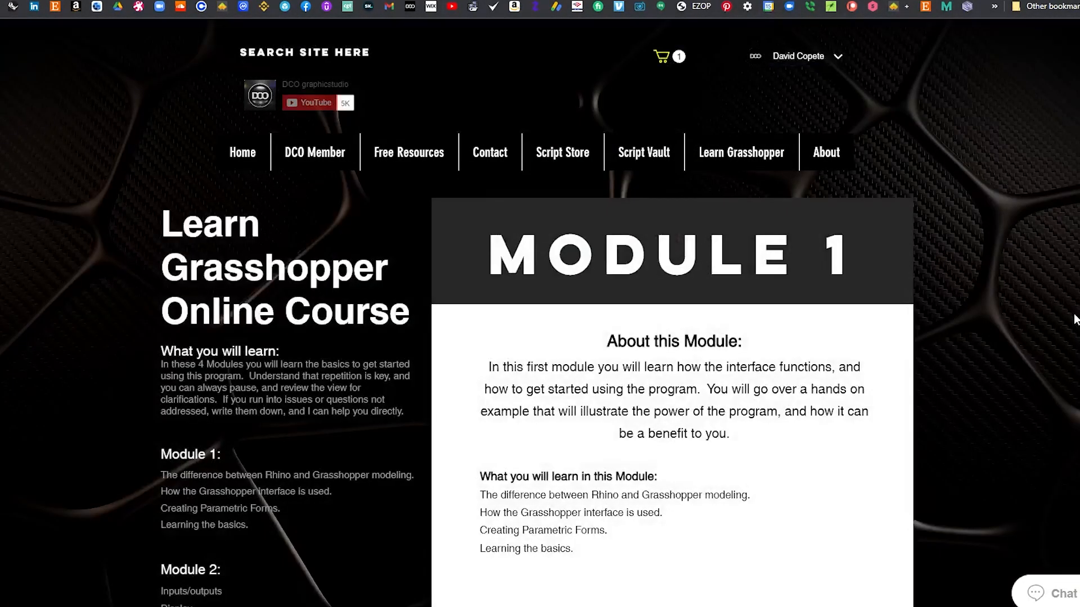
{"action": "scroll", "coordinate": [1075, 319], "scroll_direction": "down", "scroll_amount": 2}
{"action": "scroll", "coordinate": [1076, 320], "scroll_direction": "down", "scroll_amount": 6}
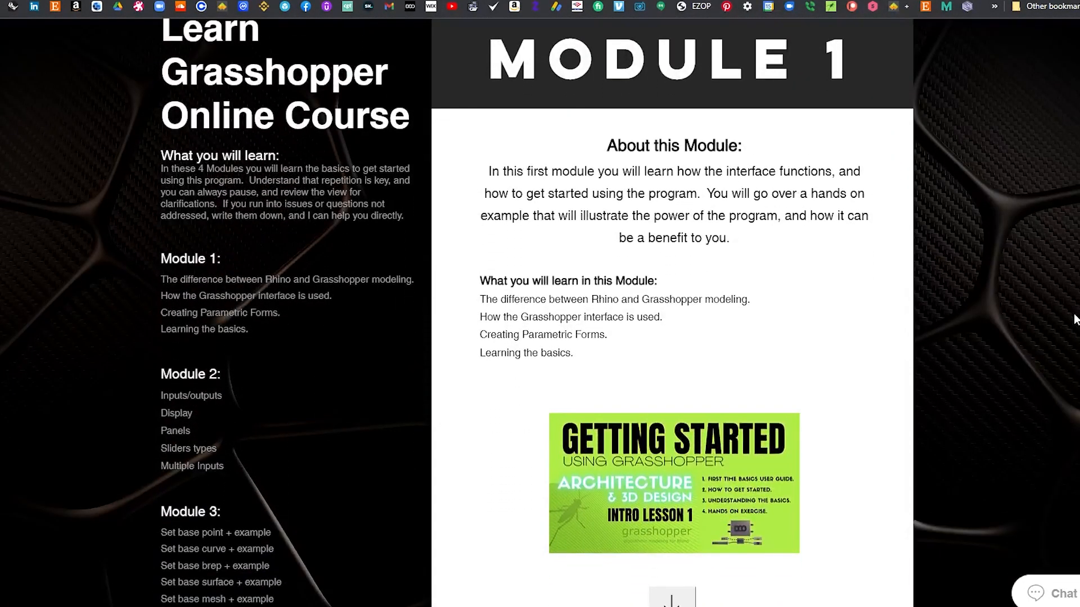
{"action": "scroll", "coordinate": [1076, 319], "scroll_direction": "down", "scroll_amount": 15}
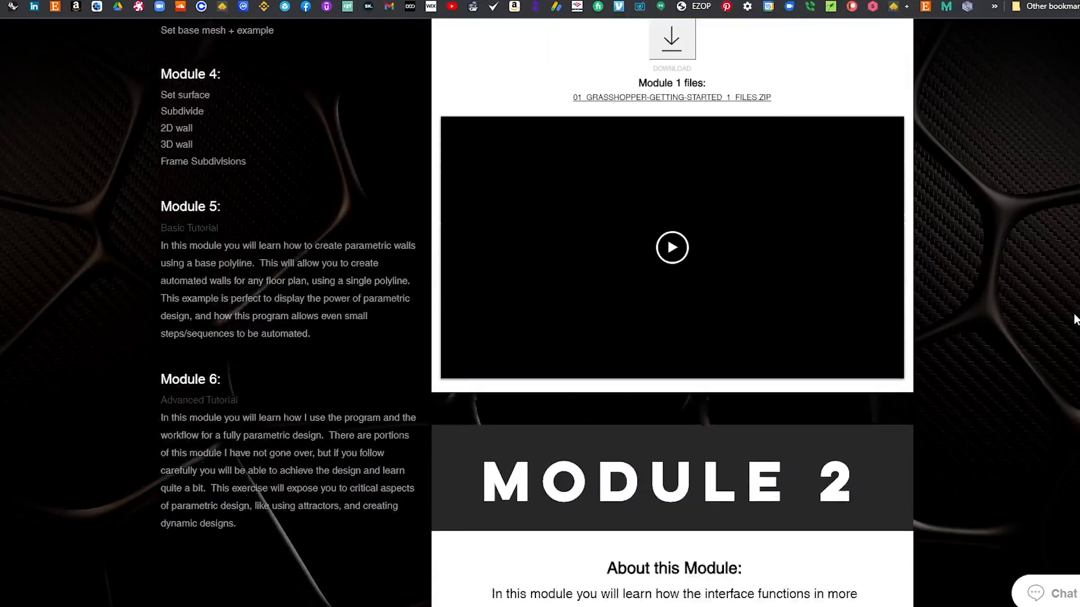
{"action": "scroll", "coordinate": [1057, 297], "scroll_direction": "down", "scroll_amount": 15}
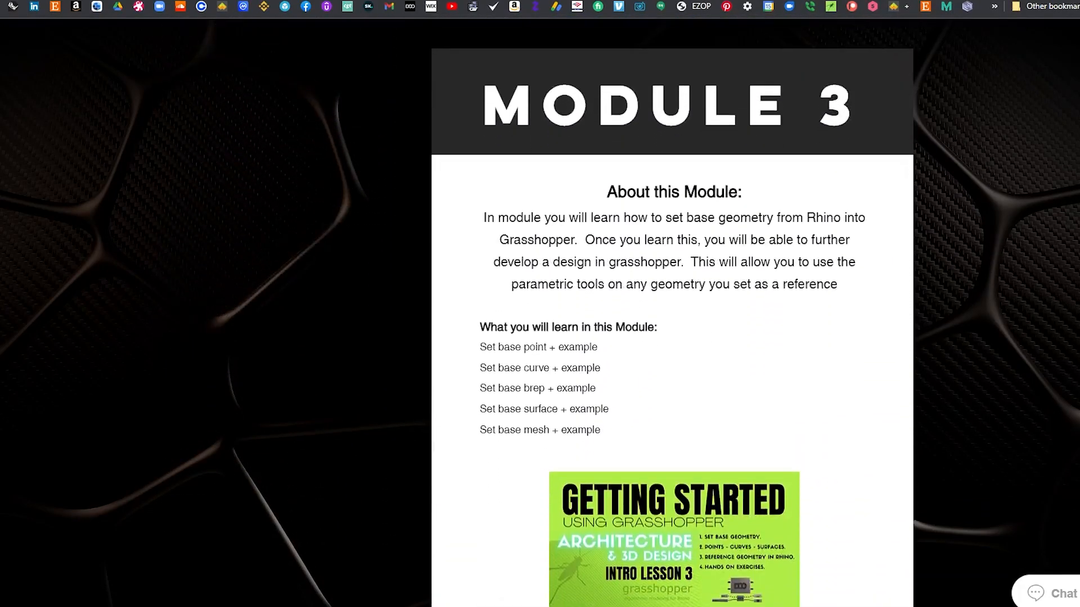
{"action": "scroll", "coordinate": [672, 313], "scroll_direction": "down", "scroll_amount": 20}
{"action": "scroll", "coordinate": [672, 312], "scroll_direction": "up", "scroll_amount": 2}
{"action": "scroll", "coordinate": [672, 312], "scroll_direction": "up", "scroll_amount": 20}
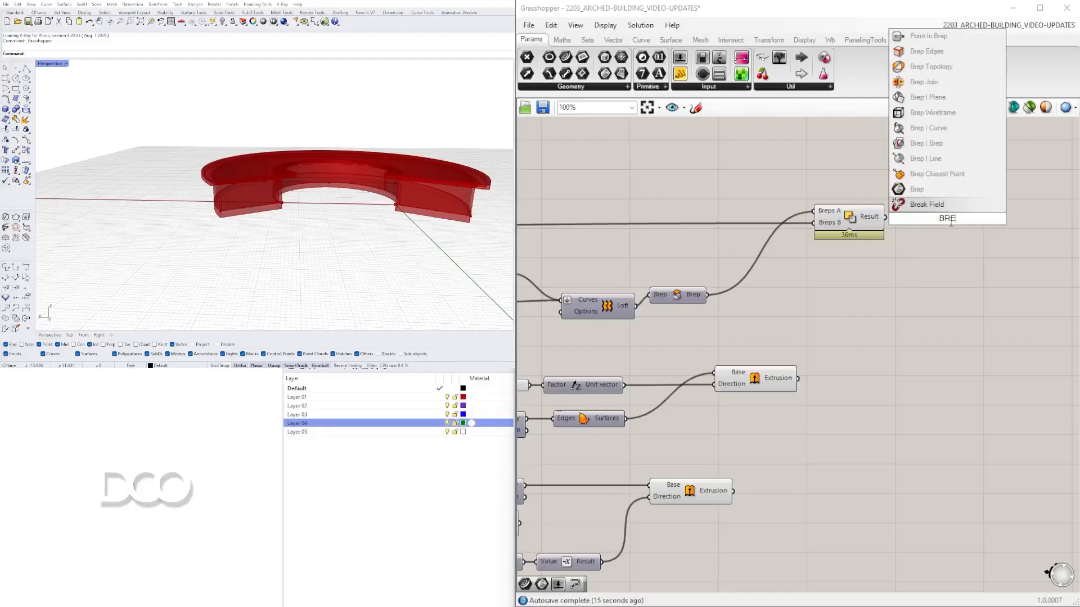
- Group the extrusion's output parameter and name the group MAT
{"action": "left_click", "coordinate": [928, 213]}
{"action": "left_click_drag", "start_coordinate": [769, 386], "coordinate": [762, 383]}
{"action": "left_click_drag", "start_coordinate": [936, 373], "coordinate": [940, 377]}
{"action": "key", "text": "ctrl+g"}
{"action": "right_click", "coordinate": [941, 366]}
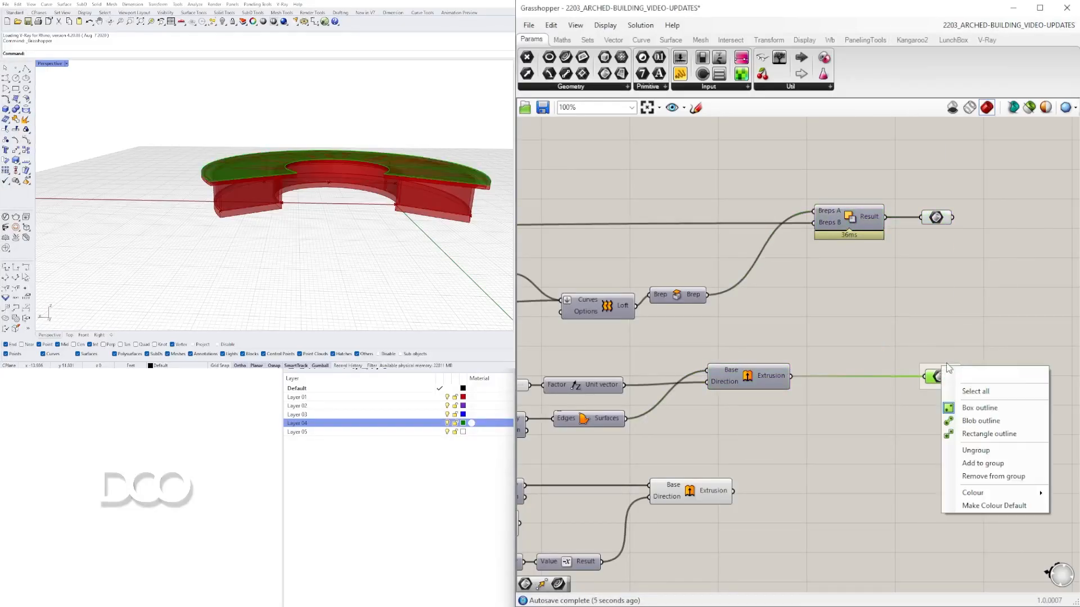
{"action": "type", "text": "MAT"}
- Group the Solid Difference output parameter and label it TRIM
{"action": "left_click_drag", "start_coordinate": [936, 217], "coordinate": [940, 217]}
{"action": "key", "text": "ctrl+g"}
{"action": "right_click", "coordinate": [930, 208]}
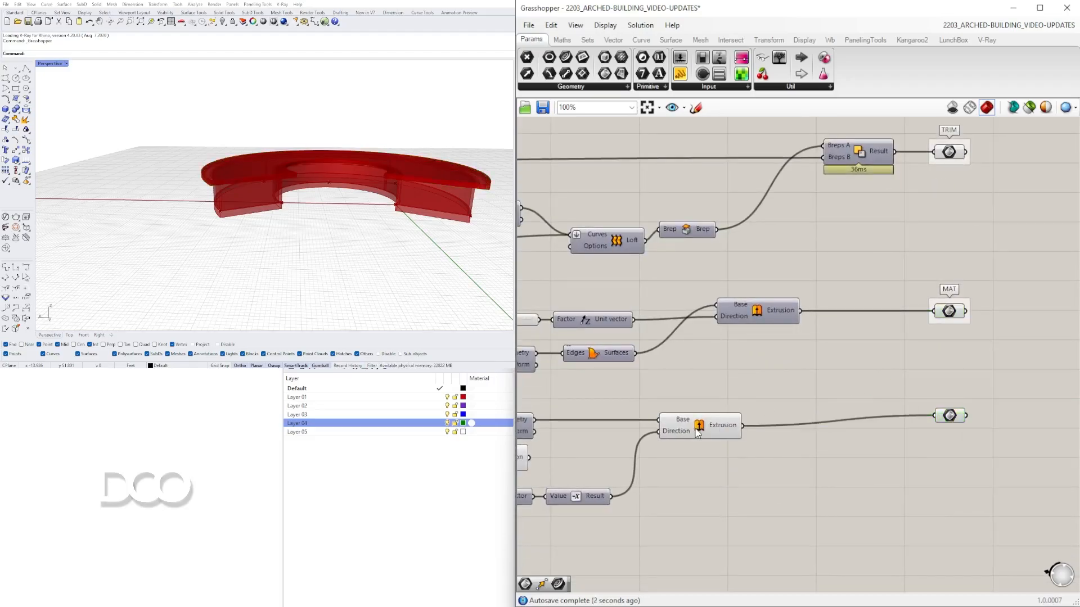
- Name the lower extrusion's output parameter group FASCIA
{"action": "right_click", "coordinate": [948, 415]}
{"action": "type", "text": "FASCIA"}
- Group the roof output parameter and name the group ROOF
{"action": "right_click_drag", "start_coordinate": [986, 420], "coordinate": [1032, 307]}
{"action": "left_click_drag", "start_coordinate": [999, 315], "coordinate": [1004, 369], "text": "alt"}
{"action": "scroll", "coordinate": [714, 320], "scroll_direction": "down", "scroll_amount": 3}
{"action": "scroll", "coordinate": [880, 340], "scroll_direction": "up", "scroll_amount": 7}
{"action": "key", "text": "ctrl+g"}
{"action": "right_click", "coordinate": [896, 381]}
{"action": "type", "text": "ROOF"}
- Add a new Geometry parameter beside the Solid Difference components
{"action": "left_click", "coordinate": [914, 373]}
{"action": "scroll", "coordinate": [913, 360], "scroll_direction": "down", "scroll_amount": 5}
{"action": "left_click", "coordinate": [647, 224]}
{"action": "scroll", "coordinate": [646, 236], "scroll_direction": "down", "scroll_amount": 4}
{"action": "left_click_drag", "start_coordinate": [967, 306], "coordinate": [965, 284], "text": "alt"}
{"action": "scroll", "coordinate": [619, 289], "scroll_direction": "up", "scroll_amount": 4}
{"action": "left_click_drag", "start_coordinate": [698, 332], "coordinate": [815, 203]}
{"action": "scroll", "coordinate": [846, 251], "scroll_direction": "up", "scroll_amount": 4}
{"action": "left_click", "coordinate": [846, 250]}
{"action": "scroll", "coordinate": [884, 292], "scroll_direction": "down", "scroll_amount": 6}
{"action": "scroll", "coordinate": [579, 338], "scroll_direction": "up", "scroll_amount": 7}
{"action": "left_click", "coordinate": [579, 359]}
{"action": "double_click", "coordinate": [751, 291]}
{"action": "type", "text": "geo"}
{"action": "key", "text": "Return"}
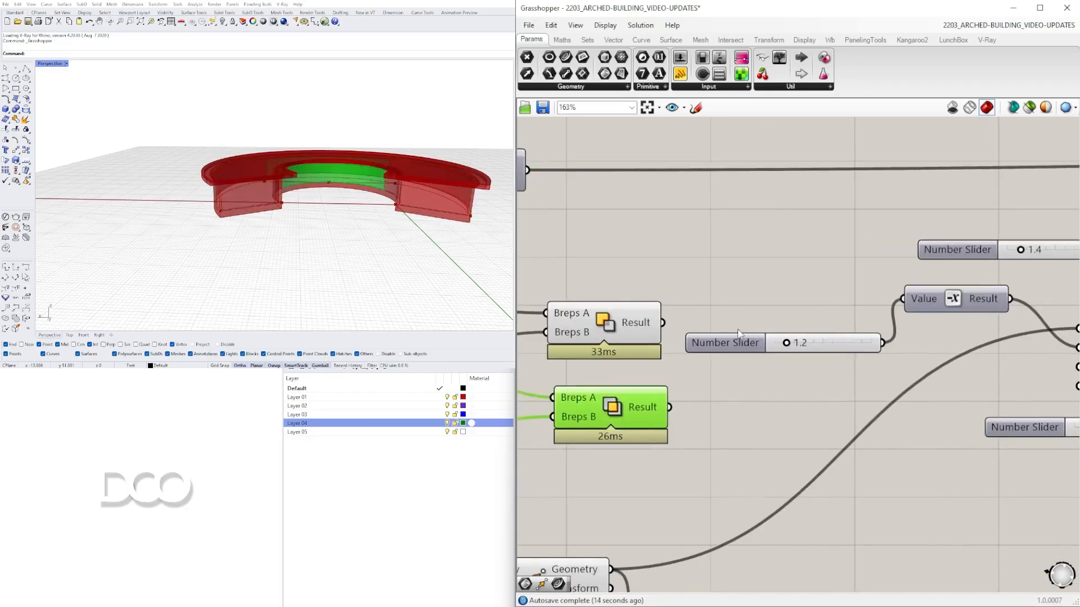
- Wire the two Solid Difference results into the output Geometry parameters
{"action": "left_click_drag", "start_coordinate": [771, 275], "coordinate": [771, 311], "text": "alt"}
{"action": "left_click_drag", "start_coordinate": [663, 323], "coordinate": [747, 275]}
{"action": "left_click_drag", "start_coordinate": [670, 407], "coordinate": [941, 403]}
- Group the two new output parameters, naming the groups WALL and GLASS
{"action": "middle_click", "coordinate": [615, 258]}
{"action": "scroll", "coordinate": [773, 385], "scroll_direction": "down", "scroll_amount": 5}
{"action": "scroll", "coordinate": [956, 393], "scroll_direction": "up", "scroll_amount": 6}
{"action": "left_click_drag", "start_coordinate": [794, 234], "coordinate": [794, 301]}
{"action": "key", "text": "ctrl+g"}
{"action": "right_click", "coordinate": [813, 281]}
{"action": "type", "text": "WALL"}
{"action": "key", "text": "ctrl+g"}
{"action": "right_click", "coordinate": [806, 361]}
{"action": "type", "text": "GLASS"}
- Rename the number slider driving the X unit vector with an OPENING name
{"action": "scroll", "coordinate": [943, 302], "scroll_direction": "down", "scroll_amount": 5}
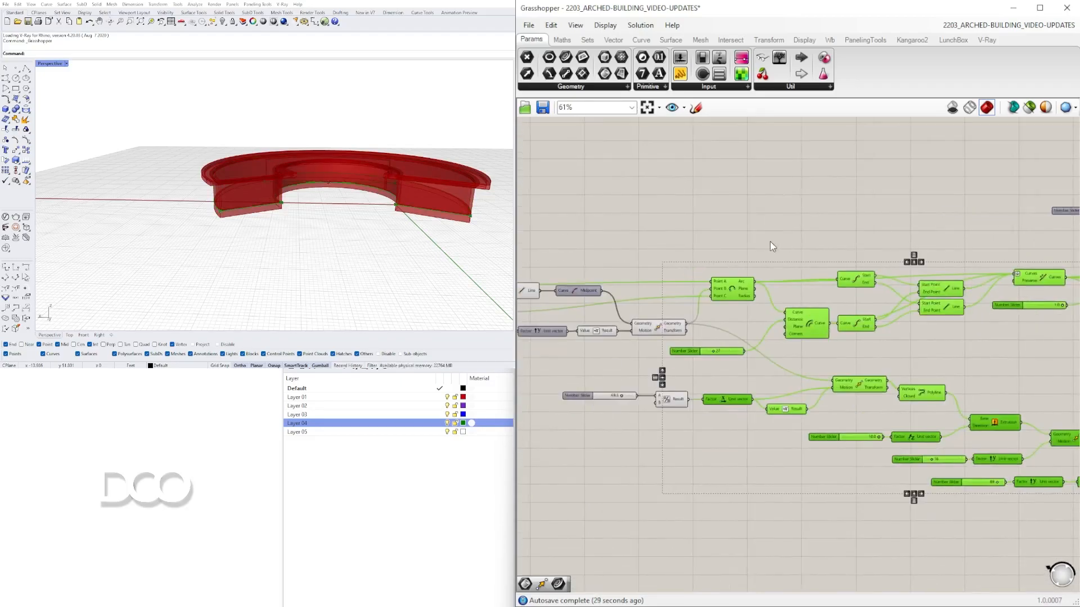
{"action": "scroll", "coordinate": [731, 261], "scroll_direction": "up", "scroll_amount": 5}
{"action": "right_click", "coordinate": [677, 336]}
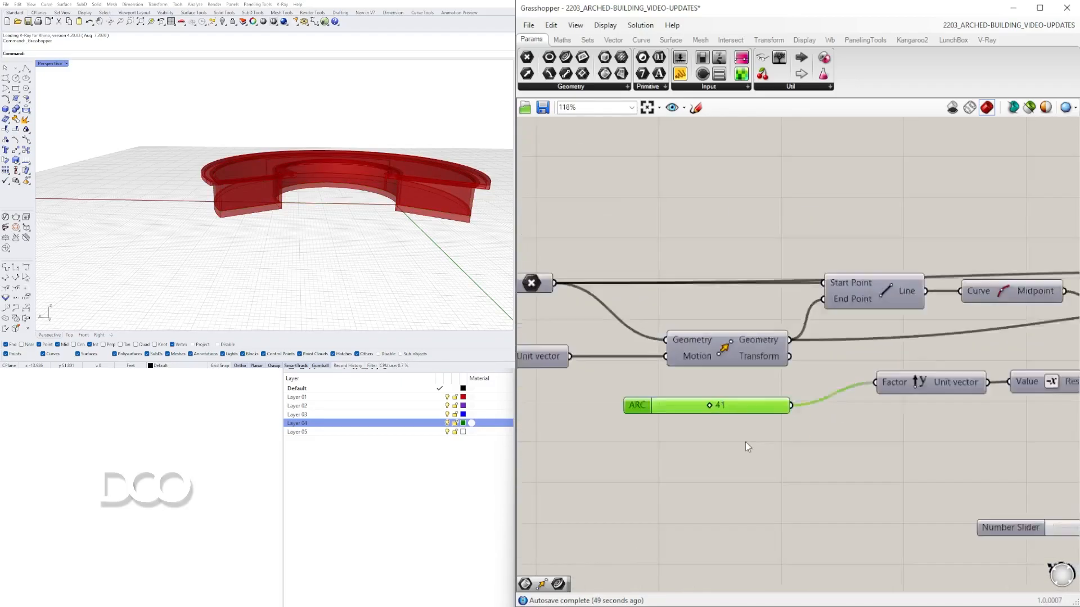
{"action": "scroll", "coordinate": [629, 414], "scroll_direction": "up", "scroll_amount": 2}
{"action": "right_click", "coordinate": [629, 414]}
{"action": "type", "text": "OPENING"}
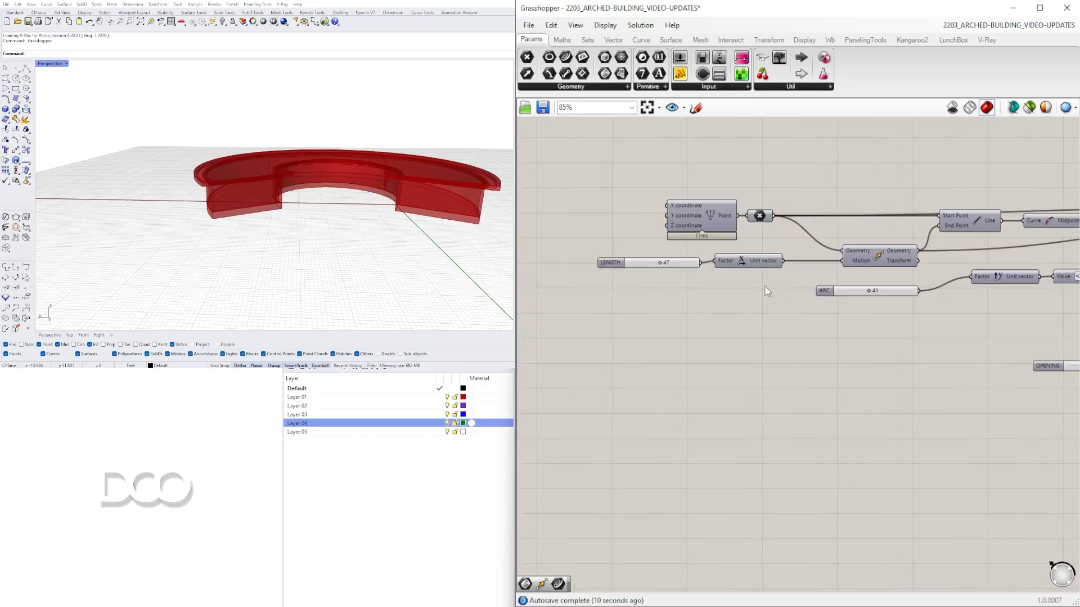
{"action": "scroll", "coordinate": [767, 291], "scroll_direction": "up", "scroll_amount": 5}
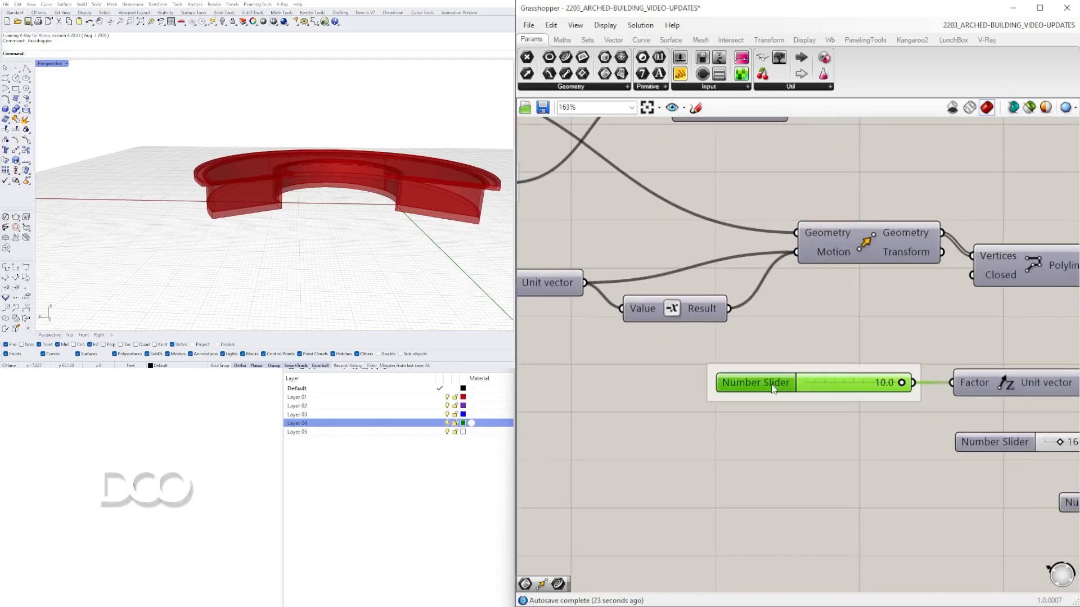
- Group the opening offset slider together with its Unit Y vector component
{"action": "right_click", "coordinate": [786, 384]}
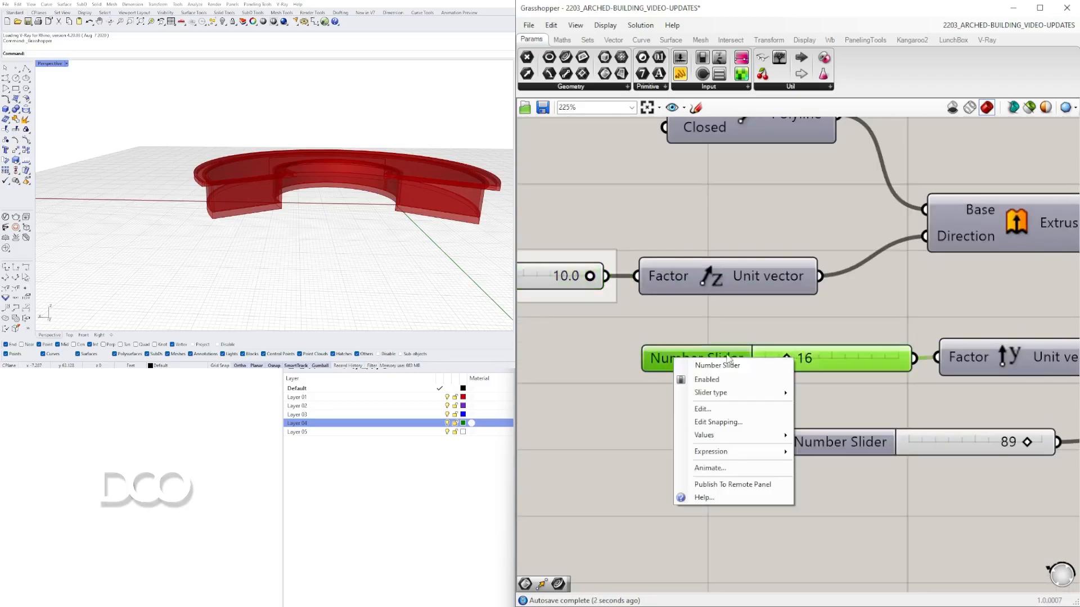
{"action": "left_click_drag", "start_coordinate": [728, 366], "coordinate": [685, 366]}
{"action": "key", "text": "ctrl+g"}
{"action": "right_click_drag", "start_coordinate": [926, 435], "coordinate": [795, 398]}
{"action": "left_click_drag", "start_coordinate": [743, 406], "coordinate": [718, 401]}
{"action": "scroll", "coordinate": [849, 401], "scroll_direction": "up", "scroll_amount": 2}
{"action": "left_click_drag", "start_coordinate": [883, 402], "coordinate": [917, 402]}
- Rename the 100 slider feeding the Unit Y vector as OPENING FORM
{"action": "right_click", "coordinate": [630, 399]}
{"action": "type", "text": "OPENING DEPT"}
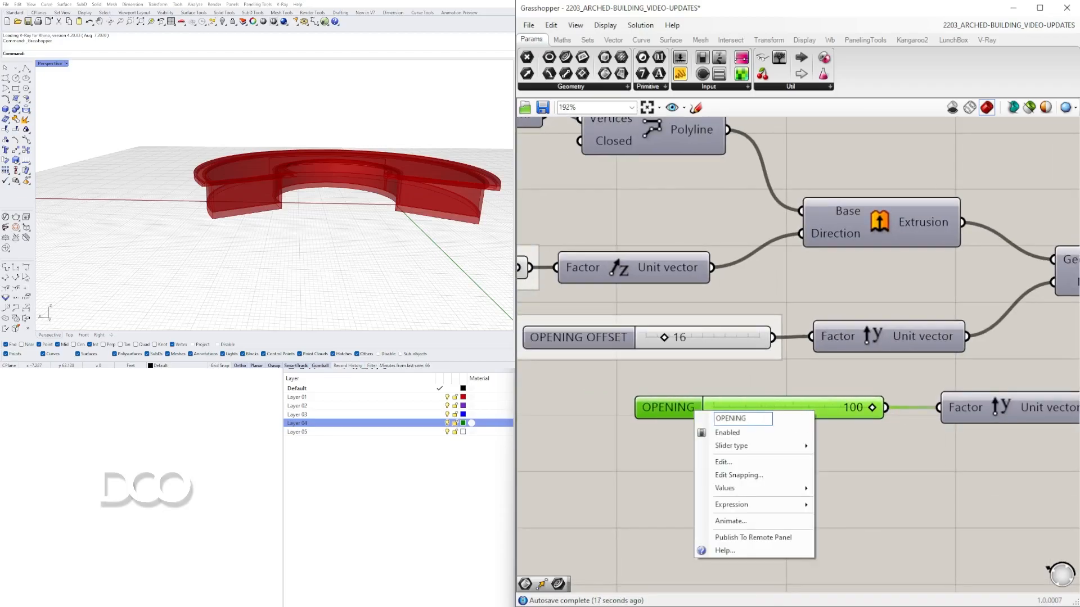
{"action": "type", "text": "FORM"}
{"action": "key", "text": "Return"}
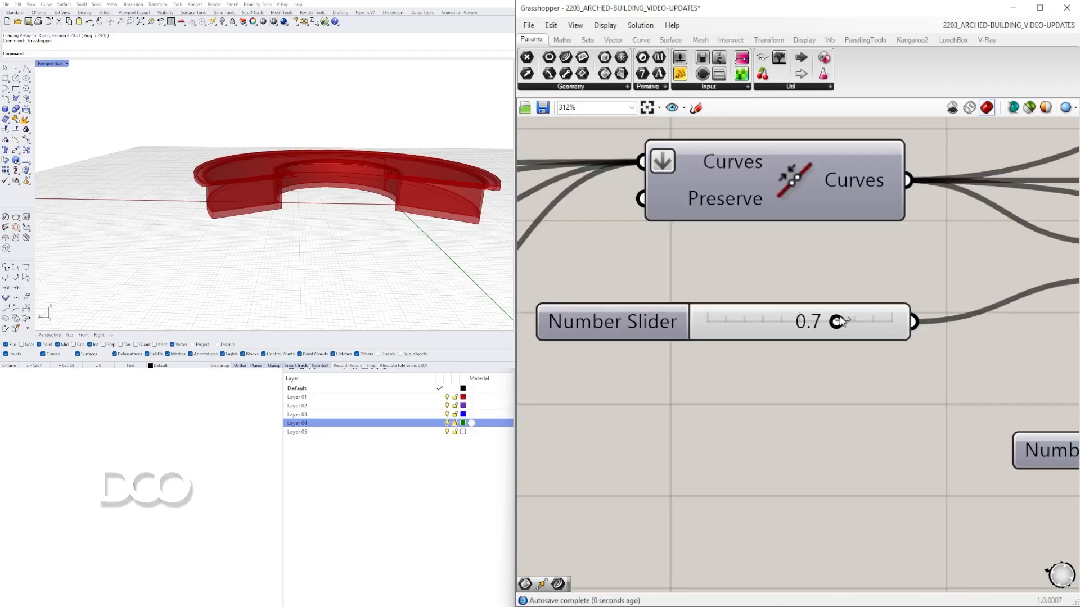
- Rename the number slider driving the Unit Z vector with a wall depth name
{"action": "right_click", "coordinate": [604, 318]}
{"action": "type", "text": "WA"}
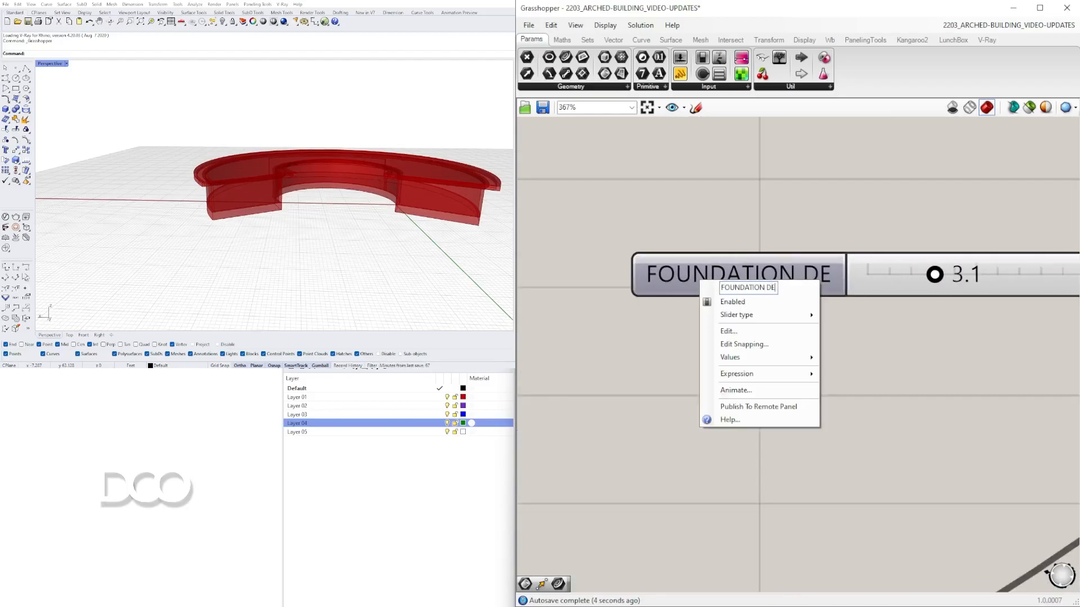
{"action": "type", "text": "PTH"}
{"action": "key", "text": "Return"}
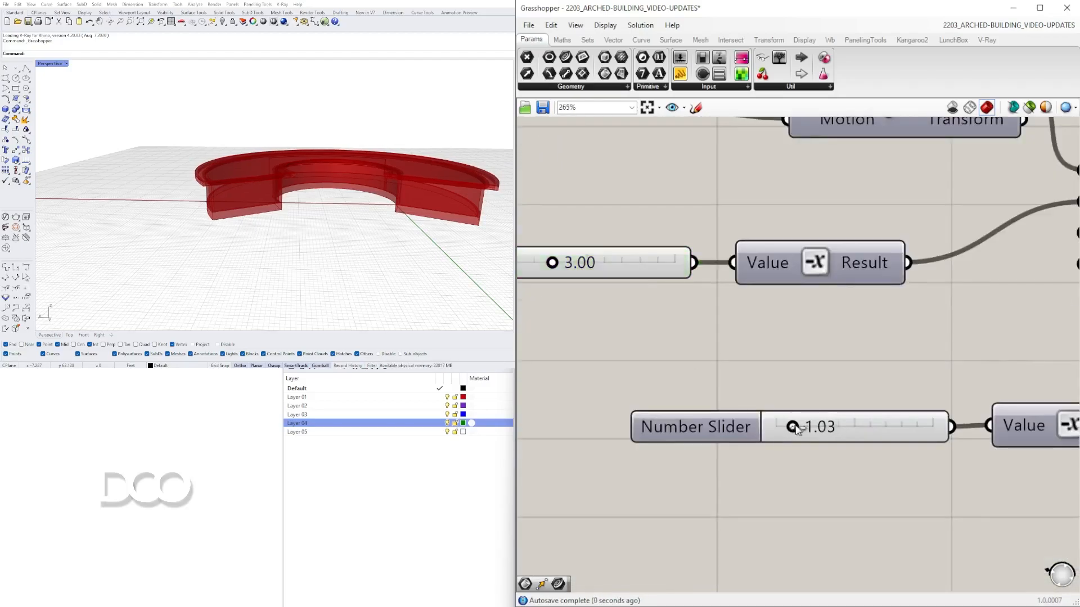
- Rename the roof and trim number sliders, naming one TRIM DEPTH 1
{"action": "right_click", "coordinate": [717, 436]}
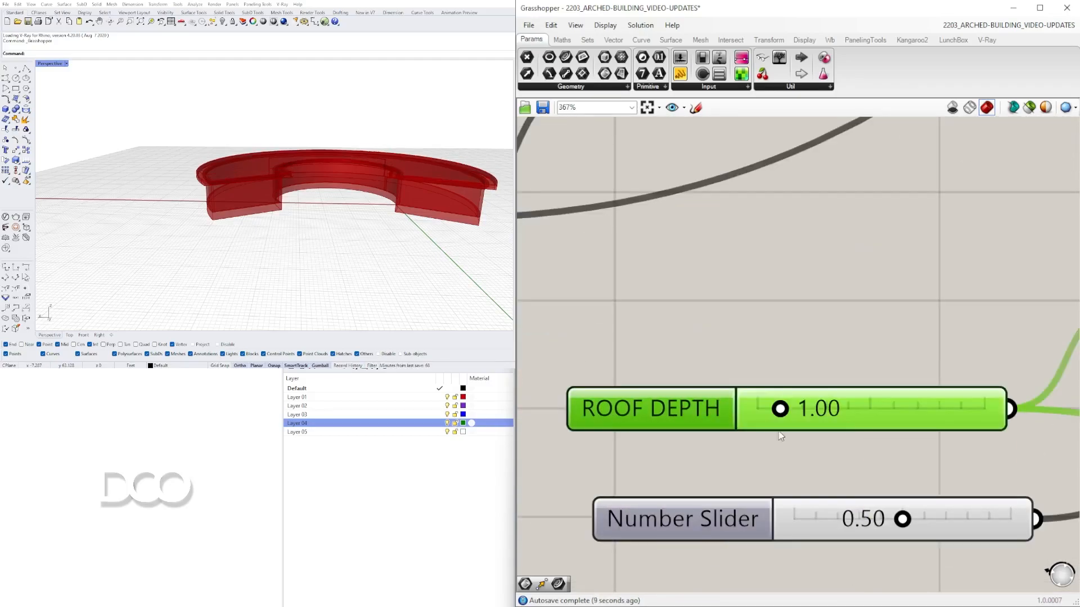
{"action": "right_click", "coordinate": [652, 460]}
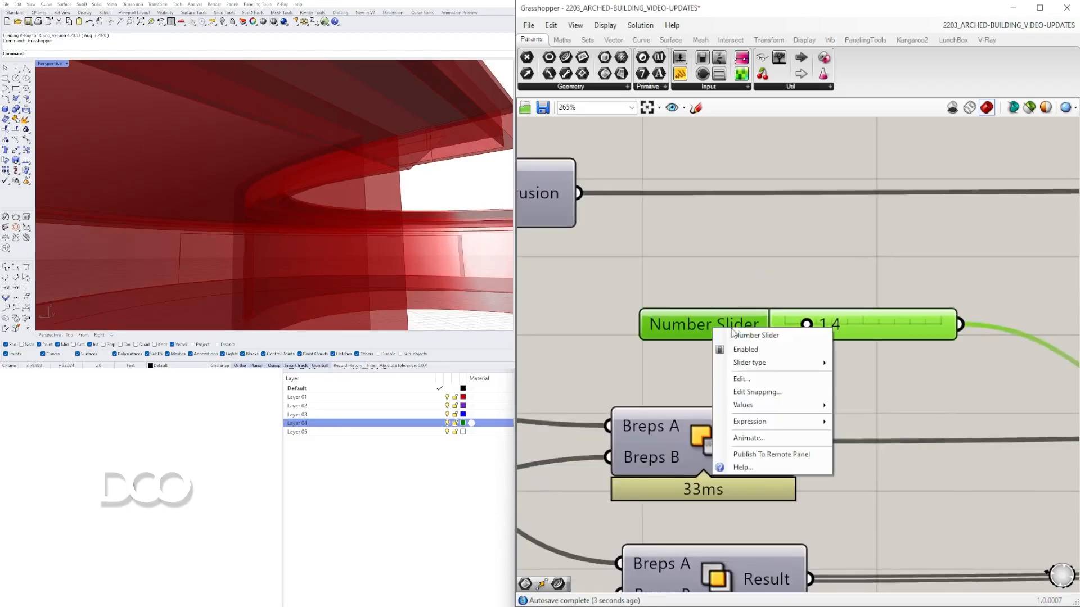
{"action": "right_click", "coordinate": [722, 246]}
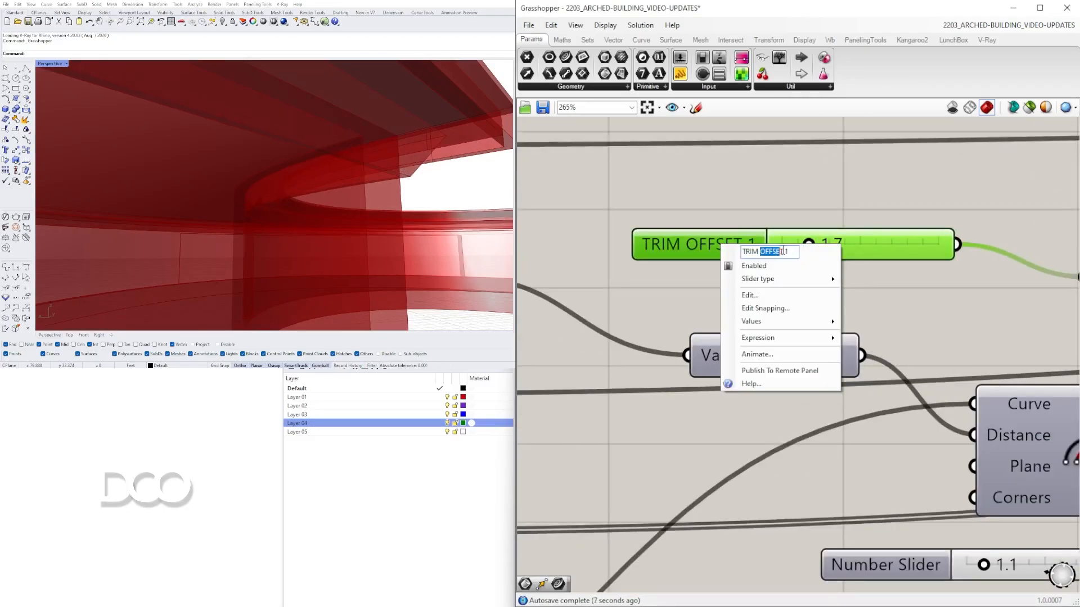
{"action": "type", "text": "DEPTH"}
{"action": "key", "text": "Return"}
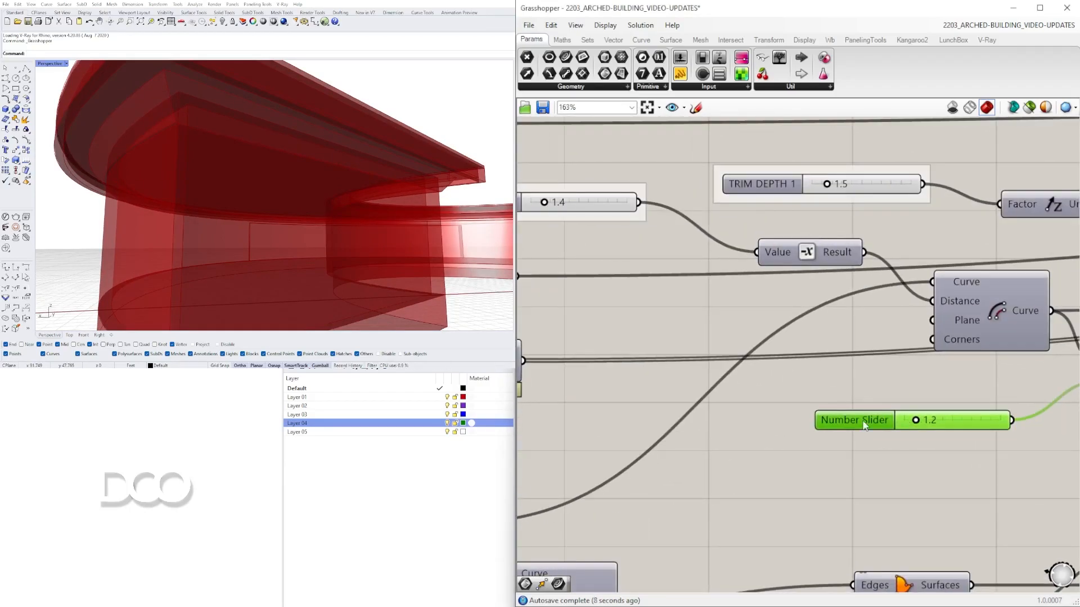
- Examine the whole renamed definition on the canvas
{"action": "right_click", "coordinate": [864, 421]}
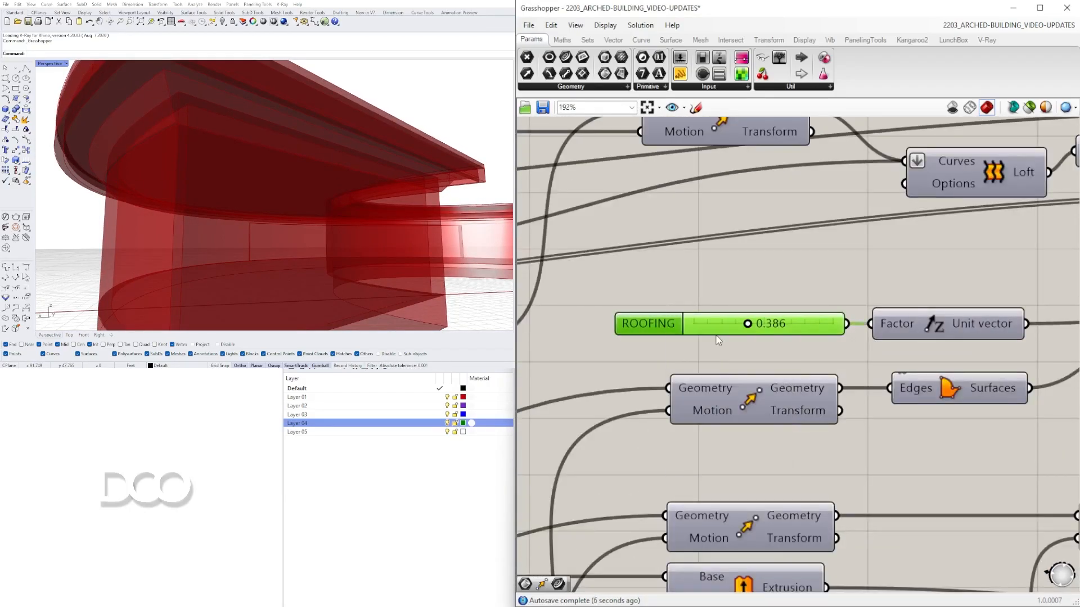
{"action": "scroll", "coordinate": [821, 353], "scroll_direction": "down", "scroll_amount": 8}
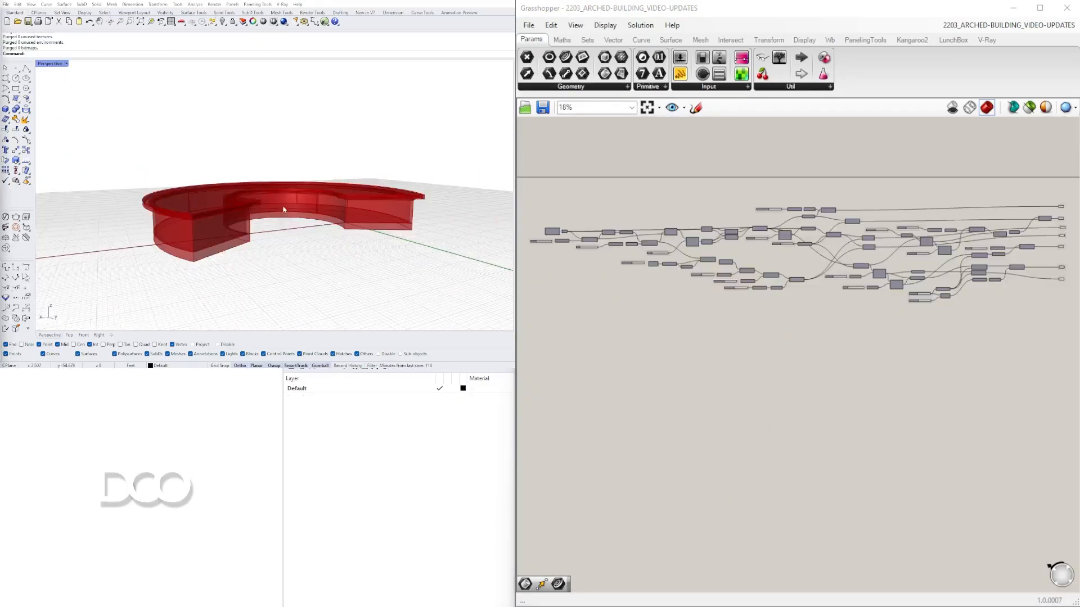
{"action": "left_click", "coordinate": [293, 369]}
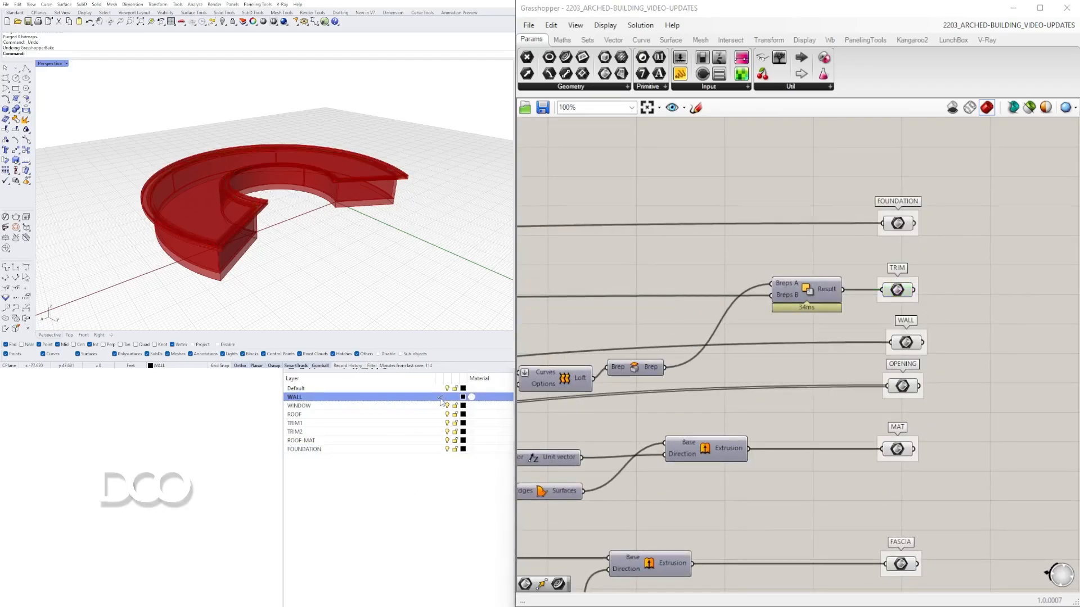
- Bake the WALL and OPENING outputs onto the WALL and WINDOW layers
{"action": "left_click", "coordinate": [906, 342]}
{"action": "middle_click", "coordinate": [905, 342]}
{"action": "left_click", "coordinate": [870, 368]}
{"action": "left_click", "coordinate": [439, 406]}
{"action": "left_click", "coordinate": [902, 386]}
{"action": "middle_click", "coordinate": [902, 386]}
{"action": "left_click", "coordinate": [867, 413]}
- Bake the next output parameters onto the ROOF and TRIM1 layers
{"action": "left_click", "coordinate": [439, 415]}
{"action": "right_click_drag", "start_coordinate": [941, 465], "coordinate": [913, 280]}
{"action": "left_click", "coordinate": [871, 444]}
{"action": "middle_click", "coordinate": [871, 445]}
{"action": "left_click", "coordinate": [836, 471]}
{"action": "left_click", "coordinate": [438, 423]}
{"action": "right_click_drag", "start_coordinate": [815, 320], "coordinate": [833, 478]}
{"action": "left_click", "coordinate": [895, 261]}
{"action": "right_click_drag", "start_coordinate": [923, 286], "coordinate": [902, 225]}
- Bake the remaining trim and roof material outputs onto the TRIM2 and ROOF-MAT layers
{"action": "left_click", "coordinate": [438, 433]}
{"action": "right_click_drag", "start_coordinate": [849, 478], "coordinate": [872, 420]}
{"action": "left_click", "coordinate": [892, 419]}
{"action": "middle_click", "coordinate": [891, 420]}
{"action": "left_click", "coordinate": [856, 446]}
{"action": "left_click", "coordinate": [439, 441]}
{"action": "right_click_drag", "start_coordinate": [824, 254], "coordinate": [845, 385]}
{"action": "left_click", "coordinate": [915, 431]}
{"action": "middle_click", "coordinate": [915, 431]}
{"action": "left_click", "coordinate": [938, 454]}
- Bake the FOUNDATION output onto the FOUNDATION layer
{"action": "left_click", "coordinate": [439, 450]}
{"action": "left_click", "coordinate": [907, 207]}
{"action": "scroll", "coordinate": [908, 207], "scroll_direction": "down", "scroll_amount": 1}
{"action": "middle_click", "coordinate": [908, 207]}
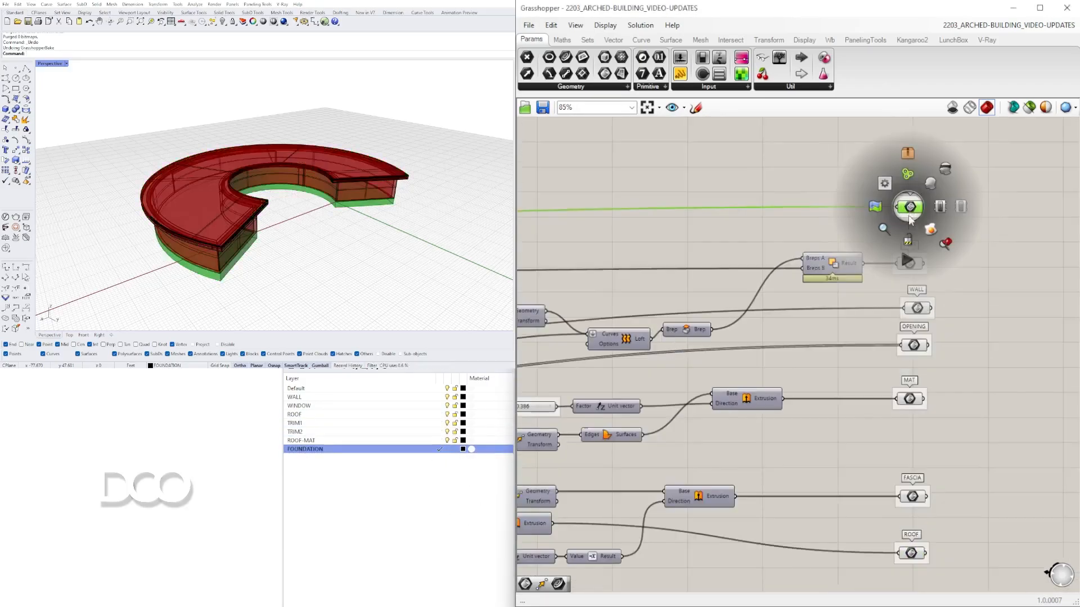
{"action": "left_click", "coordinate": [909, 208]}
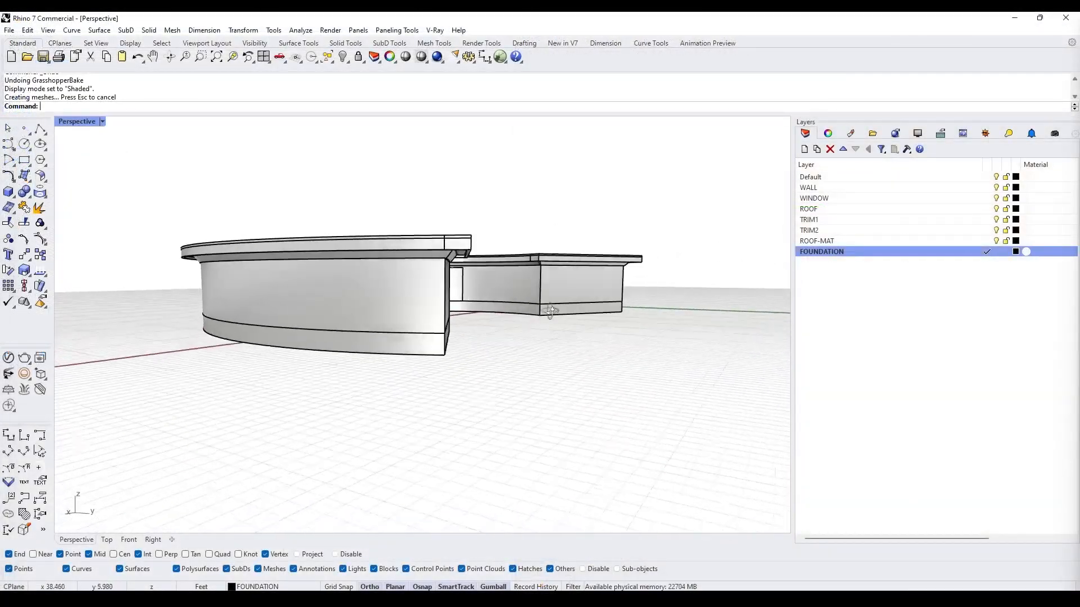
- Select the baked window polysurface and isolate it with WINDOW as the current layer
{"action": "right_click_drag", "start_coordinate": [489, 315], "coordinate": [380, 292]}
{"action": "left_click", "coordinate": [464, 350]}
{"action": "left_click", "coordinate": [470, 268]}
{"action": "scroll", "coordinate": [471, 268], "scroll_direction": "up", "scroll_amount": 4}
{"action": "left_click", "coordinate": [987, 198]}
{"action": "type", "text": "Isolate"}
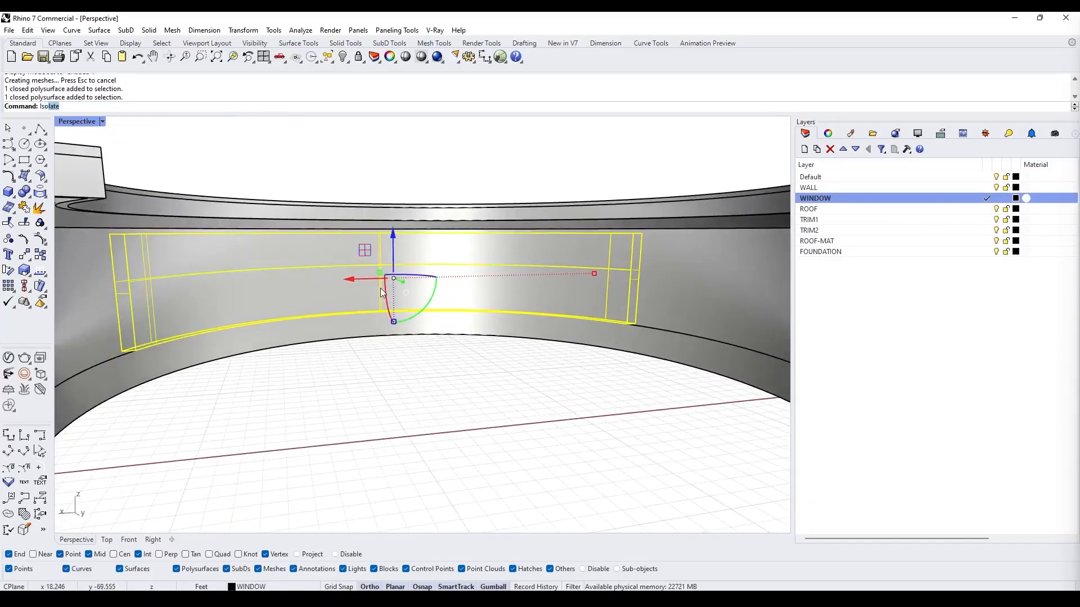
{"action": "key", "text": "Return"}
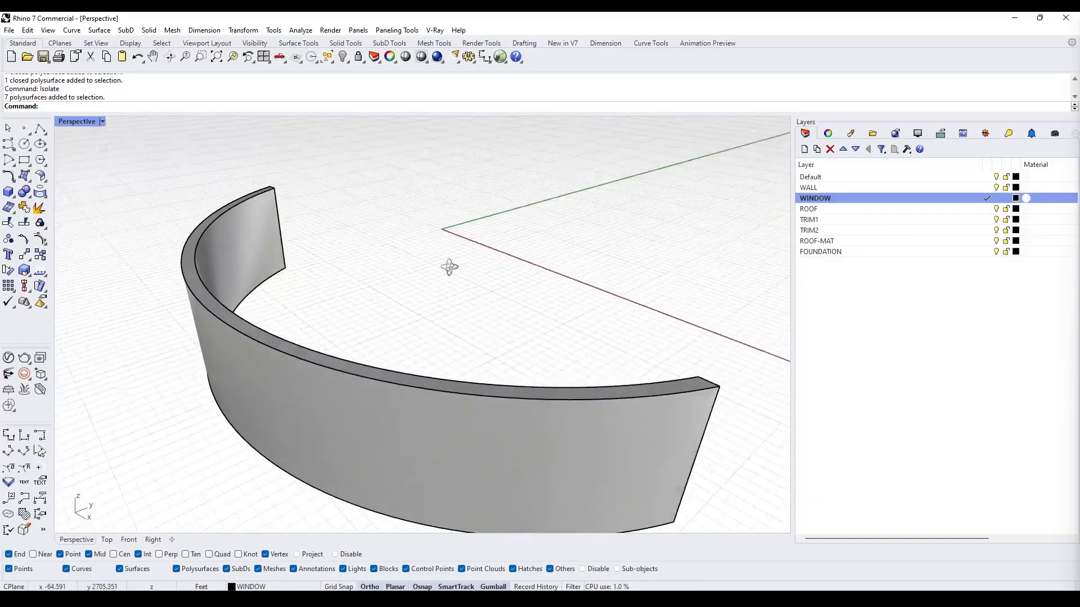
- Try to shell the window polysurface by removing a face, and undo it
{"action": "left_click", "coordinate": [306, 254]}
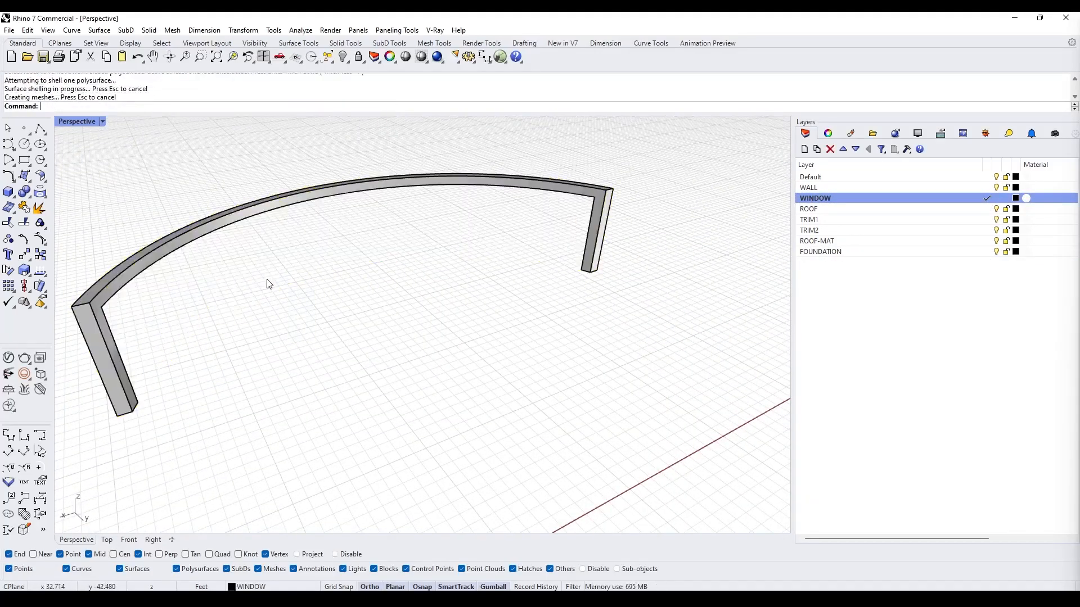
{"action": "key", "text": "ctrl+z"}
- Show the hidden objects and paste the copied window geometry back in
{"action": "right_click_drag", "start_coordinate": [267, 283], "coordinate": [340, 341]}
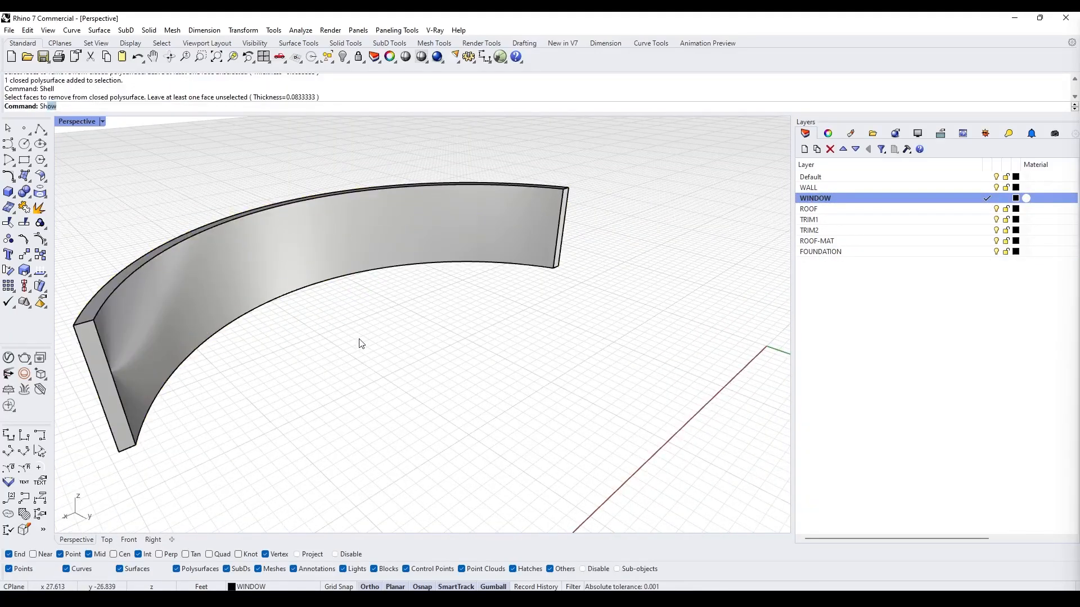
{"action": "key", "text": "Return"}
{"action": "key", "text": "ctrl+v"}
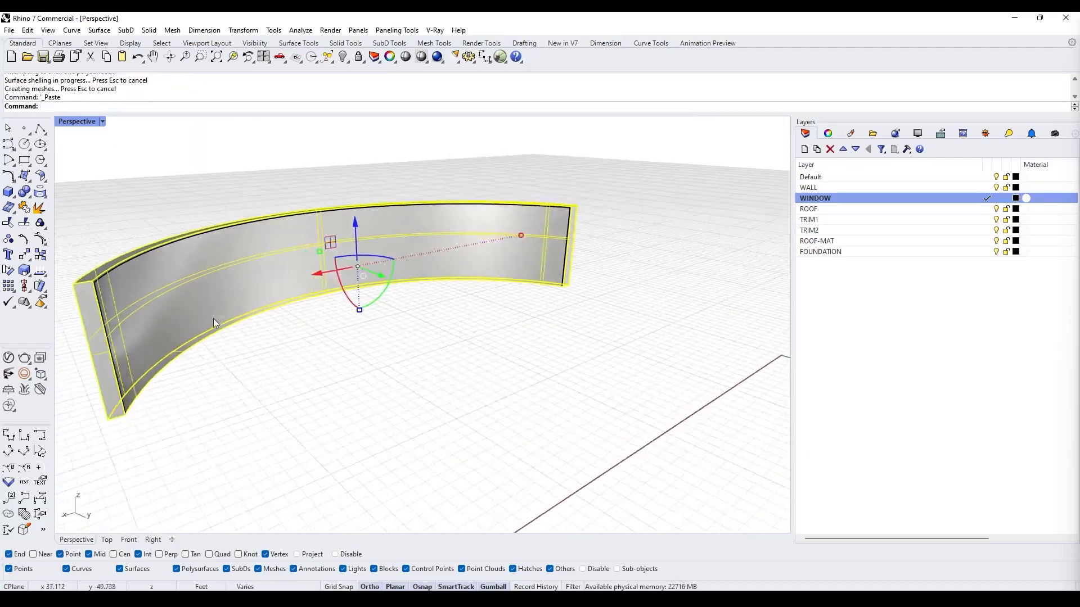
- Try a boolean operation on the window polysurface, then undo it
{"action": "type", "text": "B"}
{"action": "right_click_drag", "start_coordinate": [226, 328], "coordinate": [291, 403]}
{"action": "left_click", "coordinate": [331, 393]}
{"action": "key", "text": "Escape"}
{"action": "key", "text": "ctrl+z"}
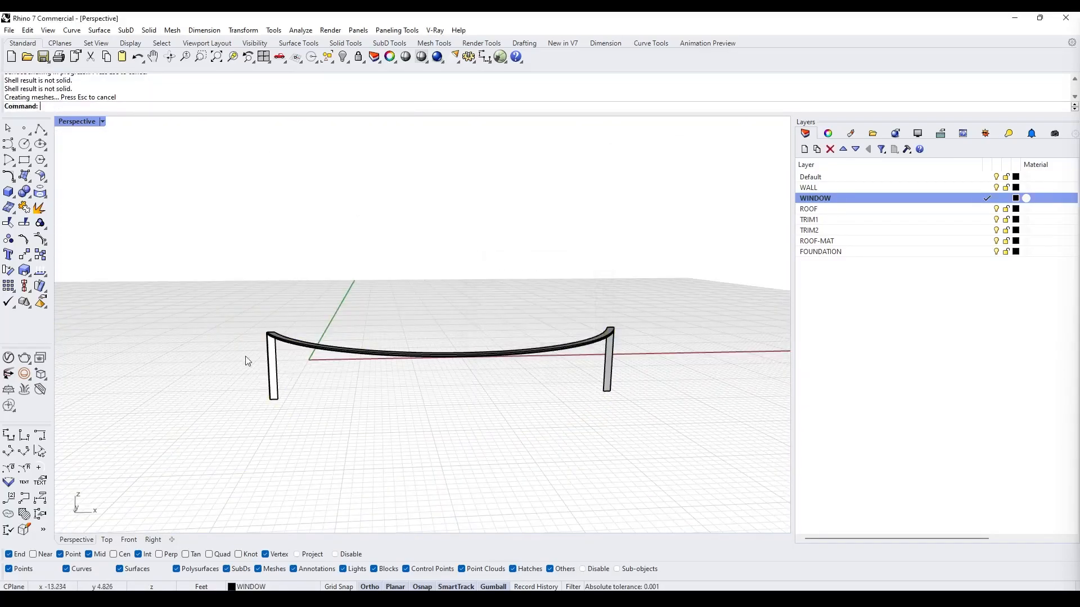
- Shell the window polysurface with a thickness of 2" by removing its faces
{"action": "type", "text": "2"}
{"action": "key", "text": "Return"}
{"action": "type", "text": "1"}
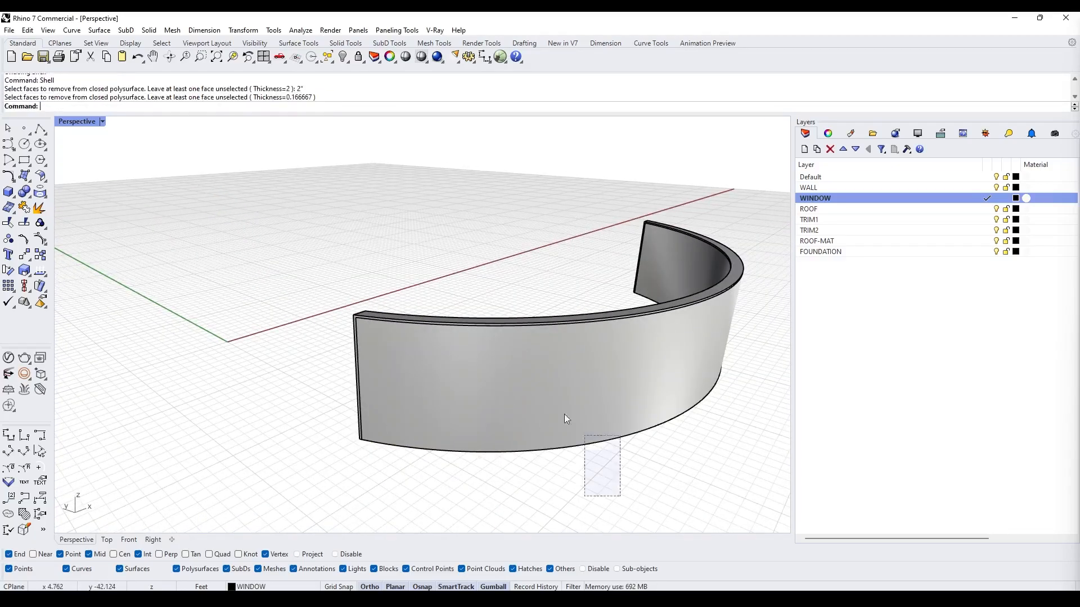
{"action": "left_click_drag", "start_coordinate": [567, 495], "coordinate": [518, 432]}
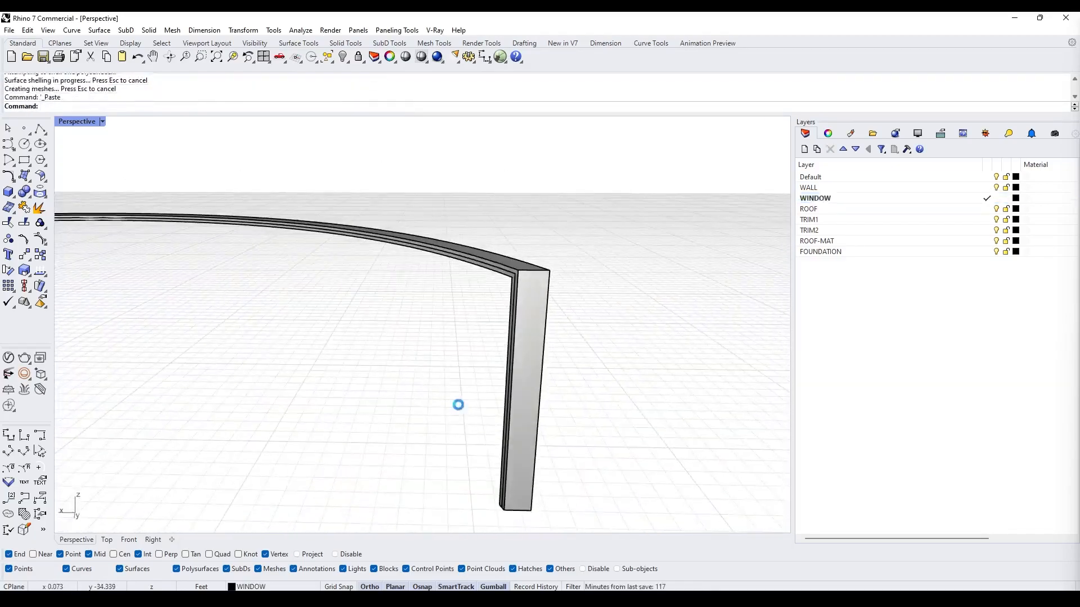
- Move a frame piece vertically to position a horizontal rail inside the window frame
{"action": "left_click", "coordinate": [540, 236]}
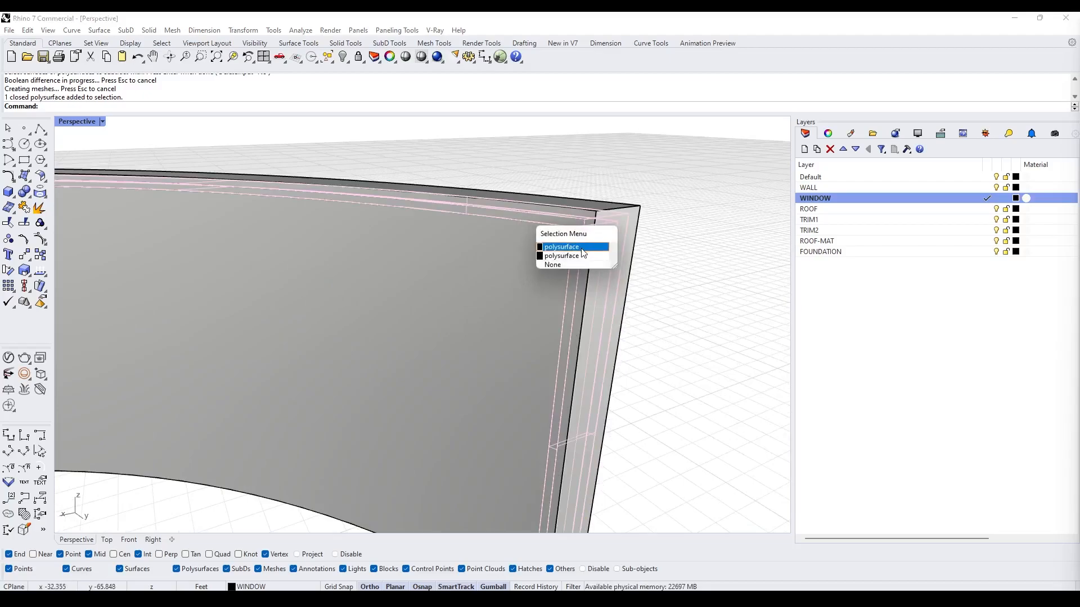
{"action": "left_click", "coordinate": [542, 243]}
{"action": "right_click_drag", "start_coordinate": [607, 273], "coordinate": [566, 352]}
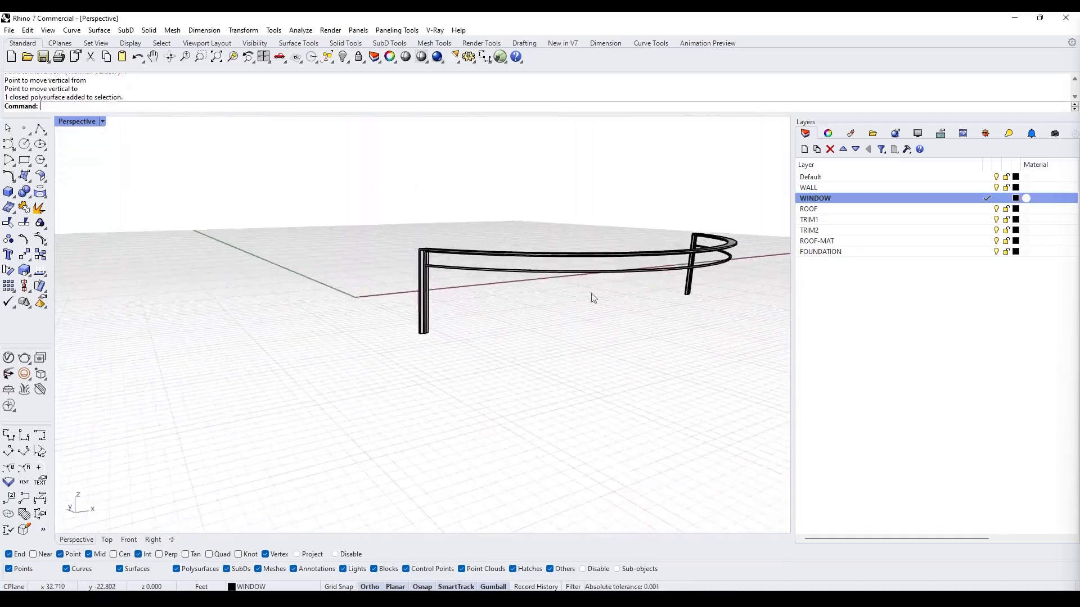
{"action": "right_click_drag", "start_coordinate": [594, 298], "coordinate": [459, 322]}
- Show the hidden objects and select the window frame rail
{"action": "scroll", "coordinate": [412, 320], "scroll_direction": "up", "scroll_amount": 5}
{"action": "left_click", "coordinate": [354, 340]}
{"action": "scroll", "coordinate": [270, 340], "scroll_direction": "up", "scroll_amount": 4}
{"action": "right_click_drag", "start_coordinate": [270, 340], "coordinate": [368, 251]}
{"action": "scroll", "coordinate": [391, 370], "scroll_direction": "up", "scroll_amount": 5}
{"action": "scroll", "coordinate": [393, 369], "scroll_direction": "down", "scroll_amount": 5}
{"action": "type", "text": "extru"}
{"action": "key", "text": "Escape"}
{"action": "type", "text": "show"}
{"action": "key", "text": "Return"}
{"action": "scroll", "coordinate": [348, 242], "scroll_direction": "up", "scroll_amount": 4}
{"action": "left_click", "coordinate": [319, 306]}
{"action": "right_click_drag", "start_coordinate": [319, 306], "coordinate": [278, 251]}
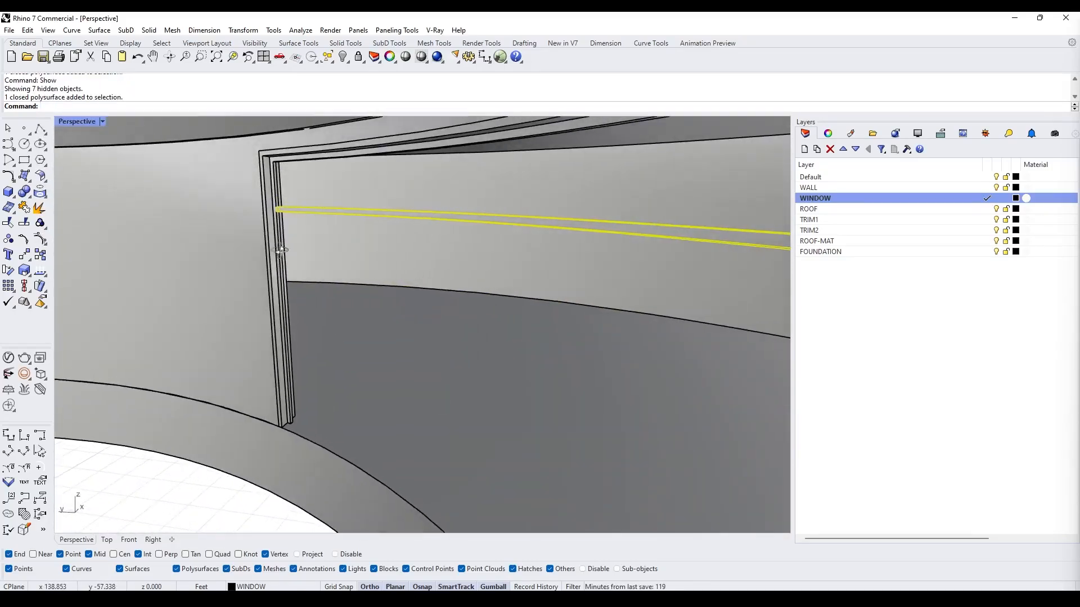
- Extrude a window frame face with ExtrudeSrf and delete the leftover surface
{"action": "key", "text": "Escape"}
{"action": "scroll", "coordinate": [264, 143], "scroll_direction": "up", "scroll_amount": 3}
{"action": "right_click_drag", "start_coordinate": [264, 143], "coordinate": [256, 149]}
{"action": "type", "text": "extrud"}
{"action": "key", "text": "Return"}
{"action": "left_click", "coordinate": [273, 444]}
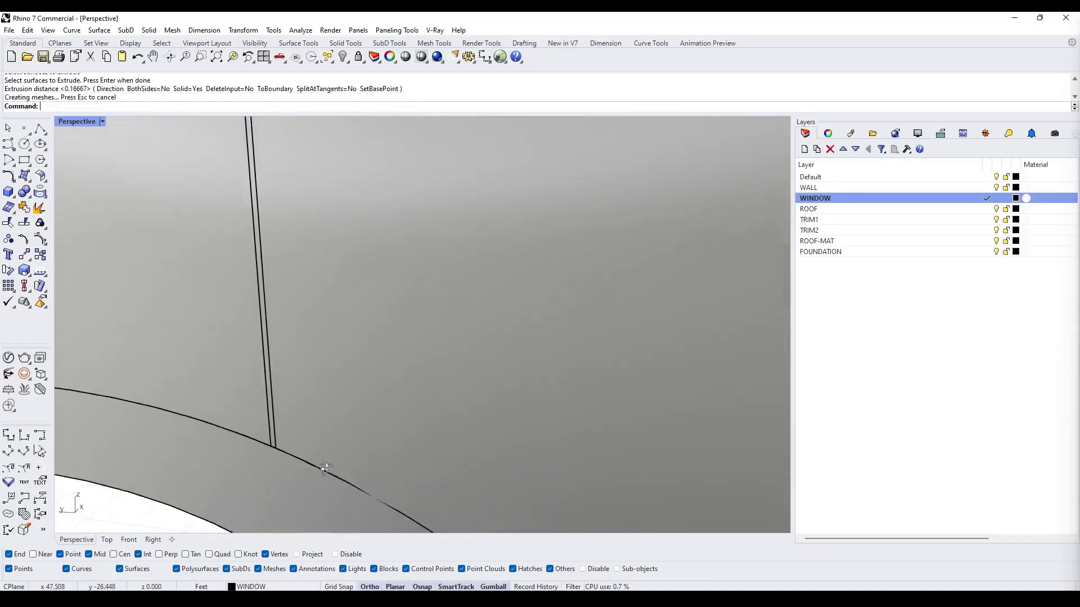
{"action": "key", "text": "Return"}
{"action": "left_click", "coordinate": [293, 466]}
- Boolean-union the window frame pieces and merge all their coplanar faces
{"action": "key", "text": "Return"}
{"action": "scroll", "coordinate": [488, 276], "scroll_direction": "down", "scroll_amount": 5}
{"action": "key", "text": "Delete"}
{"action": "left_click", "coordinate": [267, 336]}
{"action": "scroll", "coordinate": [242, 316], "scroll_direction": "up", "scroll_amount": 5}
{"action": "left_click", "coordinate": [318, 403], "text": "shift"}
{"action": "scroll", "coordinate": [318, 403], "scroll_direction": "down", "scroll_amount": 8}
{"action": "type", "text": "bu"}
{"action": "key", "text": "Return"}
{"action": "scroll", "coordinate": [510, 284], "scroll_direction": "up", "scroll_amount": 5}
{"action": "left_click", "coordinate": [508, 229]}
{"action": "right_click_drag", "start_coordinate": [509, 284], "coordinate": [557, 292]}
{"action": "type", "text": "MergeAllCoplanarFaces"}
{"action": "key", "text": "Return"}
{"action": "left_click", "coordinate": [669, 313]}
{"action": "key", "text": "Escape"}
- Extrude another frame face with ExtrudeSrf and move the new piece vertically into place
{"action": "scroll", "coordinate": [676, 190], "scroll_direction": "up", "scroll_amount": 5}
{"action": "type", "text": "ExtrudeSrf"}
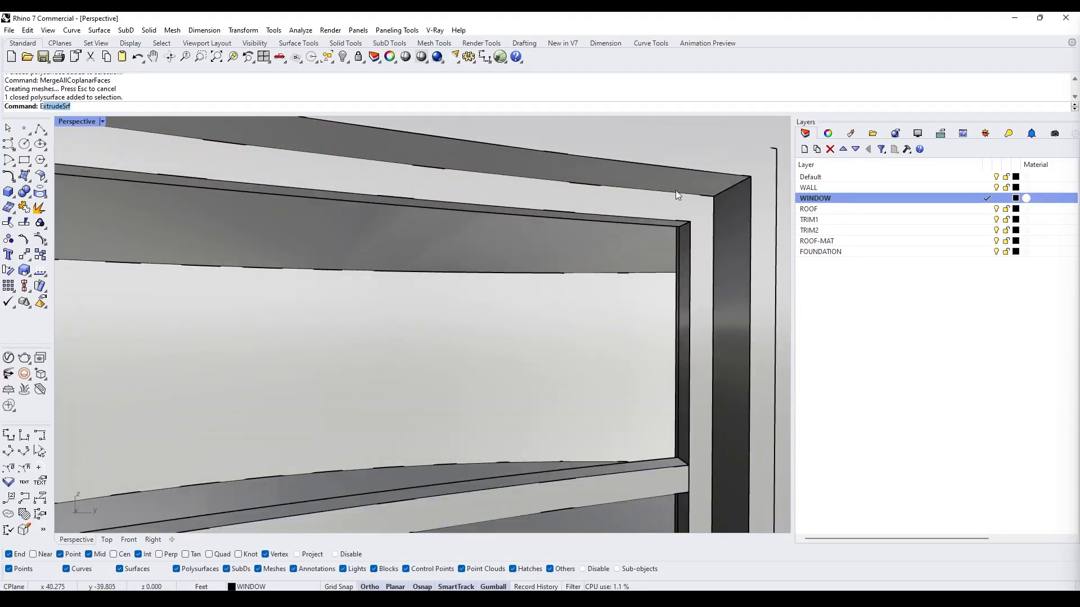
{"action": "left_click", "coordinate": [720, 233]}
{"action": "key", "text": "Return"}
{"action": "key", "text": "Return"}
{"action": "left_click", "coordinate": [717, 209]}
{"action": "scroll", "coordinate": [717, 224], "scroll_direction": "down", "scroll_amount": 4}
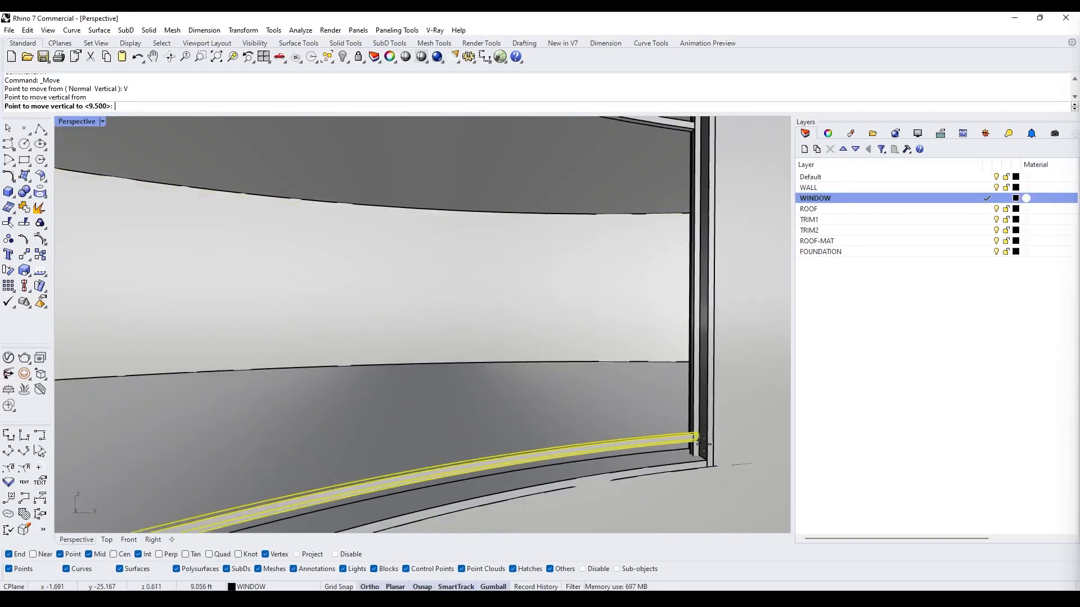
{"action": "left_click", "coordinate": [698, 419]}
{"action": "key", "text": "Escape"}
- Boolean-difference the rail pieces from the window frame and merge its coplanar faces
{"action": "right_click_drag", "start_coordinate": [663, 443], "coordinate": [554, 394]}
{"action": "scroll", "coordinate": [646, 360], "scroll_direction": "up", "scroll_amount": 4}
{"action": "left_click", "coordinate": [751, 380]}
{"action": "right_click_drag", "start_coordinate": [753, 361], "coordinate": [675, 303]}
{"action": "left_click", "coordinate": [648, 282], "text": "shift"}
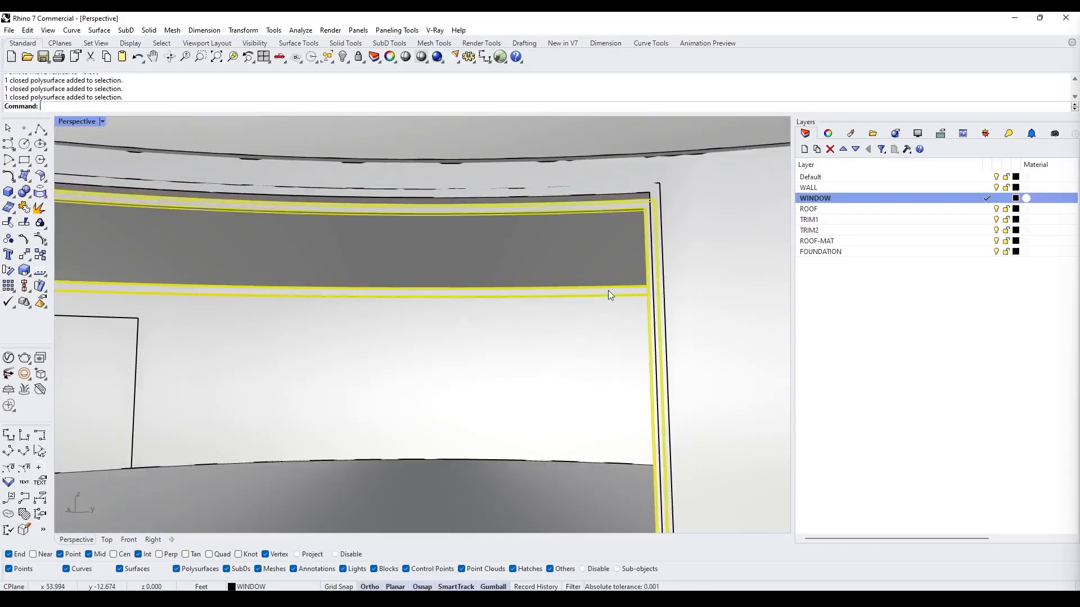
{"action": "scroll", "coordinate": [610, 292], "scroll_direction": "down", "scroll_amount": 4}
{"action": "right_click_drag", "start_coordinate": [609, 292], "coordinate": [427, 315]}
{"action": "left_click", "coordinate": [387, 292], "text": "shift"}
{"action": "scroll", "coordinate": [388, 331], "scroll_direction": "up", "scroll_amount": 4}
{"action": "type", "text": "B"}
{"action": "right_click_drag", "start_coordinate": [421, 423], "coordinate": [326, 433]}
{"action": "type", "text": "B"}
{"action": "key", "text": "Return"}
{"action": "left_click", "coordinate": [313, 437]}
{"action": "key", "text": "Return"}
{"action": "type", "text": "MergeAllCoplanarFaces"}
{"action": "key", "text": "Return"}
{"action": "key", "text": "Escape"}
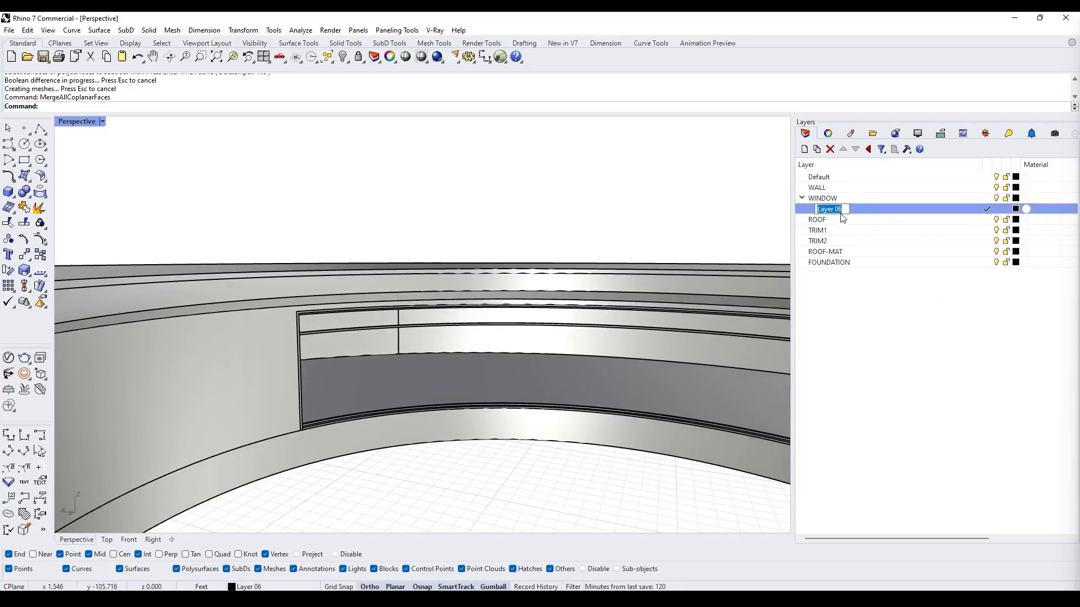
- Add a GLASS sublayer under WINDOW and extrude the glass pane surfaces on it
{"action": "key", "text": "Return"}
{"action": "right_click_drag", "start_coordinate": [428, 315], "coordinate": [514, 284]}
{"action": "type", "text": "ExtrudeSrf"}
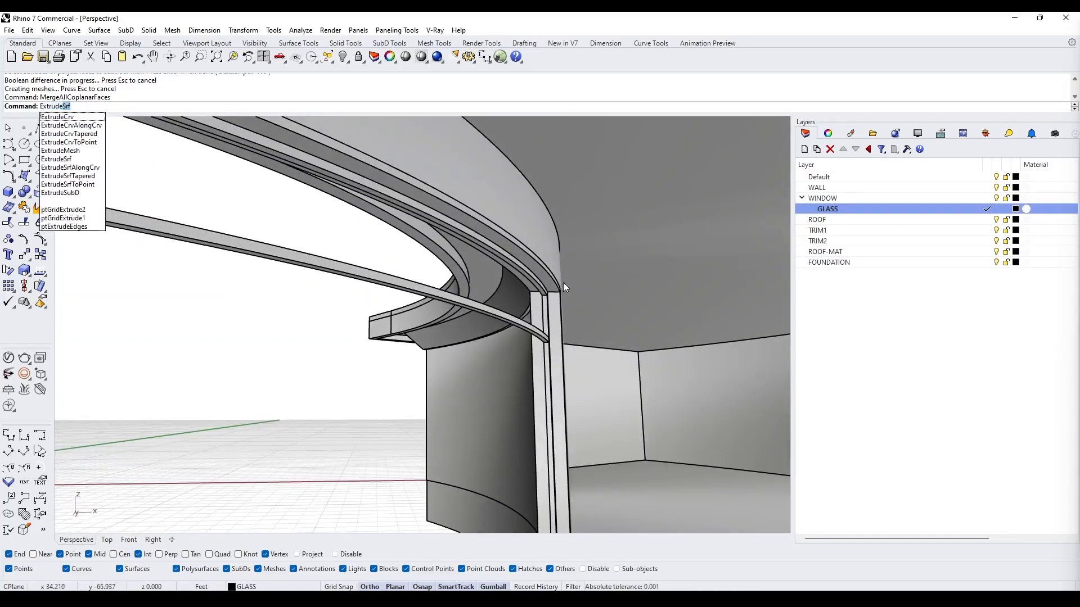
{"action": "key", "text": "Return"}
{"action": "left_click", "coordinate": [548, 281]}
{"action": "key", "text": "Return"}
{"action": "left_click", "coordinate": [539, 333]}
- Create a bounding box around the selected geometry
{"action": "key", "text": "Return"}
{"action": "left_click", "coordinate": [543, 304]}
- Boolean-difference the building from the bounding box and delete the leftover object
{"action": "key", "text": "Return"}
{"action": "right_click_drag", "start_coordinate": [538, 332], "coordinate": [428, 360]}
{"action": "left_click", "coordinate": [566, 357]}
{"action": "left_click", "coordinate": [360, 312]}
{"action": "left_click", "coordinate": [354, 325], "text": "shift"}
- Open the material settings of the GLASS layer
{"action": "right_click", "coordinate": [1027, 209]}
{"action": "left_click", "coordinate": [1052, 332]}
{"action": "key", "text": "Escape"}
{"action": "right_click_drag", "start_coordinate": [403, 411], "coordinate": [337, 450]}
{"action": "left_click", "coordinate": [319, 402]}
{"action": "type", "text": "BoundingBox"}
- Shell the solid with a thickness of 2, removing one of its faces
{"action": "key", "text": "Return"}
{"action": "left_click", "coordinate": [337, 450], "text": "ctrl+shift"}
{"action": "left_click_drag", "start_coordinate": [473, 323], "coordinate": [472, 339]}
{"action": "mouse_move", "coordinate": [472, 339]}
{"action": "right_mouse_down"}
{"action": "mouse_move", "coordinate": [431, 397]}
{"action": "mouse_move", "coordinate": [476, 323]}
{"action": "right_mouse_up"}
{"action": "key", "text": "ctrl+z"}
{"action": "left_click", "coordinate": [383, 382]}
{"action": "type", "text": "BooleanDifference"}
{"action": "key", "text": "Return"}
{"action": "left_click", "coordinate": [377, 392]}
{"action": "key", "text": "Delete"}
{"action": "right_click_drag", "start_coordinate": [377, 393], "coordinate": [413, 311]}
{"action": "type", "text": "Shell"}
- Chamfer the selected edge by 4" and delete a leftover object
{"action": "key", "text": "Return"}
{"action": "type", "text": "6\""}
{"action": "key", "text": "Return"}
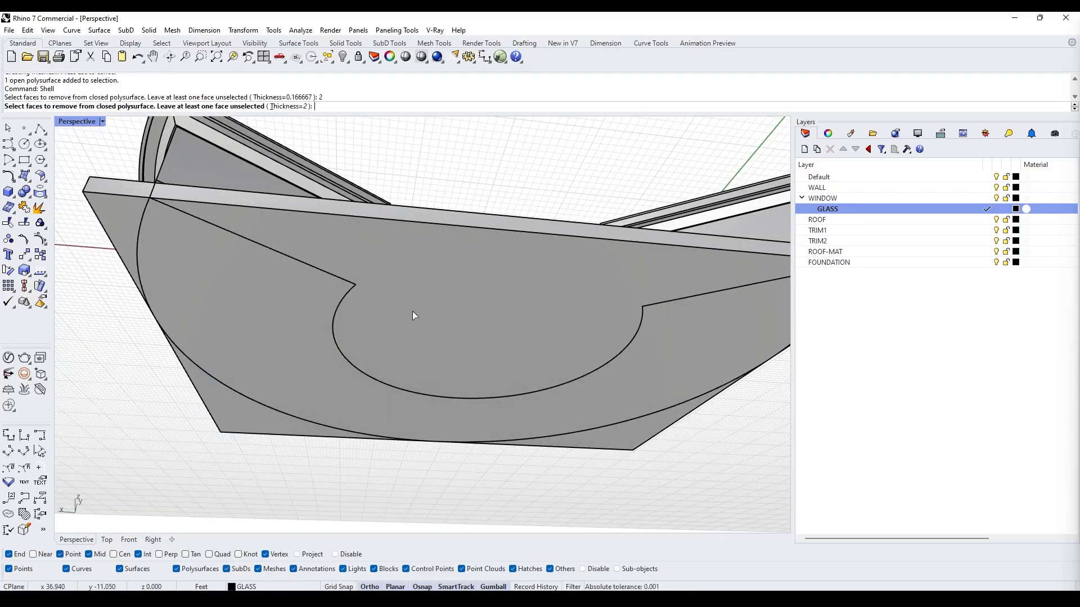
{"action": "left_click", "coordinate": [413, 312]}
{"action": "type", "text": "ChamferEdge"}
{"action": "key", "text": "Return"}
{"action": "type", "text": "4\""}
- Isolate the selection and create a SITE layer, making it current
{"action": "key", "text": "Return"}
{"action": "left_click", "coordinate": [318, 405]}
{"action": "key", "text": "Return"}
{"action": "key", "text": "Return"}
{"action": "right_click_drag", "start_coordinate": [332, 323], "coordinate": [410, 400]}
{"action": "left_click", "coordinate": [402, 368]}
{"action": "key", "text": "Delete"}
{"action": "scroll", "coordinate": [332, 360], "scroll_direction": "up", "scroll_amount": 2}
{"action": "left_click", "coordinate": [295, 369]}
{"action": "type", "text": "Isolate"}
- Offset the site outline curve by 43 to make a larger closed boundary
{"action": "key", "text": "Return"}
{"action": "type", "text": "SITE"}
{"action": "key", "text": "Return"}
{"action": "left_click", "coordinate": [987, 273]}
{"action": "right_click_drag", "start_coordinate": [493, 308], "coordinate": [495, 337]}
{"action": "type", "text": "Offset"}
{"action": "key", "text": "Return"}
{"action": "type", "text": "43"}
{"action": "key", "text": "Return"}
{"action": "left_click", "coordinate": [382, 376]}
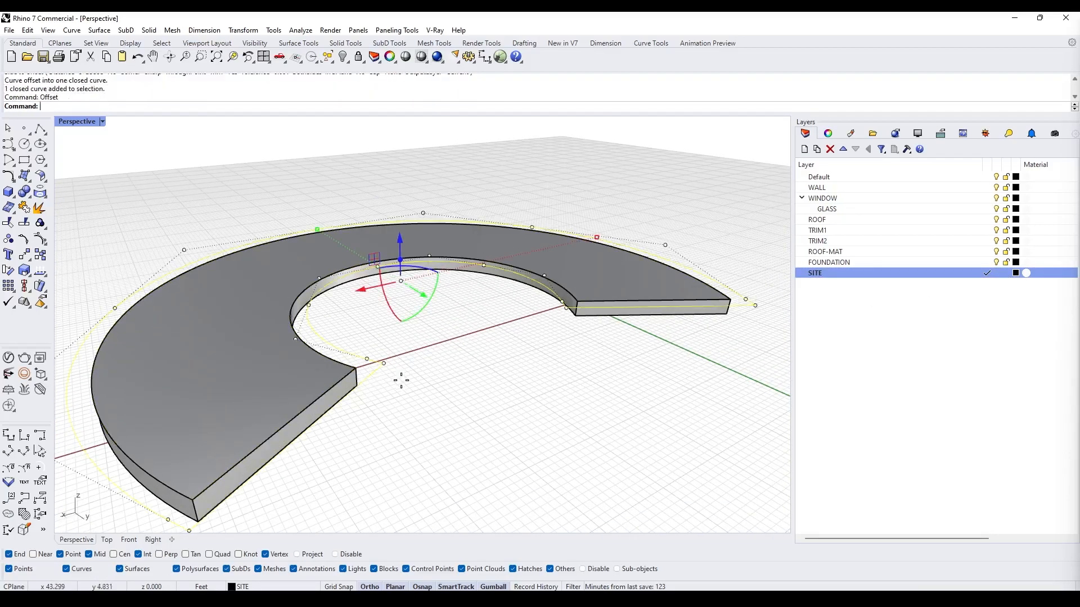
- Delete an unneeded curve and draw a polyline segment starting from the curve's endpoint
{"action": "left_click", "coordinate": [343, 367]}
{"action": "left_click", "coordinate": [367, 378]}
{"action": "key", "text": "Delete"}
{"action": "right_click_drag", "start_coordinate": [476, 357], "coordinate": [477, 394]}
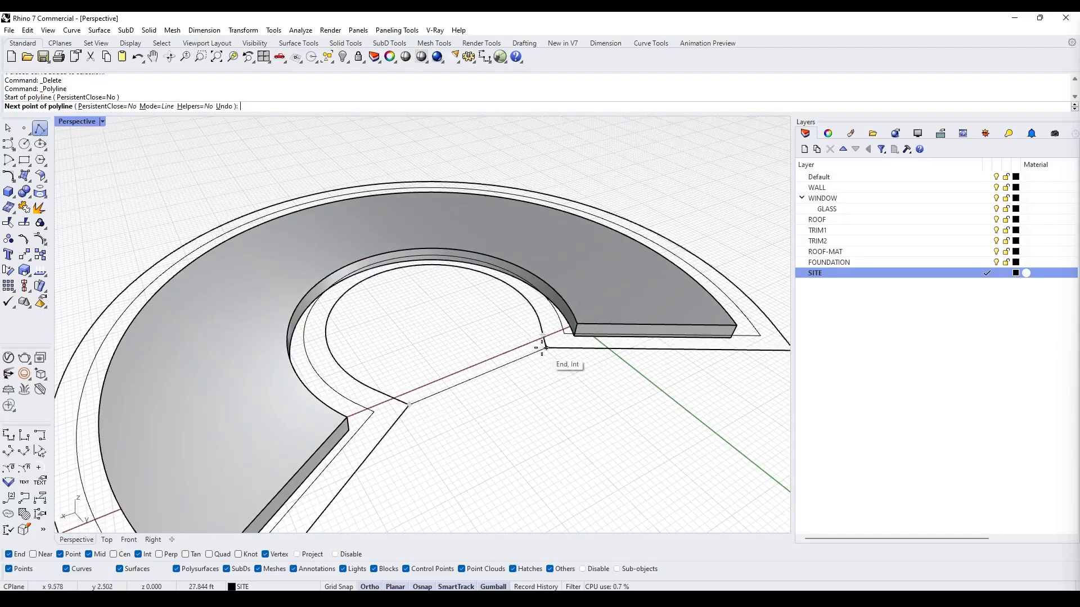
{"action": "left_click", "coordinate": [540, 350]}
{"action": "key", "text": "Return"}
{"action": "right_click_drag", "start_coordinate": [534, 353], "coordinate": [520, 376]}
{"action": "key", "text": "Return"}
{"action": "left_click", "coordinate": [465, 399]}
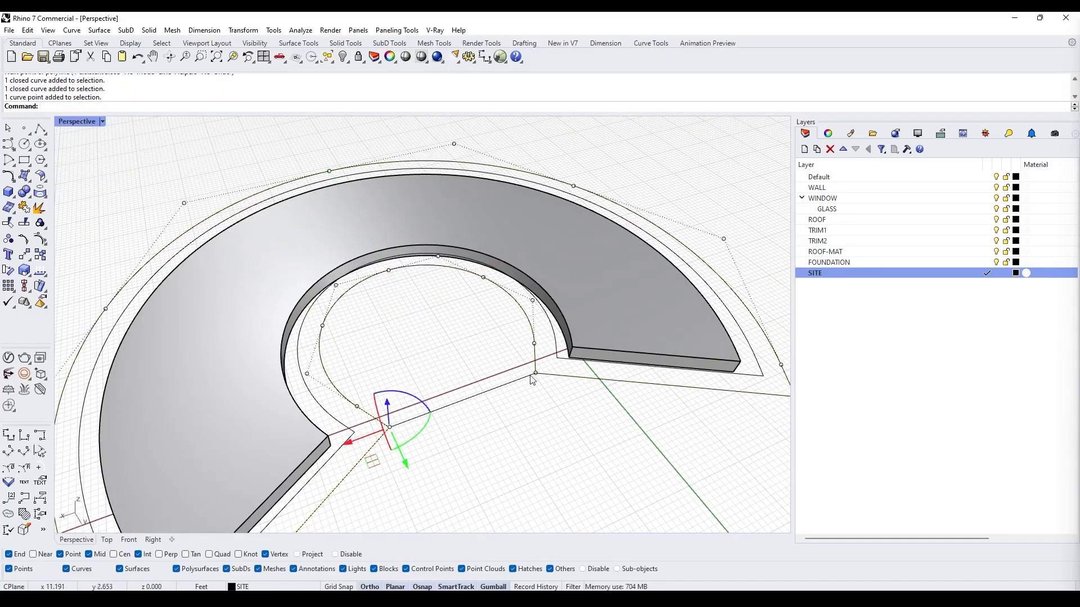
- Undo the last curve and explode the selected site curve
{"action": "key", "text": "ctrl+z"}
{"action": "scroll", "coordinate": [438, 436], "scroll_direction": "down", "scroll_amount": 3}
{"action": "scroll", "coordinate": [388, 326], "scroll_direction": "up", "scroll_amount": 5}
{"action": "scroll", "coordinate": [420, 391], "scroll_direction": "down", "scroll_amount": 5}
{"action": "left_click", "coordinate": [405, 413]}
{"action": "left_click", "coordinate": [395, 426], "text": "shift"}
{"action": "type", "text": "explode"}
{"action": "key", "text": "Return"}
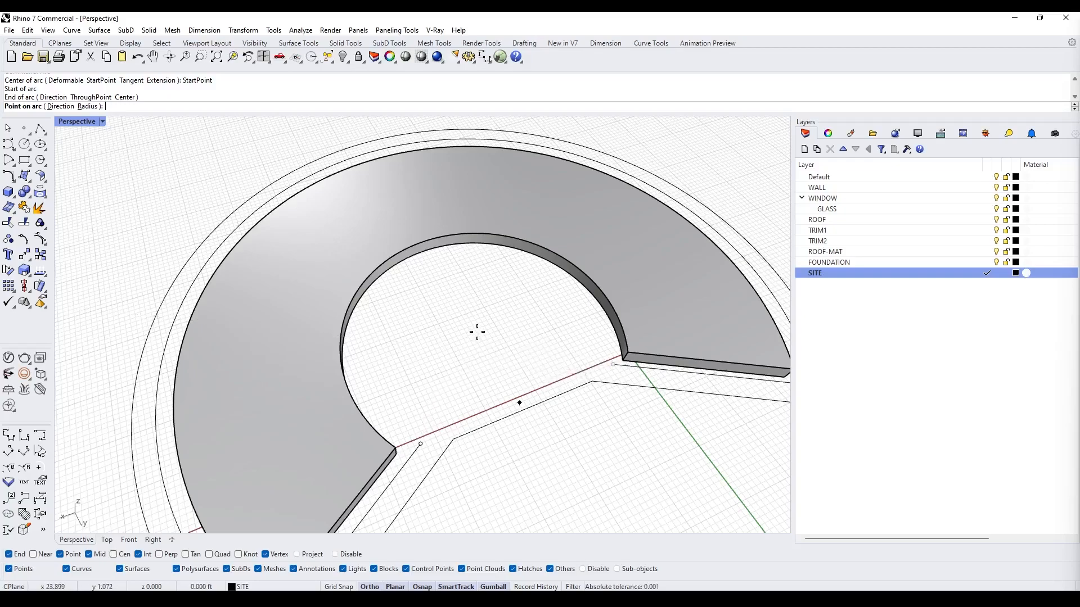
- Trim the overlapping site curves against the arc at the courtyard opening
{"action": "scroll", "coordinate": [477, 333], "scroll_direction": "up", "scroll_amount": 2}
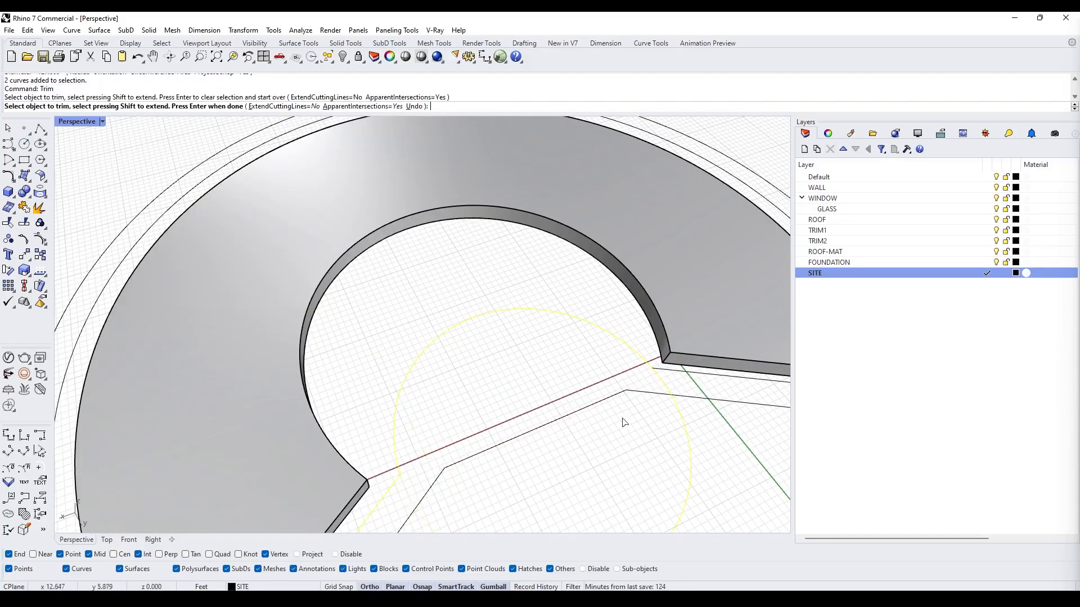
{"action": "key", "text": "Return"}
{"action": "left_click", "coordinate": [669, 388]}
{"action": "scroll", "coordinate": [542, 395], "scroll_direction": "down", "scroll_amount": 8}
{"action": "scroll", "coordinate": [534, 366], "scroll_direction": "up", "scroll_amount": 7}
{"action": "right_click_drag", "start_coordinate": [529, 348], "coordinate": [553, 405]}
{"action": "left_click_drag", "start_coordinate": [444, 383], "coordinate": [374, 329]}
{"action": "scroll", "coordinate": [552, 270], "scroll_direction": "up", "scroll_amount": 2}
{"action": "left_click", "coordinate": [515, 267], "text": "shift"}
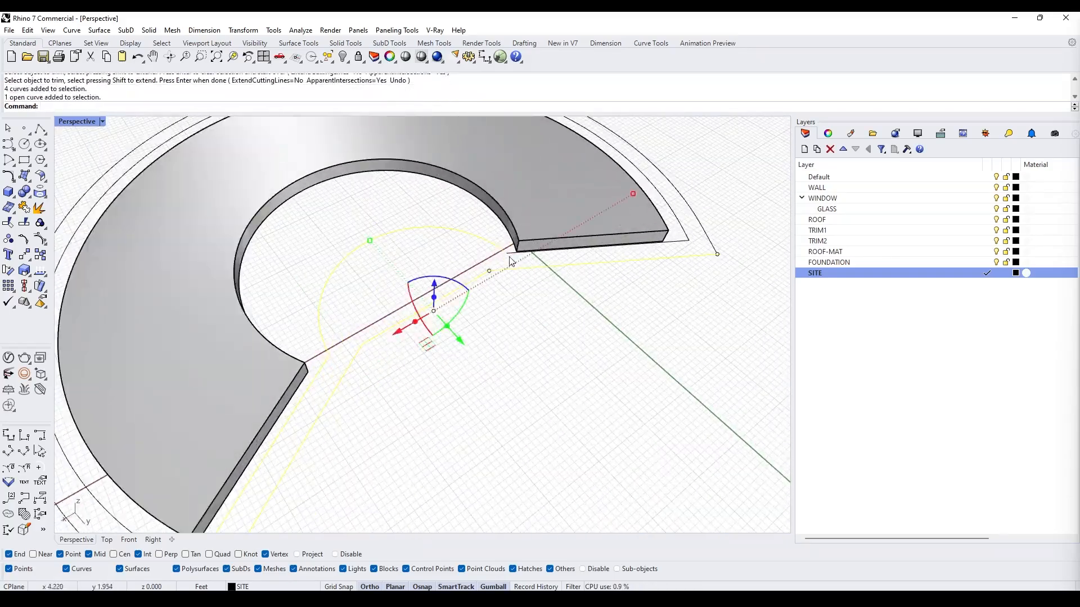
- Join the trimmed site curves into two closed curves
{"action": "left_click_drag", "start_coordinate": [759, 287], "coordinate": [676, 218], "text": "shift"}
{"action": "scroll", "coordinate": [669, 236], "scroll_direction": "down", "scroll_amount": 5}
{"action": "scroll", "coordinate": [349, 315], "scroll_direction": "up", "scroll_amount": 6}
{"action": "left_click", "coordinate": [691, 444]}
{"action": "right_click_drag", "start_coordinate": [691, 444], "coordinate": [421, 408]}
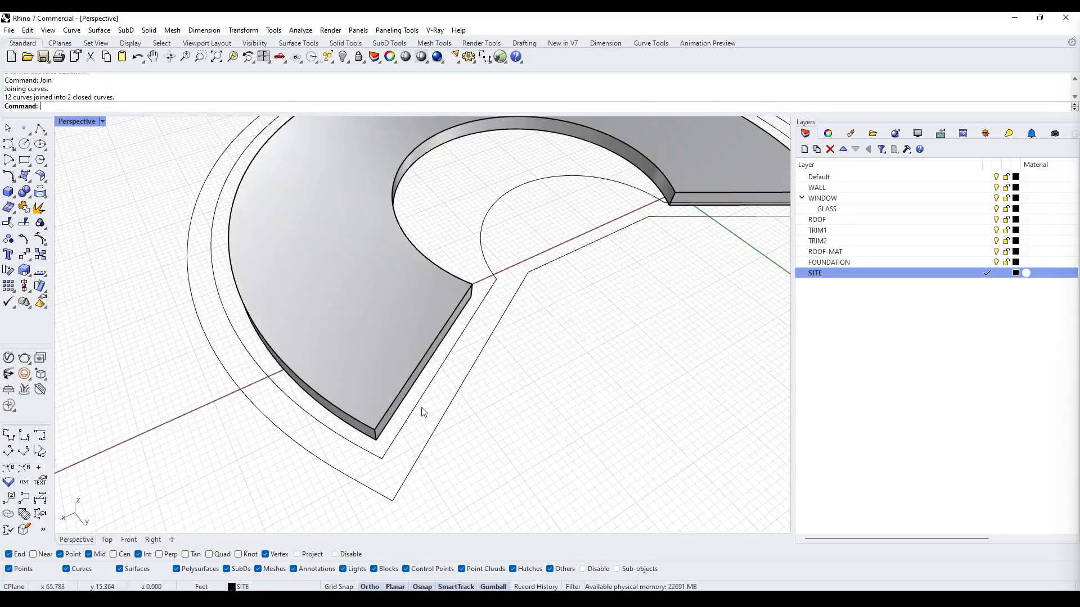
- Rebuild the site curve nearest the building with 200 points
{"action": "type", "text": "rebuild"}
{"action": "key", "text": "Return"}
{"action": "left_click_drag", "start_coordinate": [568, 248], "coordinate": [499, 247]}
{"action": "type", "text": "200"}
{"action": "key", "text": "Return"}
{"action": "left_click", "coordinate": [471, 442]}
{"action": "scroll", "coordinate": [405, 465], "scroll_direction": "up", "scroll_amount": 3}
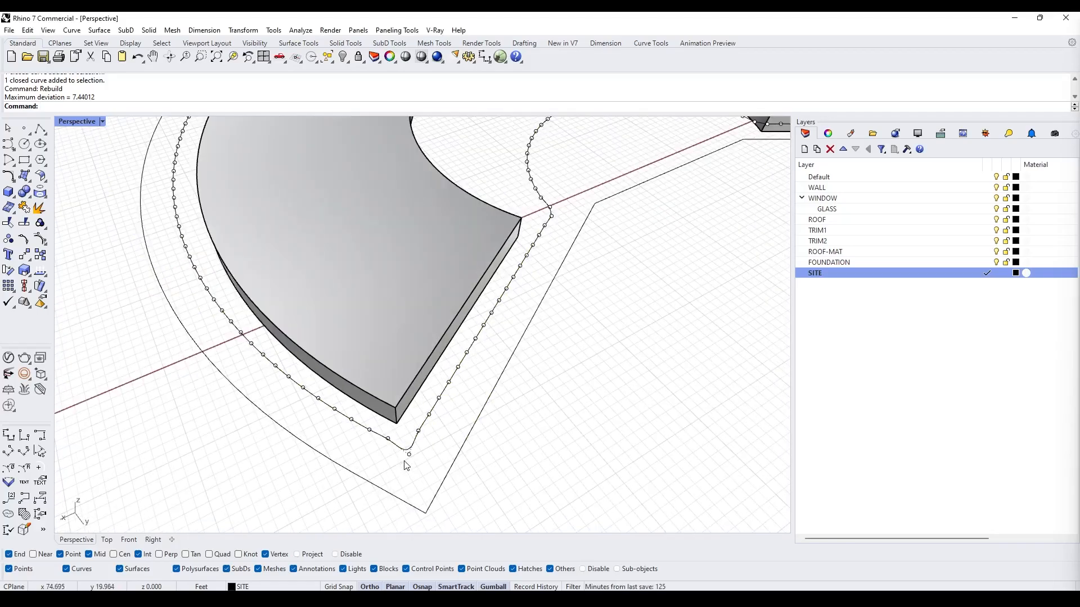
- Delete the control points at the rebuilt curve's two sharp corners
{"action": "scroll", "coordinate": [406, 466], "scroll_direction": "down", "scroll_amount": 3}
{"action": "left_click", "coordinate": [408, 457]}
{"action": "key", "text": "Delete"}
{"action": "scroll", "coordinate": [687, 304], "scroll_direction": "up", "scroll_amount": 5}
{"action": "left_click", "coordinate": [696, 275]}
{"action": "key", "text": "Delete"}
{"action": "scroll", "coordinate": [551, 302], "scroll_direction": "down", "scroll_amount": 6}
{"action": "scroll", "coordinate": [434, 329], "scroll_direction": "up", "scroll_amount": 4}
{"action": "key", "text": "Escape"}
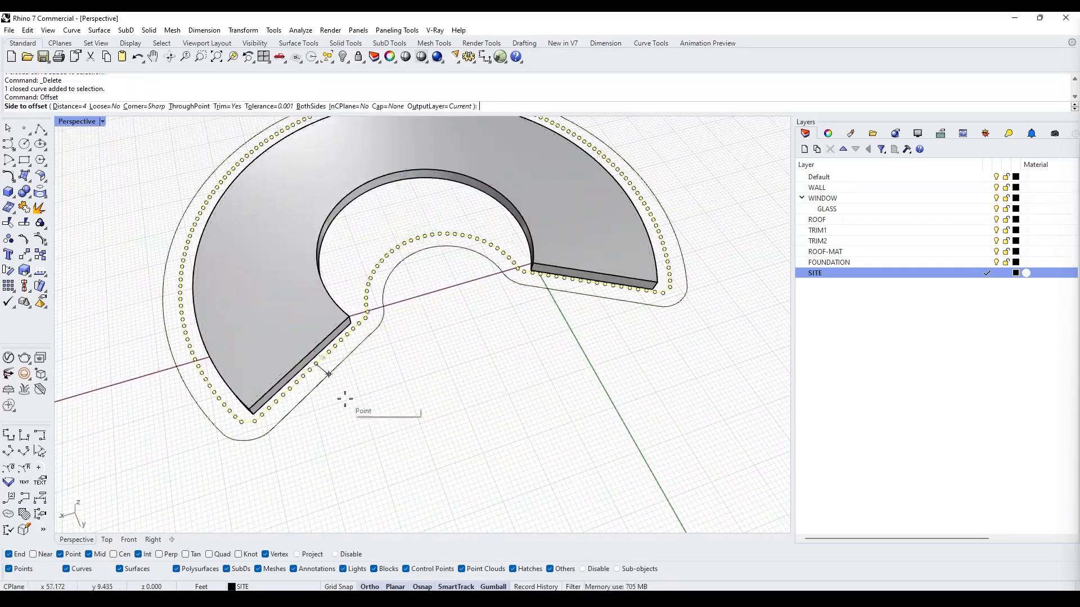
- Offset the rebuilt curve by 4 toward the building
{"action": "left_click", "coordinate": [430, 248]}
{"action": "left_click", "coordinate": [437, 286]}
{"action": "right_click_drag", "start_coordinate": [436, 326], "coordinate": [439, 285]}
- Draw an arc on the inner site curve around the courtyard
{"action": "scroll", "coordinate": [439, 284], "scroll_direction": "up", "scroll_amount": 4}
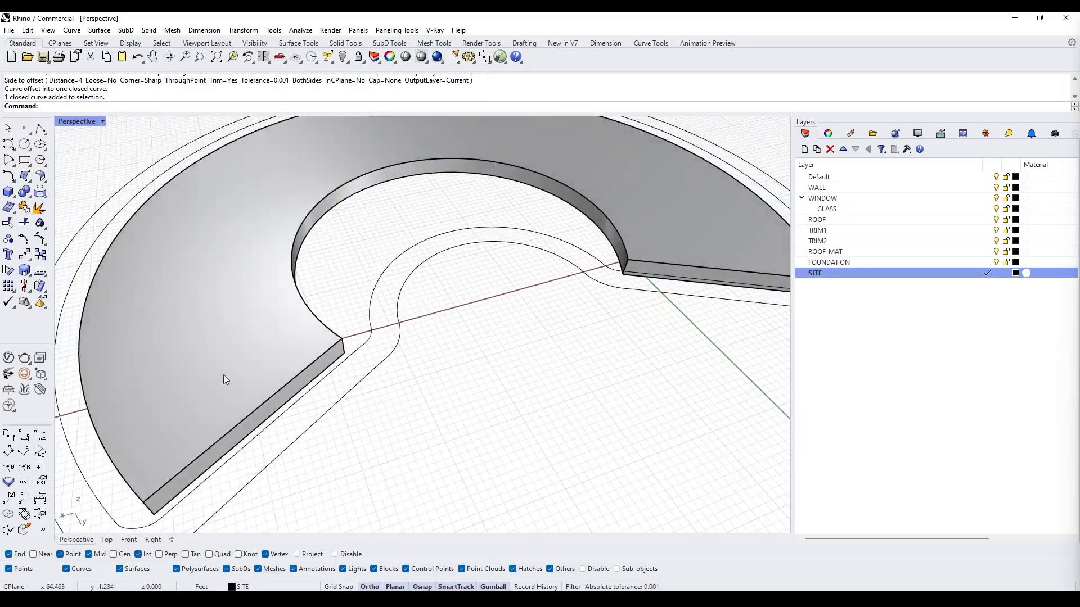
{"action": "left_click", "coordinate": [377, 374]}
{"action": "scroll", "coordinate": [610, 321], "scroll_direction": "up", "scroll_amount": 3}
{"action": "right_click_drag", "start_coordinate": [617, 326], "coordinate": [663, 337]}
{"action": "scroll", "coordinate": [658, 336], "scroll_direction": "up", "scroll_amount": 6}
{"action": "scroll", "coordinate": [584, 363], "scroll_direction": "down", "scroll_amount": 2}
{"action": "left_click", "coordinate": [573, 367]}
{"action": "scroll", "coordinate": [393, 373], "scroll_direction": "down", "scroll_amount": 4}
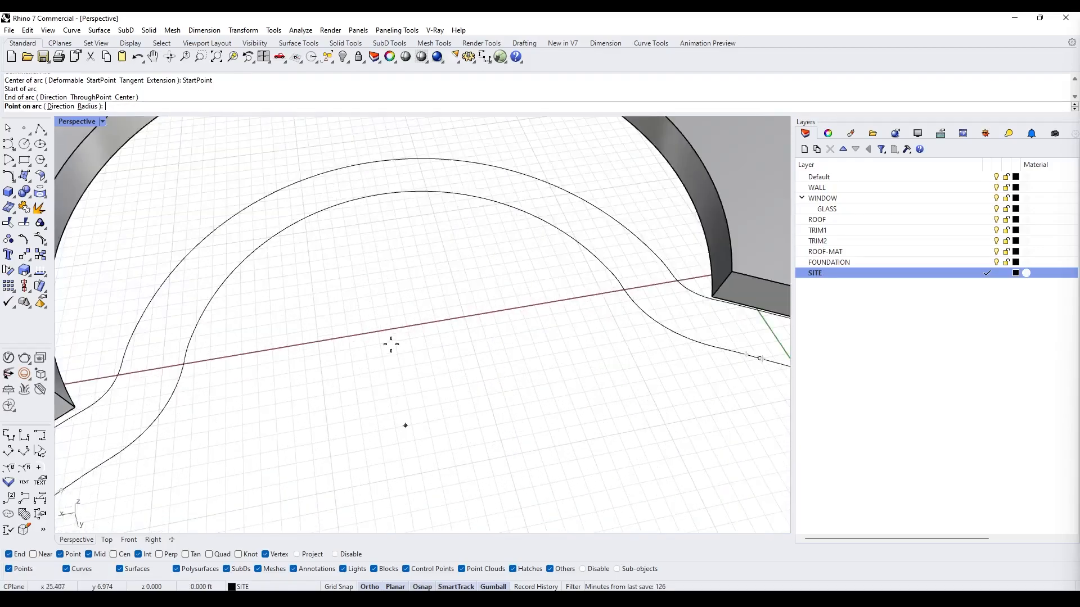
{"action": "scroll", "coordinate": [393, 377], "scroll_direction": "down", "scroll_amount": 2}
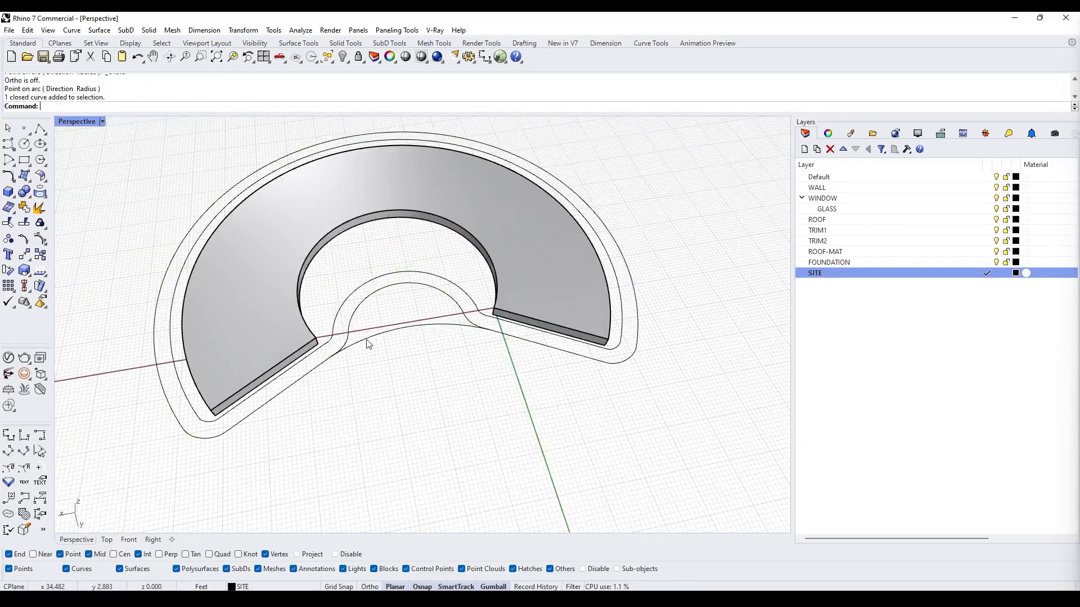
{"action": "scroll", "coordinate": [369, 345], "scroll_direction": "up", "scroll_amount": 3}
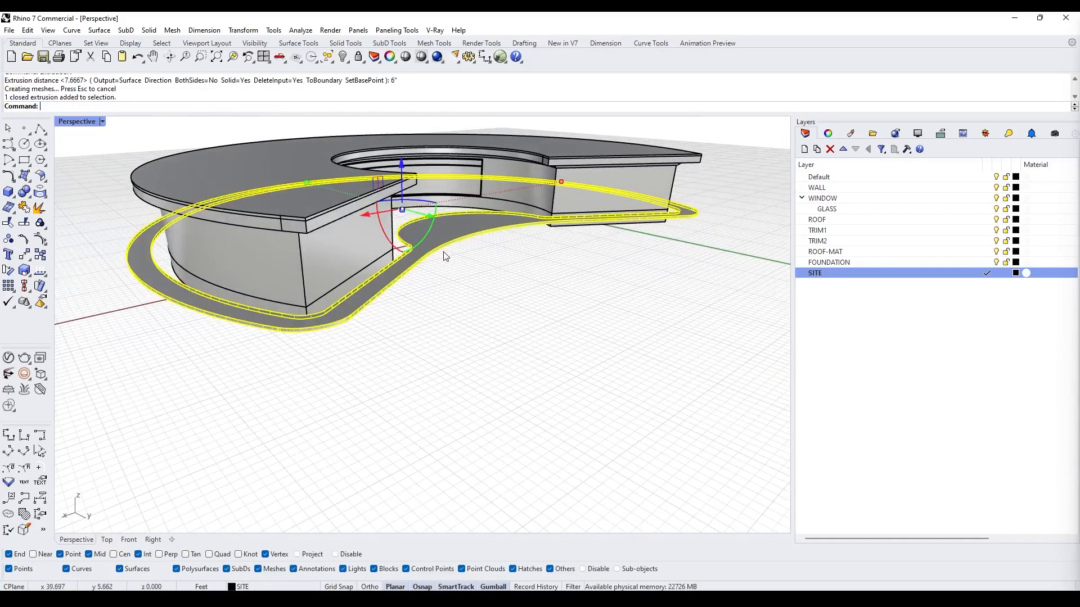
- Undo the curve extrusion and extrude the site curves again as a solid slab
{"action": "key", "text": "ctrl+z"}
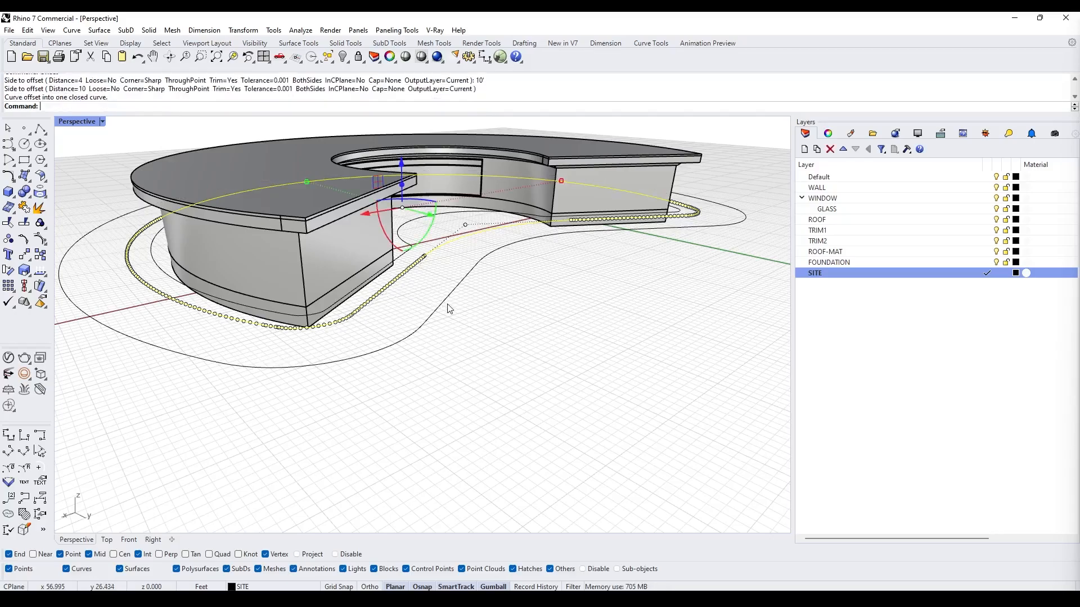
{"action": "key", "text": "Return"}
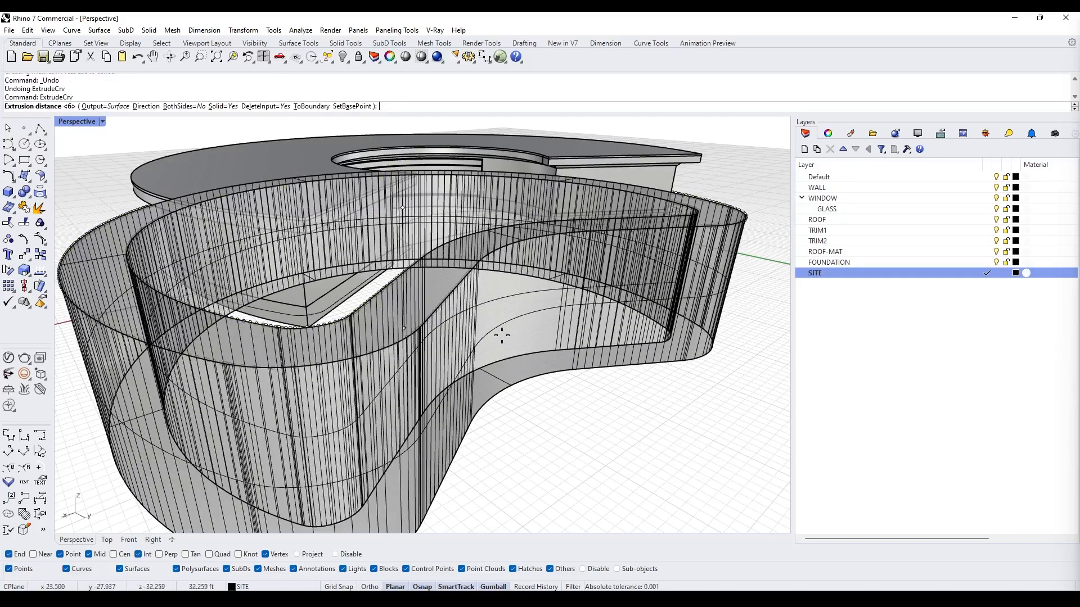
{"action": "left_click", "coordinate": [501, 337]}
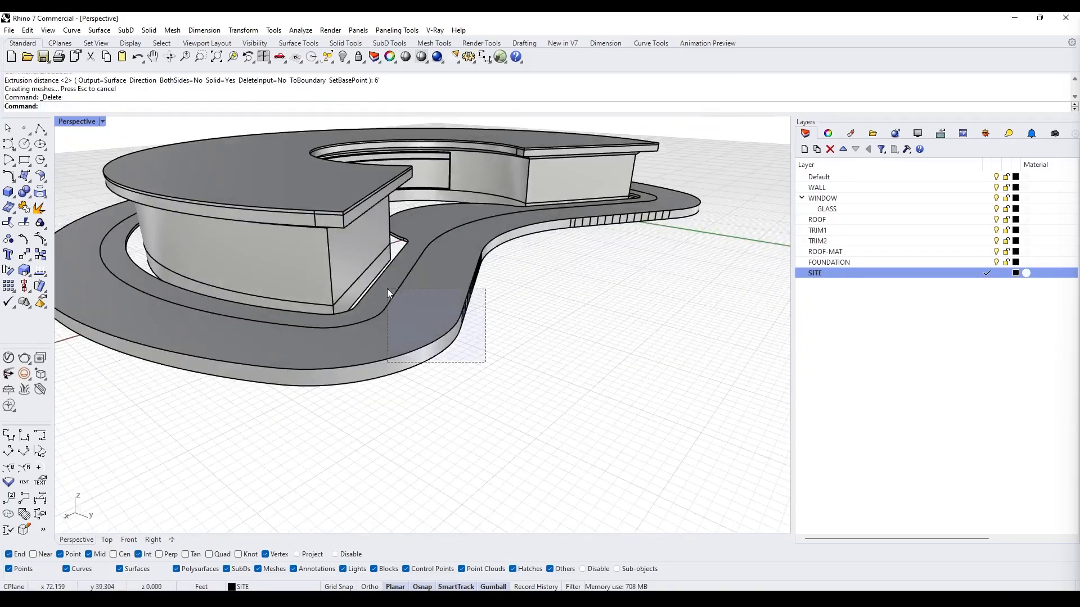
- Subtract the inner extruded slab from the outer site slab with Boolean Difference
{"action": "left_click", "coordinate": [376, 160]}
{"action": "key", "text": "Return"}
{"action": "key", "text": "Escape"}
{"action": "left_click", "coordinate": [439, 217]}
{"action": "left_click", "coordinate": [378, 164]}
{"action": "key", "text": "Return"}
{"action": "key", "text": "ctrl+z"}
{"action": "left_click", "coordinate": [378, 163]}
{"action": "key", "text": "Return"}
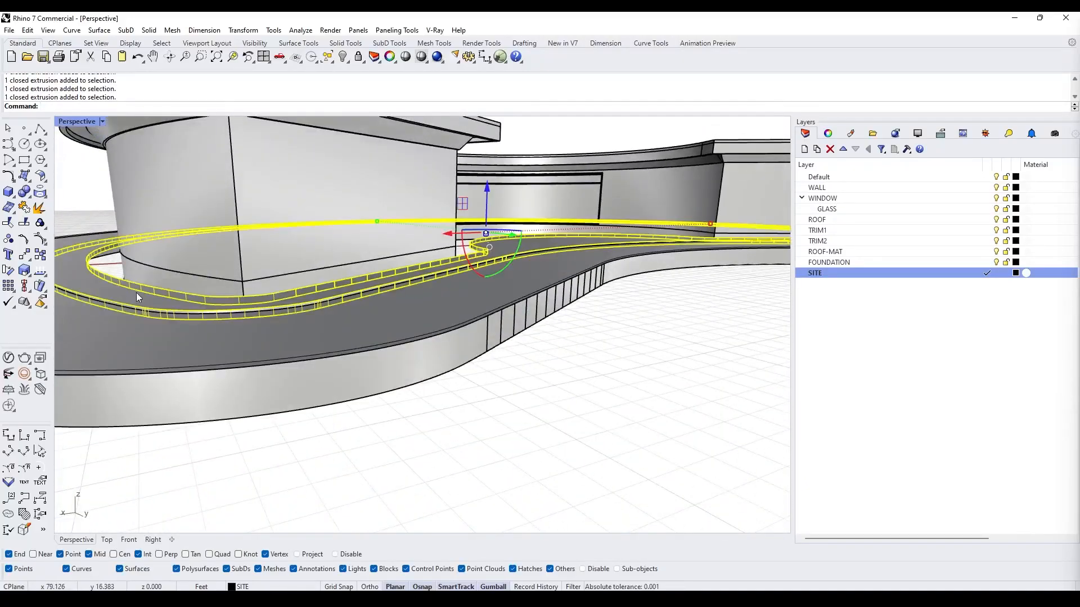
{"action": "type", "text": "BD"}
{"action": "key", "text": "Return"}
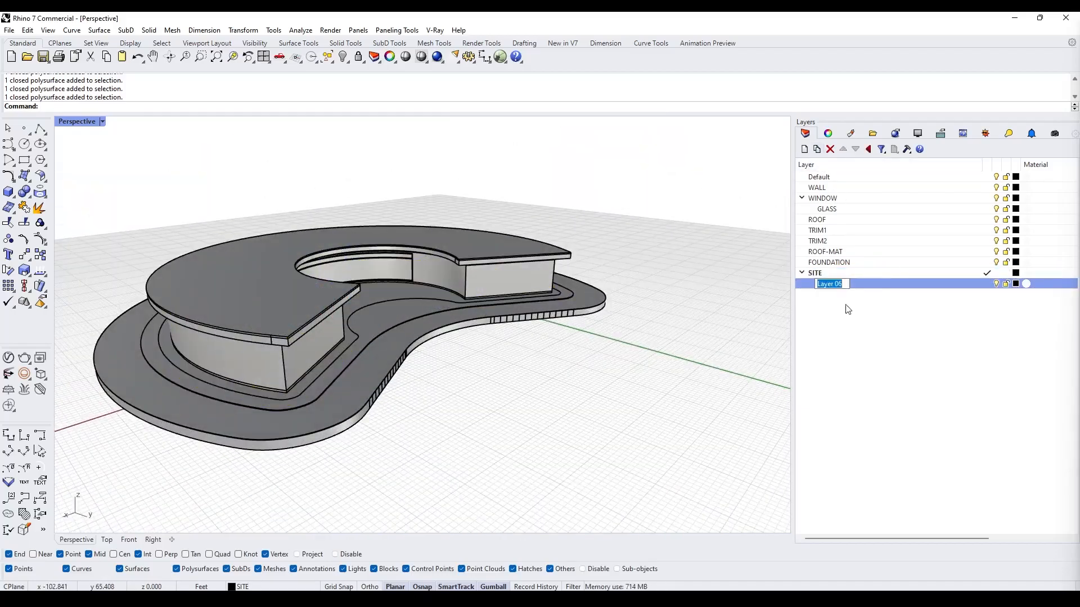
- Move the site slab onto the new CONCRETE sublayer under SITE
{"action": "left_click", "coordinate": [376, 312]}
{"action": "right_click", "coordinate": [870, 285]}
{"action": "left_click", "coordinate": [912, 485]}
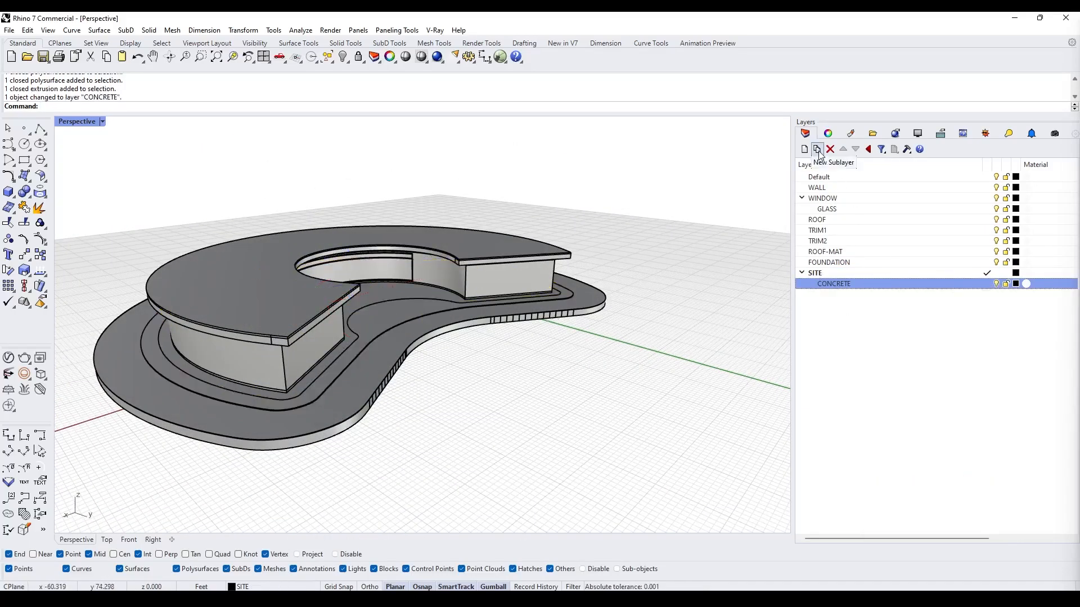
- Add a DIRT sublayer and set its color to brown #8B795E
{"action": "left_click", "coordinate": [1016, 294]}
{"action": "left_click", "coordinate": [670, 223]}
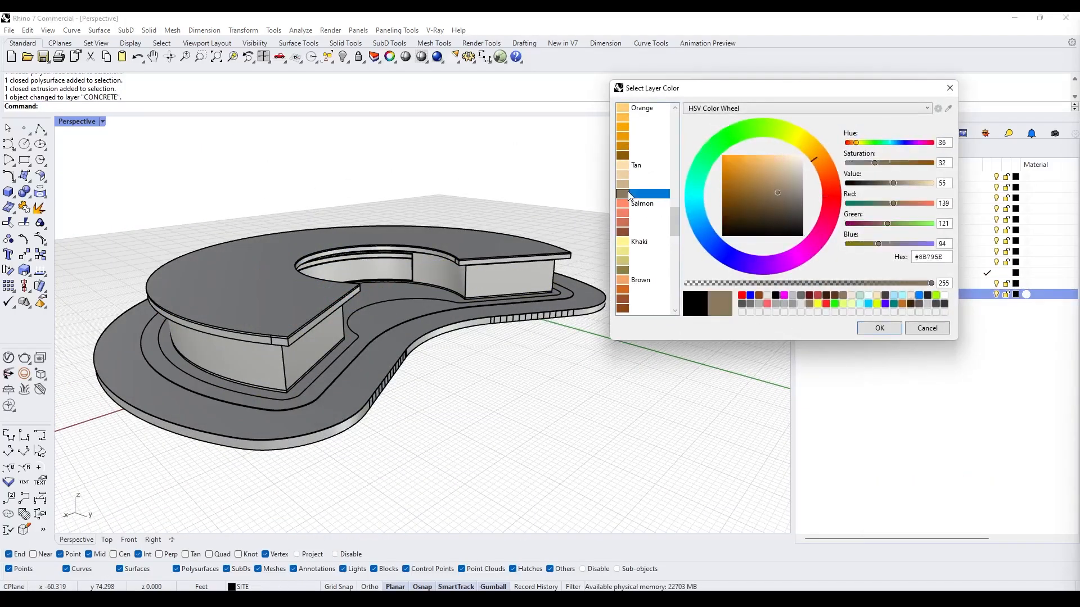
{"action": "left_click", "coordinate": [883, 328]}
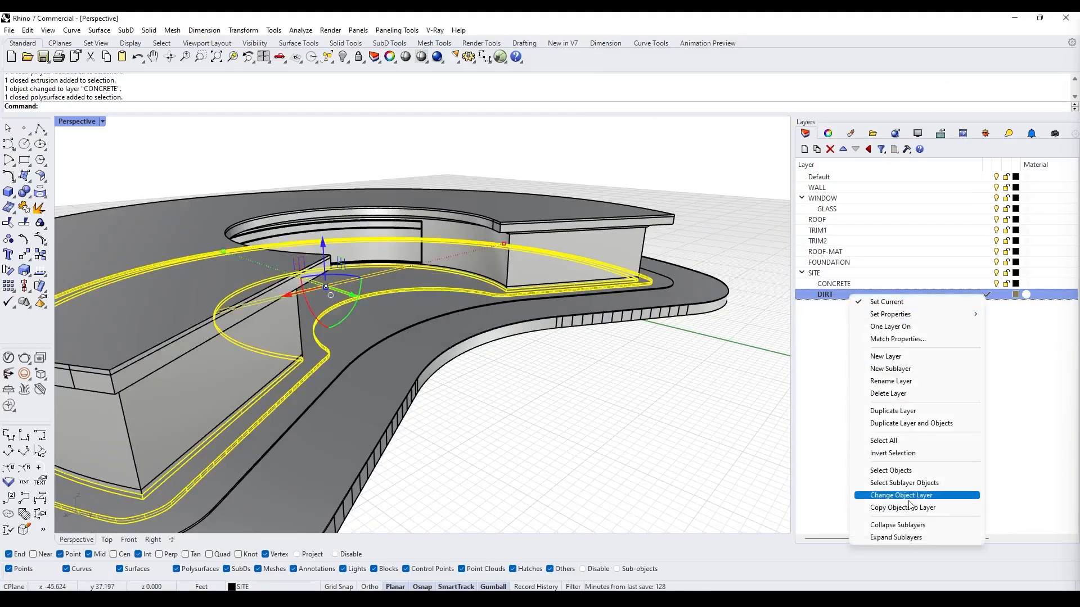
- Isolate the planter strip curves, project them to the construction plane and join them into one closed curve
{"action": "left_click", "coordinate": [909, 498]}
{"action": "scroll", "coordinate": [394, 406], "scroll_direction": "down", "scroll_amount": 4}
{"action": "right_click_drag", "start_coordinate": [386, 407], "coordinate": [282, 422]}
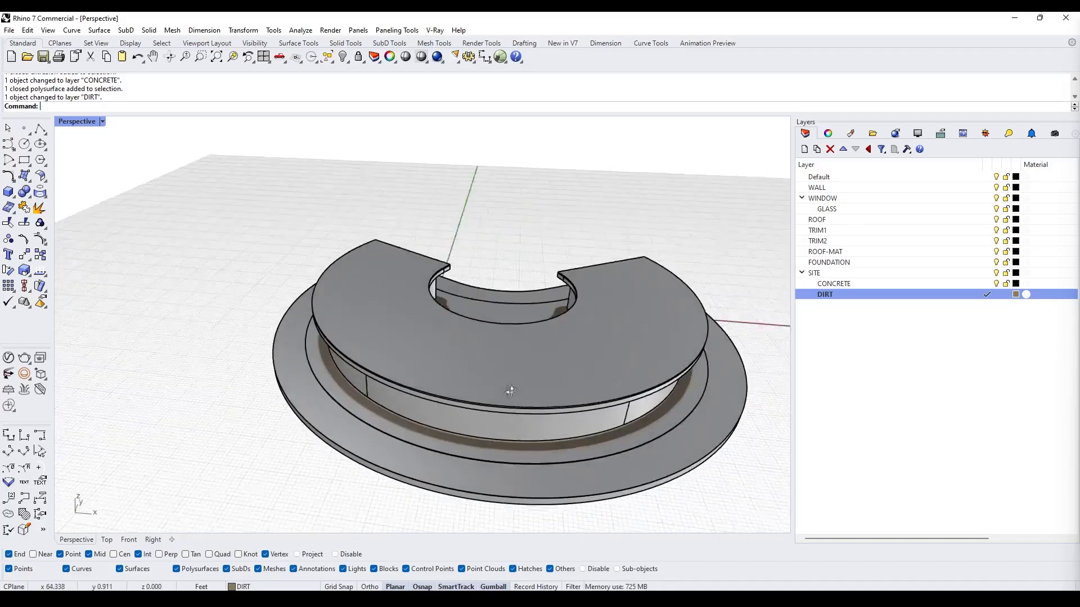
{"action": "scroll", "coordinate": [445, 396], "scroll_direction": "up", "scroll_amount": 3}
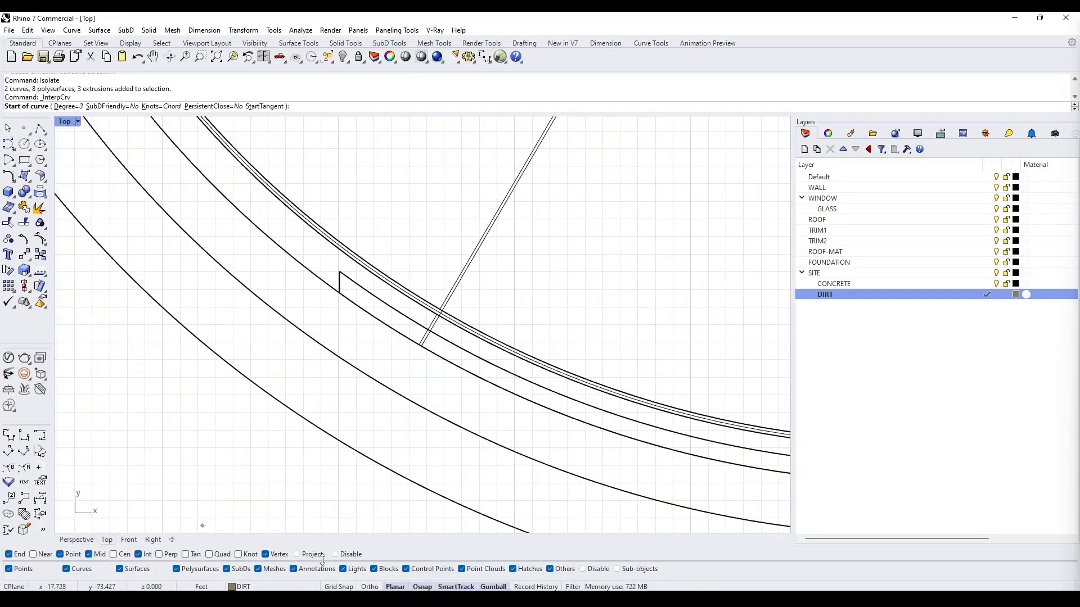
{"action": "left_click", "coordinate": [340, 293]}
{"action": "scroll", "coordinate": [338, 296], "scroll_direction": "up", "scroll_amount": 5}
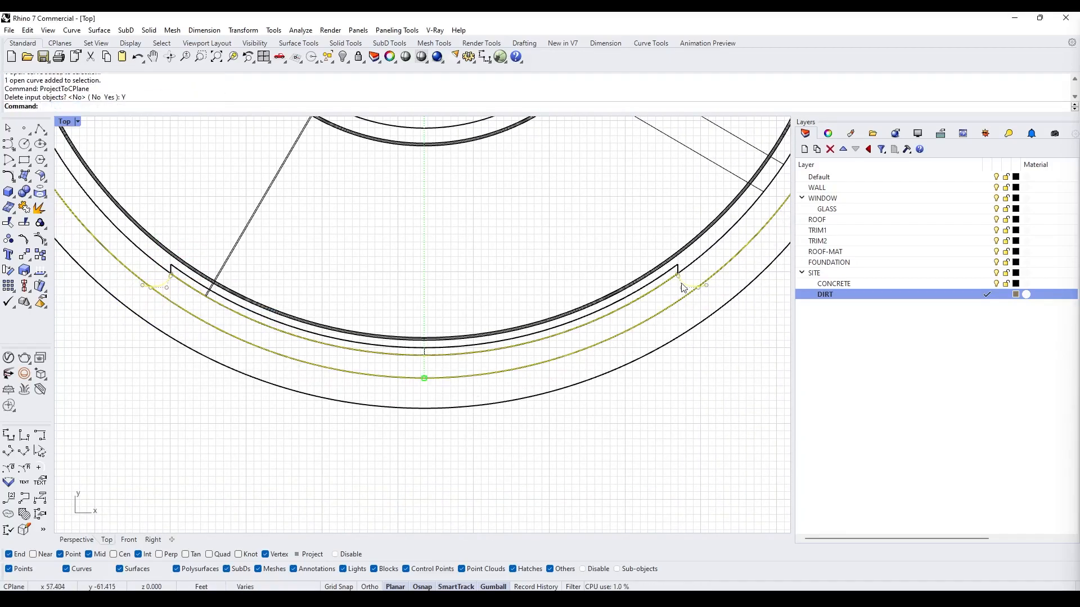
{"action": "key", "text": "Return"}
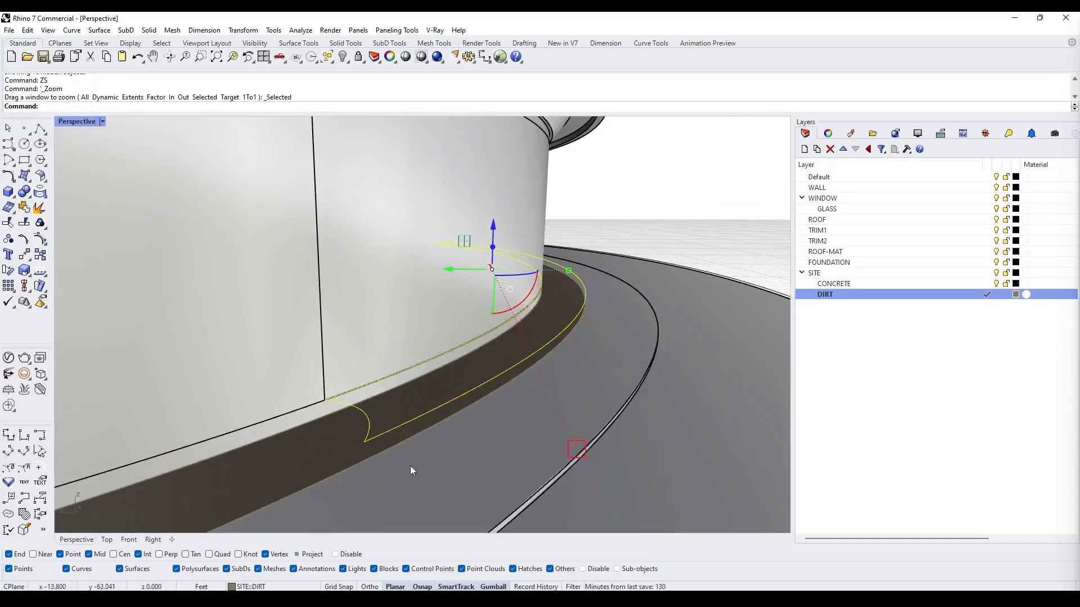
- Extrude the planter curve into a solid dirt strip
{"action": "right_click_drag", "start_coordinate": [410, 466], "coordinate": [481, 385]}
{"action": "scroll", "coordinate": [526, 377], "scroll_direction": "down", "scroll_amount": 5}
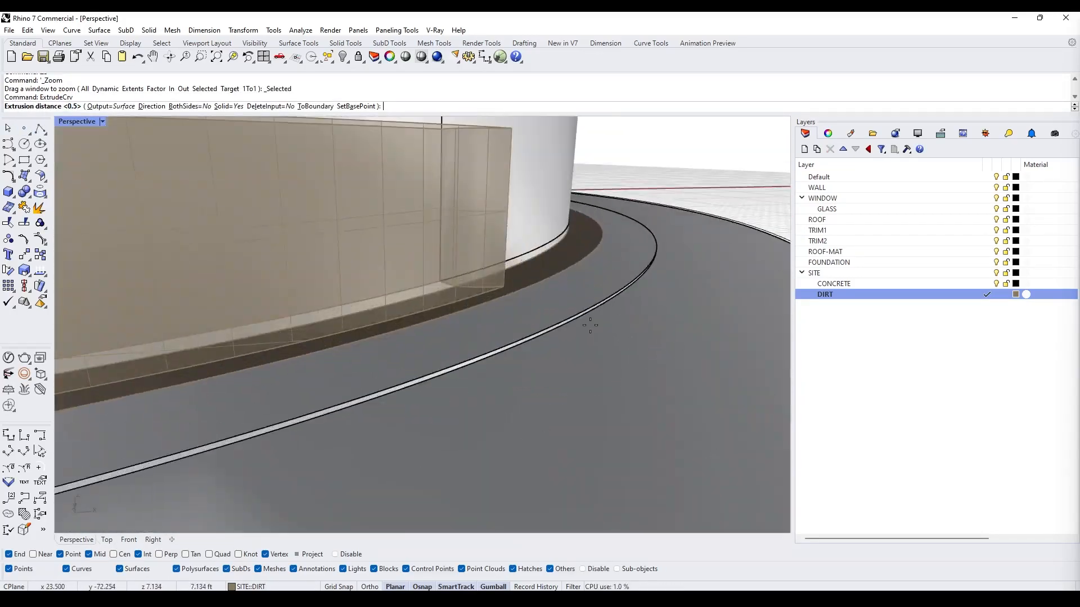
{"action": "right_click_drag", "start_coordinate": [602, 326], "coordinate": [525, 308]}
{"action": "left_click", "coordinate": [312, 555]}
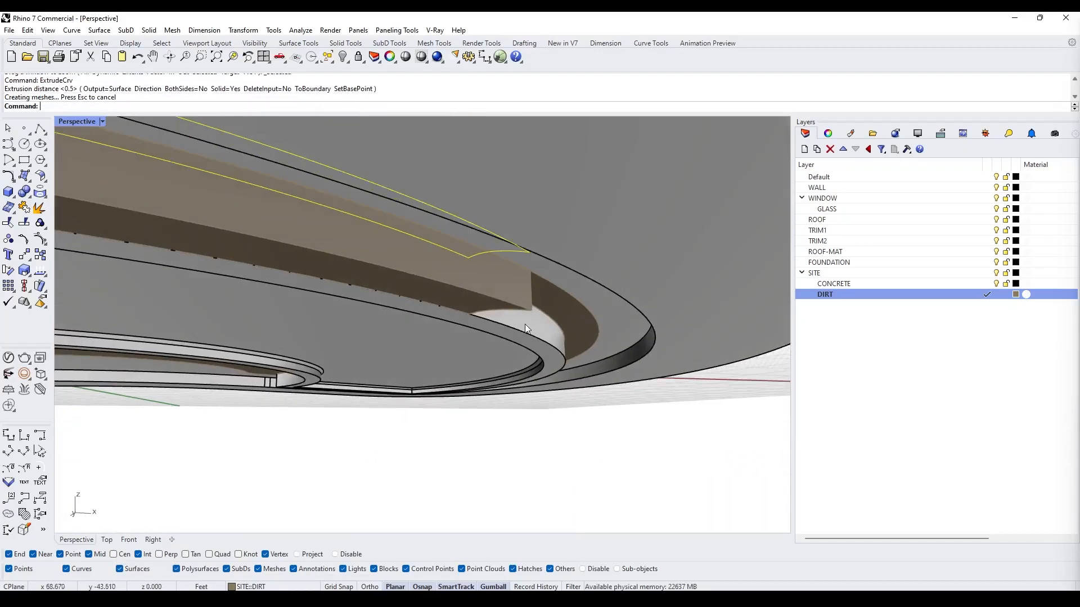
- Subtract the dirt strip from the site slab with Boolean Difference
{"action": "left_click", "coordinate": [505, 308]}
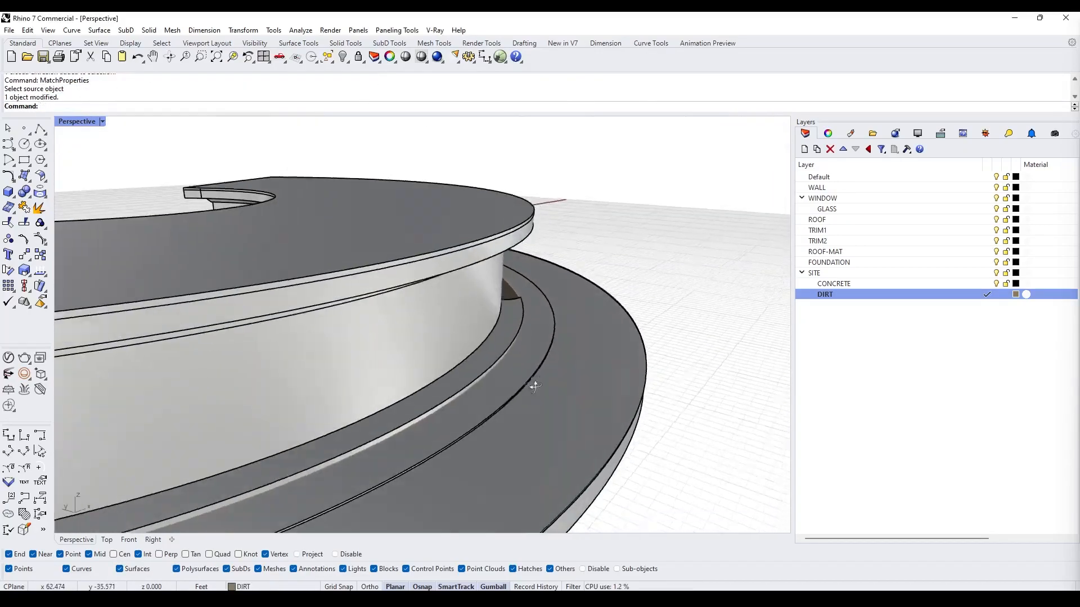
{"action": "left_click", "coordinate": [498, 338]}
{"action": "right_click_drag", "start_coordinate": [534, 386], "coordinate": [551, 326]}
{"action": "left_click", "coordinate": [481, 282]}
{"action": "type", "text": "-1"}
{"action": "key", "text": "Return"}
{"action": "key", "text": "ctrl+z"}
{"action": "left_click", "coordinate": [481, 278]}
{"action": "scroll", "coordinate": [551, 326], "scroll_direction": "down", "scroll_amount": 5}
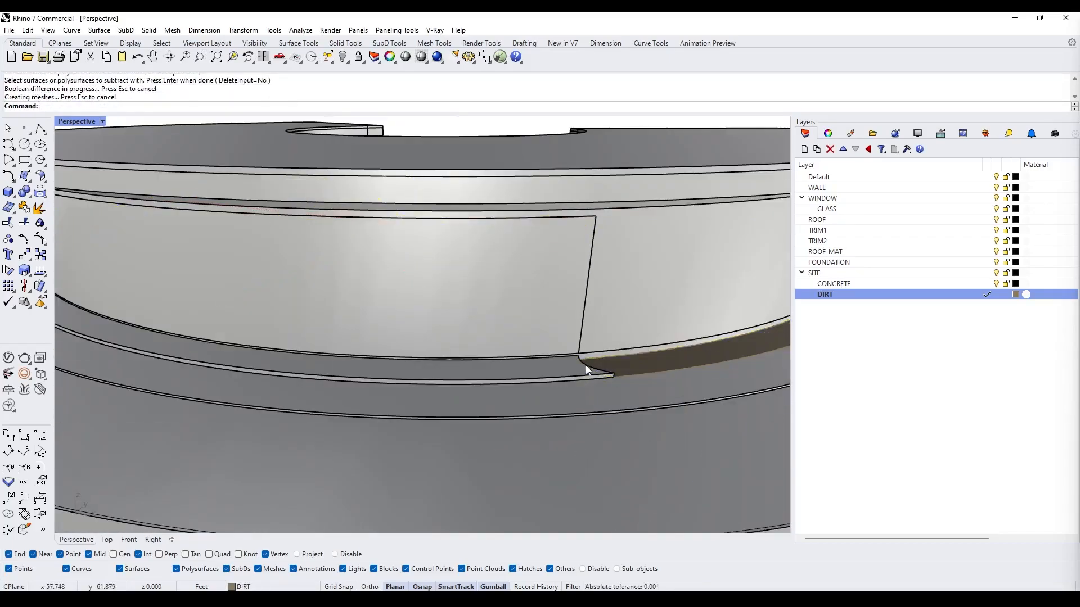
{"action": "scroll", "coordinate": [585, 365], "scroll_direction": "down", "scroll_amount": 5}
{"action": "right_click_drag", "start_coordinate": [443, 363], "coordinate": [594, 366]}
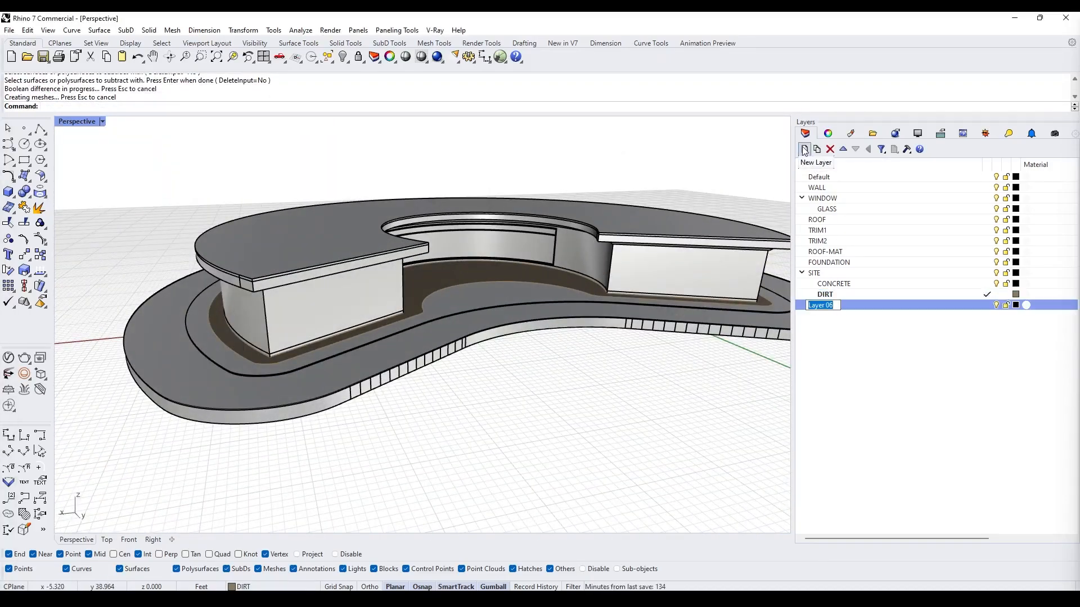
- Name the new sublayer GRASS and move the selected site object onto it
{"action": "key", "text": "Delete"}
{"action": "left_click", "coordinate": [533, 328]}
{"action": "right_click", "coordinate": [858, 306]}
{"action": "left_click", "coordinate": [909, 506]}
- Set the GRASS layer color to green
{"action": "left_click", "coordinate": [1015, 305]}
{"action": "left_click", "coordinate": [645, 222]}
{"action": "left_click", "coordinate": [879, 328]}
{"action": "left_click", "coordinate": [1015, 305]}
{"action": "left_click_drag", "start_coordinate": [784, 200], "coordinate": [781, 206]}
{"action": "left_click", "coordinate": [879, 328]}
- Select a curved panel and isolate it
{"action": "right_click_drag", "start_coordinate": [494, 394], "coordinate": [690, 291]}
{"action": "left_click", "coordinate": [506, 298]}
{"action": "right_click_drag", "start_coordinate": [506, 298], "coordinate": [416, 360]}
{"action": "left_click", "coordinate": [500, 307]}
{"action": "type", "text": "isolate"}
{"action": "key", "text": "Return"}
- Try shelling the curved panel with one face removed, then undo it
{"action": "left_click", "coordinate": [417, 338]}
{"action": "right_click_drag", "start_coordinate": [435, 403], "coordinate": [419, 366]}
{"action": "left_click", "coordinate": [419, 366]}
{"action": "right_click_drag", "start_coordinate": [419, 366], "coordinate": [516, 364]}
{"action": "left_click", "coordinate": [450, 366]}
{"action": "type", "text": "Shell"}
{"action": "key", "text": "Return"}
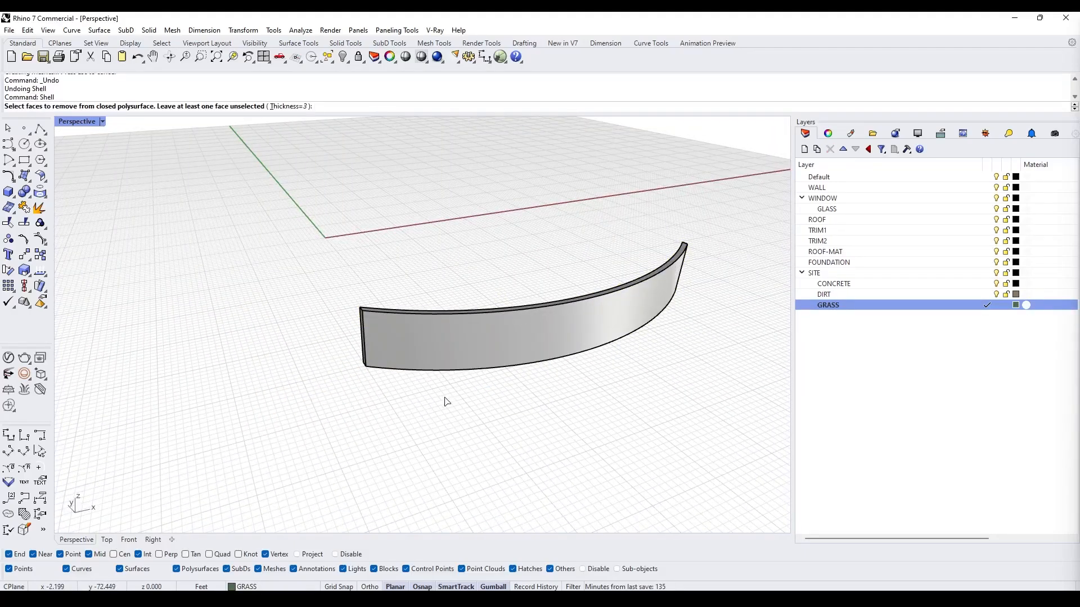
{"action": "left_click", "coordinate": [495, 353]}
{"action": "key", "text": "Return"}
{"action": "right_click_drag", "start_coordinate": [466, 340], "coordinate": [385, 208]}
{"action": "type", "text": "ZS"}
{"action": "key", "text": "Return"}
{"action": "key", "text": "ctrl+z"}
- Shell the curved panel, removing its front and back faces to leave a frame
{"action": "right_click_drag", "start_coordinate": [555, 330], "coordinate": [554, 281]}
{"action": "left_click", "coordinate": [646, 314]}
{"action": "left_click", "coordinate": [550, 399]}
{"action": "type", "text": "Sh"}
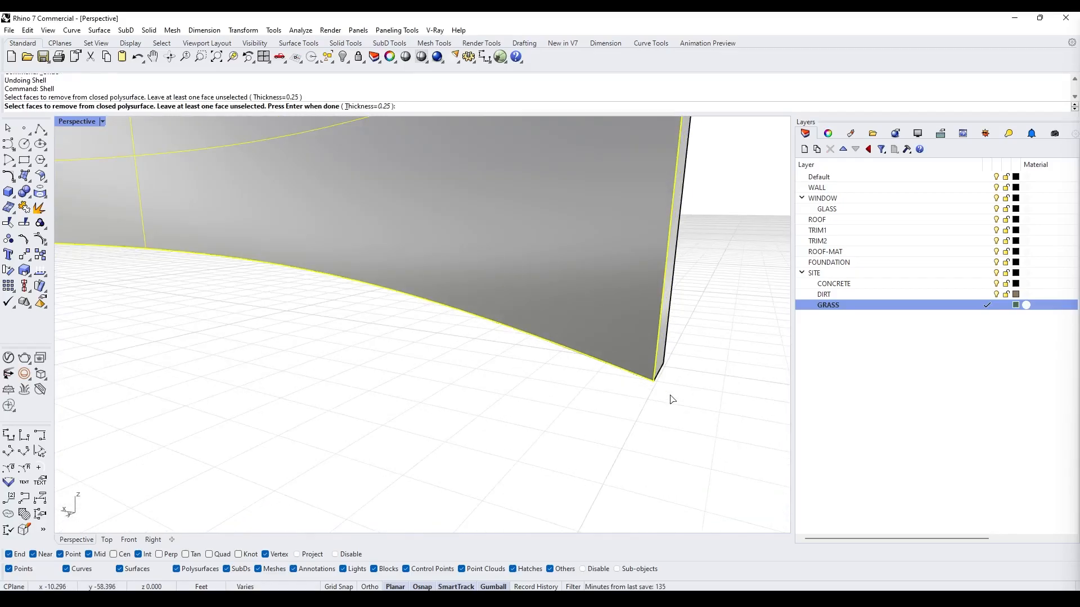
{"action": "key", "text": "Return"}
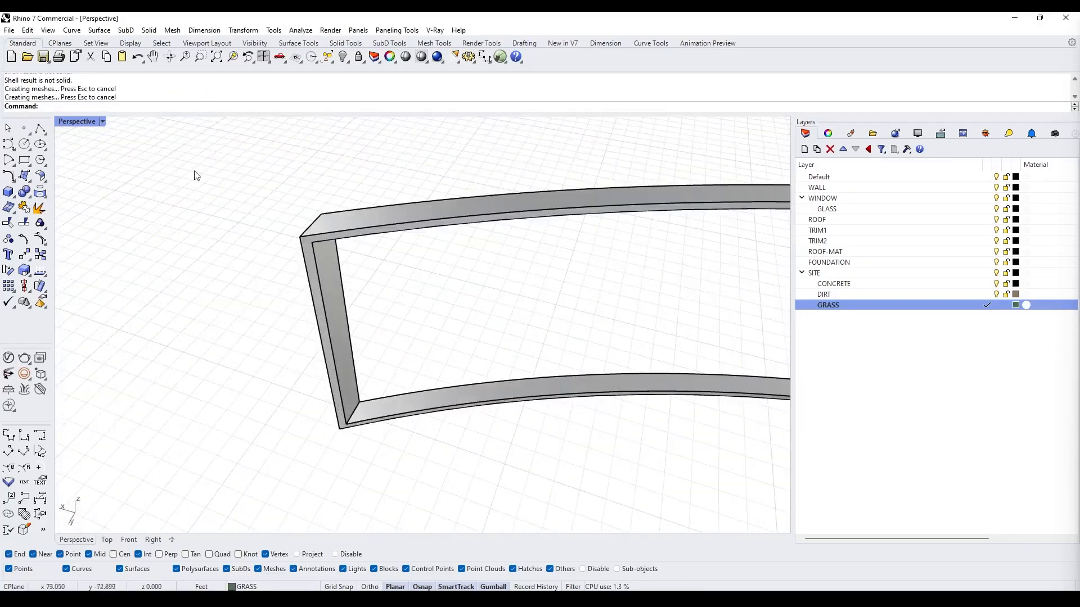
{"action": "left_click", "coordinate": [356, 387]}
{"action": "key", "text": "Return"}
- Create a vertical mullion strip at the frame's corner and scale it in one direction
{"action": "scroll", "coordinate": [366, 434], "scroll_direction": "down", "scroll_amount": 8}
{"action": "left_click", "coordinate": [366, 432]}
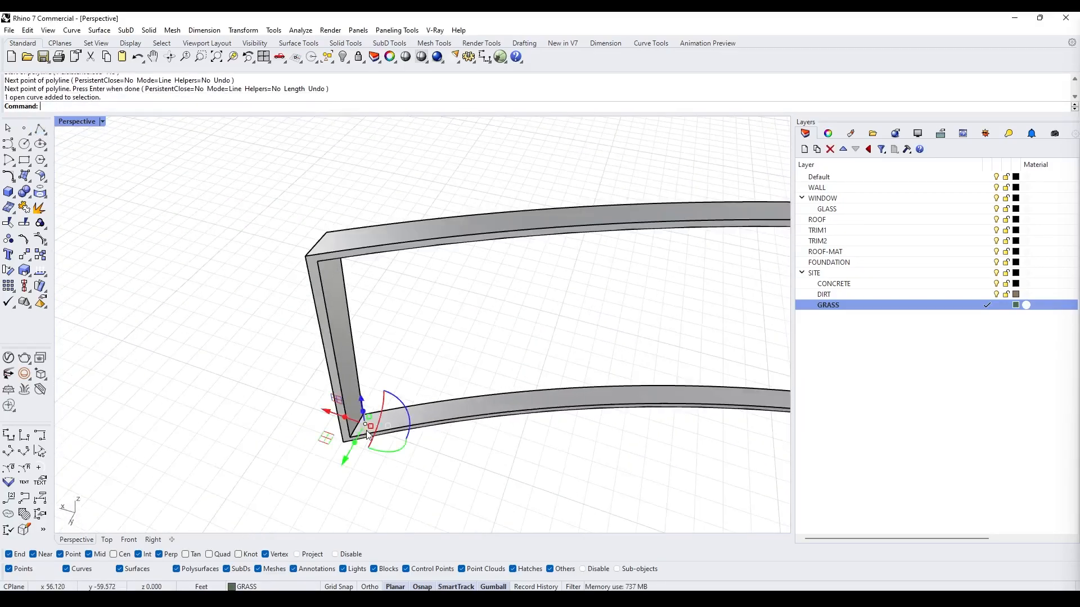
{"action": "right_click_drag", "start_coordinate": [356, 296], "coordinate": [431, 293]}
{"action": "left_click", "coordinate": [452, 282]}
{"action": "scroll", "coordinate": [496, 402], "scroll_direction": "up", "scroll_amount": 3}
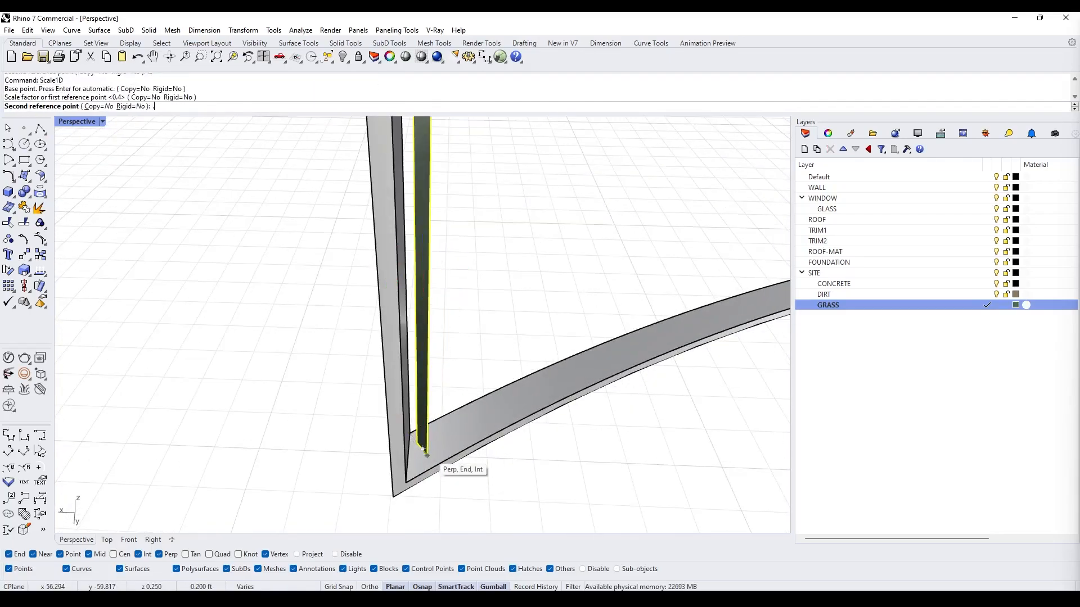
{"action": "scroll", "coordinate": [424, 463], "scroll_direction": "up", "scroll_amount": 4}
{"action": "key", "text": "Return"}
{"action": "left_click", "coordinate": [423, 445]}
{"action": "left_click", "coordinate": [442, 470]}
- Offset the mullion surface 1" into a solid
{"action": "type", "text": "OffsetSrf"}
{"action": "key", "text": "Return"}
{"action": "type", "text": "1"}
{"action": "key", "text": "Return"}
{"action": "type", "text": "1\""}
{"action": "key", "text": "Return"}
{"action": "key", "text": "Return"}
{"action": "scroll", "coordinate": [429, 458], "scroll_direction": "down", "scroll_amount": 8}
- Array the mullion along the frame curve with 6 items
{"action": "right_click_drag", "start_coordinate": [430, 459], "coordinate": [431, 438]}
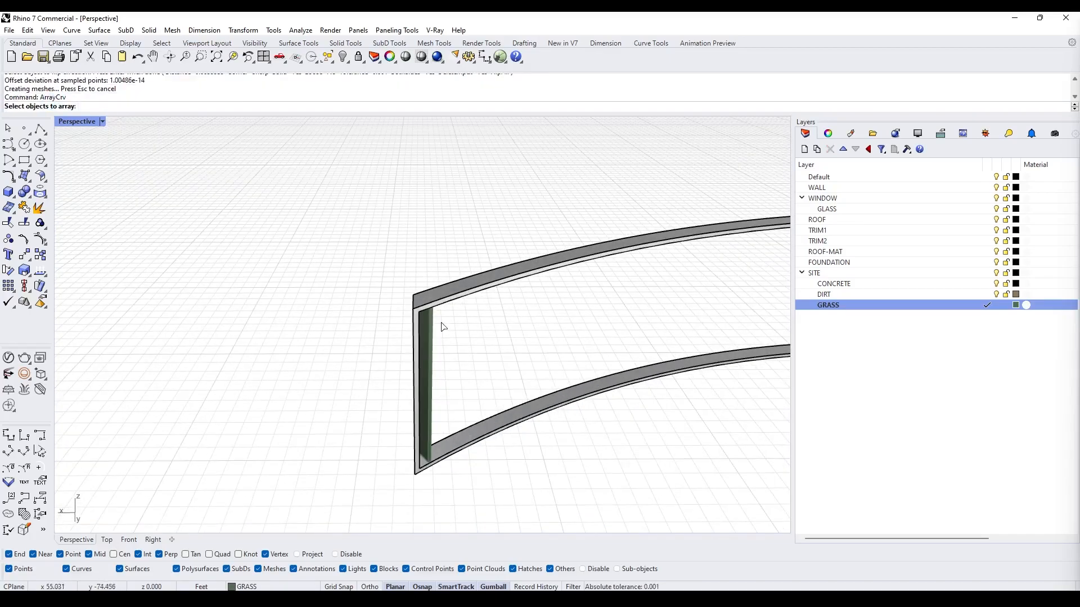
{"action": "left_click", "coordinate": [366, 254]}
{"action": "right_click_drag", "start_coordinate": [457, 298], "coordinate": [405, 237]}
{"action": "scroll", "coordinate": [366, 253], "scroll_direction": "down", "scroll_amount": 4}
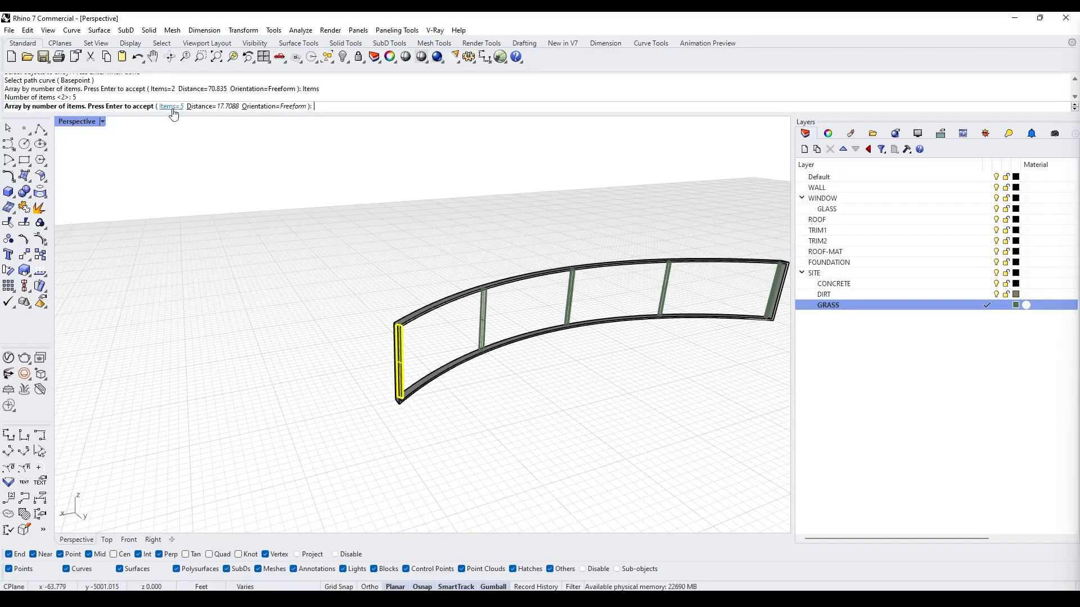
{"action": "key", "text": "Return"}
{"action": "scroll", "coordinate": [394, 343], "scroll_direction": "up", "scroll_amount": 4}
{"action": "right_click_drag", "start_coordinate": [394, 343], "coordinate": [329, 332]}
{"action": "scroll", "coordinate": [562, 269], "scroll_direction": "down", "scroll_amount": 4}
{"action": "type", "text": "E"}
{"action": "key", "text": "Escape"}
{"action": "scroll", "coordinate": [516, 296], "scroll_direction": "down", "scroll_amount": 6}
{"action": "scroll", "coordinate": [329, 332], "scroll_direction": "up", "scroll_amount": 5}
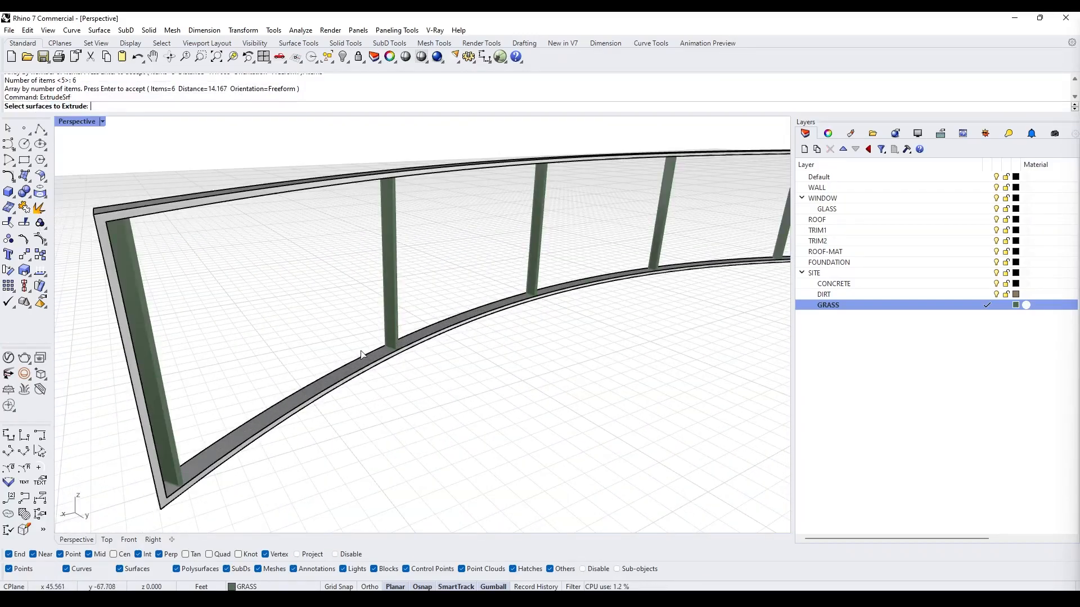
- Extrude the selected curved band surface up to the apparent intersection at the window frame's corner
{"action": "left_click", "coordinate": [362, 355]}
{"action": "scroll", "coordinate": [362, 355], "scroll_direction": "up", "scroll_amount": 5}
{"action": "key", "text": "Return"}
{"action": "type", "text": "2"}
{"action": "right_click_drag", "start_coordinate": [613, 293], "coordinate": [755, 427]}
{"action": "key", "text": "Return"}
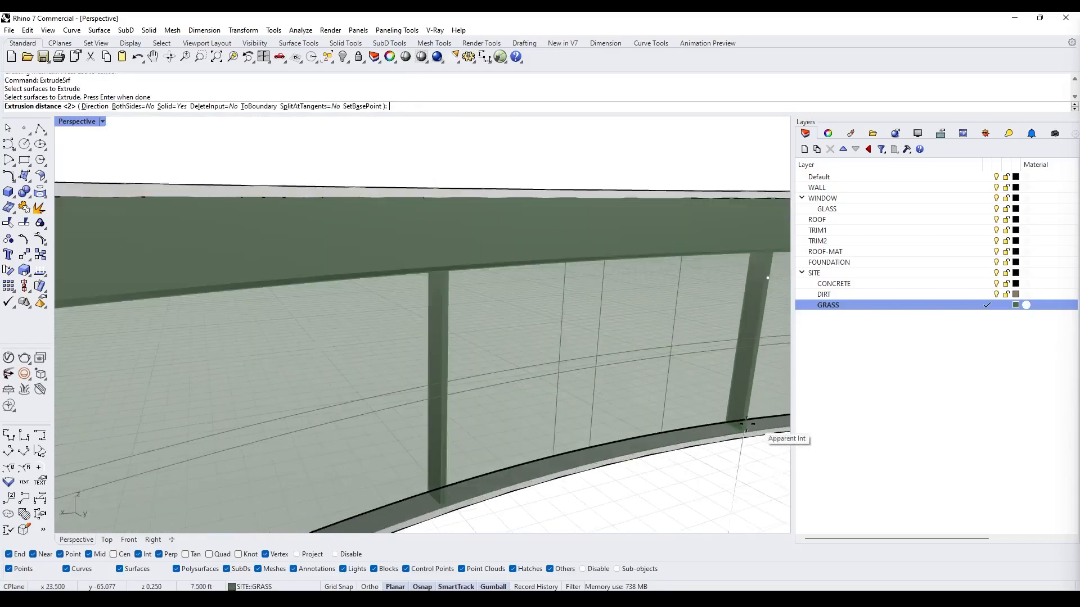
{"action": "left_click", "coordinate": [755, 427]}
- Shell the isolated curved band solid with a 2" thickness, removing two of its faces, and show all hidden objects
{"action": "scroll", "coordinate": [632, 364], "scroll_direction": "down", "scroll_amount": 5}
{"action": "left_click", "coordinate": [629, 363], "text": "shift"}
{"action": "type", "text": "Isolate"}
{"action": "key", "text": "Return"}
{"action": "key", "text": "Escape"}
{"action": "type", "text": "2\""}
{"action": "key", "text": "Return"}
{"action": "left_click", "coordinate": [496, 406]}
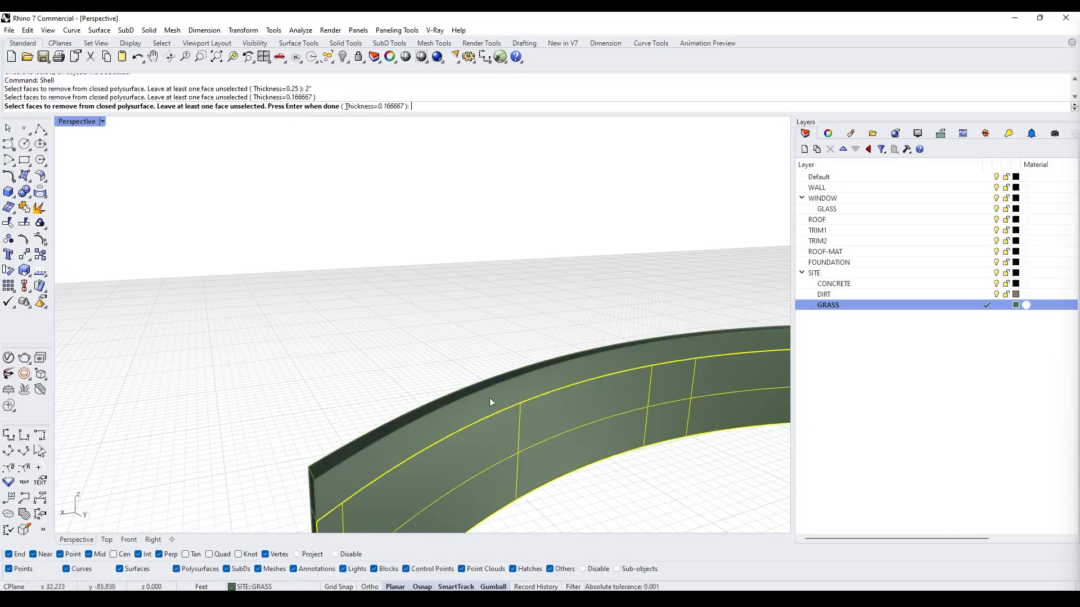
{"action": "right_click_drag", "start_coordinate": [496, 406], "coordinate": [608, 404]}
{"action": "left_click", "coordinate": [607, 404]}
{"action": "key", "text": "Return"}
{"action": "type", "text": "Show"}
{"action": "key", "text": "Return"}
- Make WINDOW the current layer and move the six new frame pieces onto it
{"action": "right_click_drag", "start_coordinate": [652, 357], "coordinate": [978, 307]}
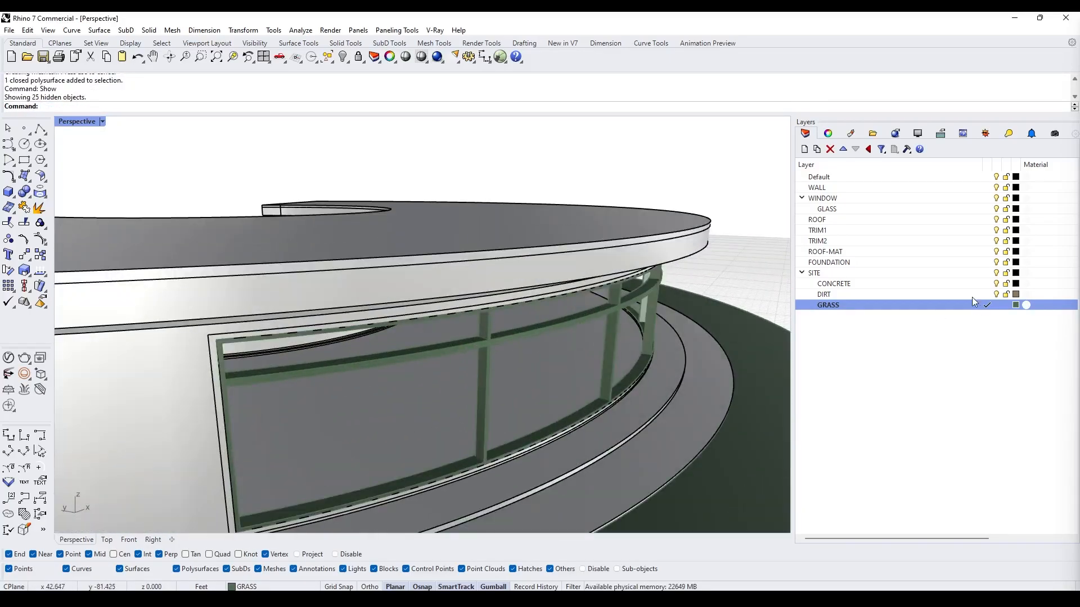
{"action": "left_click", "coordinate": [986, 198]}
{"action": "scroll", "coordinate": [551, 315], "scroll_direction": "up", "scroll_amount": 4}
{"action": "left_click", "coordinate": [503, 326]}
{"action": "left_click", "coordinate": [444, 388], "text": "shift"}
{"action": "right_click_drag", "start_coordinate": [444, 388], "coordinate": [787, 359]}
{"action": "right_click", "coordinate": [922, 197]}
{"action": "left_click", "coordinate": [972, 395]}
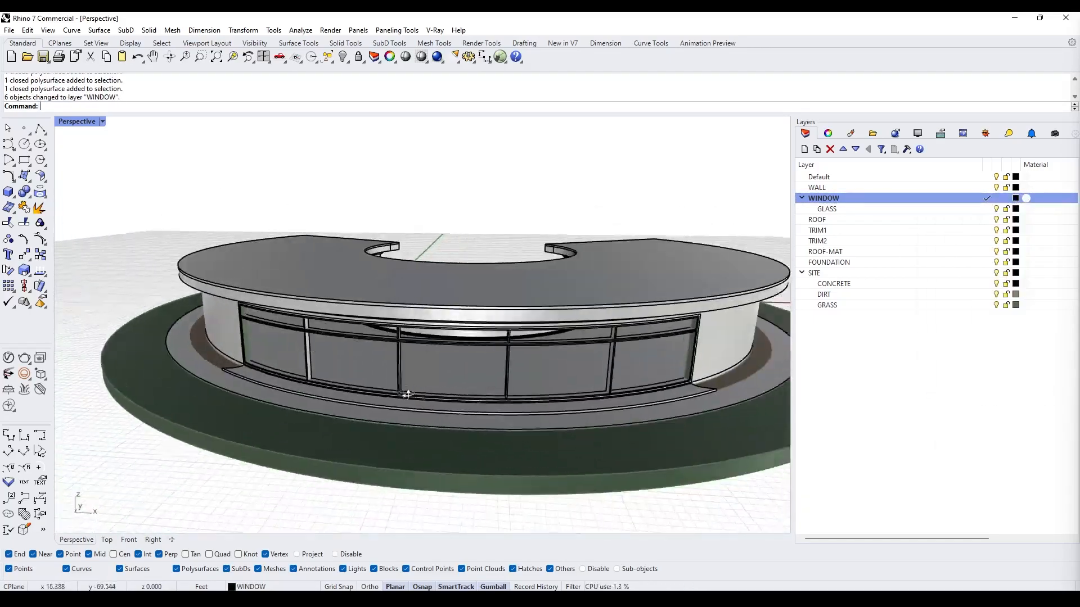
- Delete a redundant frame solid beside the window
{"action": "scroll", "coordinate": [397, 295], "scroll_direction": "up", "scroll_amount": 5}
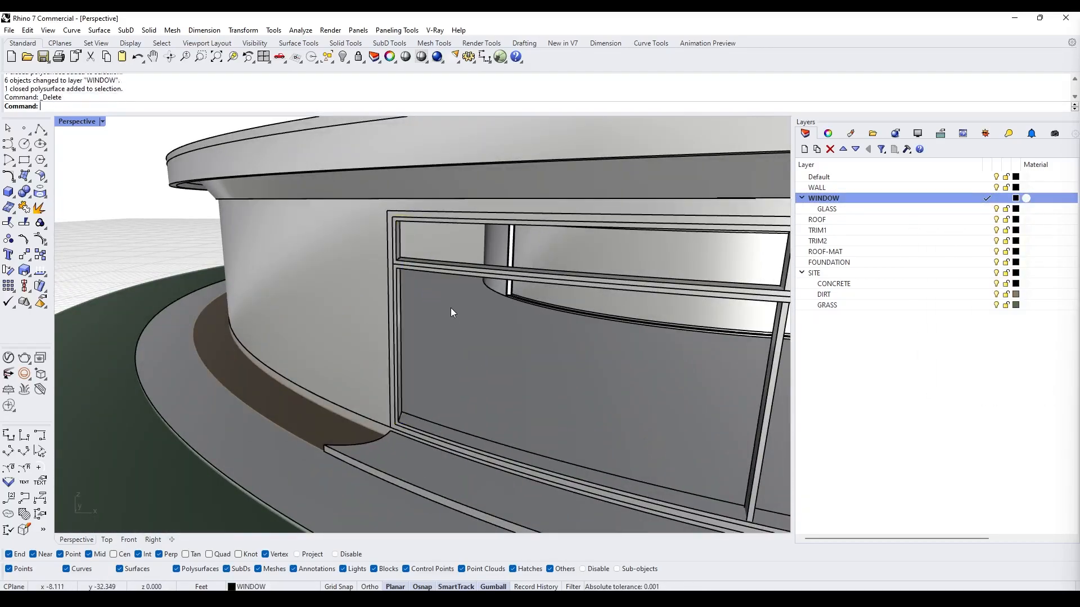
{"action": "scroll", "coordinate": [451, 309], "scroll_direction": "down", "scroll_amount": 4}
{"action": "left_click", "coordinate": [565, 321]}
{"action": "key", "text": "Delete"}
{"action": "scroll", "coordinate": [466, 332], "scroll_direction": "down", "scroll_amount": 4}
{"action": "right_click_drag", "start_coordinate": [465, 332], "coordinate": [440, 349]}
{"action": "scroll", "coordinate": [440, 349], "scroll_direction": "up", "scroll_amount": 5}
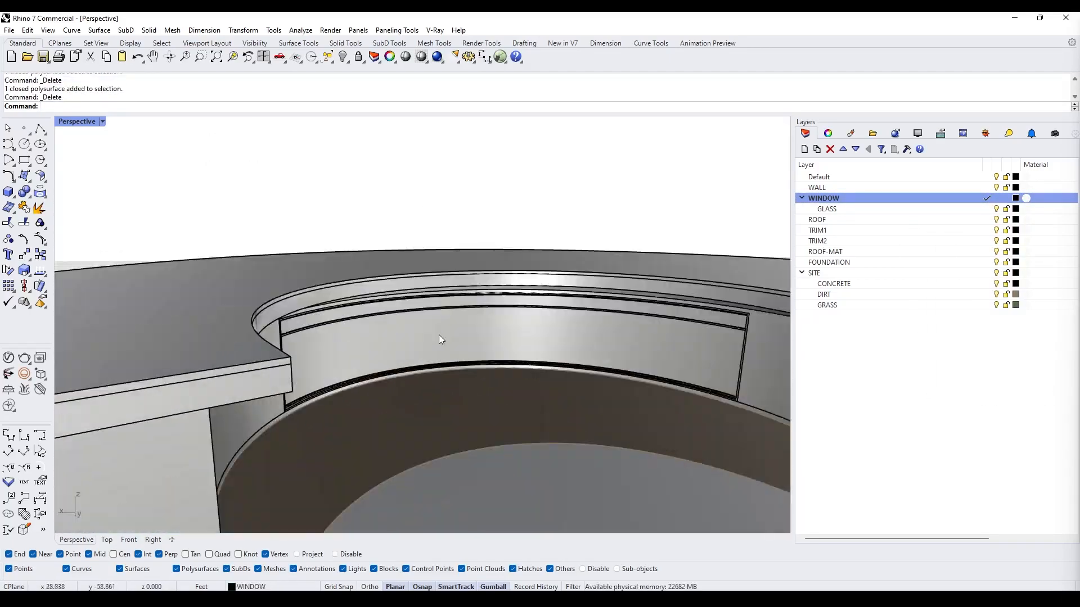
{"action": "left_click", "coordinate": [440, 349]}
{"action": "key", "text": "Delete"}
{"action": "key", "text": "ctrl+z"}
{"action": "right_click_drag", "start_coordinate": [526, 366], "coordinate": [411, 330]}
{"action": "scroll", "coordinate": [412, 331], "scroll_direction": "up", "scroll_amount": 3}
{"action": "right_click_drag", "start_coordinate": [372, 362], "coordinate": [337, 388]}
{"action": "scroll", "coordinate": [211, 443], "scroll_direction": "up", "scroll_amount": 3}
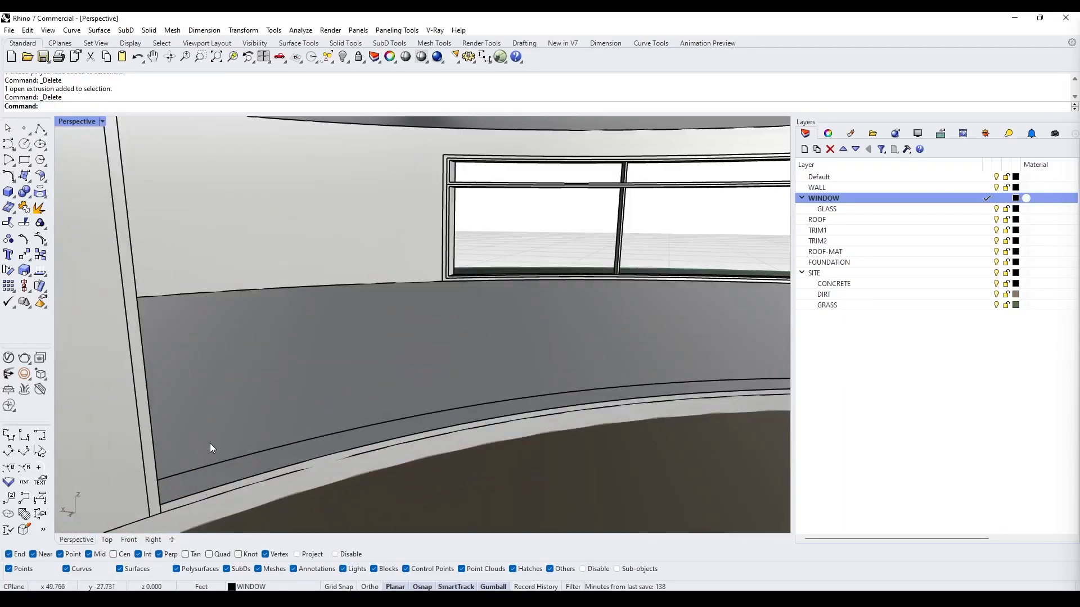
{"action": "scroll", "coordinate": [212, 450], "scroll_direction": "down", "scroll_amount": 2}
{"action": "left_click", "coordinate": [214, 457]}
{"action": "type", "text": "ExtrudSES"}
{"action": "key", "text": "Return"}
{"action": "right_click_drag", "start_coordinate": [247, 264], "coordinate": [260, 217]}
{"action": "left_click", "coordinate": [483, 203]}
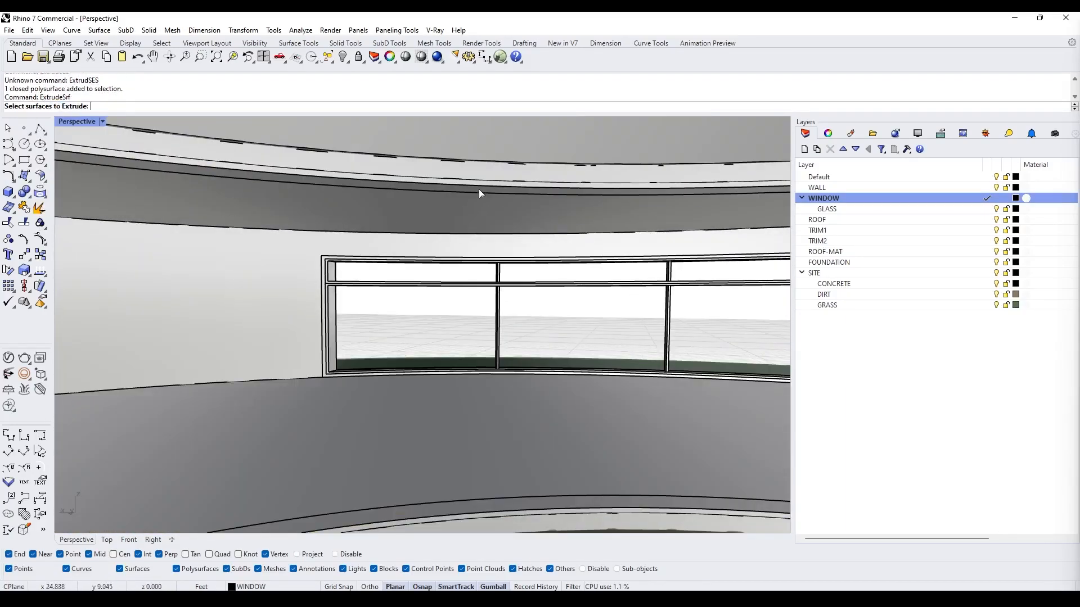
{"action": "left_click", "coordinate": [478, 193]}
{"action": "key", "text": "Return"}
{"action": "scroll", "coordinate": [498, 281], "scroll_direction": "up", "scroll_amount": 6}
- Turn off the End object snap and extrude the upper window band surface to a picked height
{"action": "left_click", "coordinate": [52, 552]}
{"action": "scroll", "coordinate": [320, 310], "scroll_direction": "down", "scroll_amount": 6}
{"action": "key", "text": "Return"}
{"action": "left_click", "coordinate": [352, 209]}
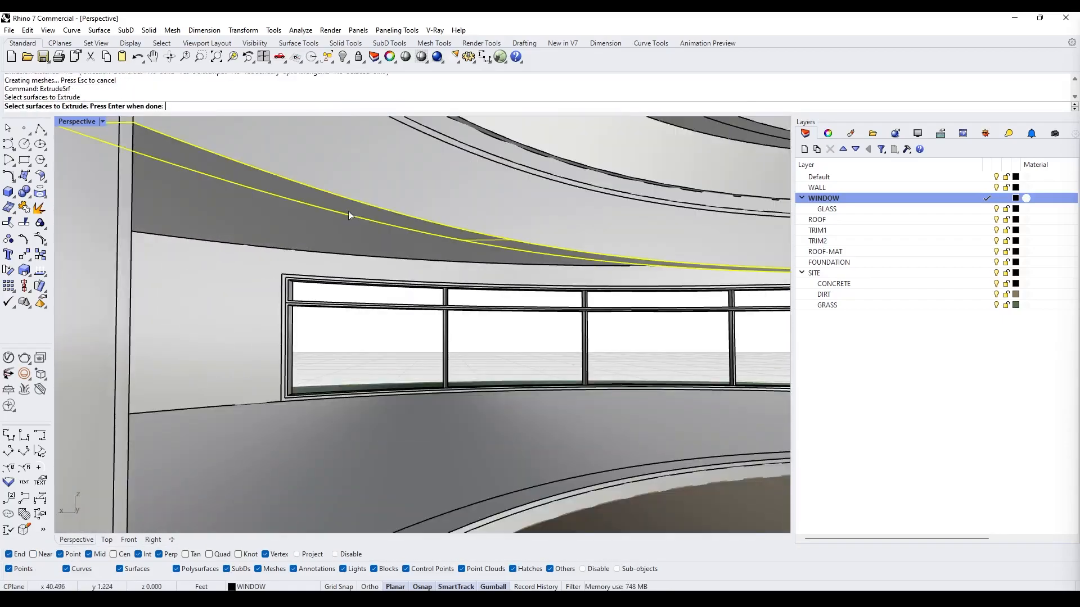
{"action": "key", "text": "Return"}
{"action": "key", "text": "ctrl+z"}
{"action": "key", "text": "Return"}
{"action": "left_click", "coordinate": [229, 400]}
{"action": "key", "text": "Return"}
- Shell the isolated upper window frame solid, removing one face, and show all hidden objects
{"action": "left_click", "coordinate": [314, 302]}
{"action": "left_click", "coordinate": [319, 262], "text": "shift"}
{"action": "type", "text": "Isolate"}
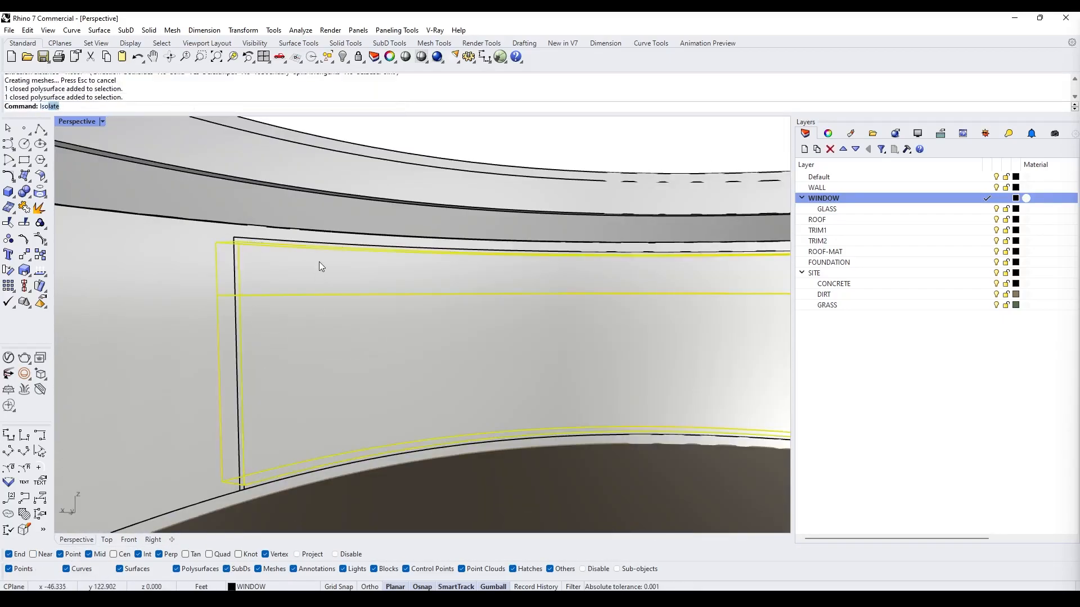
{"action": "key", "text": "Return"}
{"action": "type", "text": "Shell"}
{"action": "key", "text": "Return"}
{"action": "left_click", "coordinate": [646, 266]}
{"action": "key", "text": "Return"}
{"action": "scroll", "coordinate": [493, 356], "scroll_direction": "down", "scroll_amount": 5}
{"action": "type", "text": "Show"}
{"action": "key", "text": "Return"}
- Isolate the two upper frames and draw a polyline at the lower frame's corner
{"action": "scroll", "coordinate": [258, 365], "scroll_direction": "up", "scroll_amount": 6}
{"action": "left_click", "coordinate": [231, 249]}
{"action": "left_click", "coordinate": [228, 245]}
{"action": "type", "text": "Isolate"}
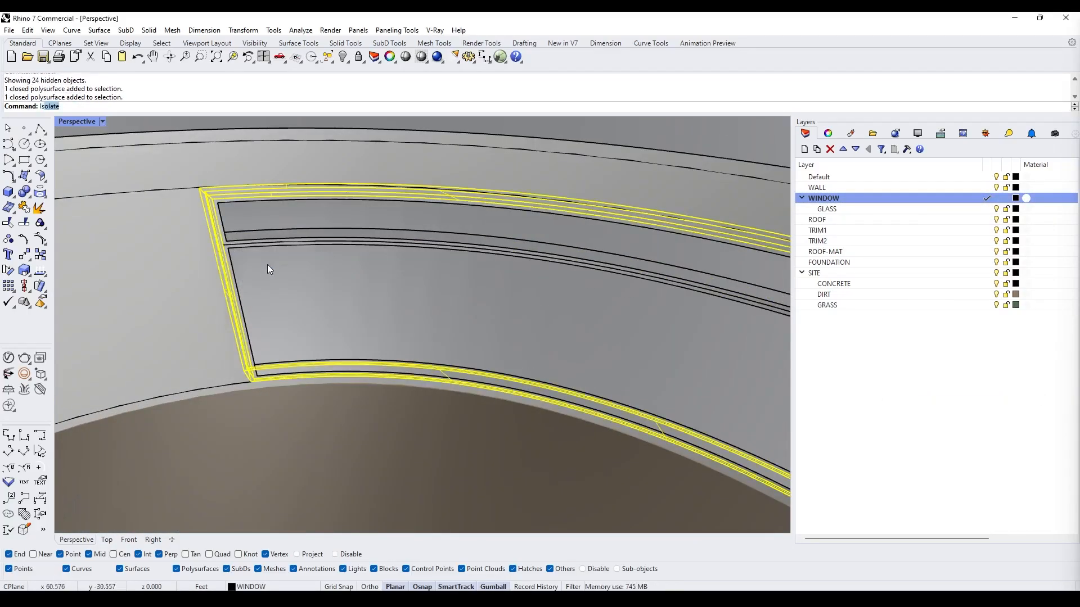
{"action": "key", "text": "Return"}
{"action": "scroll", "coordinate": [646, 420], "scroll_direction": "up", "scroll_amount": 5}
{"action": "left_click", "coordinate": [44, 132]}
{"action": "left_click", "coordinate": [61, 133]}
{"action": "scroll", "coordinate": [528, 344], "scroll_direction": "up", "scroll_amount": 5}
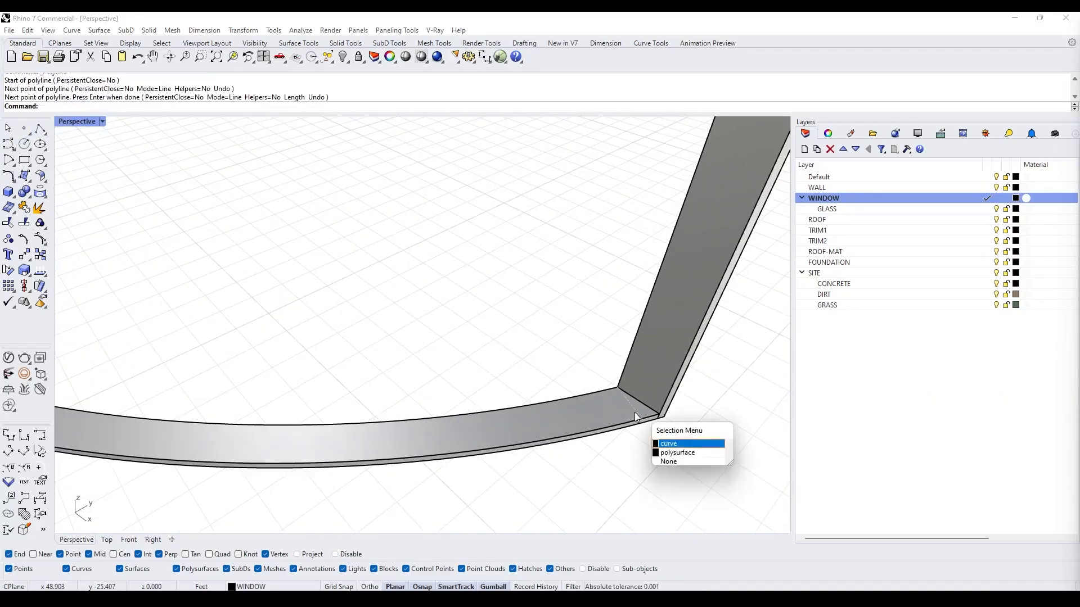
- Extrude the corner curve up the frame's side into a vertical mullion surface
{"action": "left_click", "coordinate": [669, 444]}
{"action": "type", "text": "ExtrudeCrv"}
{"action": "key", "text": "Return"}
{"action": "right_click_drag", "start_coordinate": [635, 413], "coordinate": [639, 212]}
{"action": "scroll", "coordinate": [639, 212], "scroll_direction": "up", "scroll_amount": 4}
{"action": "left_click", "coordinate": [626, 196]}
- Scale the mullion surface along one direction, entering 0.4
{"action": "type", "text": "Scale1D"}
{"action": "key", "text": "Return"}
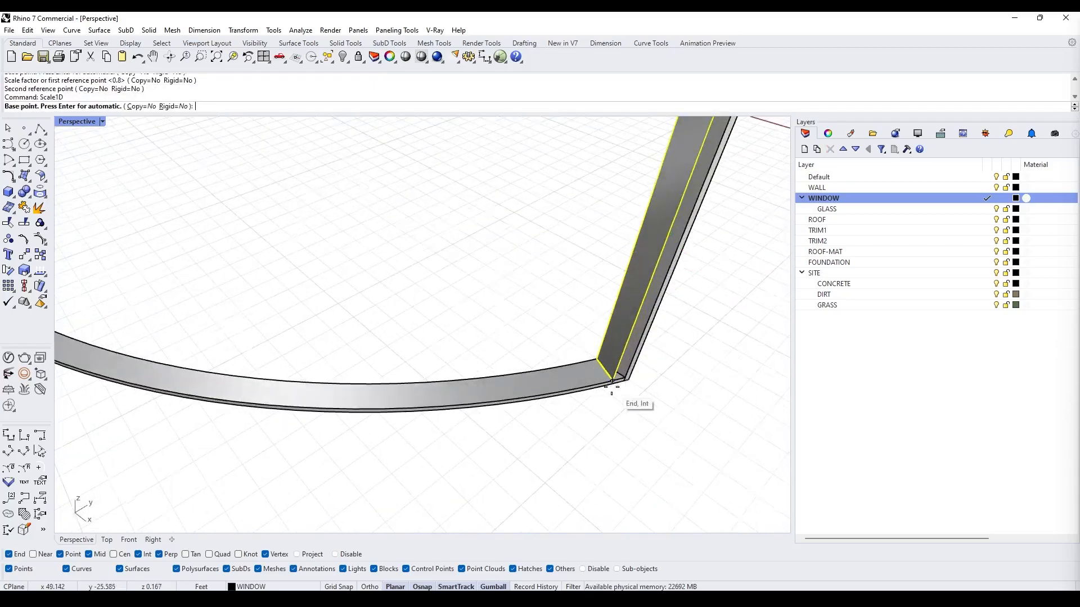
{"action": "scroll", "coordinate": [611, 385], "scroll_direction": "up", "scroll_amount": 6}
{"action": "left_click", "coordinate": [597, 341]}
{"action": "left_click", "coordinate": [571, 312]}
{"action": "type", "text": ".4"}
{"action": "key", "text": "Return"}
- Delete the construction curve at the frame's corner
{"action": "scroll", "coordinate": [572, 322], "scroll_direction": "down", "scroll_amount": 3}
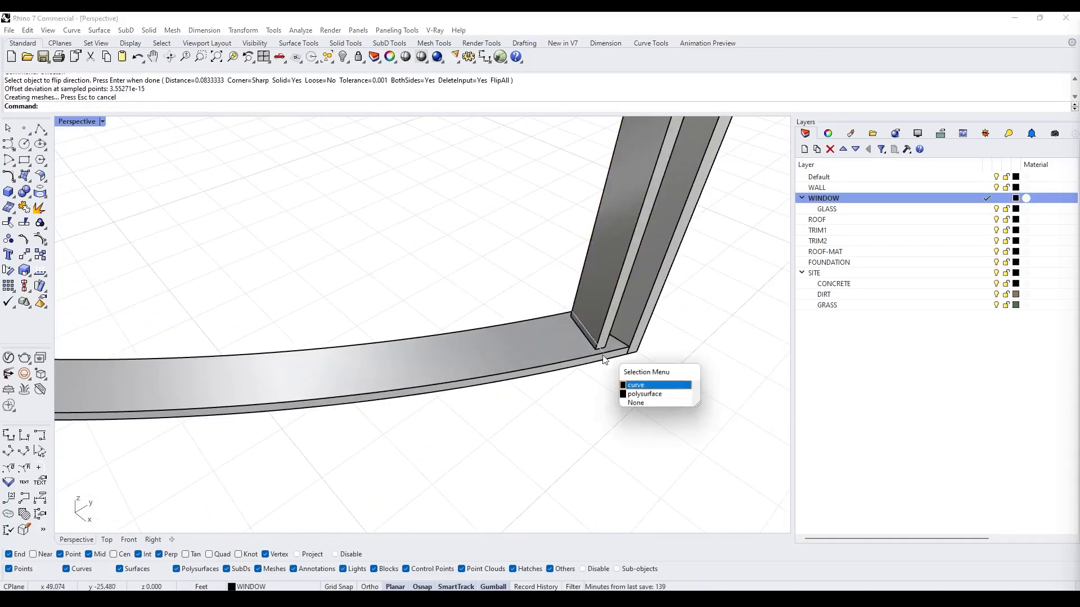
{"action": "left_click", "coordinate": [635, 384]}
{"action": "key", "text": "Delete"}
- Array the mullion along the frame's bottom curve with 6 items
{"action": "type", "text": "ArrayCrv"}
{"action": "key", "text": "Return"}
{"action": "left_click", "coordinate": [273, 256]}
{"action": "key", "text": "Return"}
{"action": "left_click", "coordinate": [417, 360]}
{"action": "key", "text": "Return"}
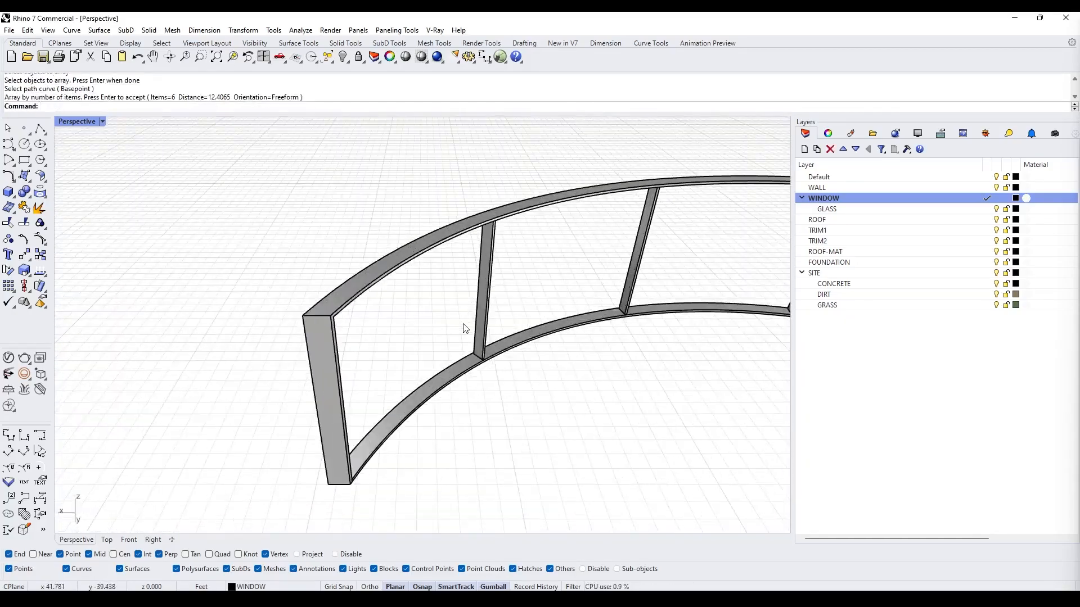
- Delete the two surplus mullions from the array
{"action": "left_click", "coordinate": [341, 402]}
{"action": "key", "text": "Delete"}
{"action": "scroll", "coordinate": [466, 328], "scroll_direction": "down", "scroll_amount": 8}
{"action": "scroll", "coordinate": [646, 298], "scroll_direction": "up", "scroll_amount": 8}
{"action": "left_click", "coordinate": [575, 338]}
{"action": "key", "text": "Delete"}
- Group the upper window frames and mullions and show all hidden objects
{"action": "scroll", "coordinate": [506, 332], "scroll_direction": "down", "scroll_amount": 8}
{"action": "left_click_drag", "start_coordinate": [554, 433], "coordinate": [211, 247]}
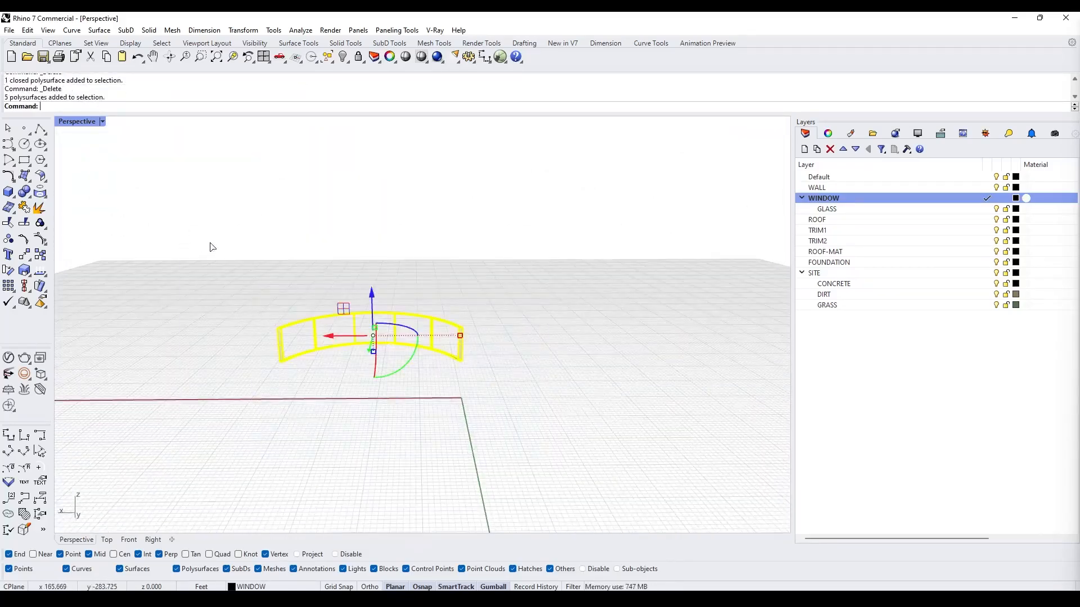
{"action": "key", "text": "ctrl+g"}
{"action": "type", "text": "Show"}
{"action": "key", "text": "Return"}
- Isolate the window frame and make GLASS the current layer for the glass surface
{"action": "scroll", "coordinate": [306, 311], "scroll_direction": "up", "scroll_amount": 6}
{"action": "scroll", "coordinate": [306, 311], "scroll_direction": "down", "scroll_amount": 8}
{"action": "right_click_drag", "start_coordinate": [306, 312], "coordinate": [532, 381]}
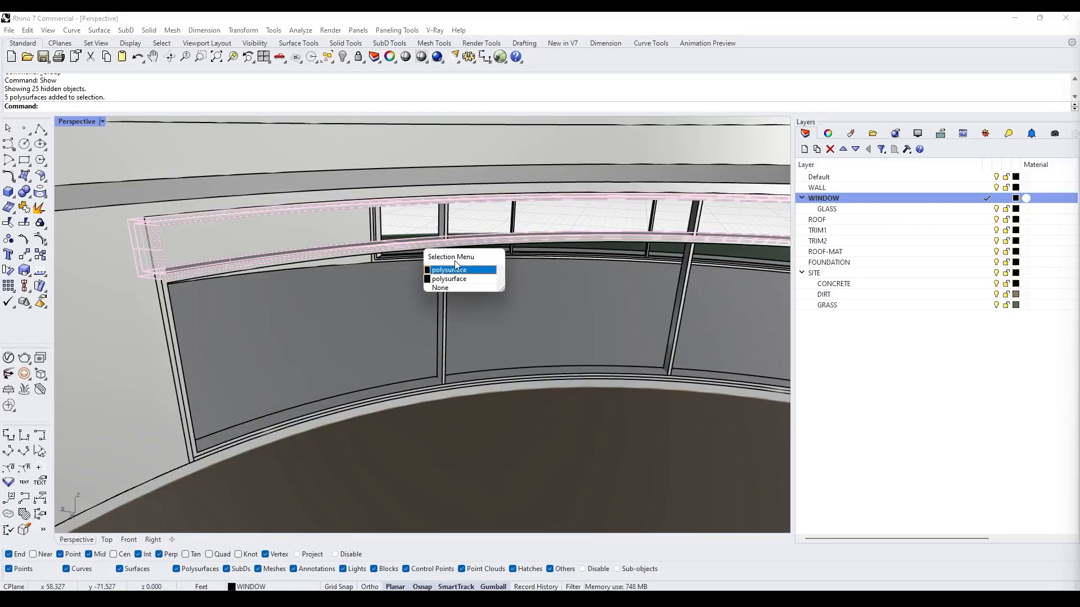
{"action": "left_click", "coordinate": [462, 279]}
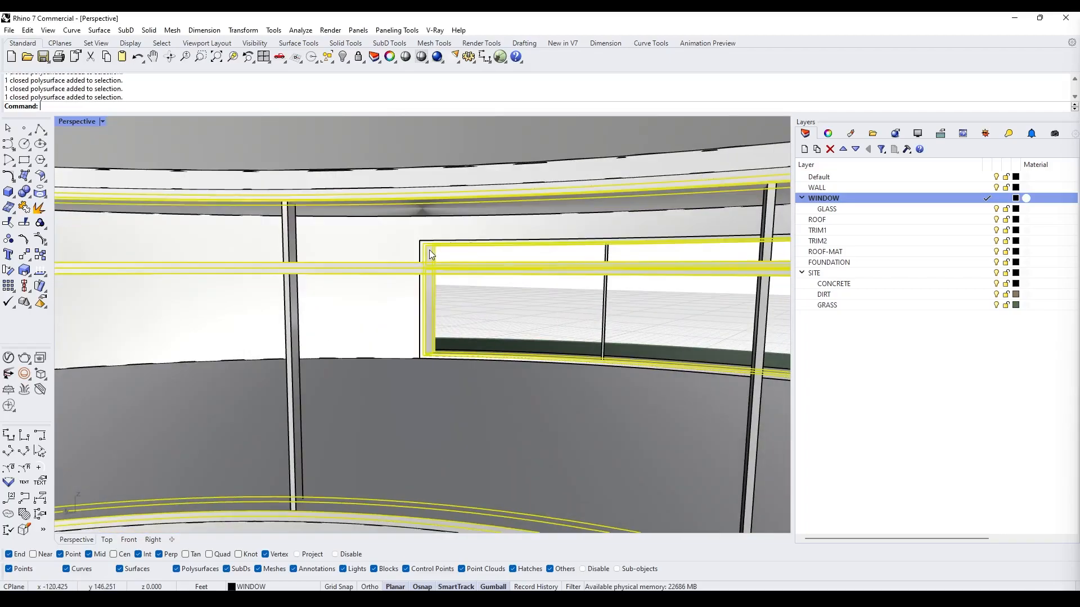
{"action": "type", "text": "Isolate"}
{"action": "key", "text": "Return"}
{"action": "left_click", "coordinate": [1016, 209]}
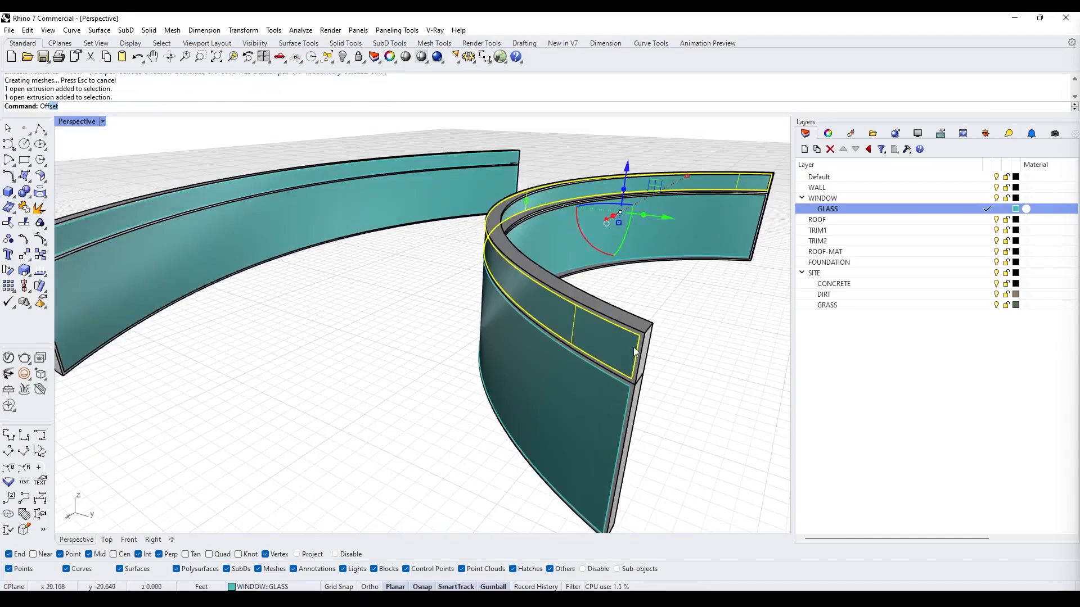
{"action": "key", "text": "Escape"}
{"action": "left_click", "coordinate": [634, 347]}
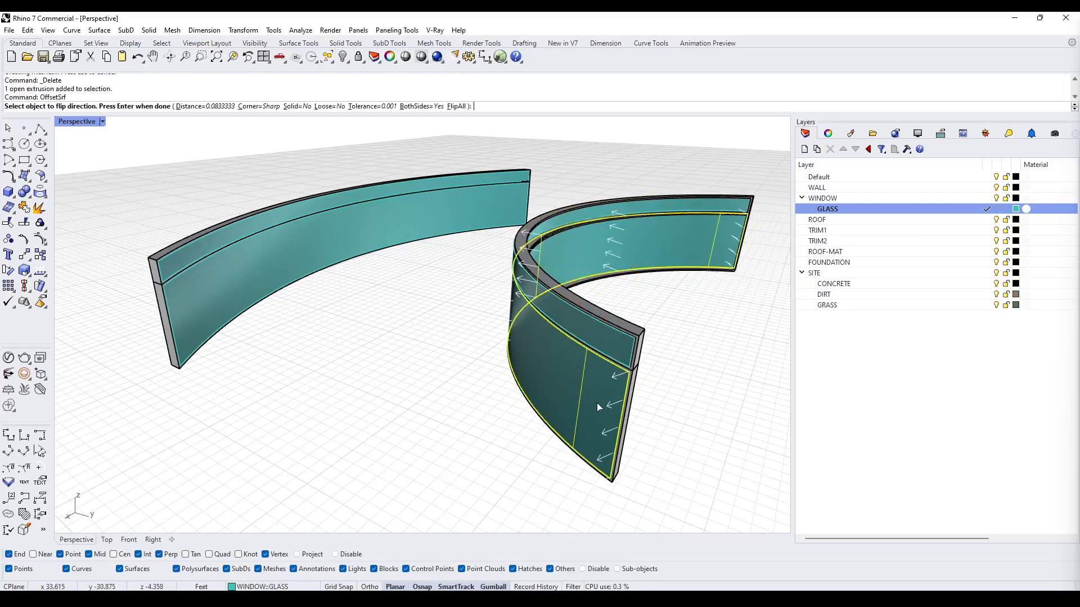
- Offset the glass surface 1" into a solid with the both-sides option turned off
{"action": "key", "text": "Delete"}
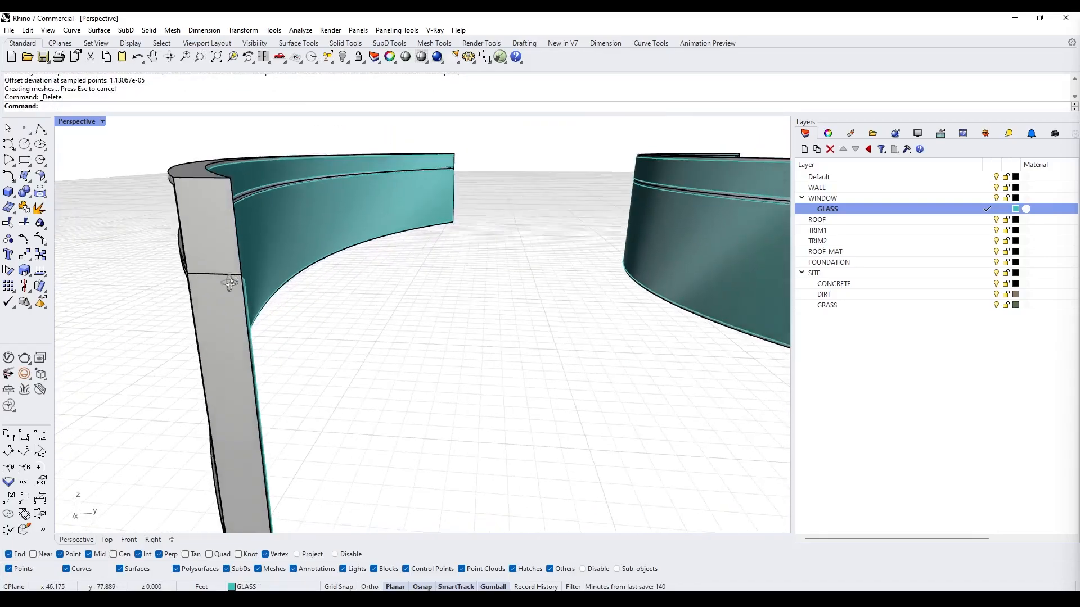
{"action": "key", "text": "ctrl+z"}
{"action": "type", "text": "offsetsrf"}
{"action": "key", "text": "Return"}
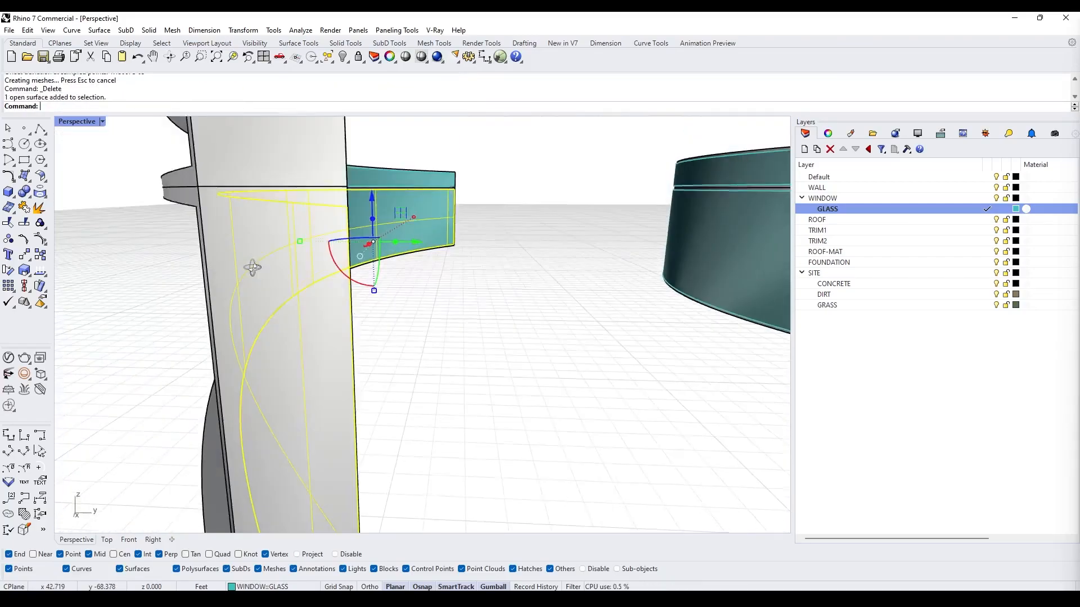
{"action": "type", "text": "BO"}
{"action": "key", "text": "Return"}
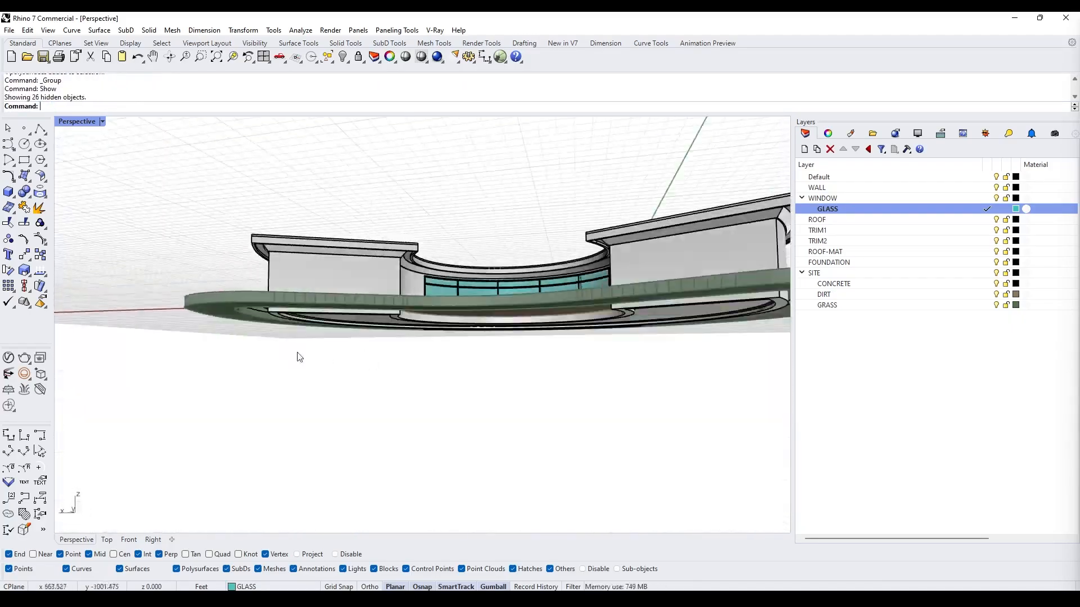
{"action": "right_click_drag", "start_coordinate": [300, 357], "coordinate": [478, 374]}
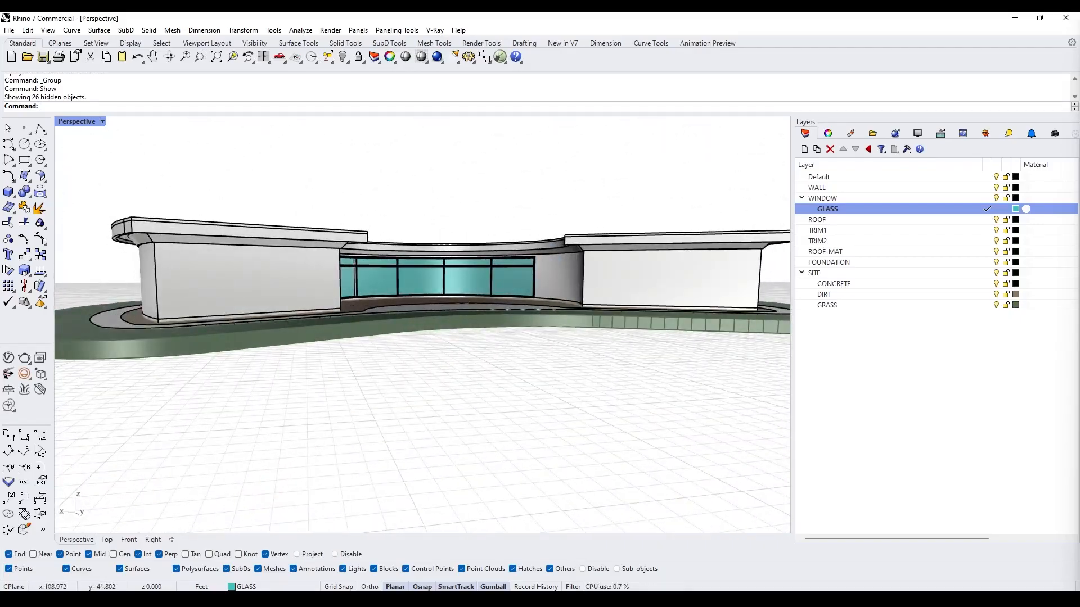